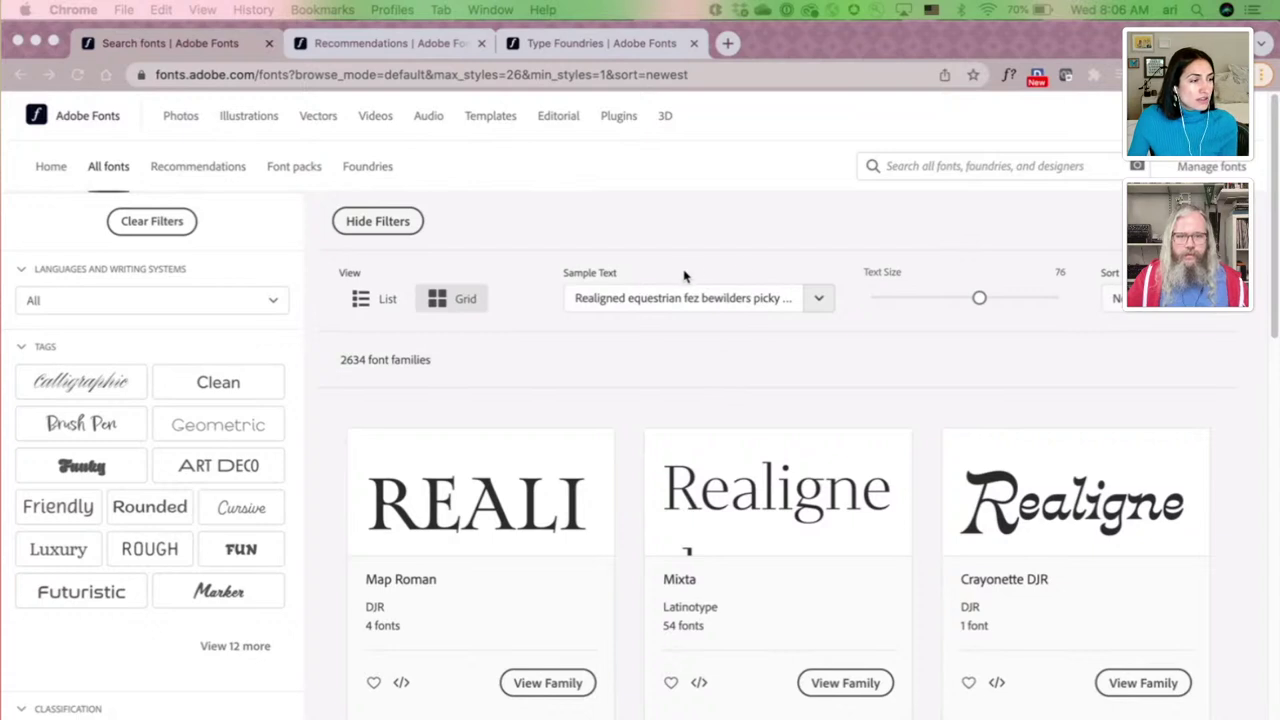
Step: Browse Adobe Fonts, then show the Recommendations page filtered to 'For you'
scroll(1012, 260, down, 1)
scroll(1010, 258, down, 1)
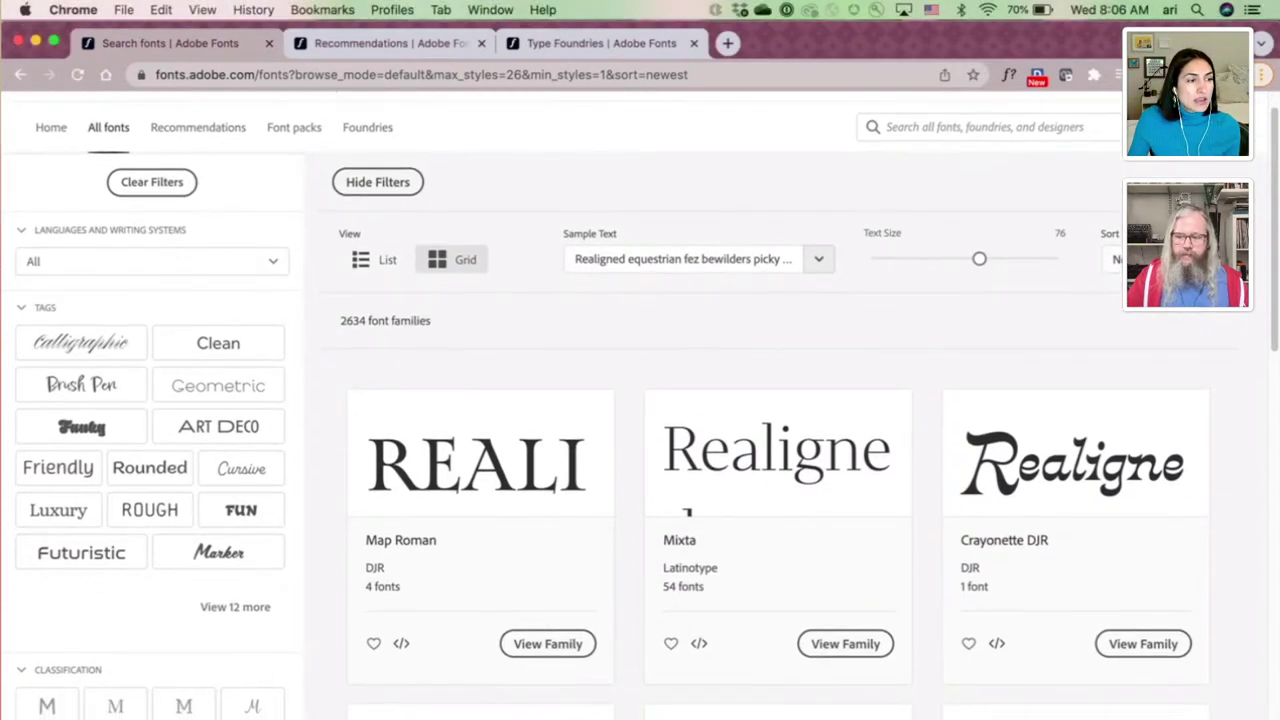
scroll(68, 299, down, 5)
scroll(68, 299, down, 2)
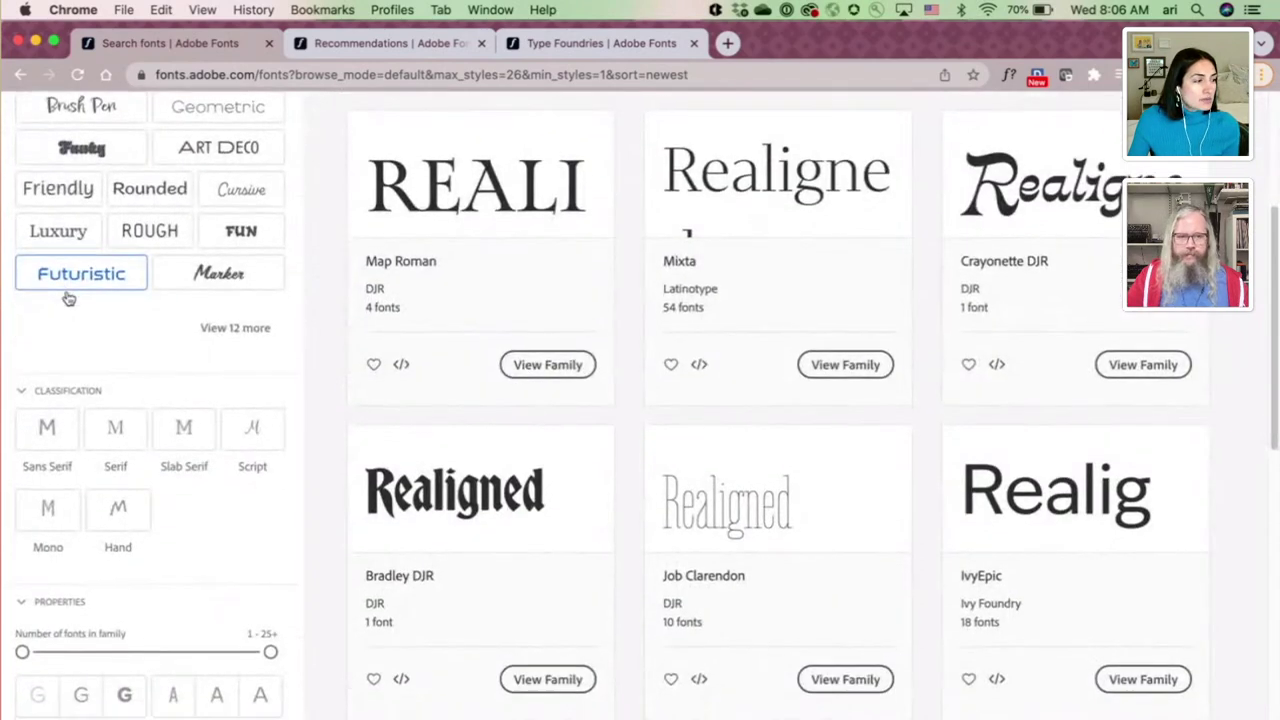
scroll(854, 383, up, 6)
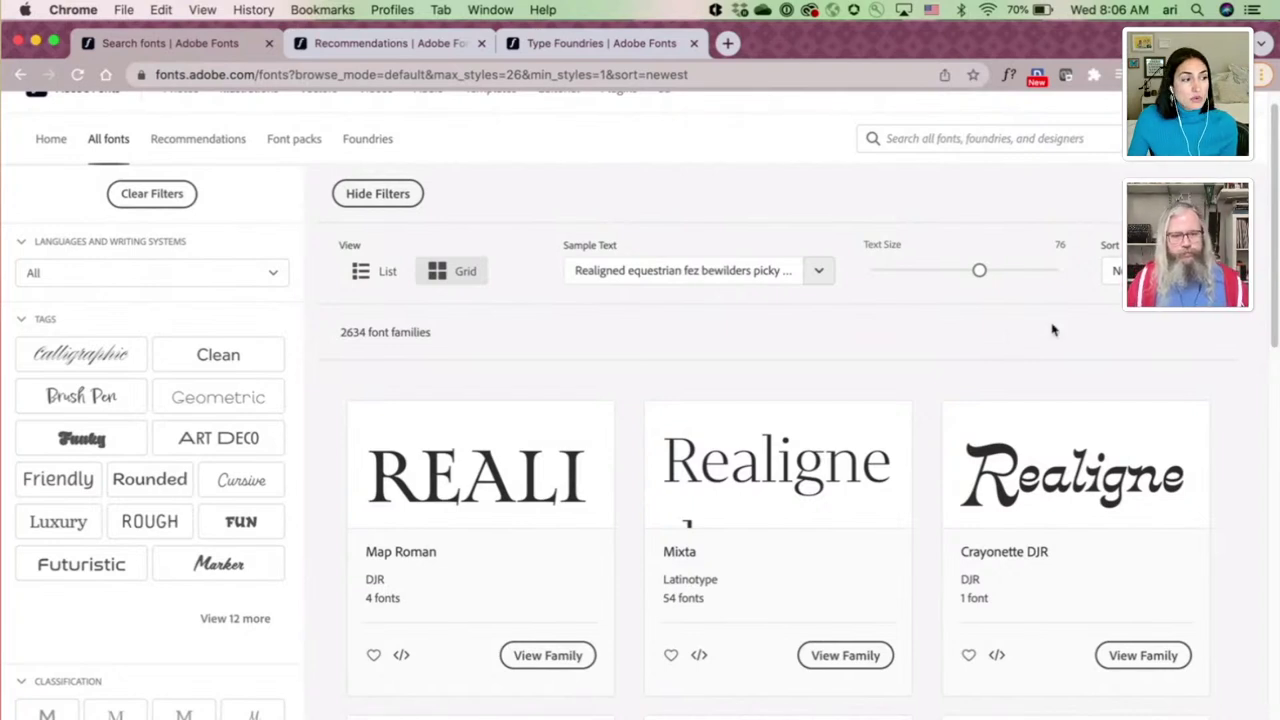
scroll(764, 330, down, 1)
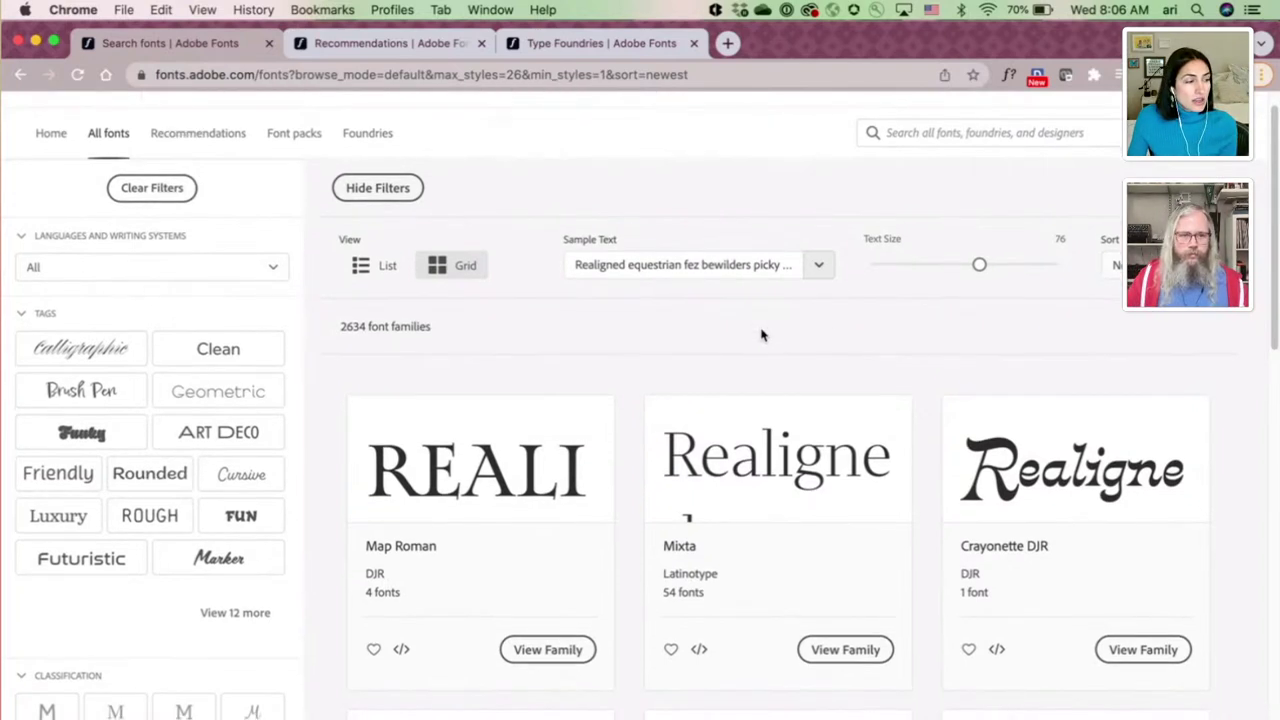
scroll(762, 335, down, 3)
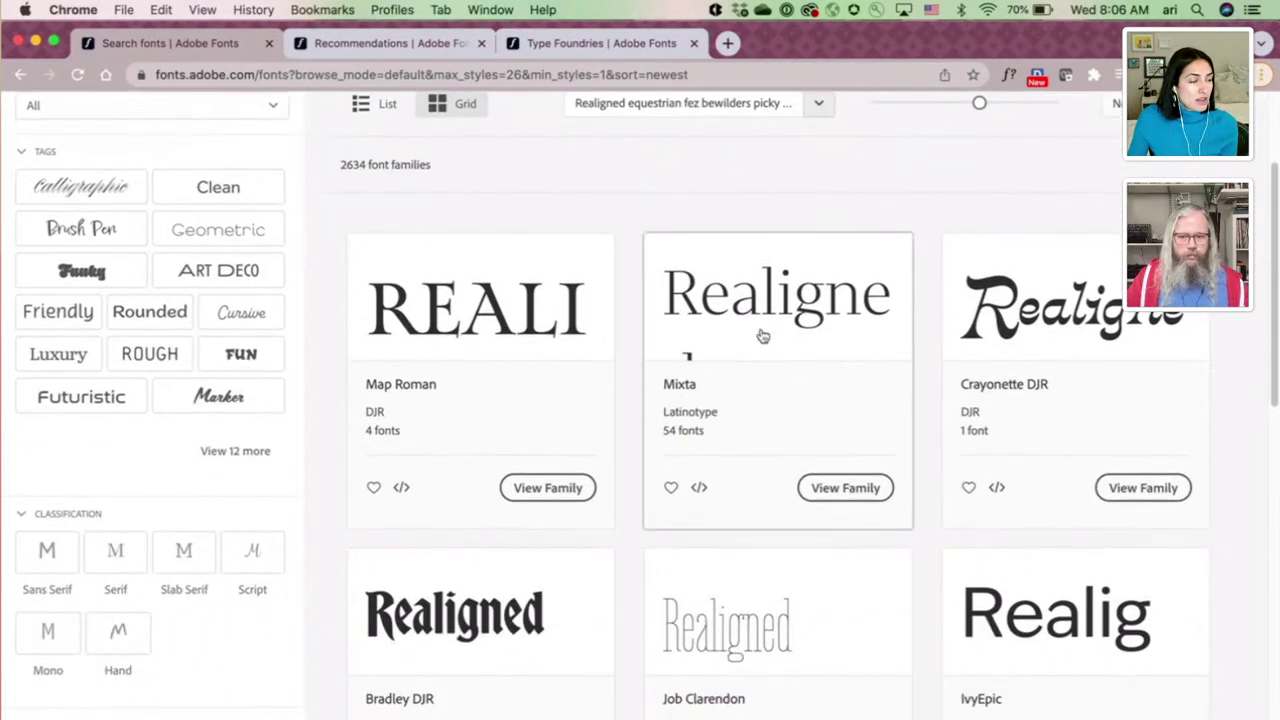
scroll(762, 336, down, 7)
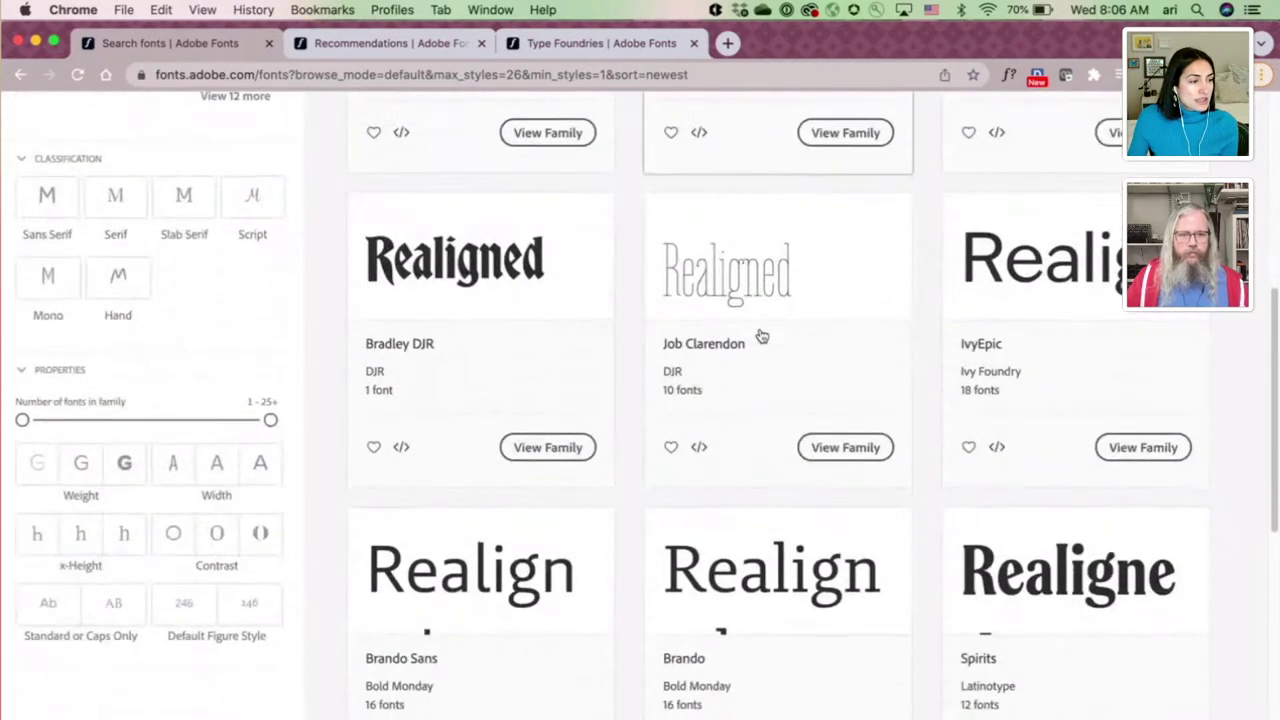
scroll(762, 336, down, 5)
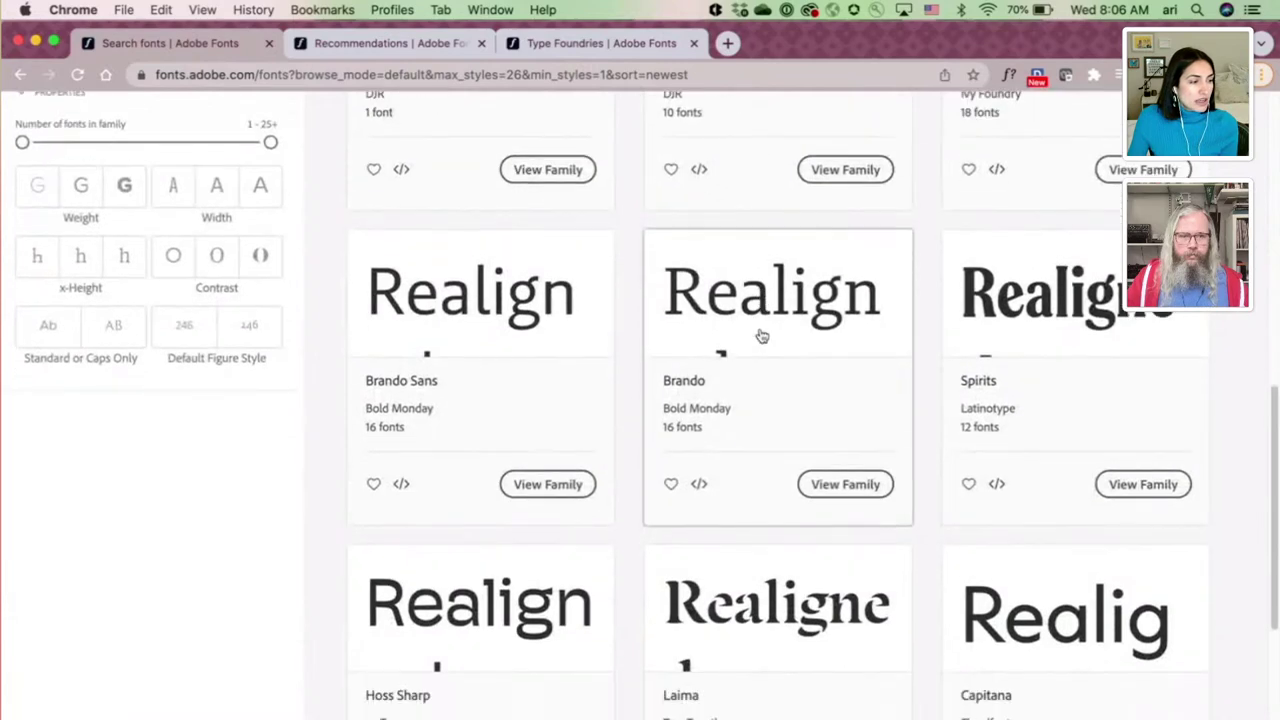
scroll(762, 335, down, 2)
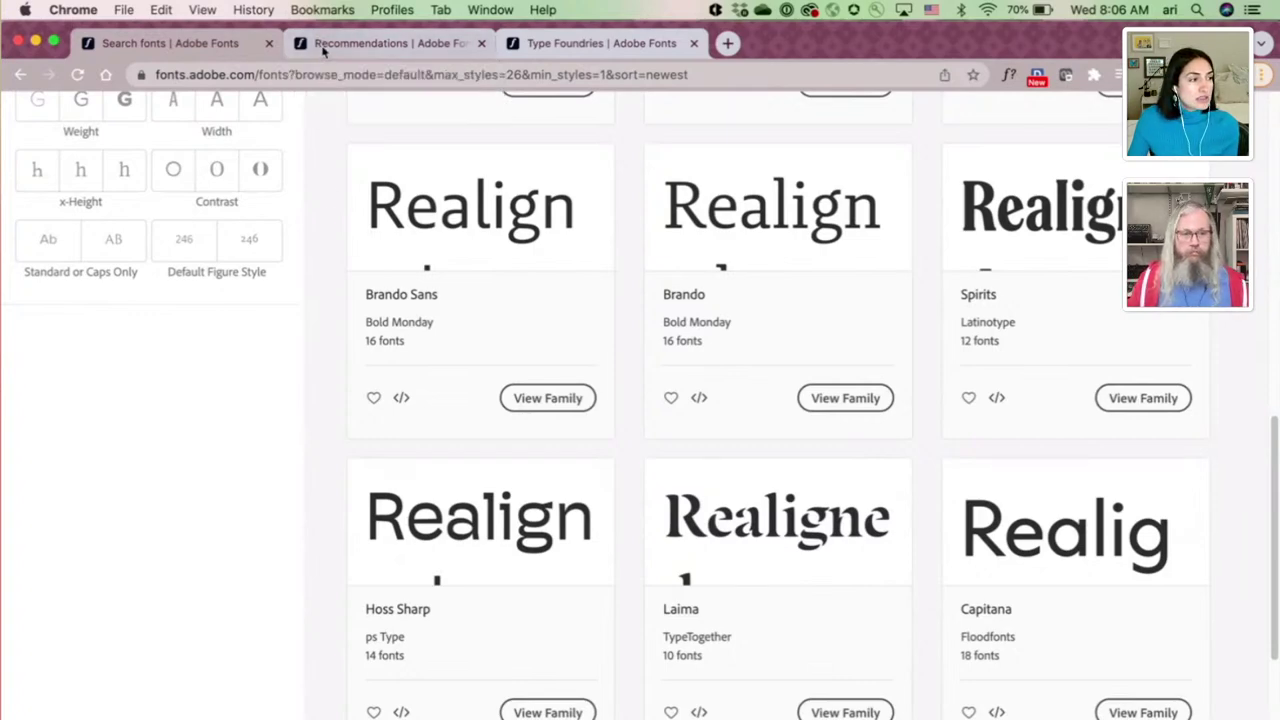
click(323, 52)
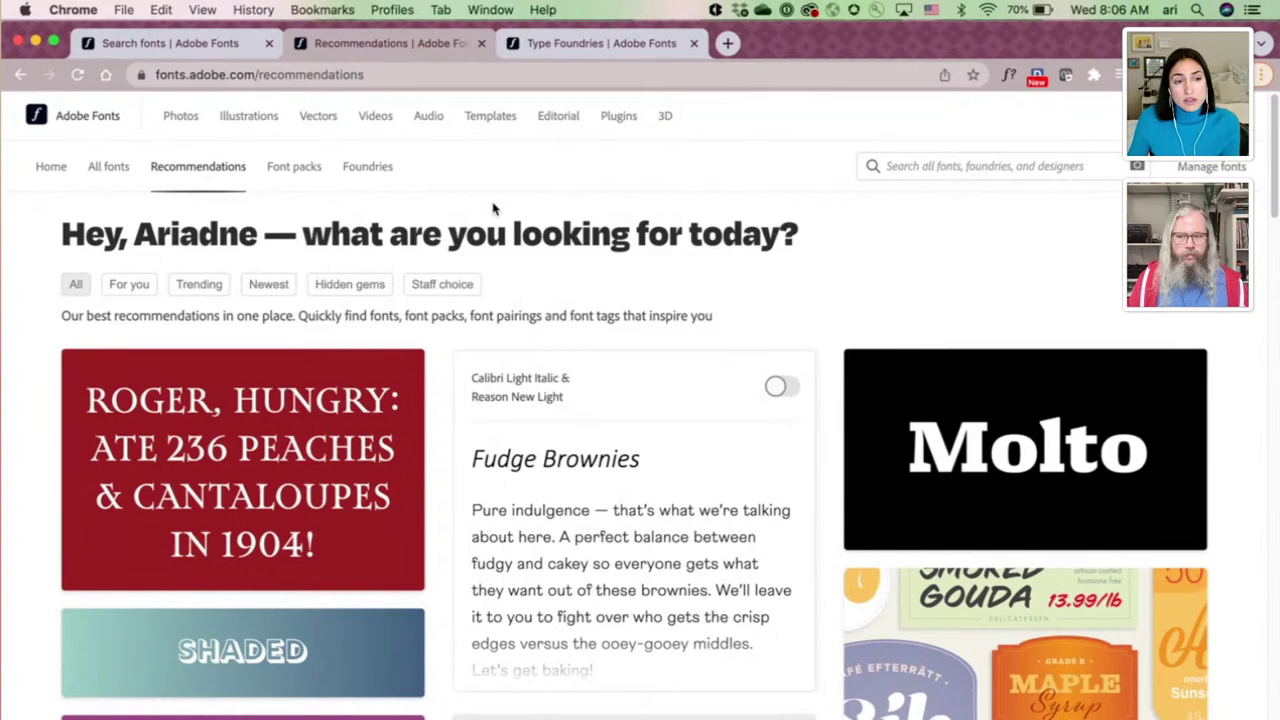
click(130, 285)
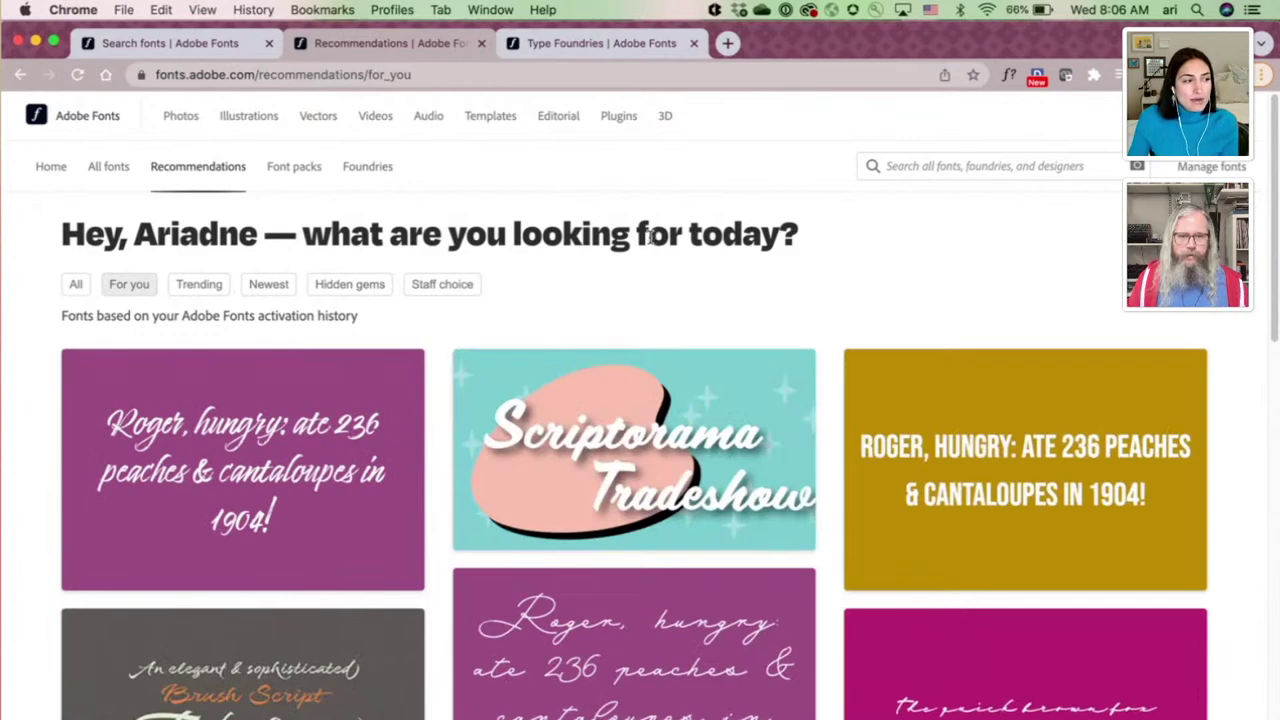
Step: Find Timberline by Resistenza in the For you list and switch its activation on
scroll(650, 237, down, 2)
scroll(643, 235, down, 5)
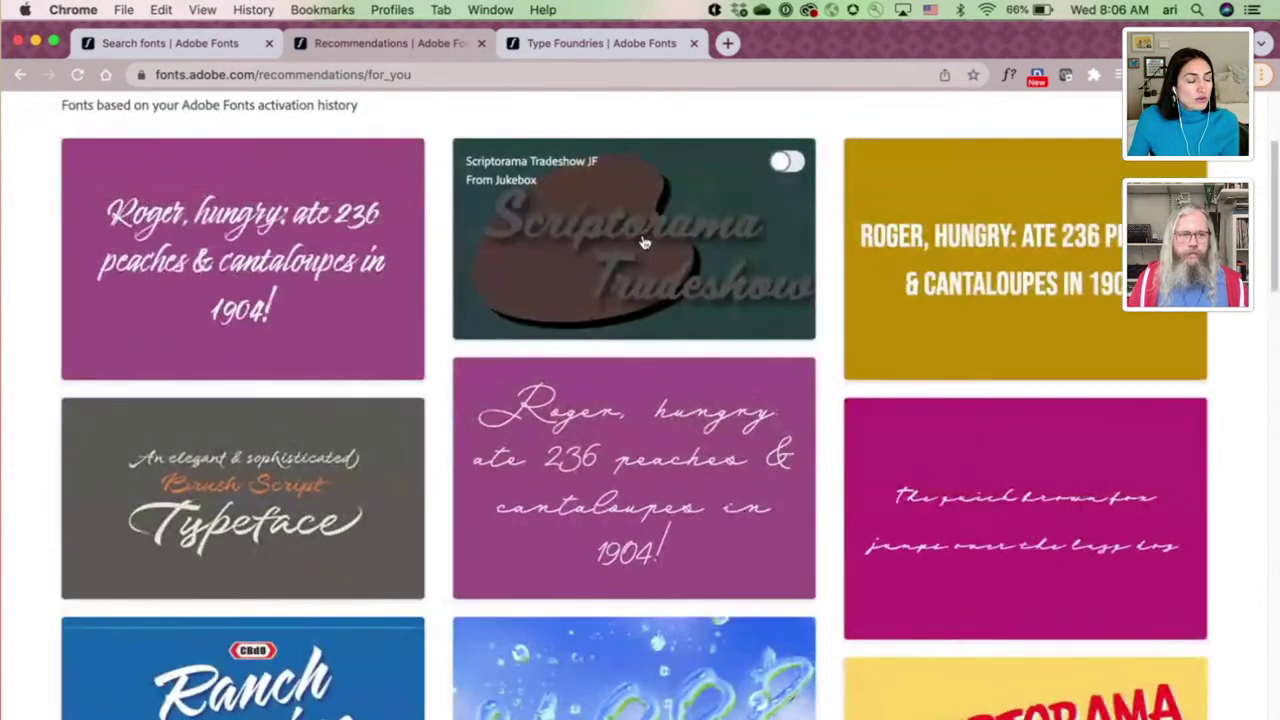
scroll(645, 244, down, 2)
scroll(645, 244, down, 4)
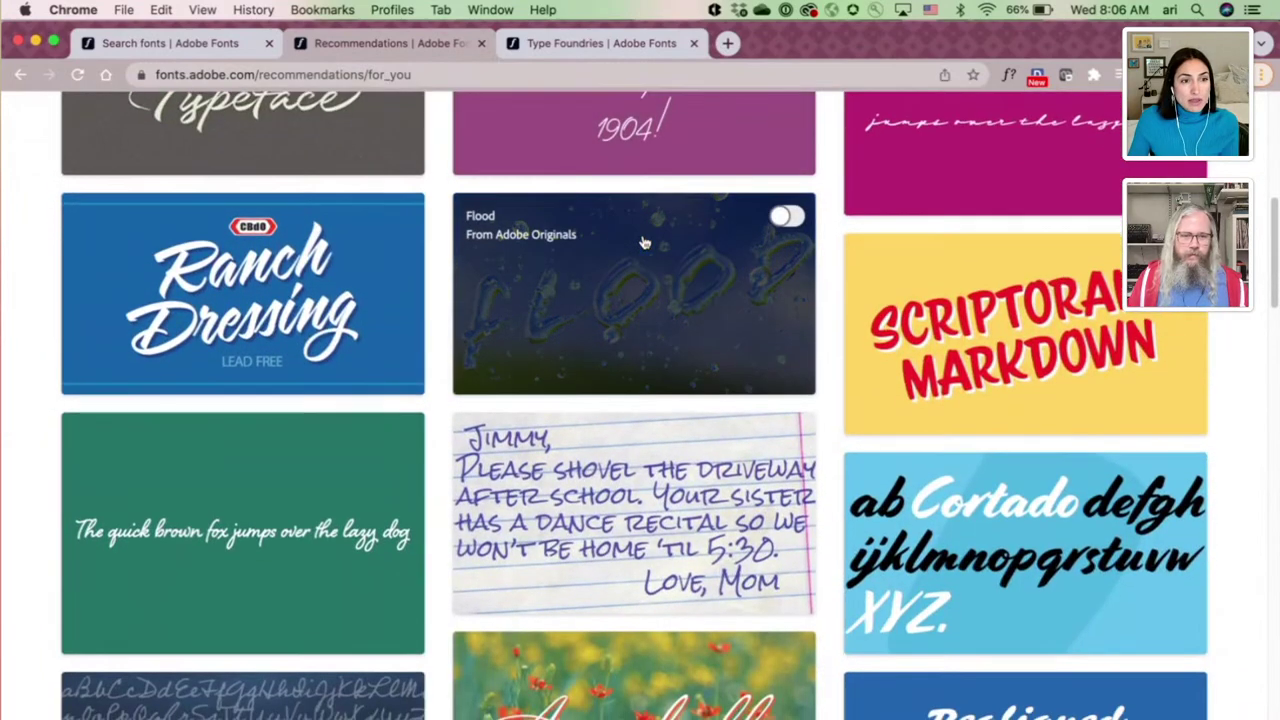
scroll(645, 243, down, 2)
scroll(642, 241, up, 10)
scroll(642, 241, up, 2)
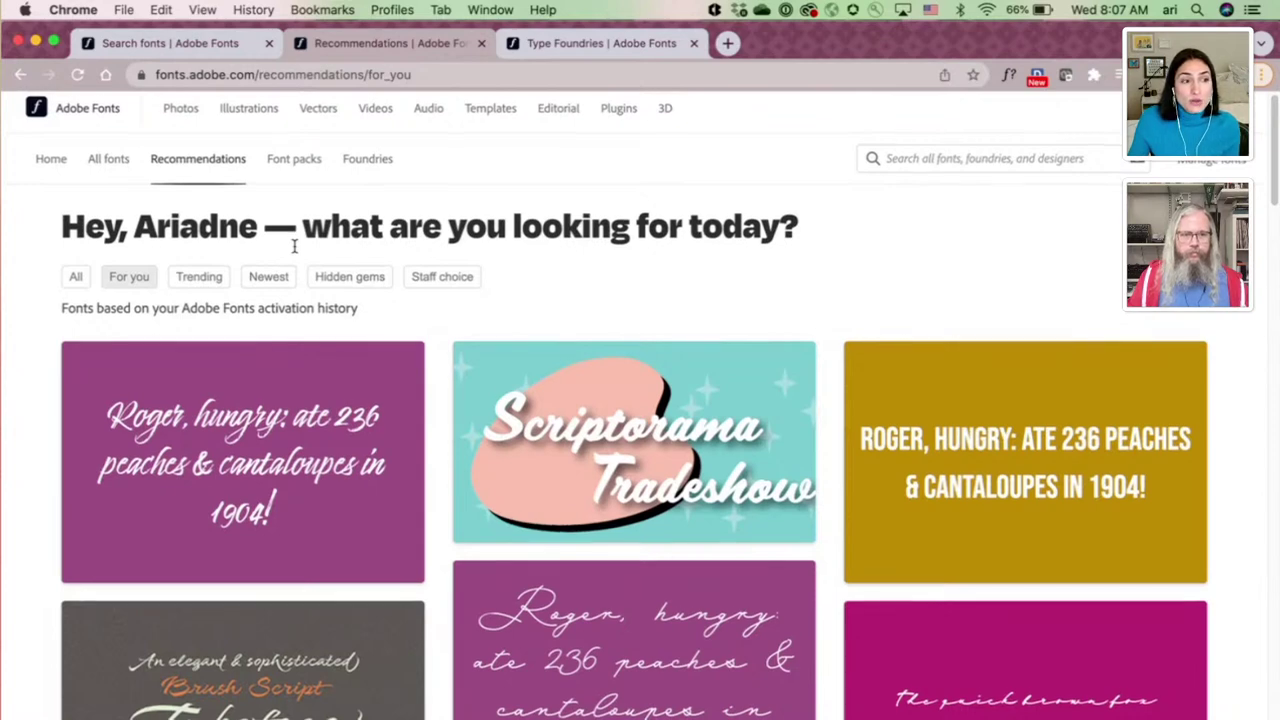
scroll(294, 249, down, 2)
scroll(294, 253, down, 2)
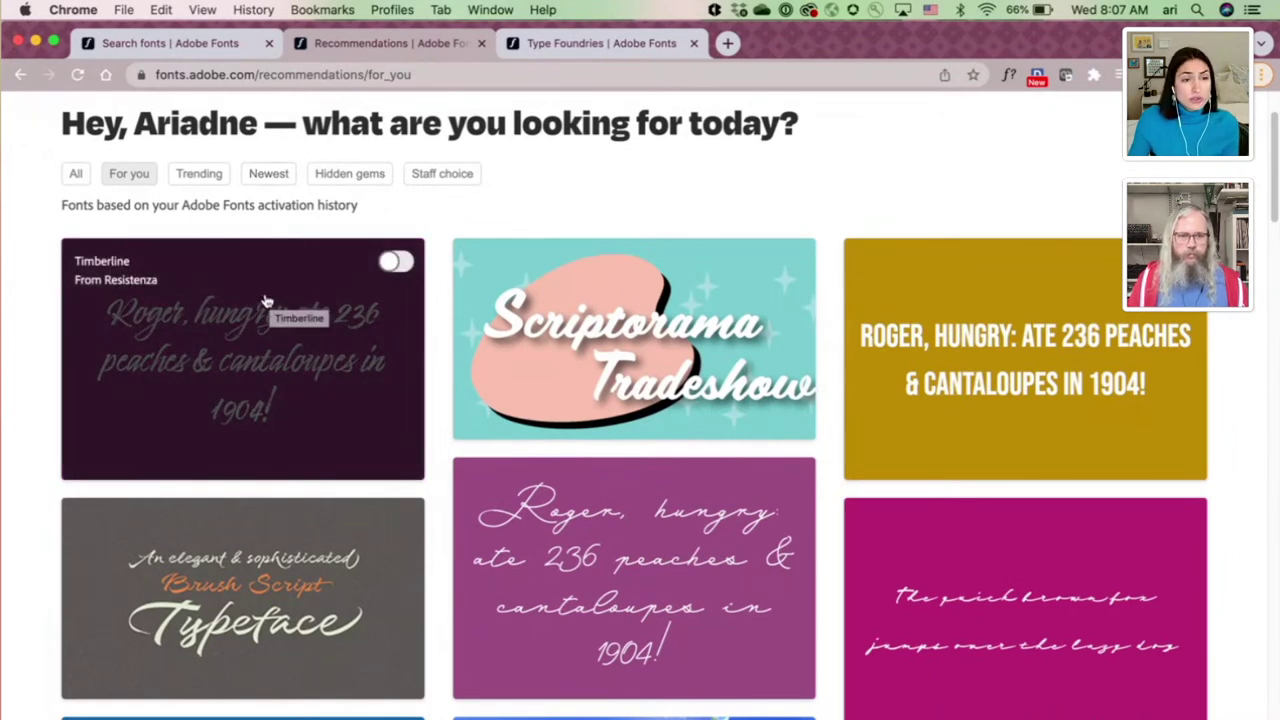
click(395, 263)
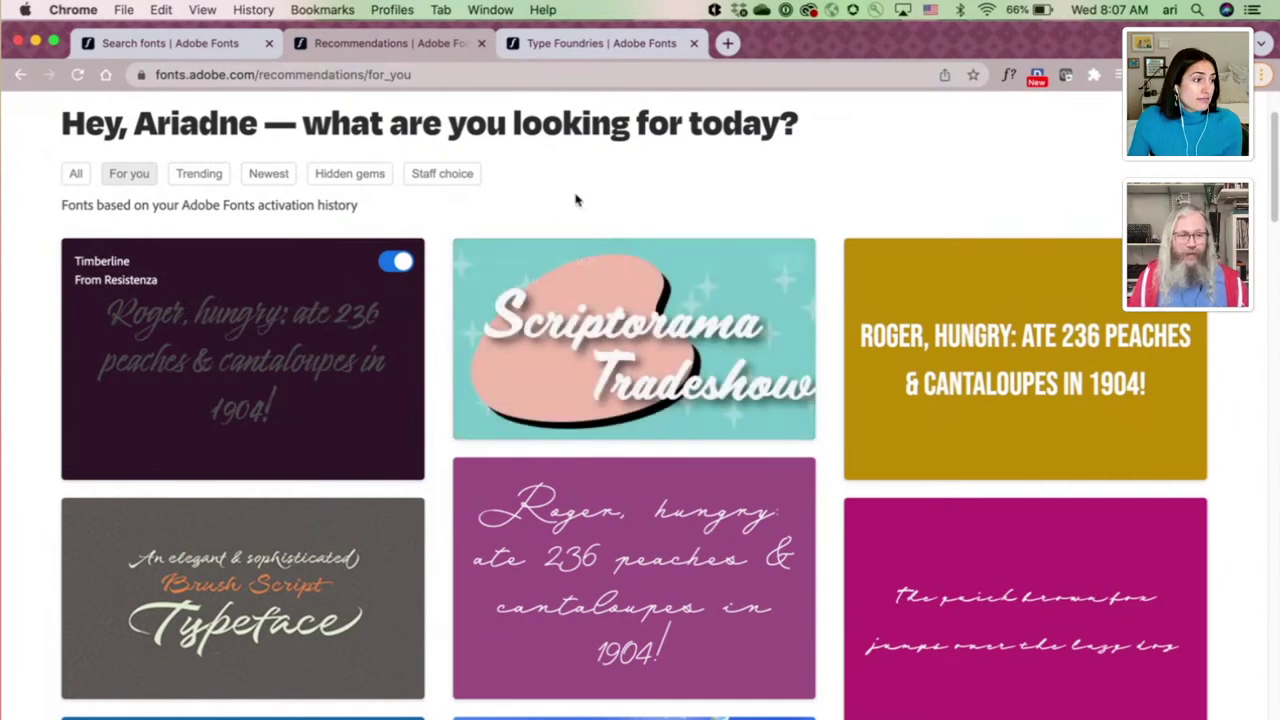
Step: On the Type Foundries page, feature the Sudtipos Latin America spotlight and advance the showcase
click(573, 44)
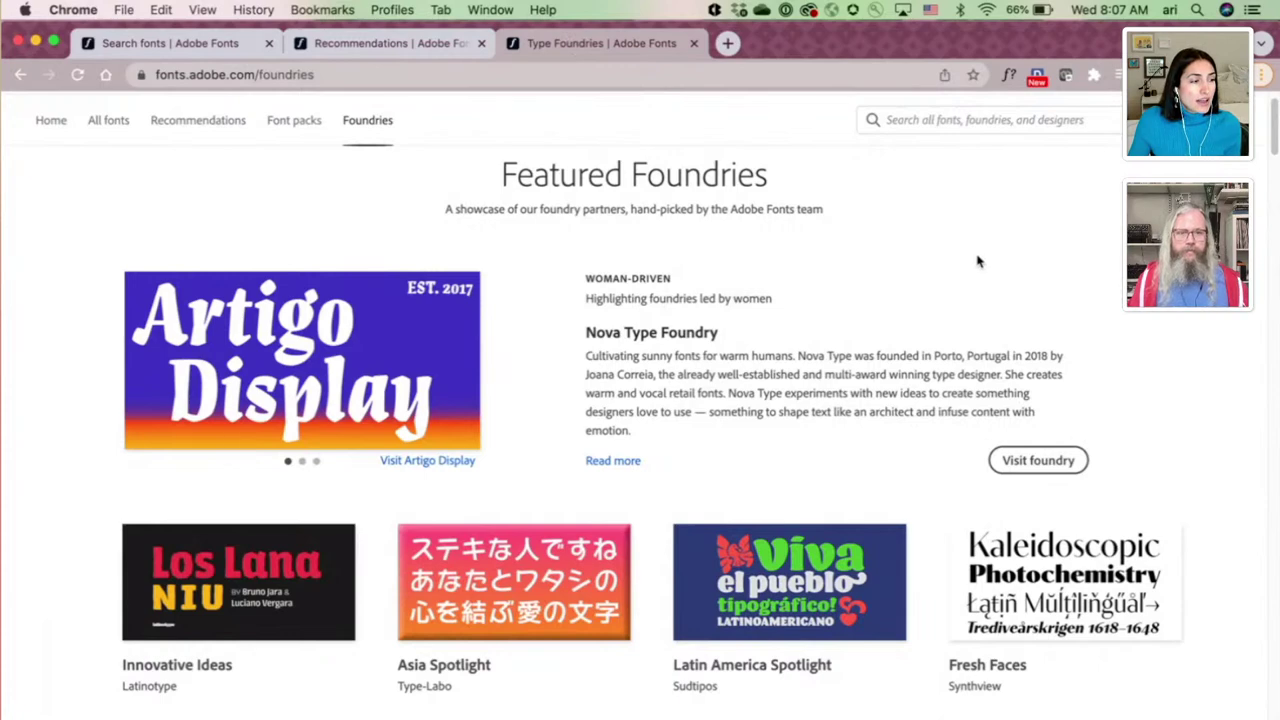
scroll(960, 257, down, 2)
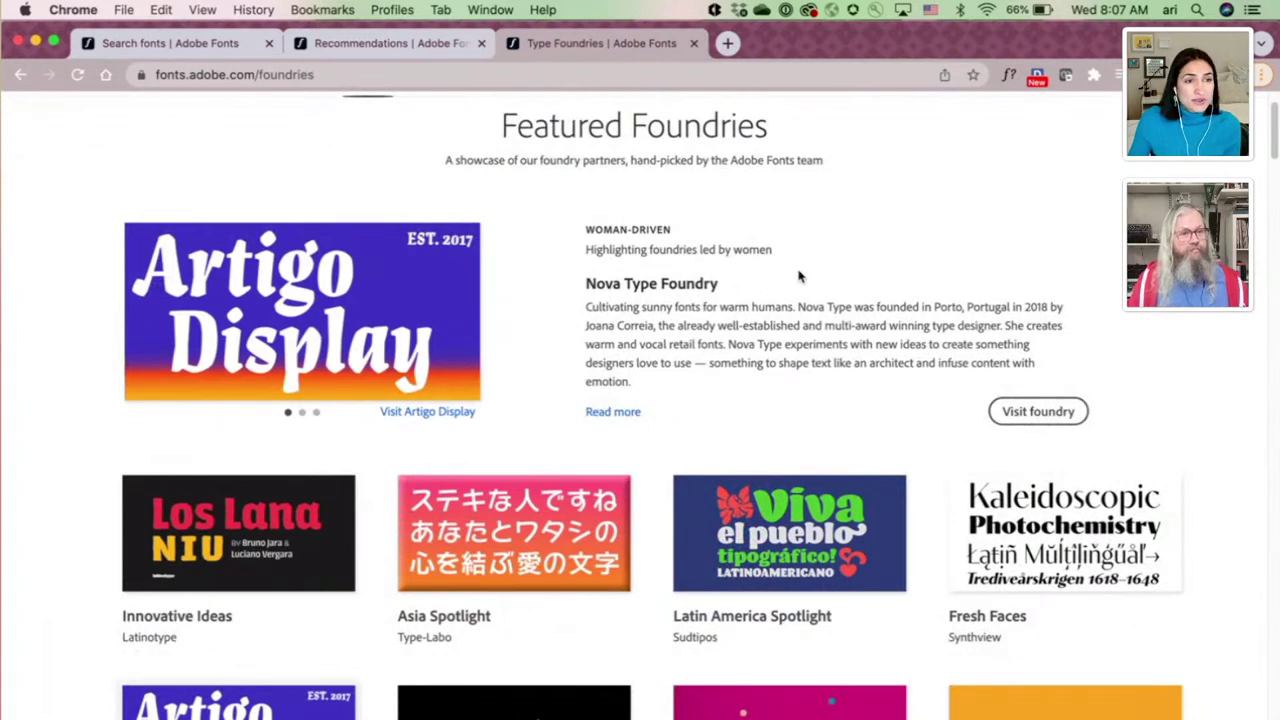
scroll(780, 268, down, 1)
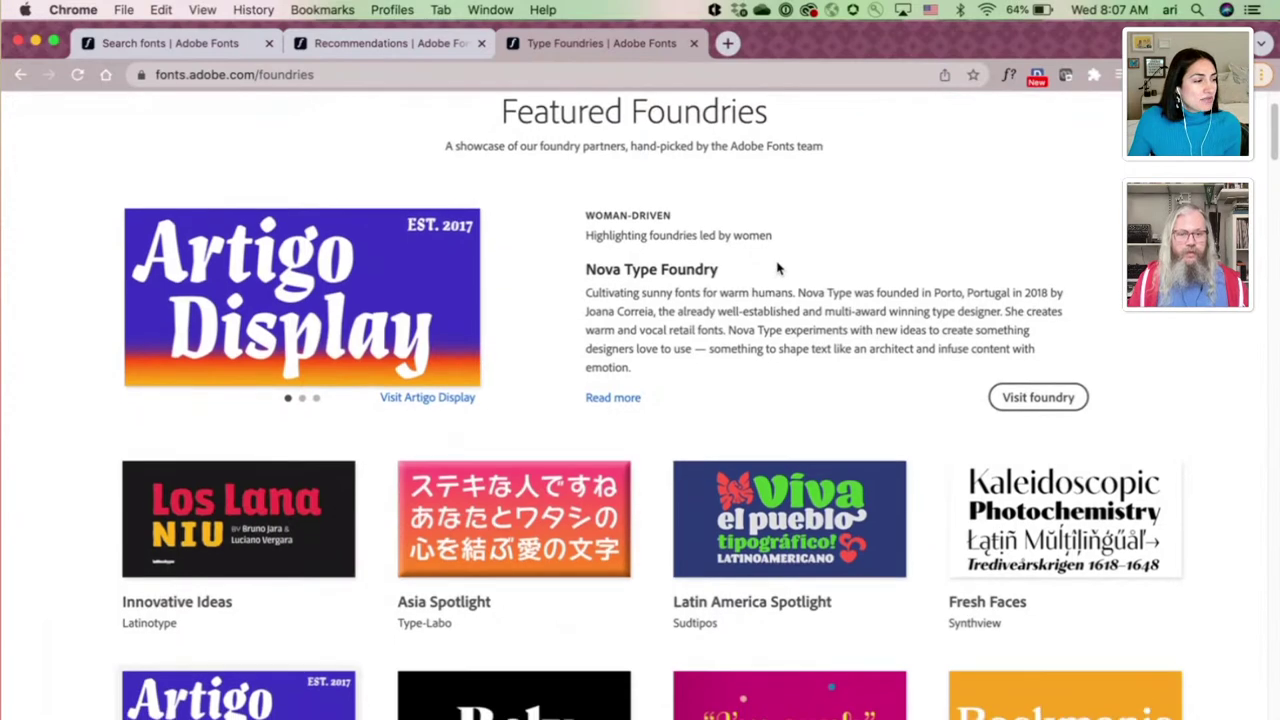
scroll(586, 354, down, 1)
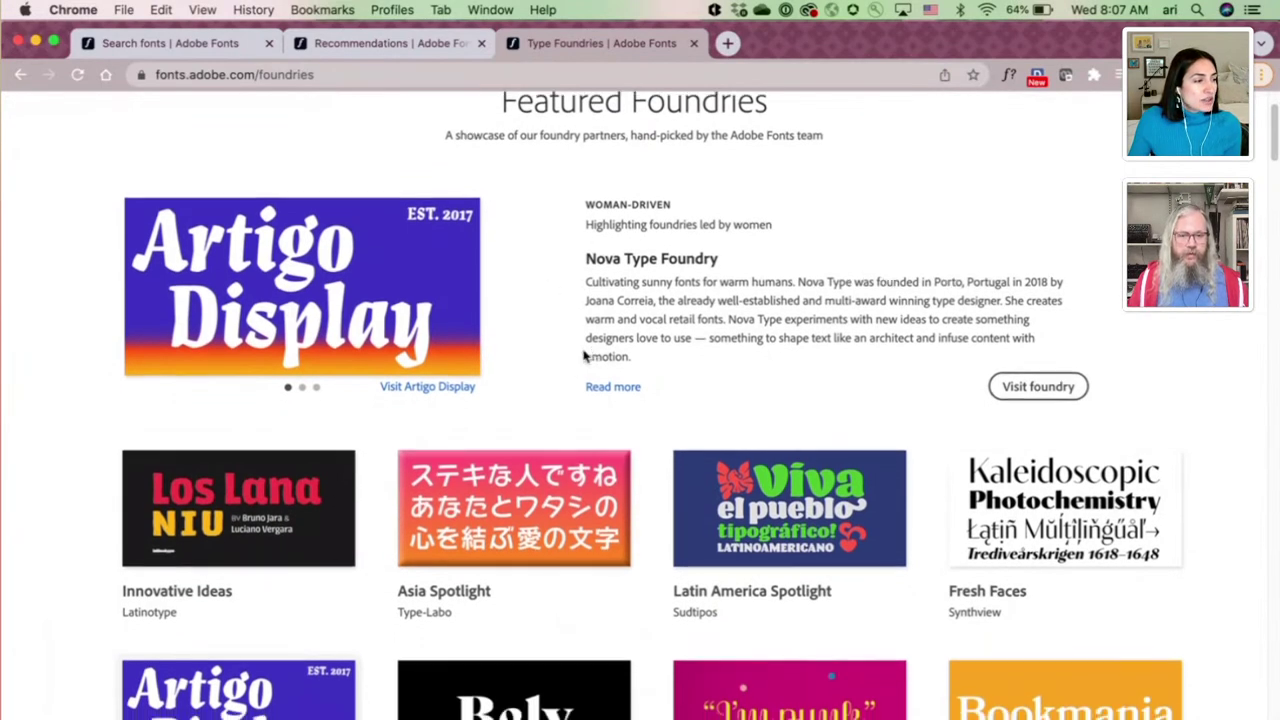
click(716, 533)
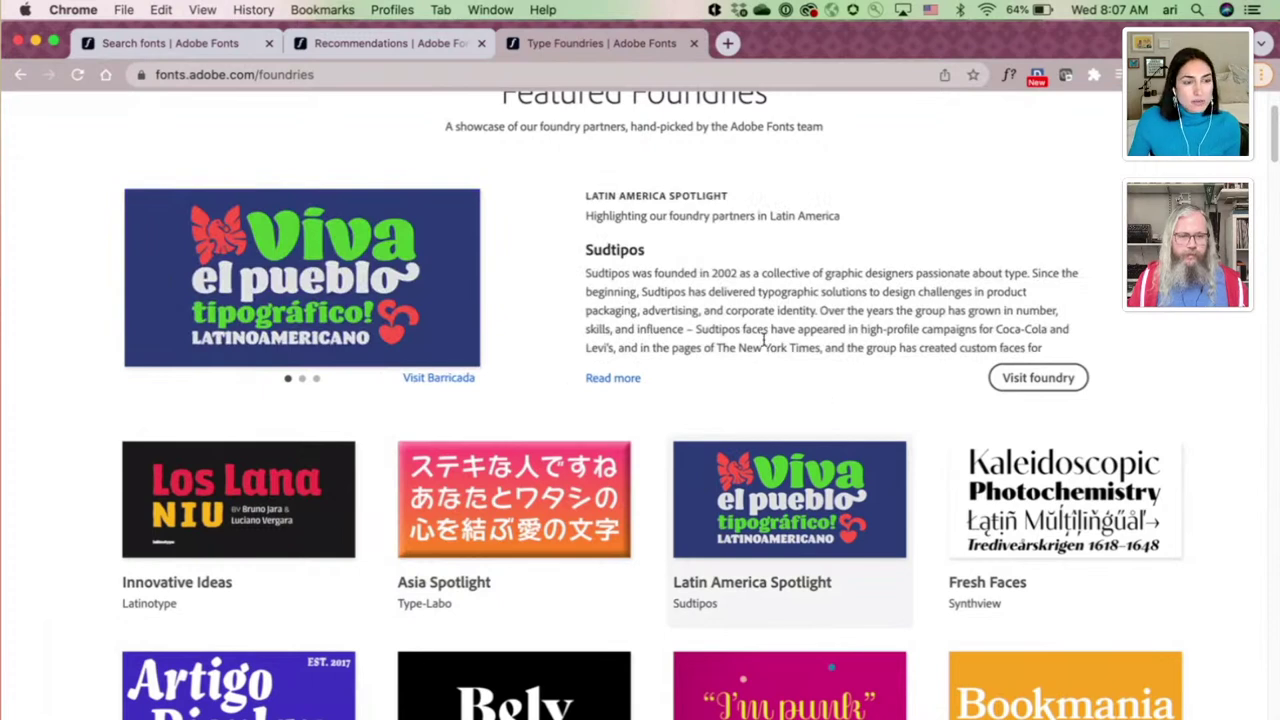
click(506, 287)
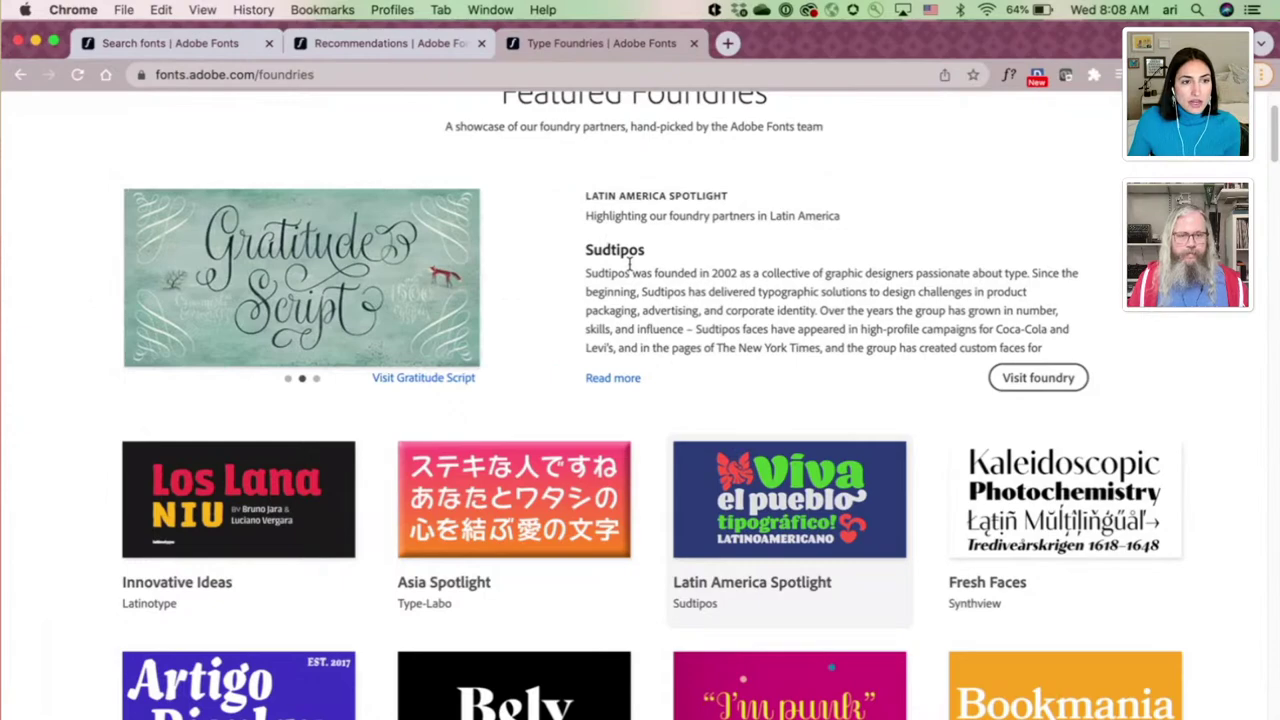
Step: Load the Woman-Driven tile on Nova Type Foundry into the spotlight carousel
scroll(620, 263, down, 3)
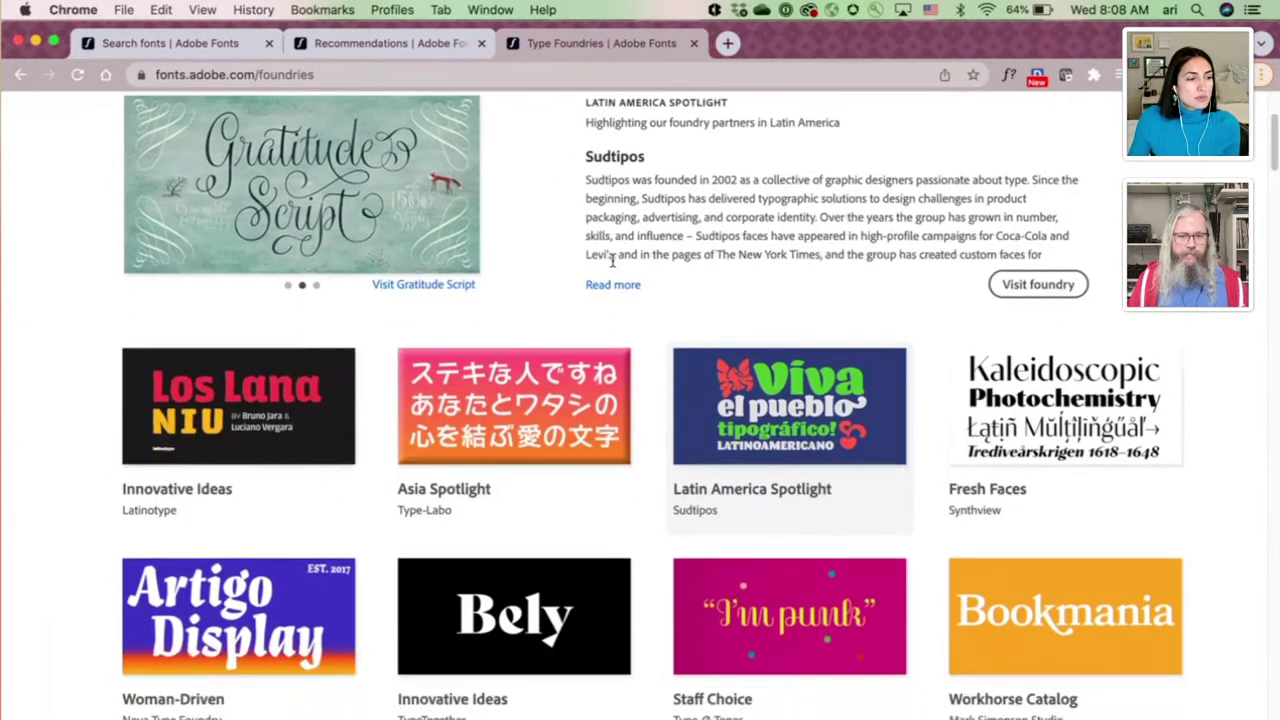
scroll(613, 263, down, 15)
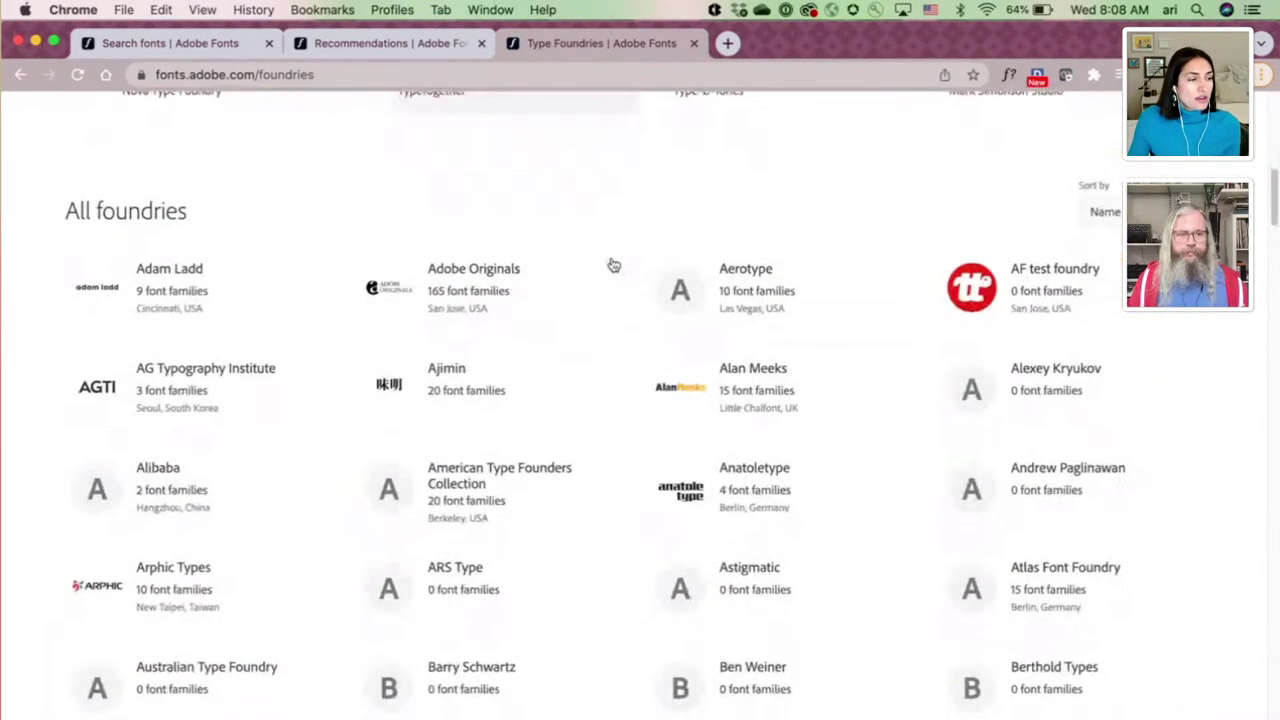
scroll(613, 263, down, 3)
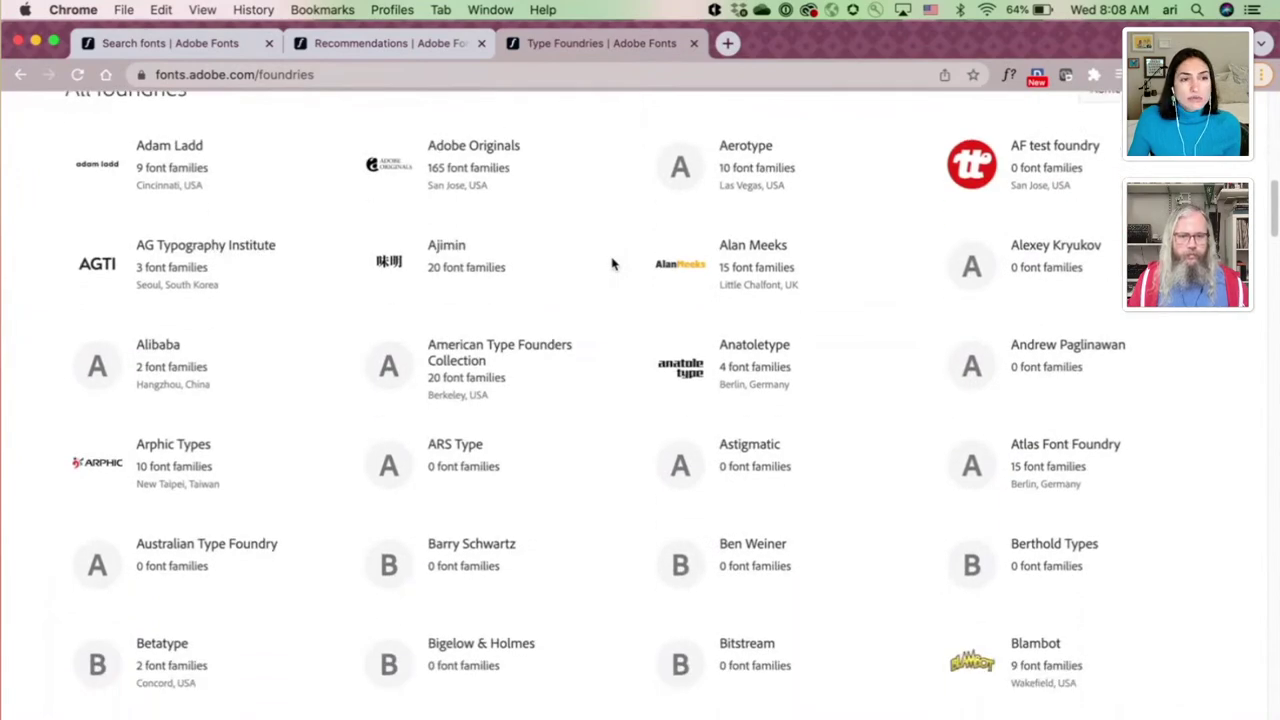
scroll(613, 263, up, 4)
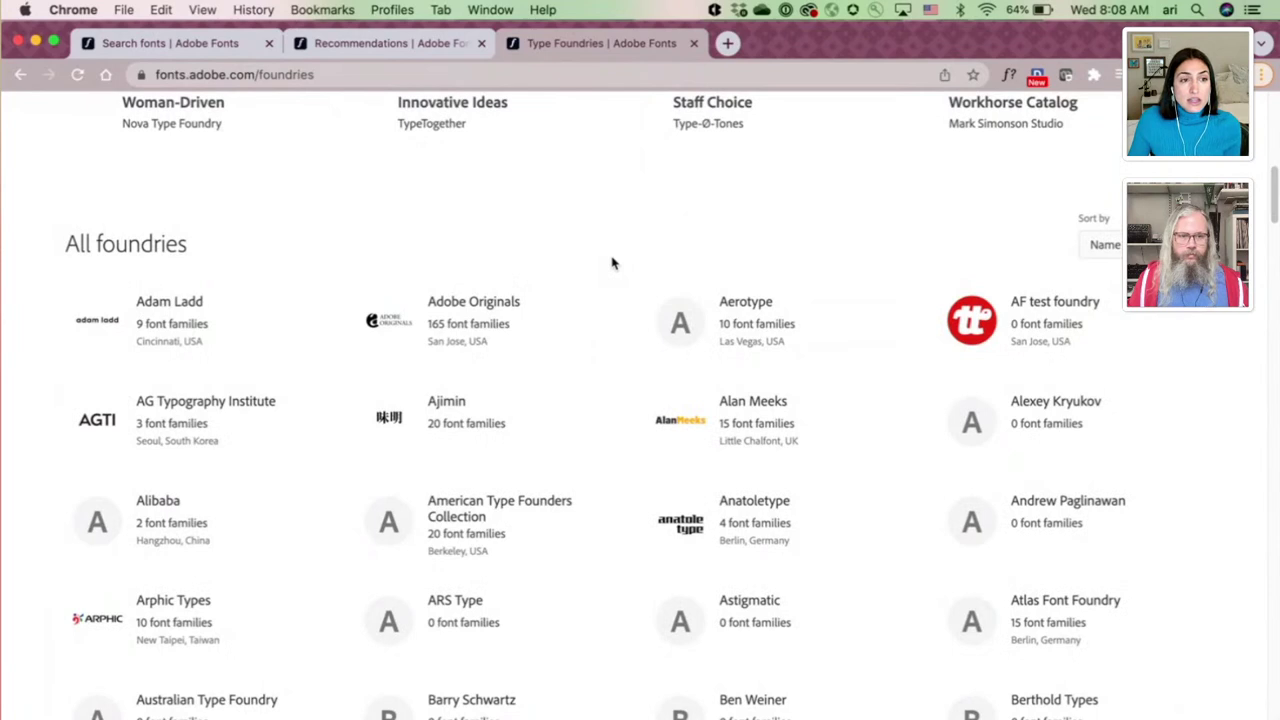
scroll(613, 263, up, 1)
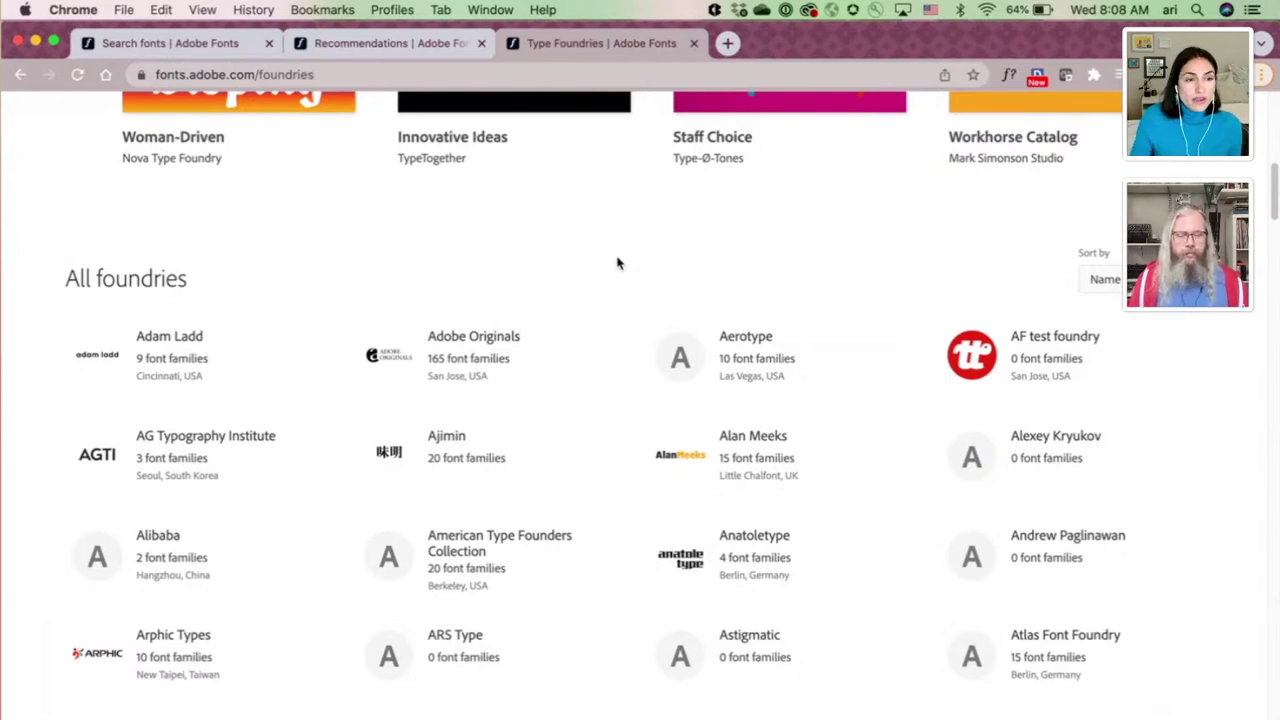
scroll(672, 286, up, 4)
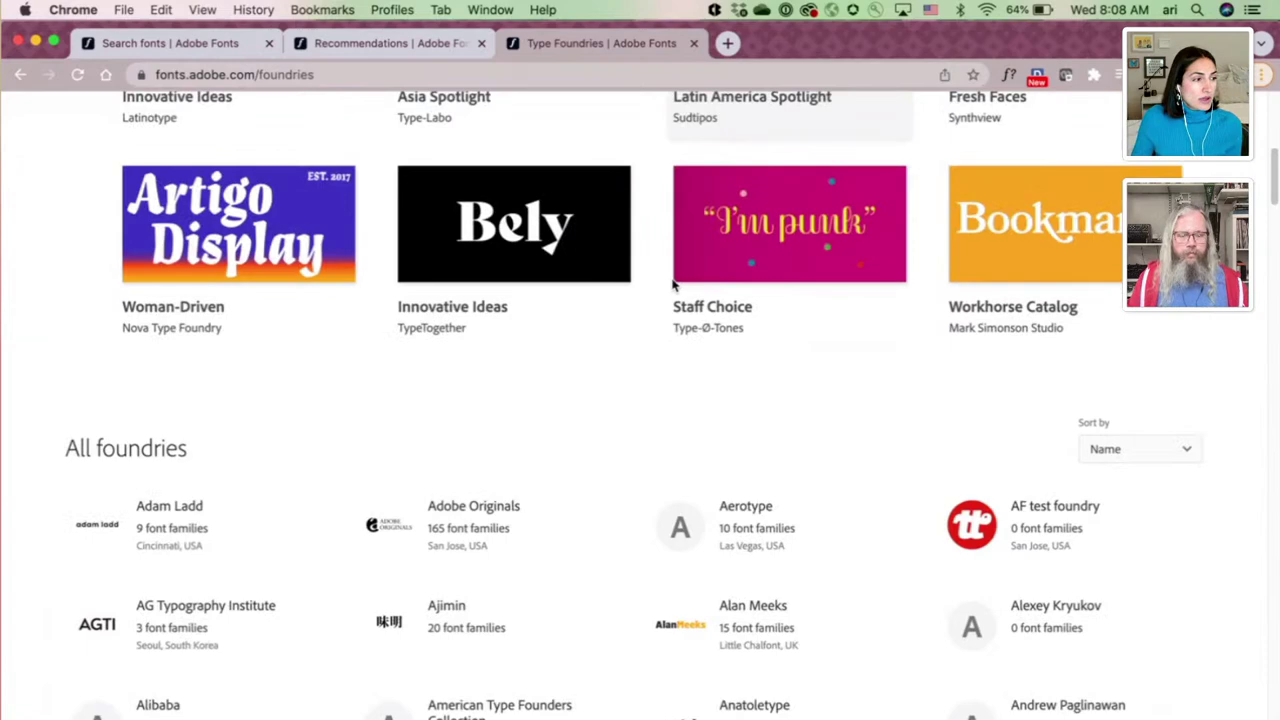
scroll(672, 286, up, 6)
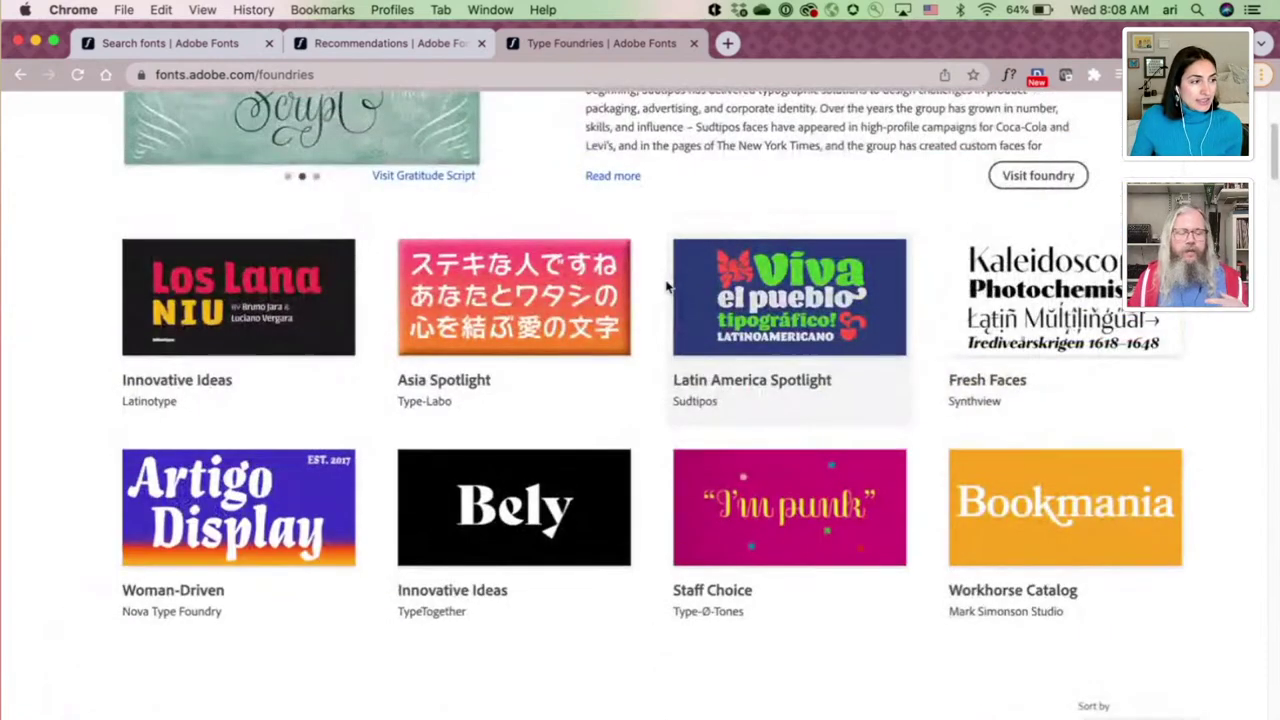
scroll(666, 287, up, 2)
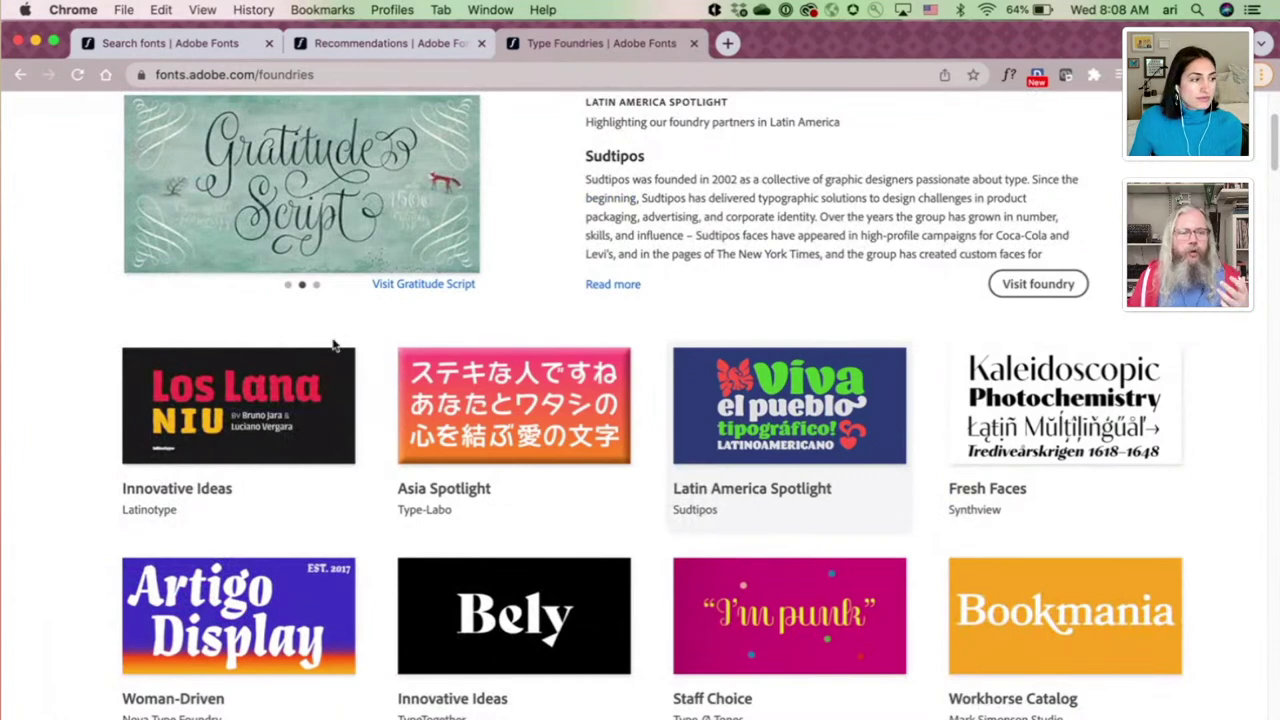
click(213, 625)
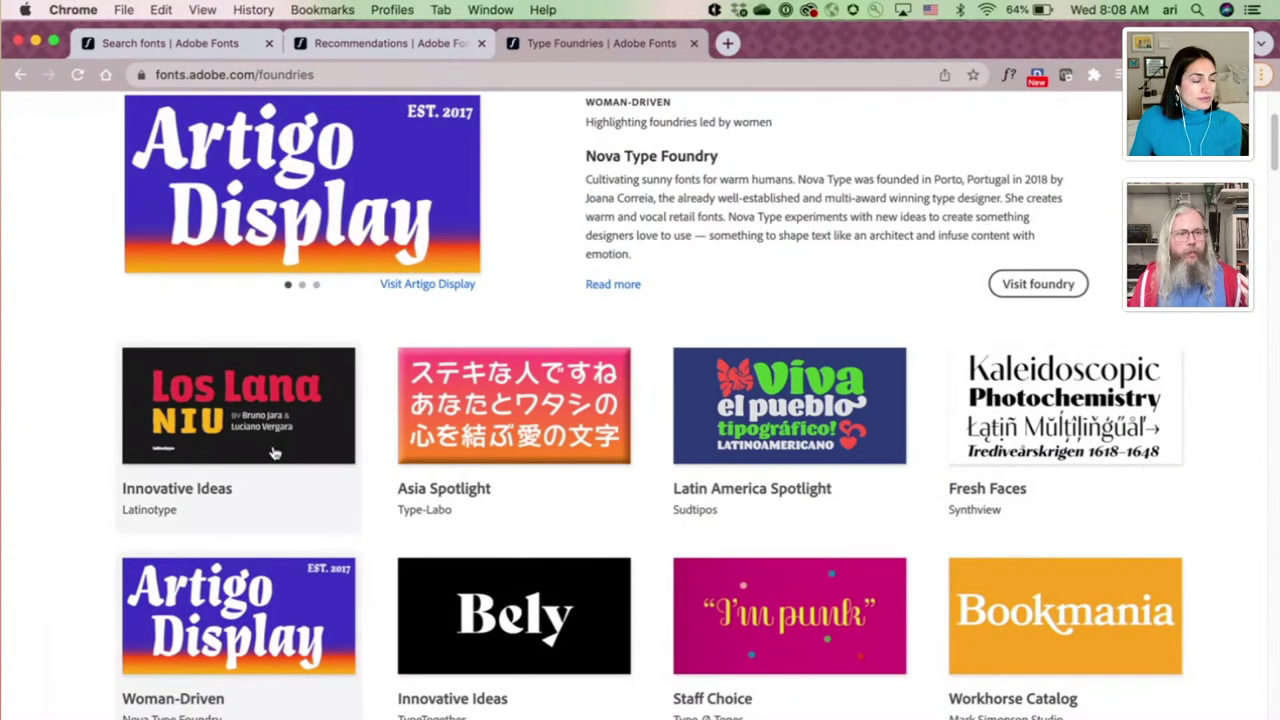
Step: Open the Nova Type Foundry page and scroll to its View, Sample Text and Sort controls
click(1034, 284)
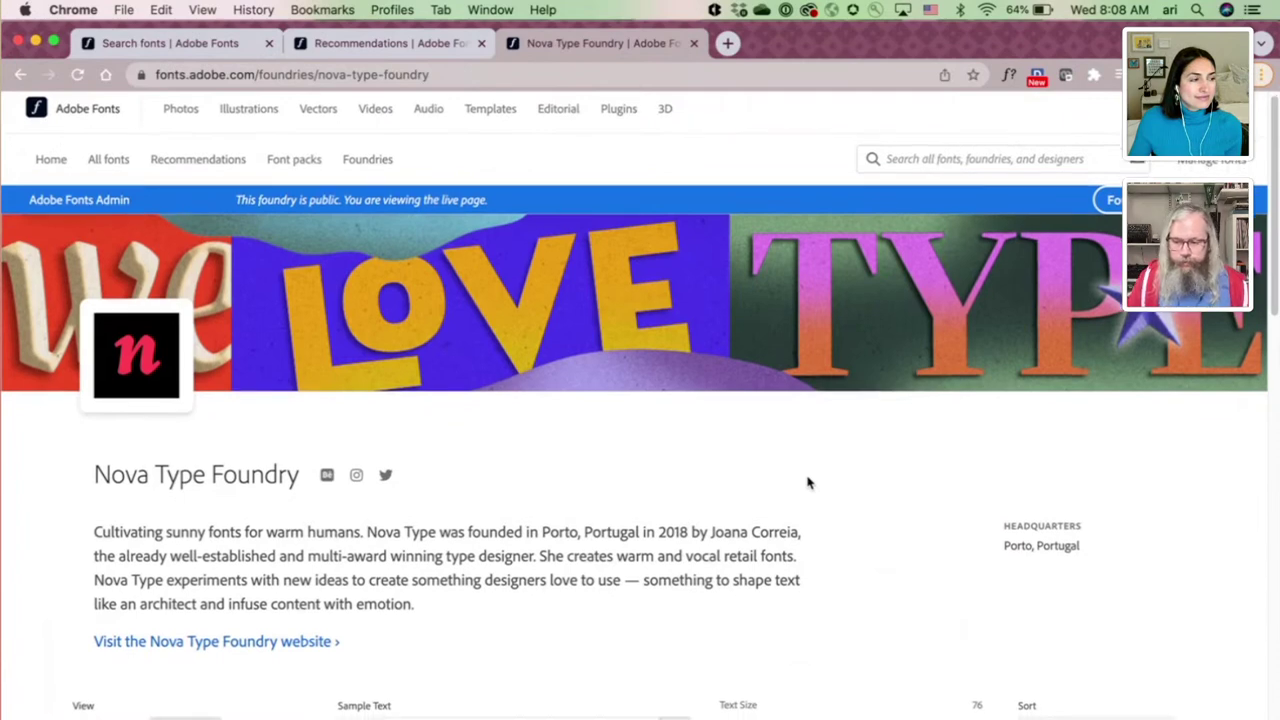
scroll(808, 483, down, 2)
scroll(808, 483, down, 1)
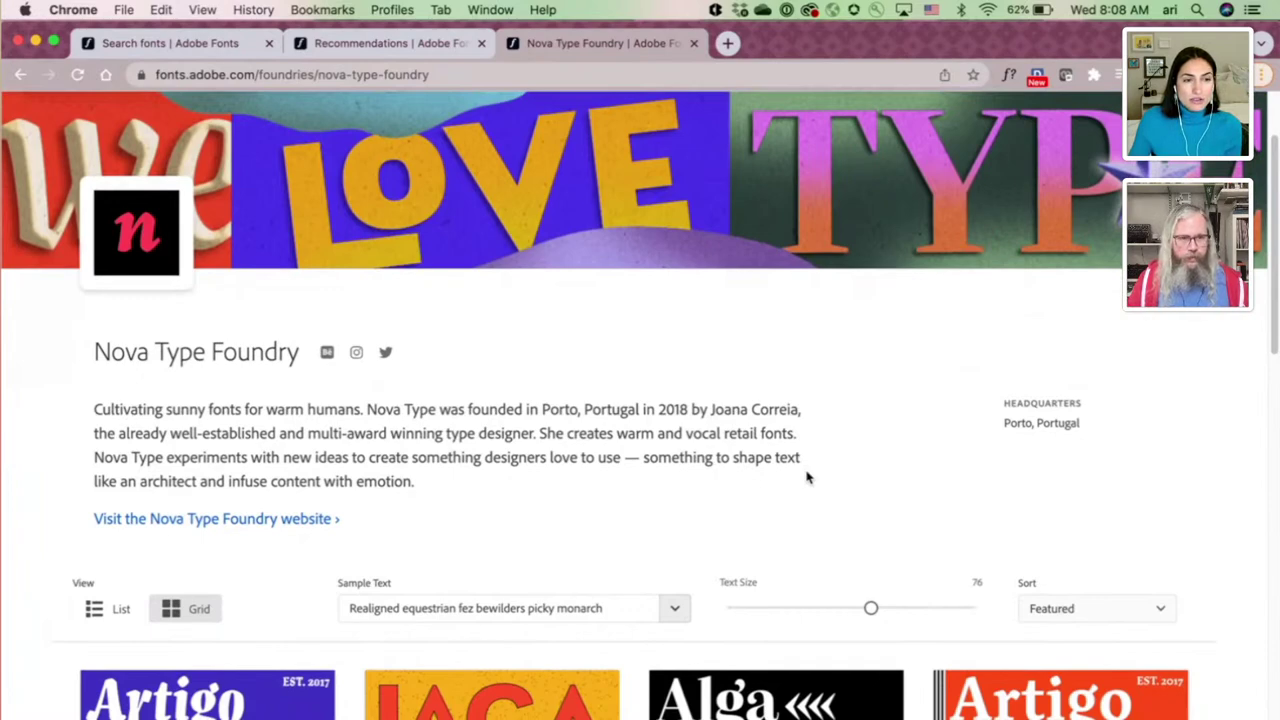
scroll(808, 478, down, 1)
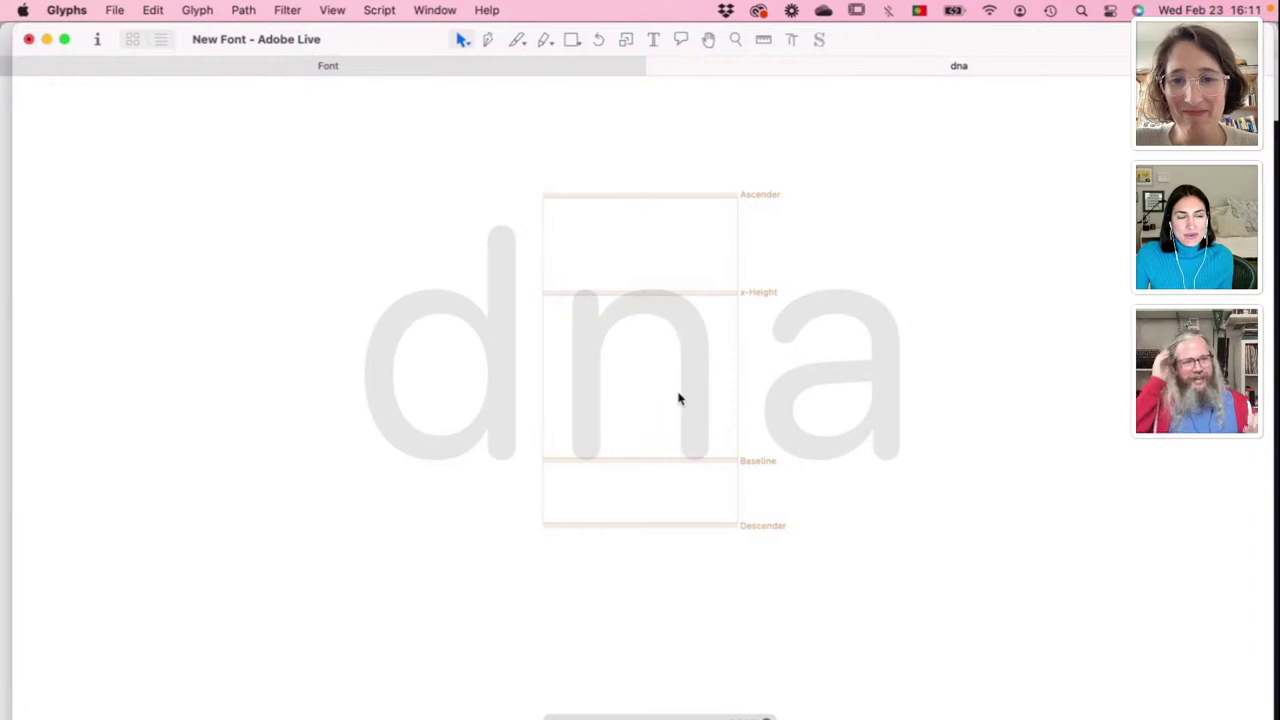
double_click(767, 390)
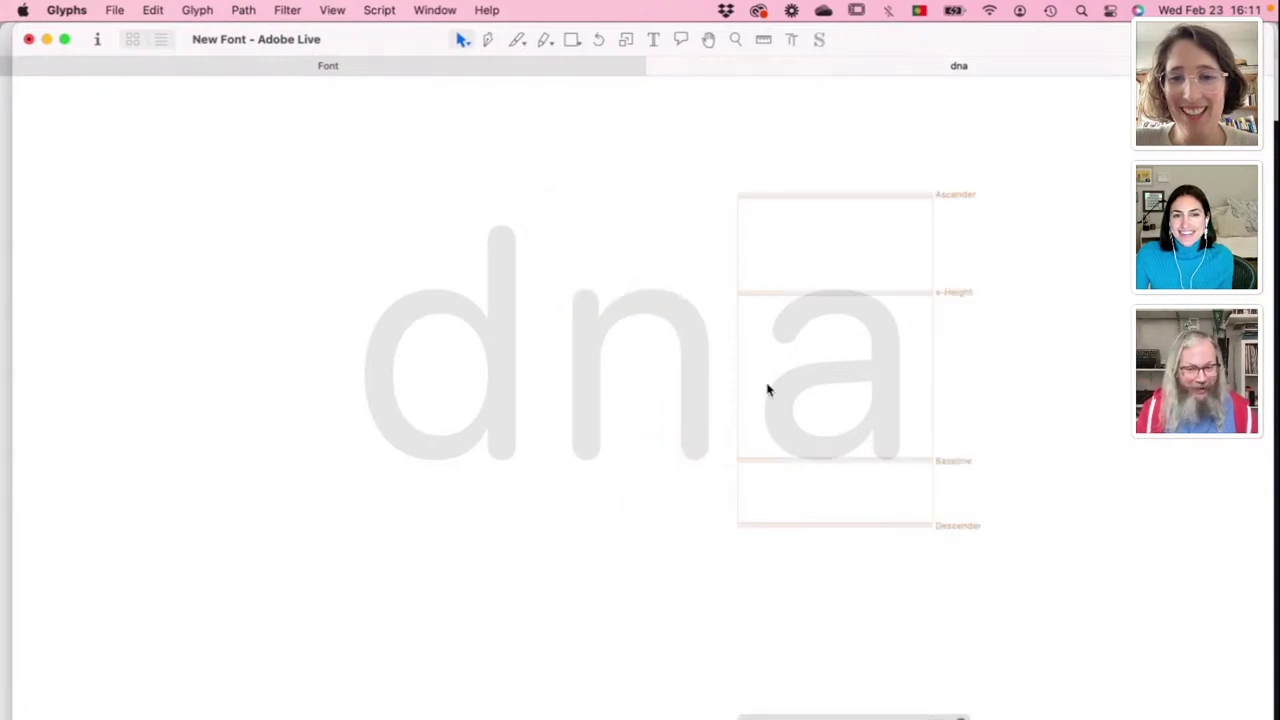
double_click(606, 378)
double_click(462, 365)
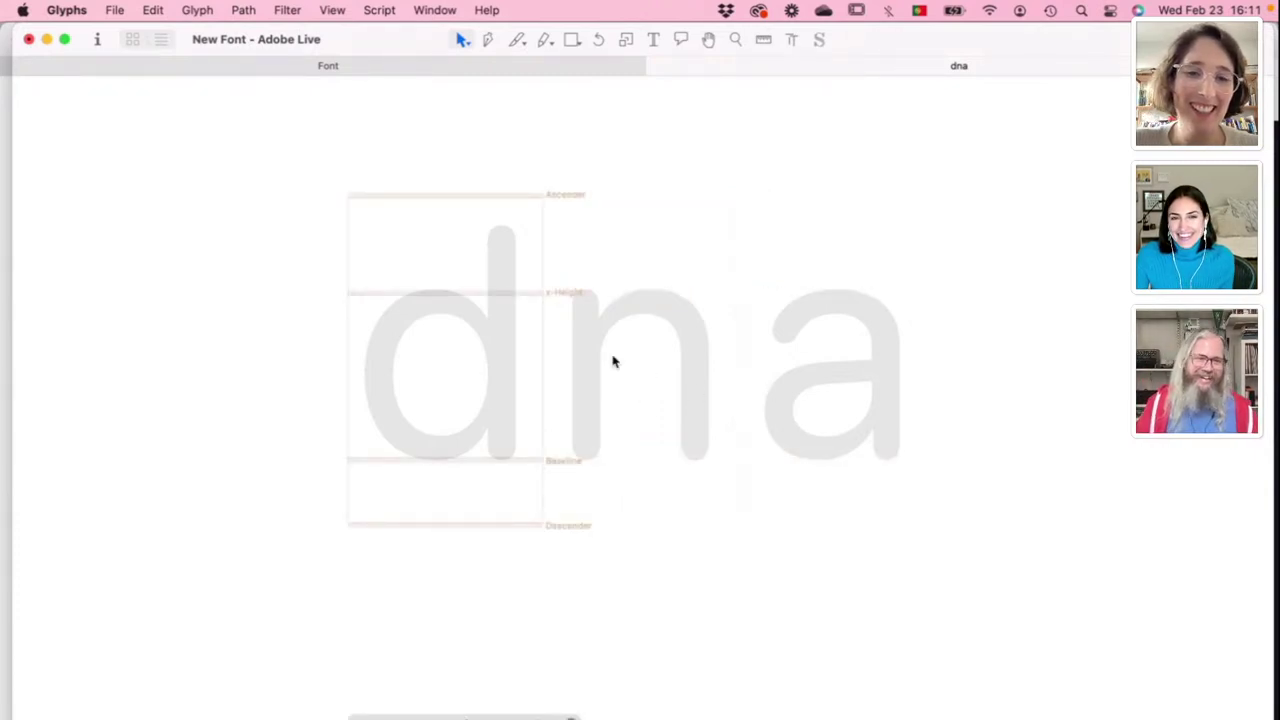
double_click(688, 385)
double_click(797, 385)
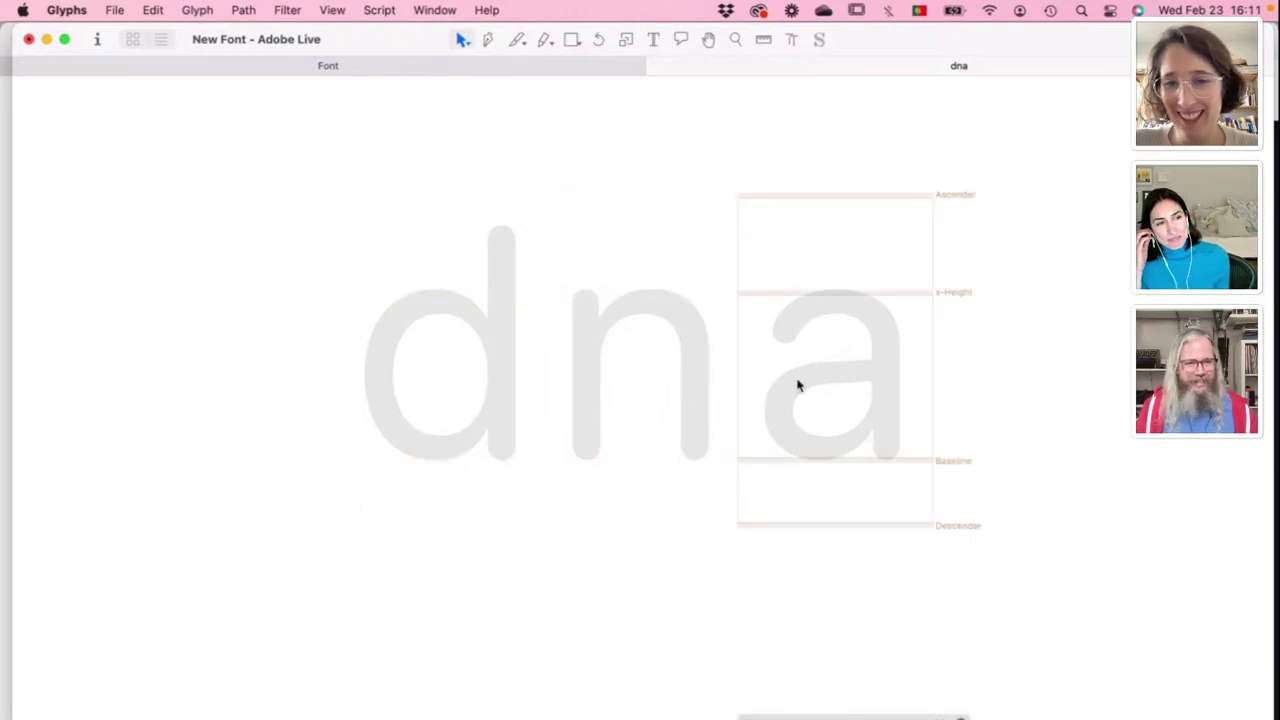
double_click(665, 390)
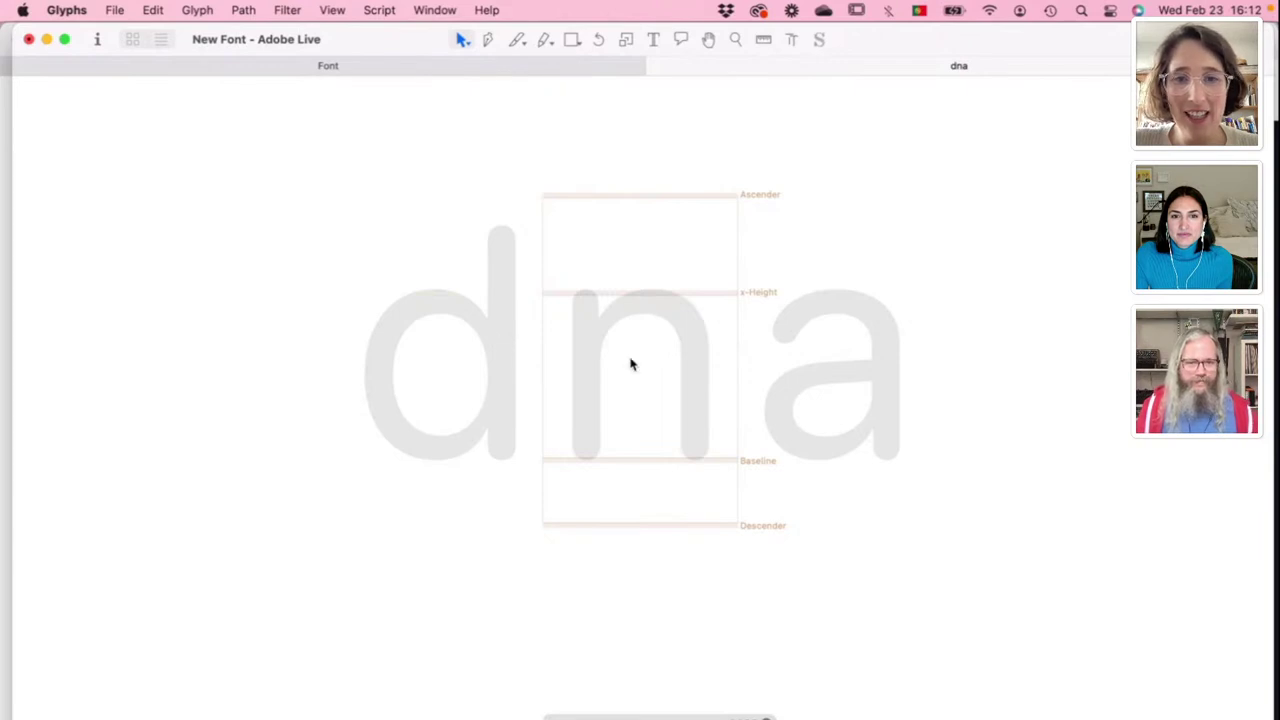
Step: Step through the a and d, make the empty n the active glyph, and pick the Rectangle tool
double_click(829, 363)
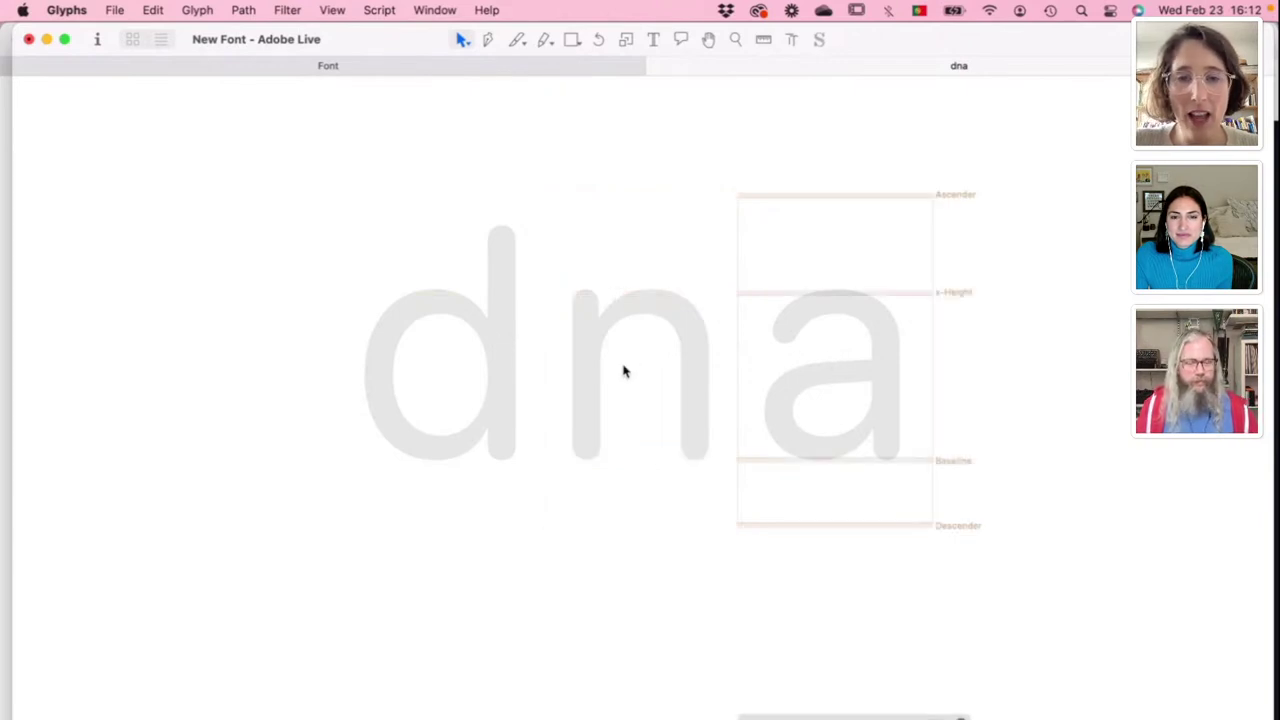
click(477, 372)
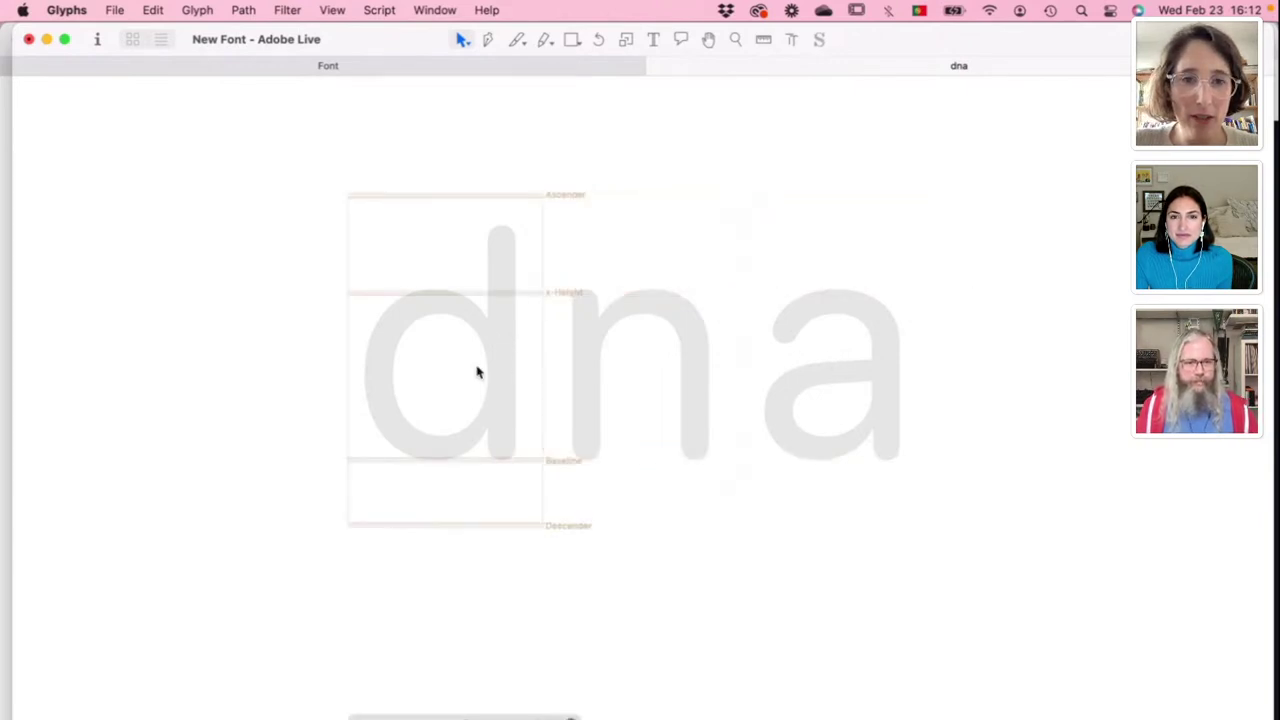
click(652, 364)
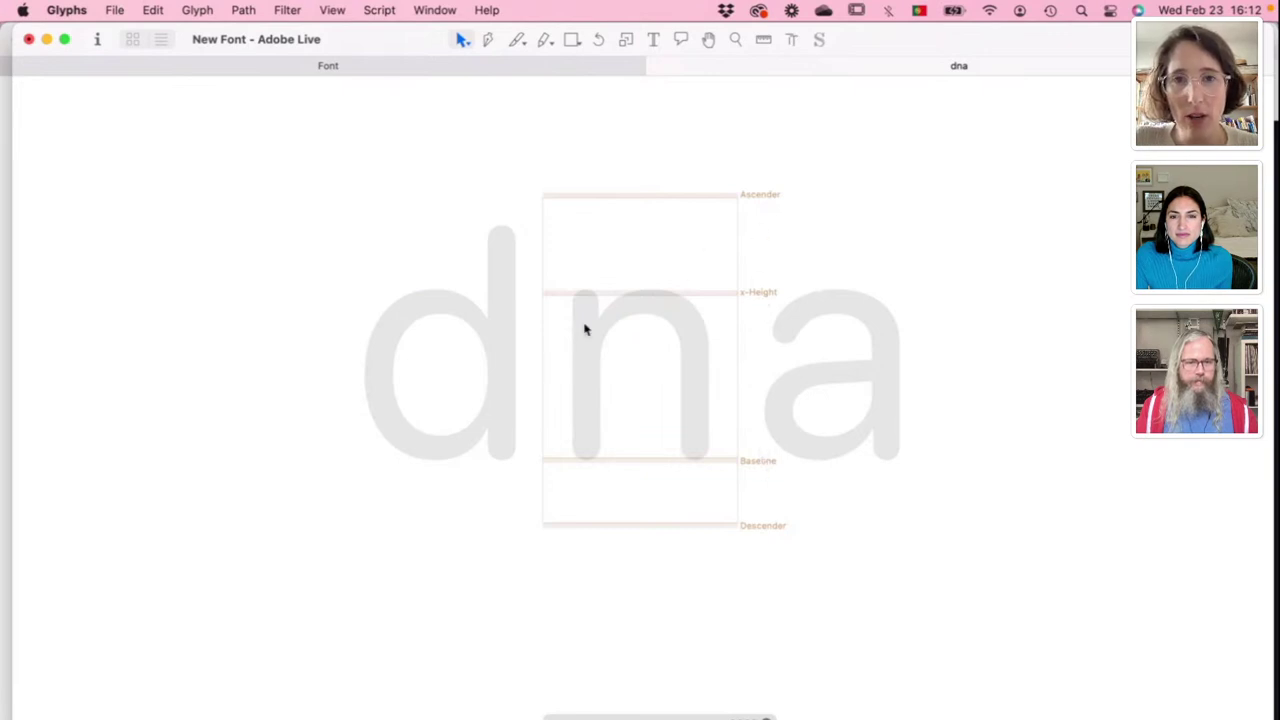
click(572, 40)
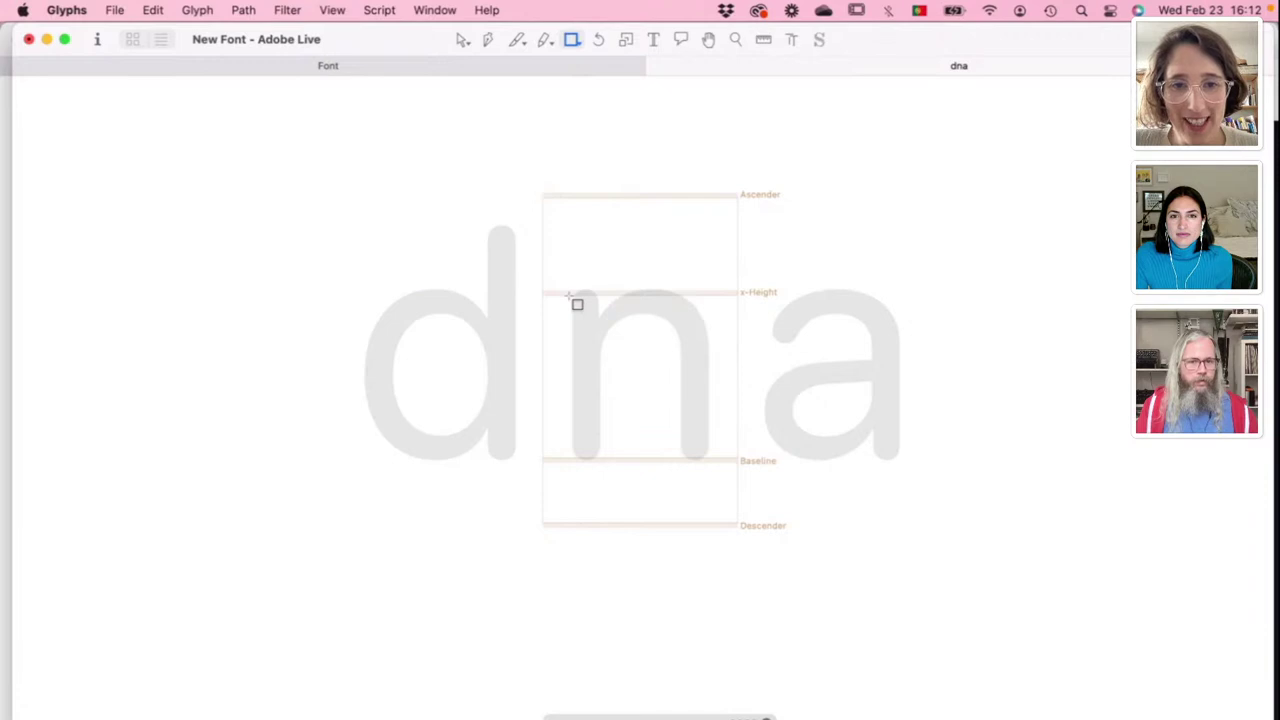
Step: Draw a narrow stem rectangle for the n from x-height to baseline, then deselect it
drag(570, 297, 606, 460)
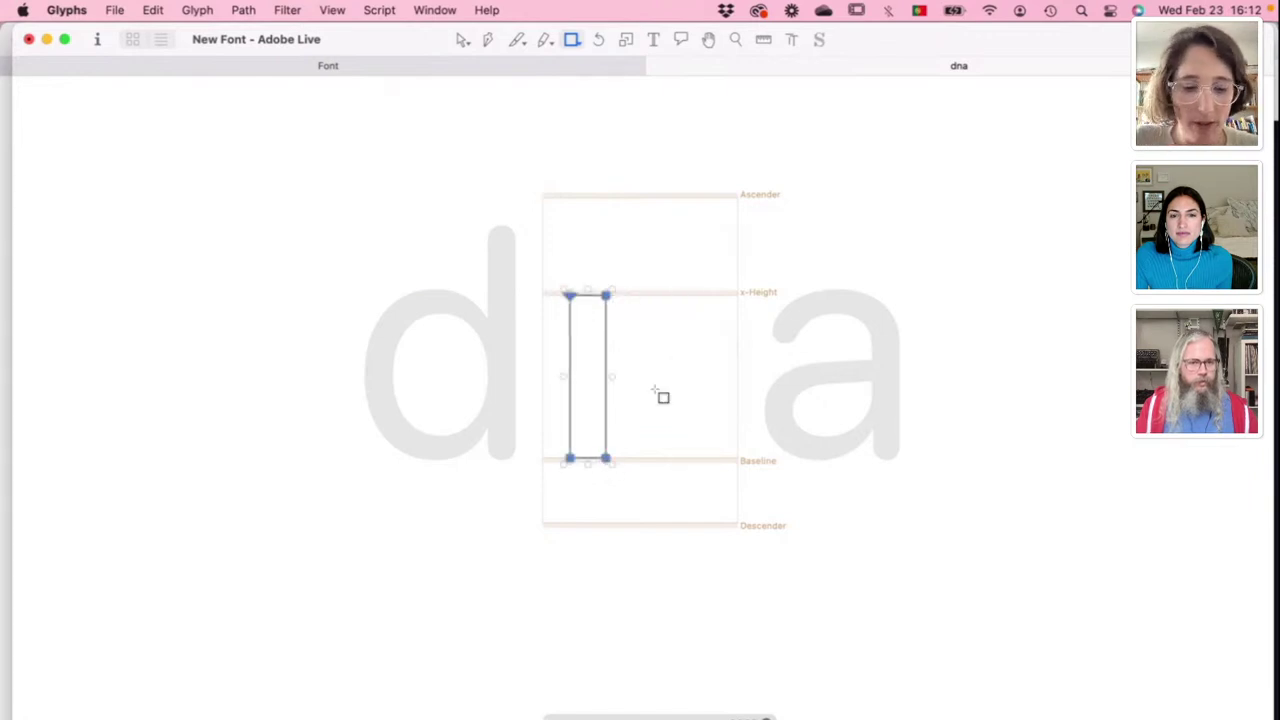
key(v)
click(653, 352)
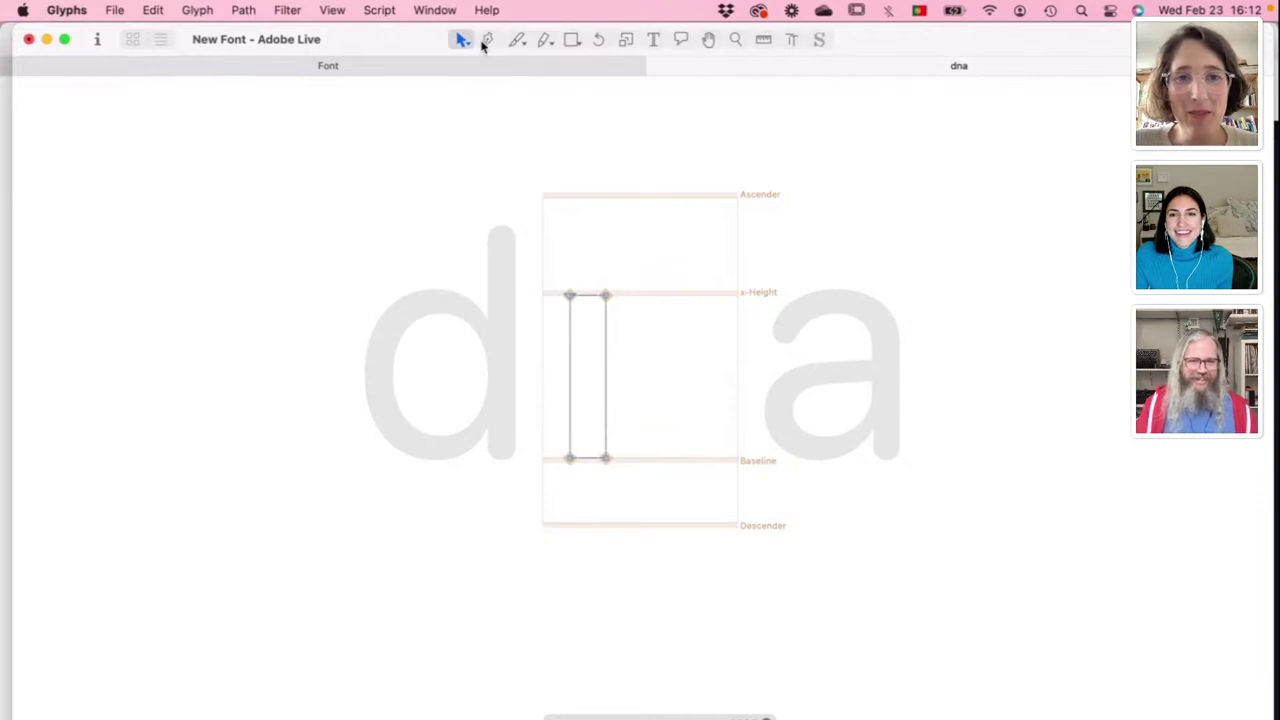
Step: Open the Rectangle/Circle flyout's Primitives size dialog and cancel it
key(p)
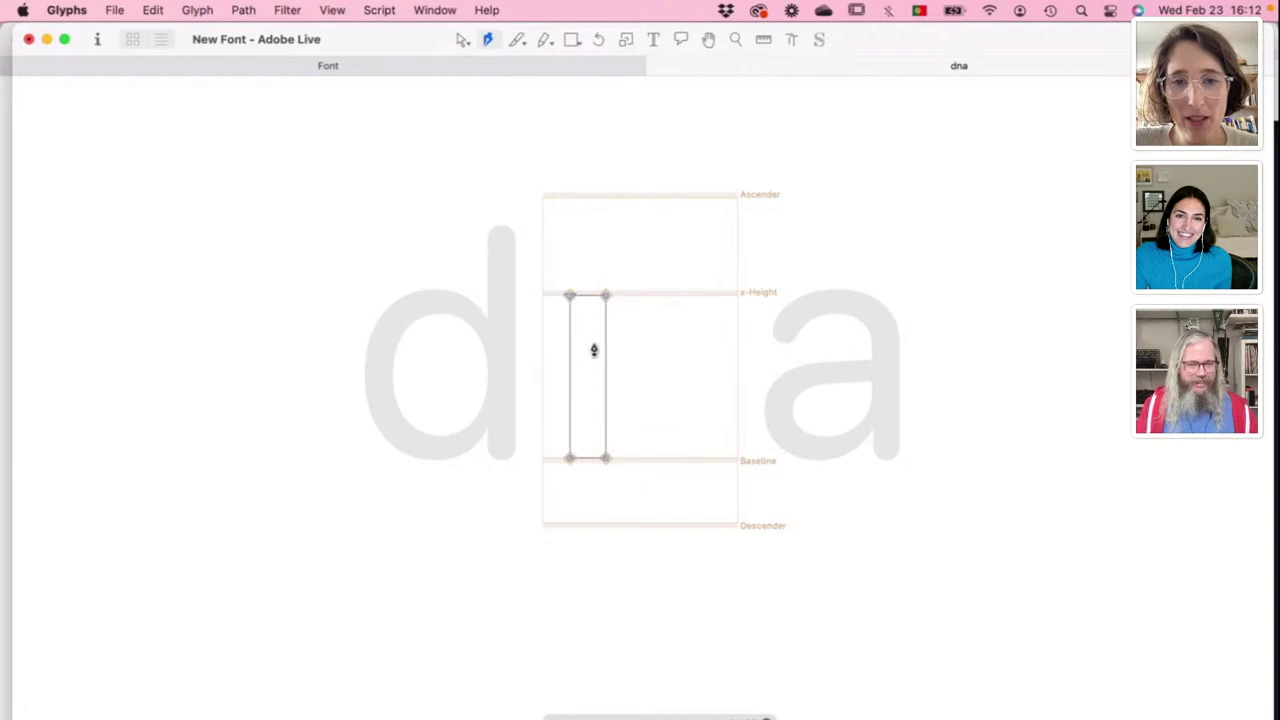
click(571, 44)
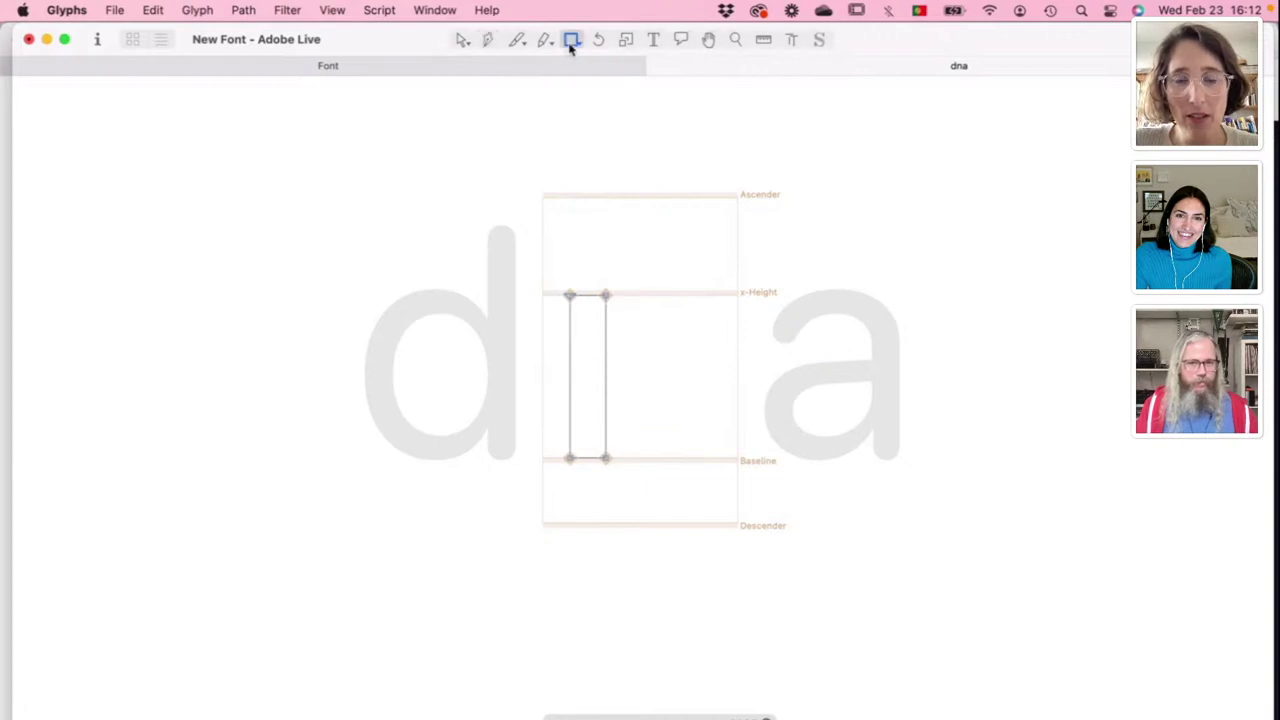
click(571, 44)
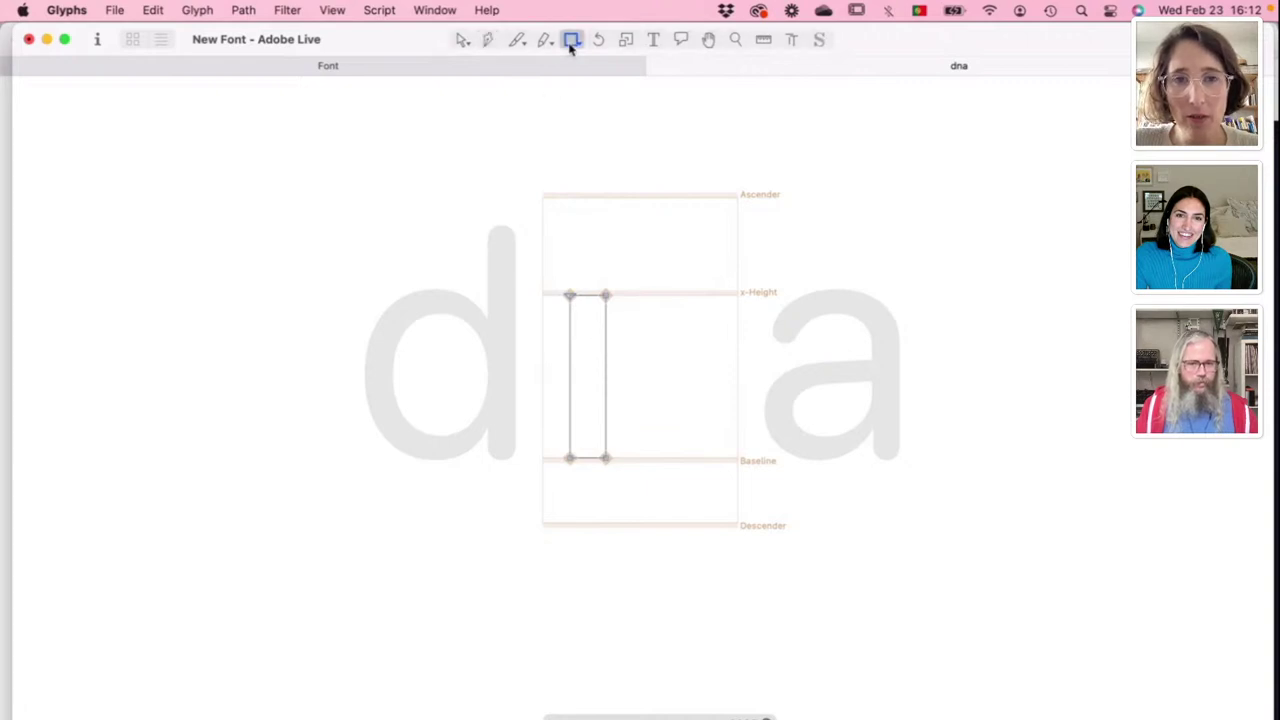
click(633, 255)
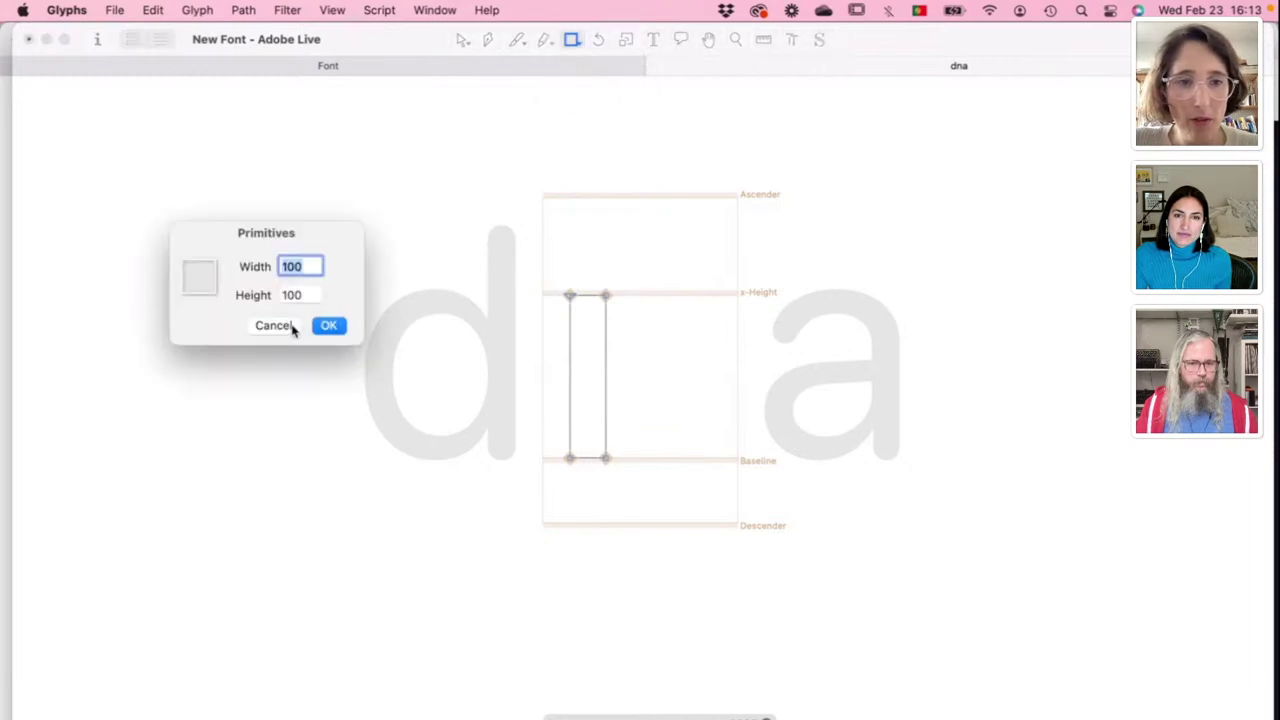
click(293, 330)
Step: With the Pen, draw a closed shoulder path from the stem over the x-height to the baseline
key(p)
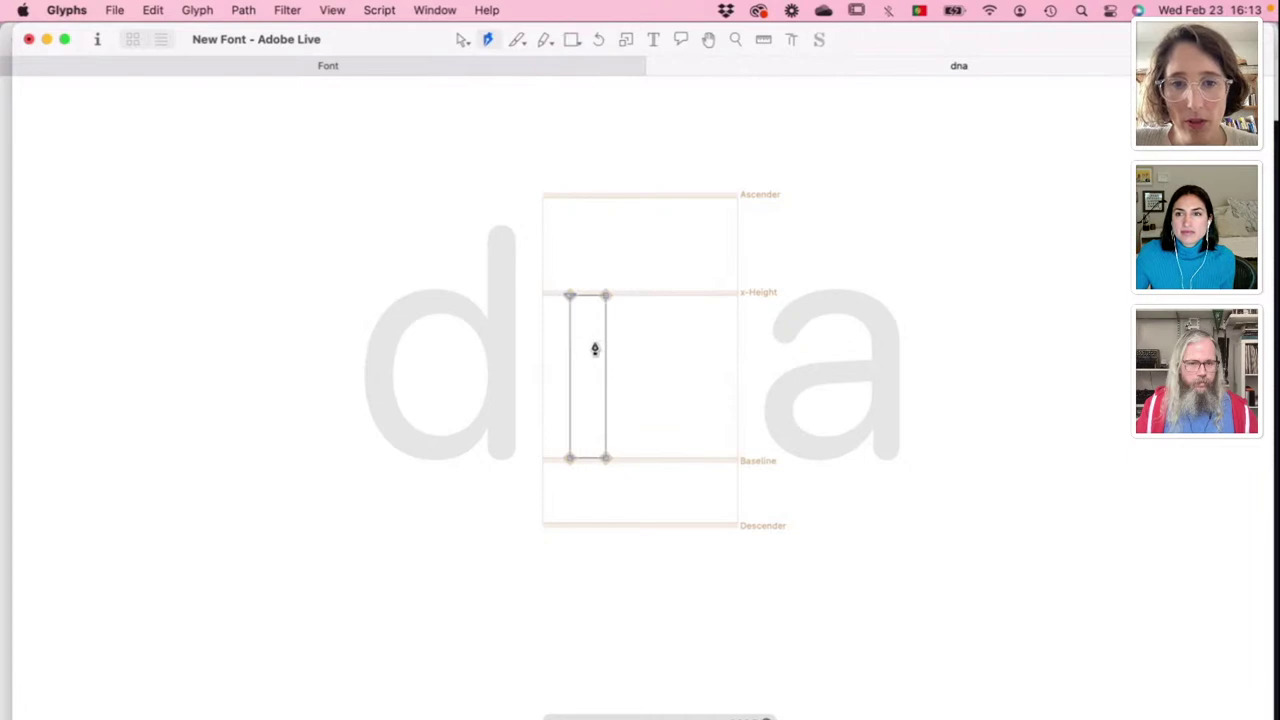
click(595, 339)
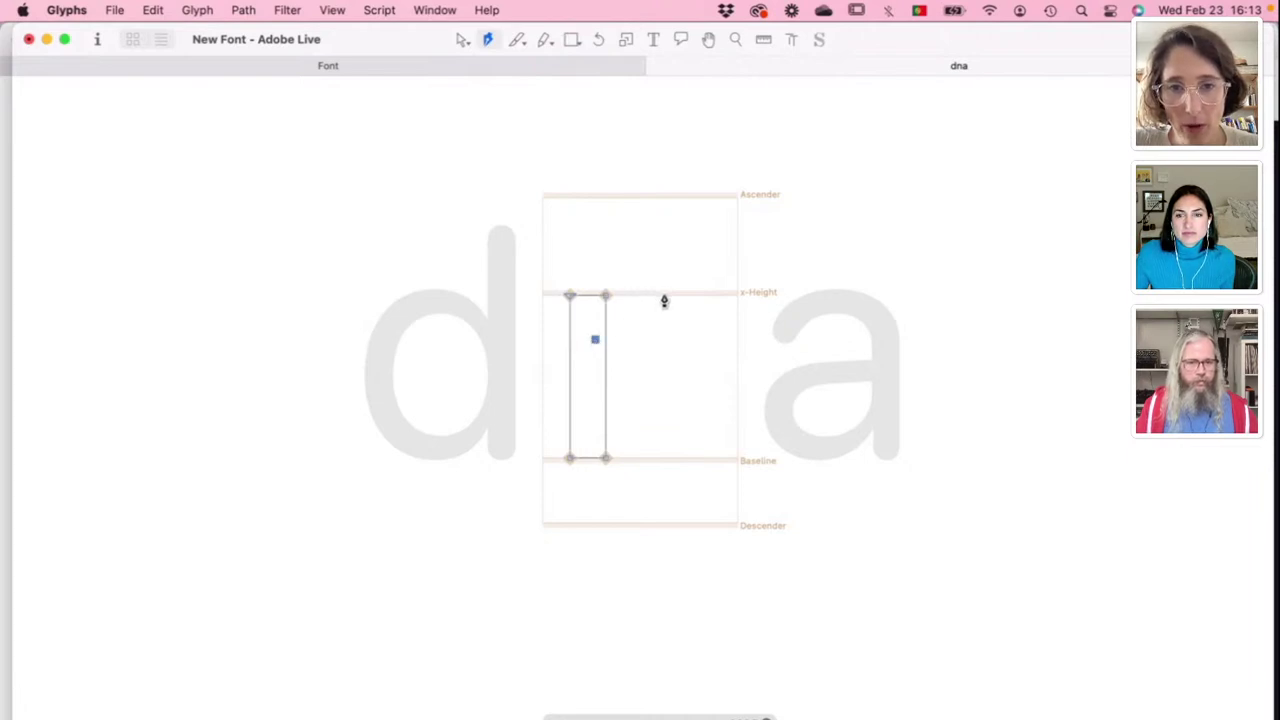
drag(663, 293, 702, 298)
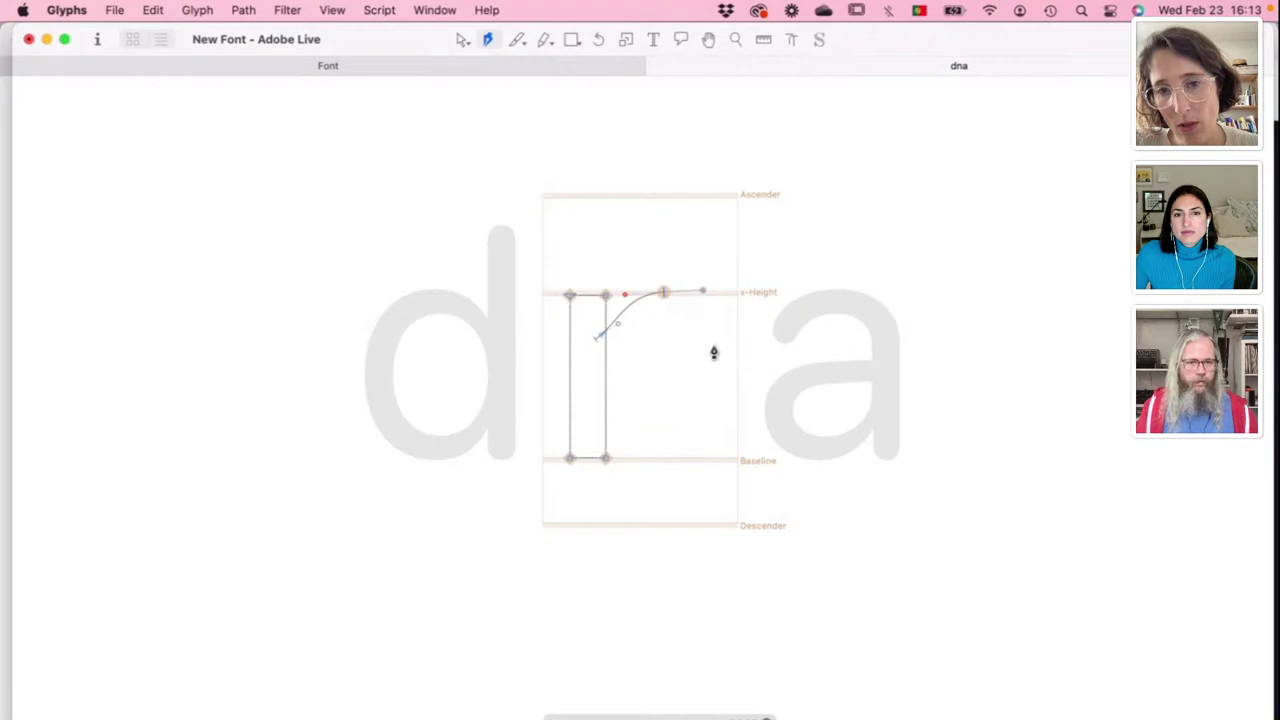
drag(718, 366, 717, 409)
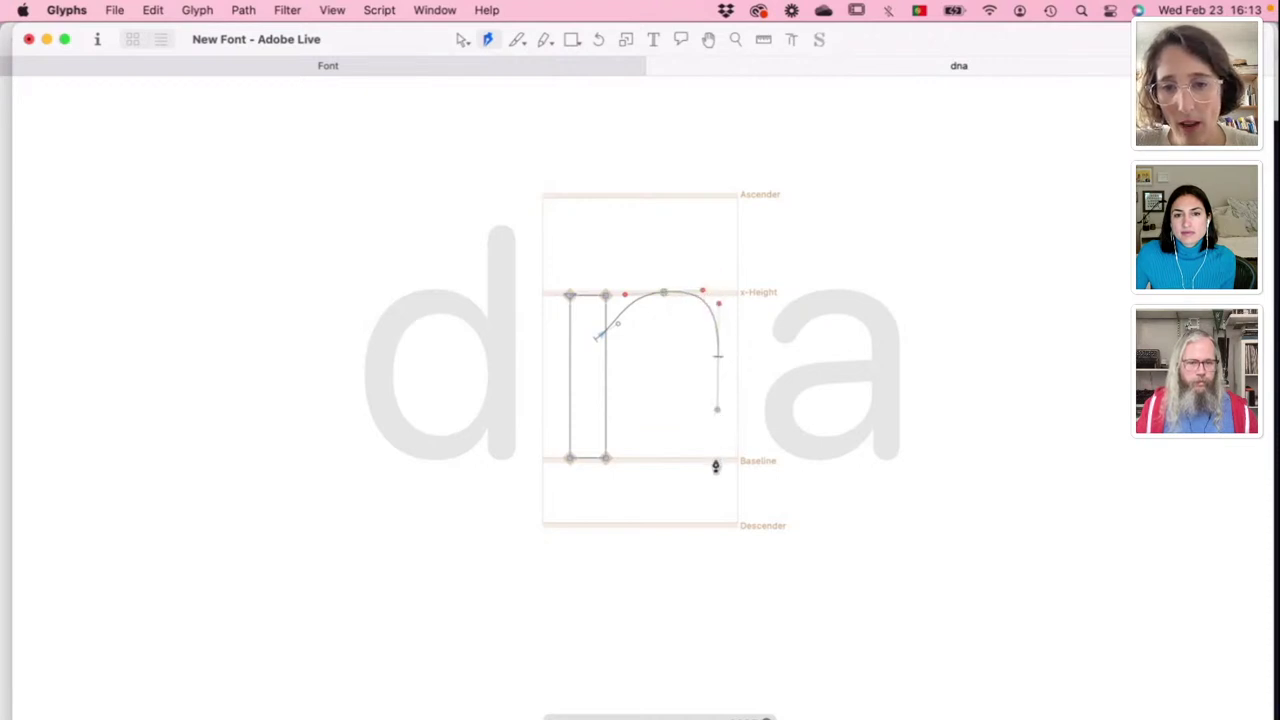
click(715, 459)
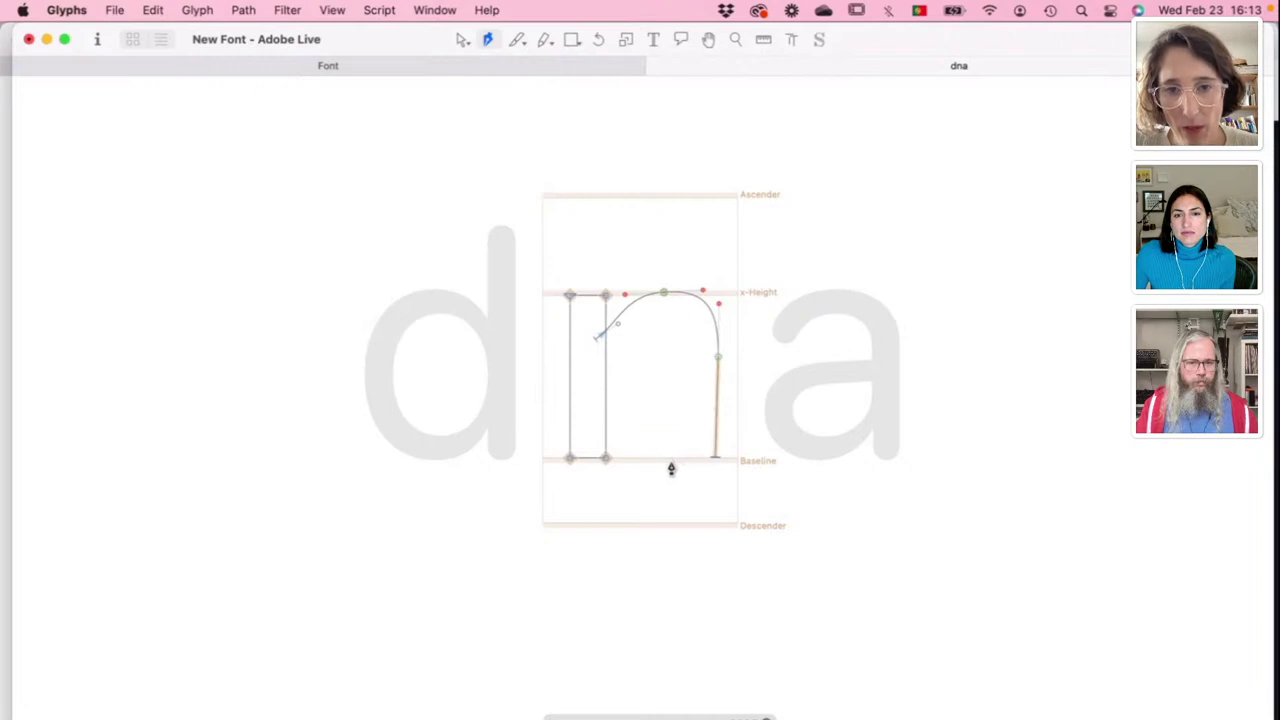
click(671, 459)
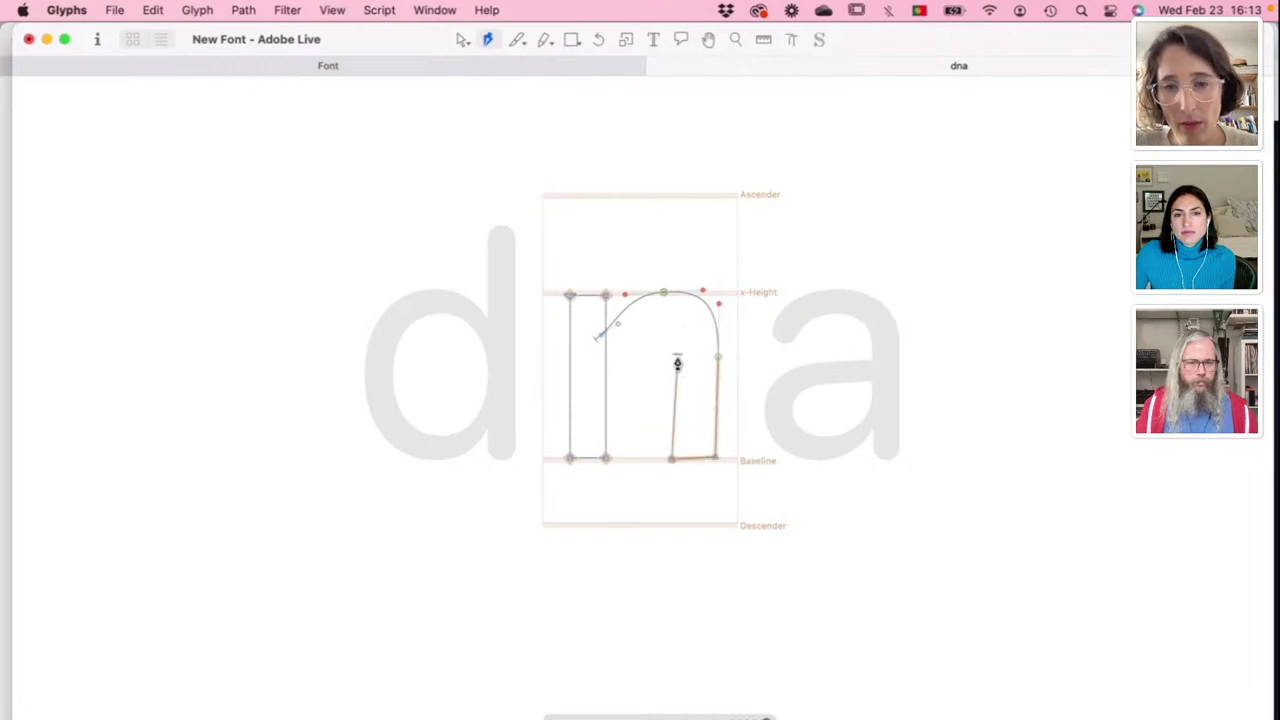
drag(666, 314, 645, 324)
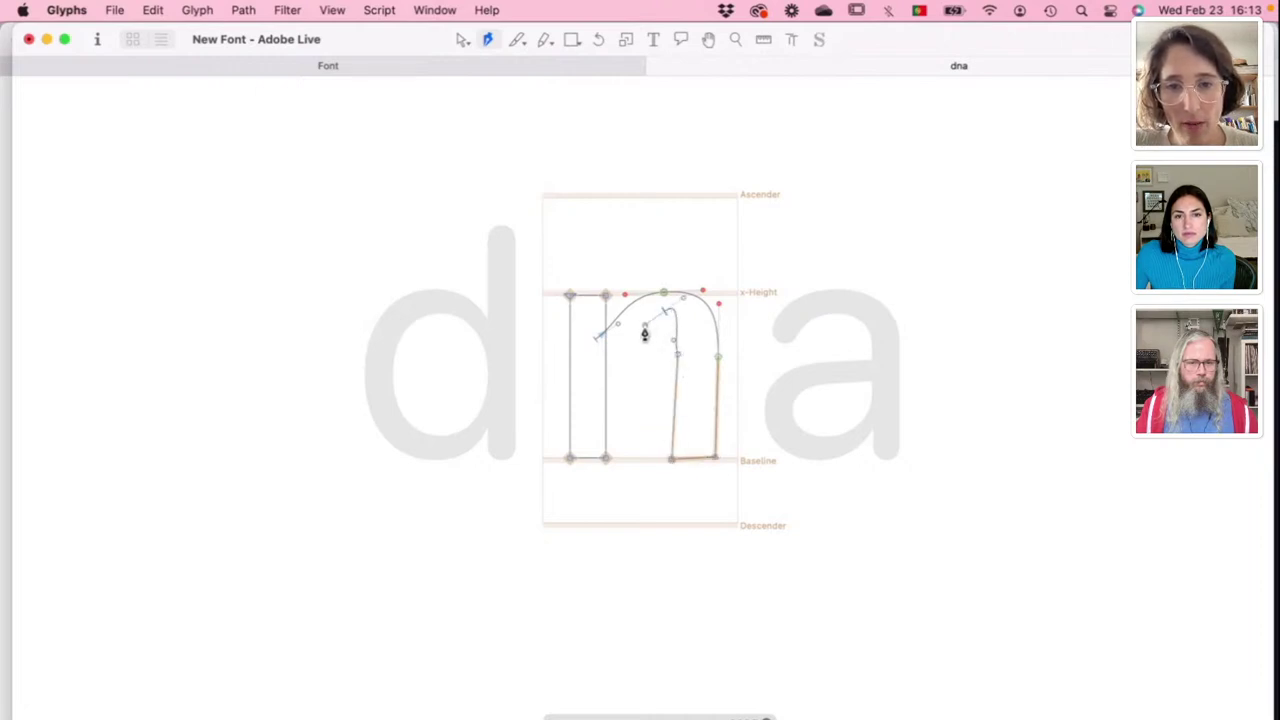
click(597, 347)
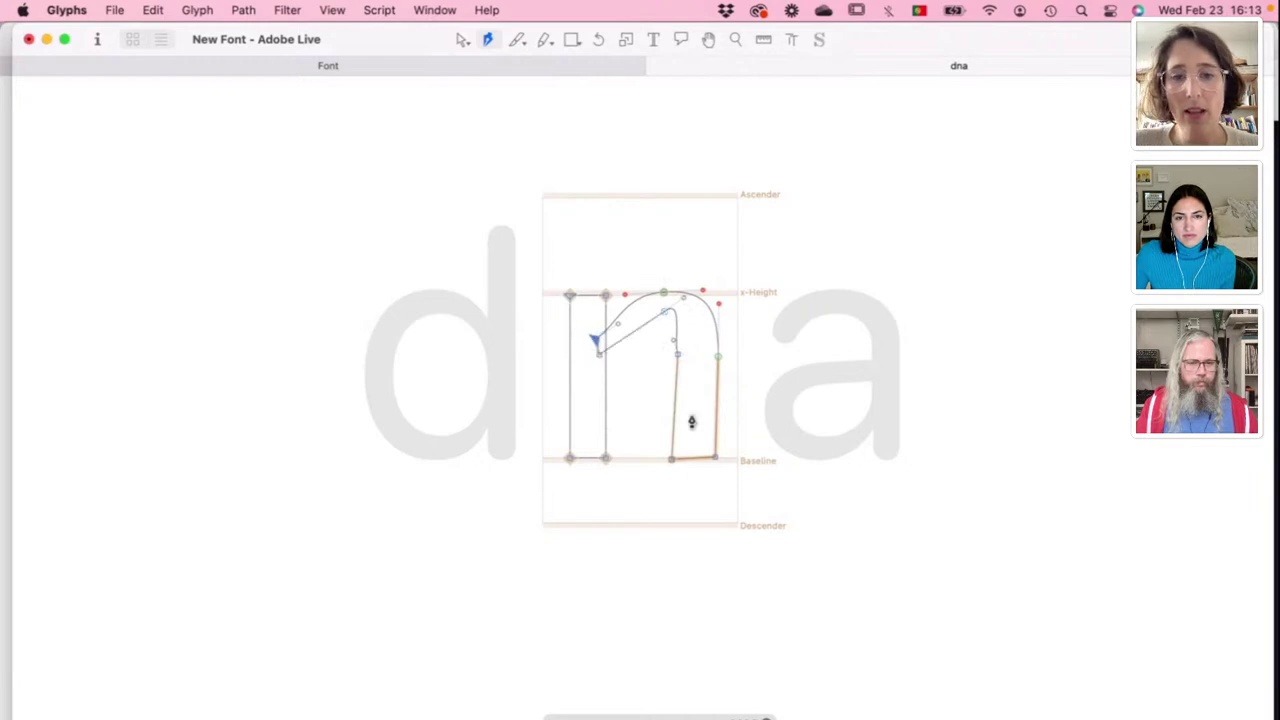
key(v)
key(space)
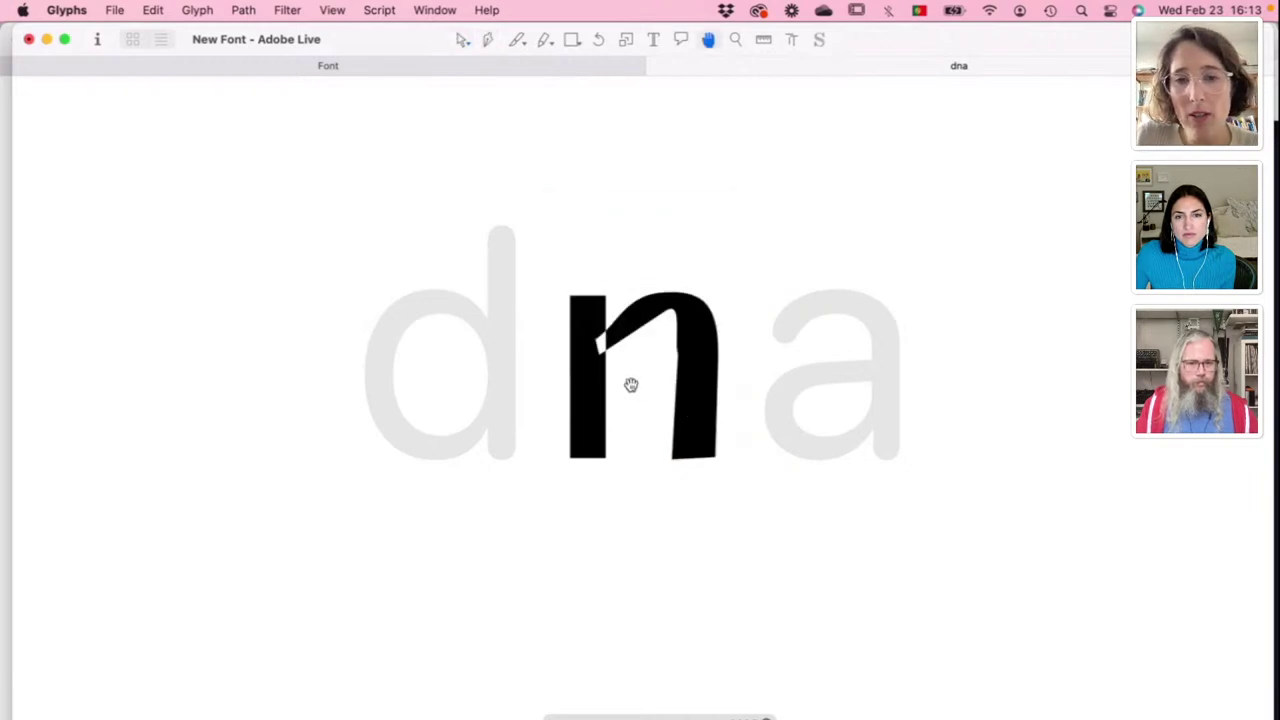
scroll(631, 391, up, 5)
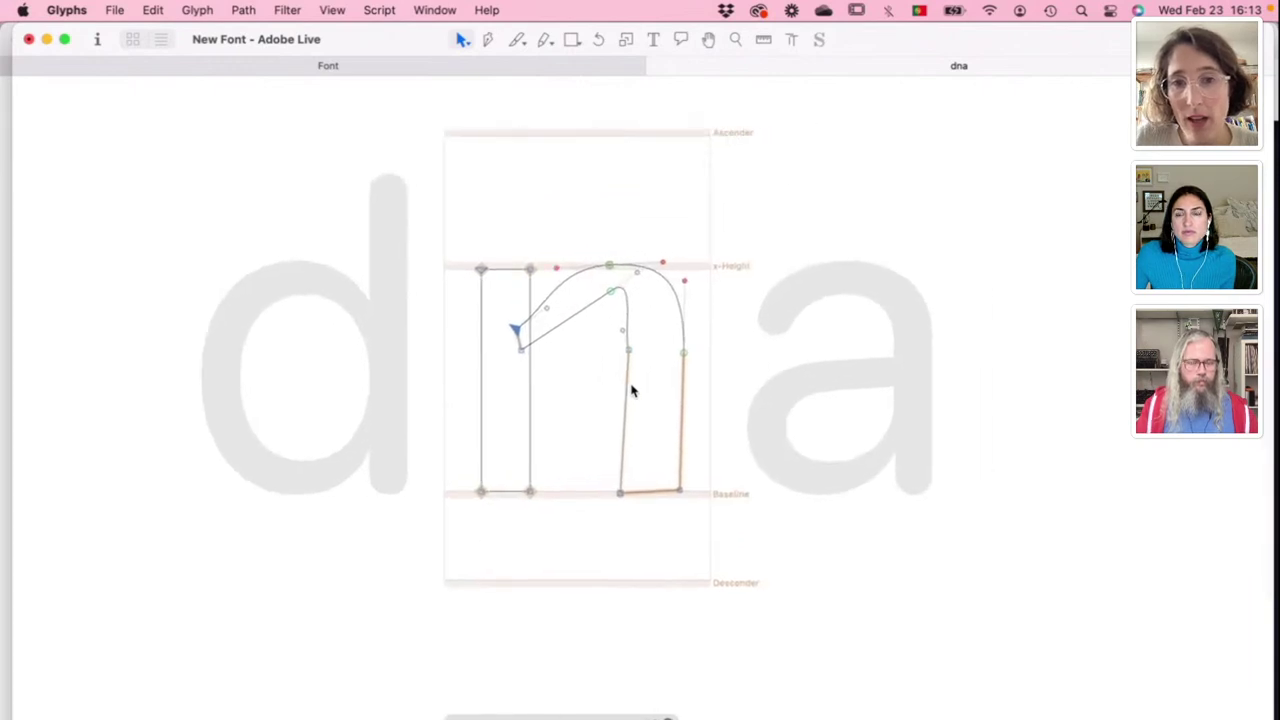
Step: Delete the right leg's two baseline nodes and bend the inner diagonal into a curve
scroll(631, 391, right, 2)
scroll(631, 391, up, 3)
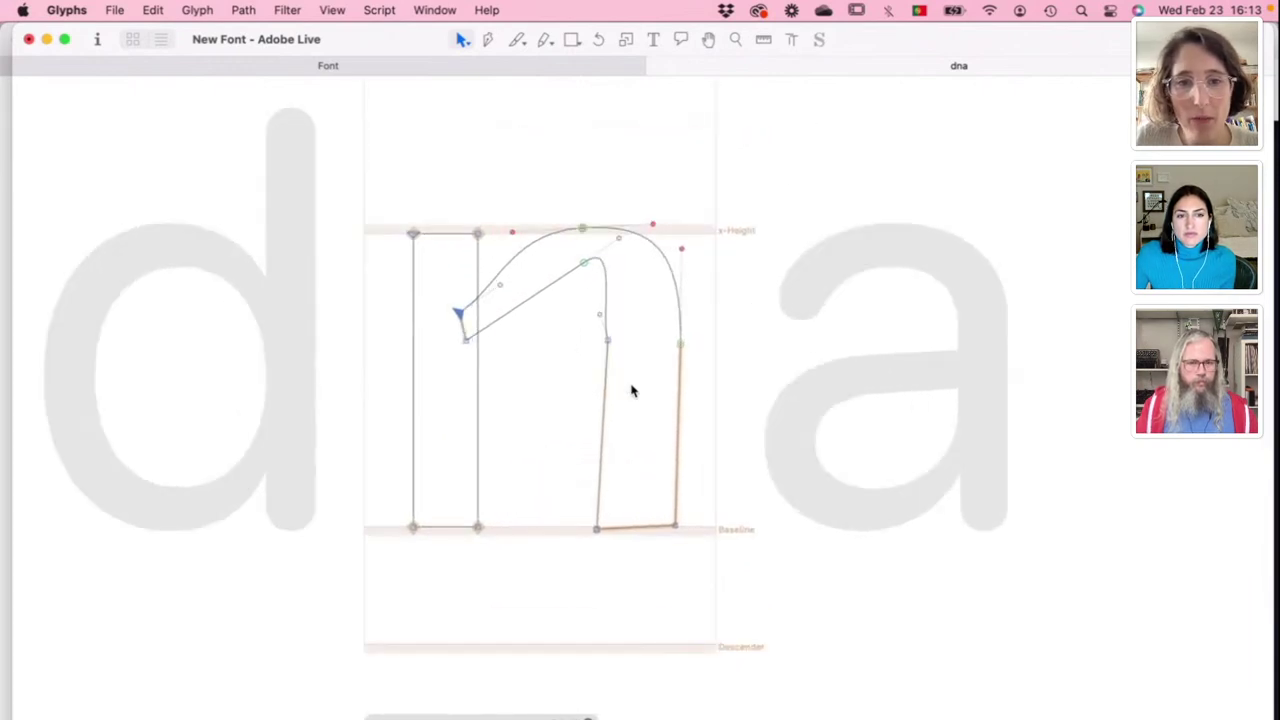
click(596, 528)
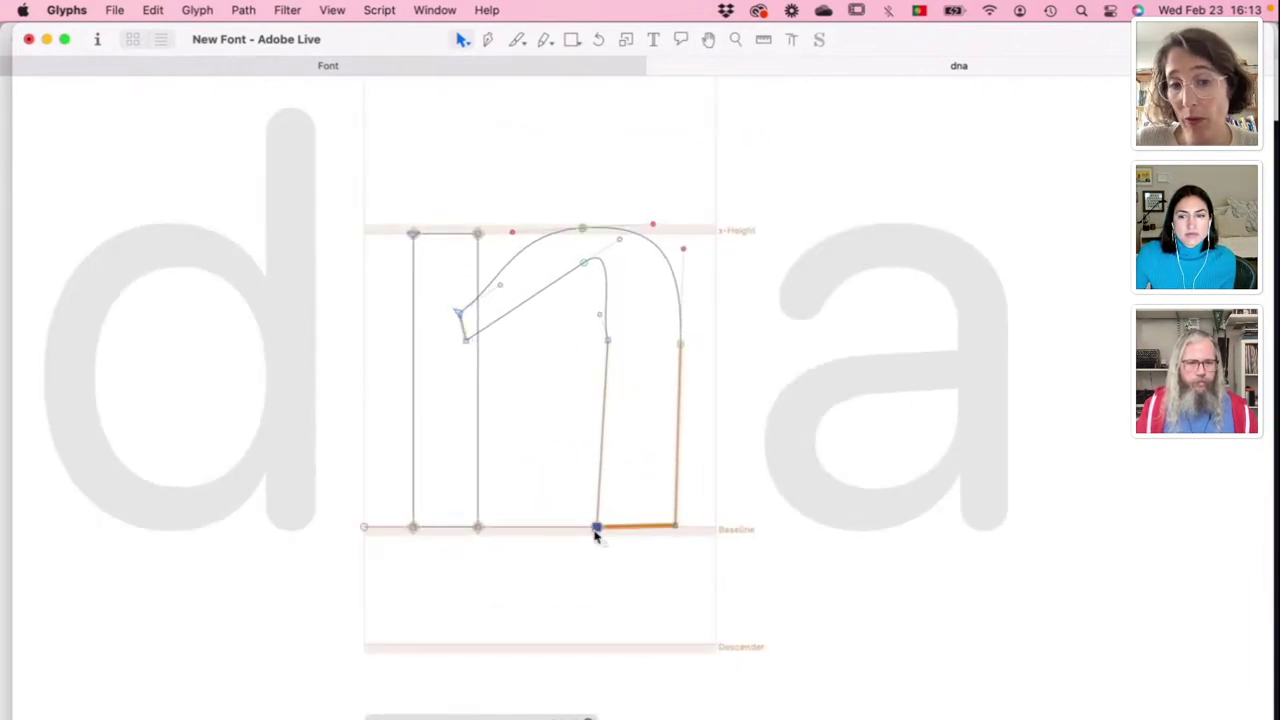
drag(673, 529, 578, 557)
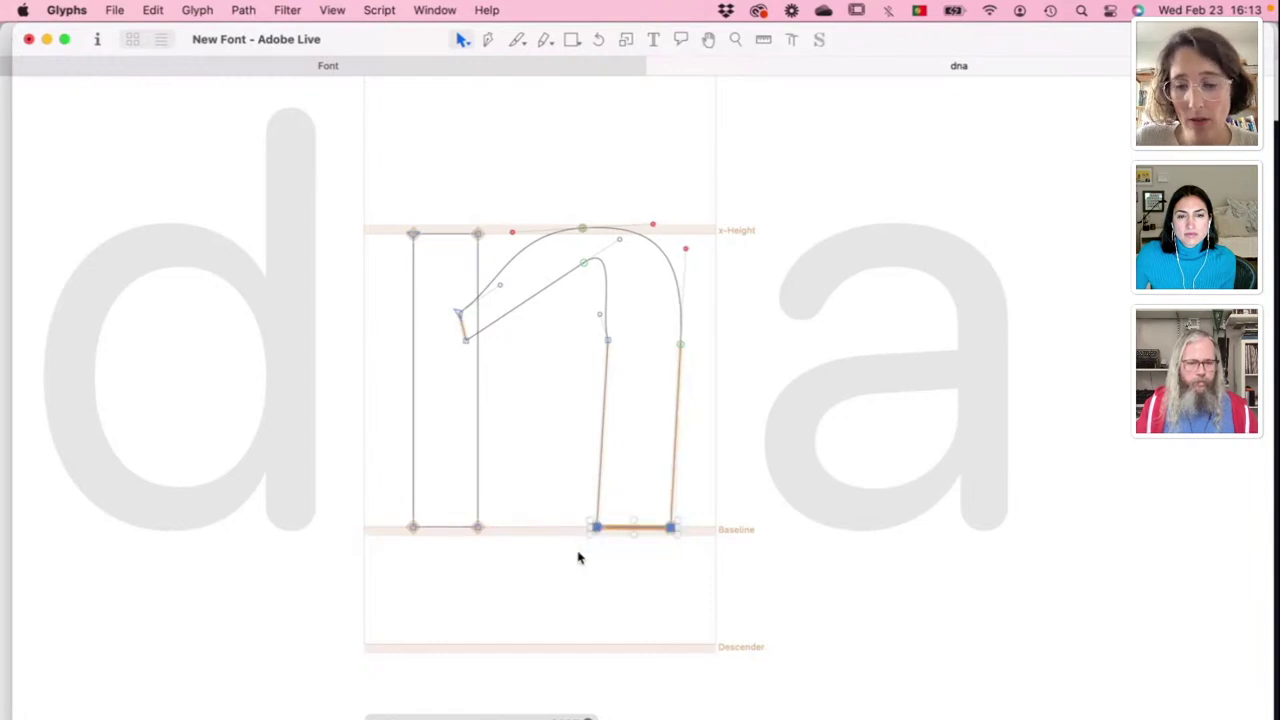
key(Tab)
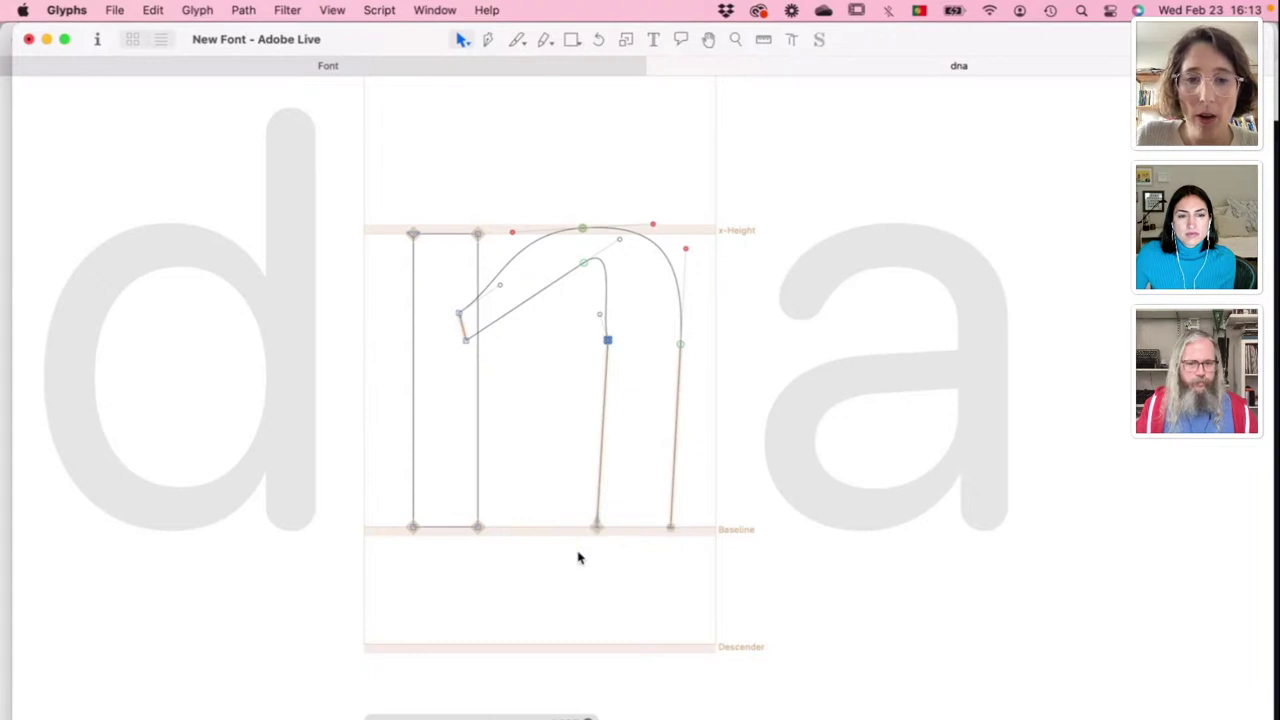
drag(686, 517, 551, 546)
key(Delete)
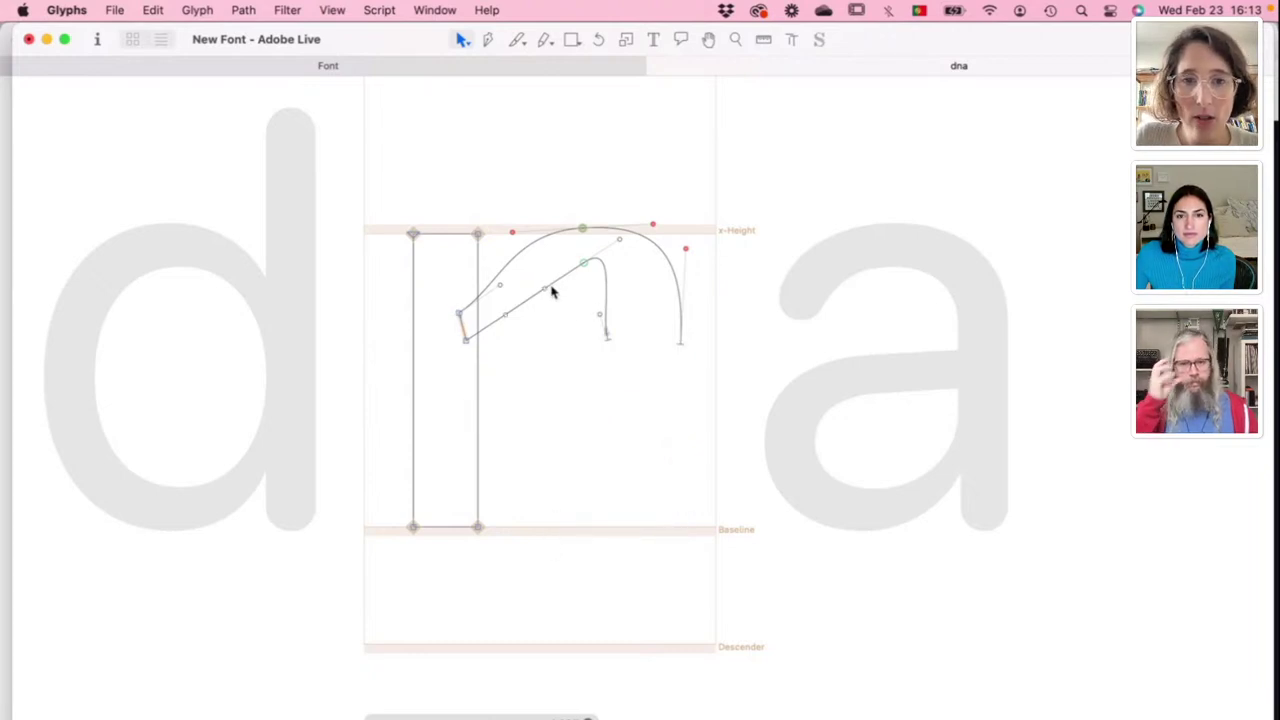
drag(544, 288, 543, 266)
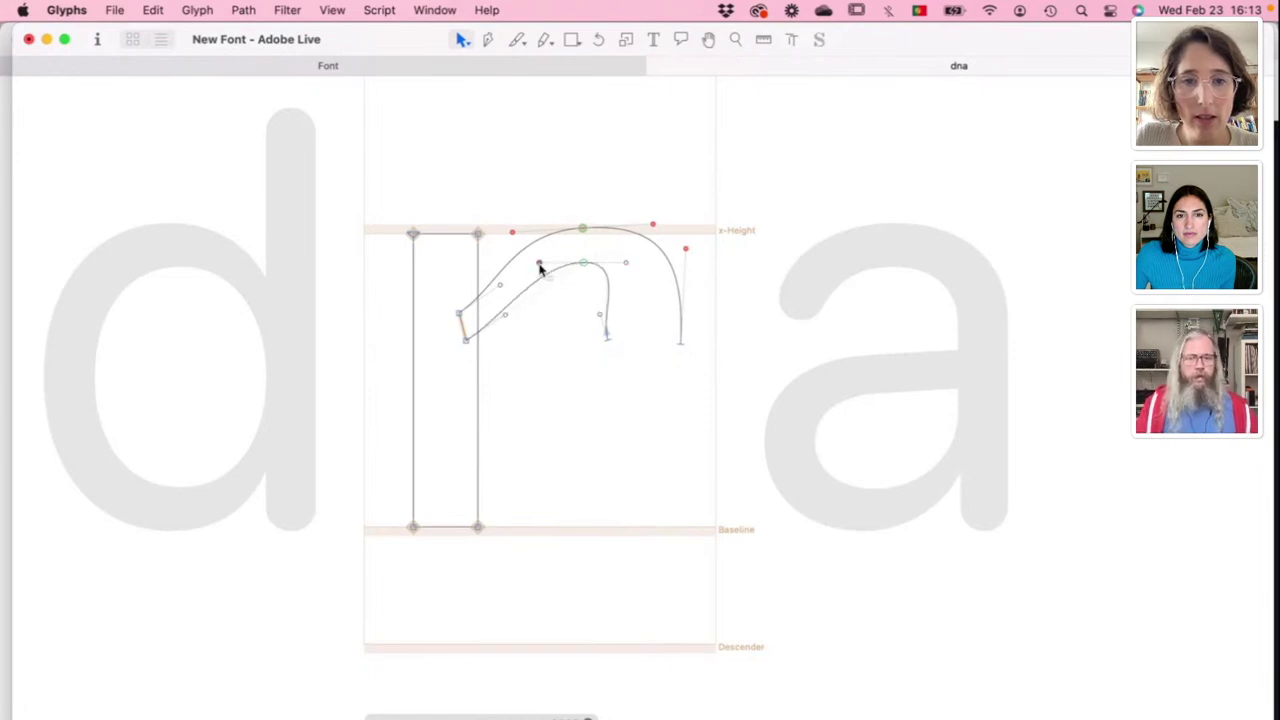
Step: Alt-drag a copy of the left stem rightward, lower its top, and snap both arch ends onto it
double_click(474, 390)
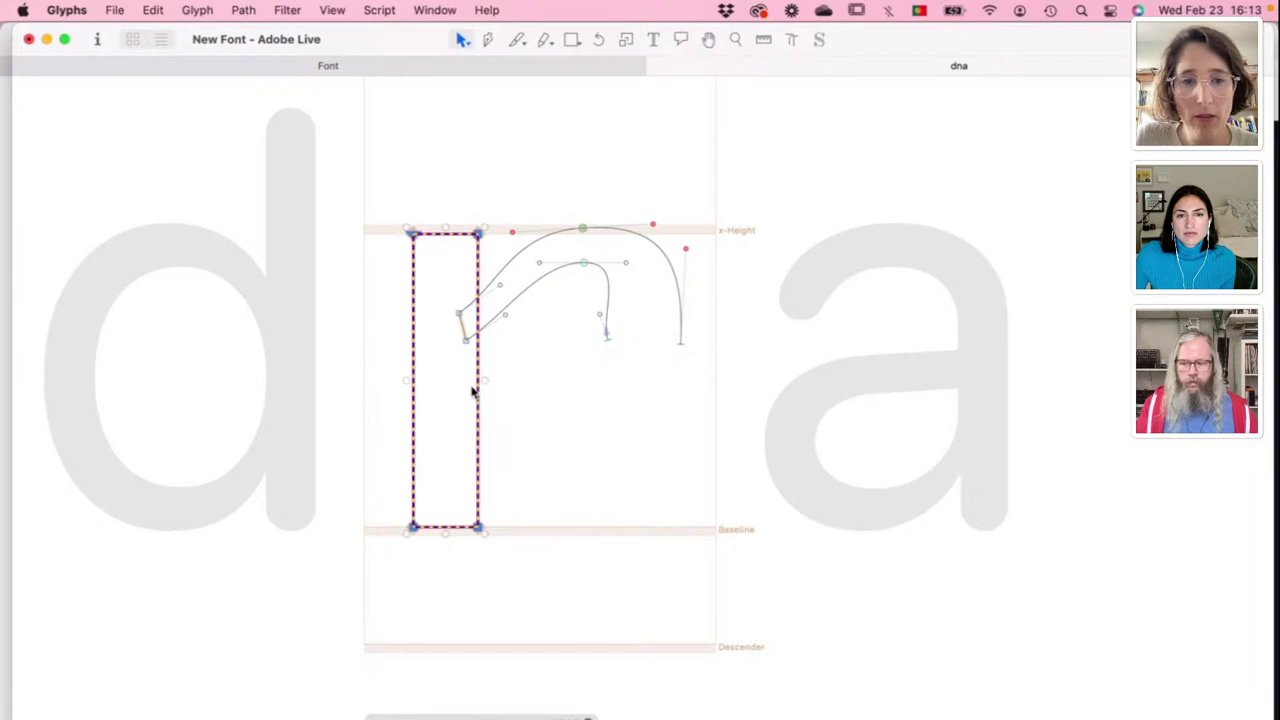
drag(478, 392, 675, 406)
click(640, 366)
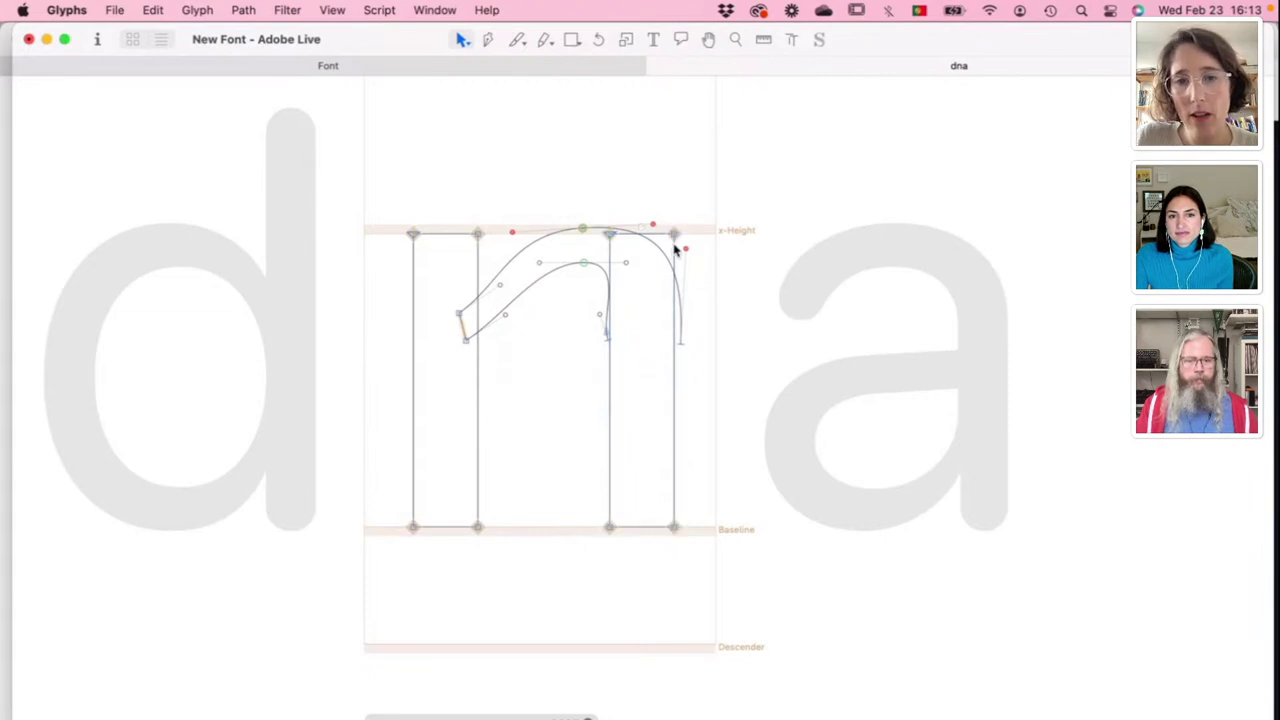
shift+click(609, 234)
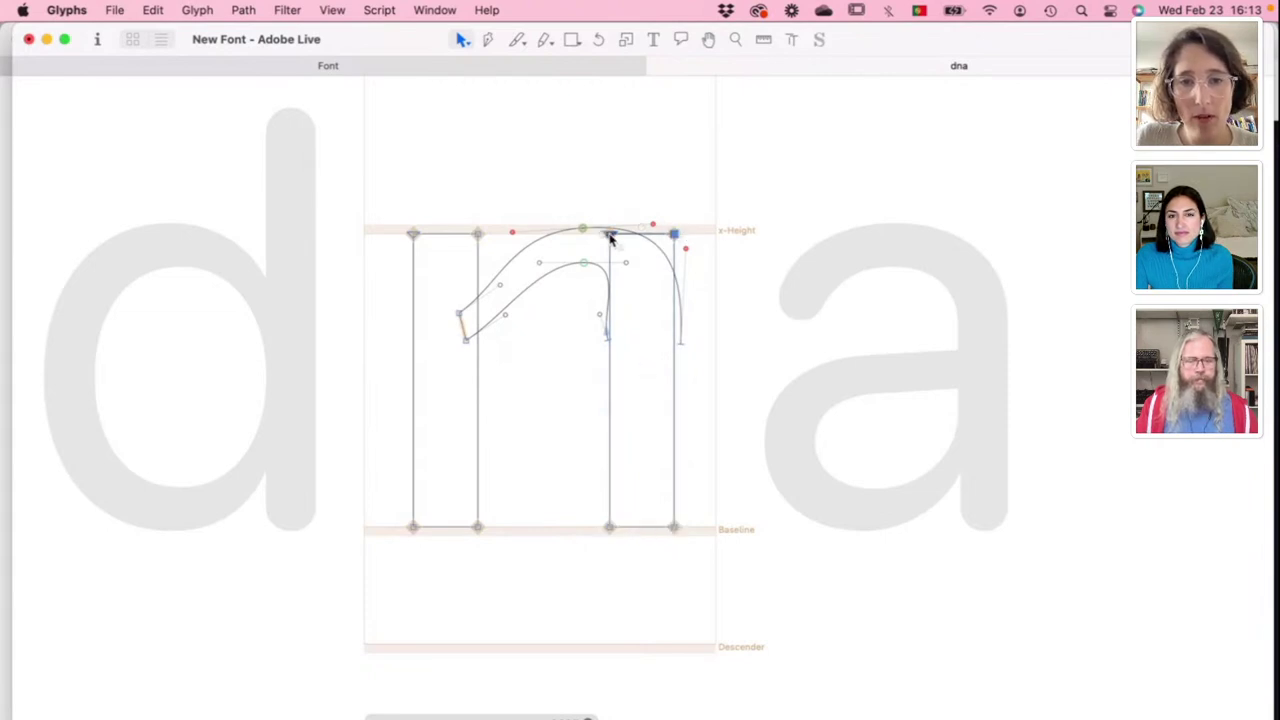
drag(650, 236, 561, 390)
click(561, 390)
drag(606, 337, 609, 372)
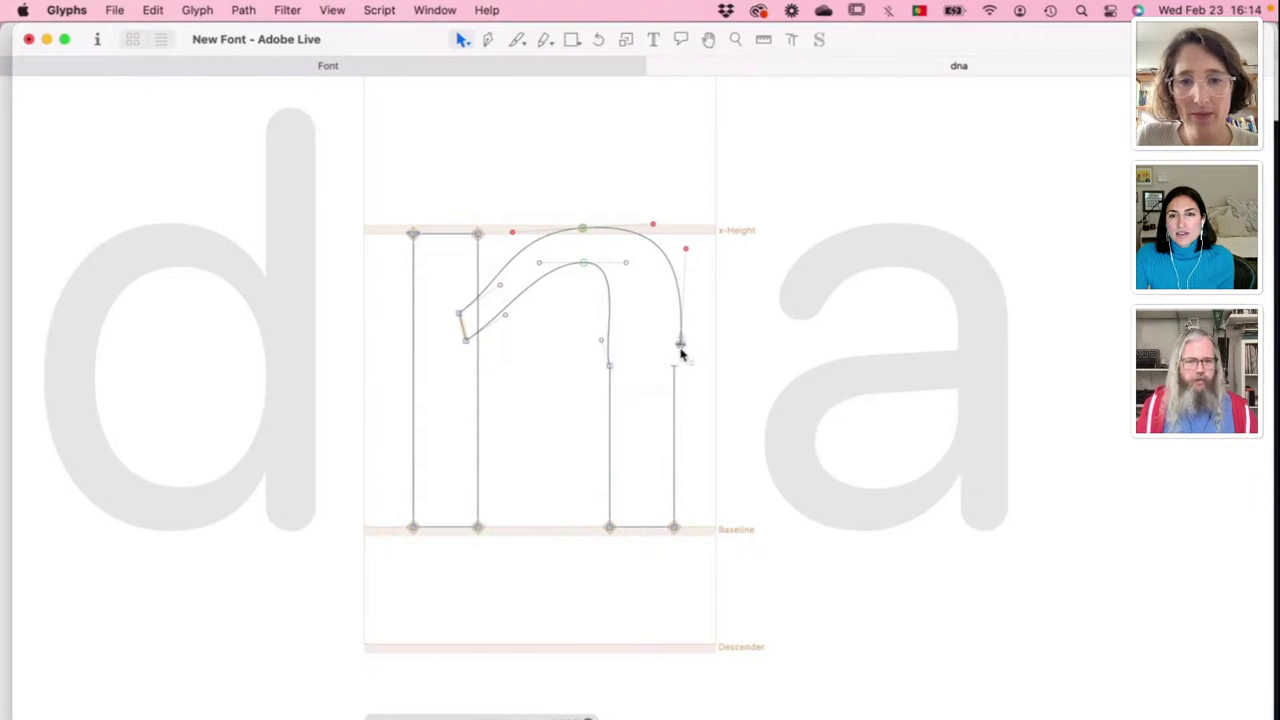
drag(679, 347, 672, 366)
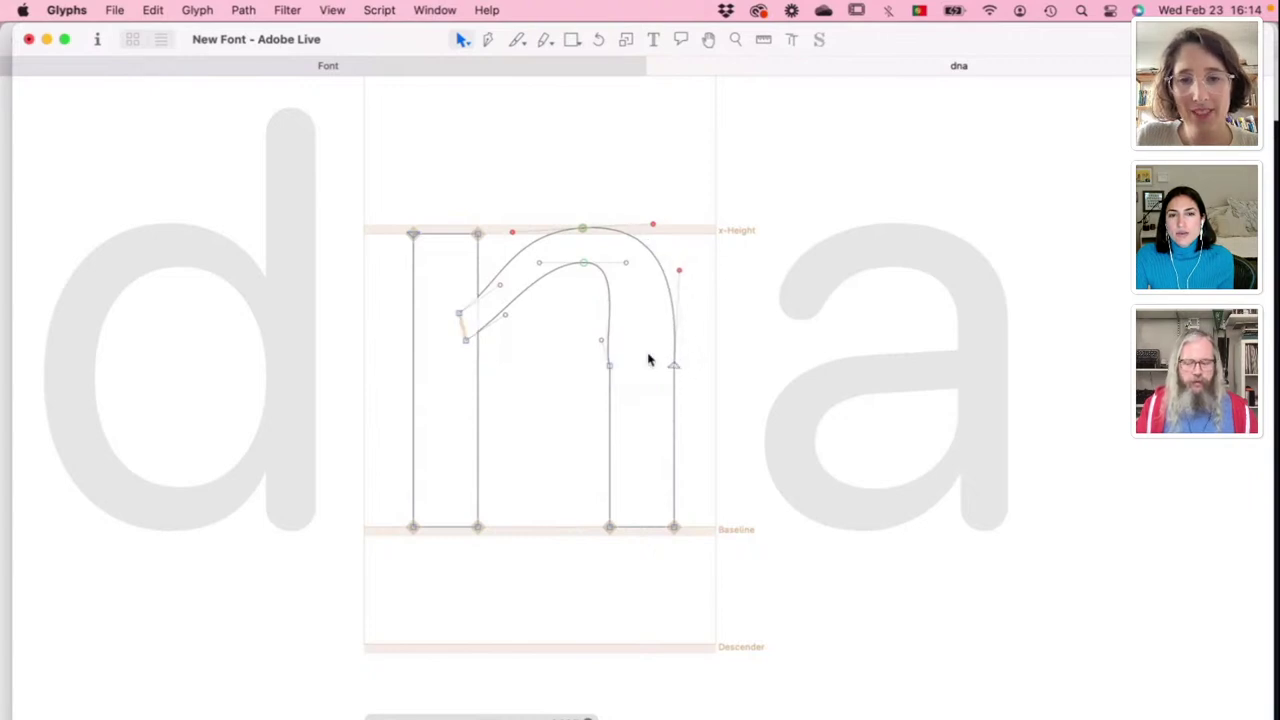
Step: Reshape the arch's inner curve and top node, checking the filled n preview
click(609, 366)
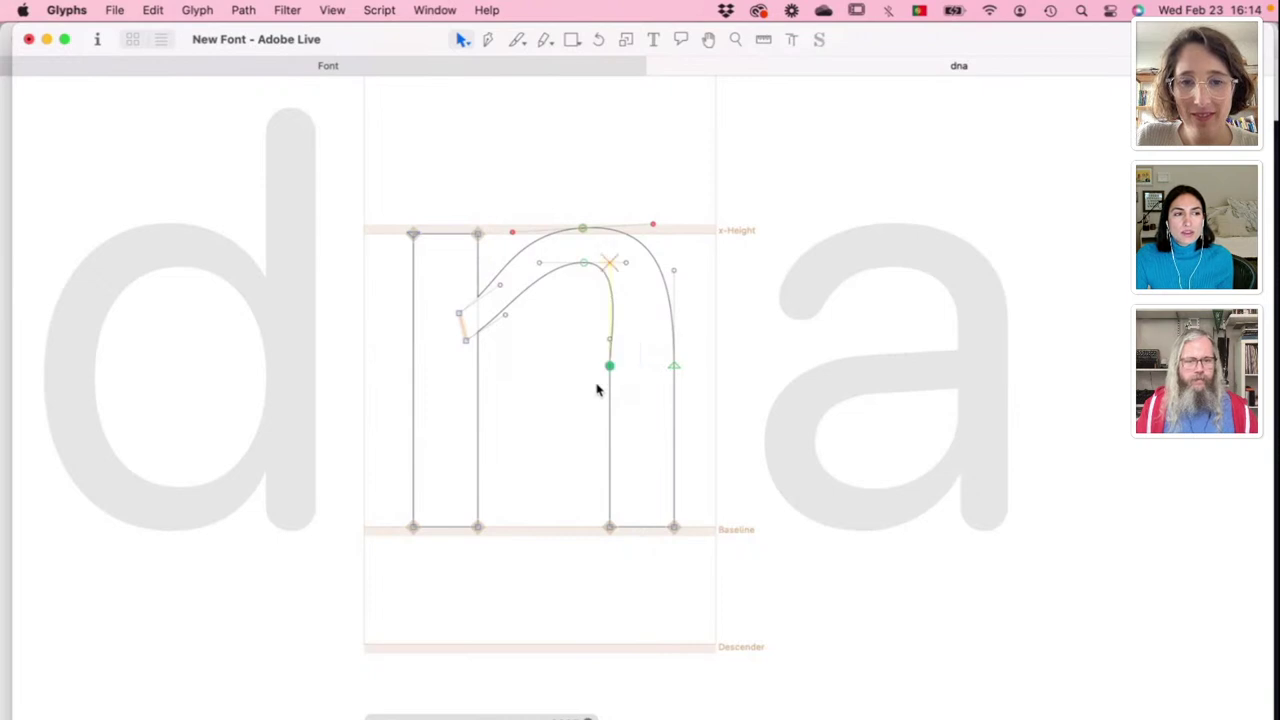
drag(589, 268, 563, 280)
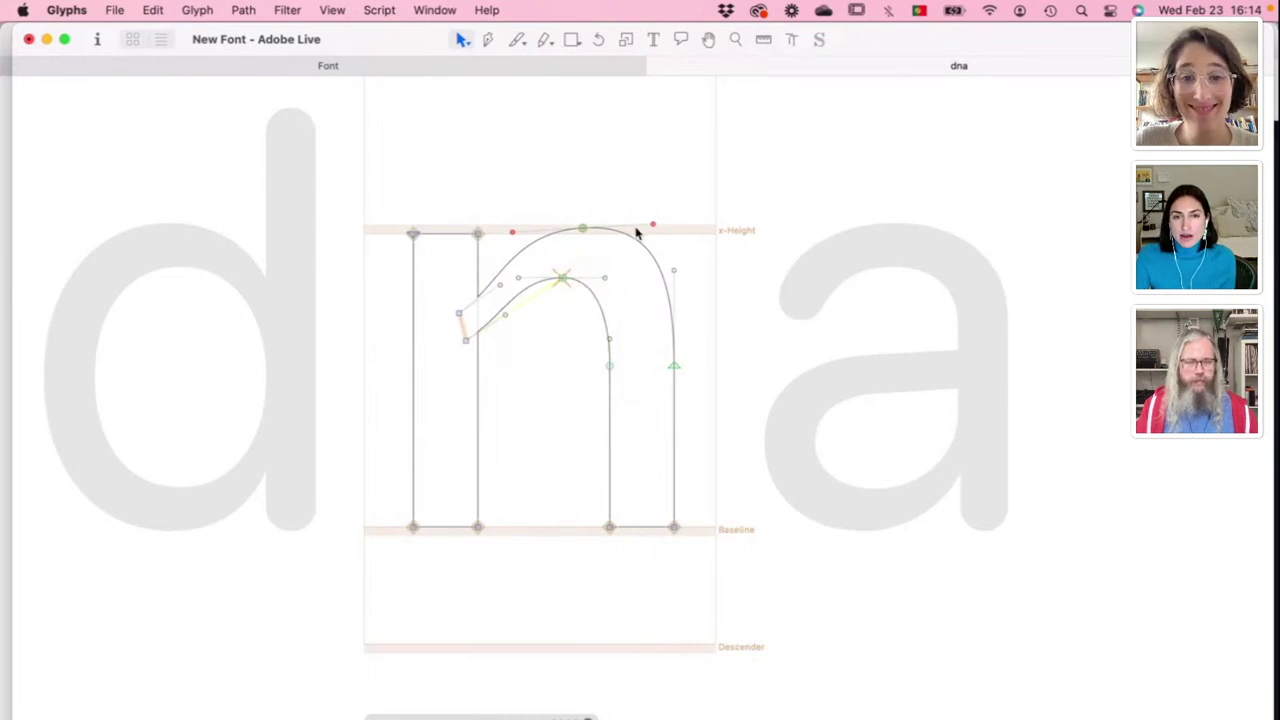
drag(651, 227, 657, 229)
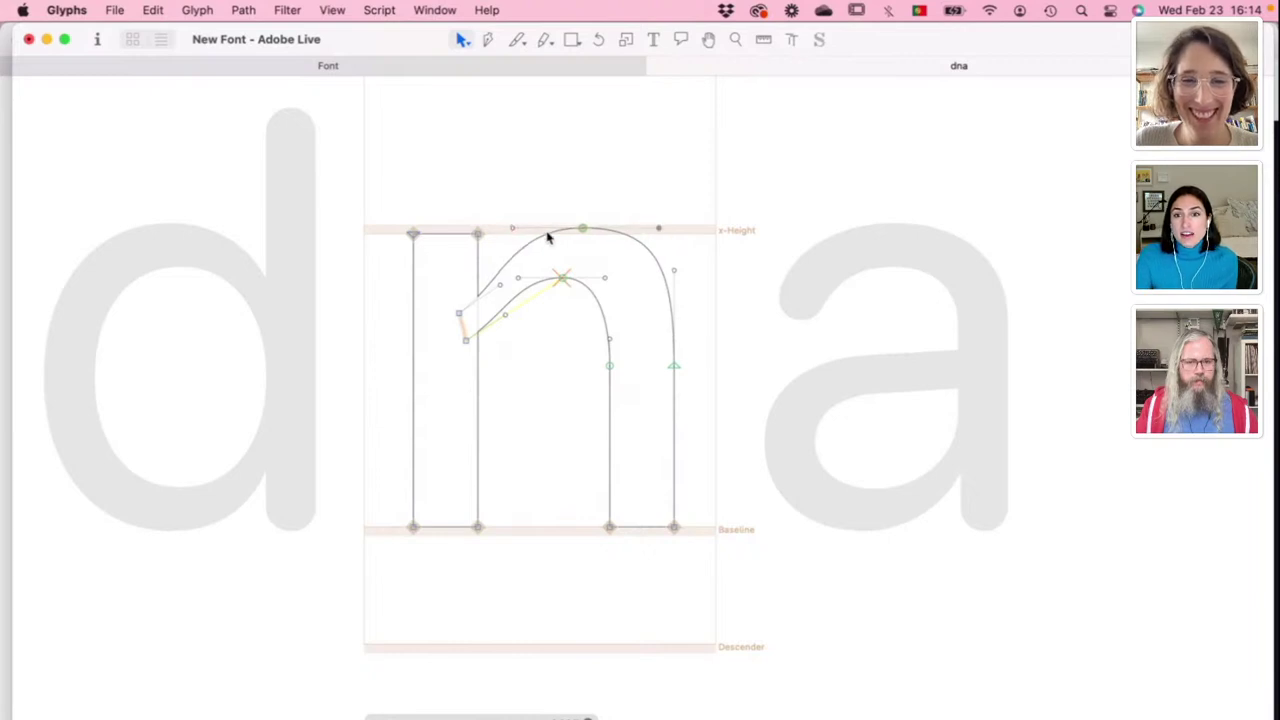
mouse_move(503, 286)
mouse_down()
mouse_move(464, 316)
mouse_move(480, 277)
mouse_up()
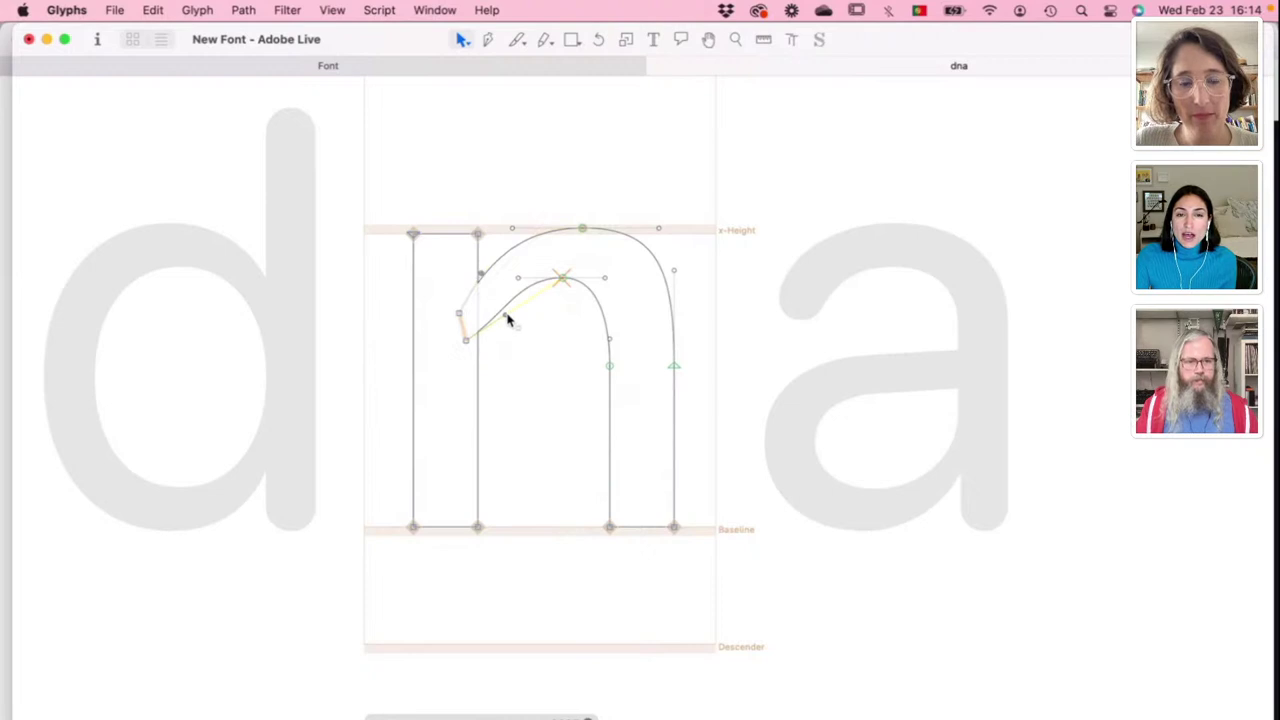
drag(508, 323, 555, 285)
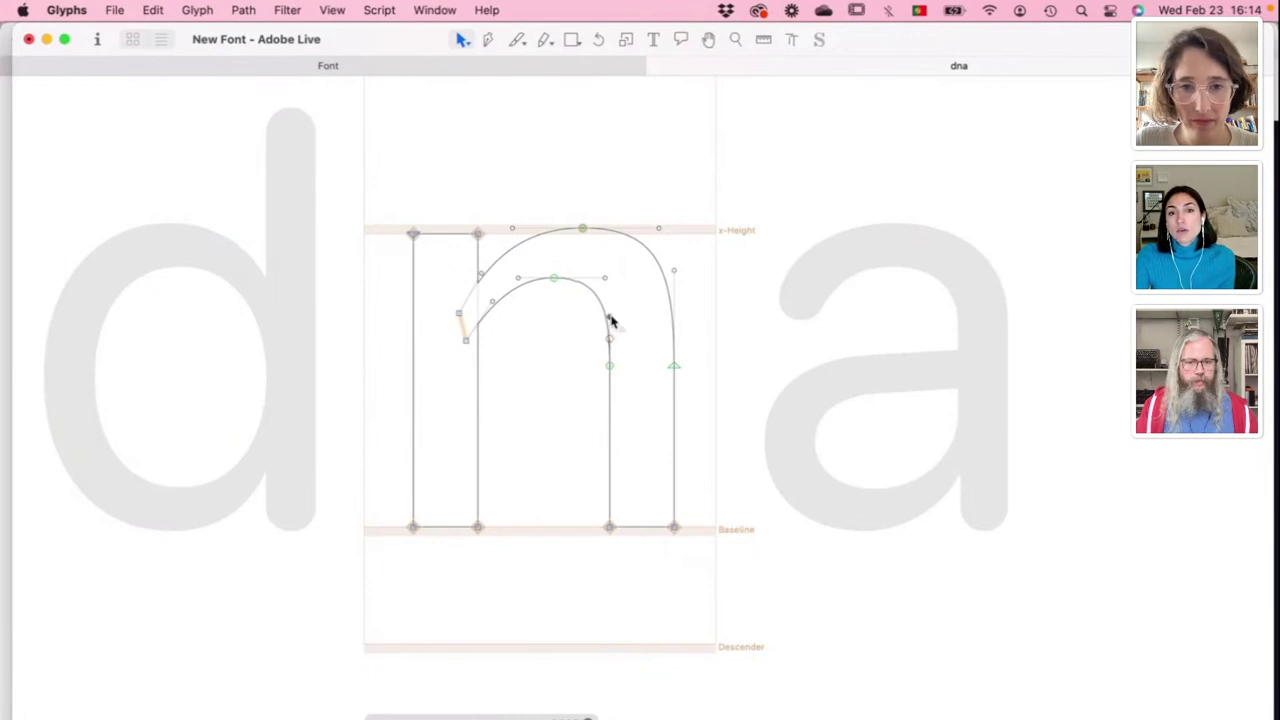
key(space)
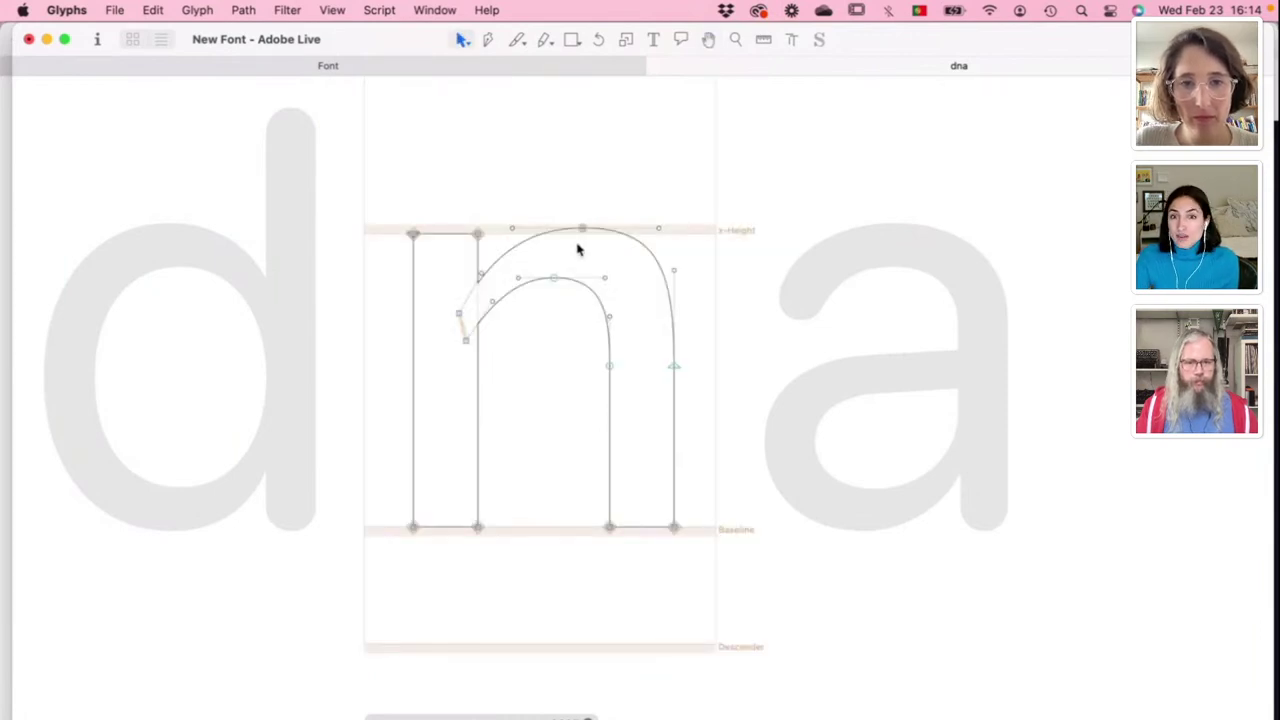
drag(584, 230, 588, 232)
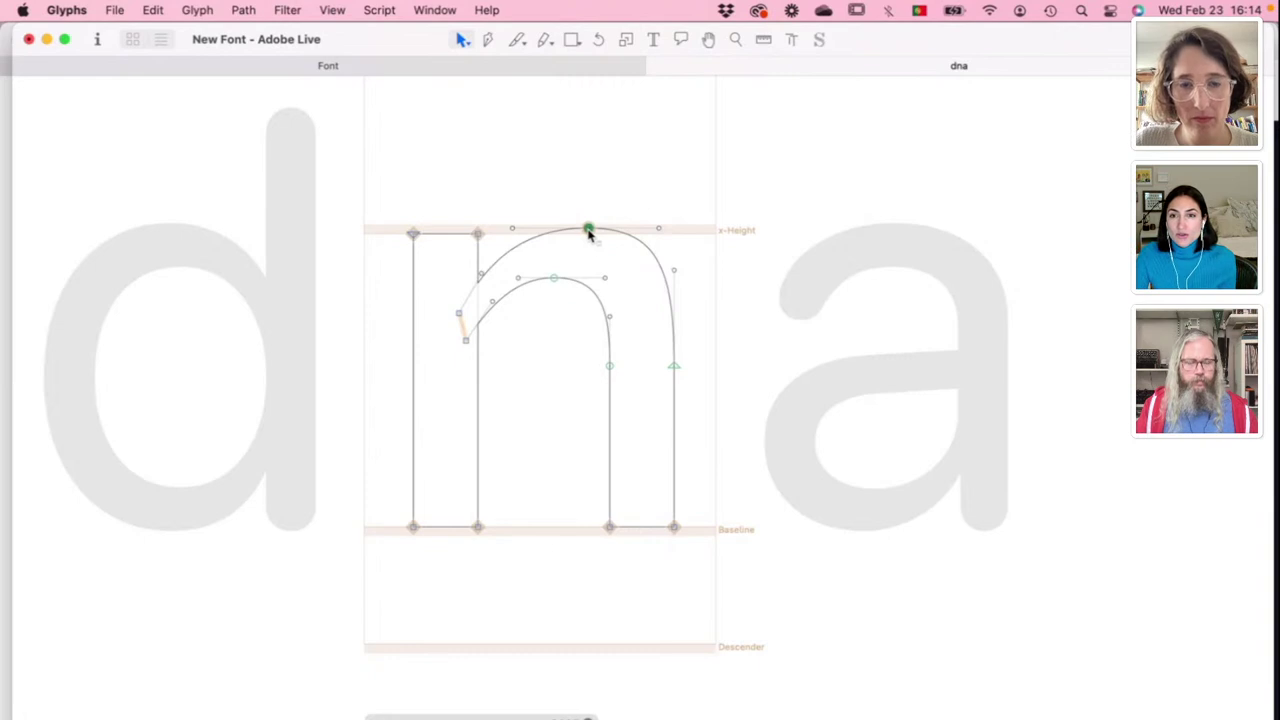
key(space)
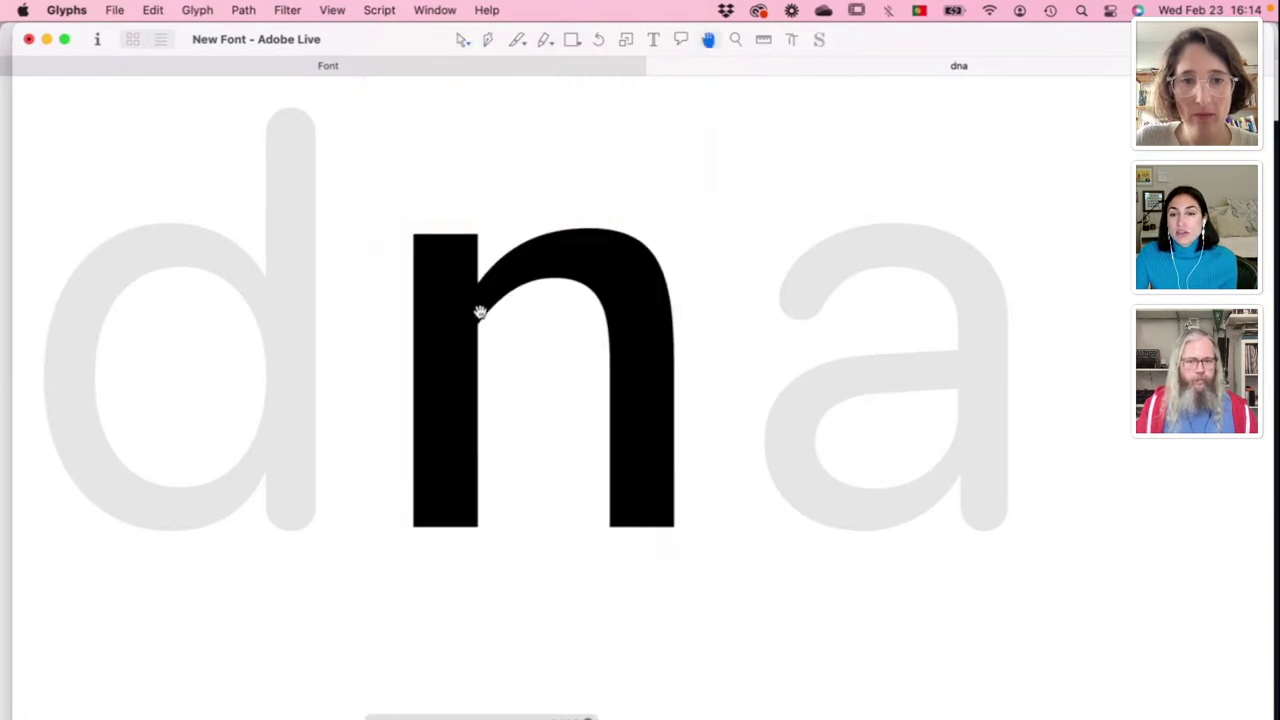
drag(588, 230, 583, 233)
key(space)
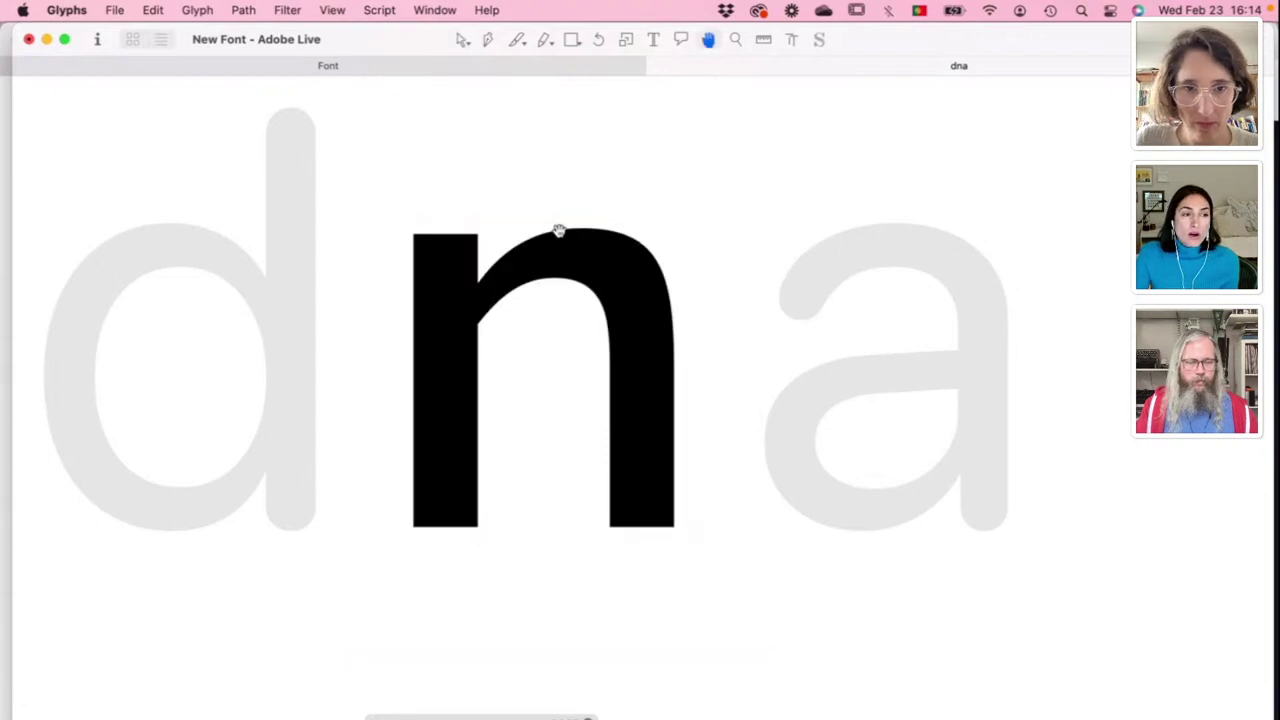
Step: Refine the arch's top-left handle, its join with the left stem, and the inner shoulder node
click(513, 229)
drag(517, 231, 519, 229)
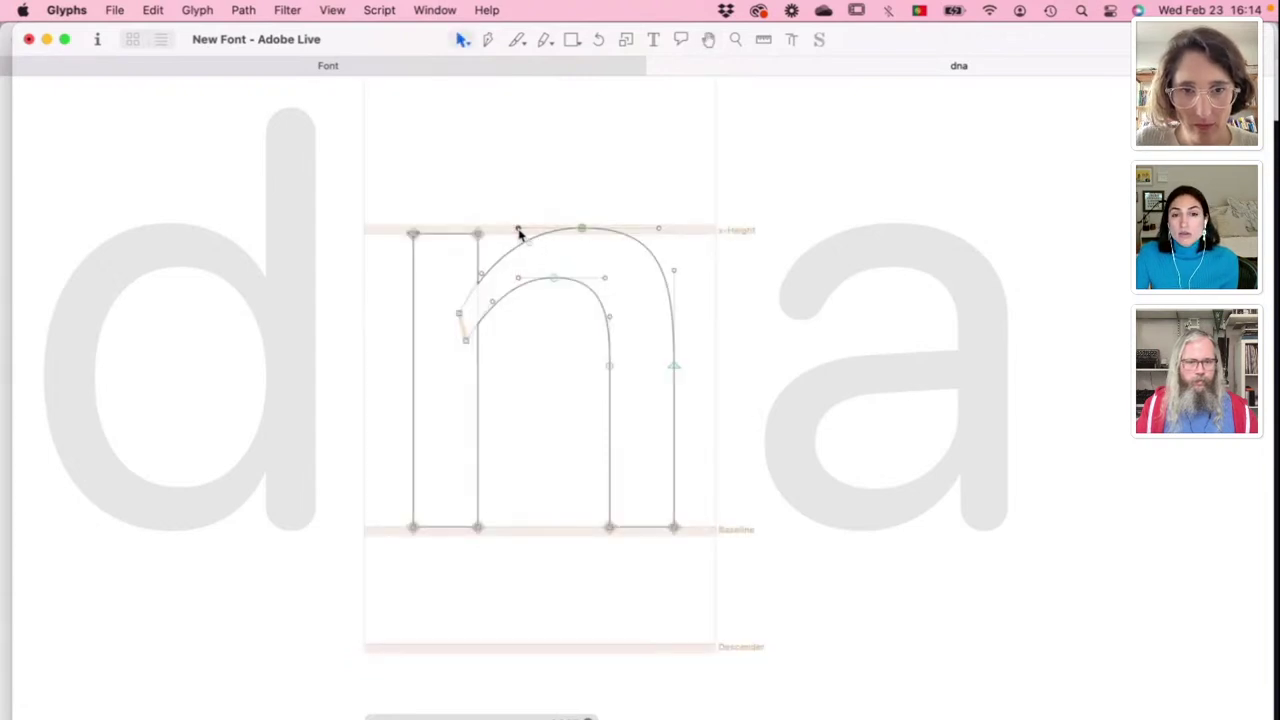
key(space)
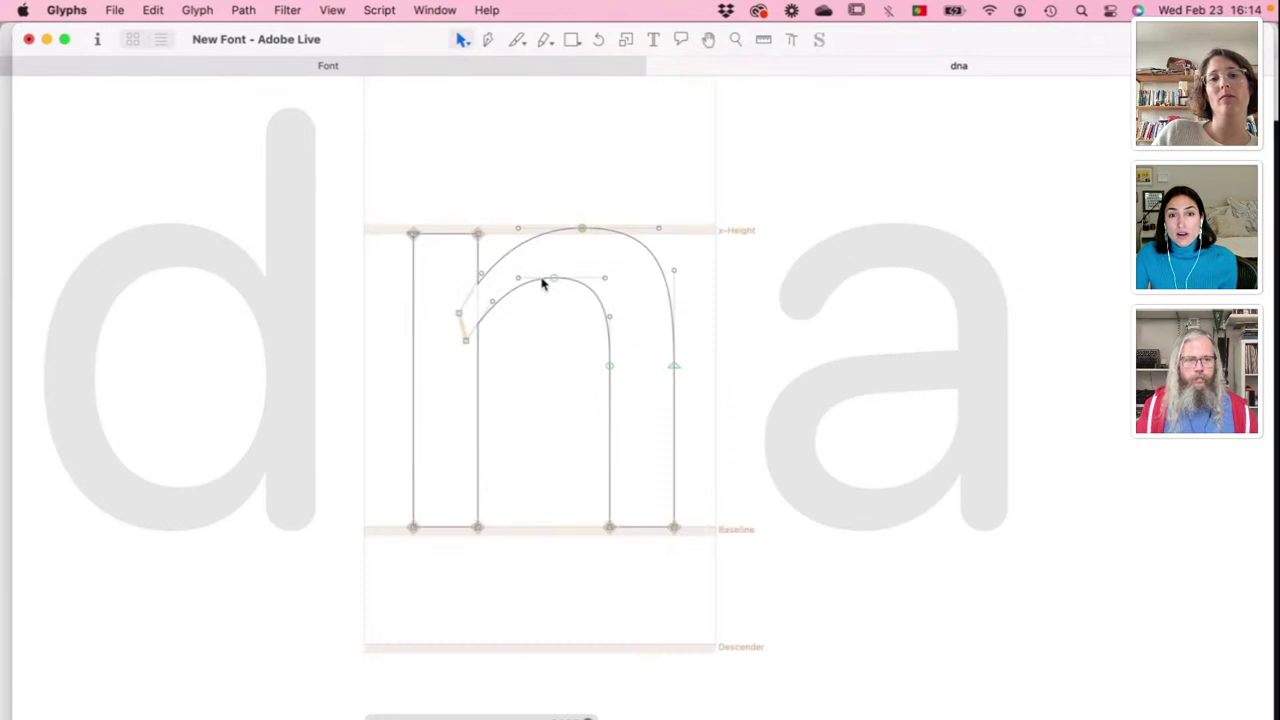
drag(452, 314, 447, 373)
click(530, 336)
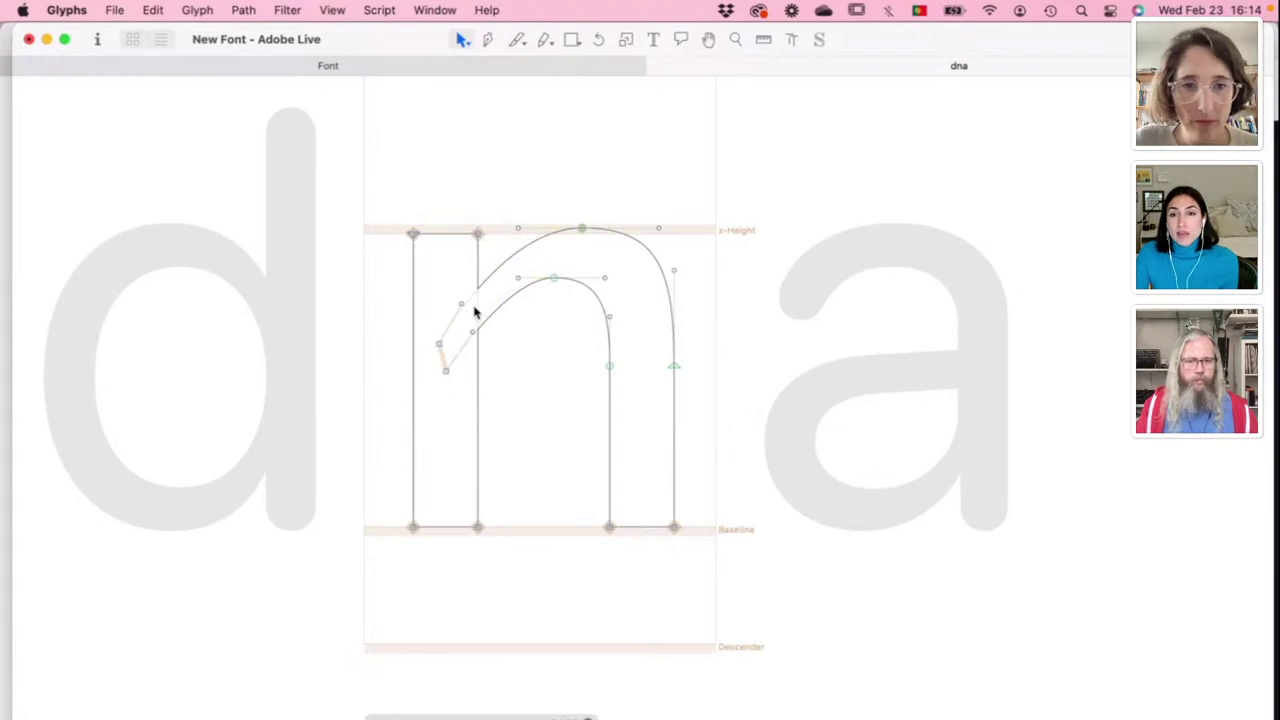
drag(462, 281, 472, 286)
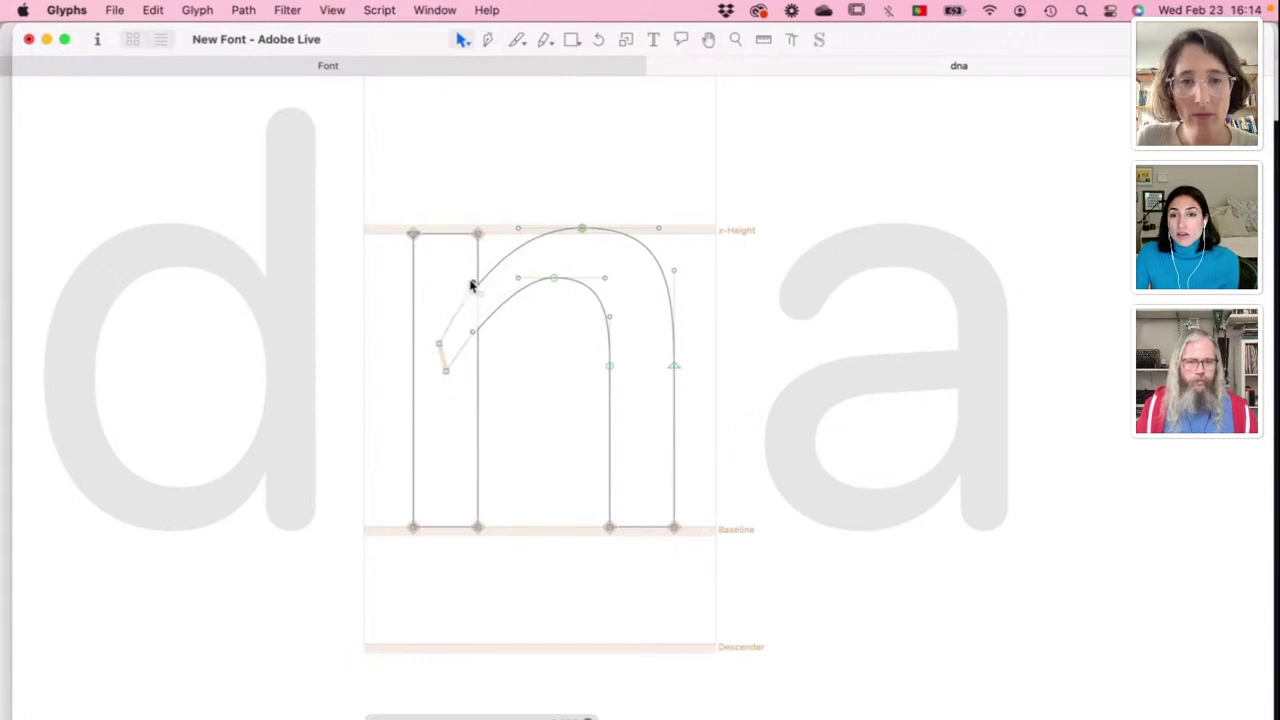
key(space)
drag(474, 337, 475, 325)
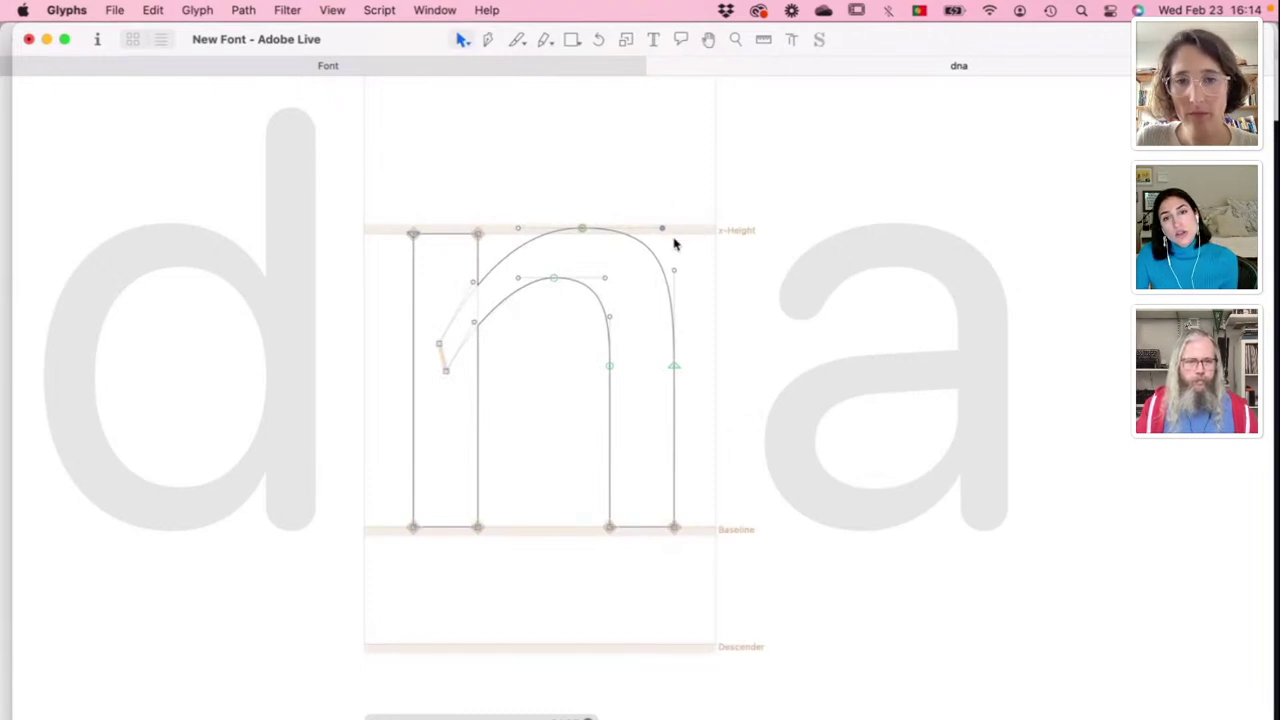
key(space)
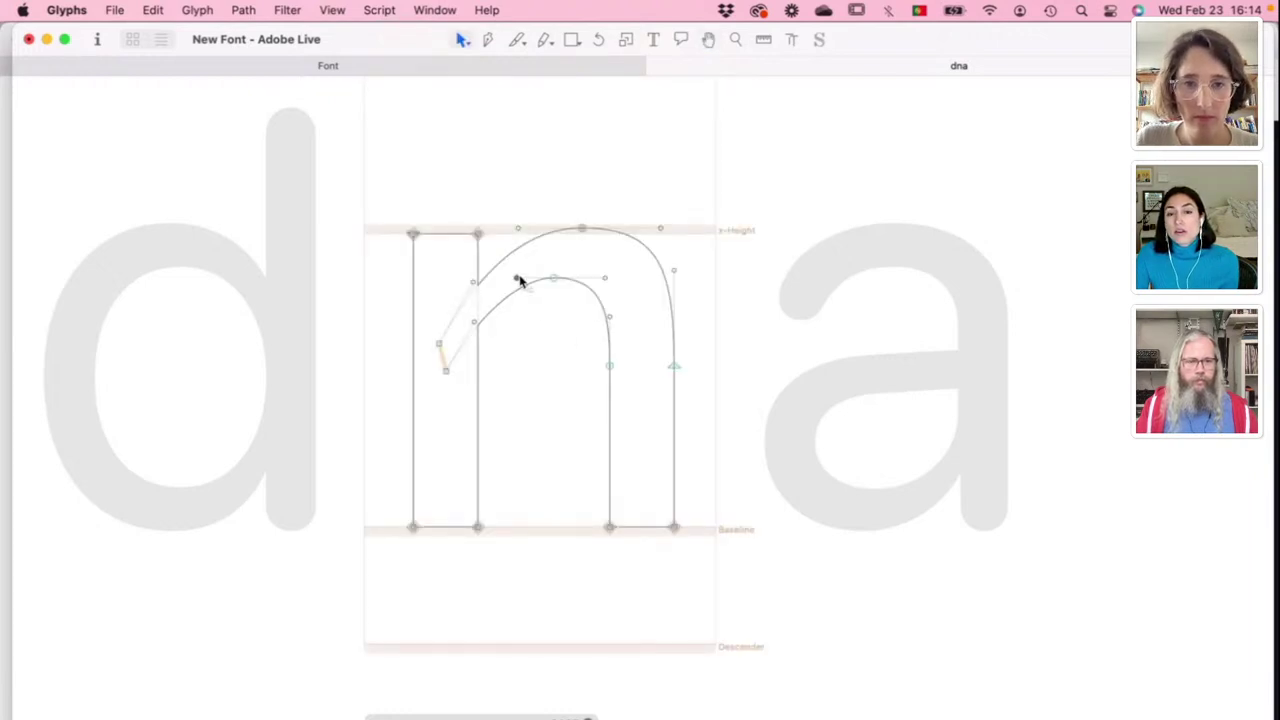
drag(555, 280, 560, 280)
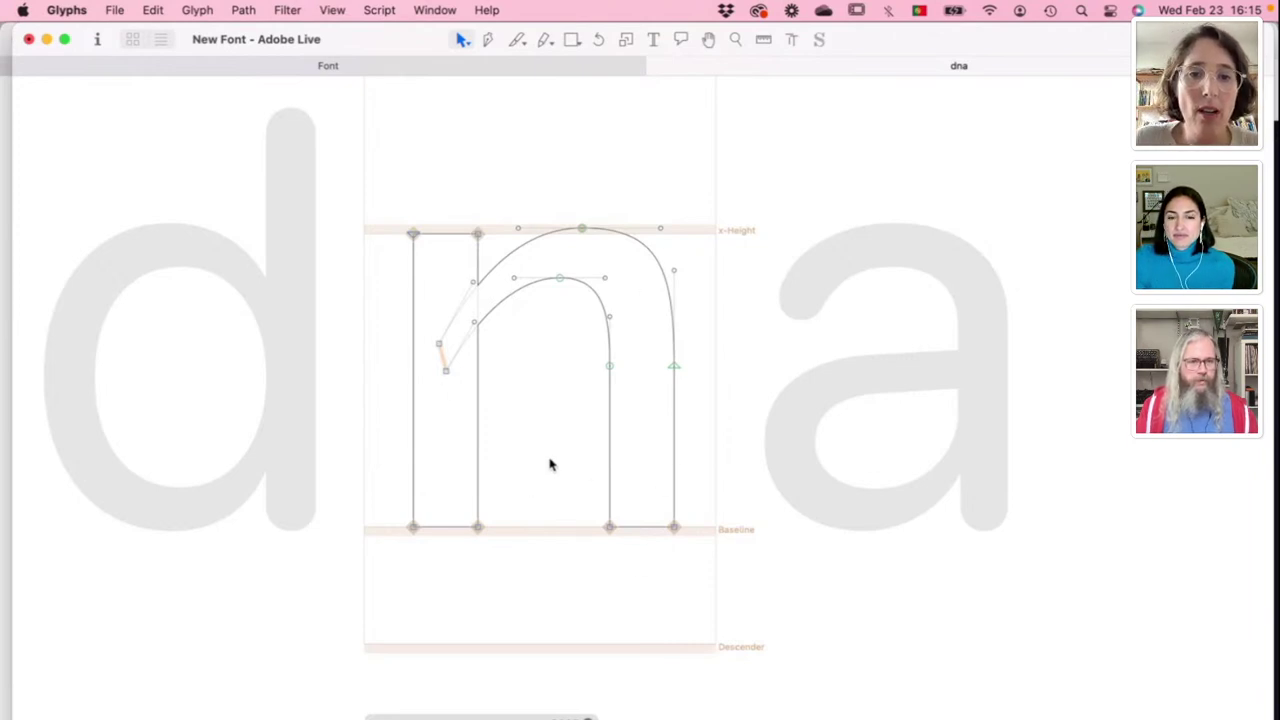
Step: Preview the filled dna string, then tweak and recheck the n's arch top node
key(t)
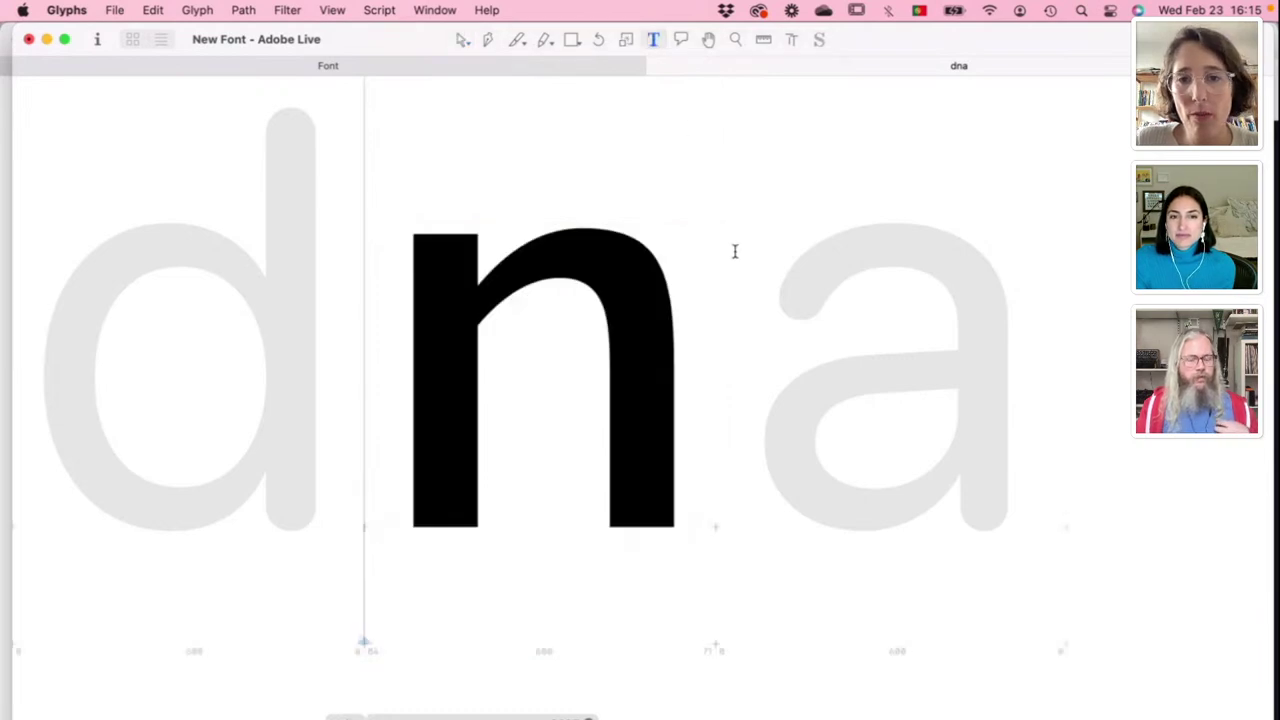
scroll(734, 253, up, 1)
key(super+minus)
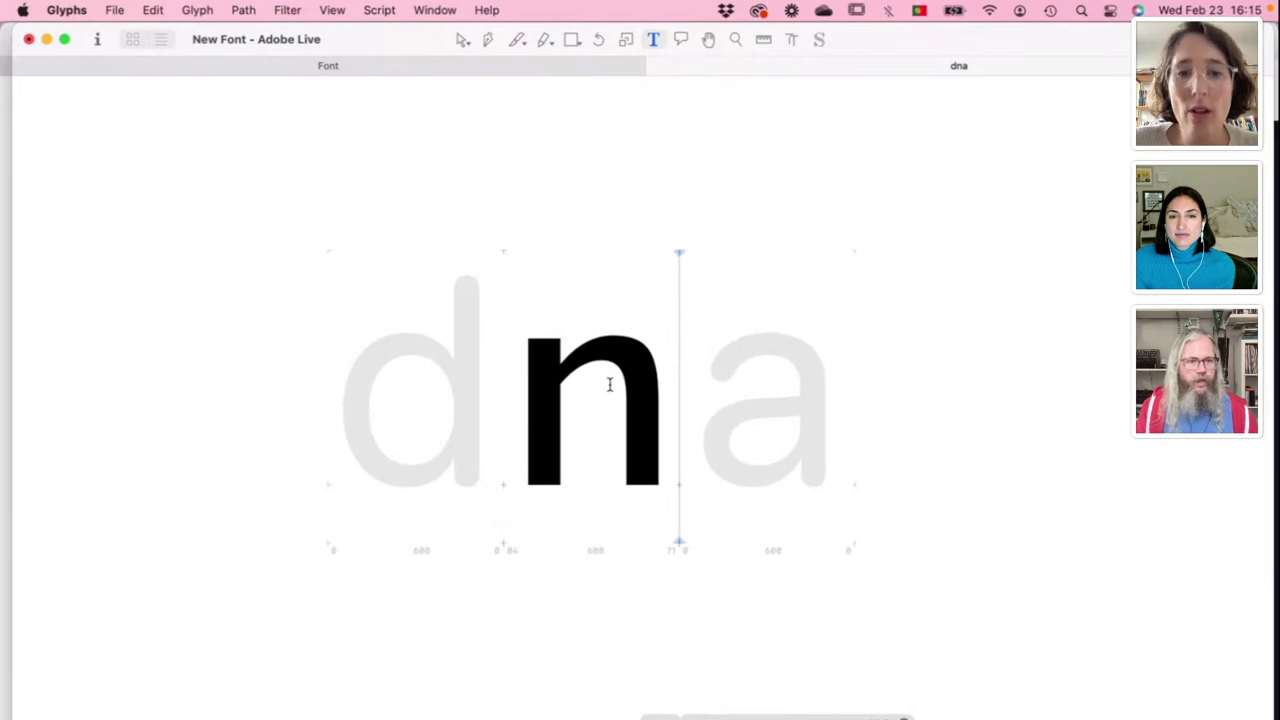
key(Escape)
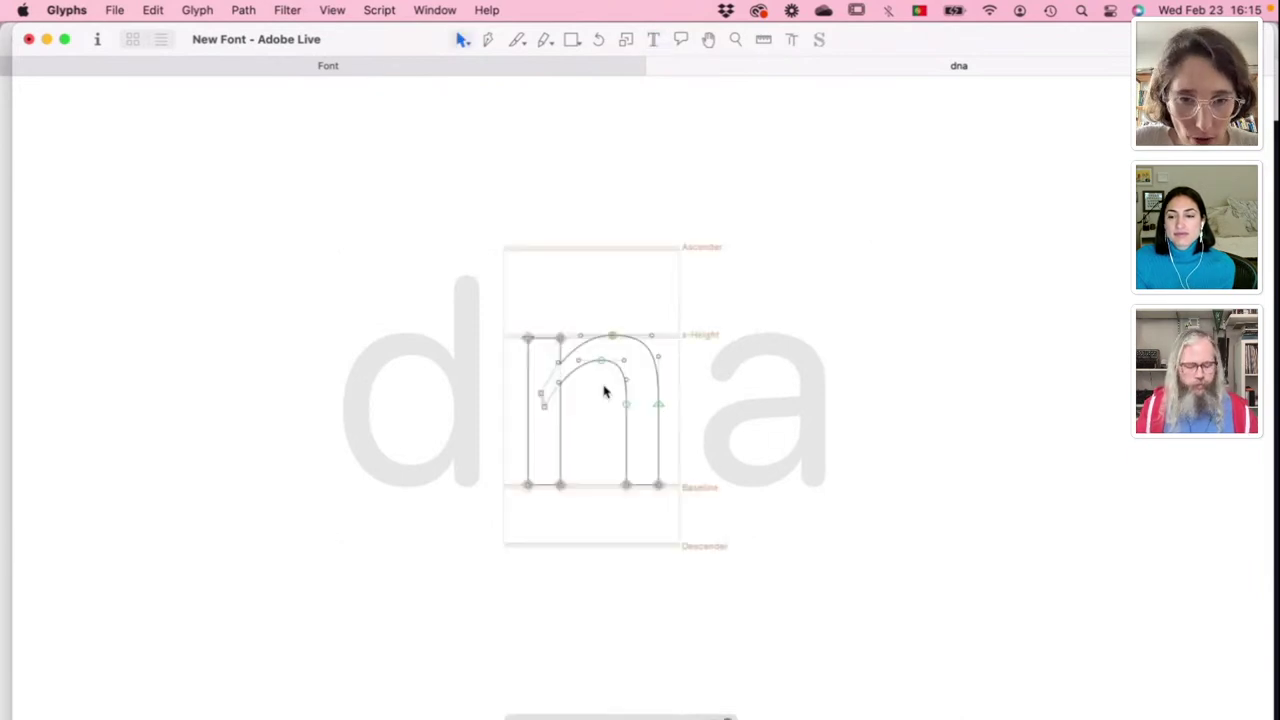
scroll(604, 392, up, 10)
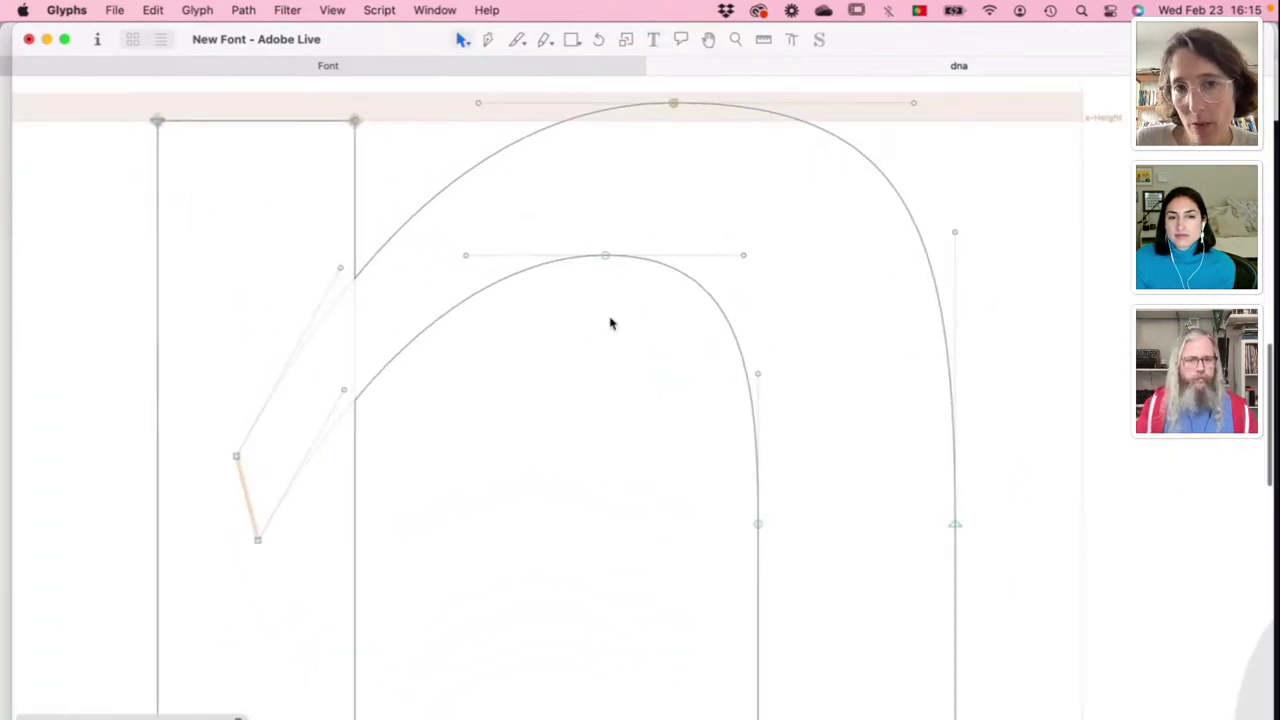
scroll(663, 191, down, 5)
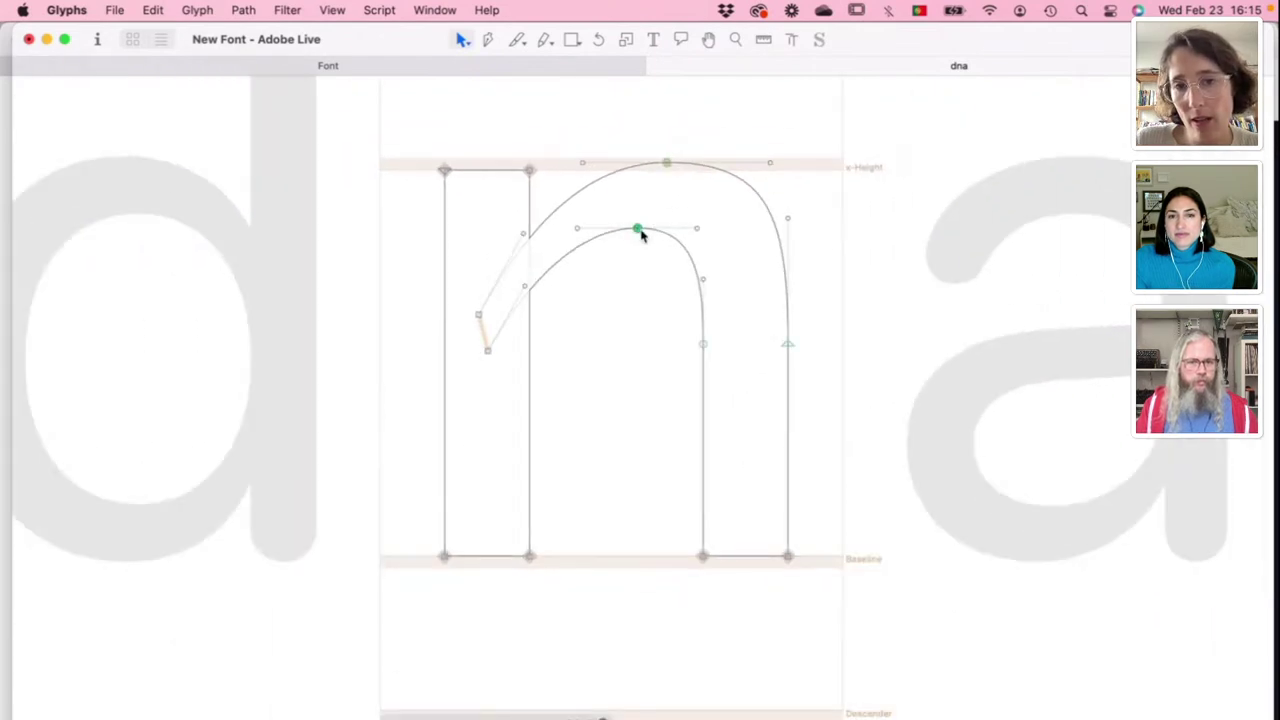
mouse_move(697, 233)
mouse_down()
mouse_move(697, 217)
mouse_move(699, 230)
mouse_up()
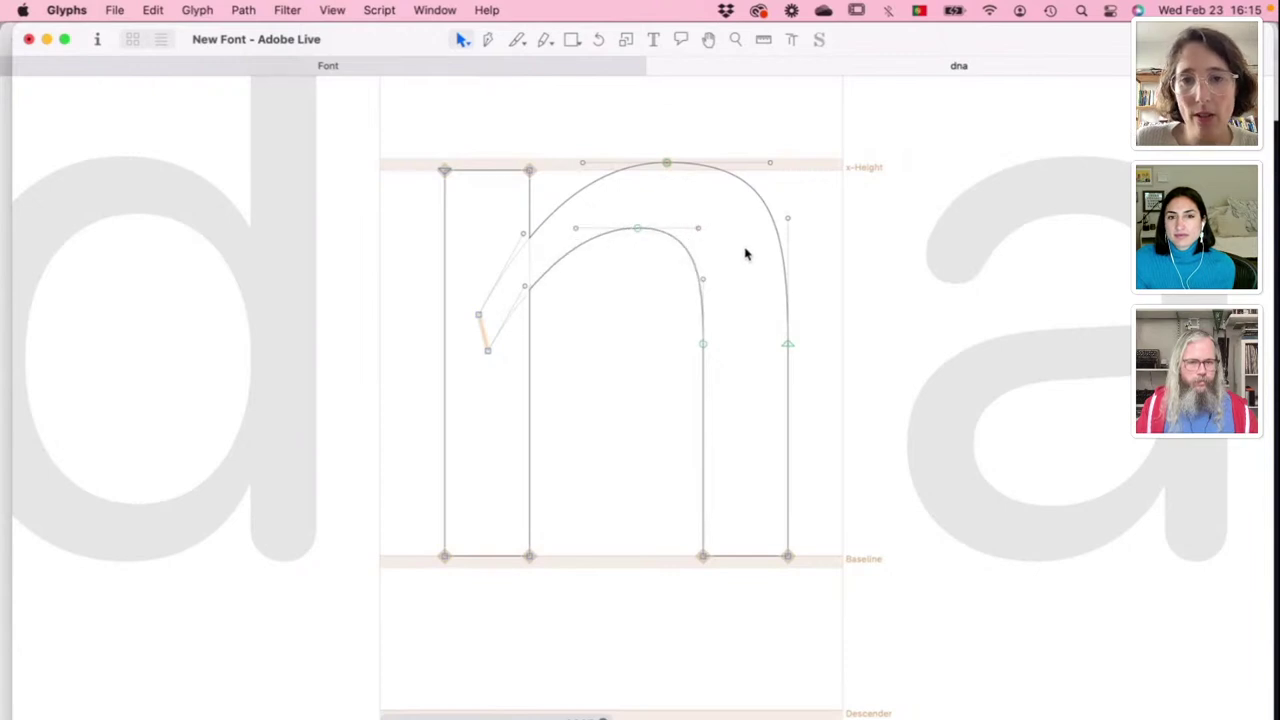
key(super+minus)
key(space)
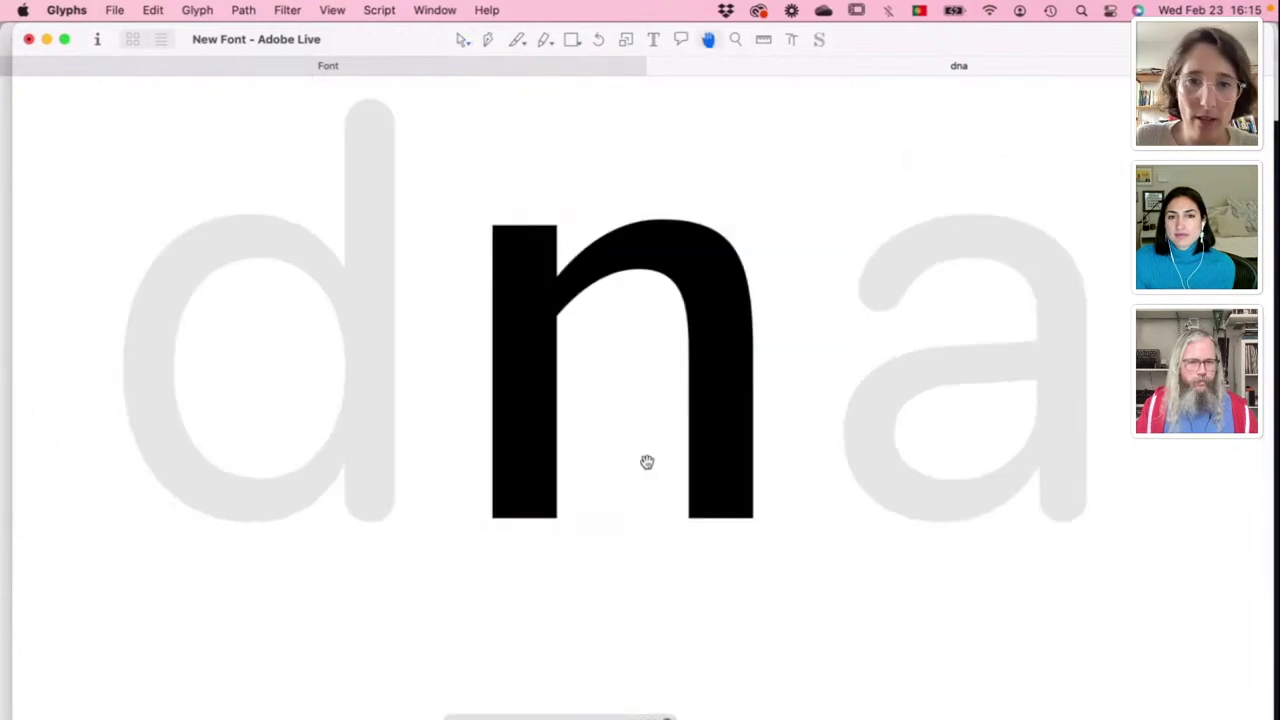
click(660, 222)
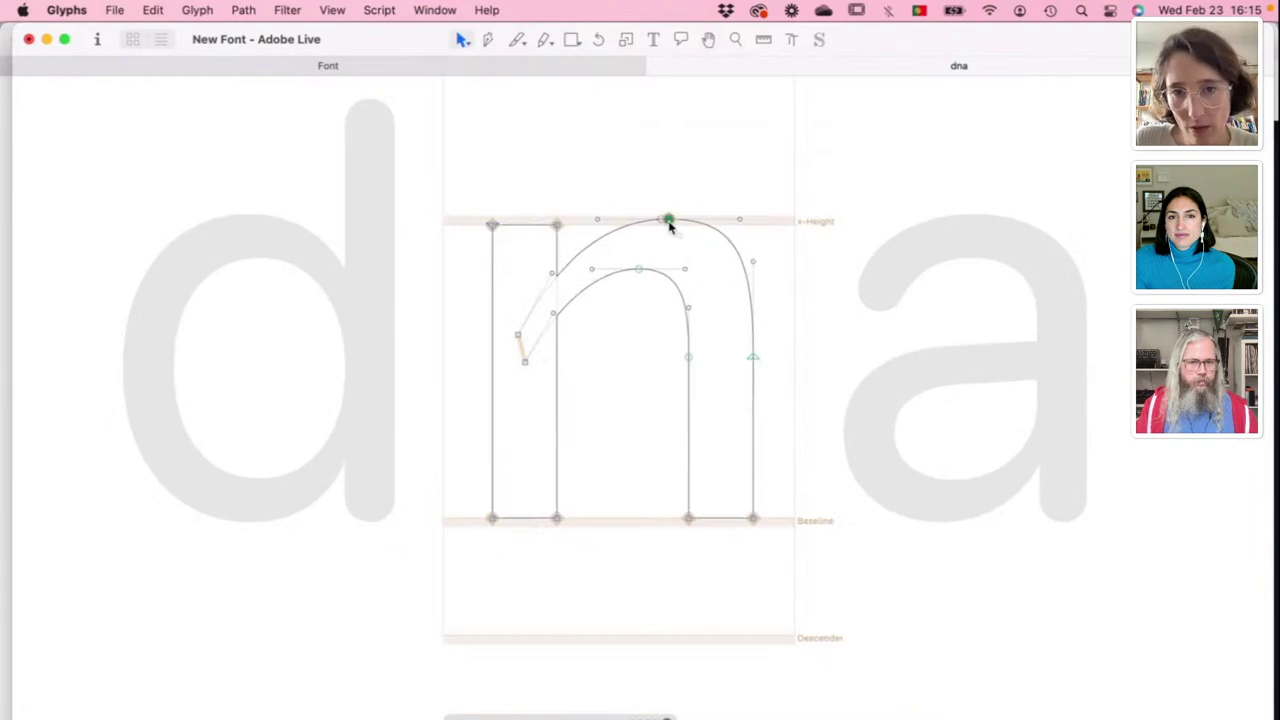
key(space)
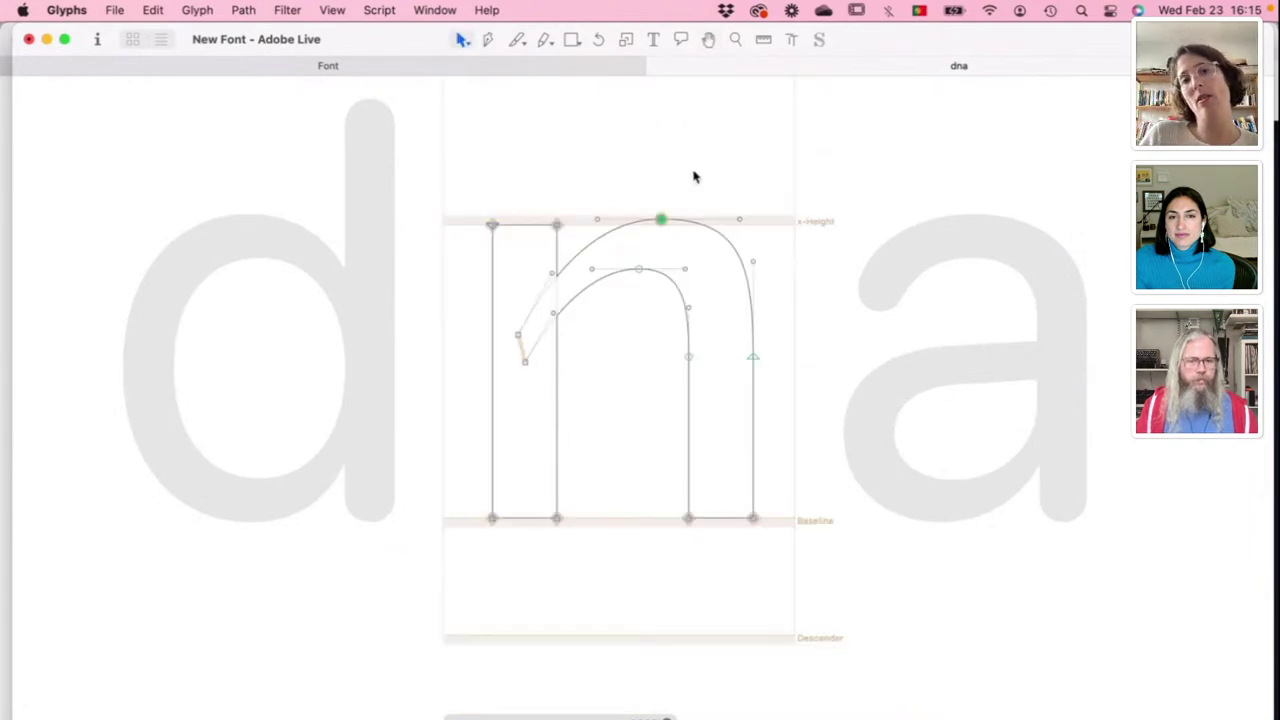
key(super+minus)
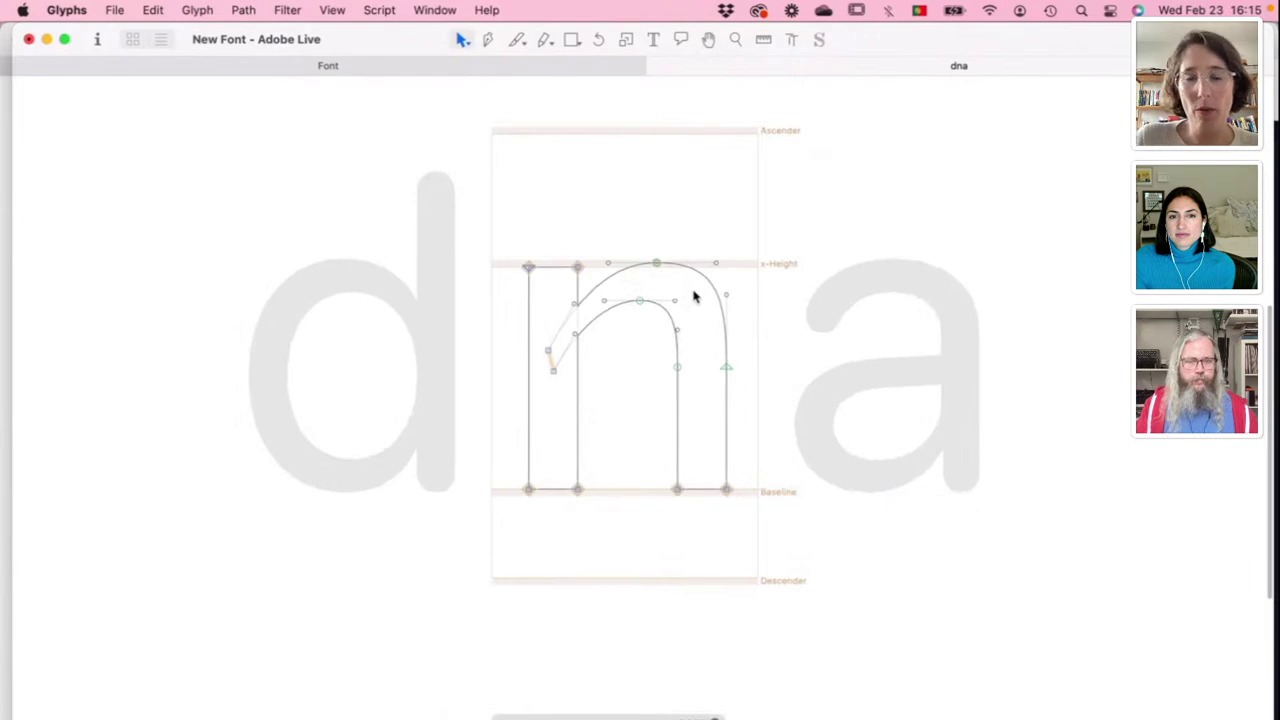
scroll(695, 296, right, 3)
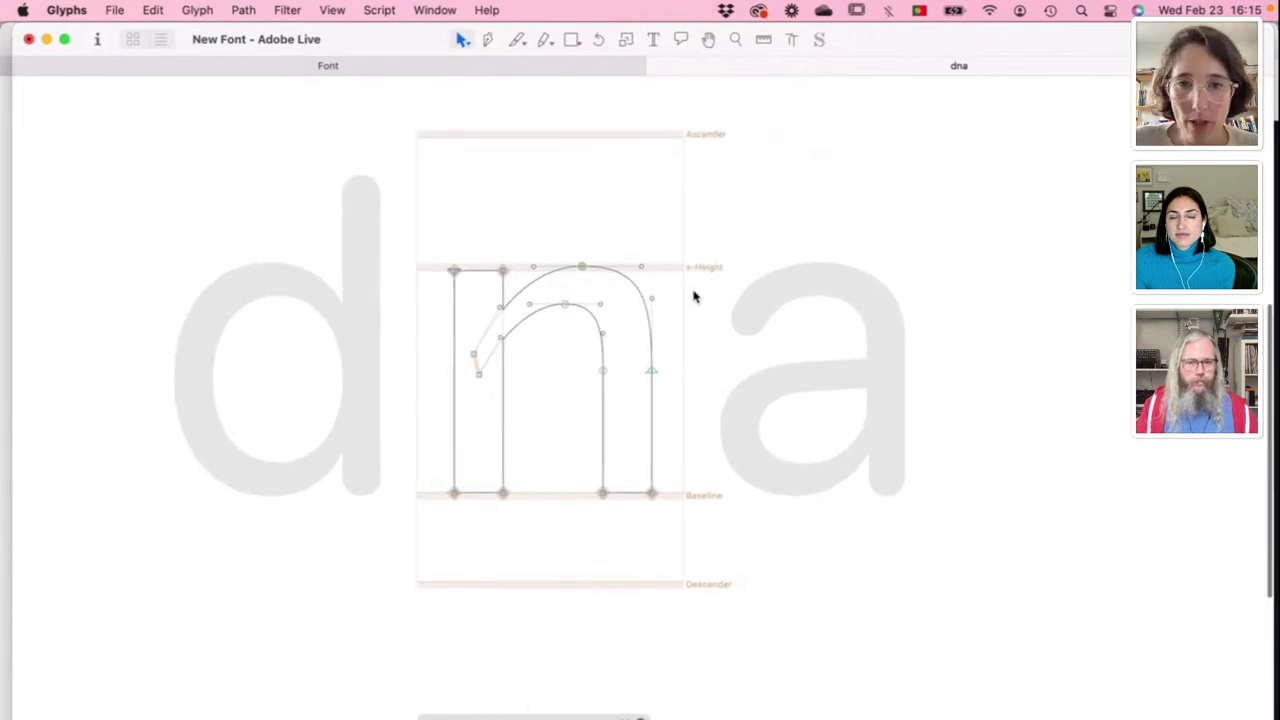
Step: Type 'nn' after the text in the edit view, then delete the extra n's
click(655, 42)
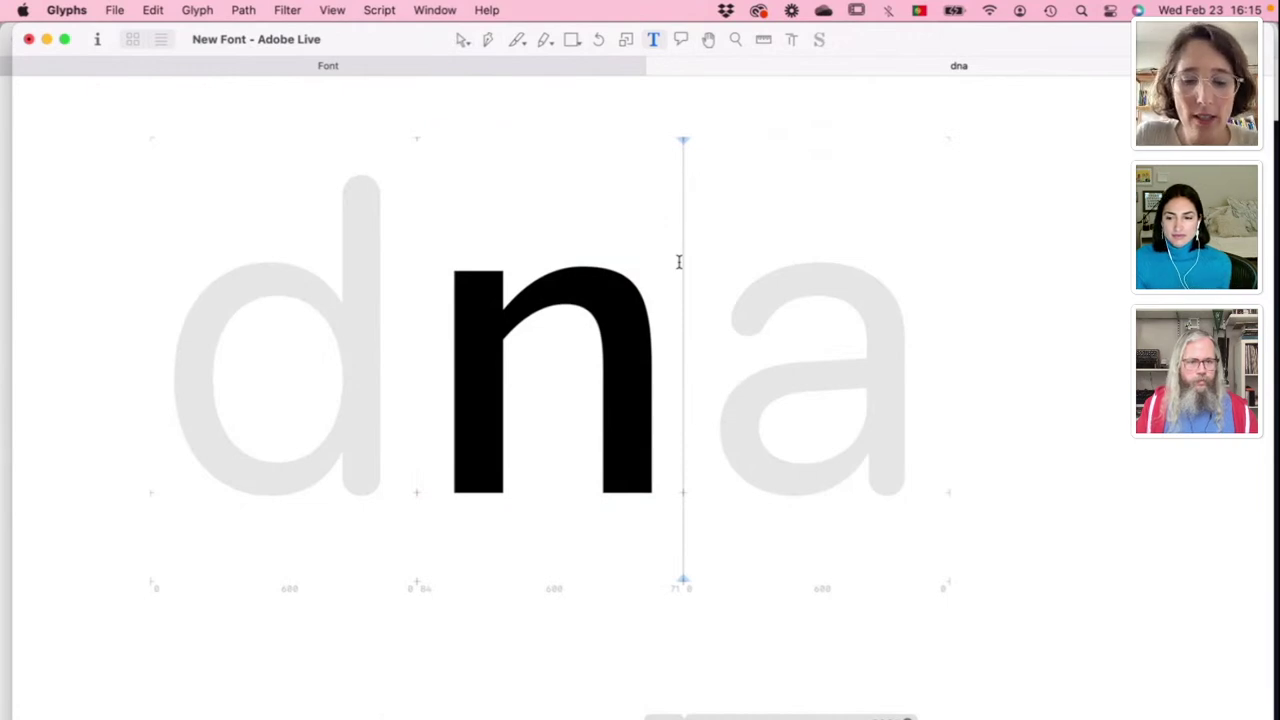
text(nn)
scroll(678, 262, down, 5)
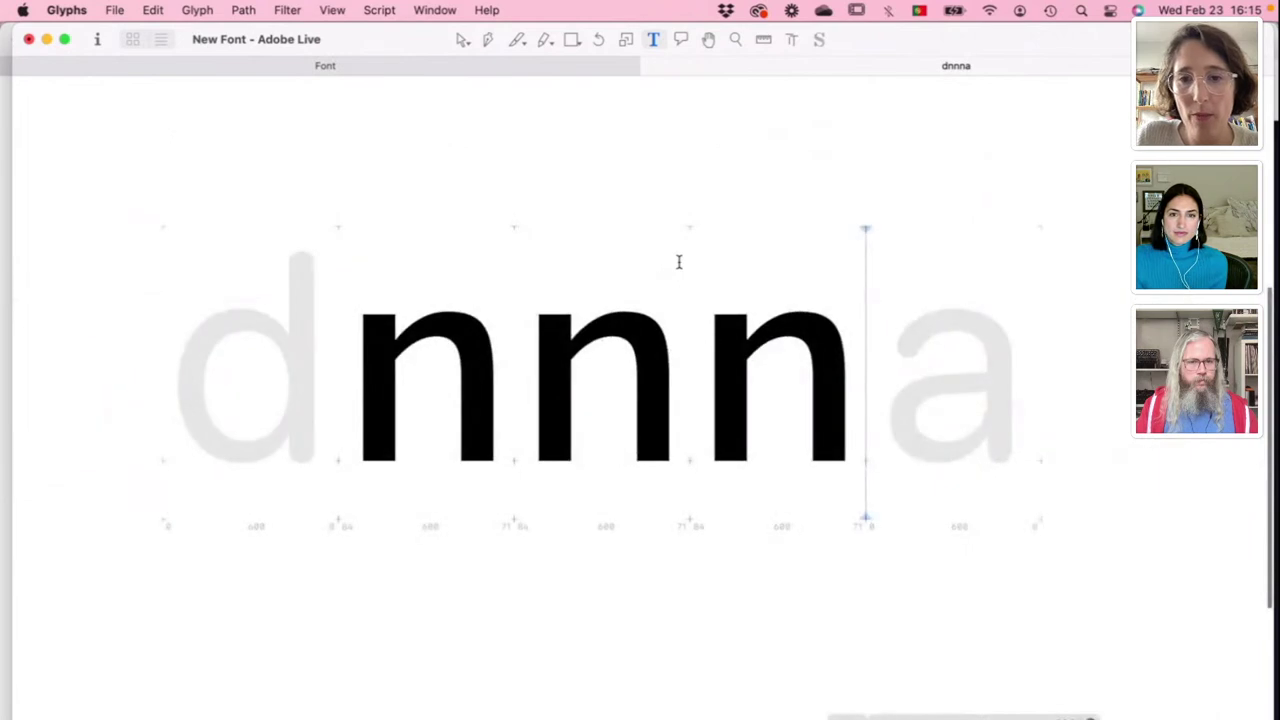
key(BackSpace)
key(BackSpace)
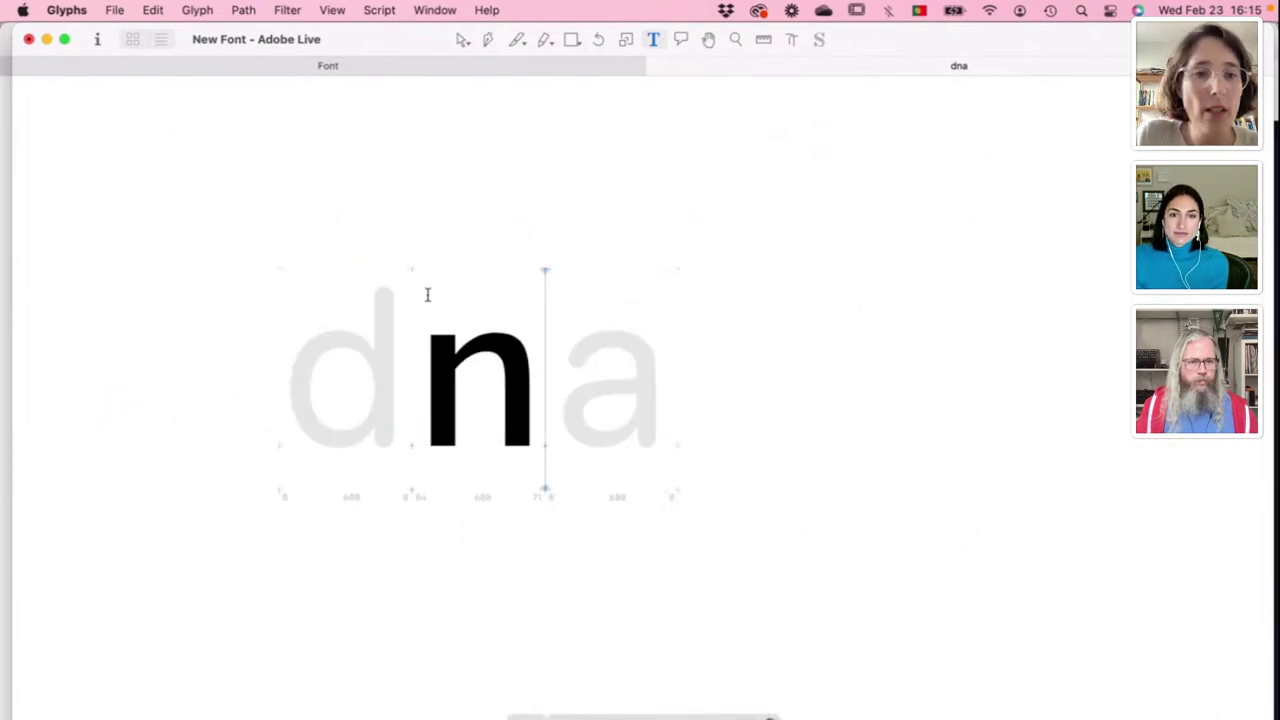
key(Escape)
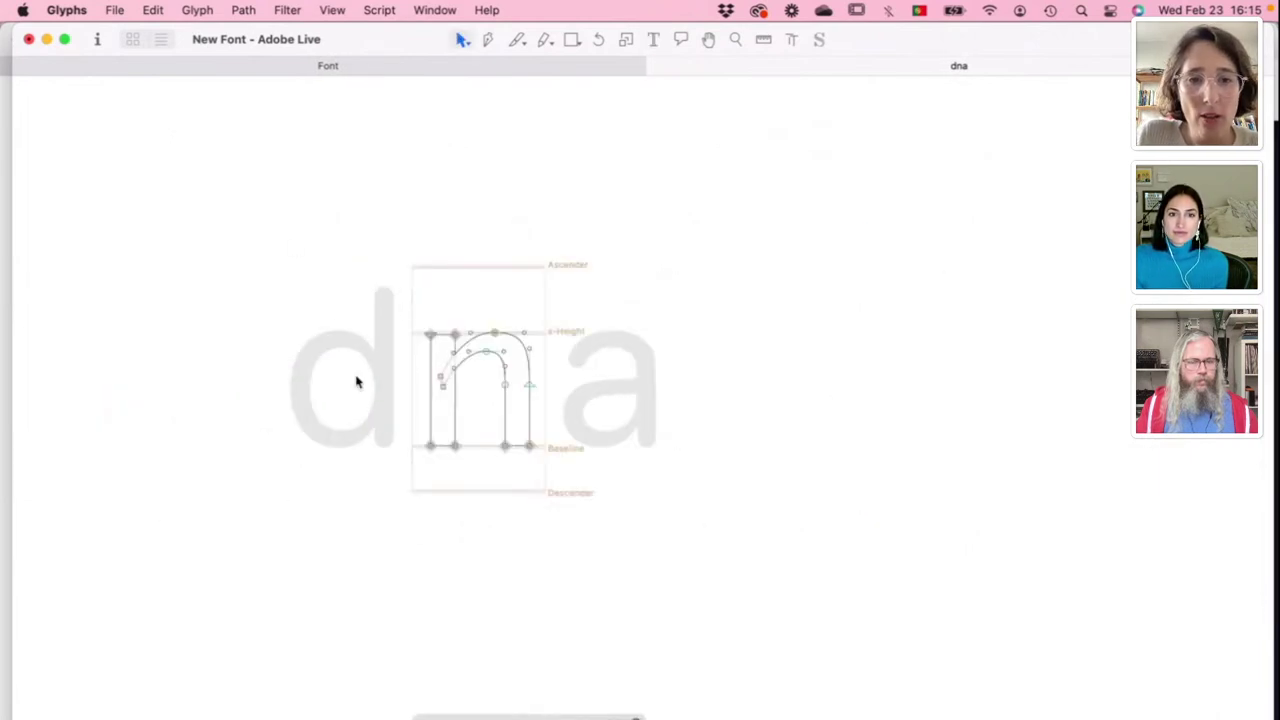
Step: Reselect the n, return to text mode, and open the OTF export options with Cmd+E
double_click(604, 372)
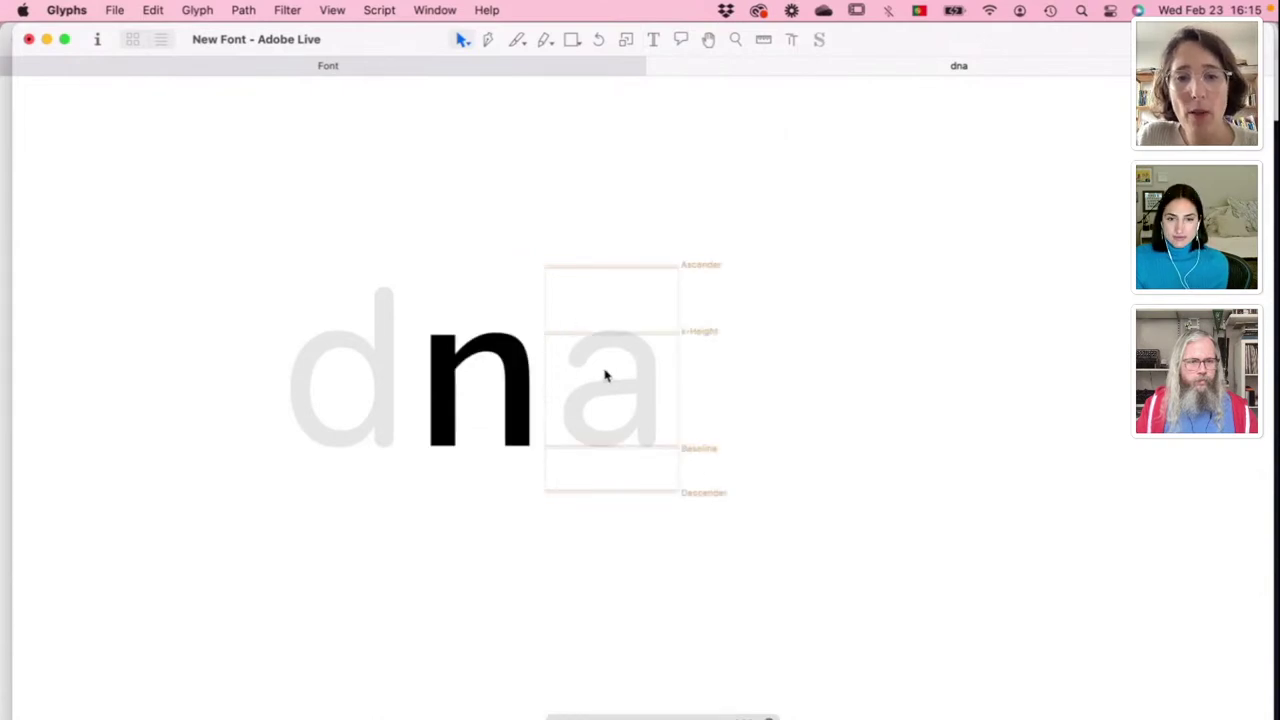
double_click(484, 399)
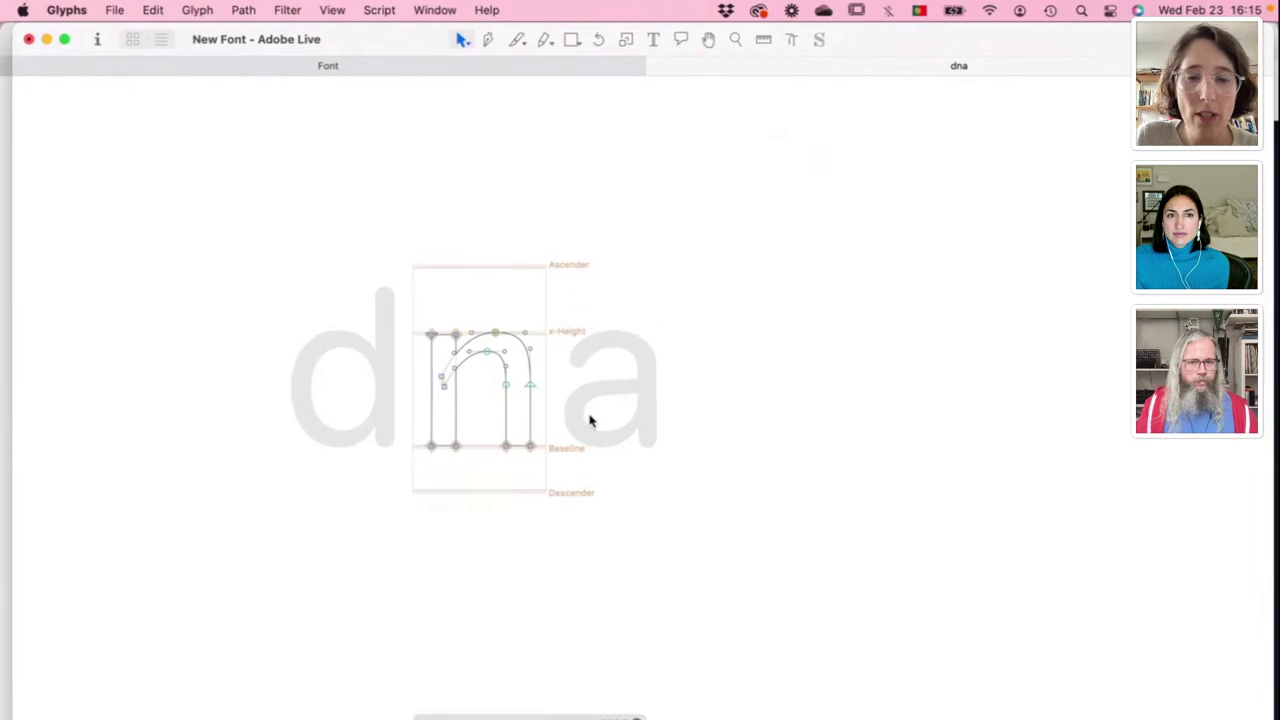
click(648, 48)
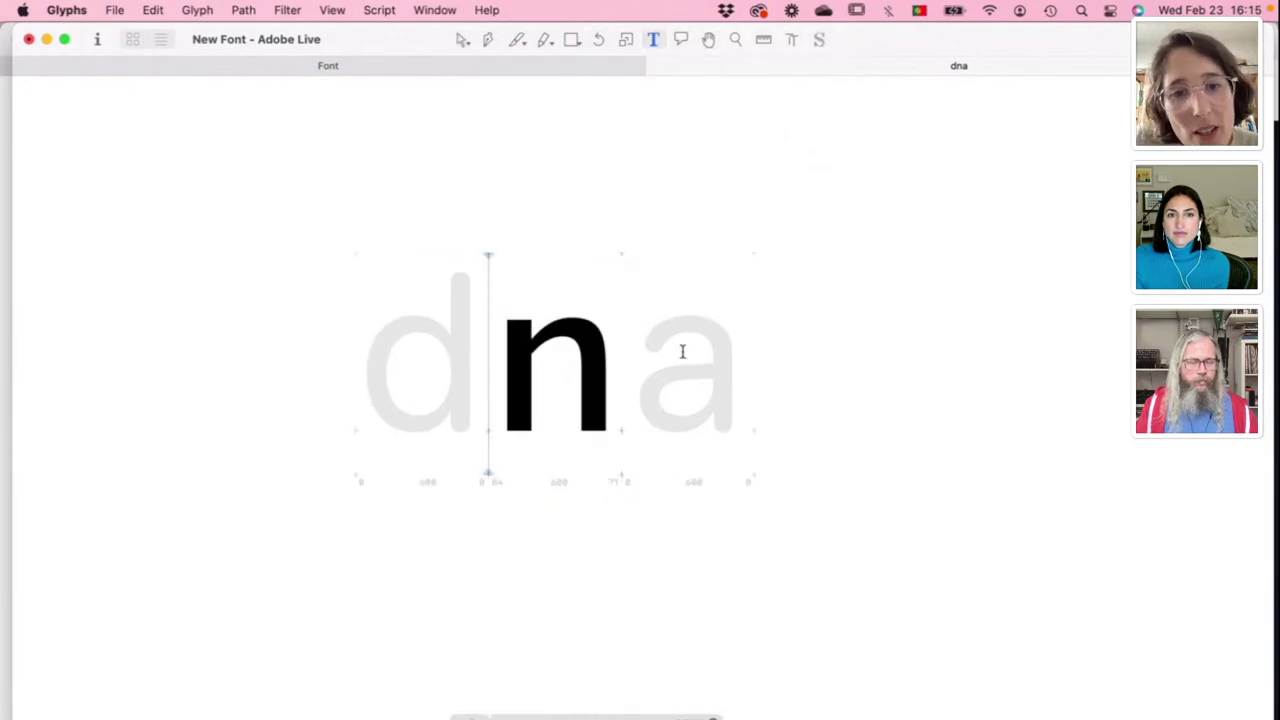
scroll(682, 351, up, 5)
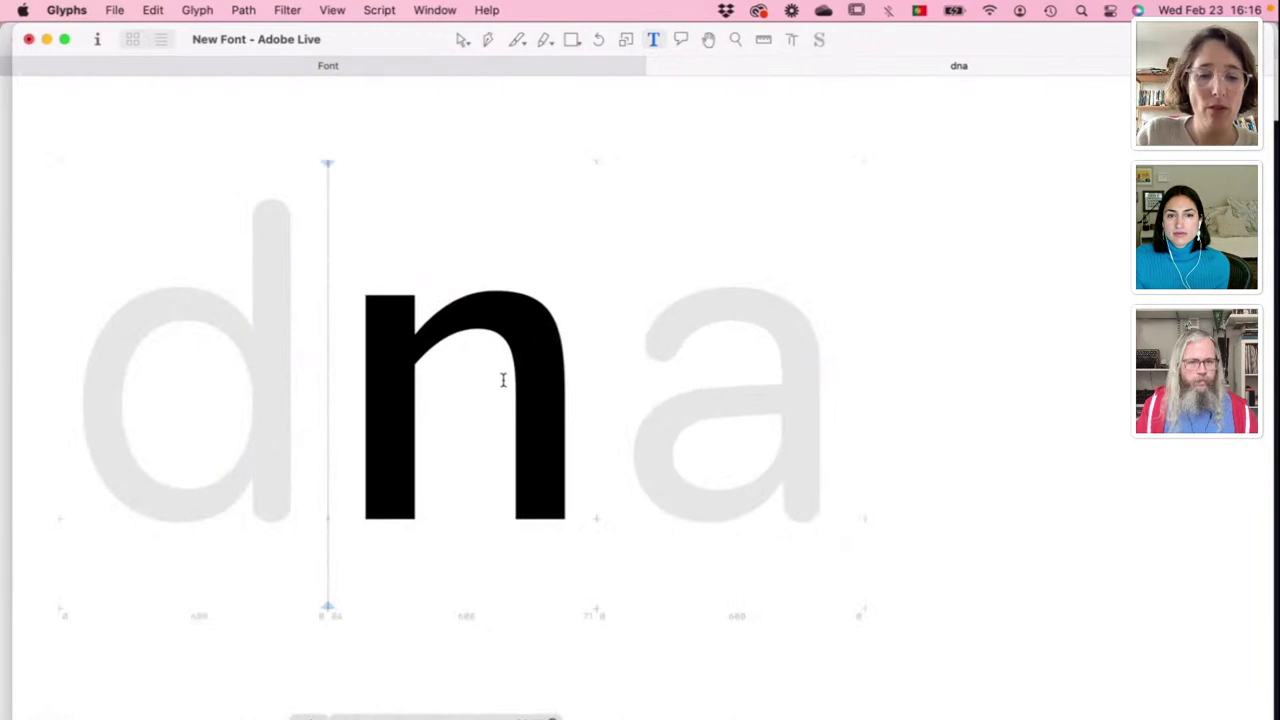
key(super+e)
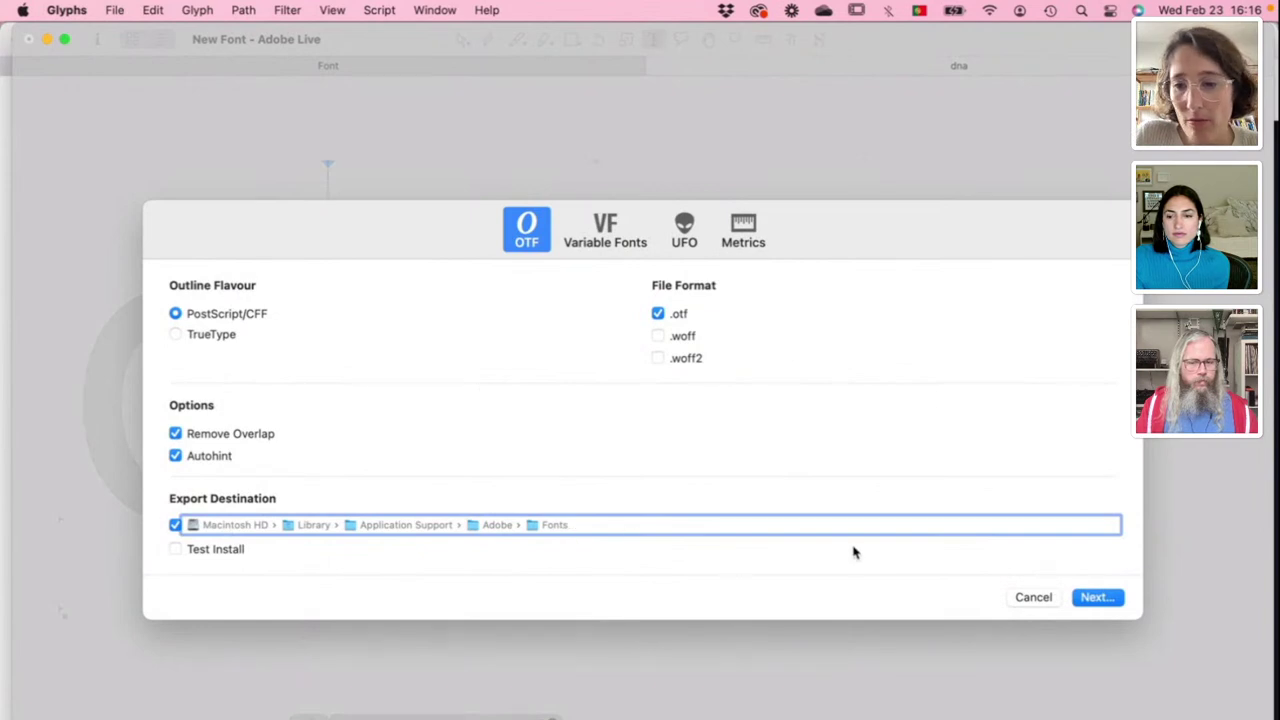
Step: Export the font, view the n in InDesign's test frame, and return to Glyphs
key(Escape)
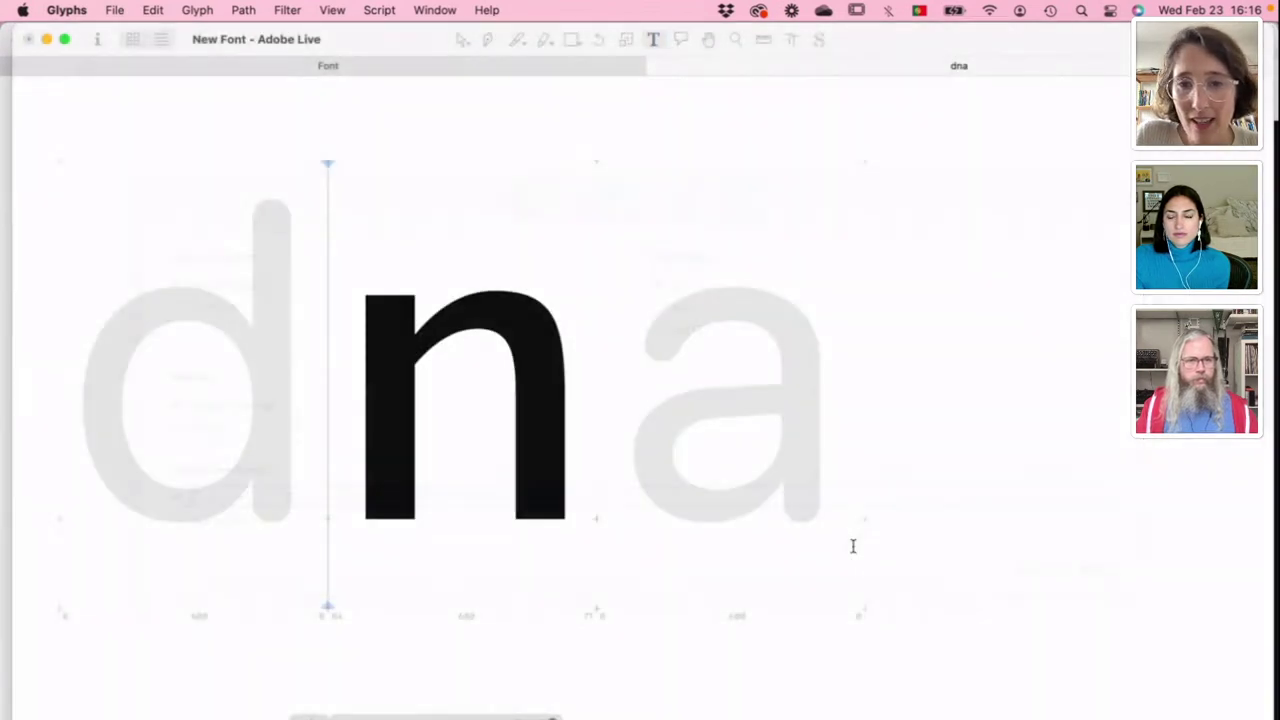
click(745, 712)
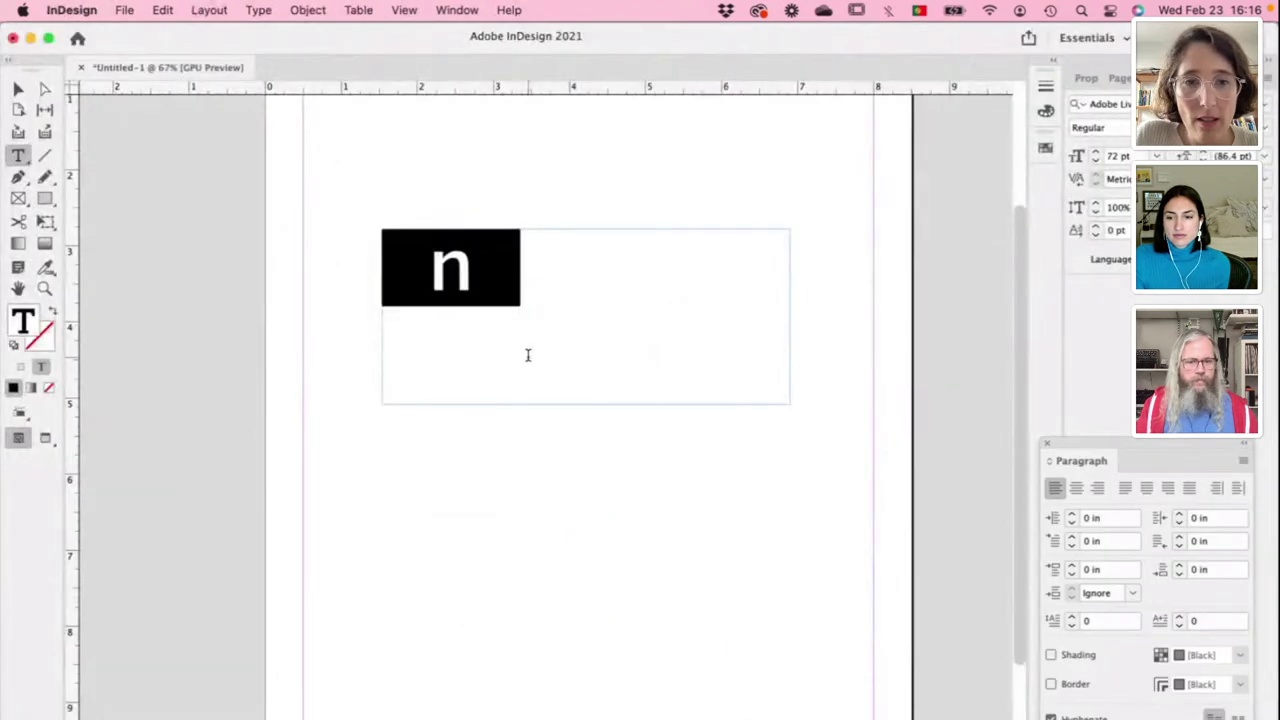
click(517, 301)
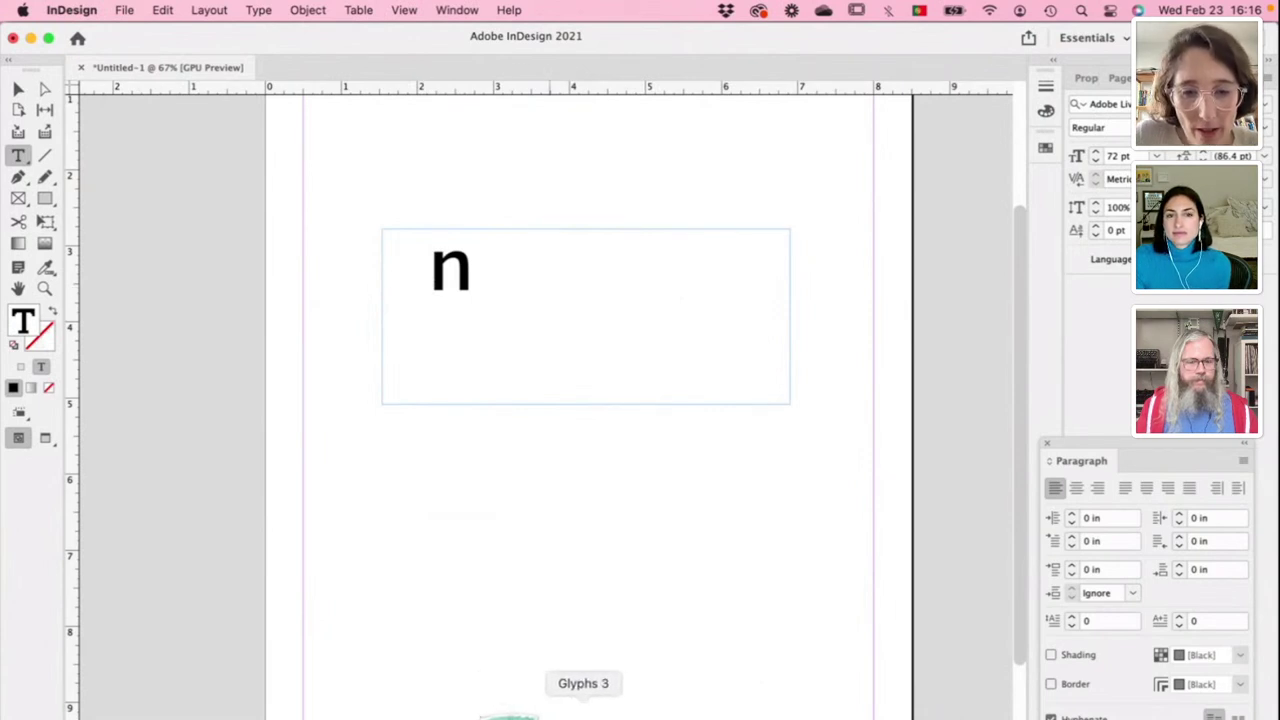
click(578, 716)
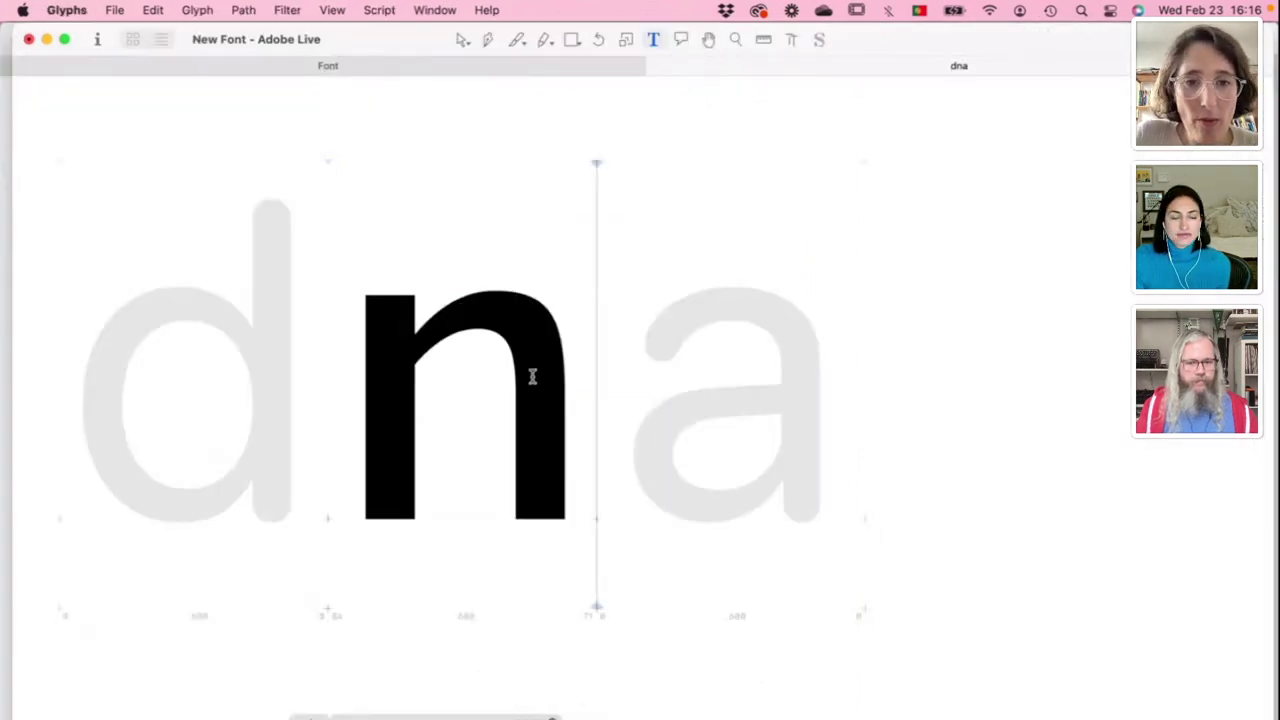
Step: Widen the n by moving its right stem outward, then preview it filled
double_click(531, 376)
drag(533, 379, 593, 566)
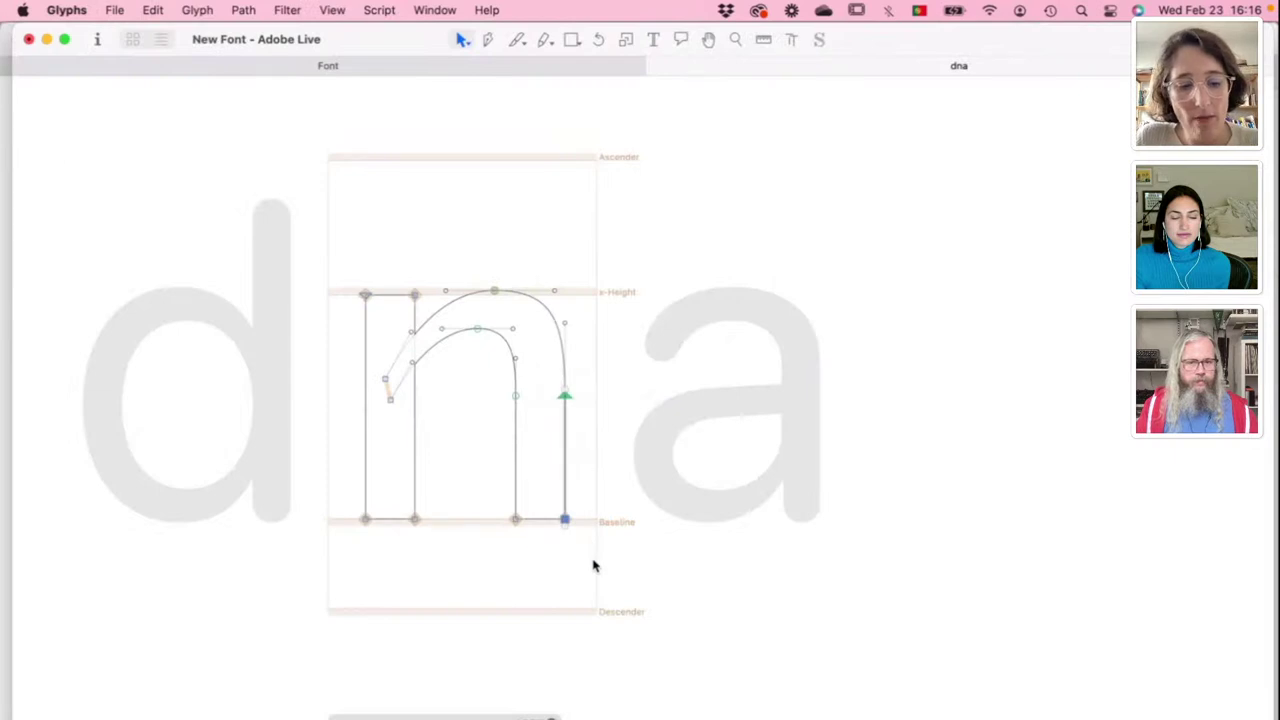
key(super+Right)
key(space)
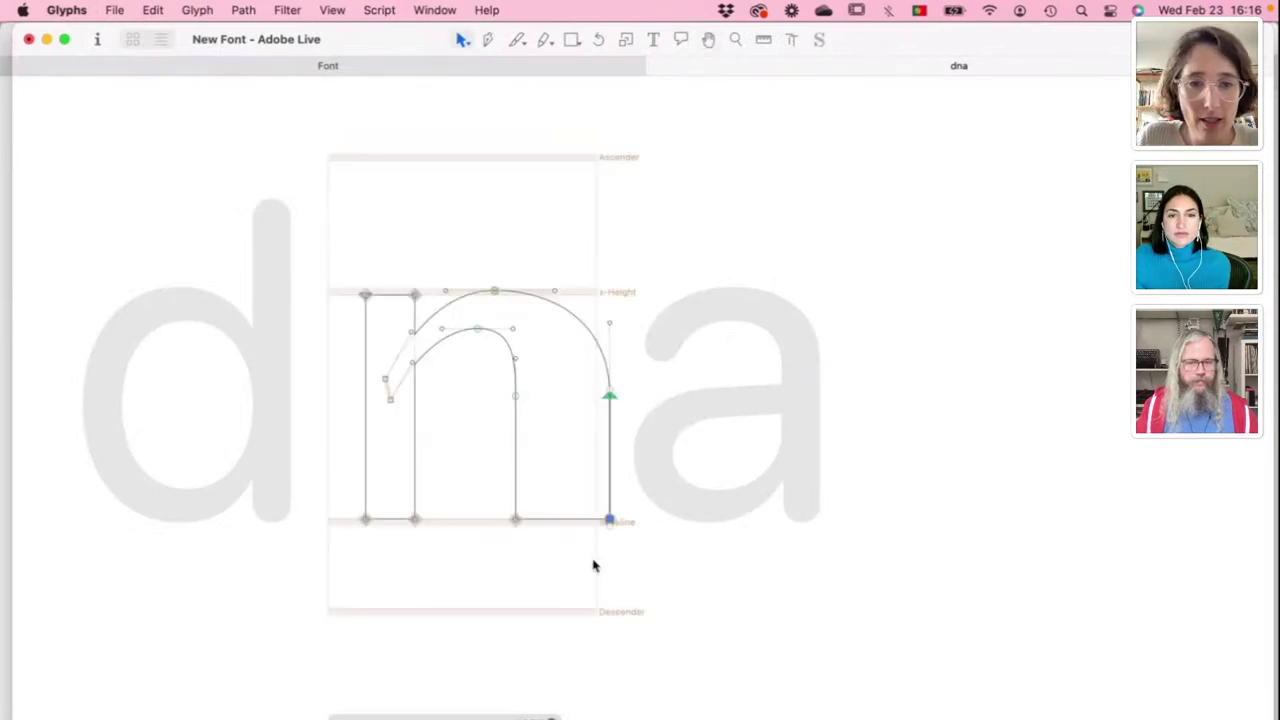
Step: Re-export the font and check the updated n in InDesign's test frame
key(super+e)
key(Escape)
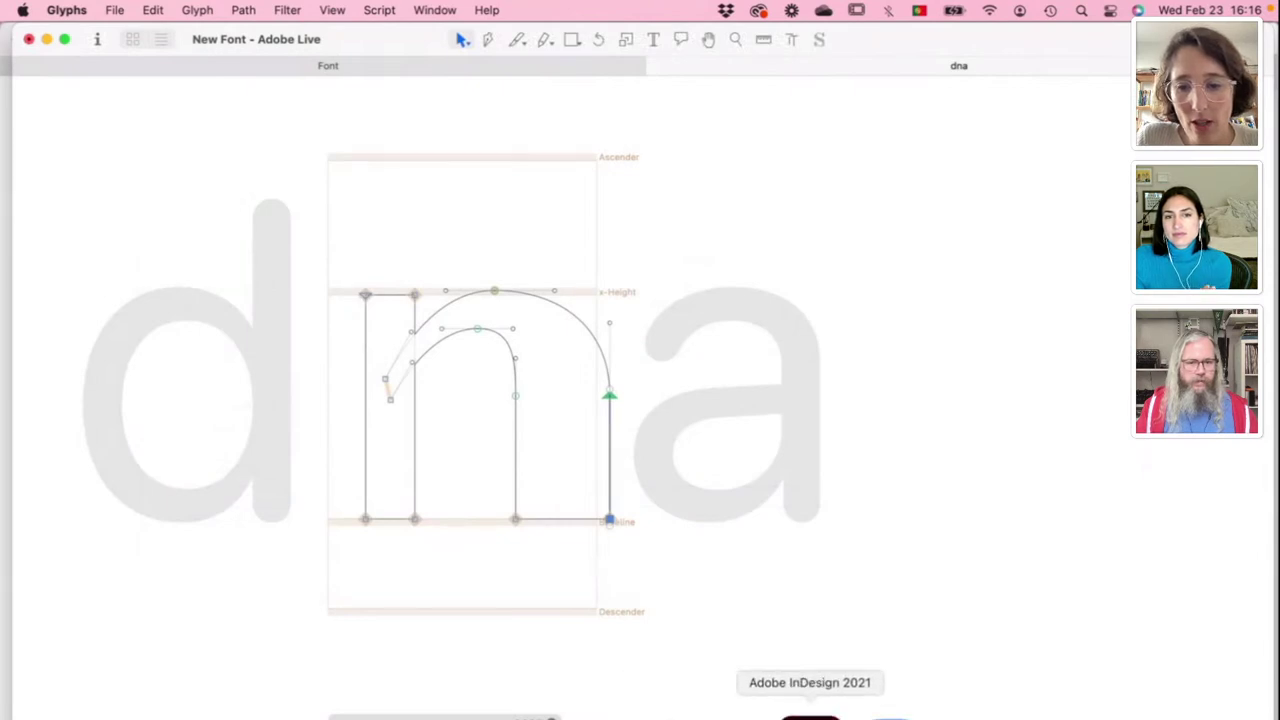
click(811, 714)
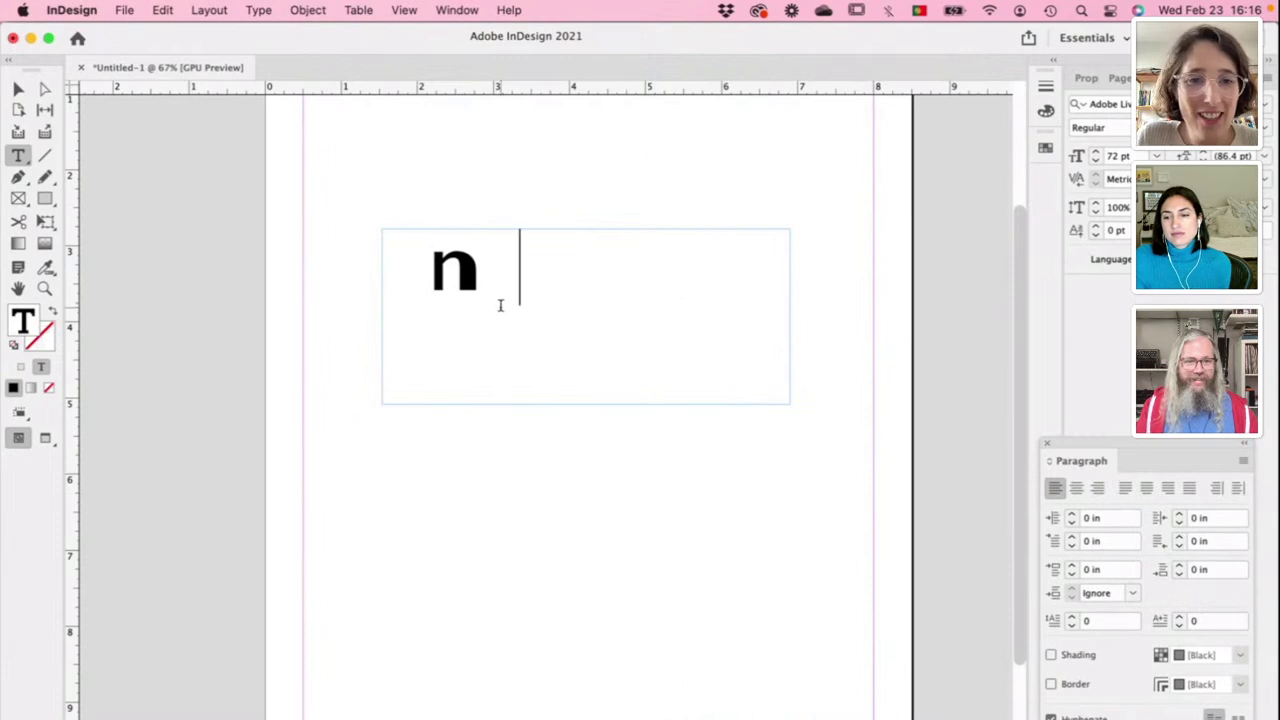
scroll(500, 303, up, 3)
scroll(517, 251, up, 3)
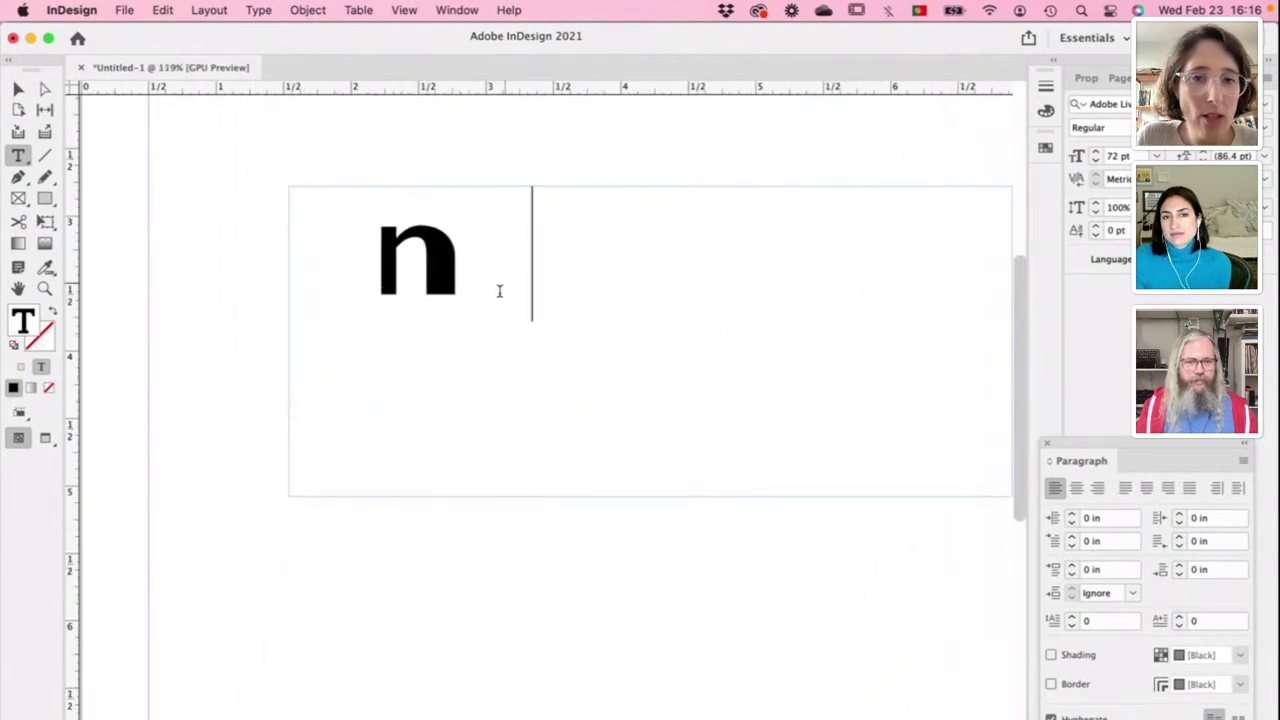
scroll(489, 317, down, 3)
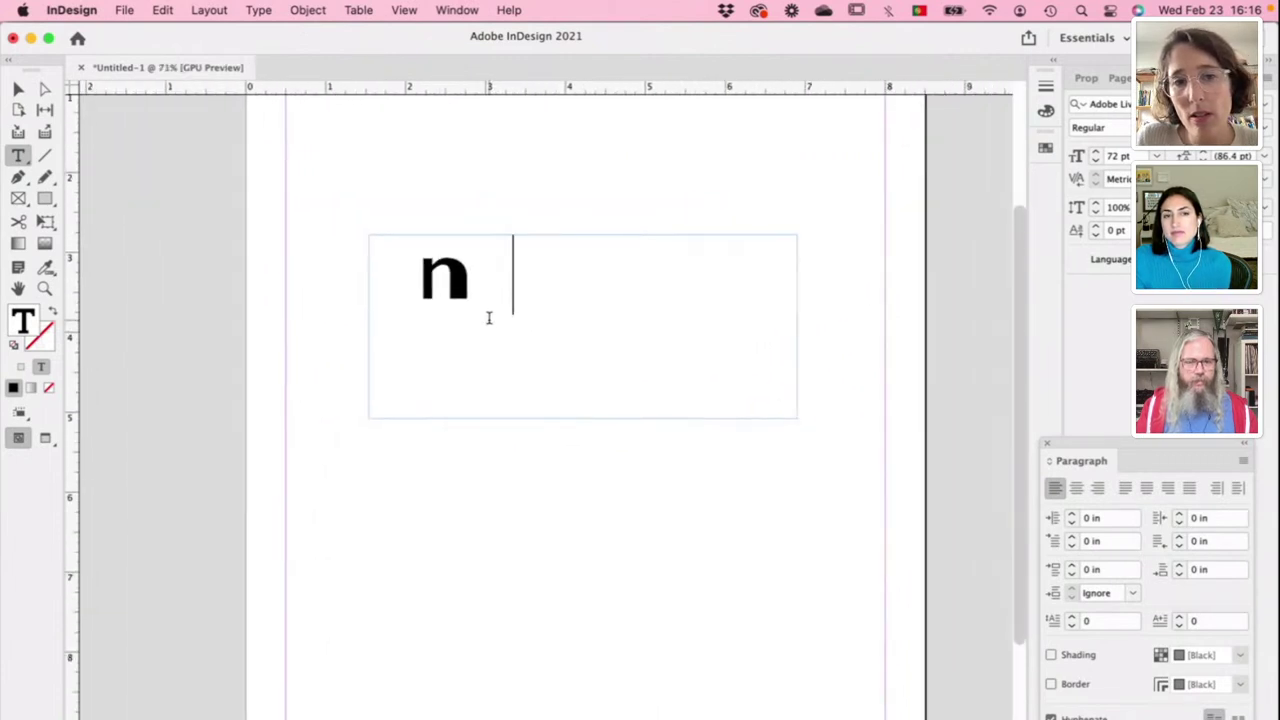
scroll(489, 317, up, 5)
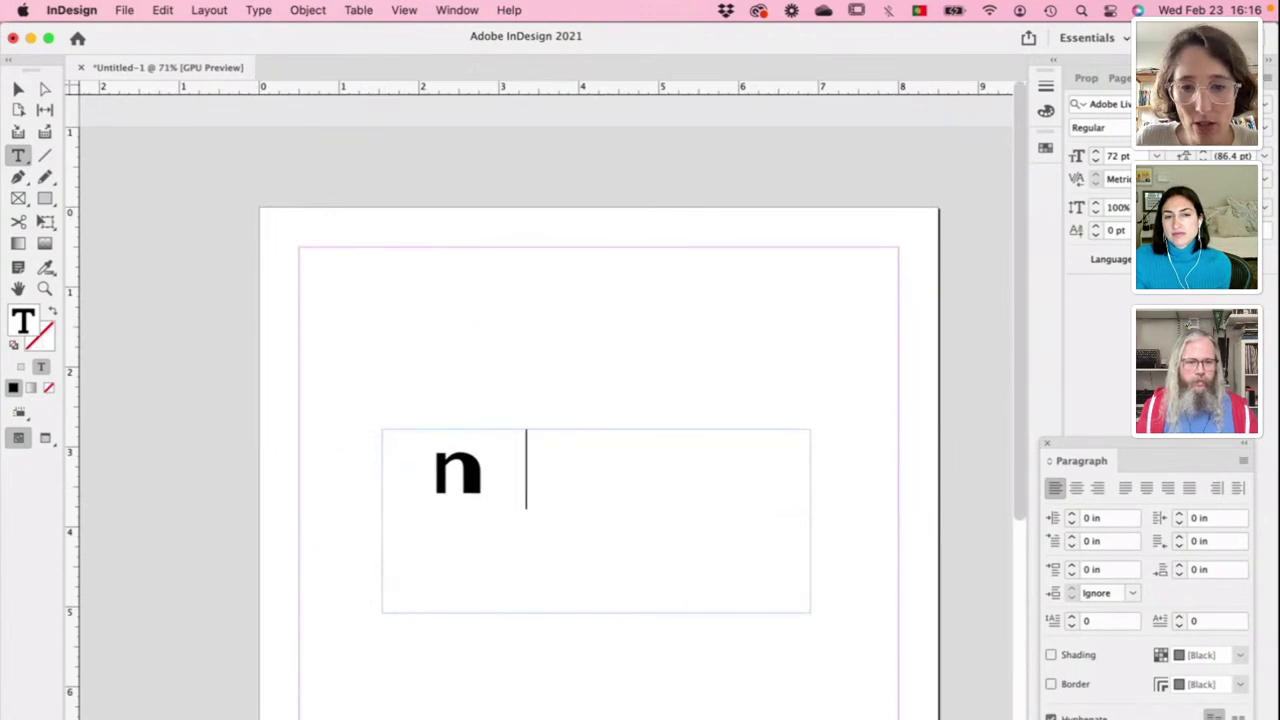
click(562, 712)
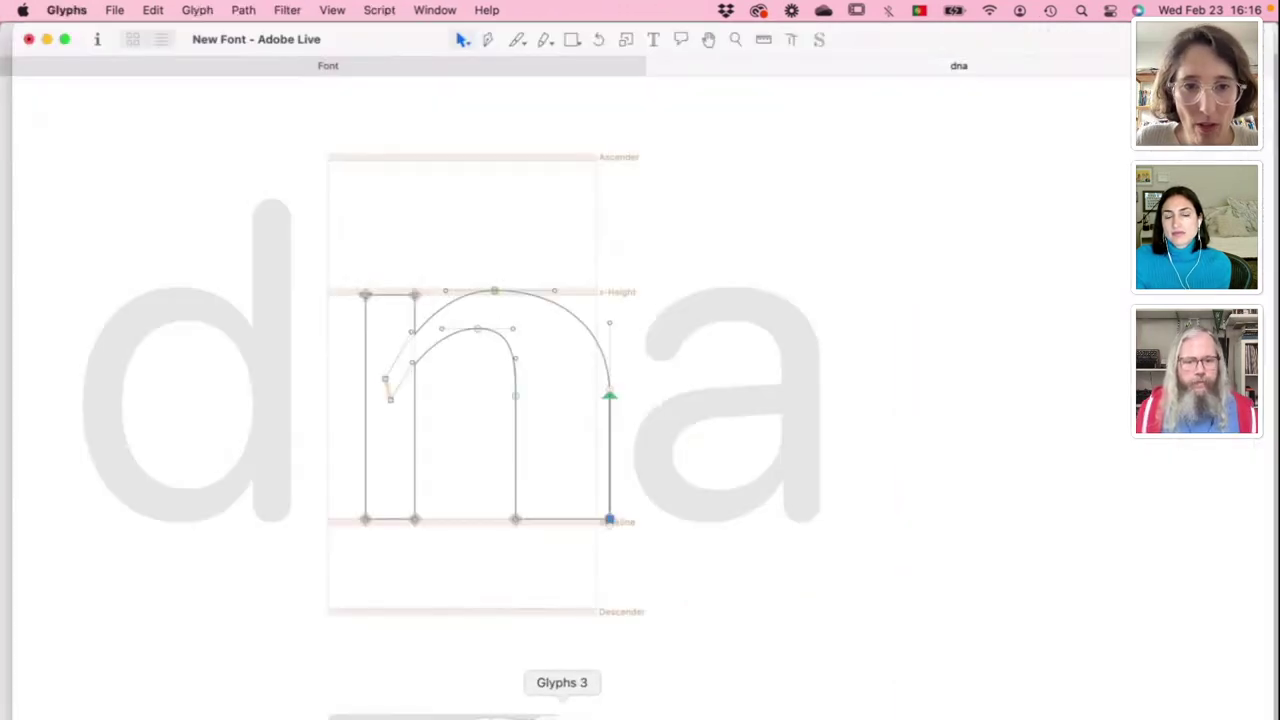
Step: Shift the n's right leg inward and preview the narrower filled n
key(super+shift+Left)
click(545, 381)
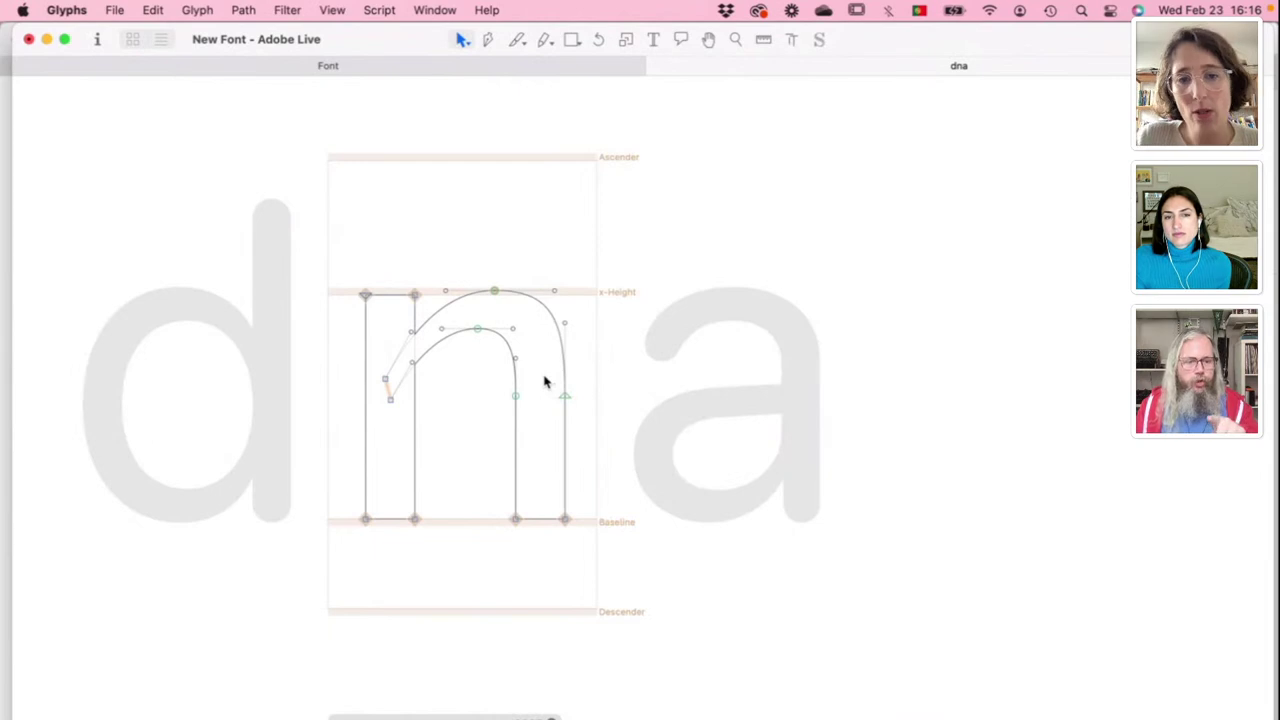
key(space)
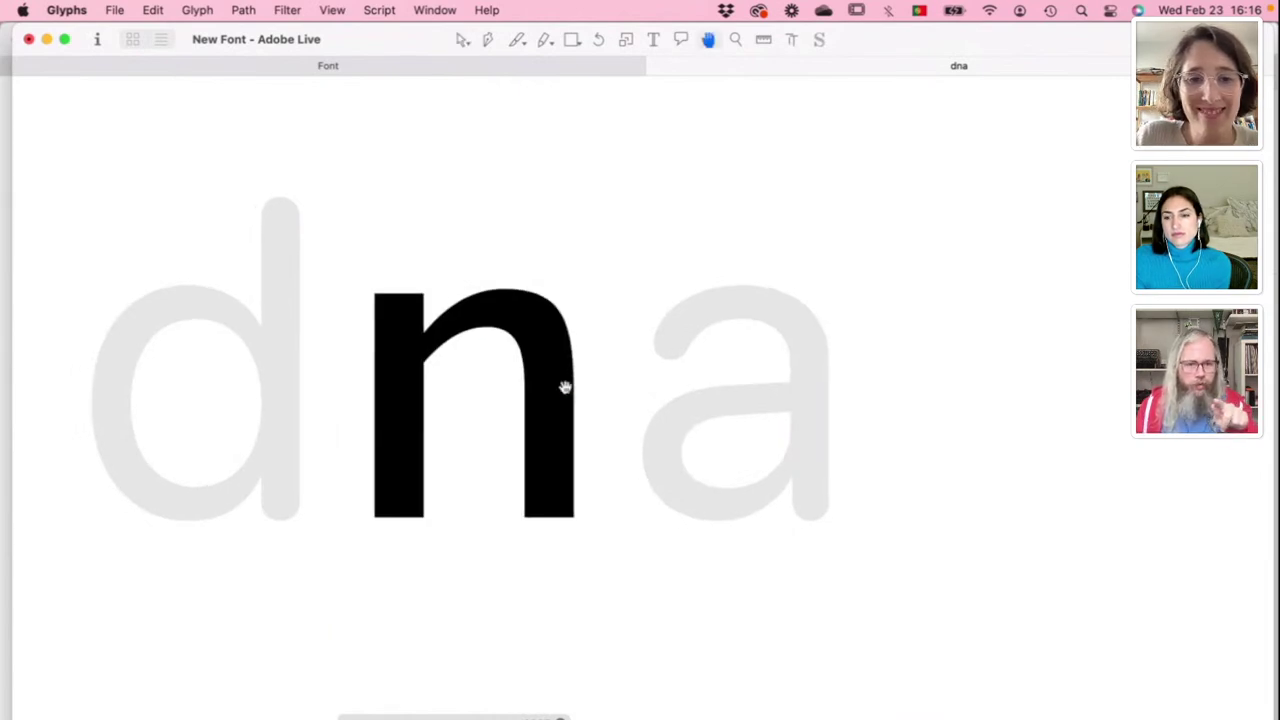
scroll(565, 389, up, 3)
key(space)
scroll(565, 388, left, 2)
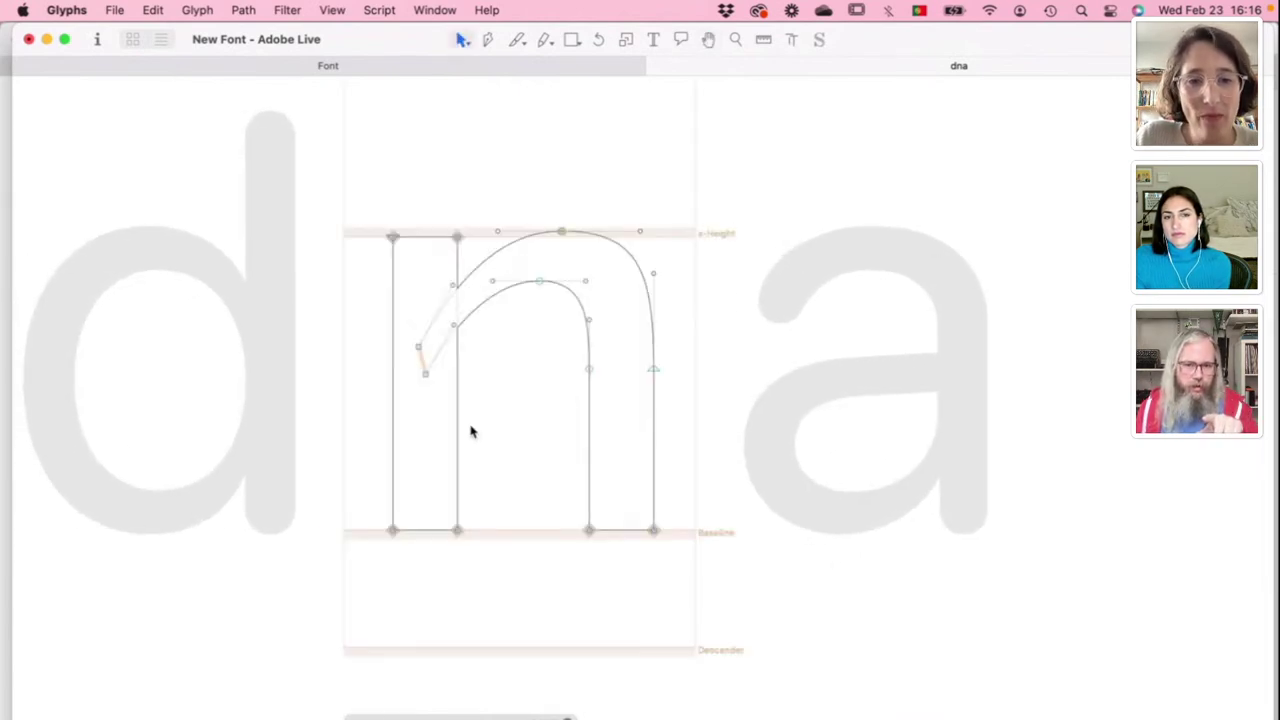
Step: Adjust the node where the n's arch meets the left stem and preview it filled
key(super+e)
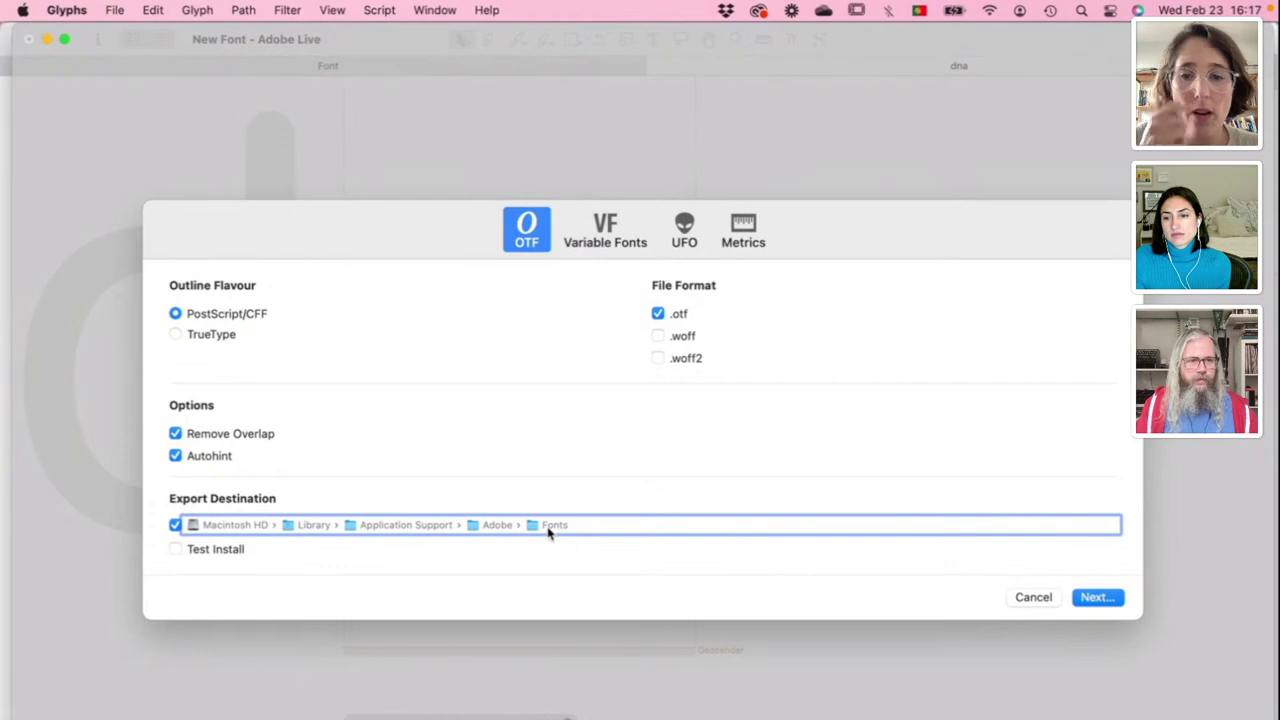
click(1034, 597)
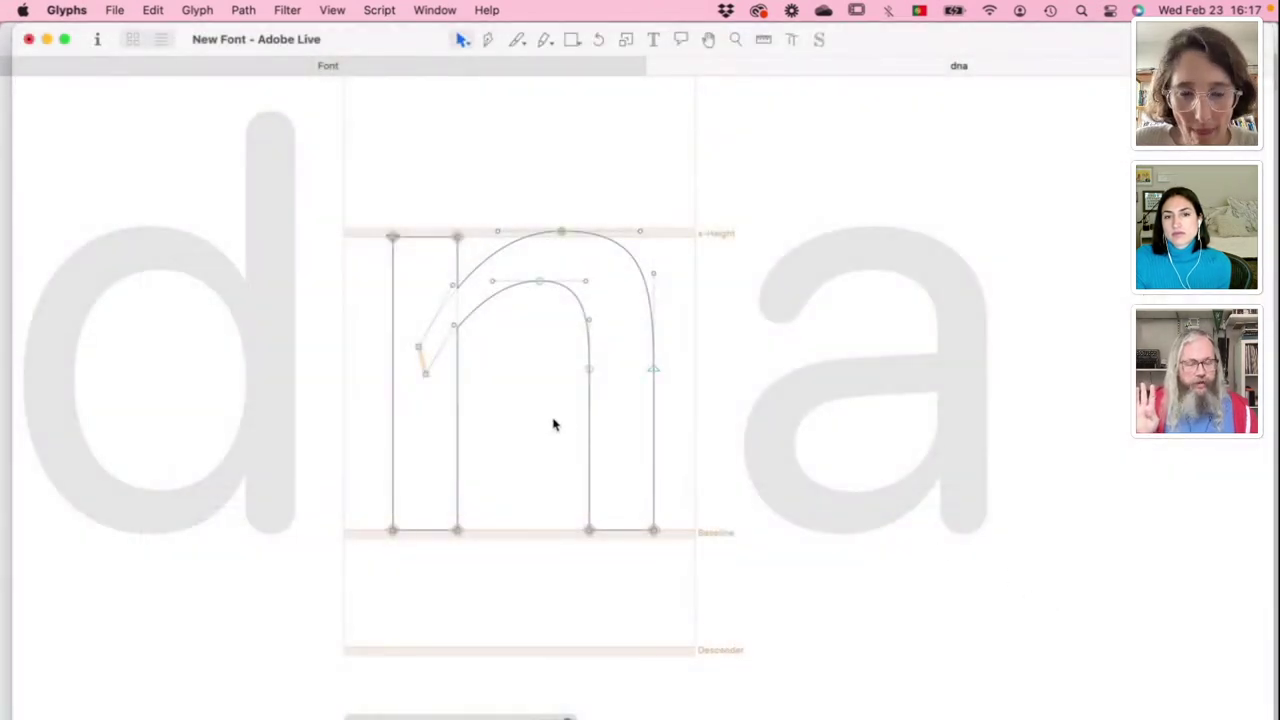
mouse_move(425, 373)
mouse_down()
mouse_move(429, 391)
mouse_move(424, 382)
mouse_up()
key(space)
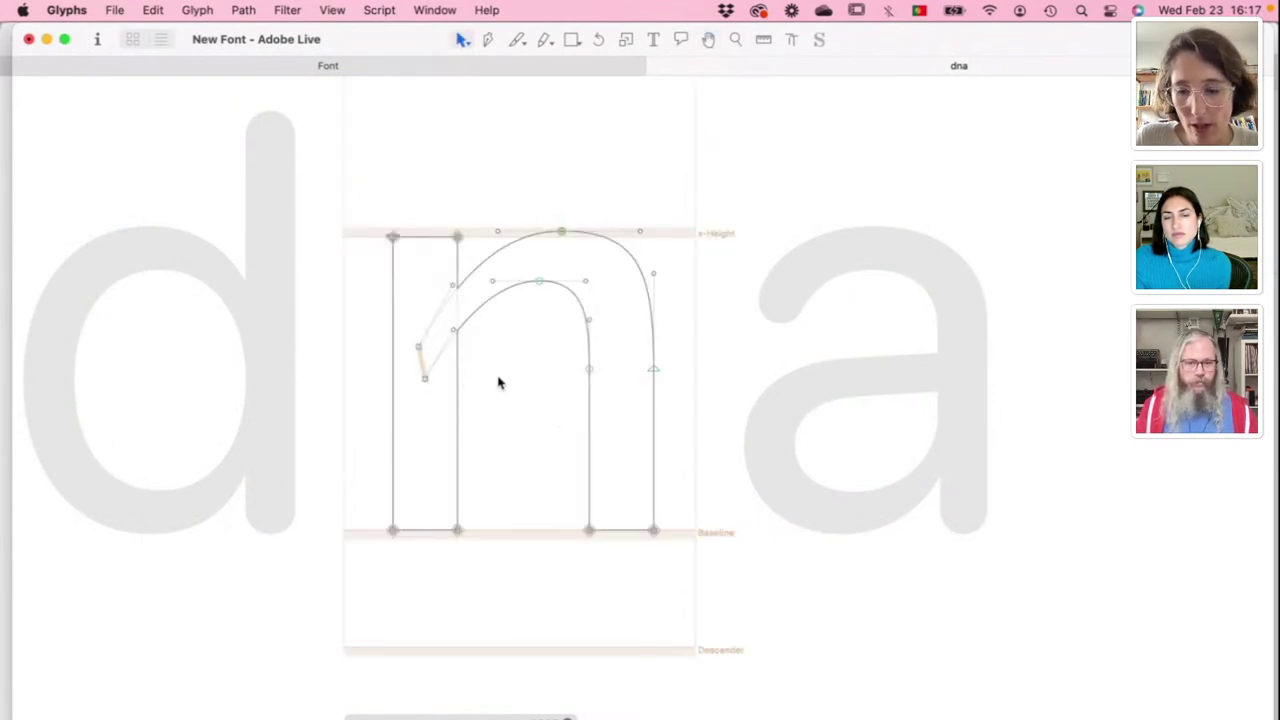
scroll(497, 381, down, 2)
Step: Paste a copy of the n's left stem into the d and move it right
double_click(328, 370)
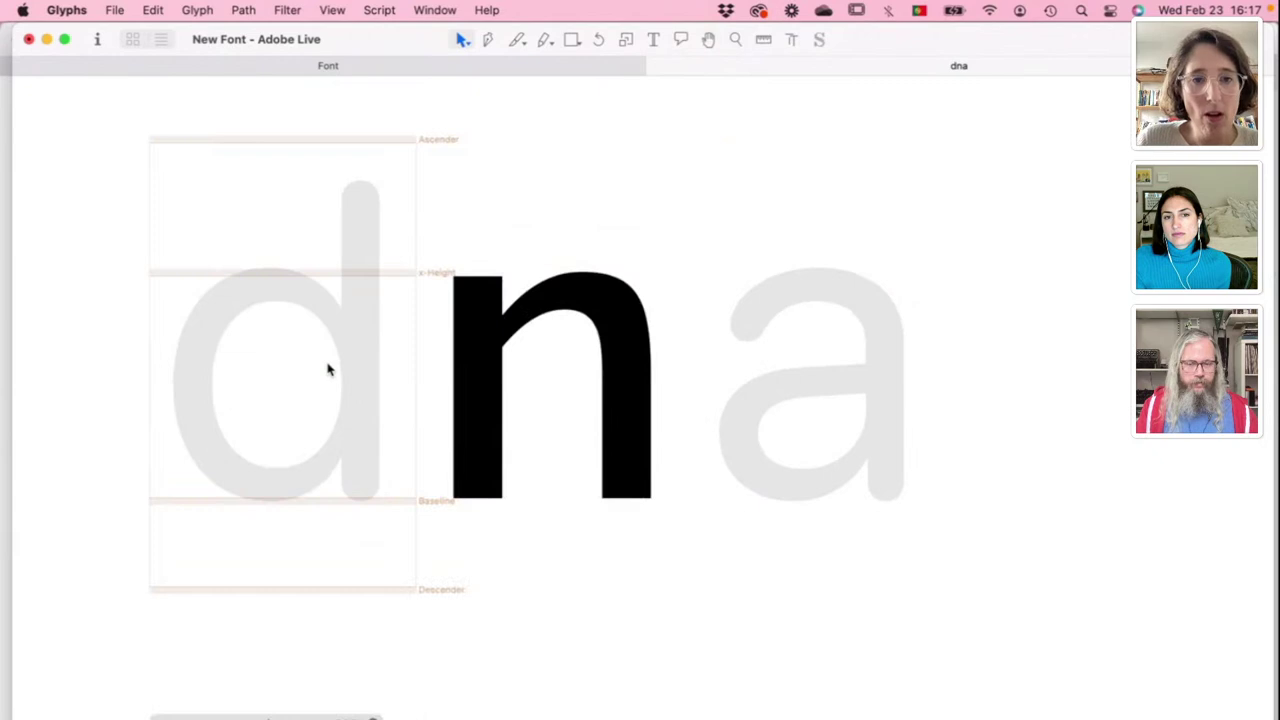
double_click(454, 390)
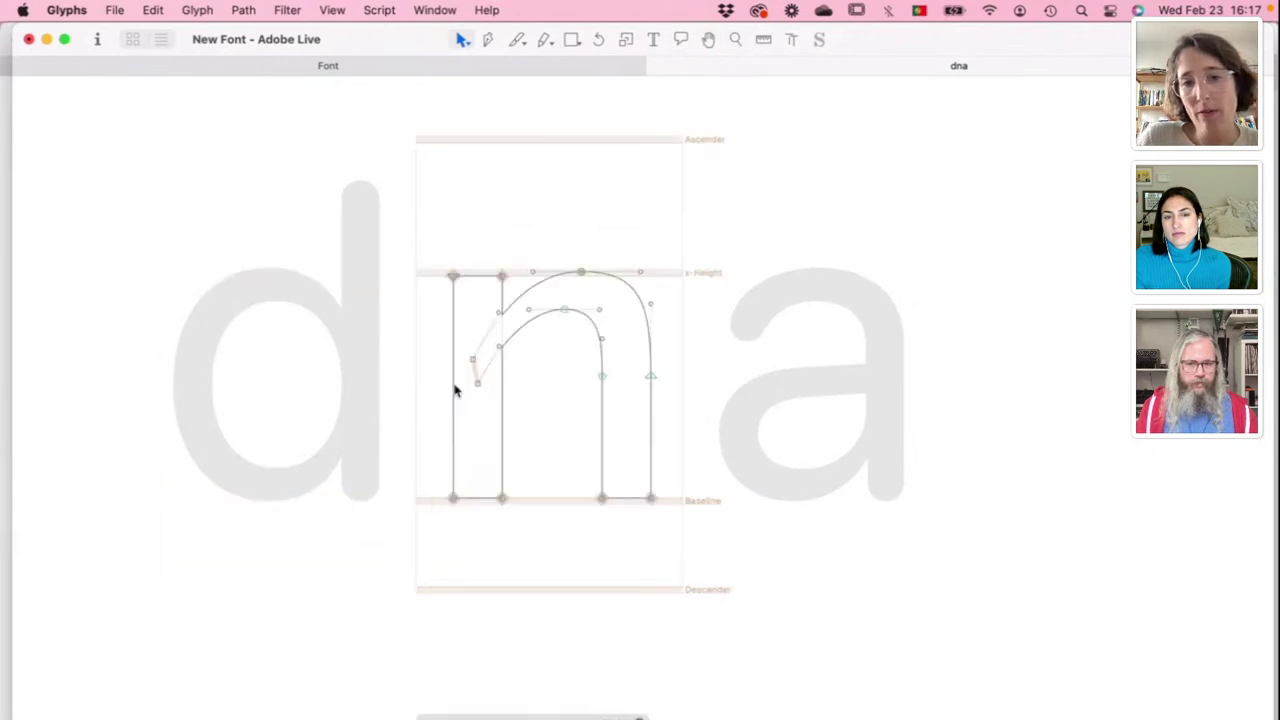
double_click(500, 411)
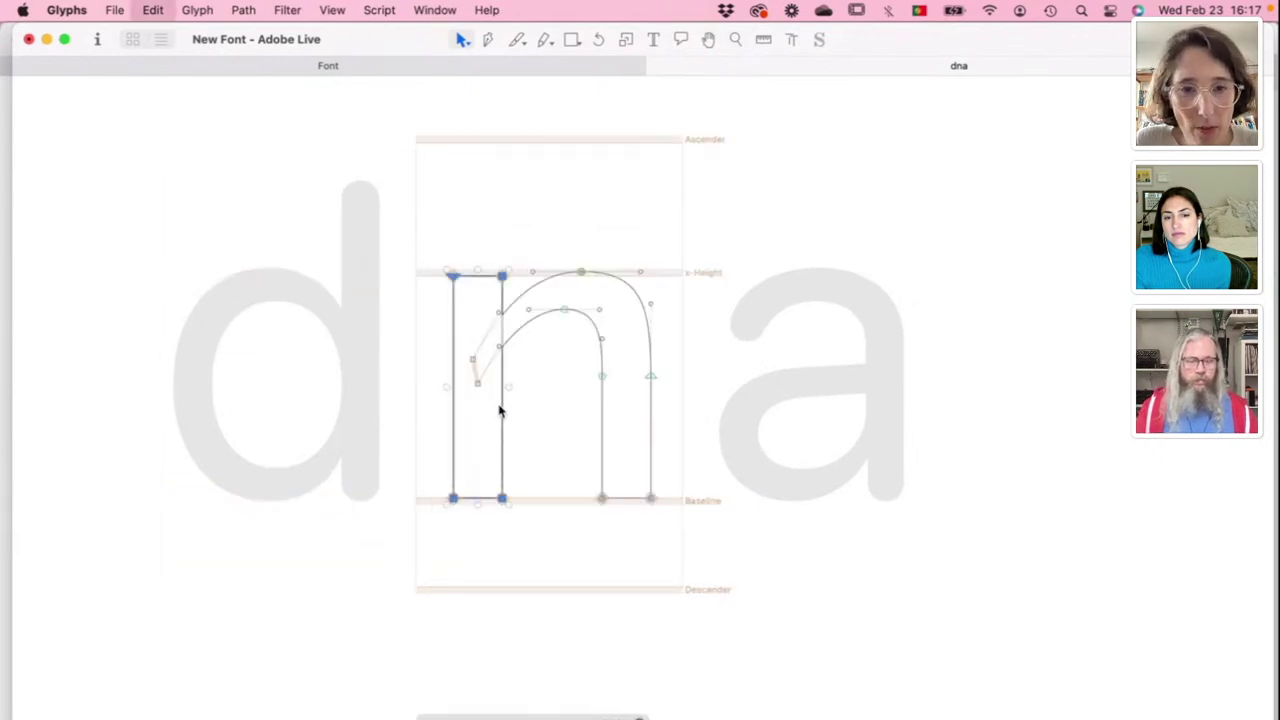
double_click(312, 428)
key(super+v)
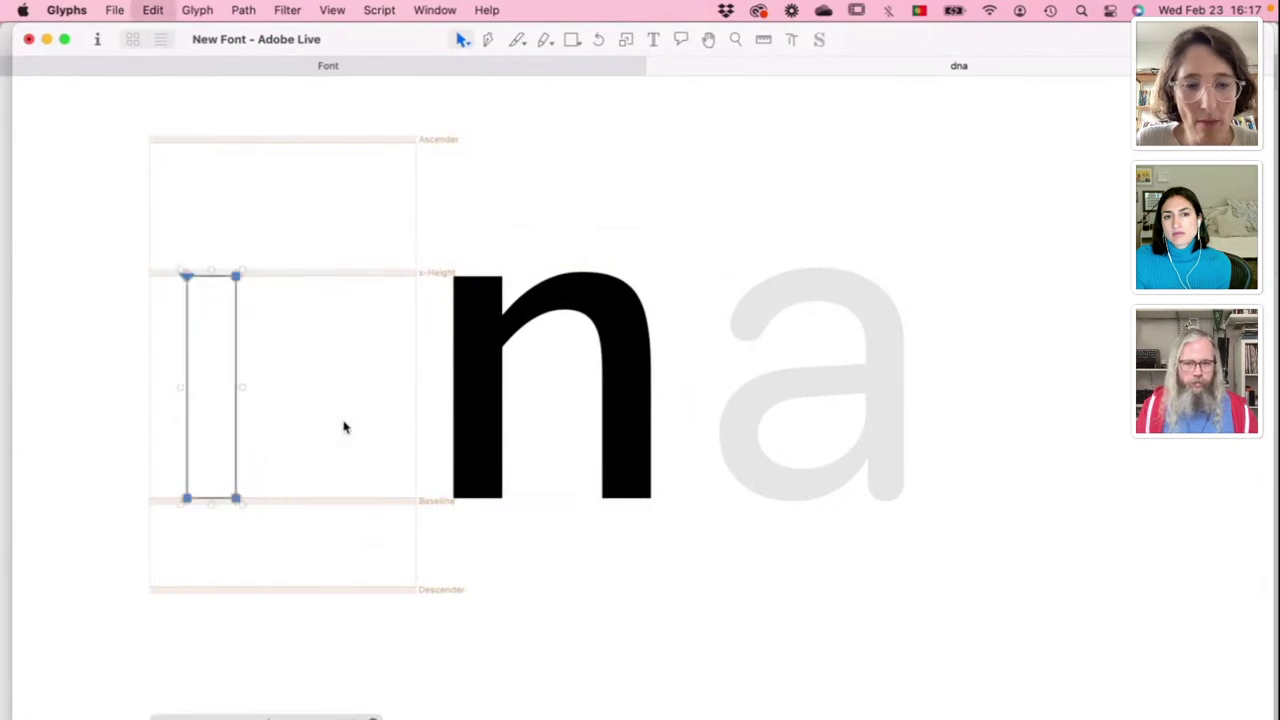
drag(237, 434, 389, 436)
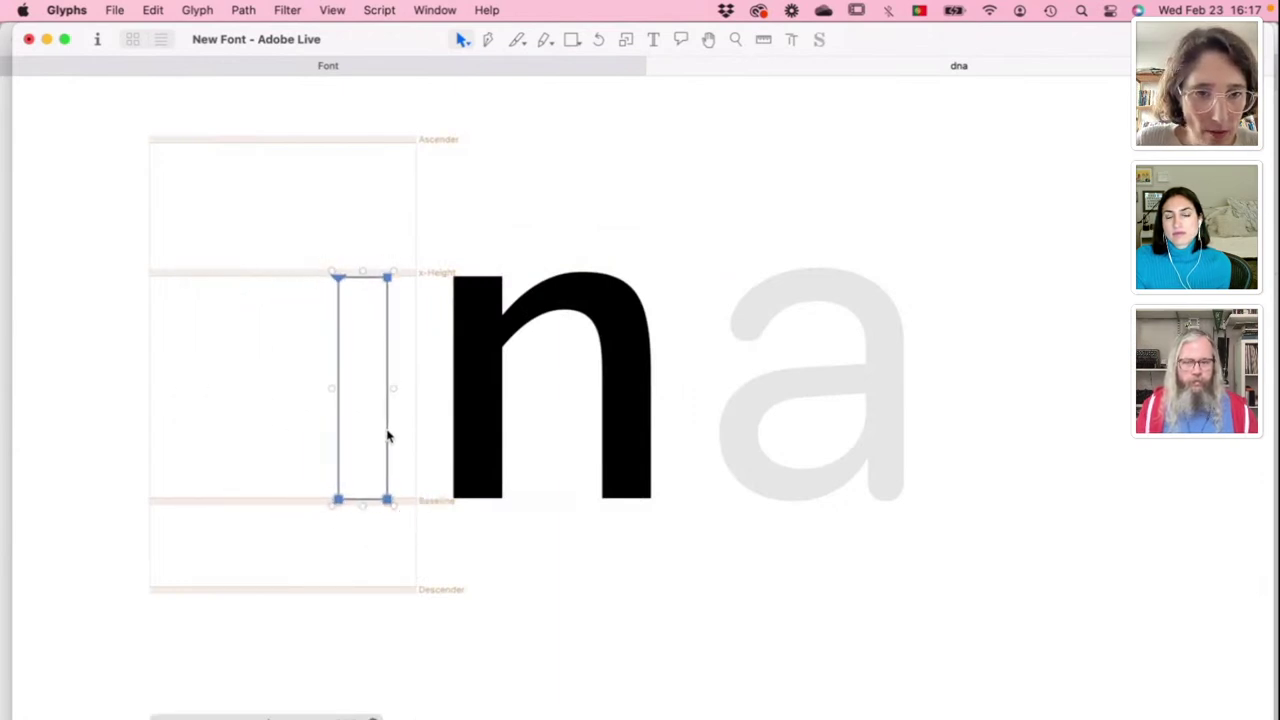
click(289, 420)
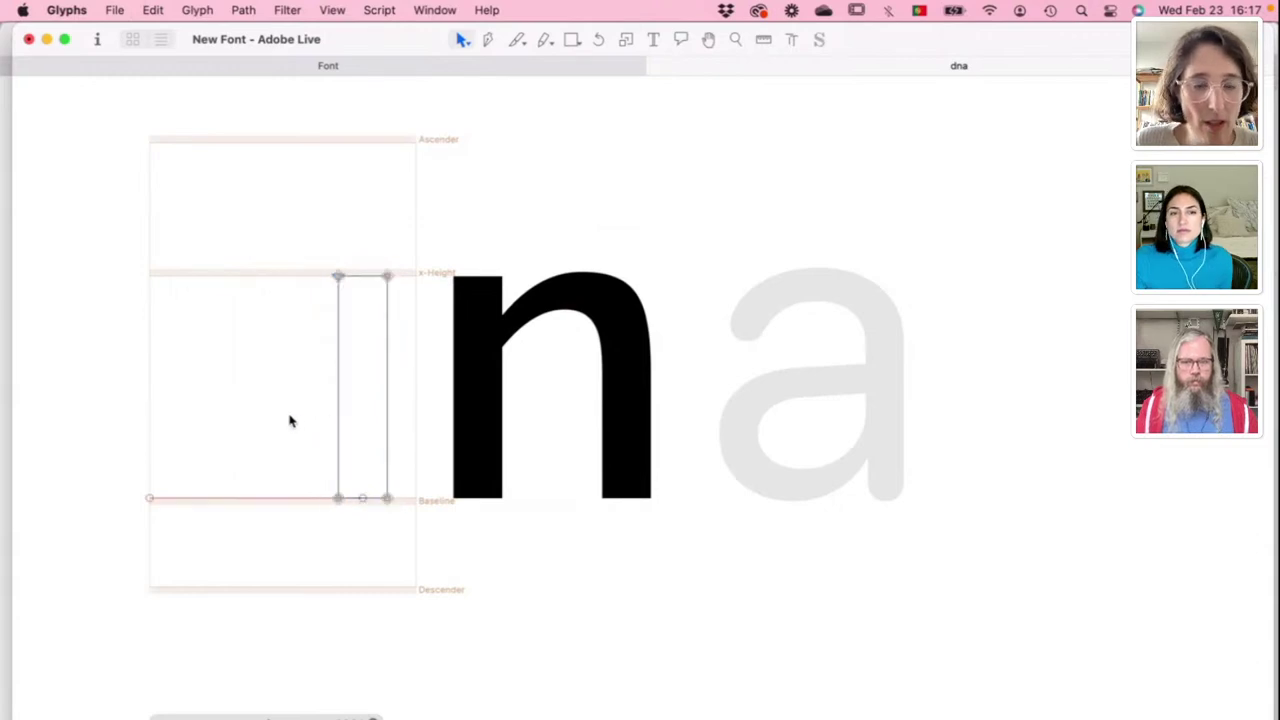
Step: Raise the d stem's top nodes to the ascender, then select the n's arch contour for copying
drag(300, 231, 366, 146)
click(263, 274)
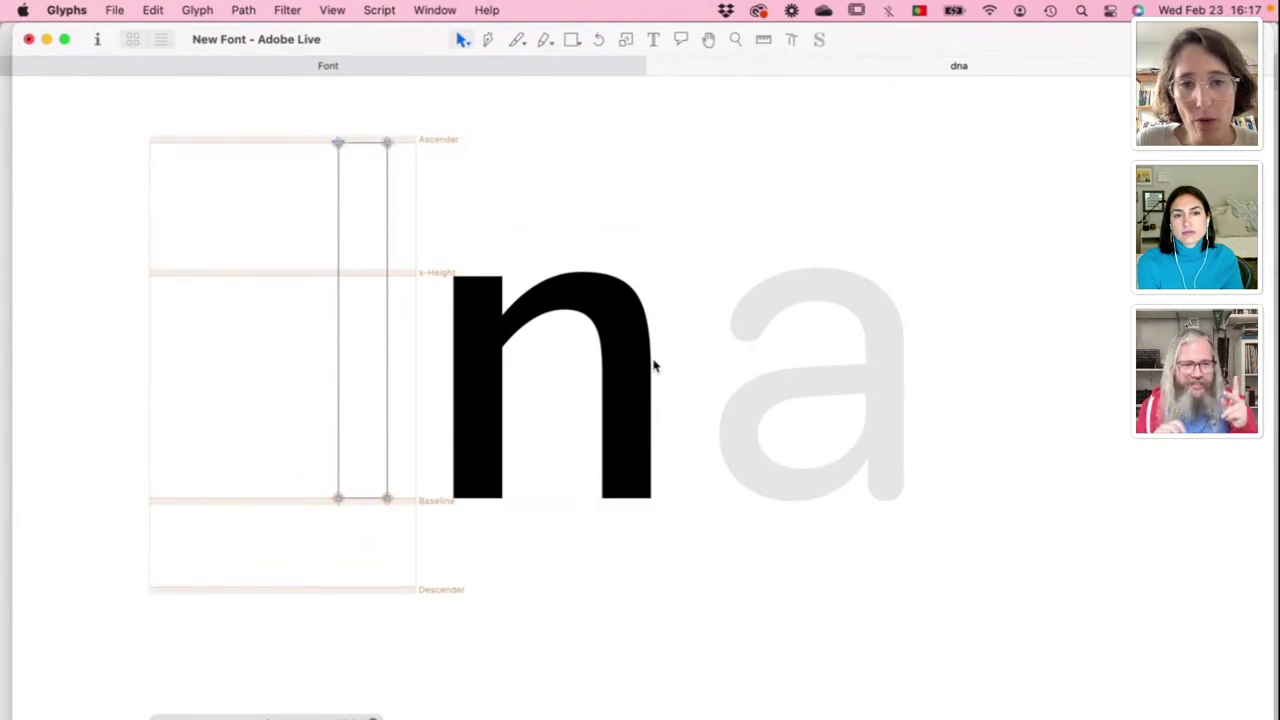
double_click(552, 364)
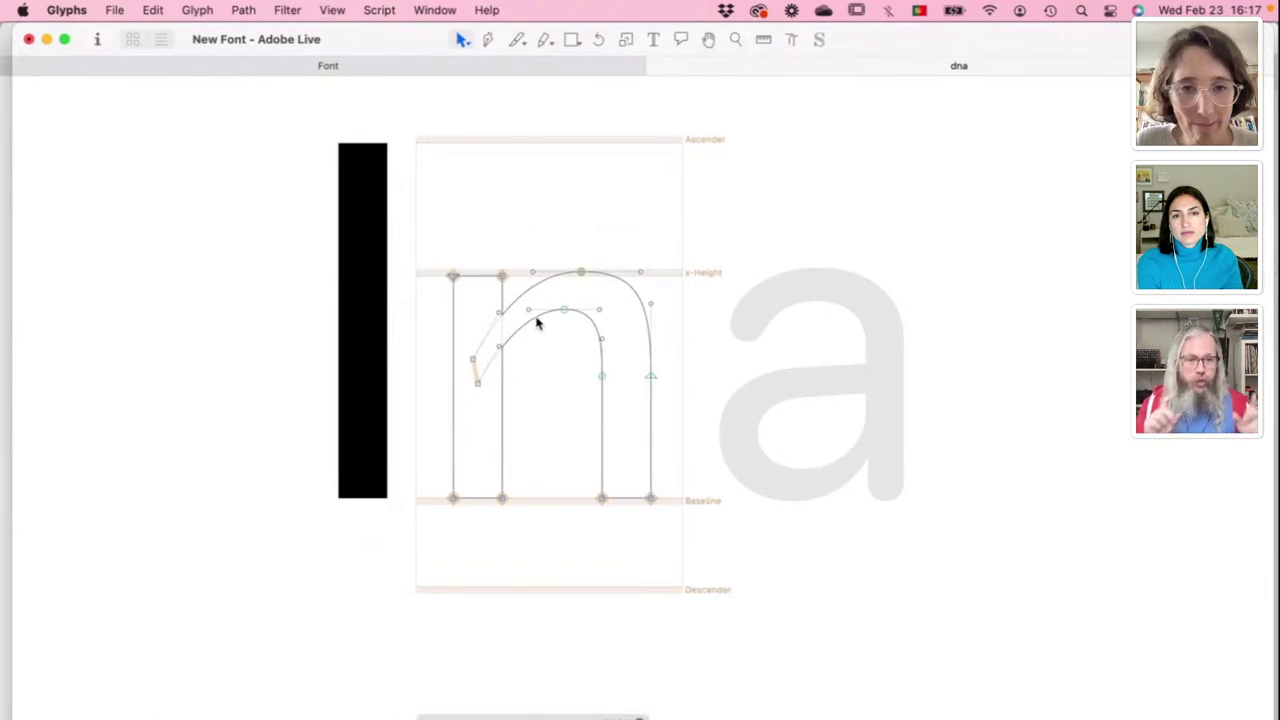
double_click(537, 323)
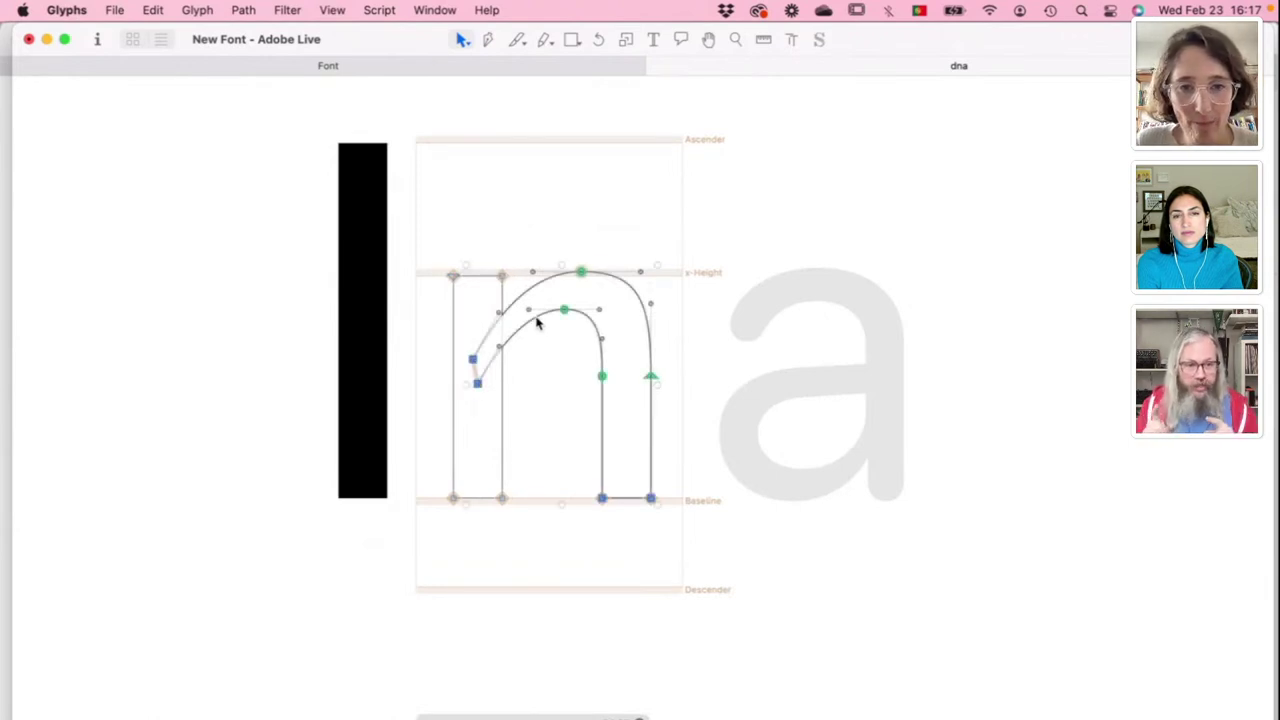
click(325, 380)
double_click(325, 380)
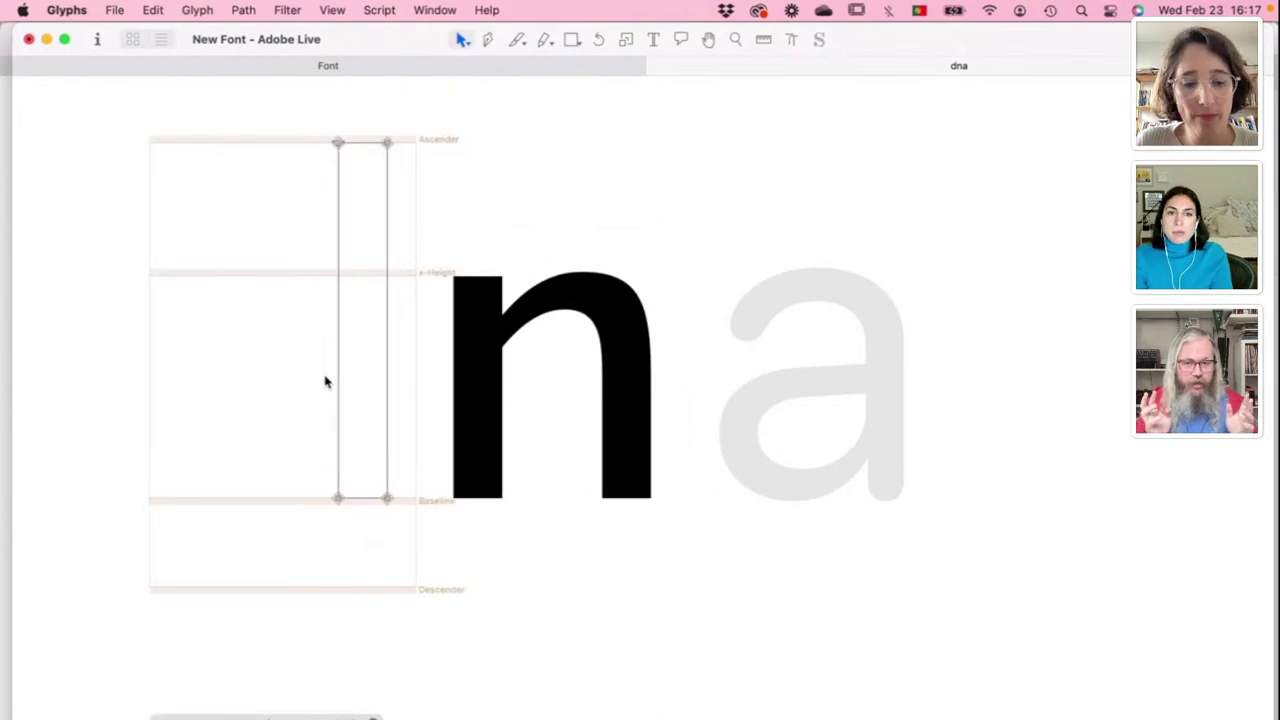
Step: Paste the n's arch into the d, flip it horizontally and vertically, and lower it onto the baseline
key(super+v)
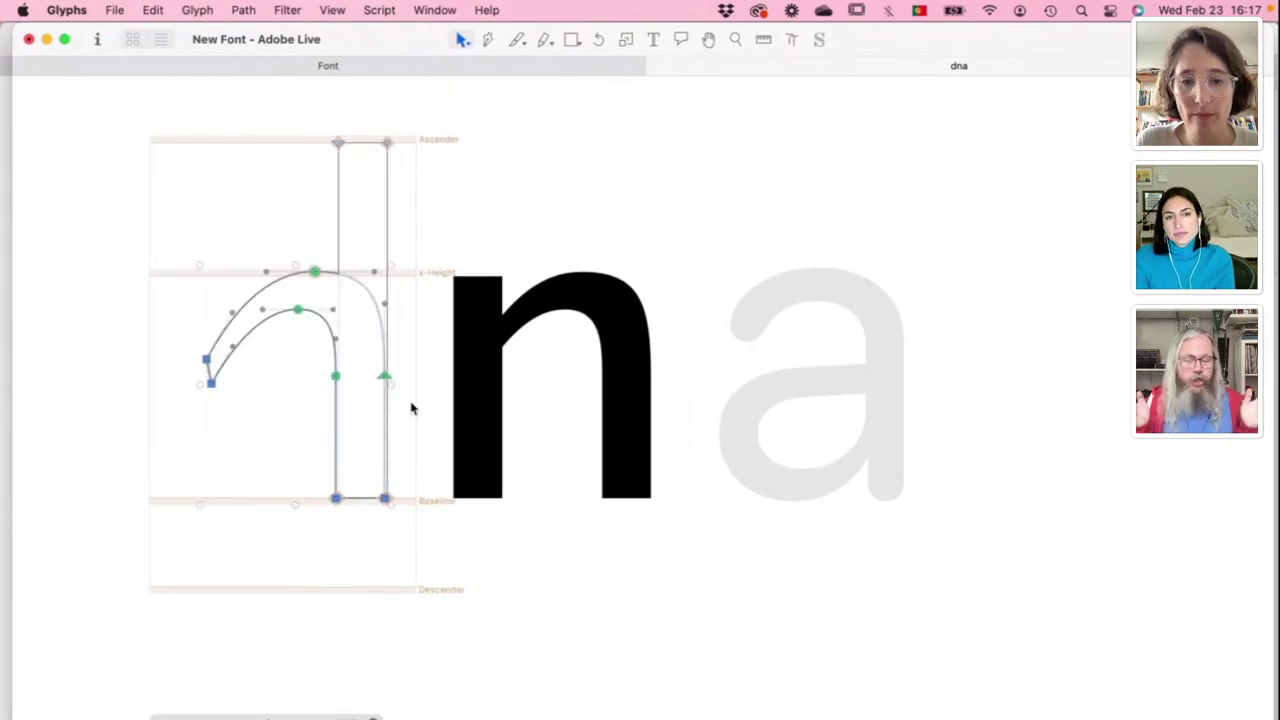
key(super+alt+p)
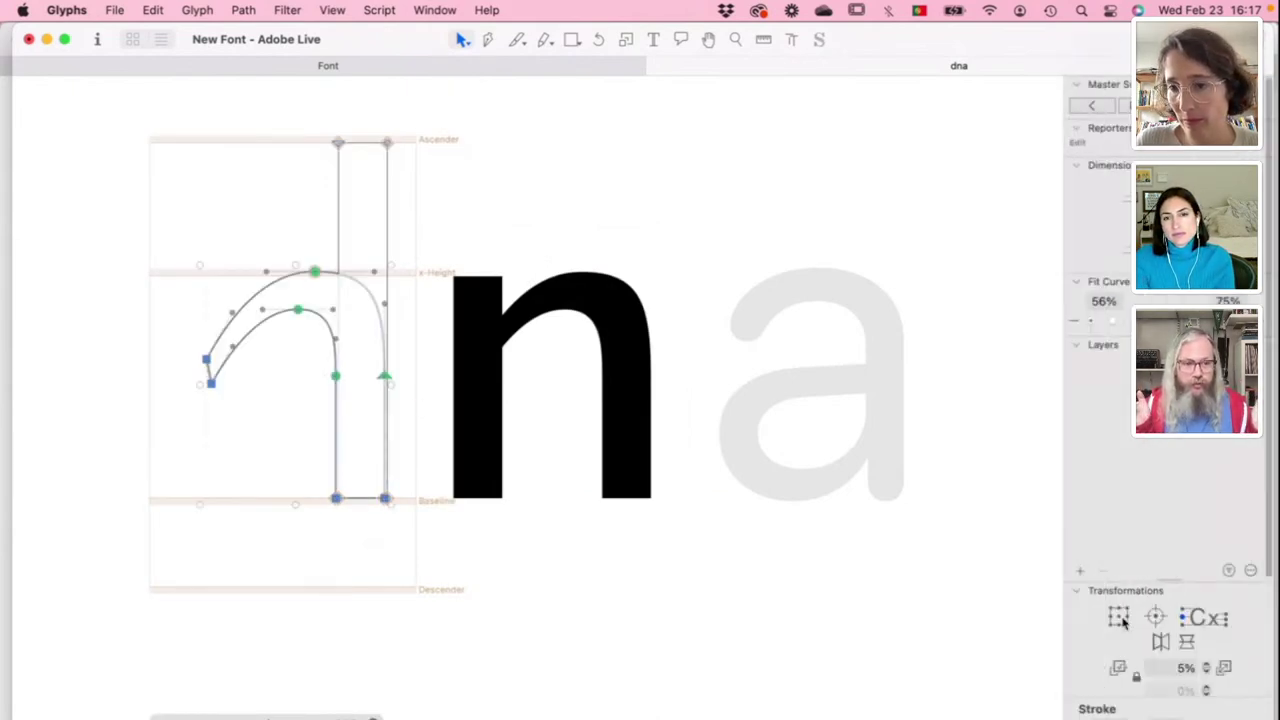
click(1160, 643)
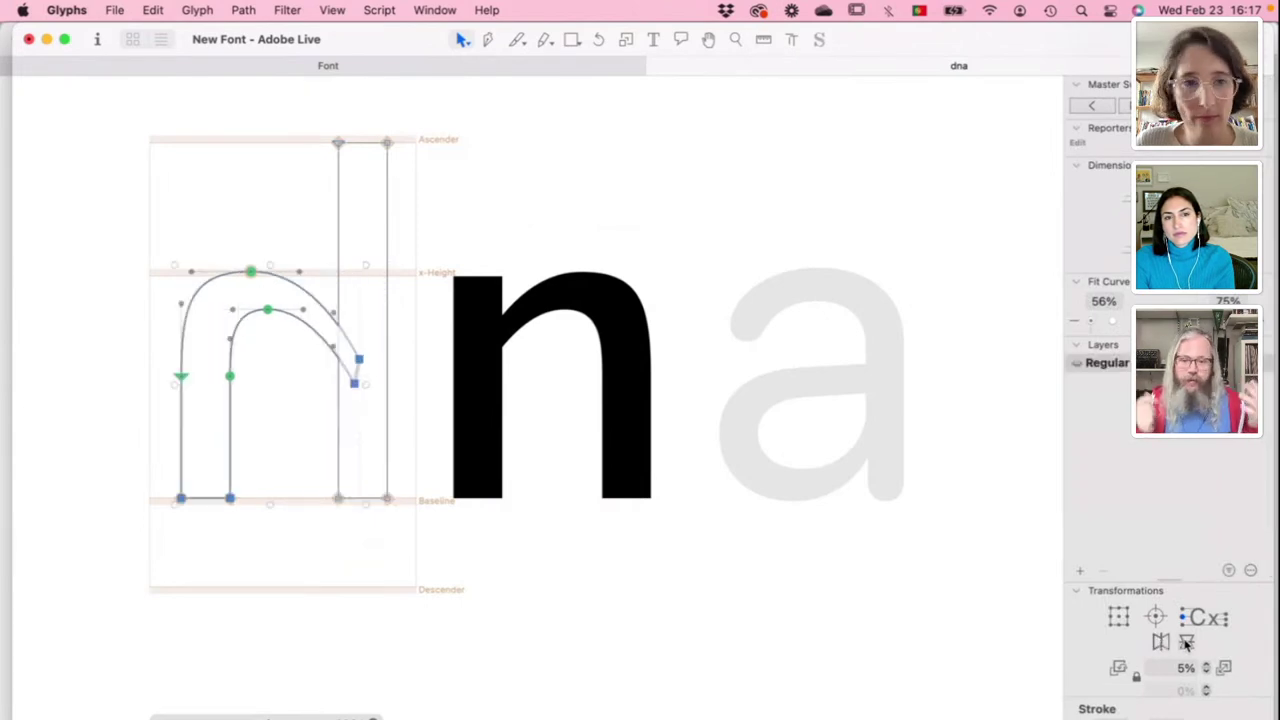
click(1186, 643)
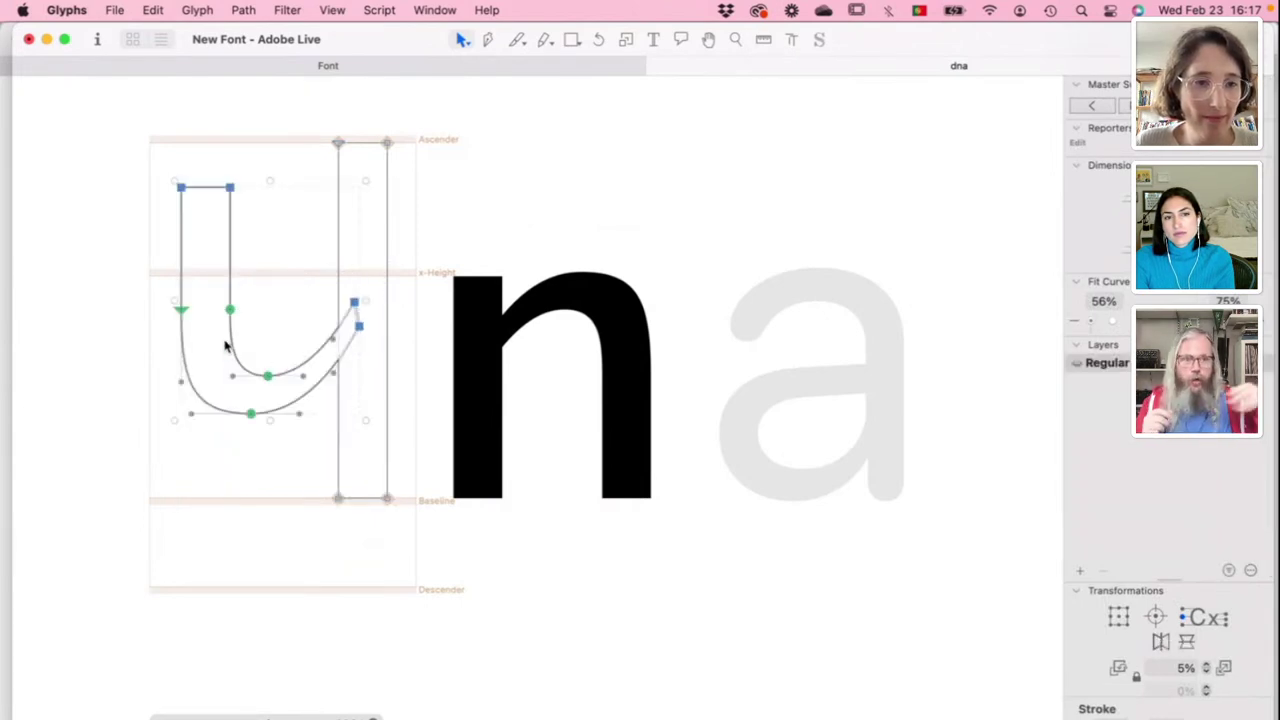
drag(231, 287, 229, 374)
click(257, 360)
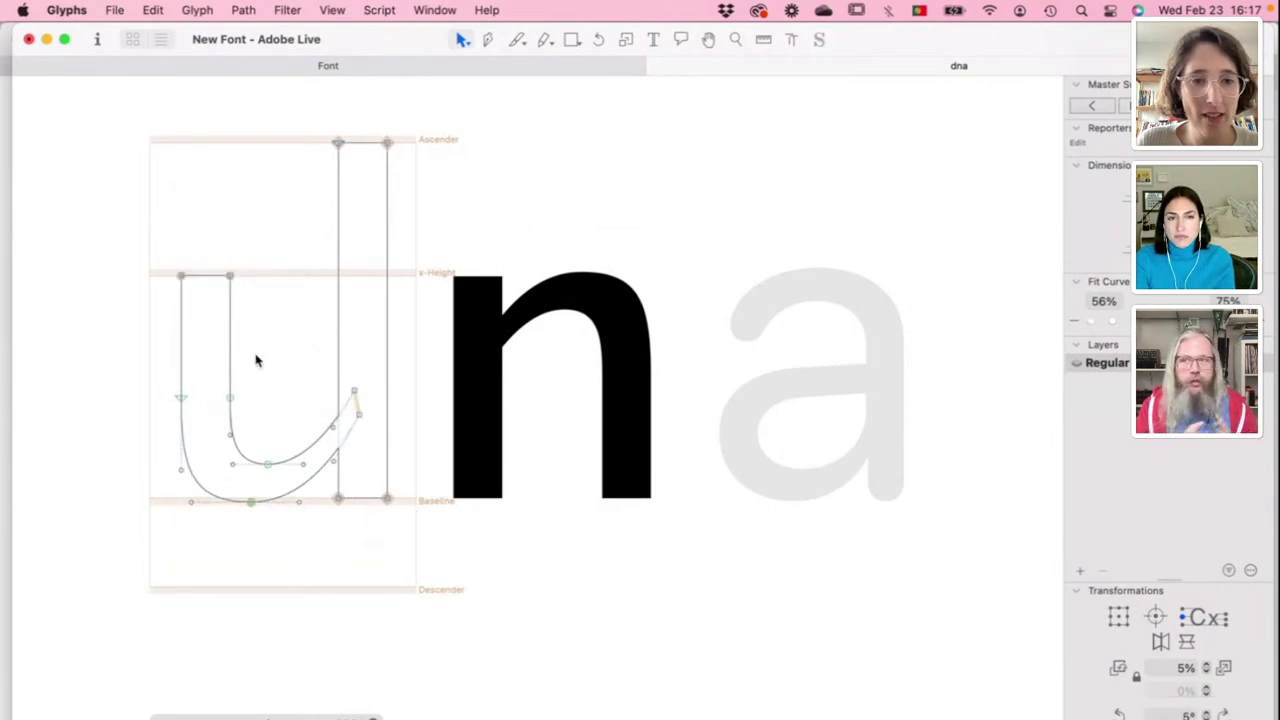
Step: Delete the flipped arch's top-left corner nodes, leaving open curve ends below the x-height
drag(161, 256, 237, 334)
key(super+minus)
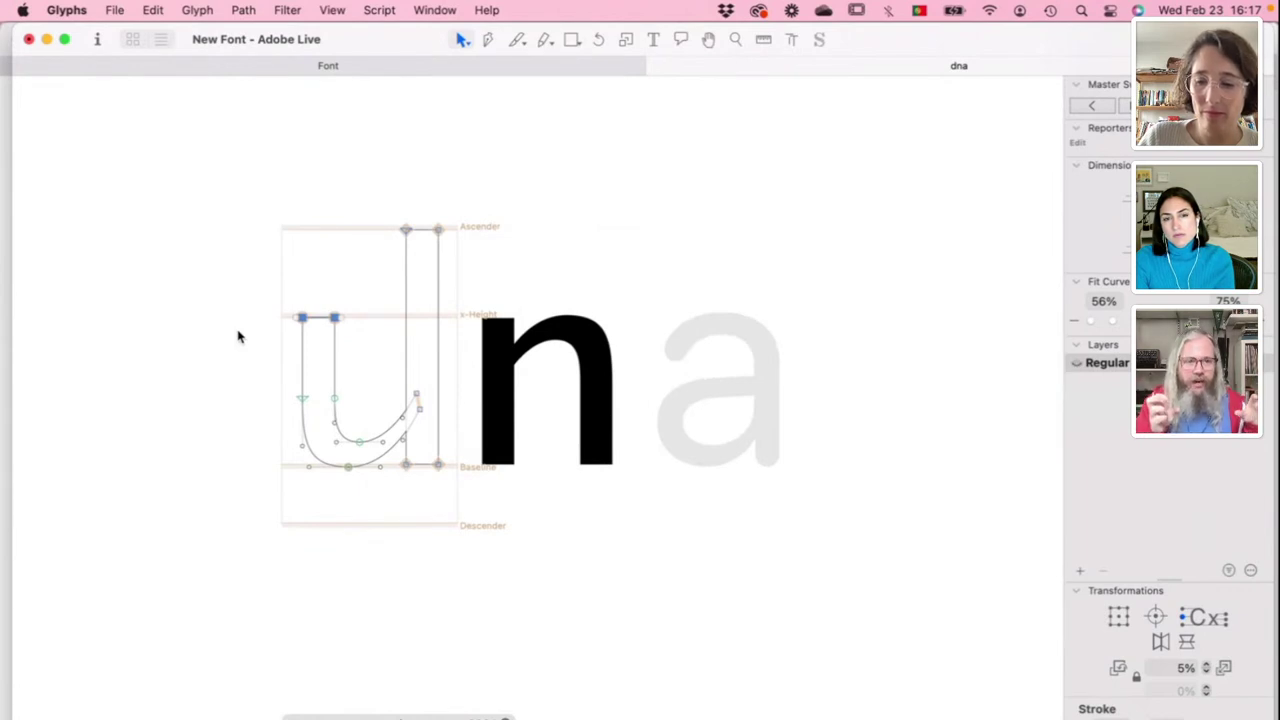
key(Tab)
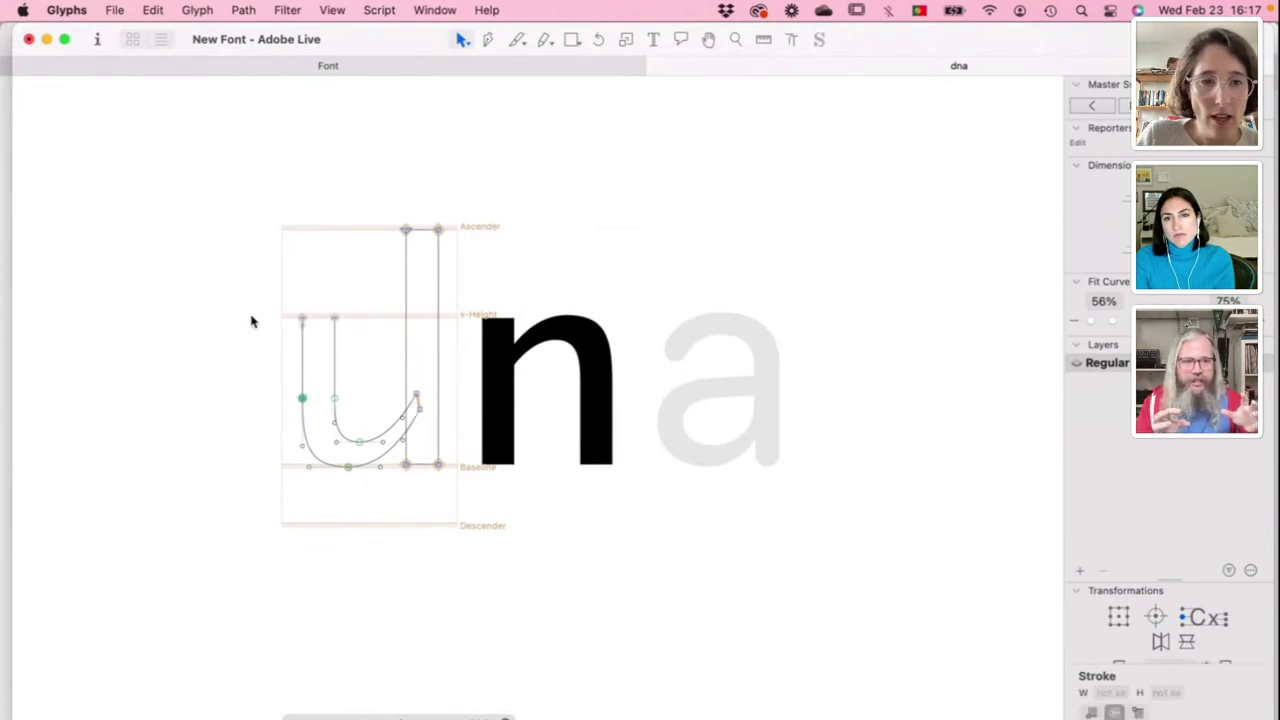
drag(257, 309, 363, 363)
key(Delete)
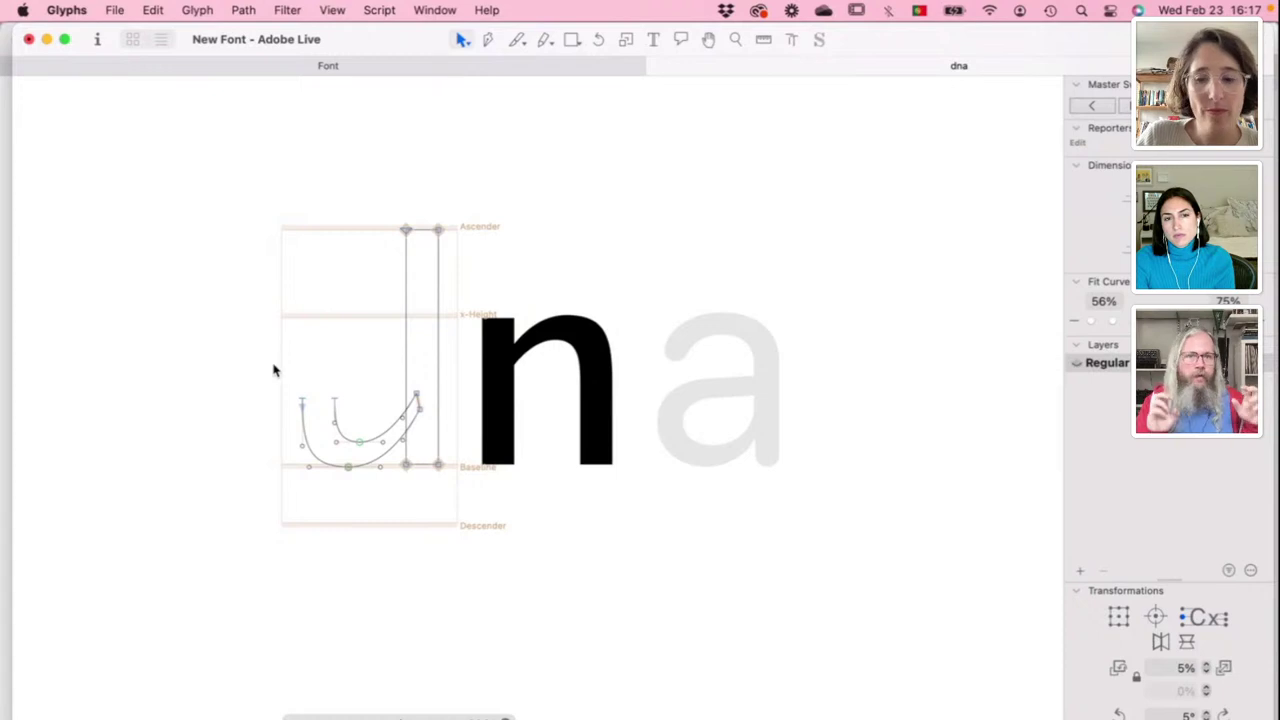
key(super+plus)
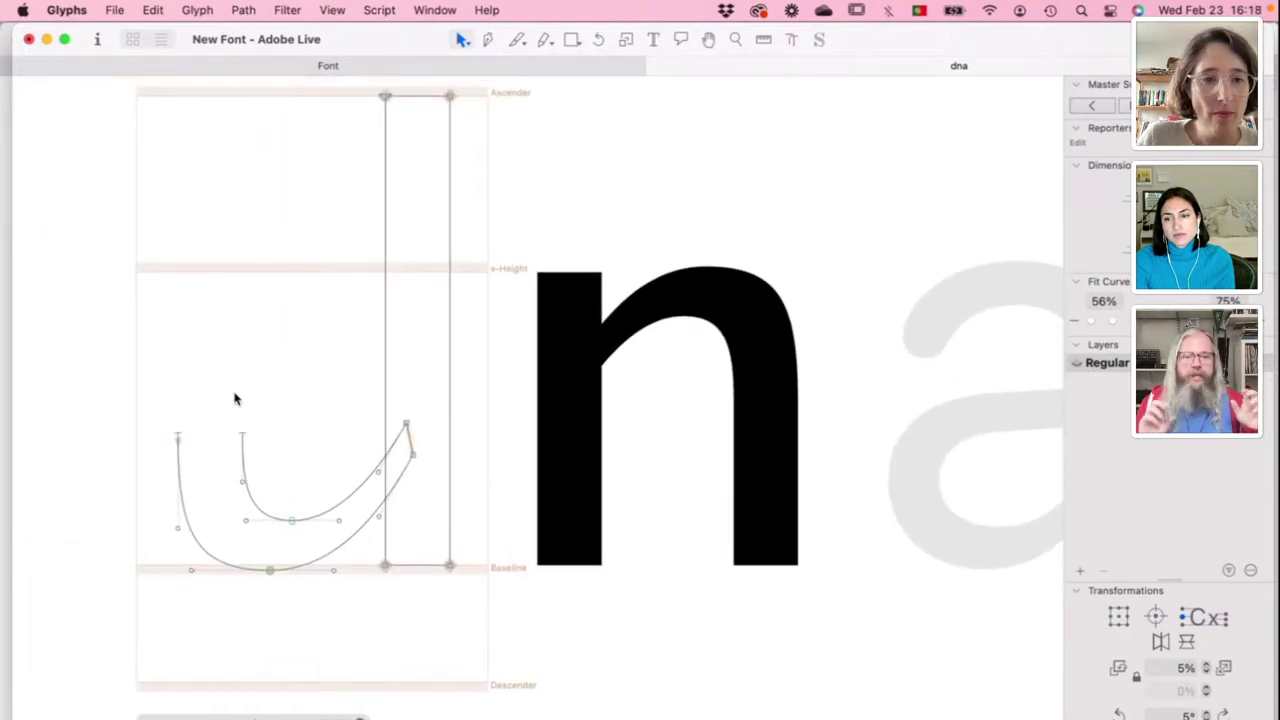
mouse_move(265, 409)
mouse_down()
mouse_move(157, 463)
mouse_move(171, 417)
mouse_up()
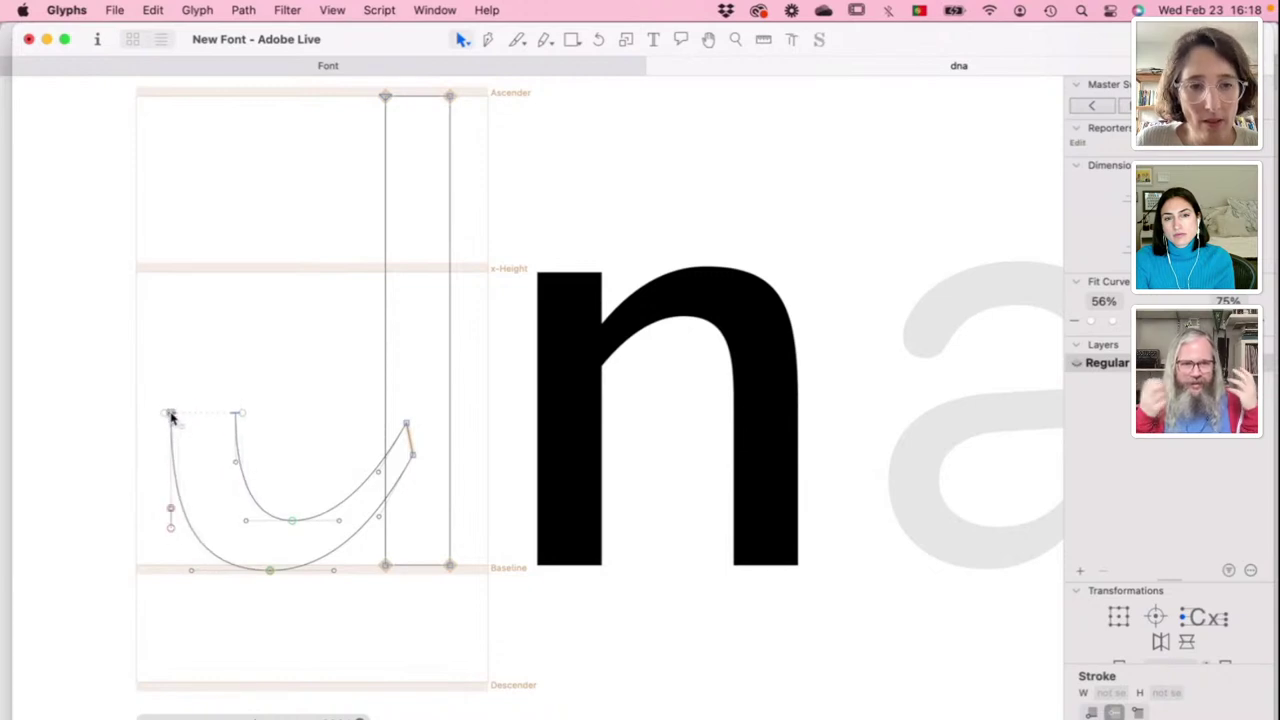
click(204, 365)
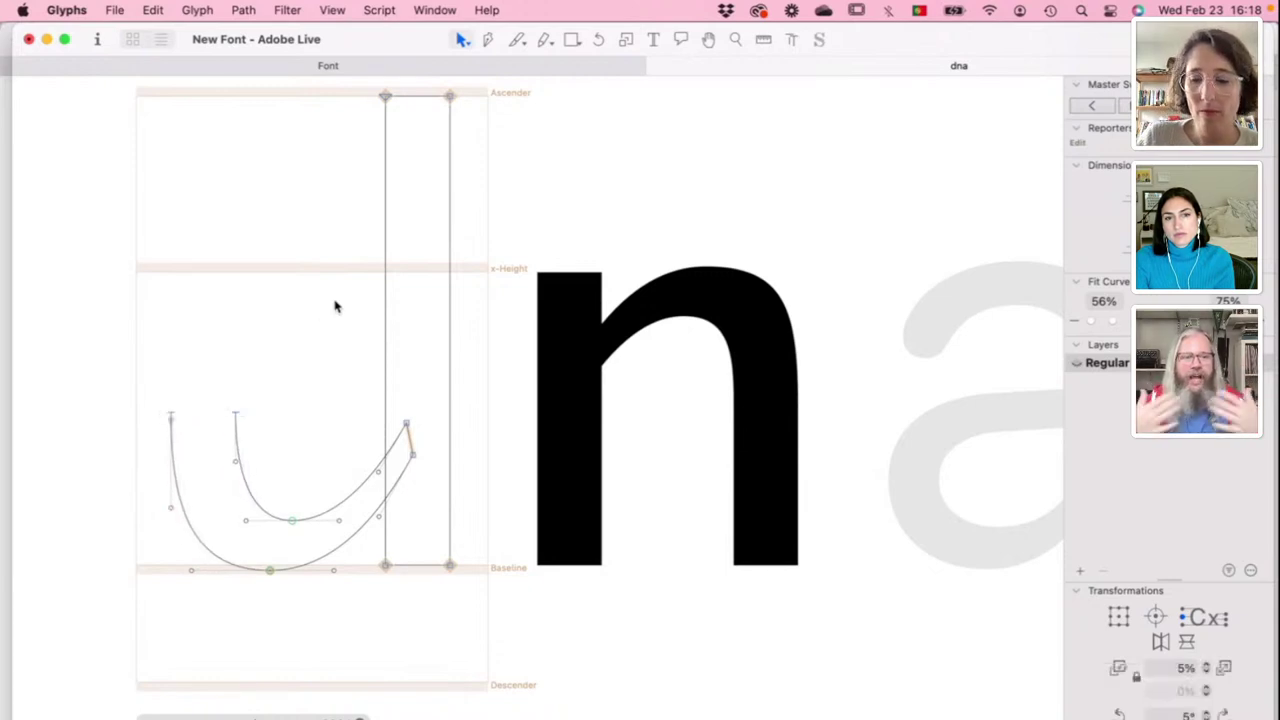
Step: Draw the d bowl's outer curve from the stem over the x-height and down the left side
key(p)
click(392, 319)
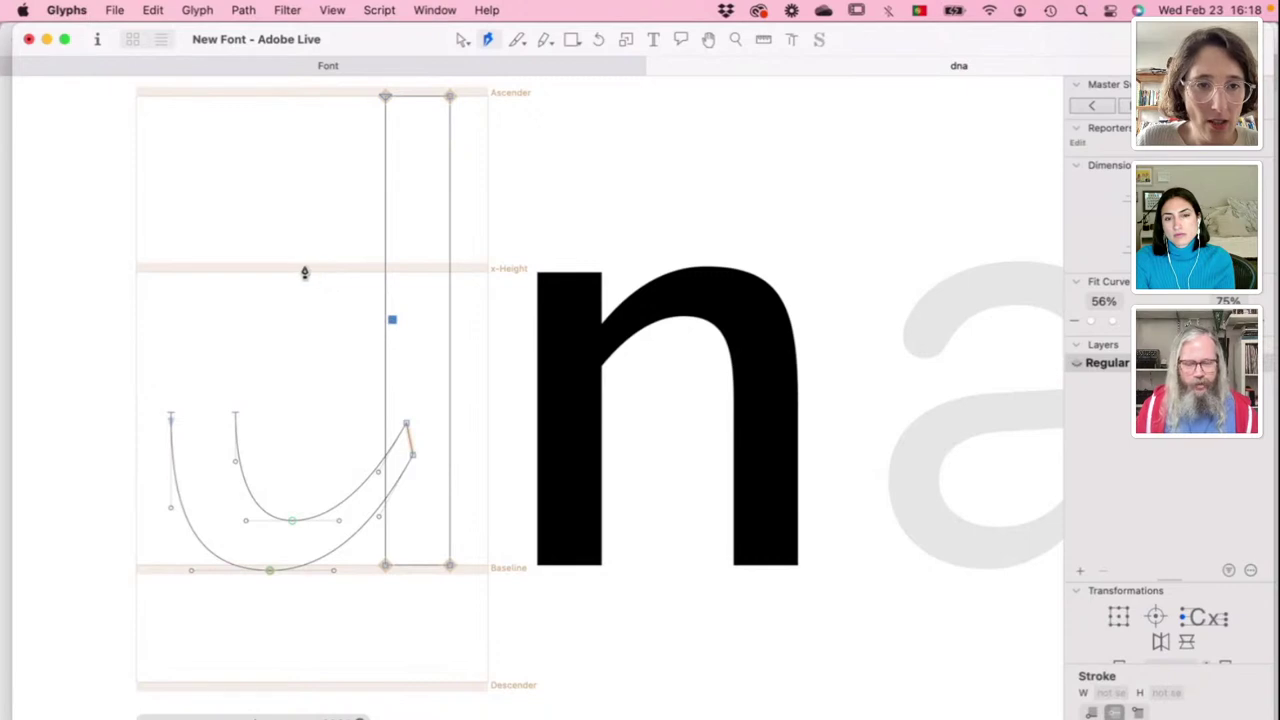
drag(305, 265, 277, 264)
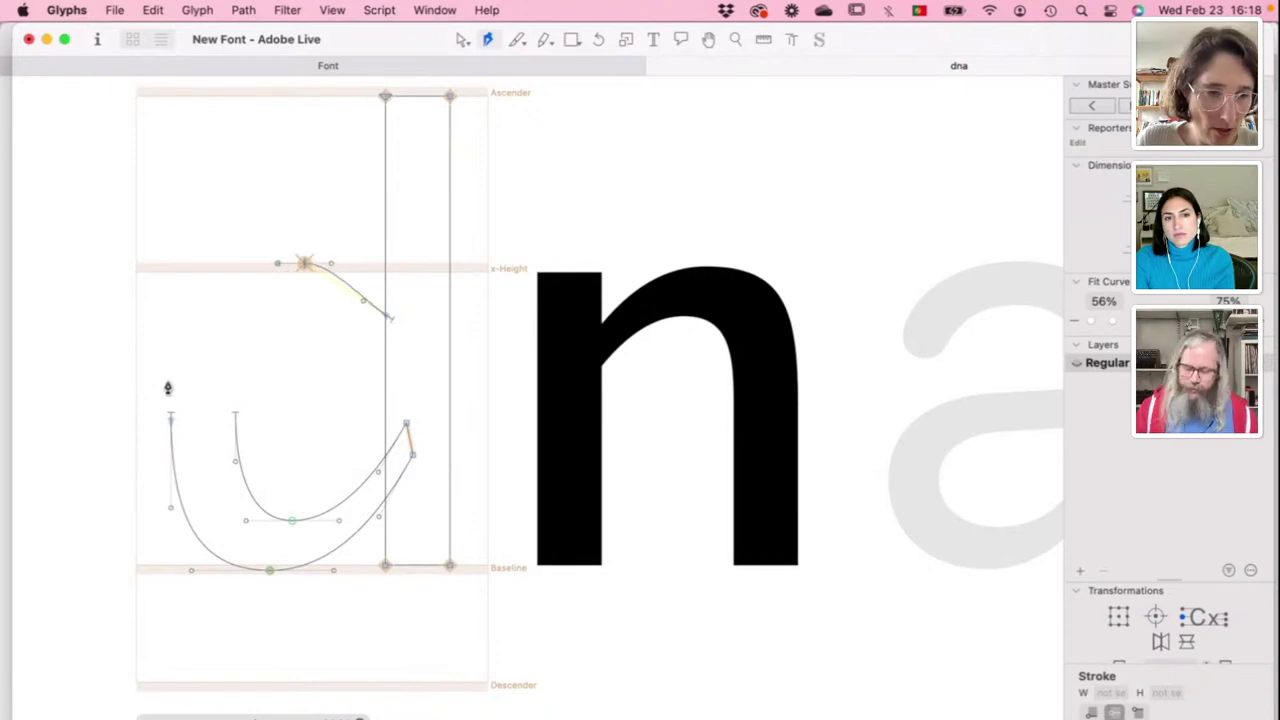
drag(164, 386, 163, 493)
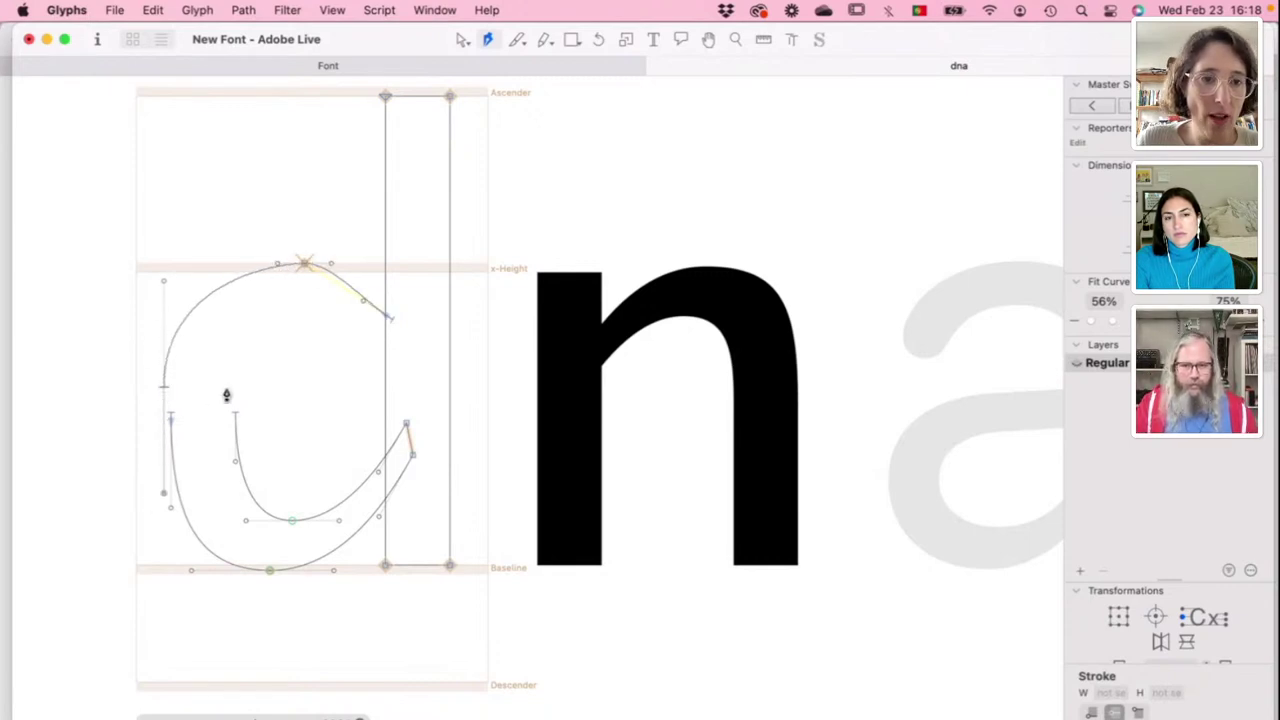
key(v)
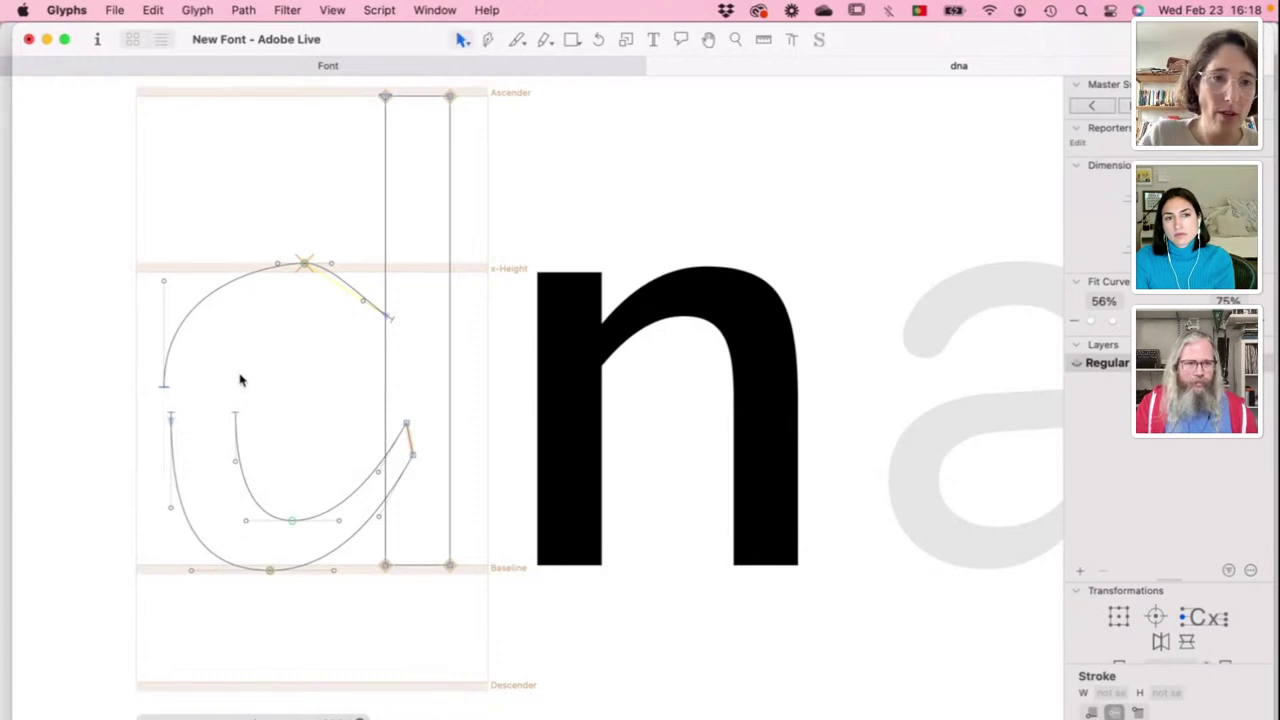
click(371, 286)
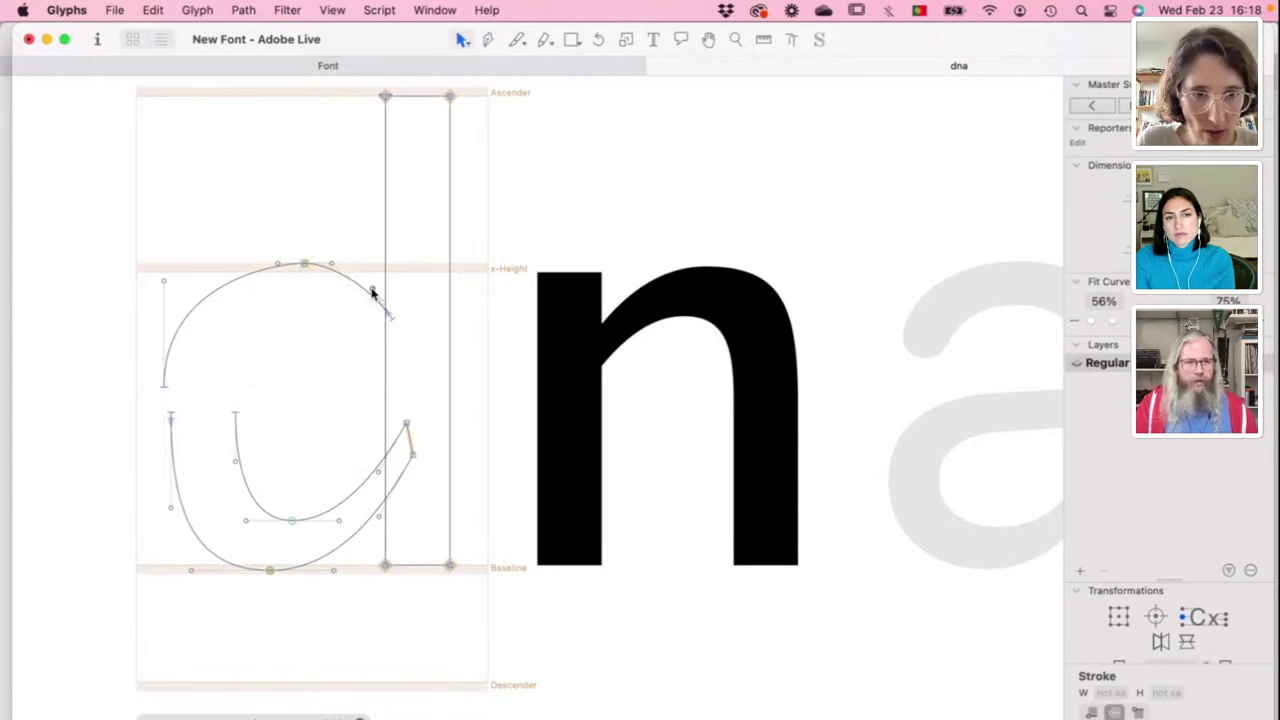
Step: Draw the inner counter curve, lower the outer bowl's left node, and preview the solid d
key(p)
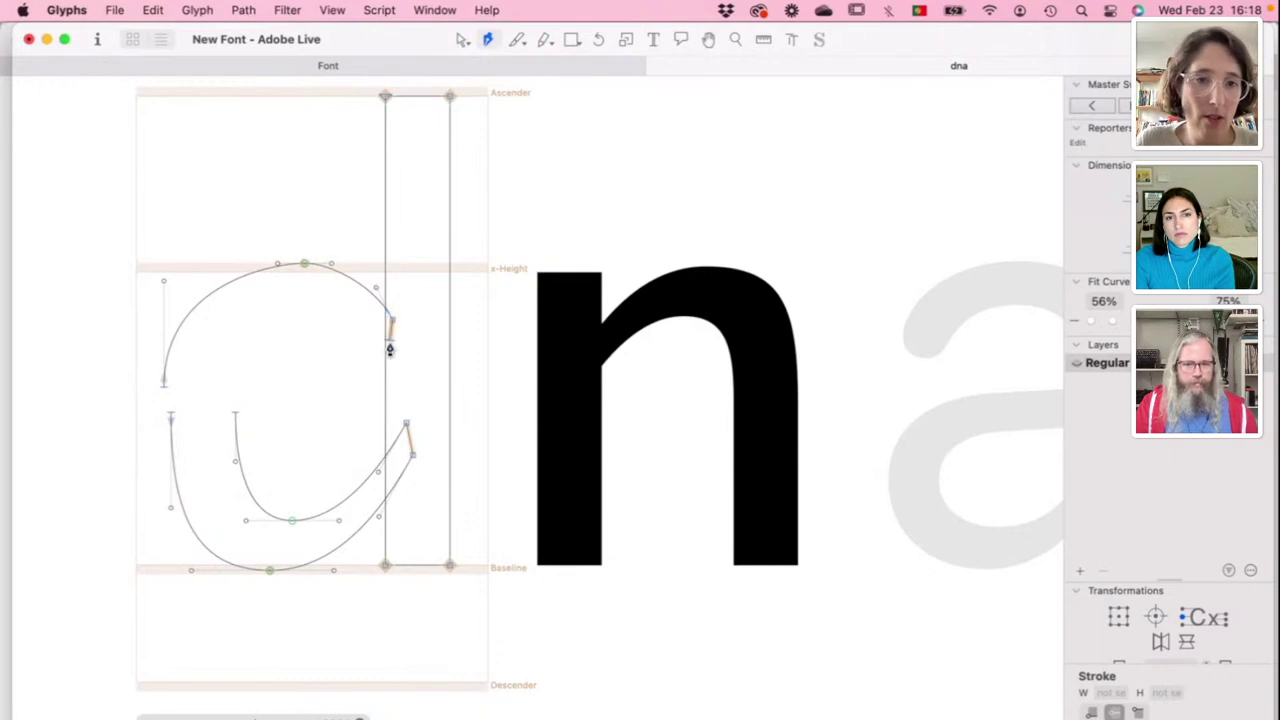
drag(300, 298, 245, 310)
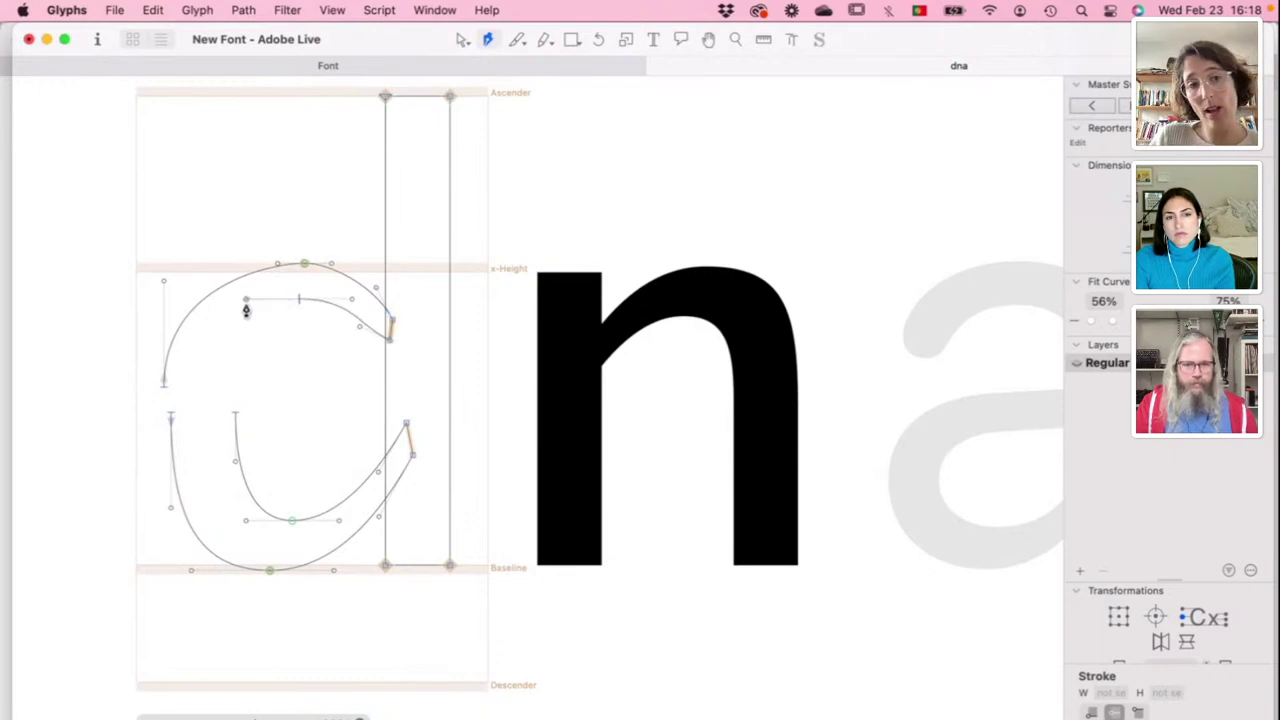
drag(236, 370, 237, 414)
key(v)
drag(166, 391, 171, 410)
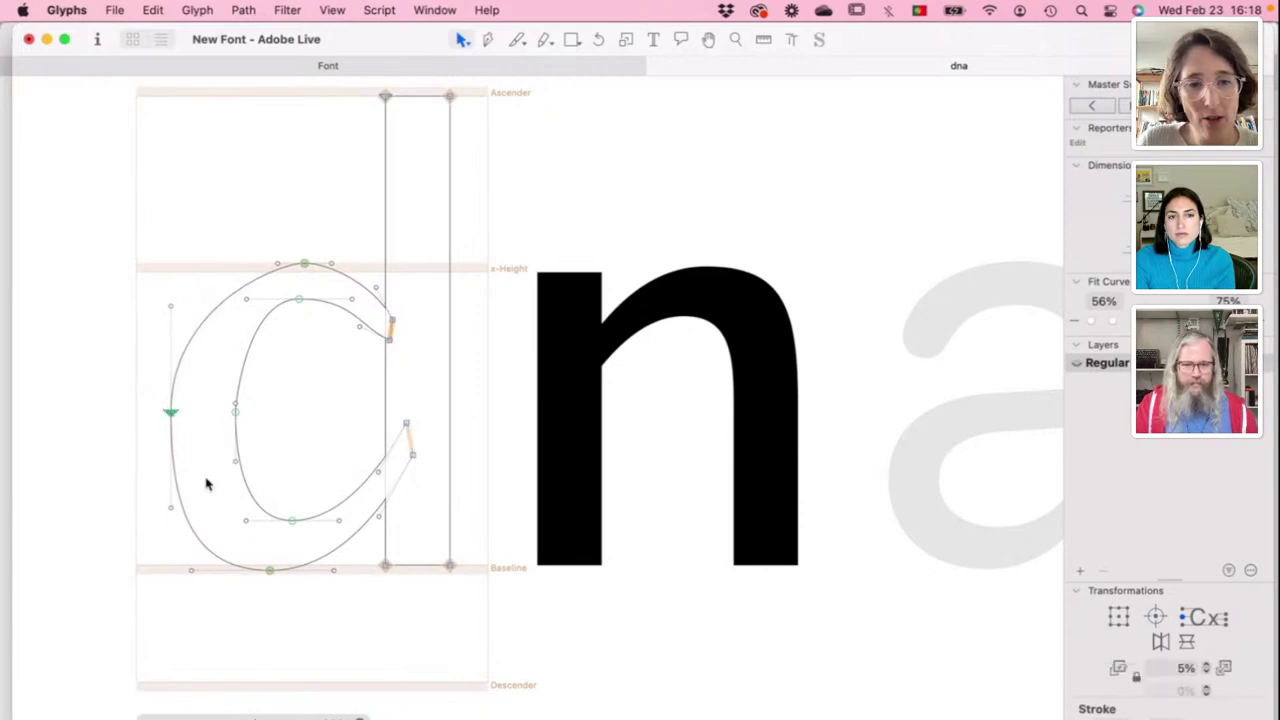
key(space)
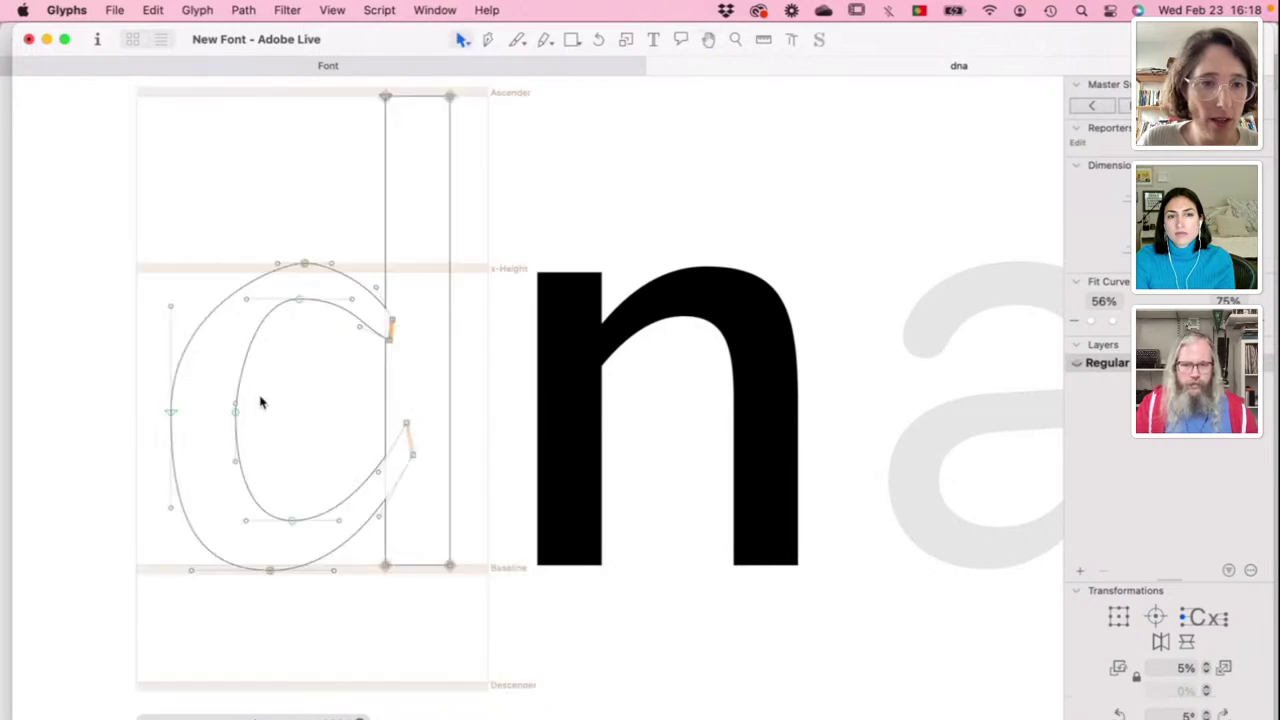
Step: Reshape the d's inner counter by moving its top node, left handle and stem-end node
click(266, 264)
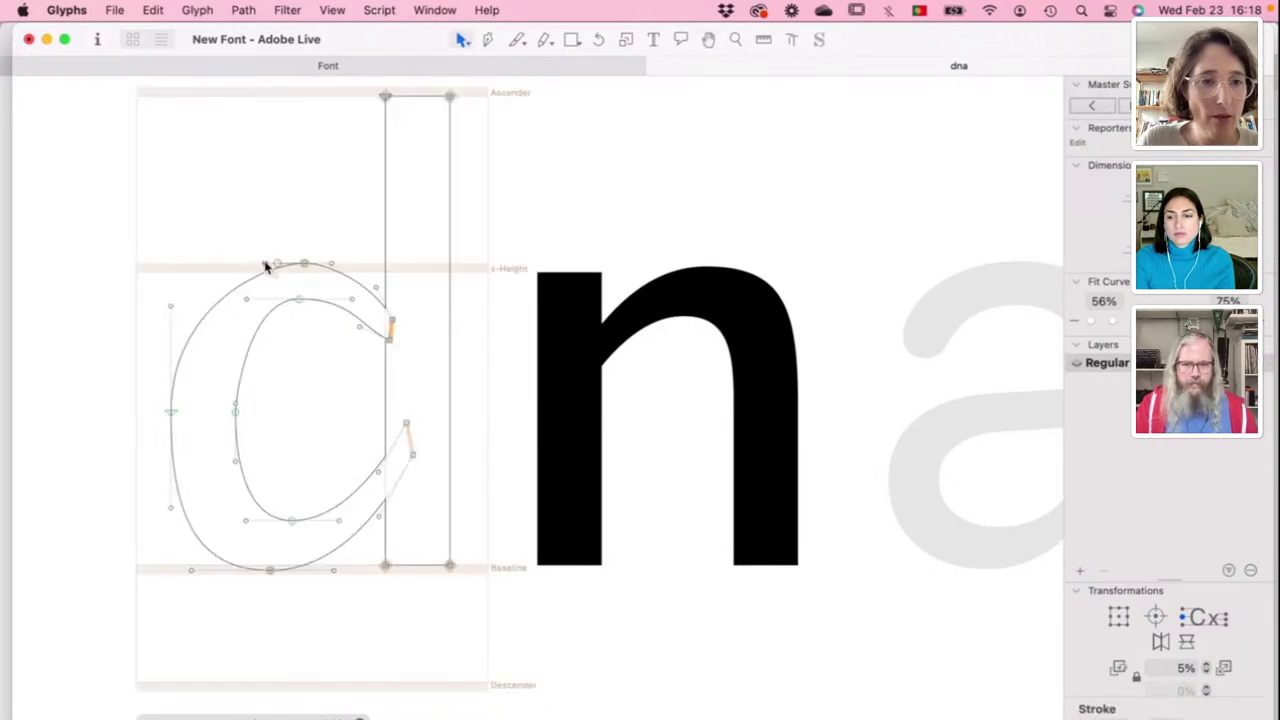
click(299, 300)
mouse_move(299, 300)
mouse_down()
mouse_move(310, 316)
mouse_move(299, 317)
mouse_up()
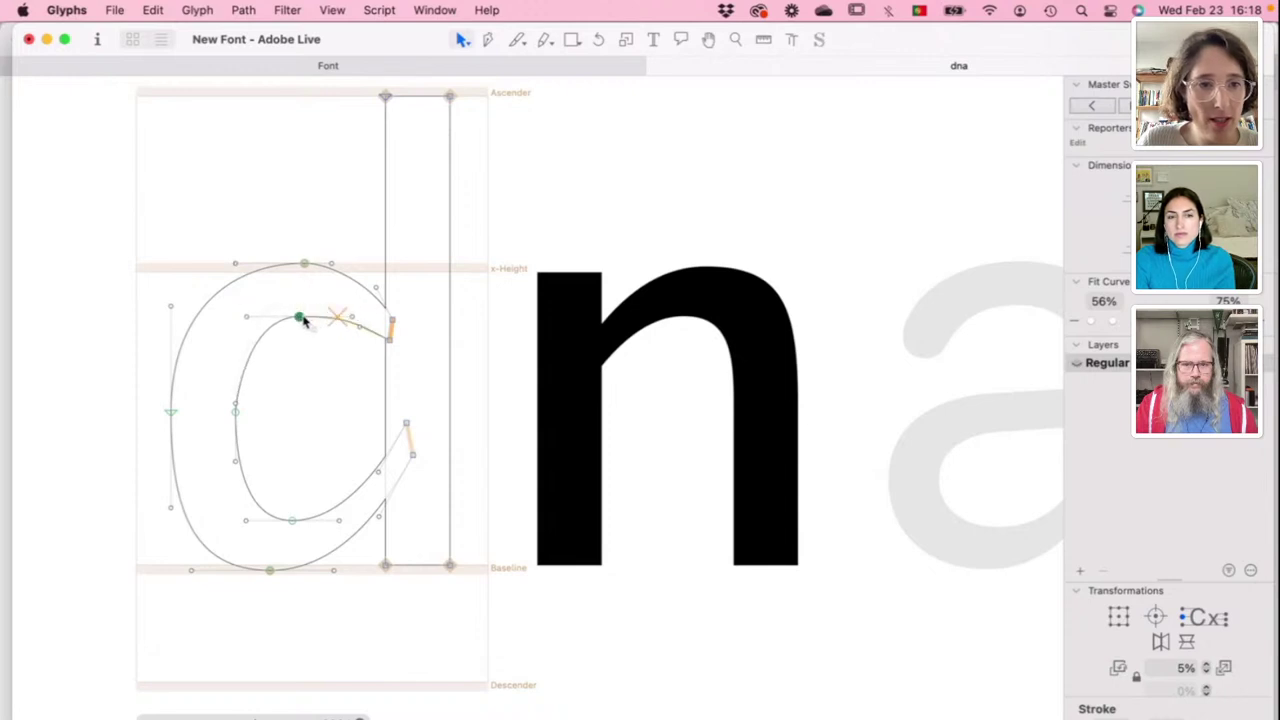
drag(236, 402, 235, 360)
drag(388, 345, 392, 359)
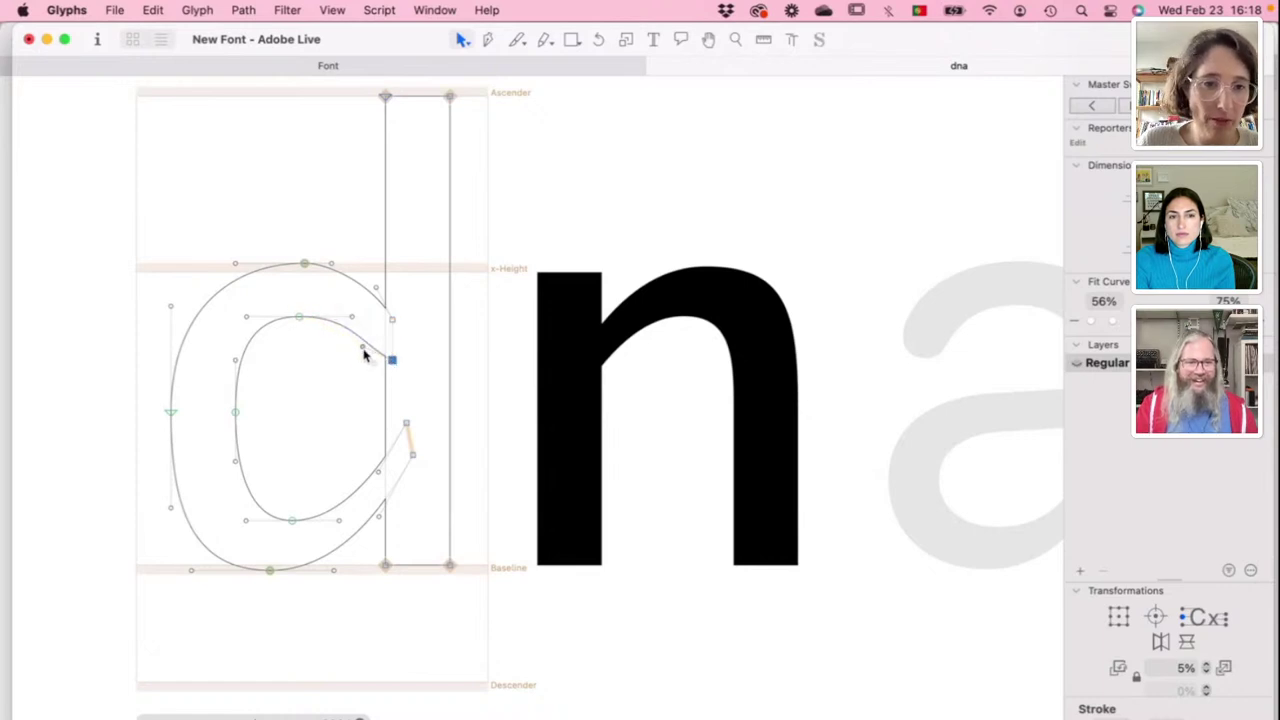
click(372, 341)
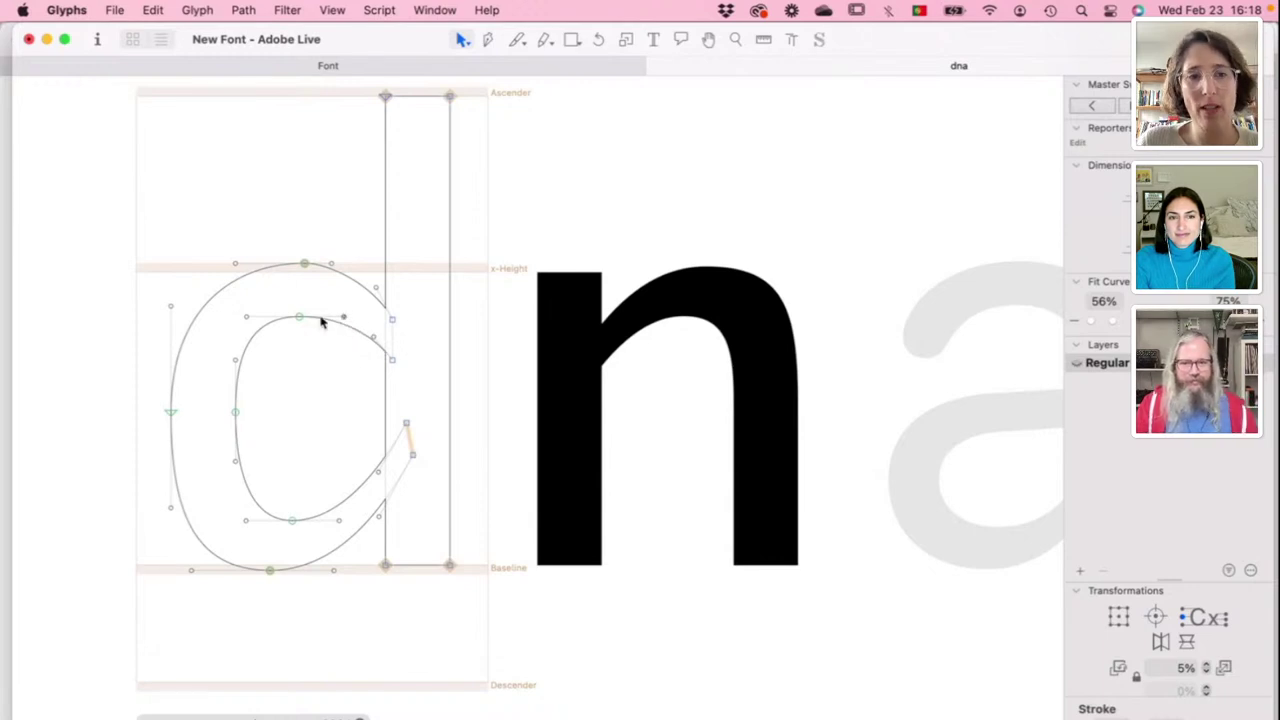
drag(300, 319, 258, 322)
key(space)
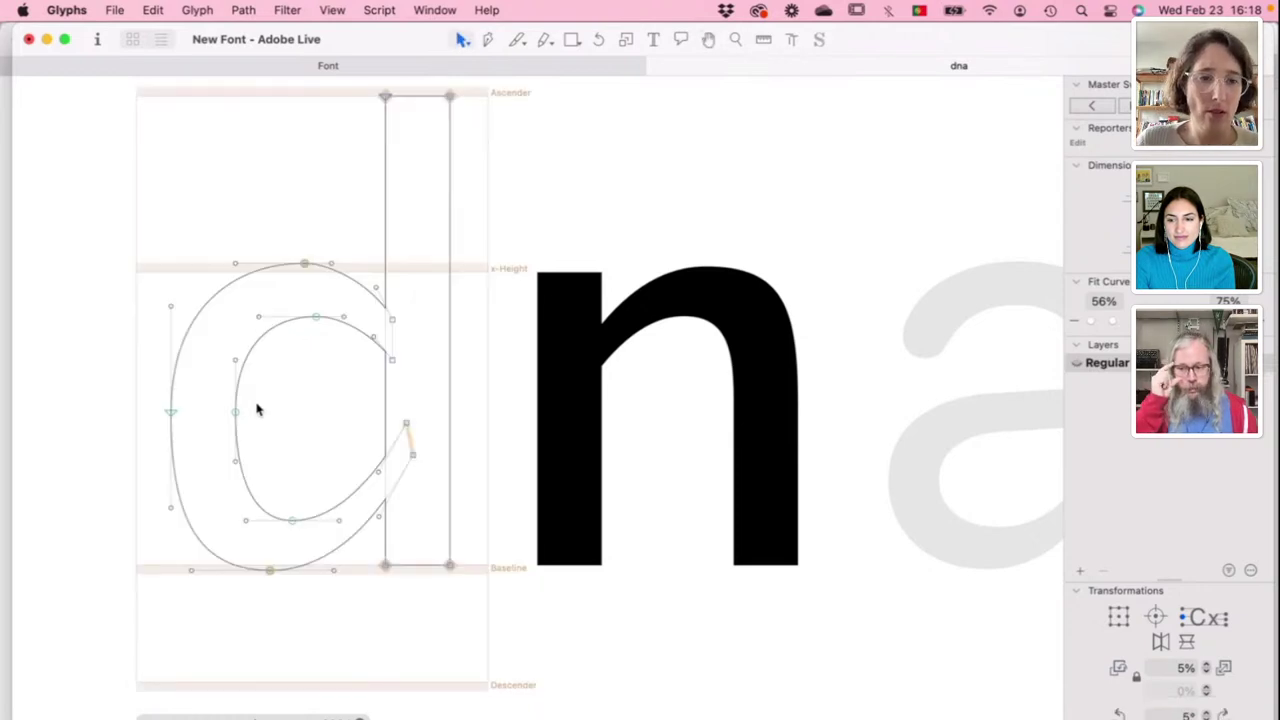
Step: Fine-tune the counter's left node and the outer bowl nodes, previewing the dna string filled
drag(236, 413, 236, 425)
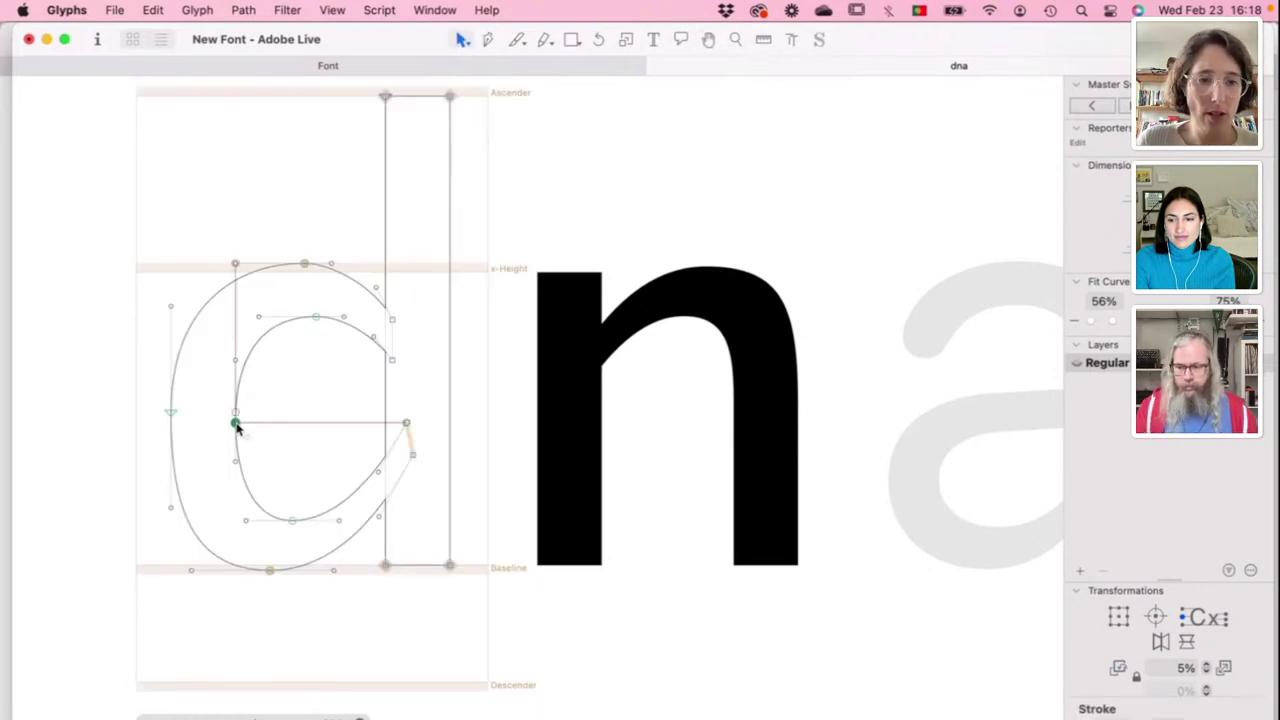
click(171, 416)
key(space)
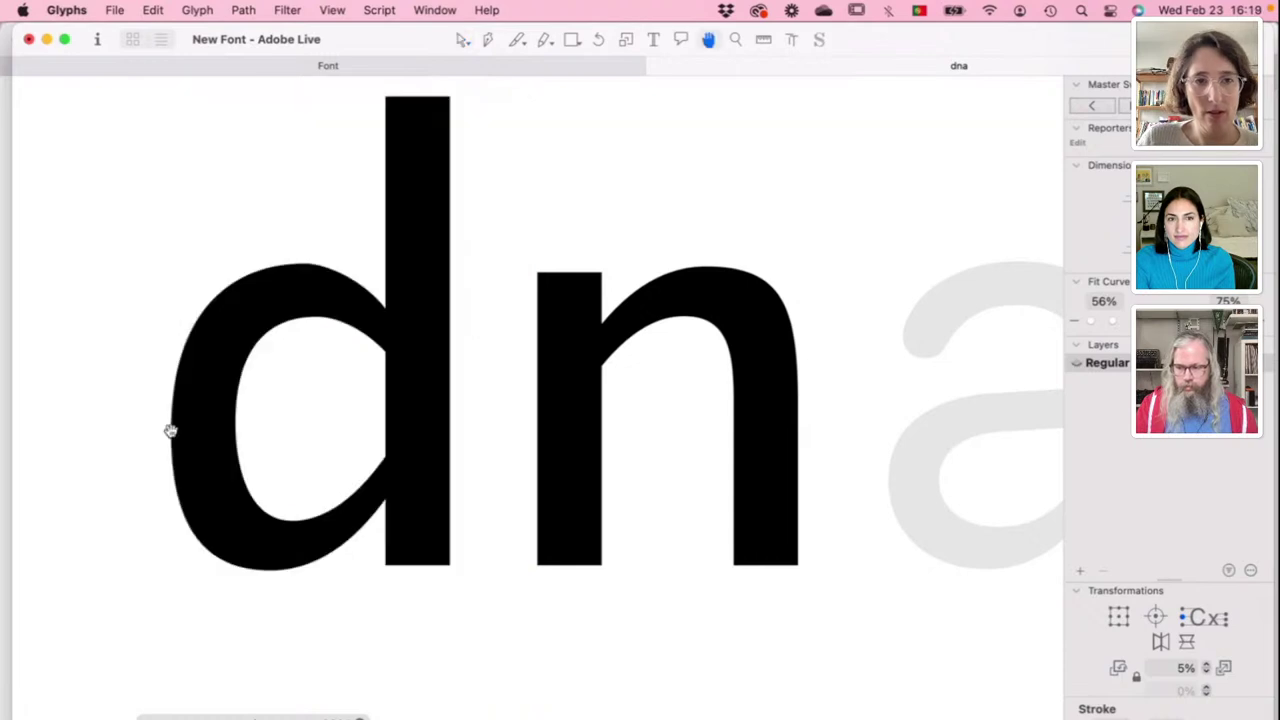
click(299, 265)
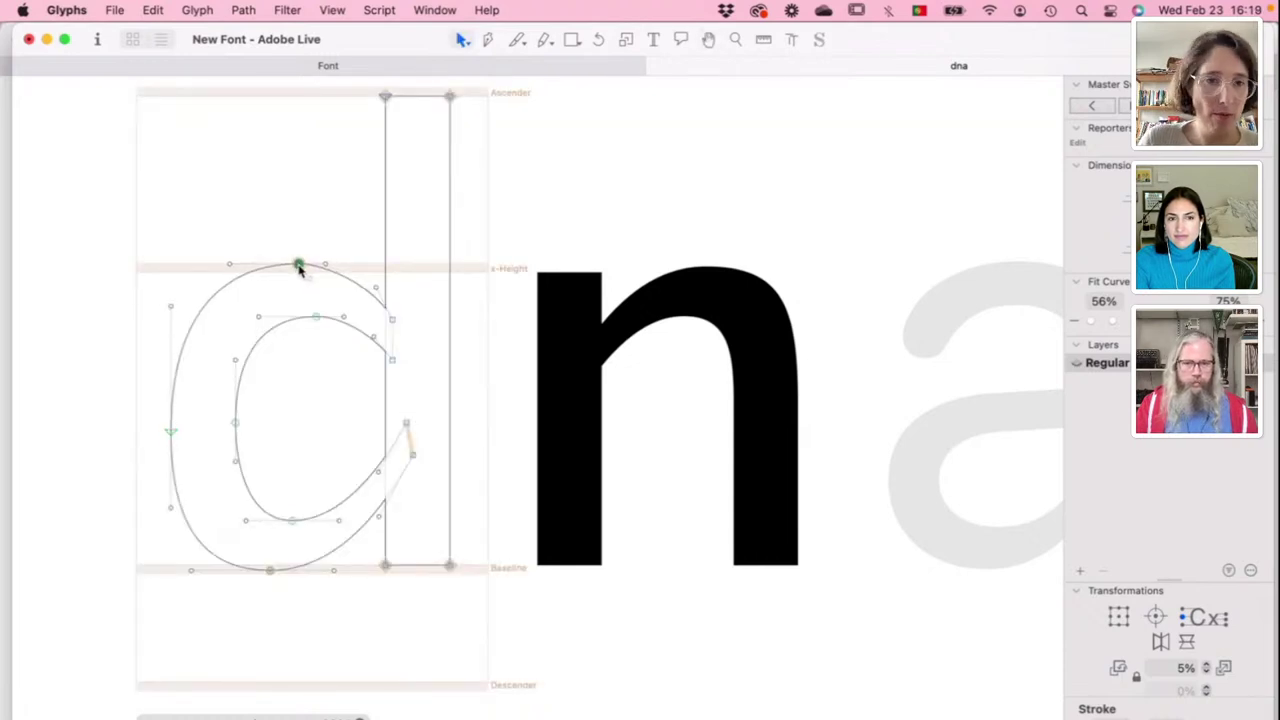
key(space)
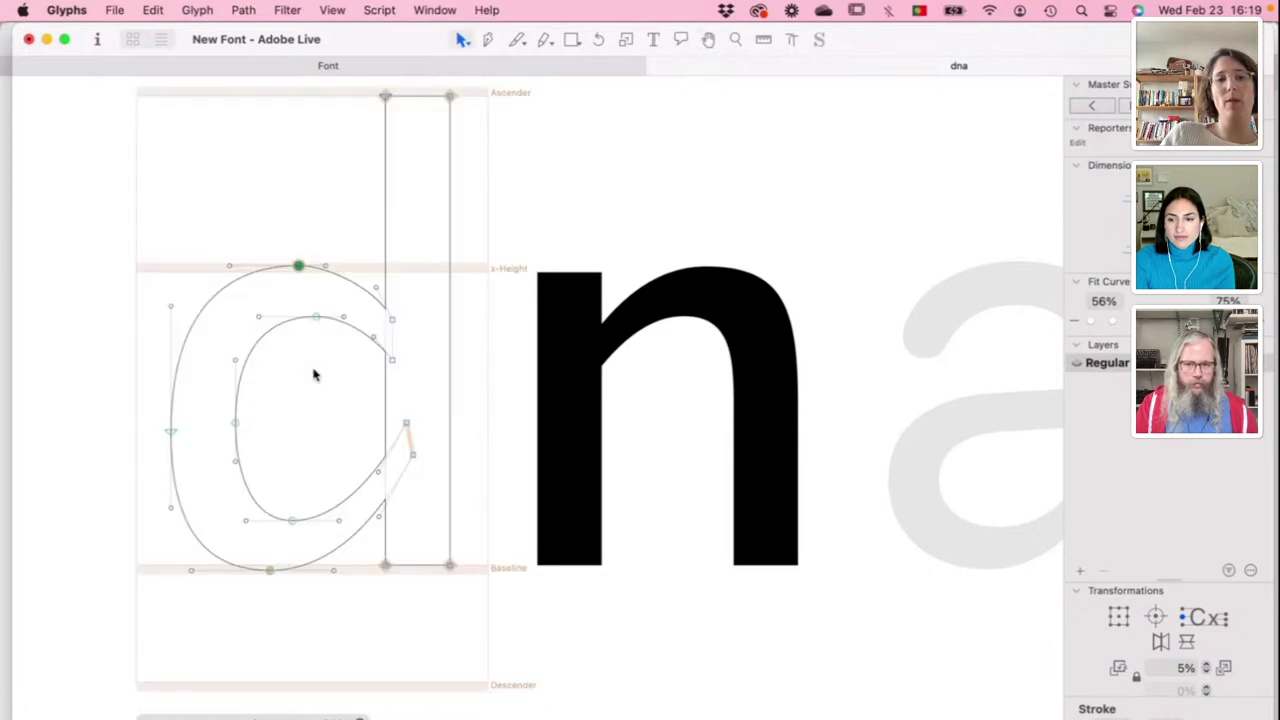
drag(412, 312, 379, 390)
key(space)
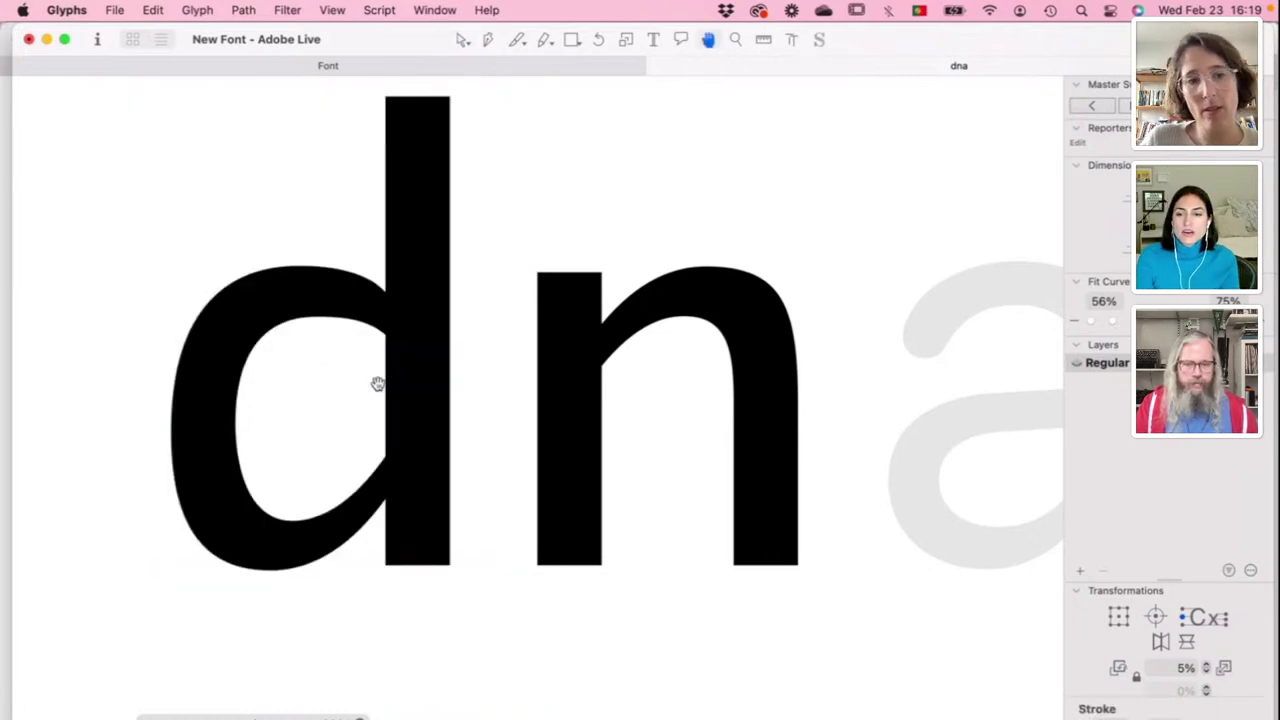
key(super+minus)
key(space)
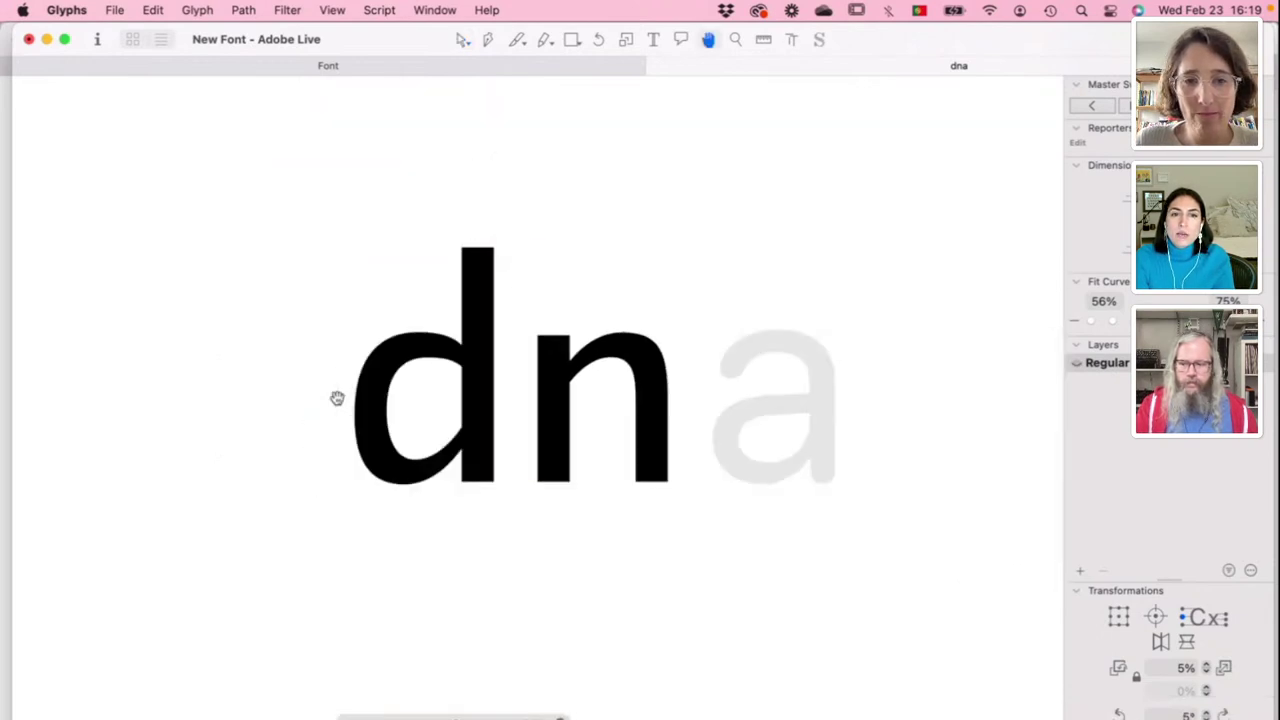
scroll(337, 398, down, 3)
key(super+plus)
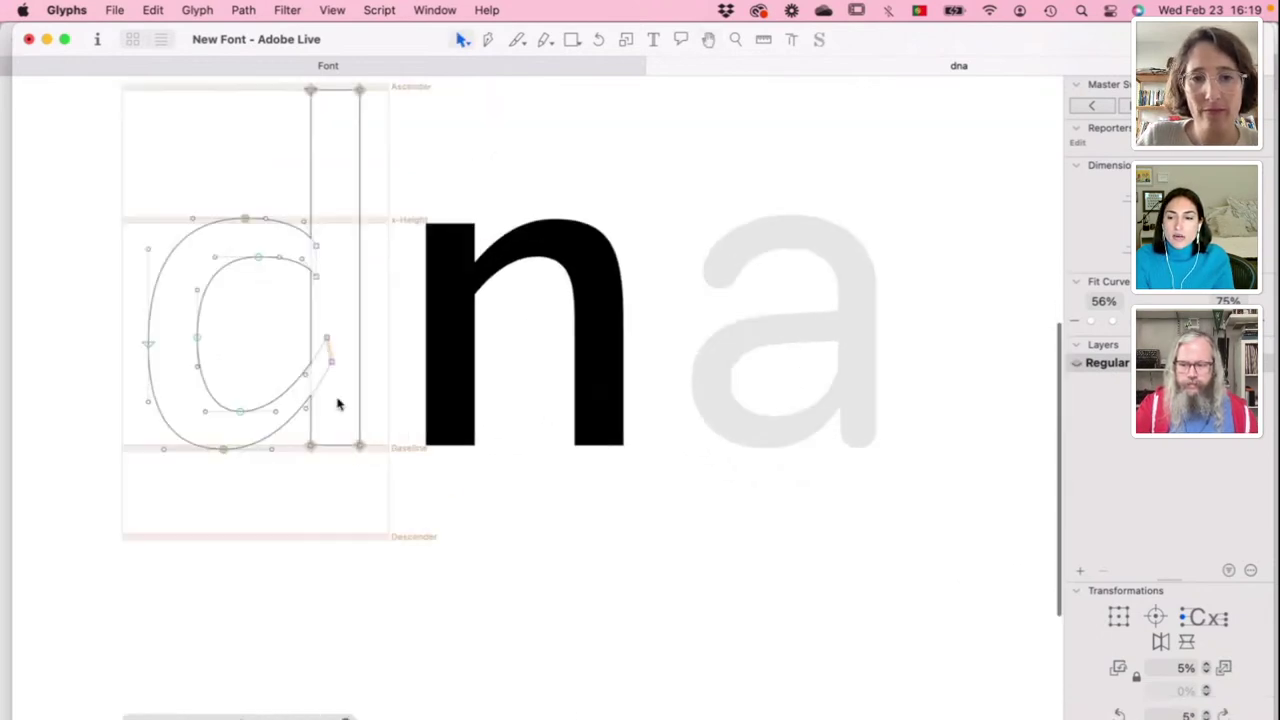
Step: Harmonize the curves of the n and then the d with RMX Harmonizer
double_click(545, 365)
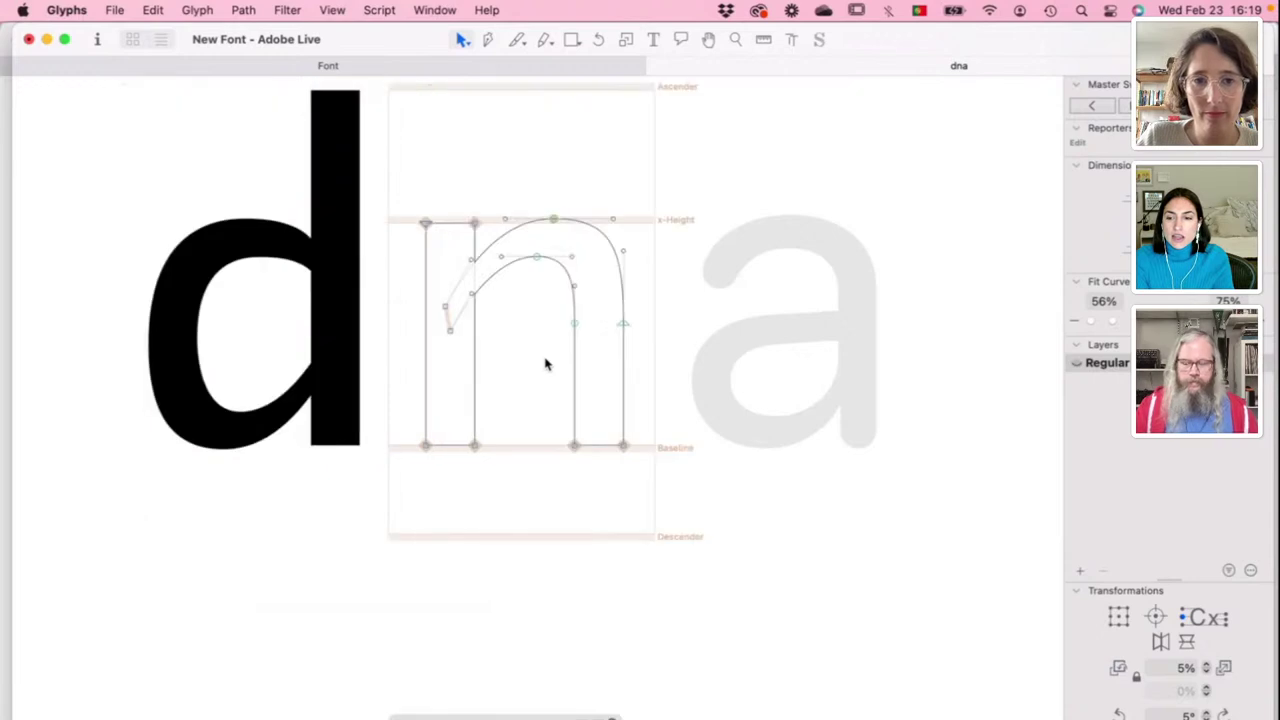
key(ctrl+super+h)
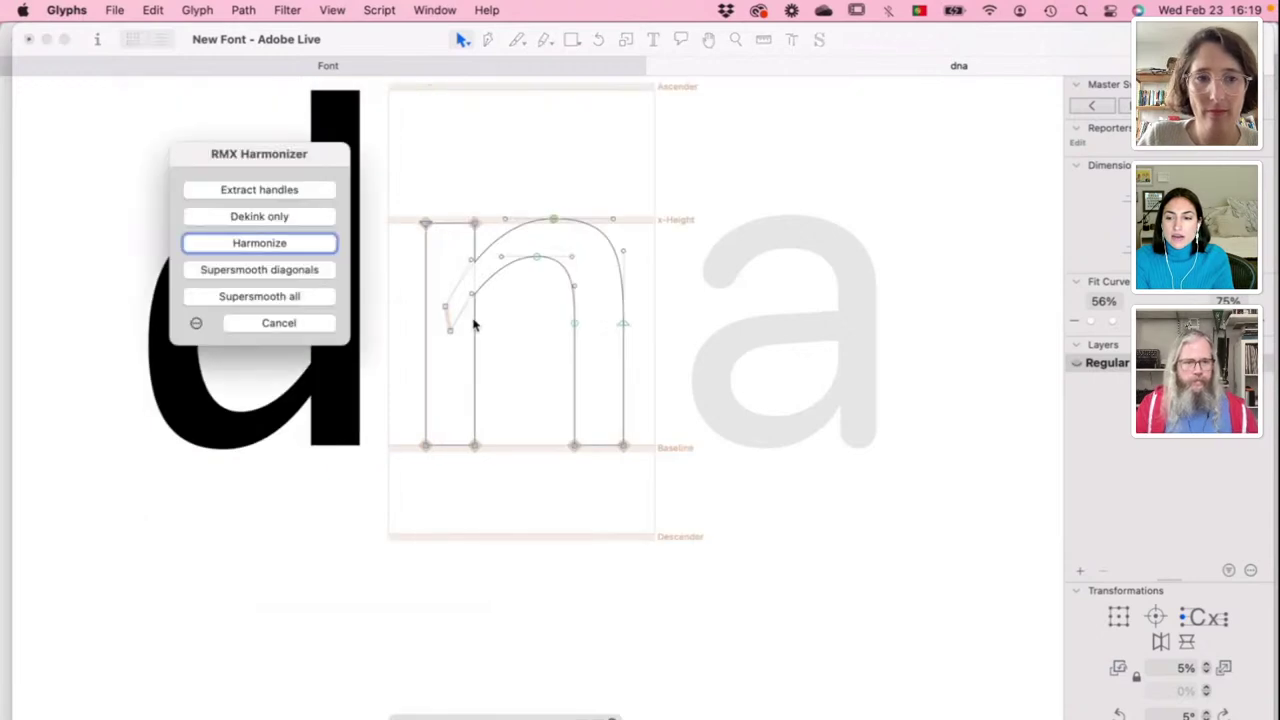
click(310, 242)
double_click(277, 310)
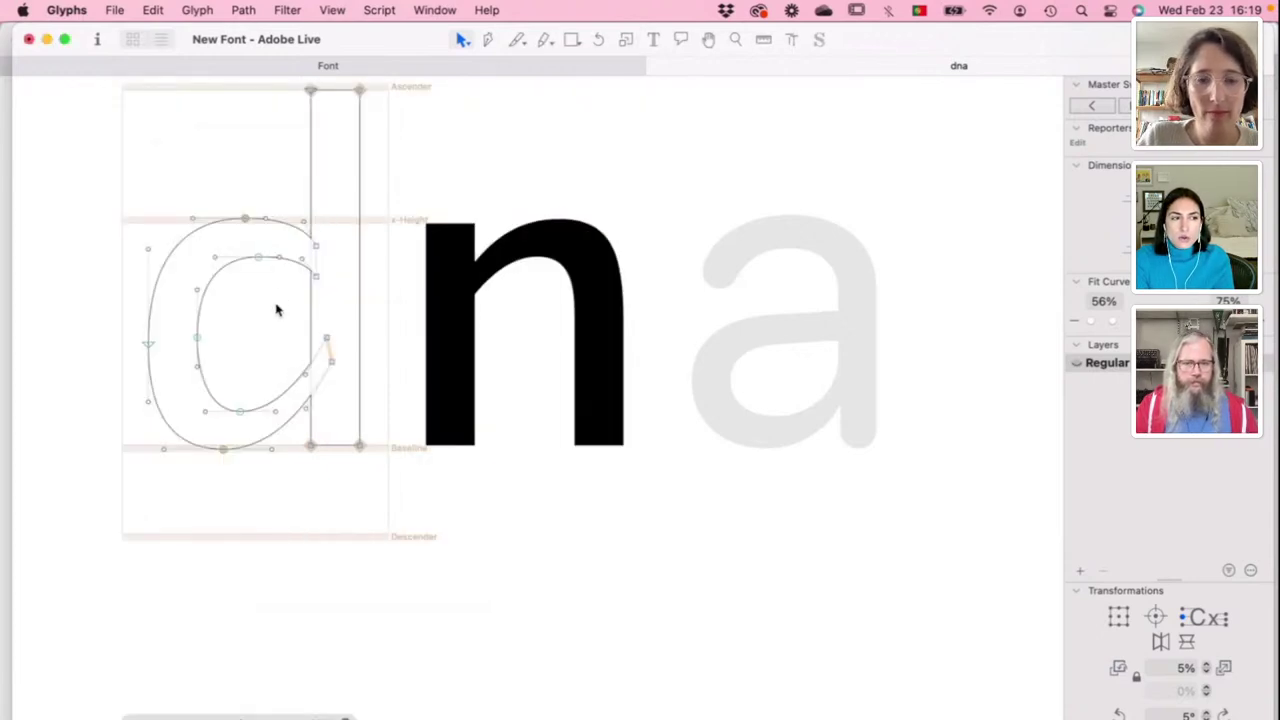
key(ctrl+super+h)
click(266, 243)
Step: Nudge the top node of the d's bowl left and reopen the n for editing
key(super+minus)
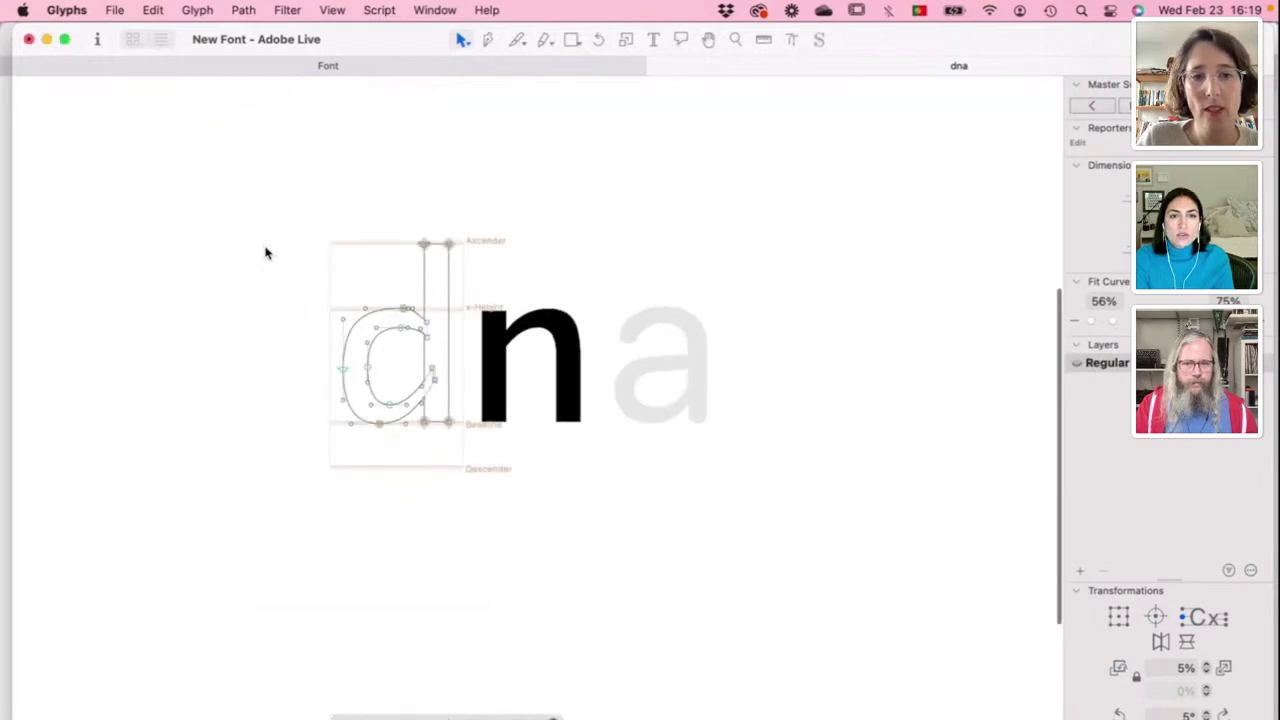
key(super+plus)
key(super+plus)
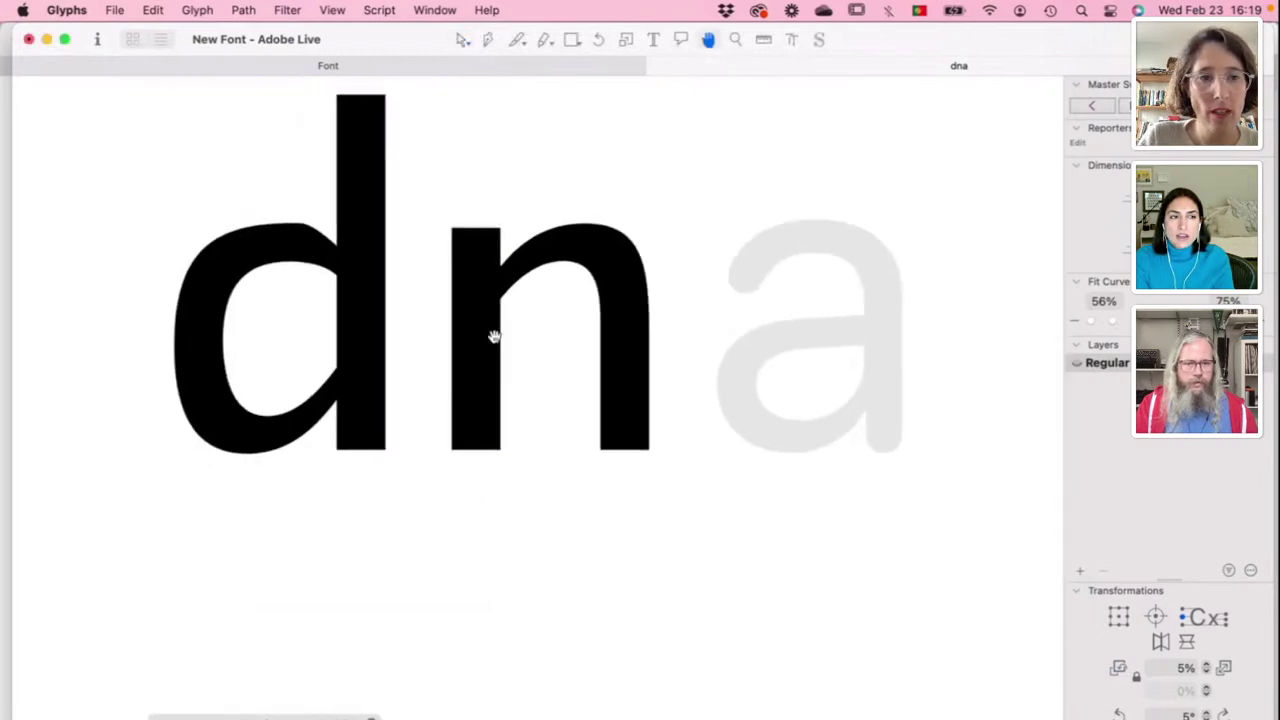
mouse_move(386, 177)
mouse_down()
mouse_move(366, 177)
mouse_move(389, 177)
mouse_up()
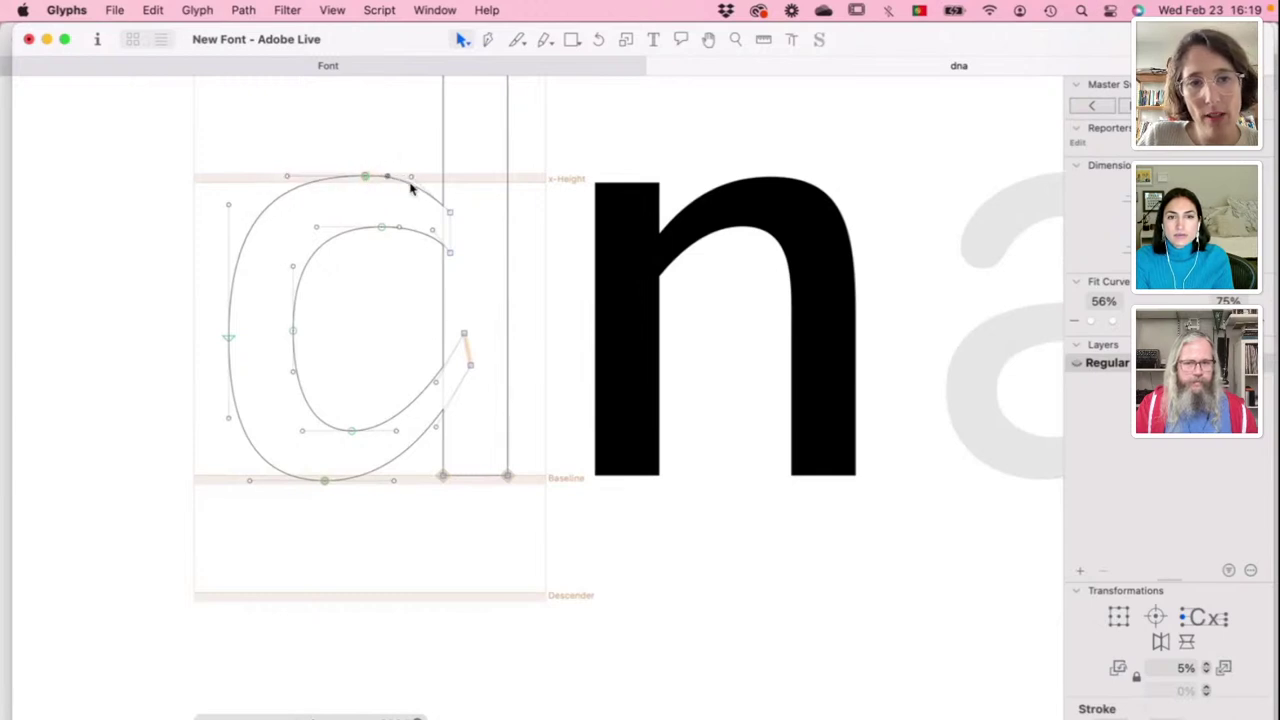
click(400, 409)
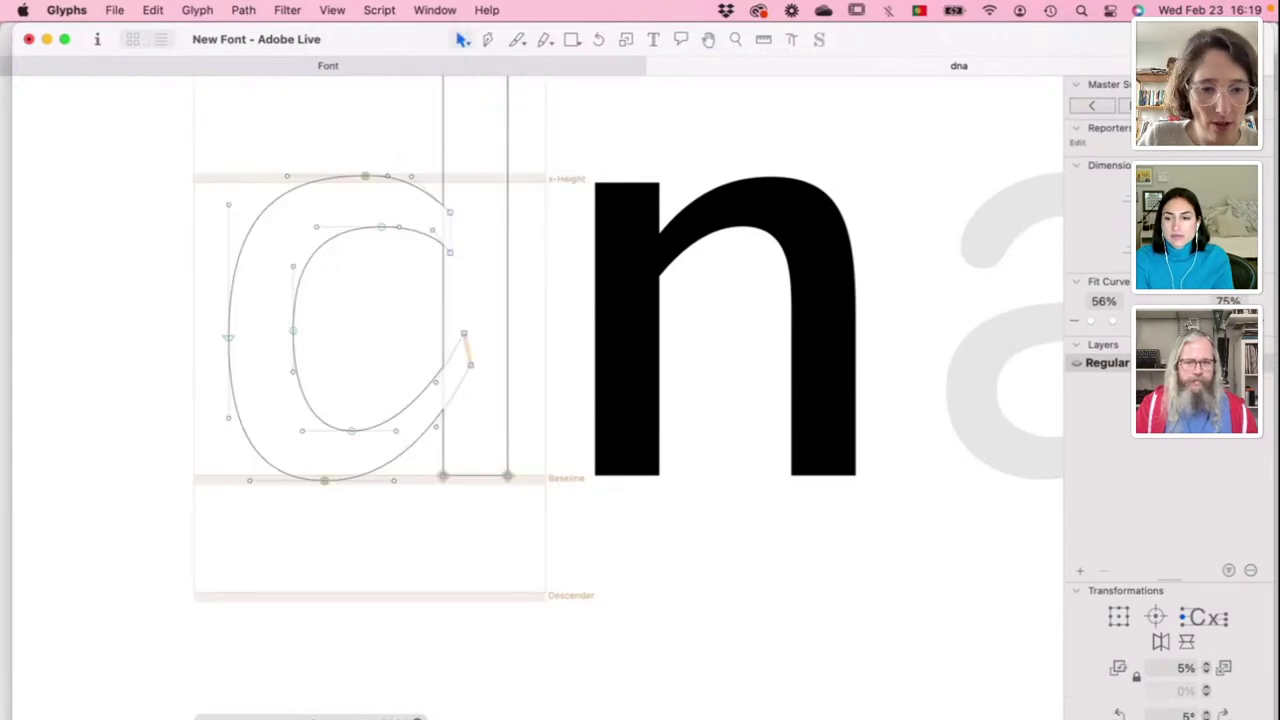
double_click(706, 385)
key(super+minus)
key(super+minus)
key(super+minus)
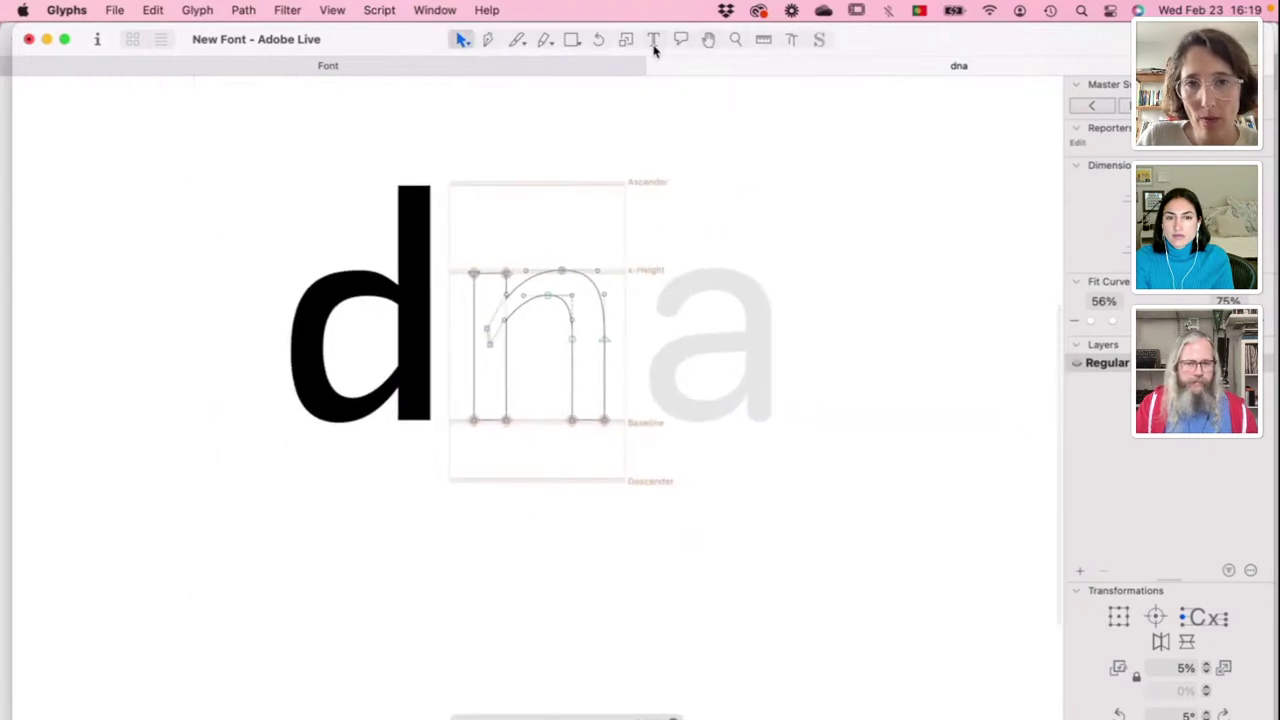
Step: Insert 'nn' after the n in the text line so it reads dnnna
click(652, 40)
click(660, 335)
text(nn)
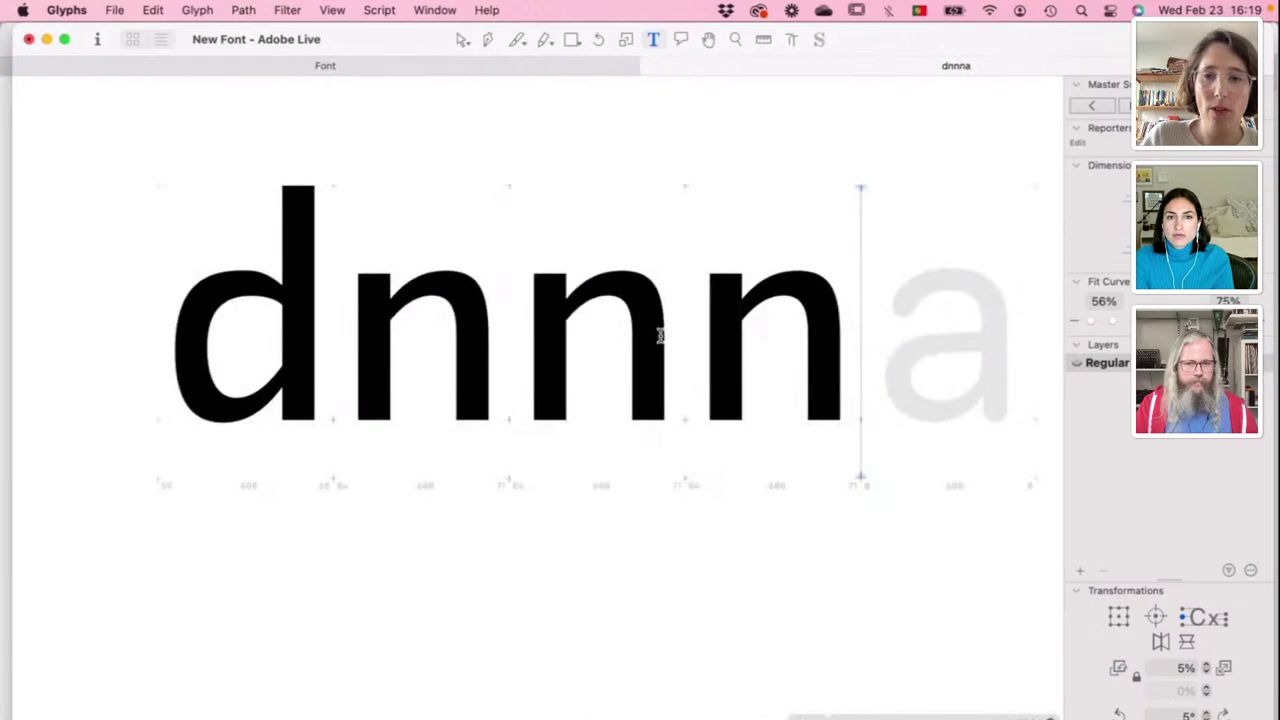
key(Left)
key(Left)
key(Right)
key(Right)
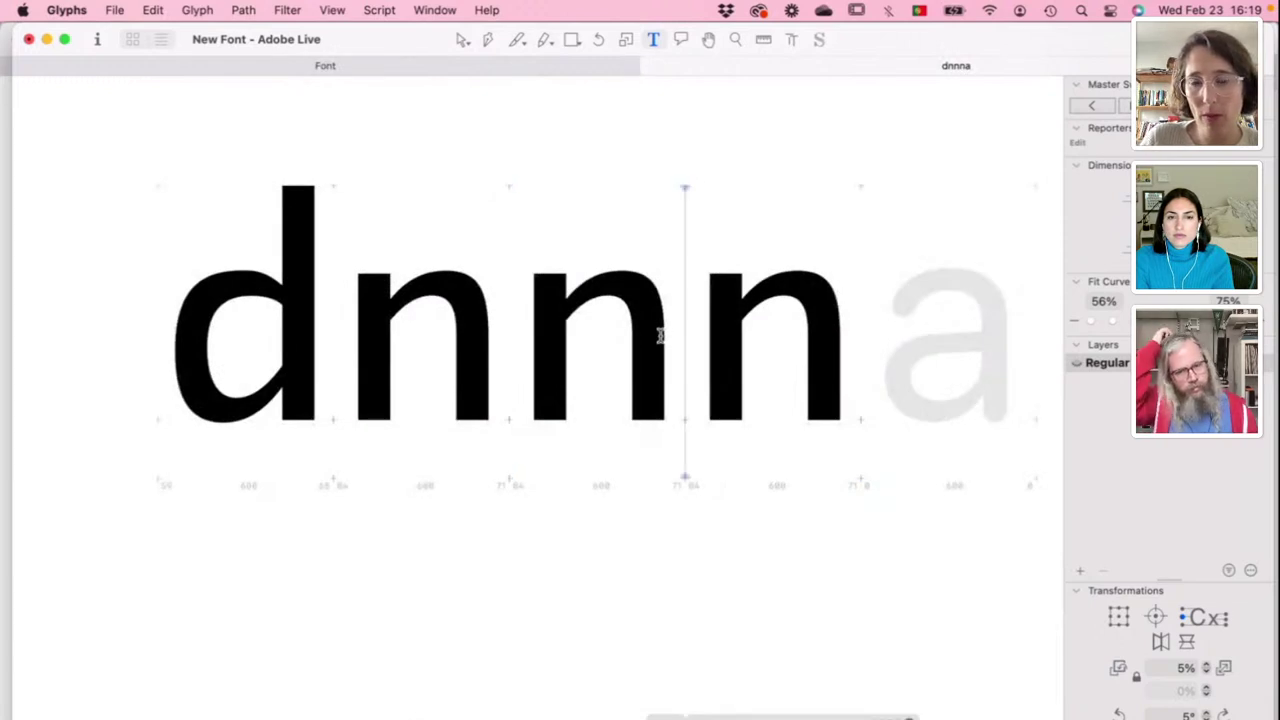
key(Right)
scroll(660, 335, right, 2)
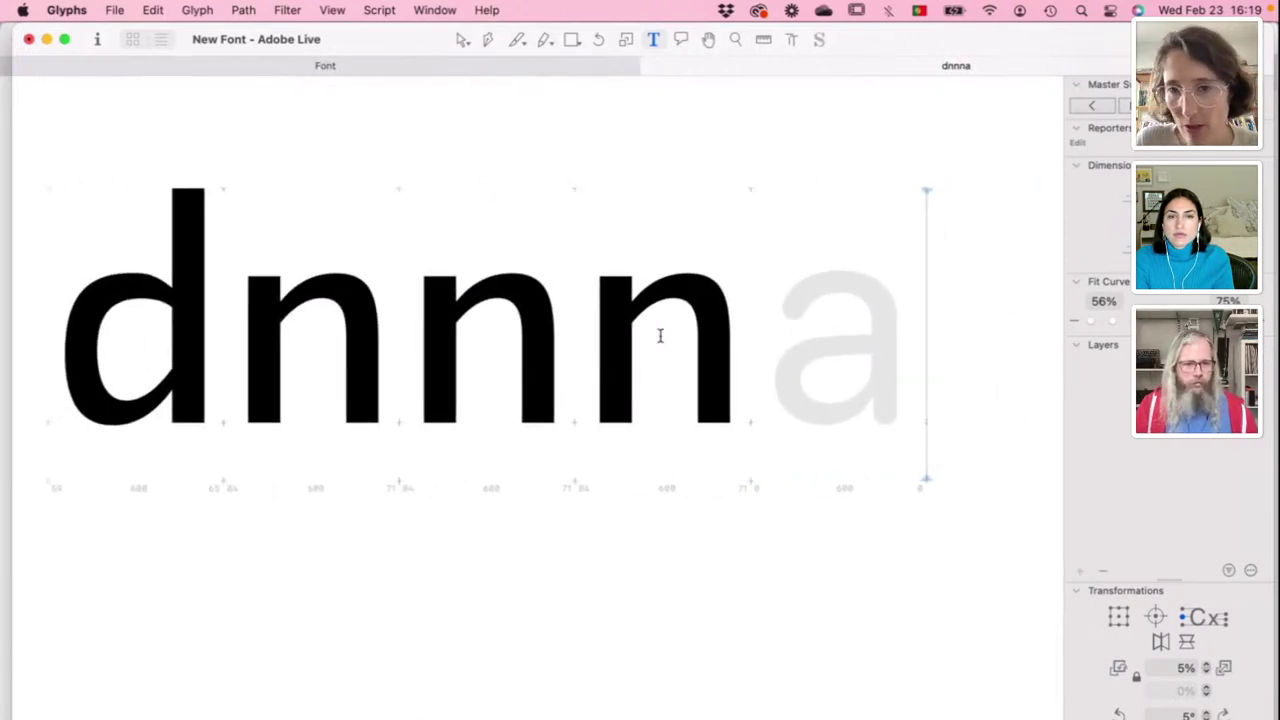
key(Left)
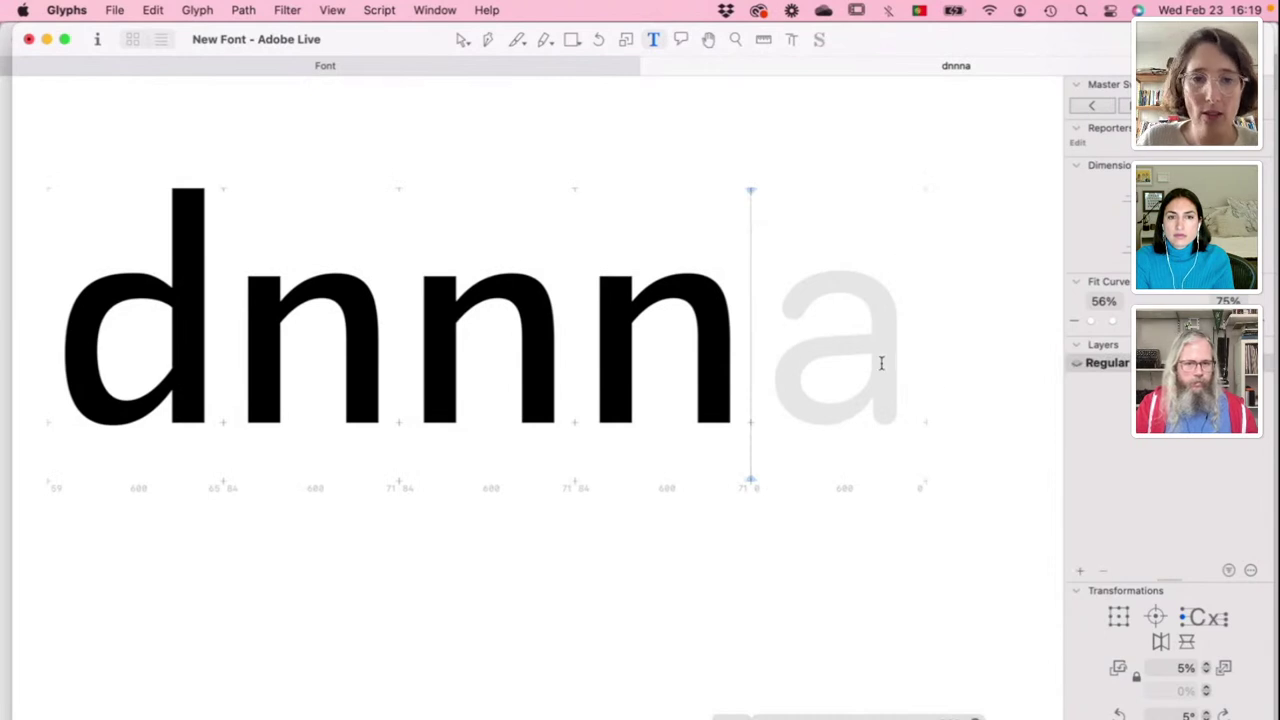
Step: Insert 'vo' after 'dn' so the test string reads dnvonna
click(414, 360)
text(v)
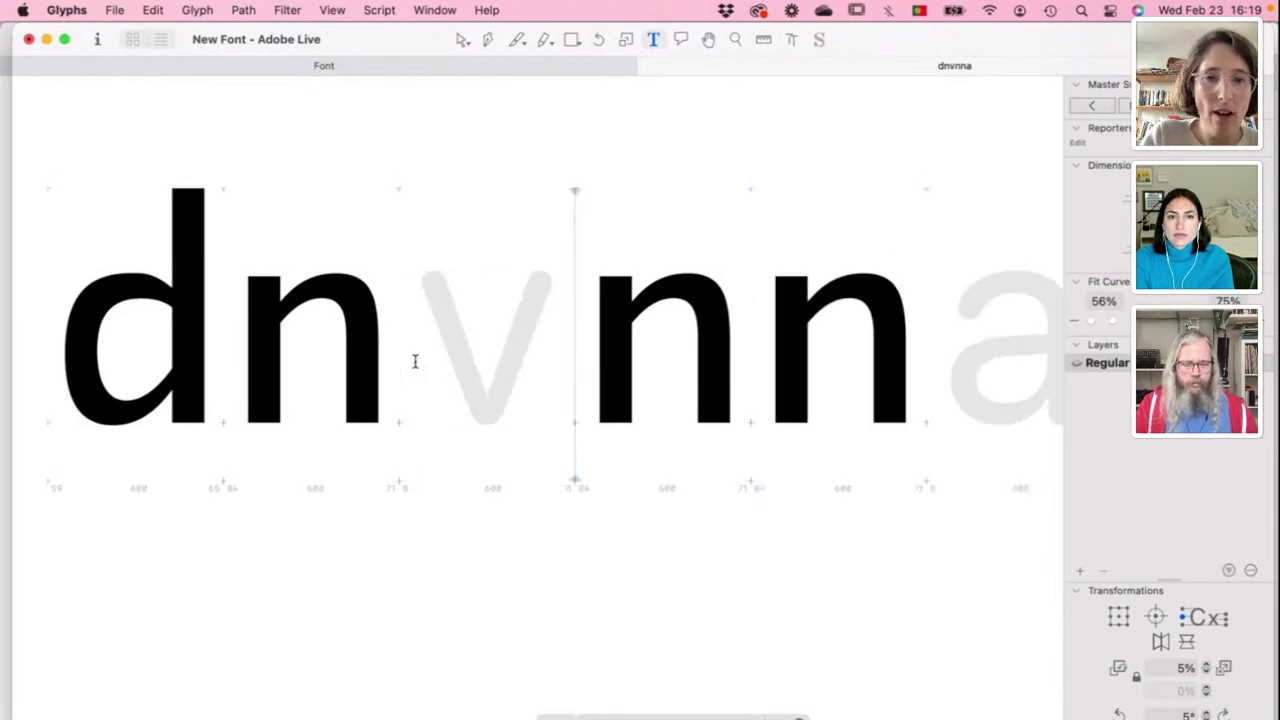
text(o)
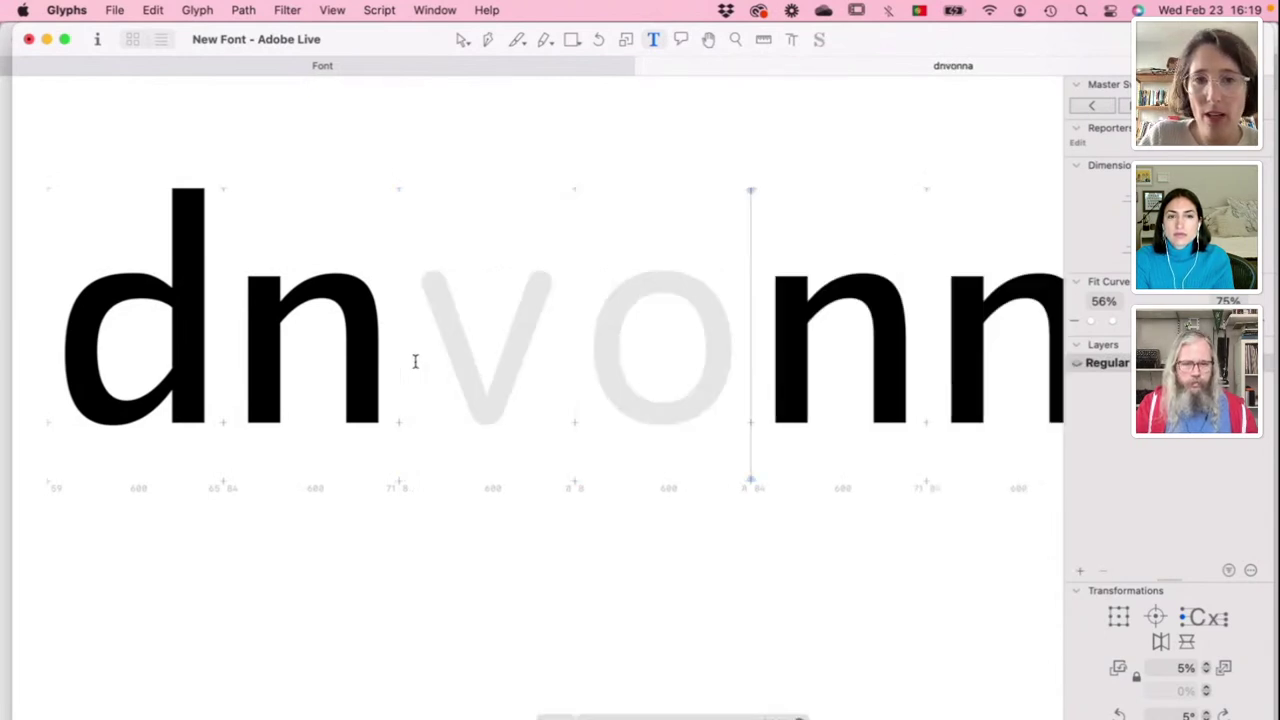
click(453, 259)
click(566, 251)
scroll(567, 251, right, 2)
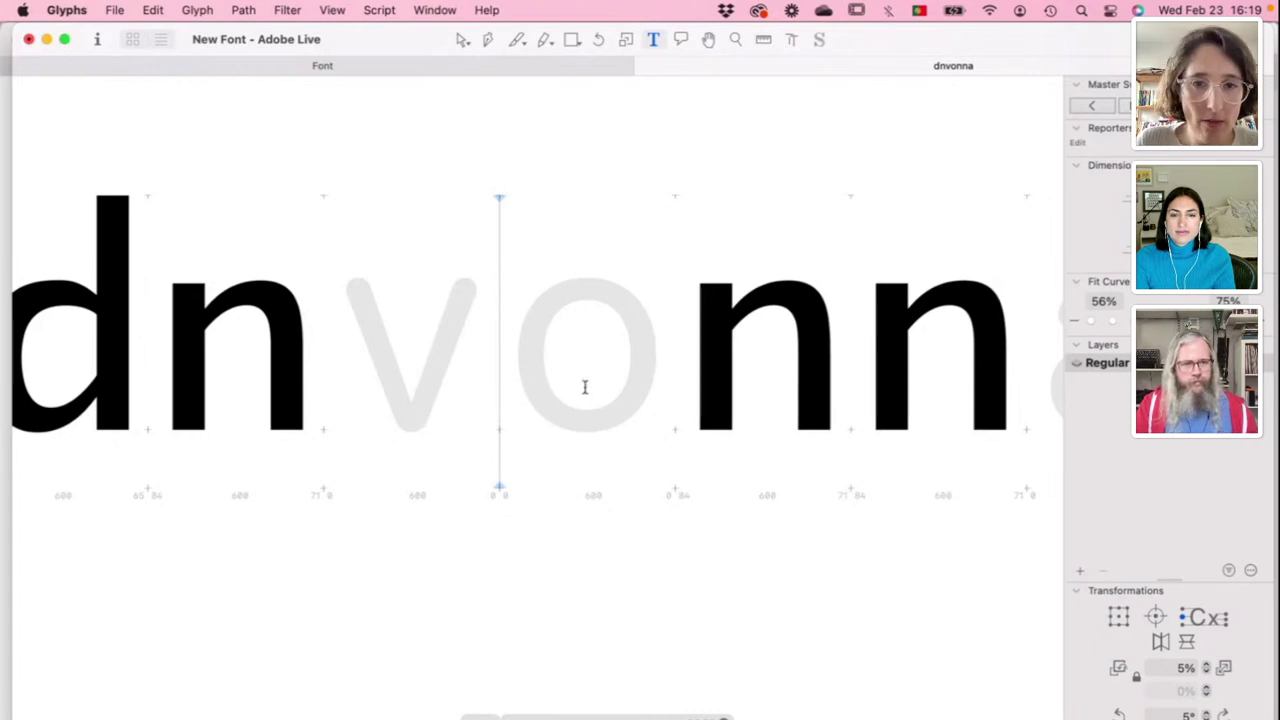
Step: Draw a thin rectangle stem from x-height to baseline for the v and slant its top left
key(Escape)
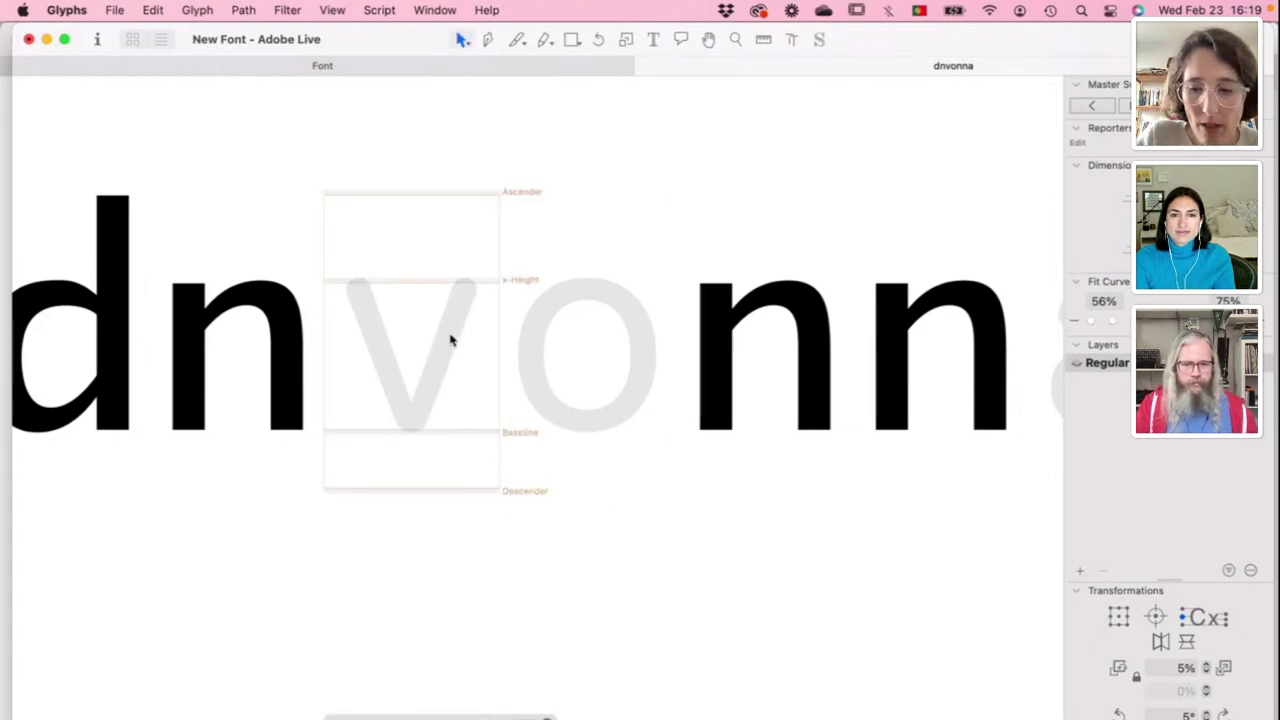
key(p)
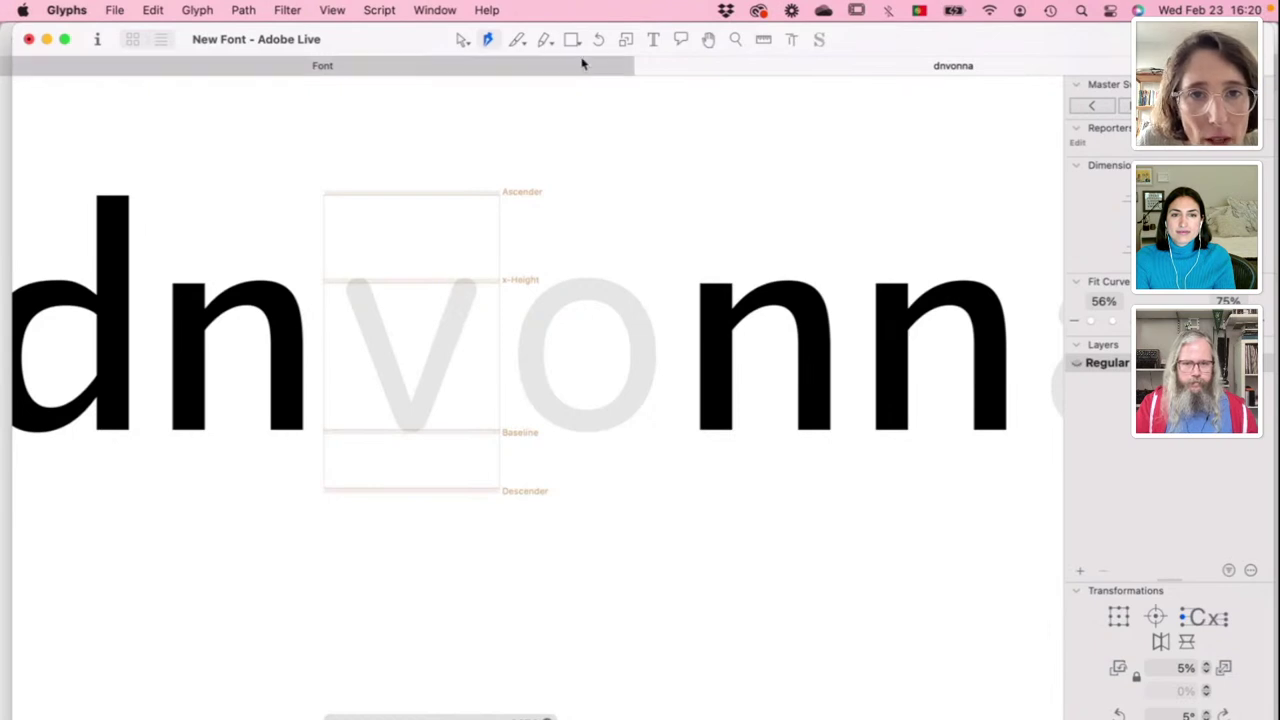
drag(571, 39, 576, 62)
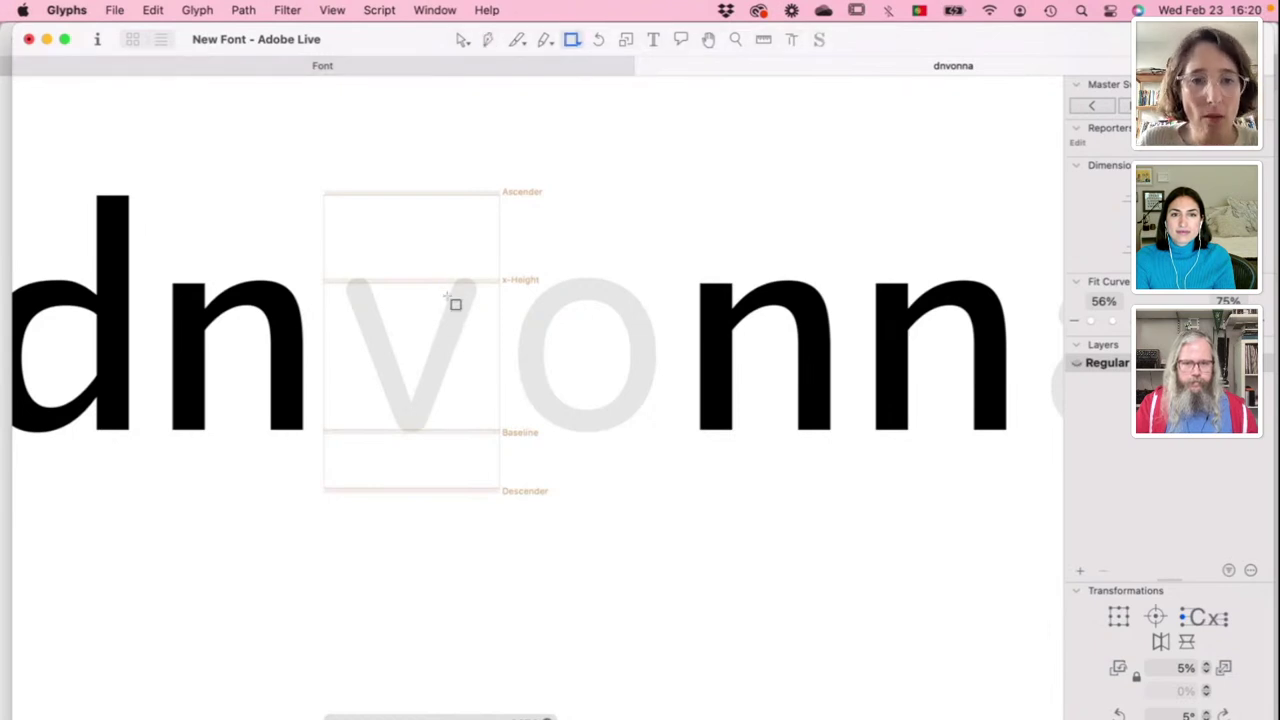
drag(455, 285, 485, 440)
key(v)
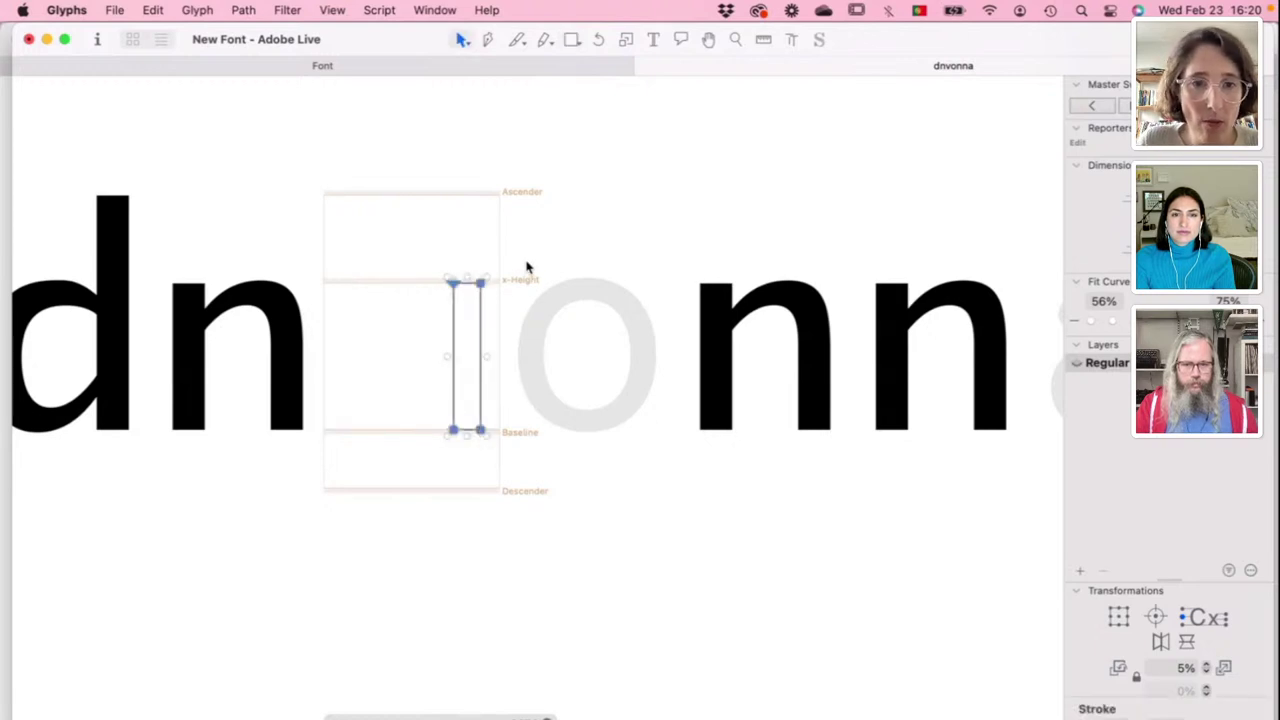
drag(527, 267, 385, 287)
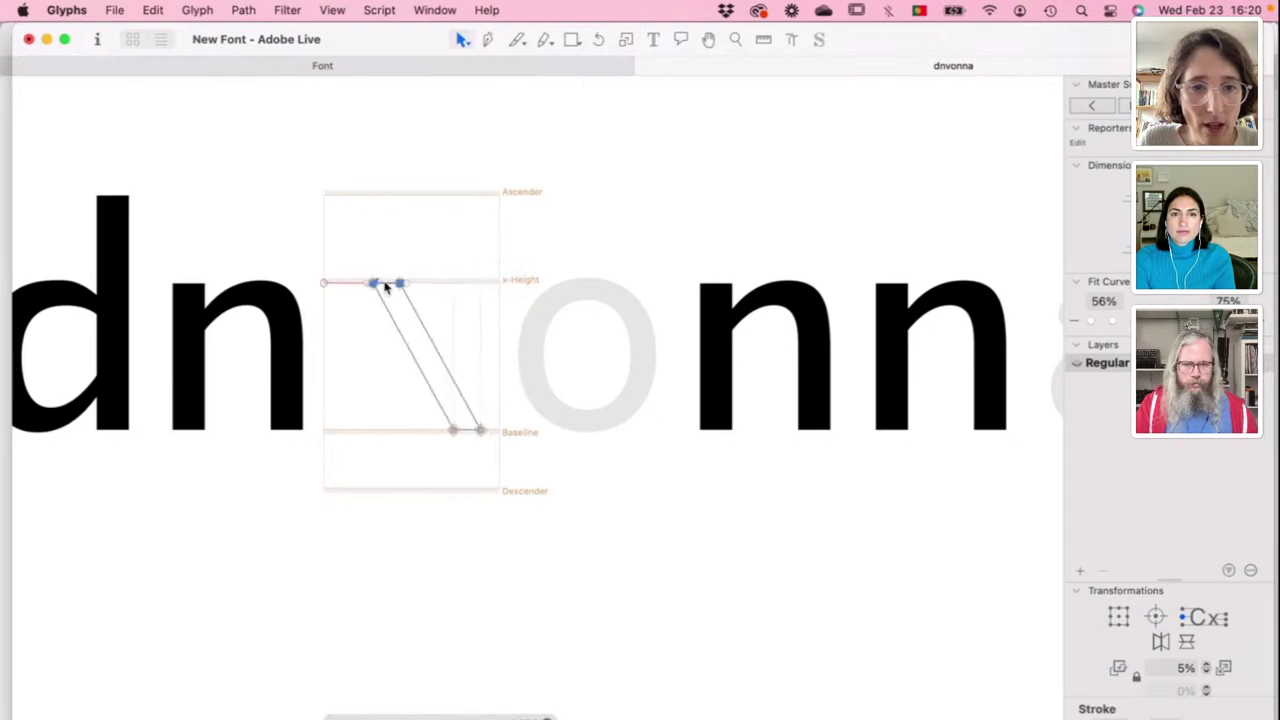
Step: Mirror a copy of the slanted stroke to form the V's other diagonal
double_click(449, 366)
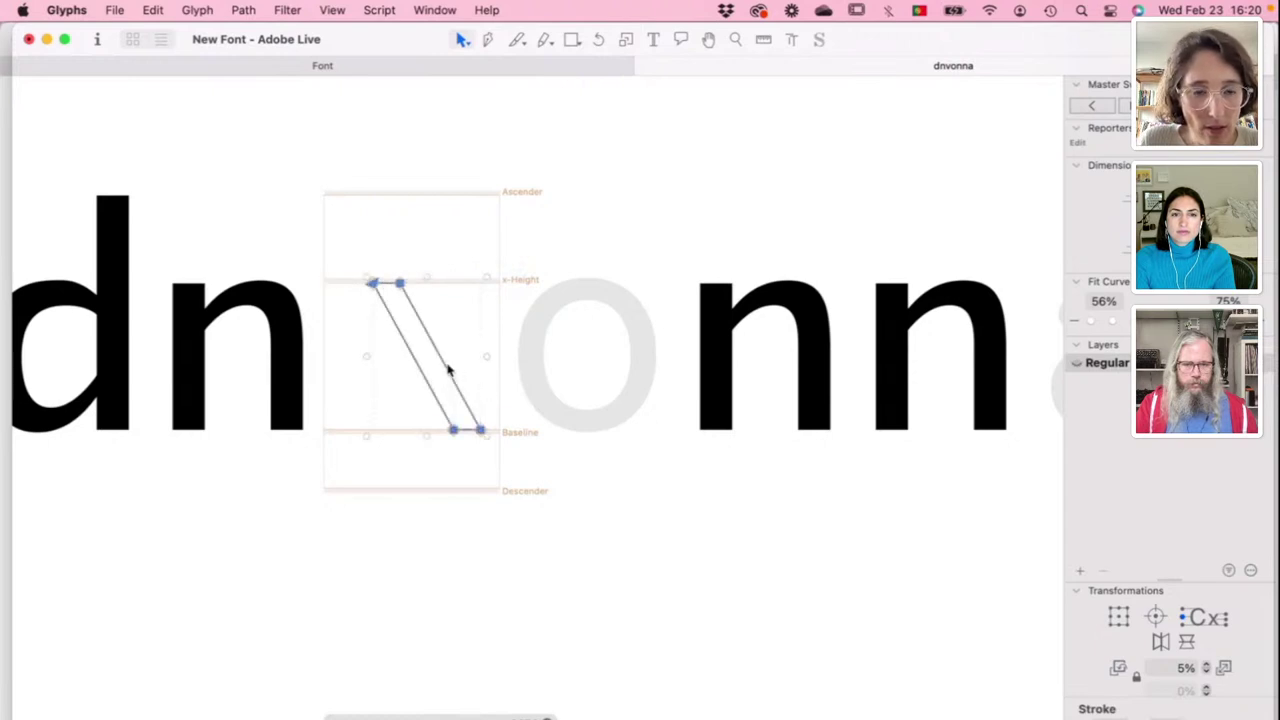
click(409, 370)
double_click(417, 367)
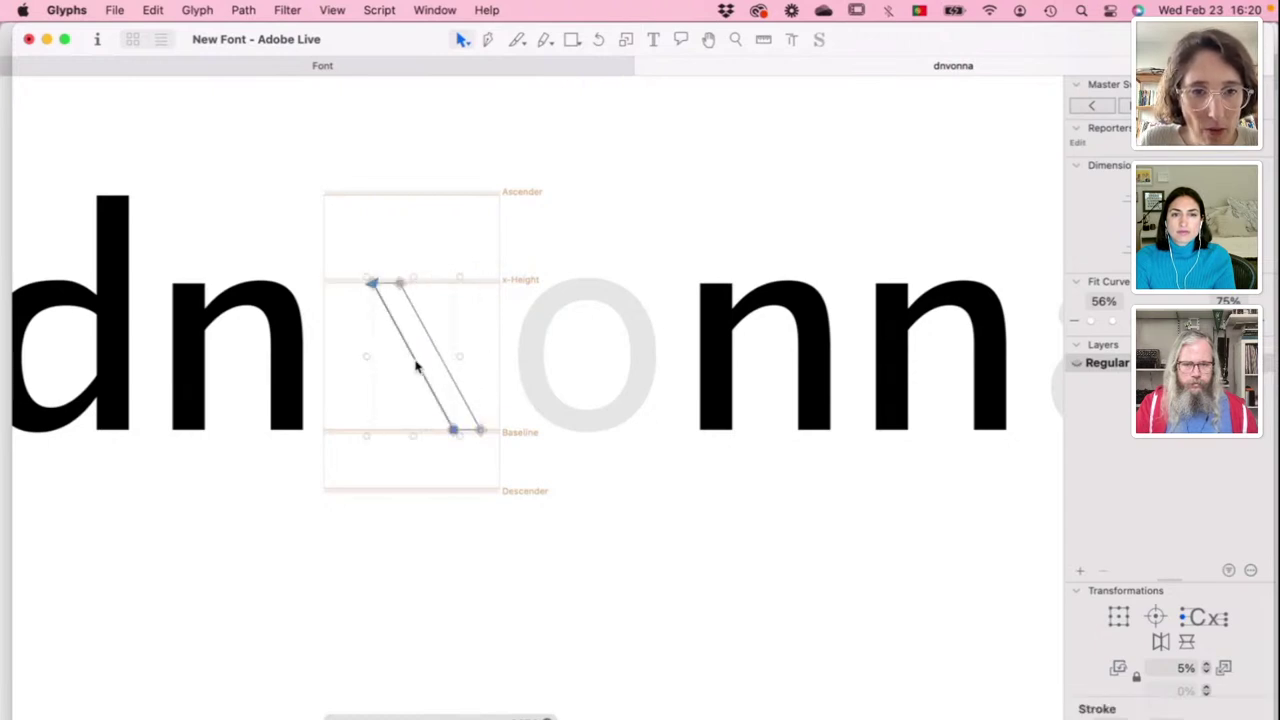
drag(417, 367, 380, 367)
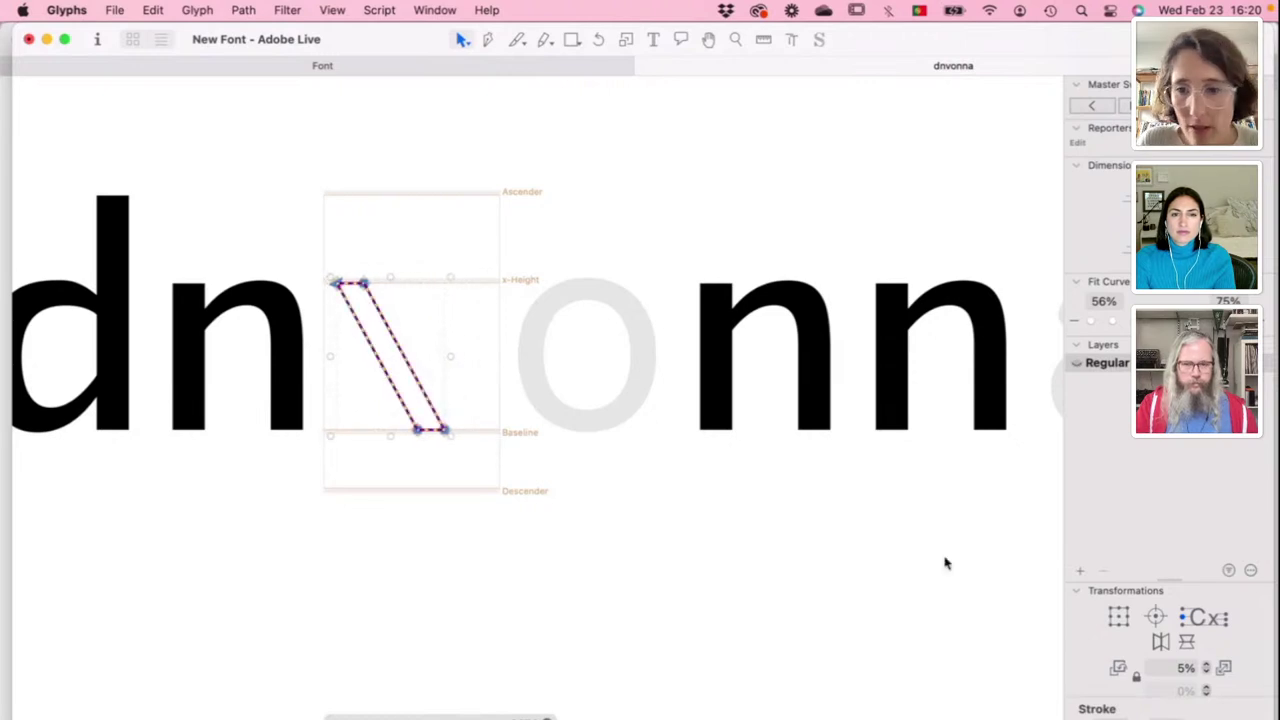
click(1160, 641)
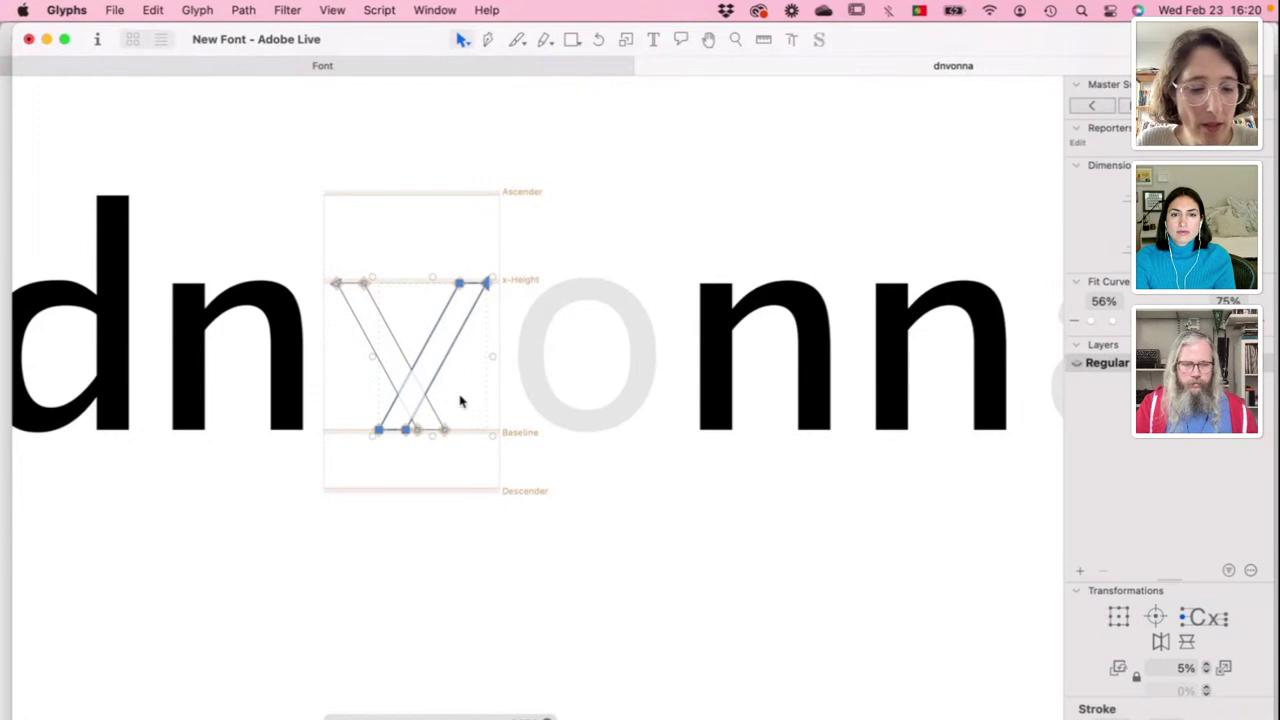
key(shift+Right)
key(shift+Right)
key(shift+Right)
key(shift+Right)
key(shift+Right)
key(shift+Right)
key(shift+Right)
key(shift+Right)
key(shift+Right)
key(shift+Right)
key(shift+Right)
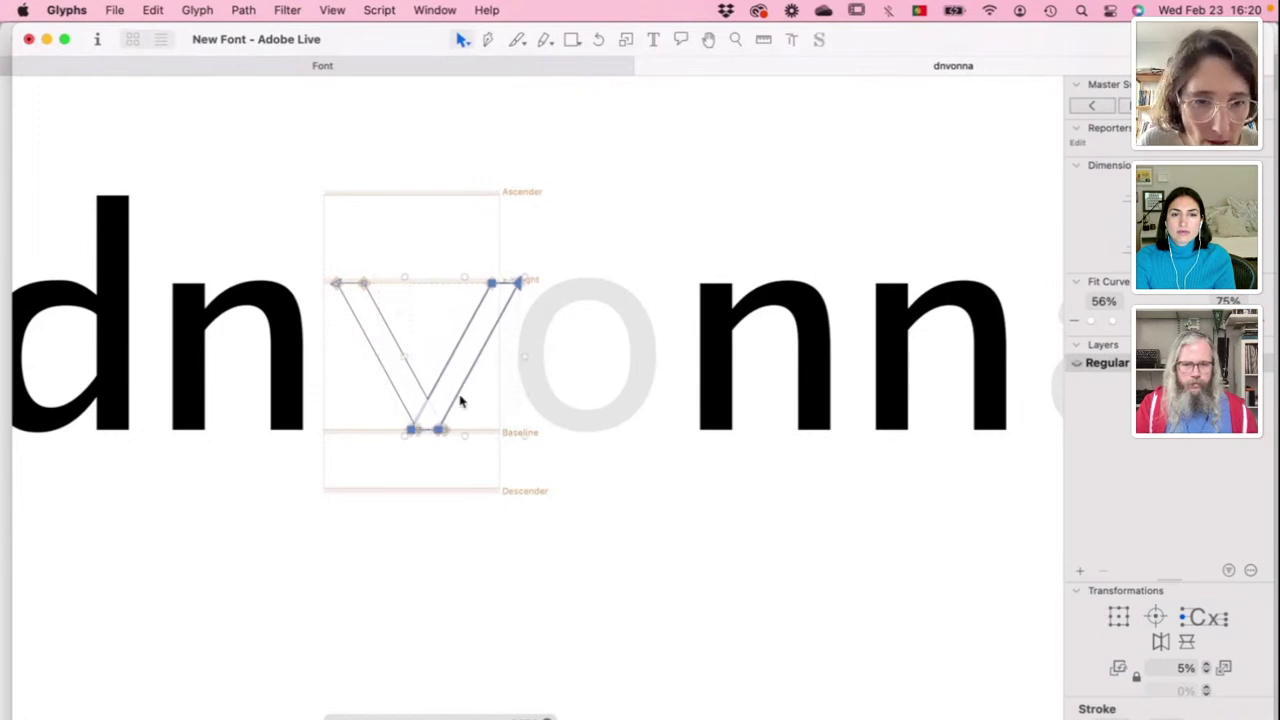
key(shift+Right)
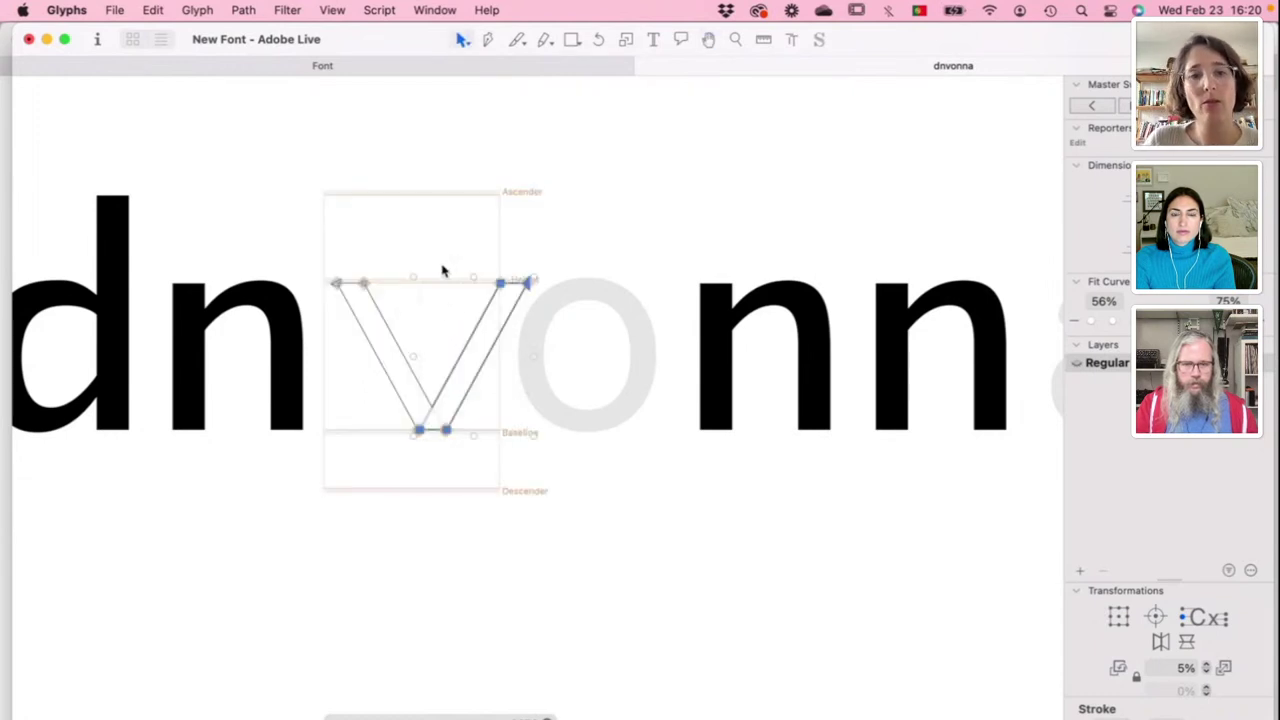
Step: Narrow and balance the V by nudging its top-right and top-left corner points
drag(443, 253, 580, 328)
key(super+shift+Left)
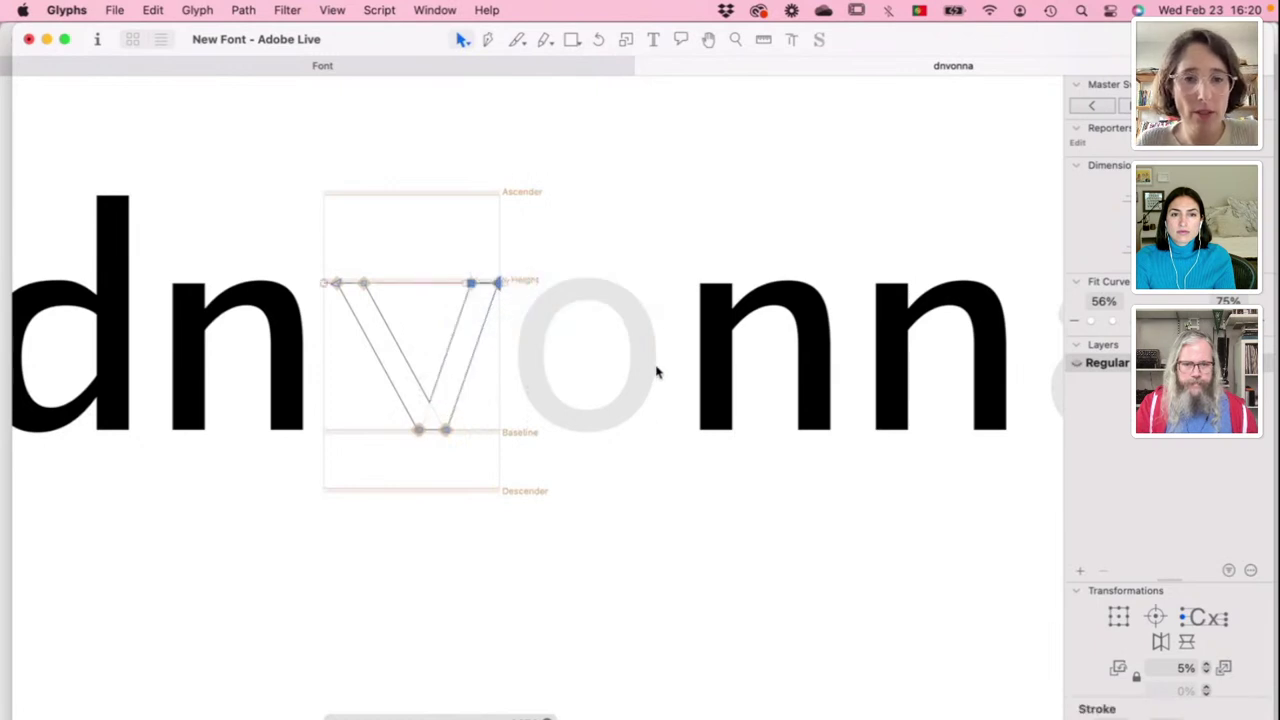
drag(274, 194, 380, 316)
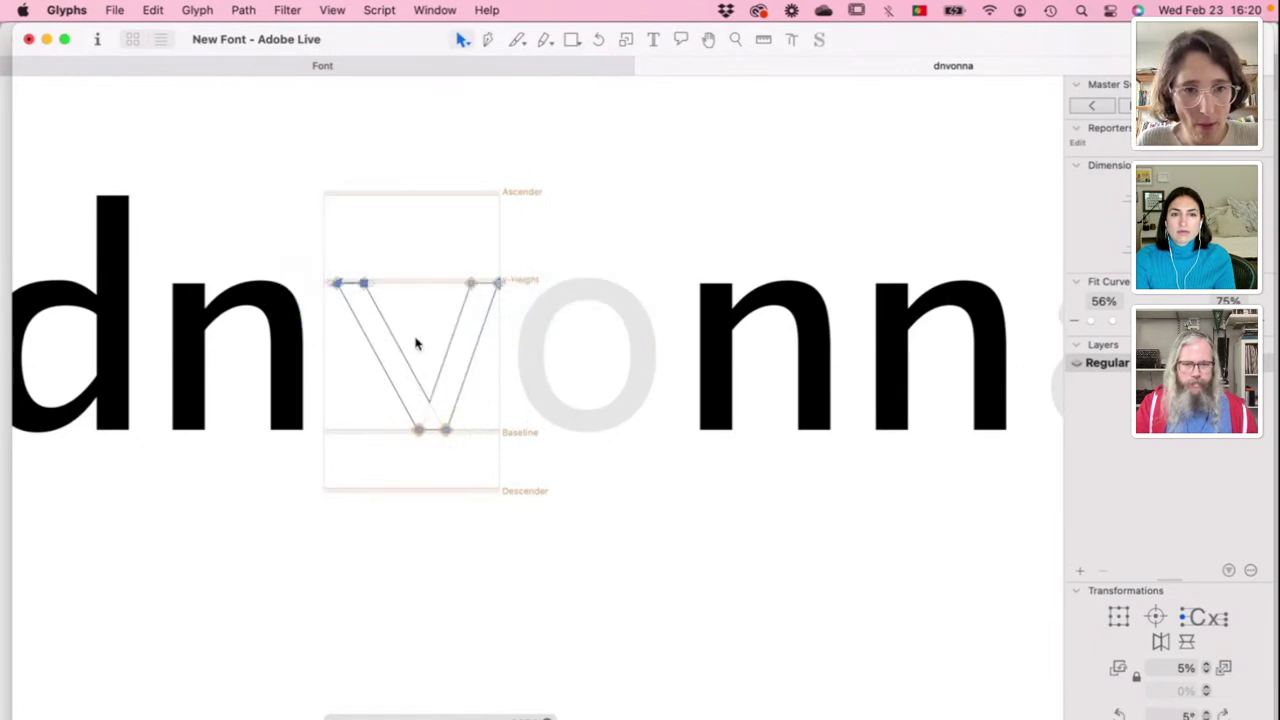
key(shift+Right)
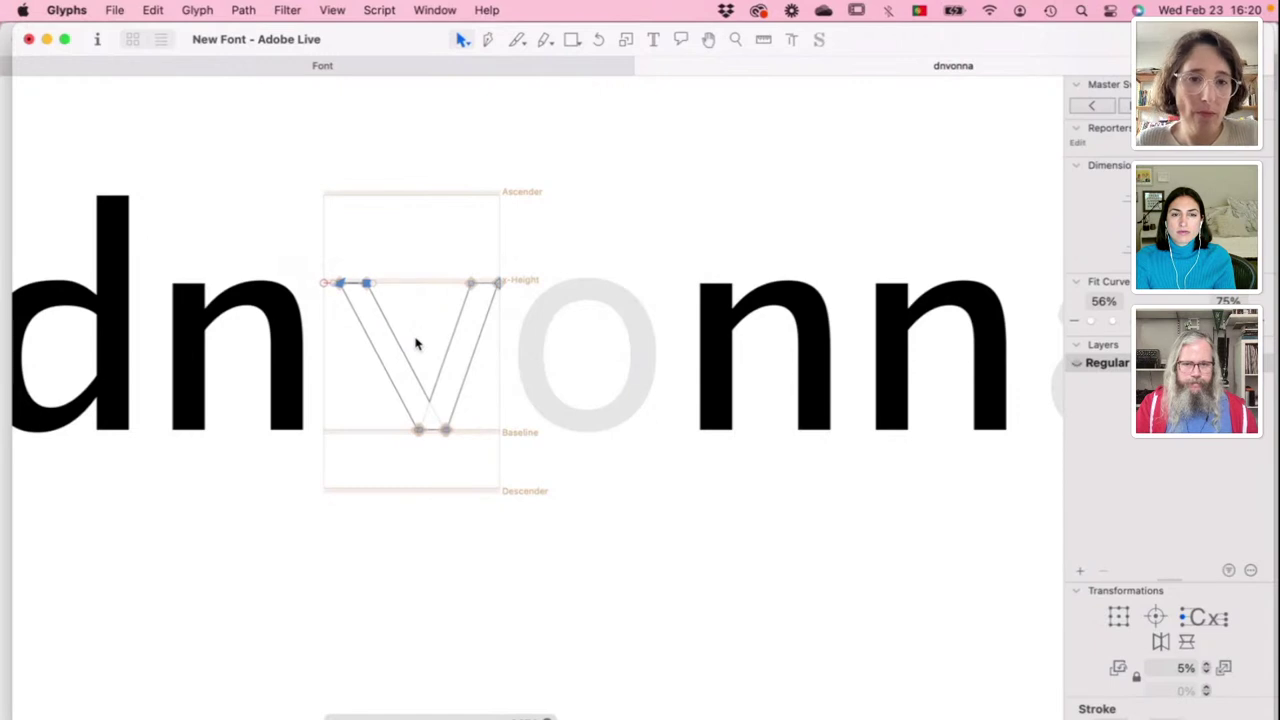
key(super+shift+Right)
click(540, 375)
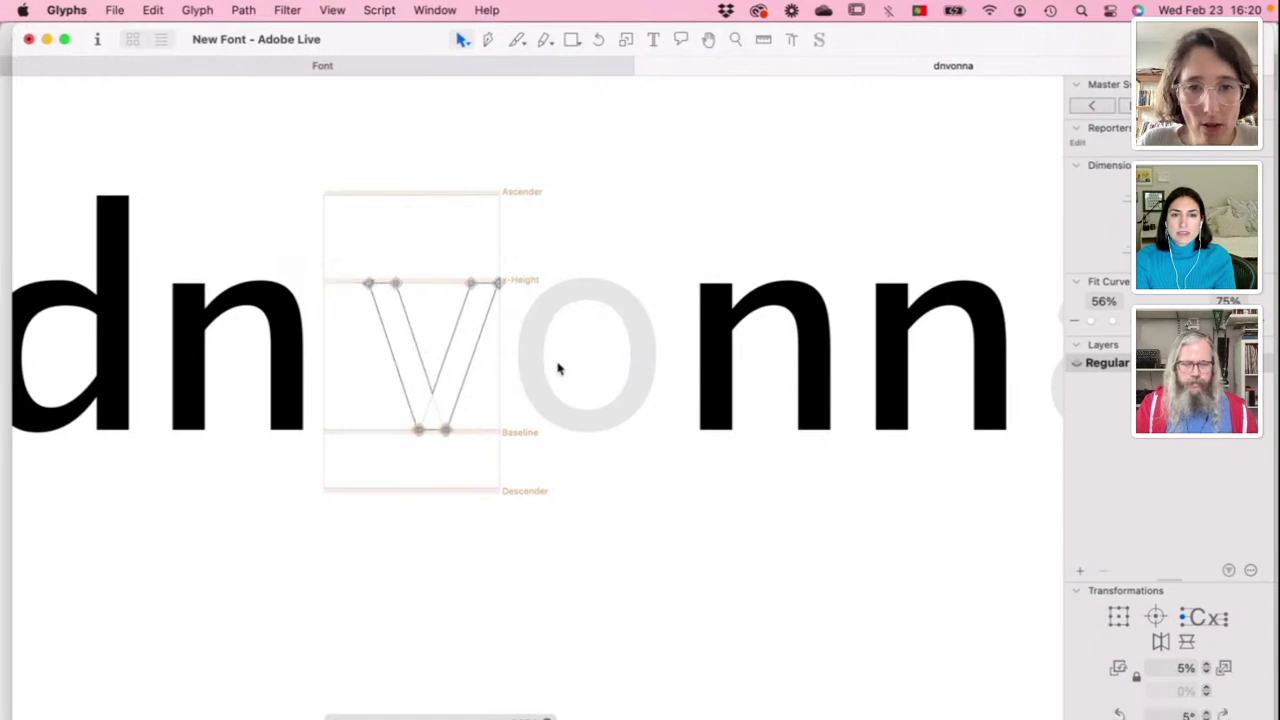
double_click(558, 370)
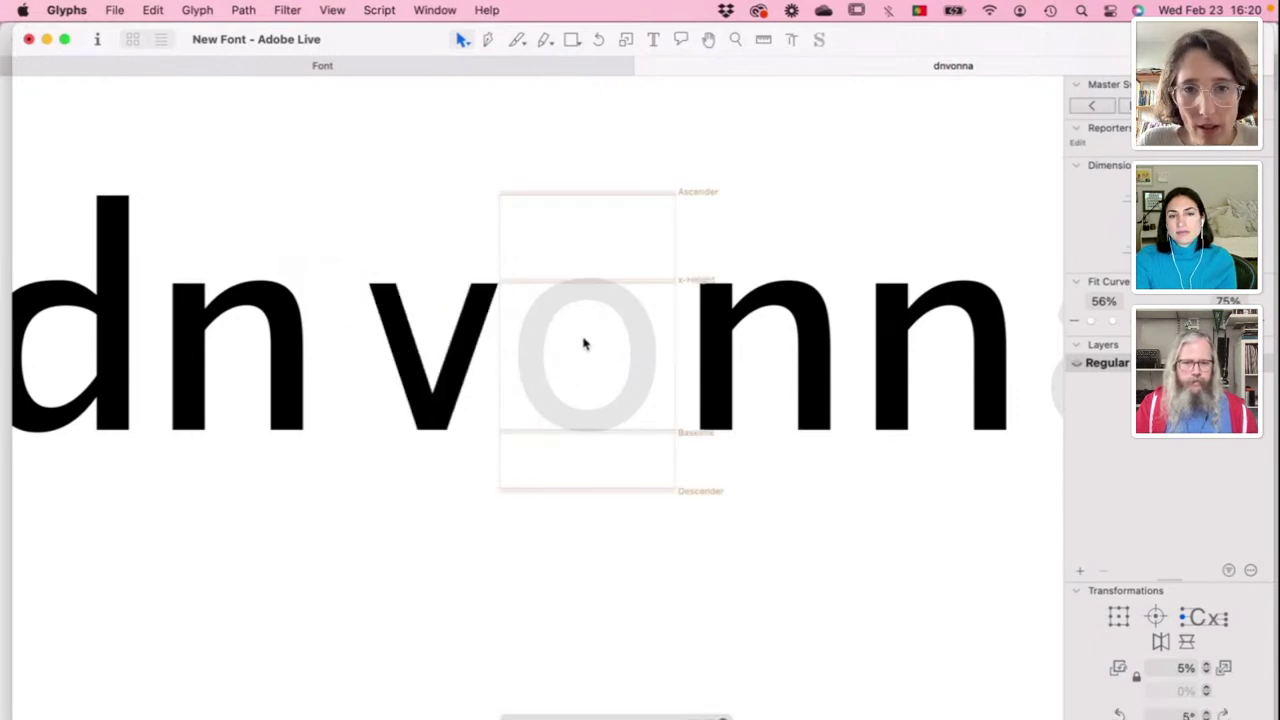
Step: Draw the o's outer circle between baseline and x-height, shift it left to centre it, and preview
click(579, 44)
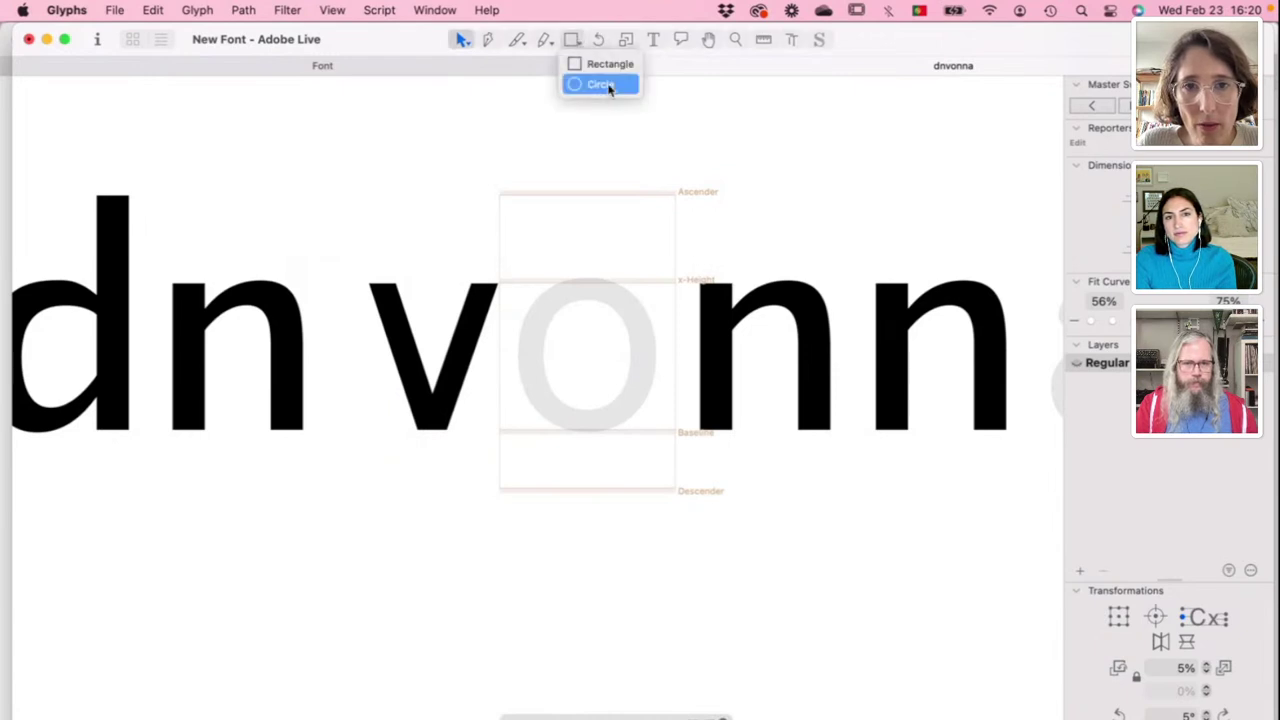
click(606, 86)
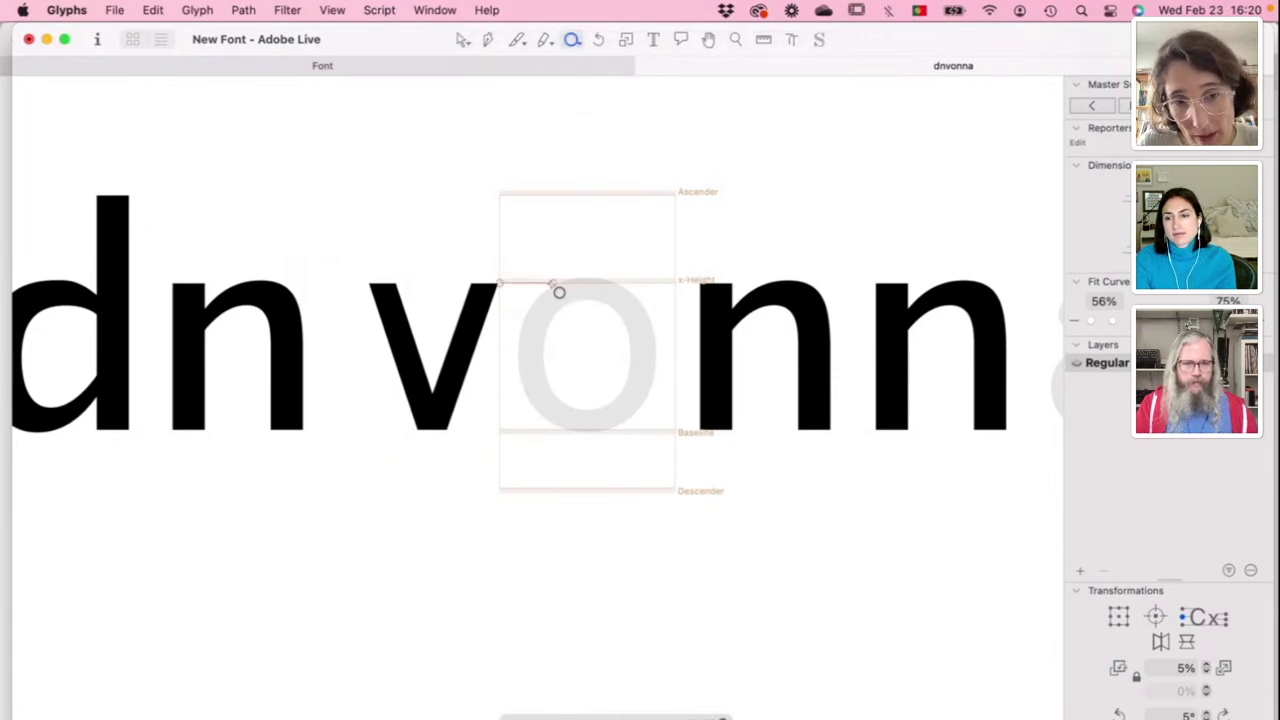
drag(553, 284, 693, 439)
key(v)
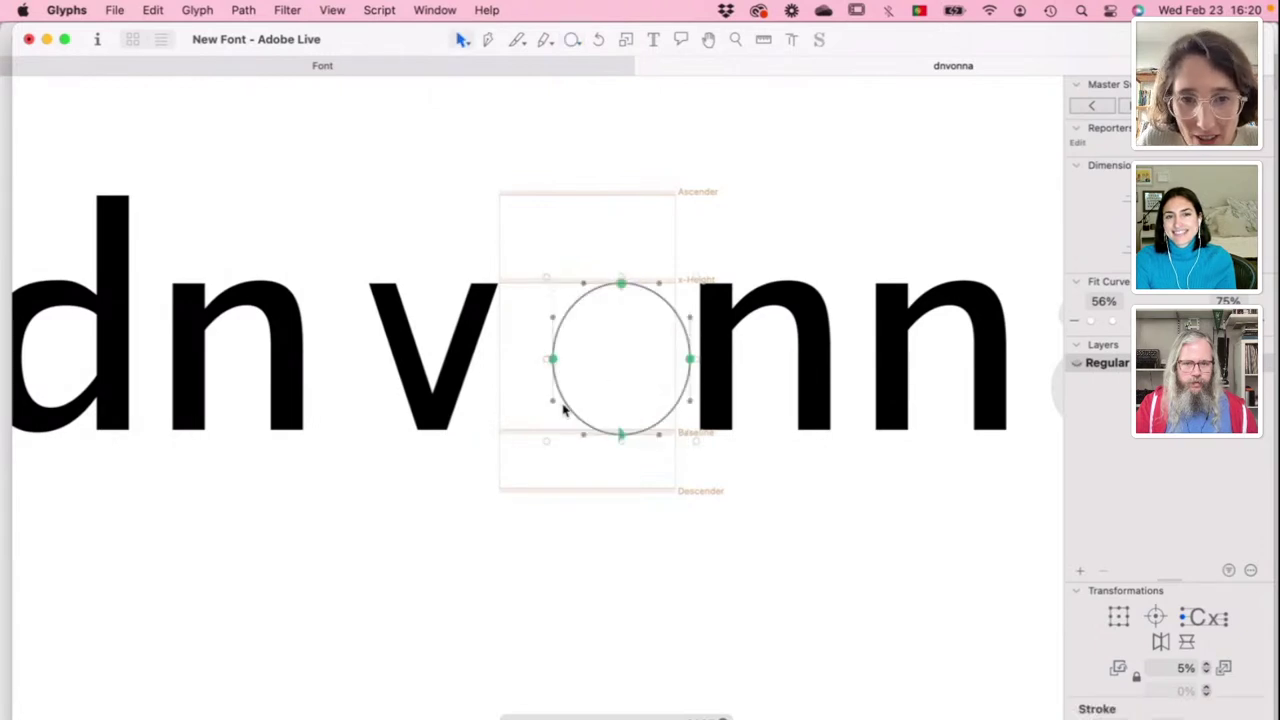
drag(563, 409, 533, 405)
click(570, 375)
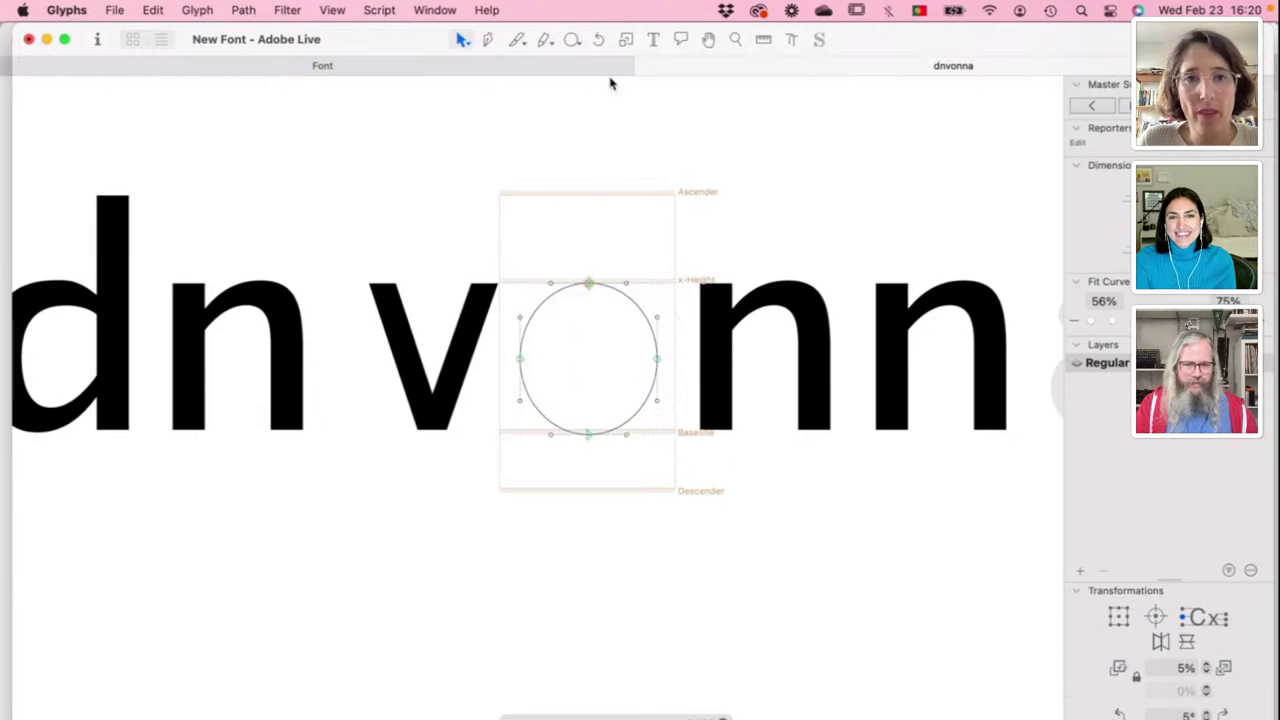
click(657, 40)
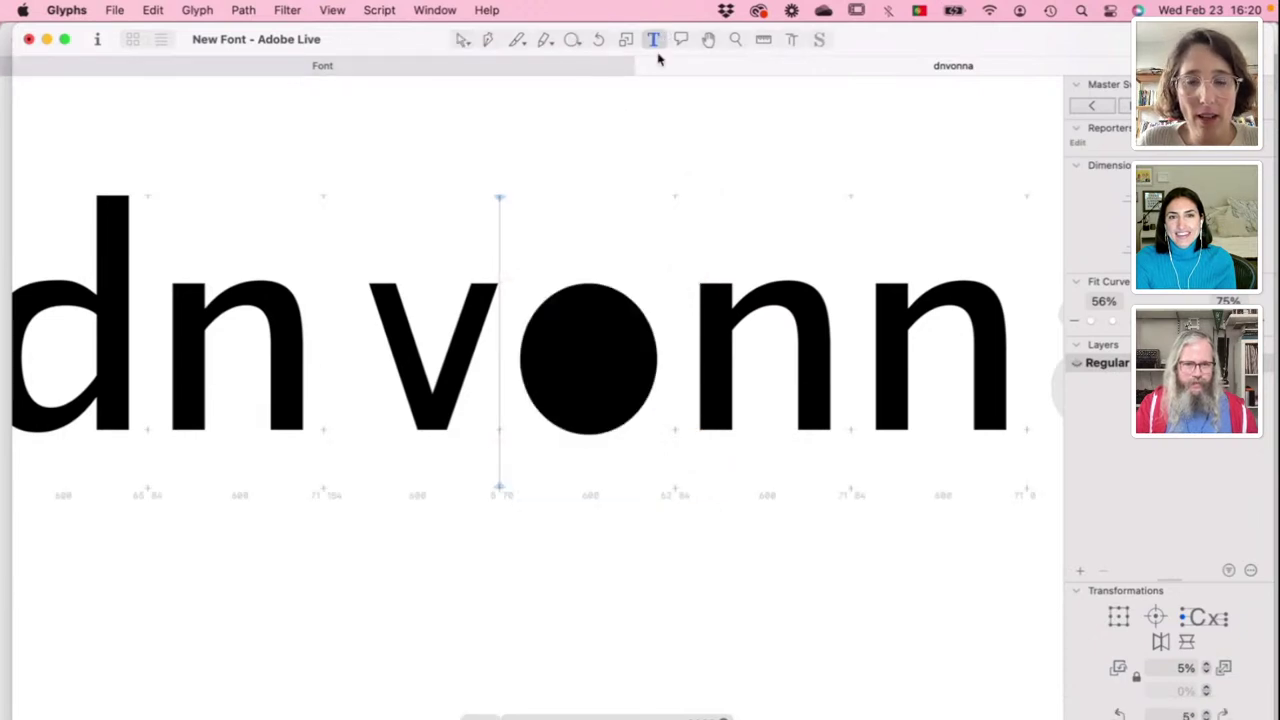
Step: Add an inner oval to the o, nudge it left, and correct path direction to cut the counter
double_click(580, 369)
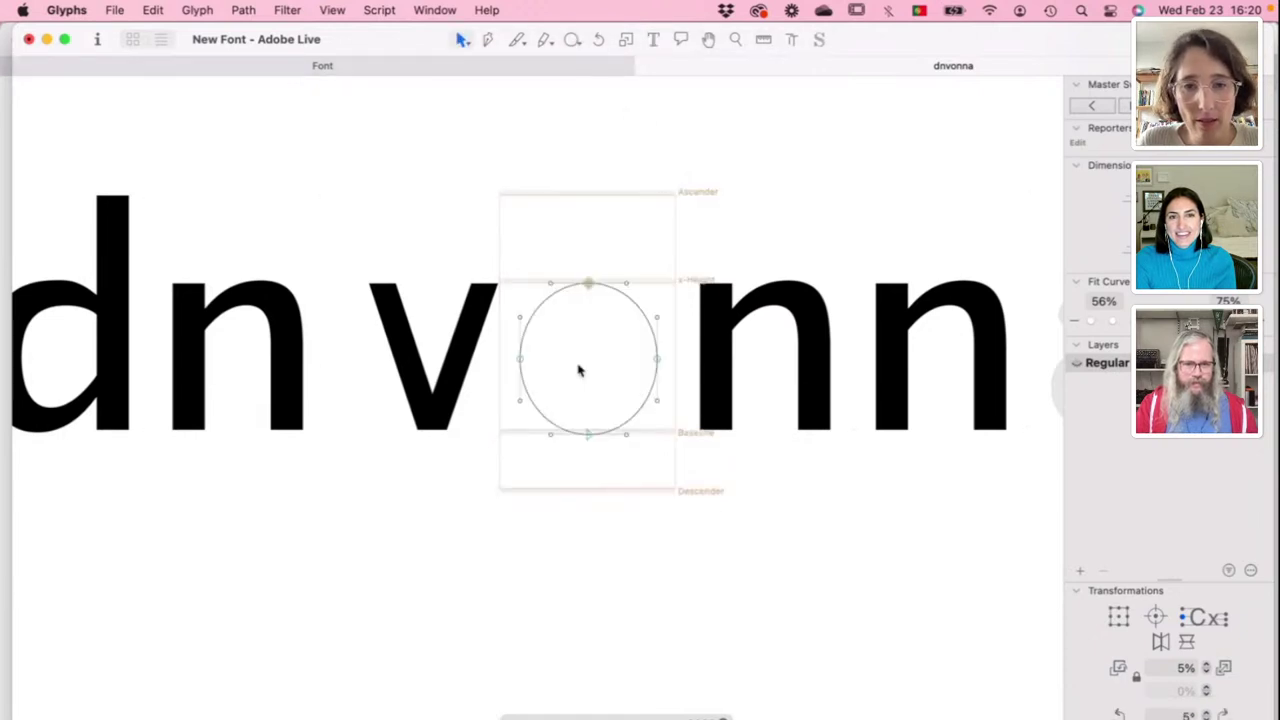
click(571, 40)
click(591, 86)
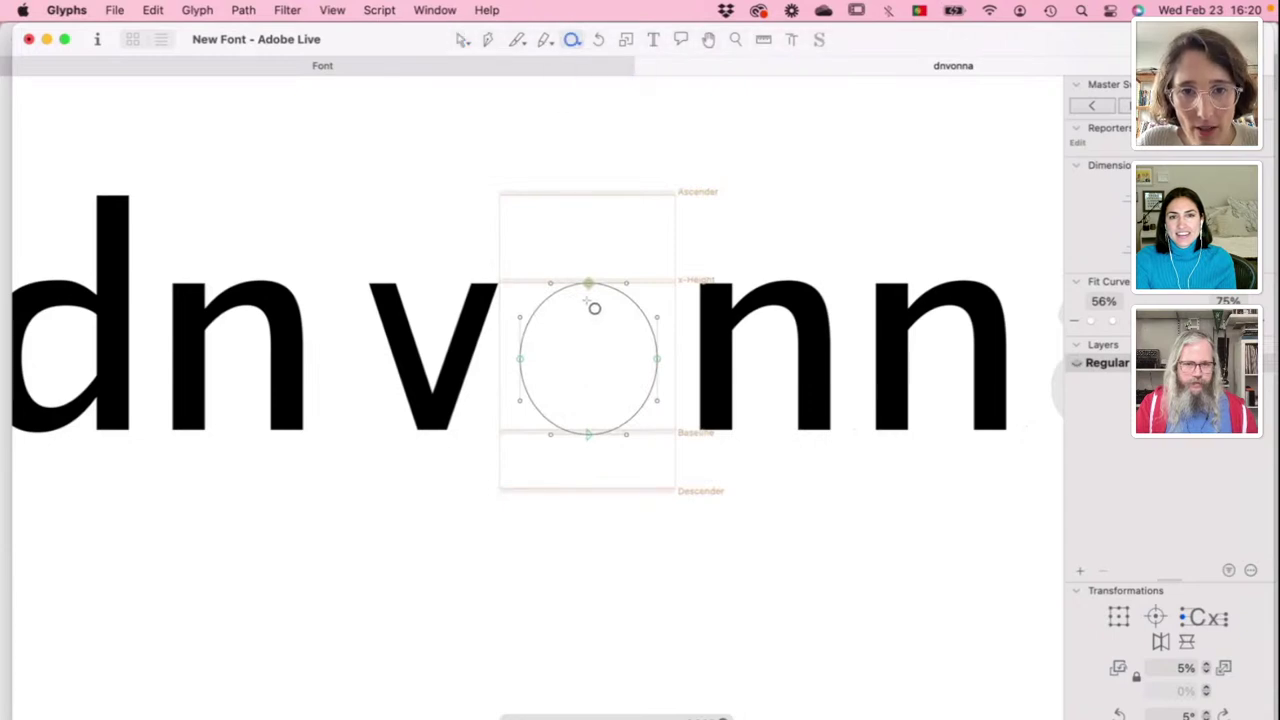
drag(553, 309, 633, 412)
key(v)
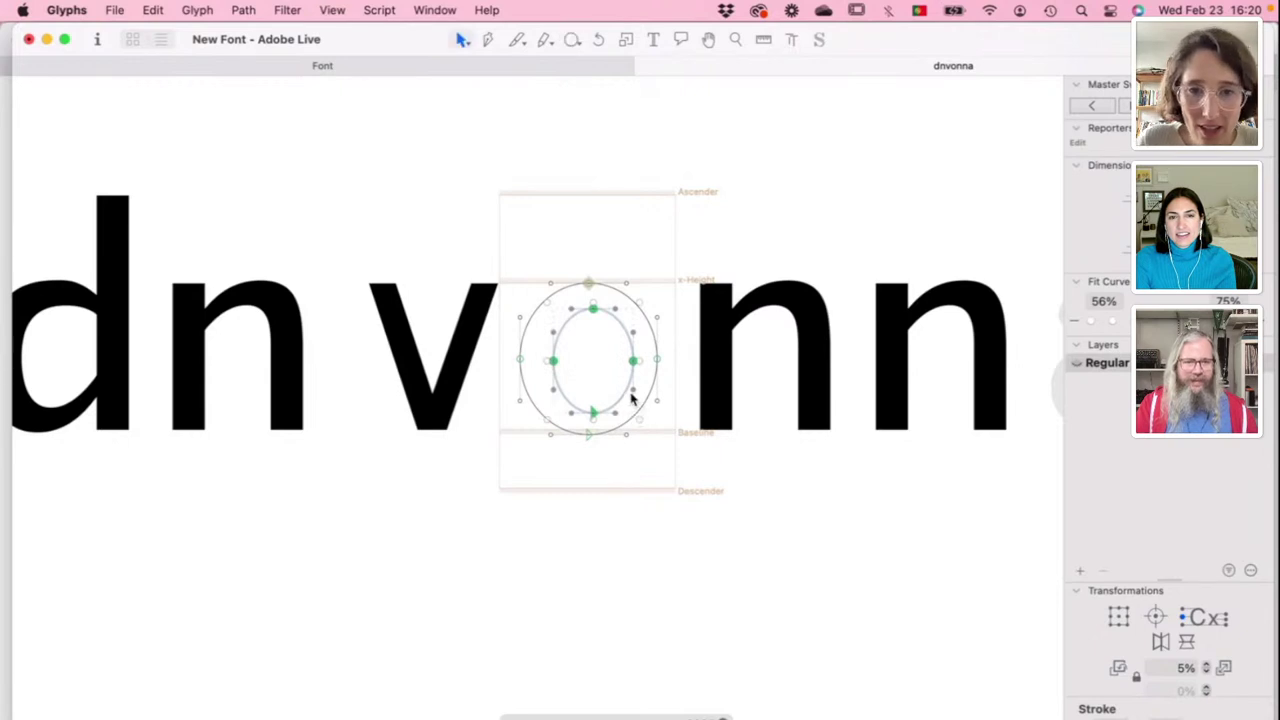
click(630, 398)
double_click(625, 398)
key(Left)
key(Left)
key(Left)
key(Left)
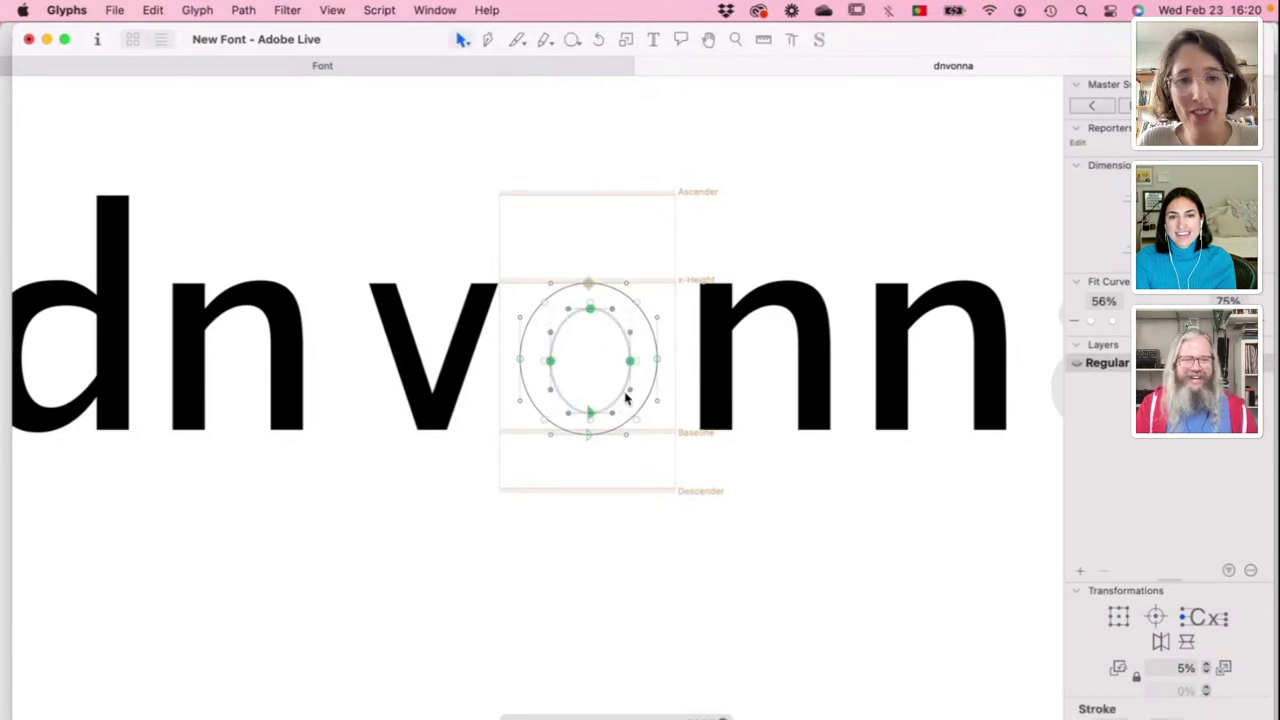
key(super+shift+r)
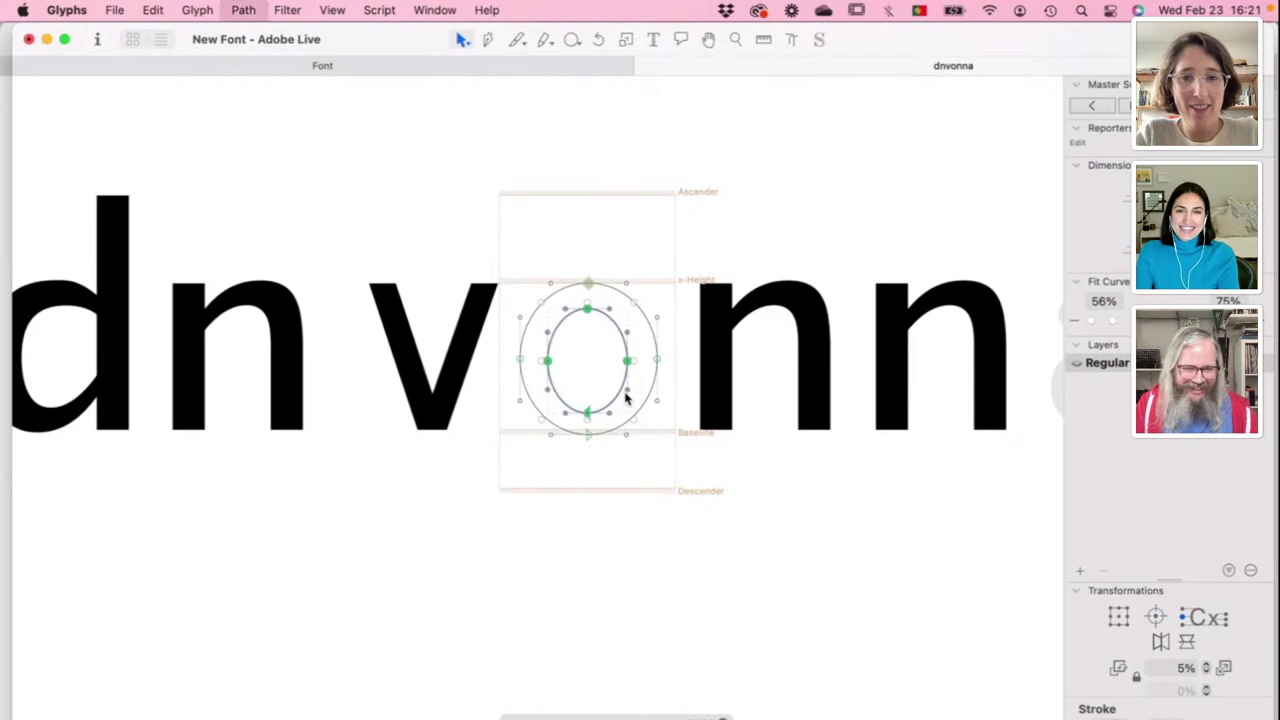
key(space)
click(584, 361)
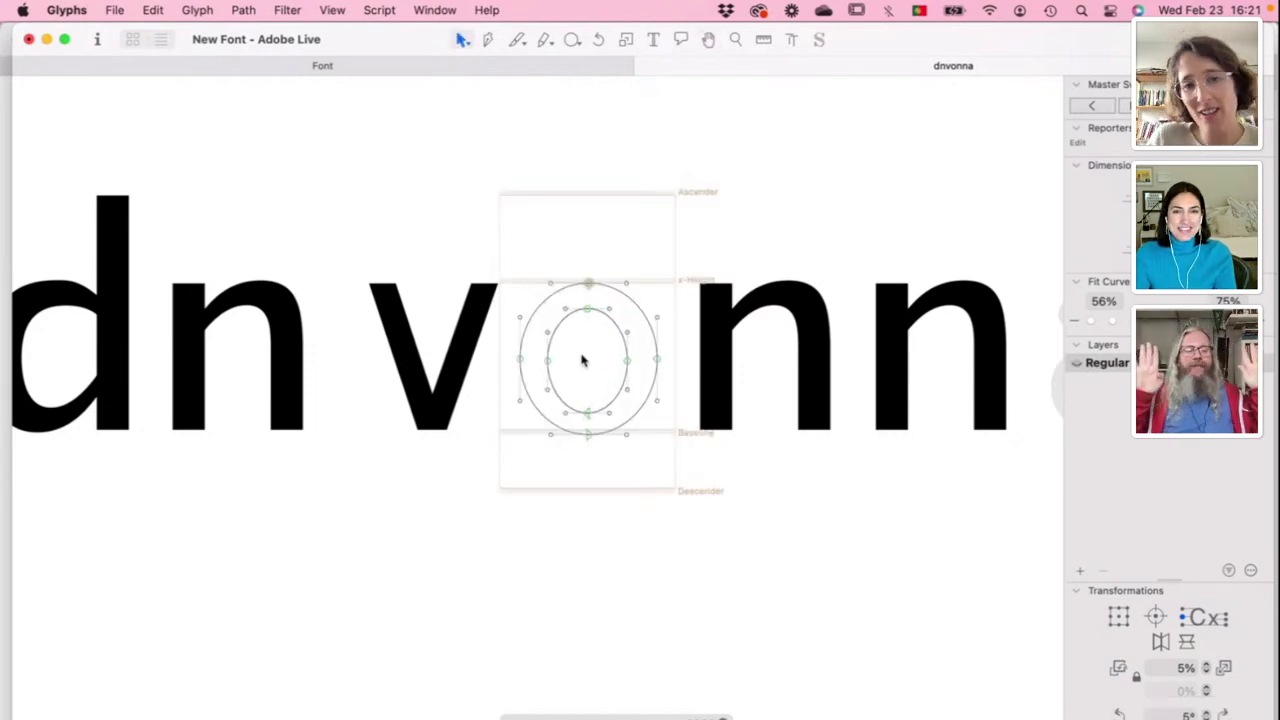
key(space)
Step: In the test text, place the cursor at the v and pull it closer to the preceding n
key(t)
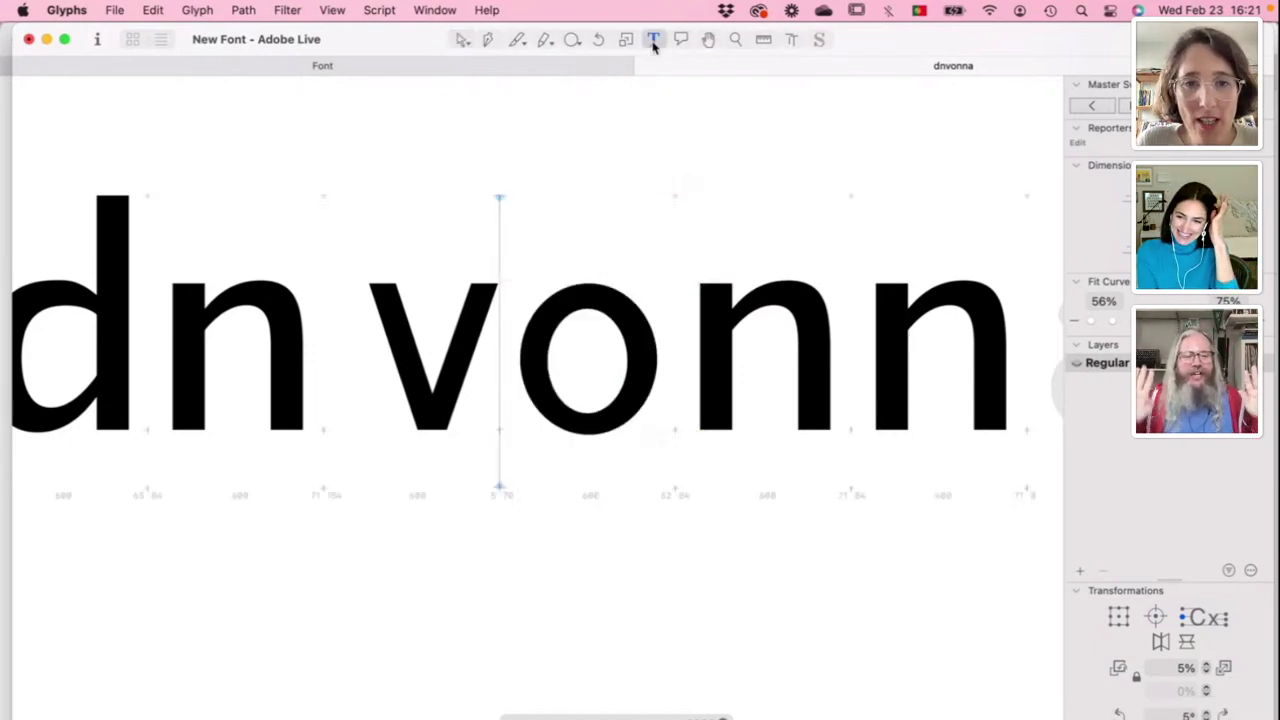
key(Left)
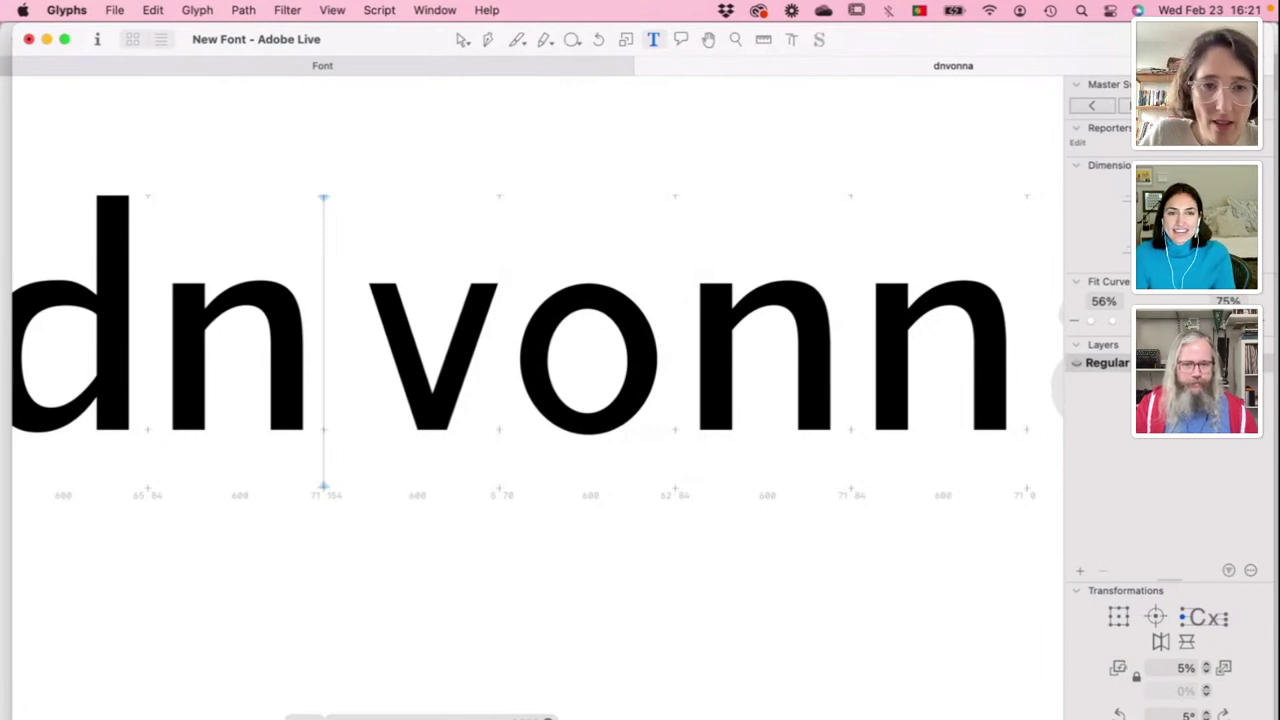
key(super+z)
key(Right)
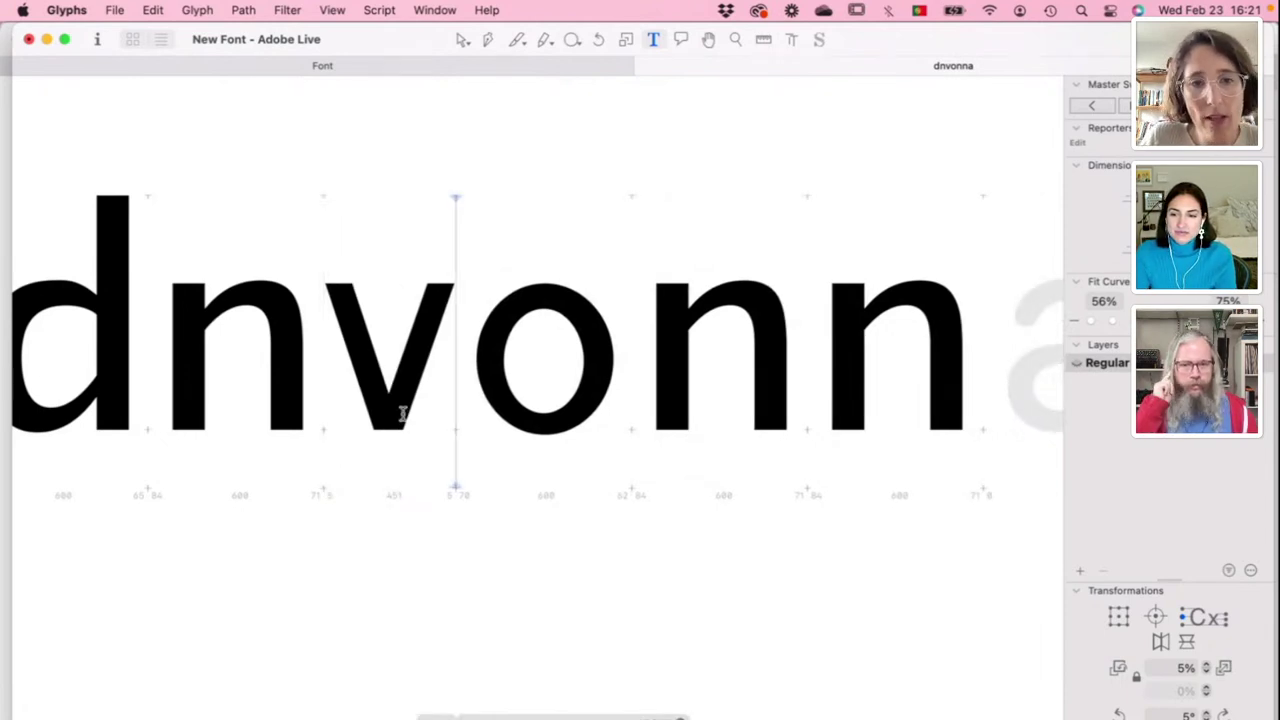
key(Left)
key(Right)
key(Left)
key(Left)
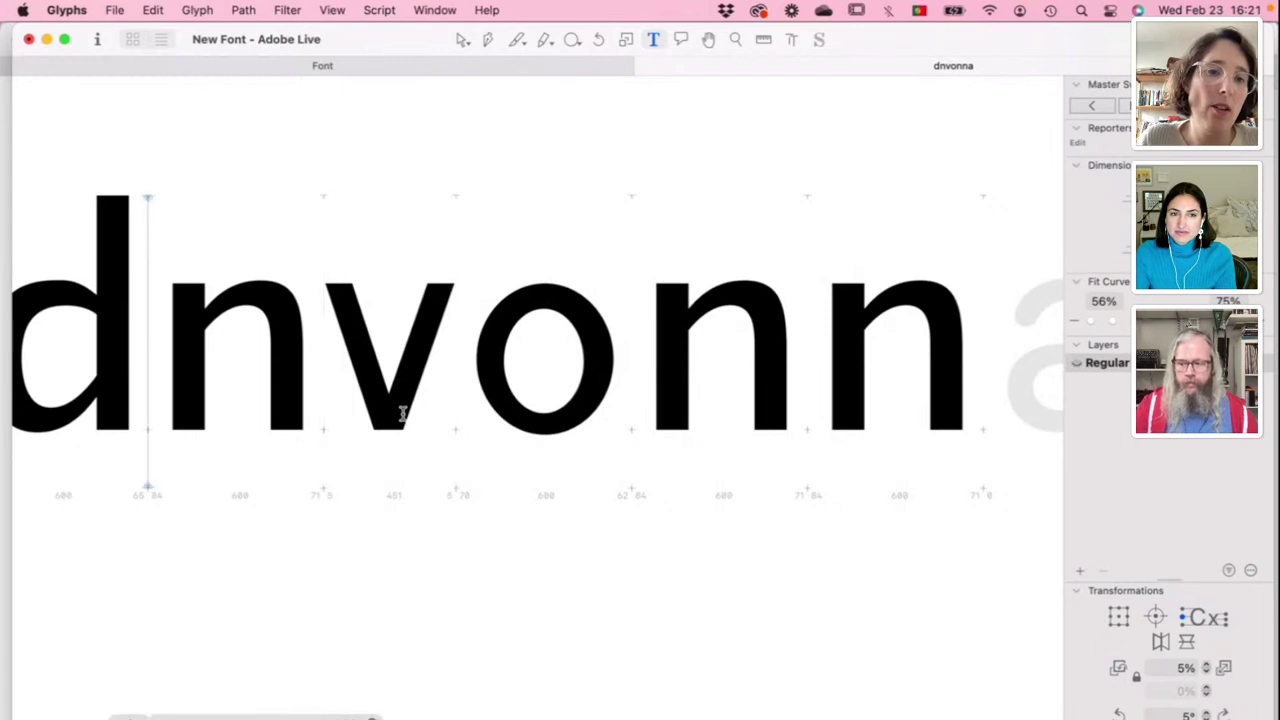
key(Right)
key(Right)
key(Left)
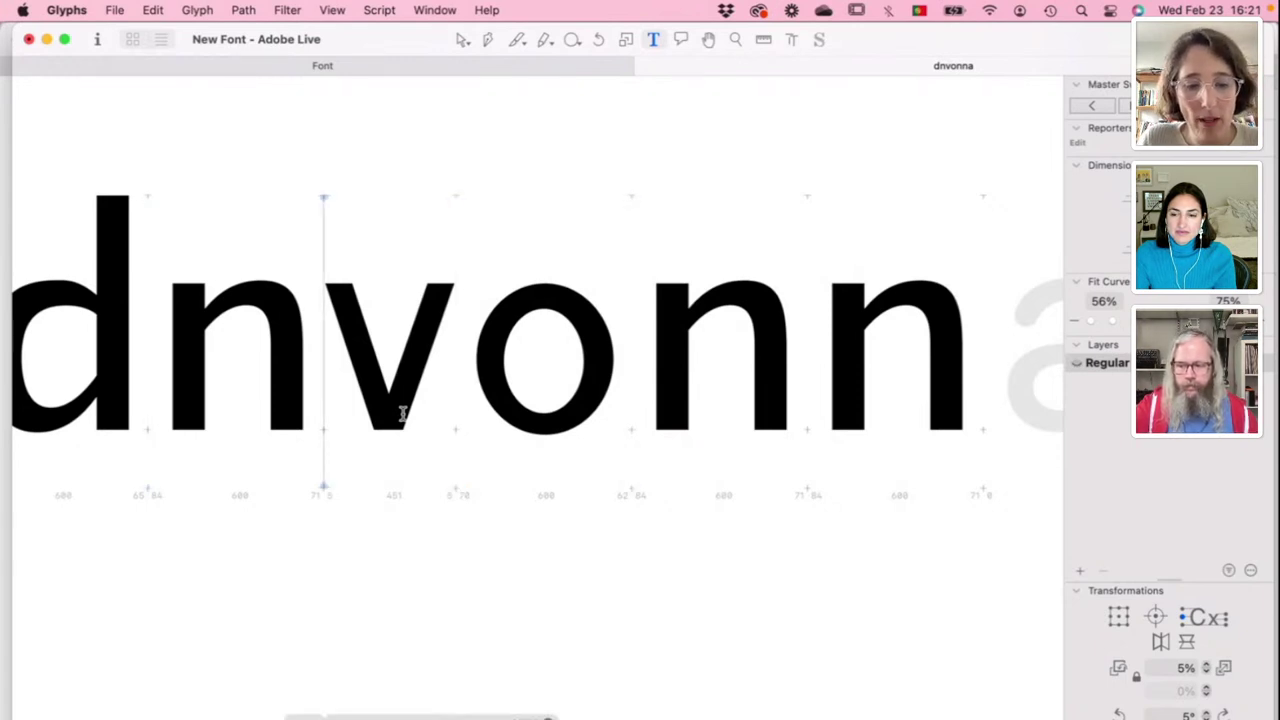
Step: Tighten the kerning between v and o by two steps
key(alt+super+Left)
key(alt+super+Left)
key(alt+super+Left)
key(alt+super+Left)
key(alt+super+Left)
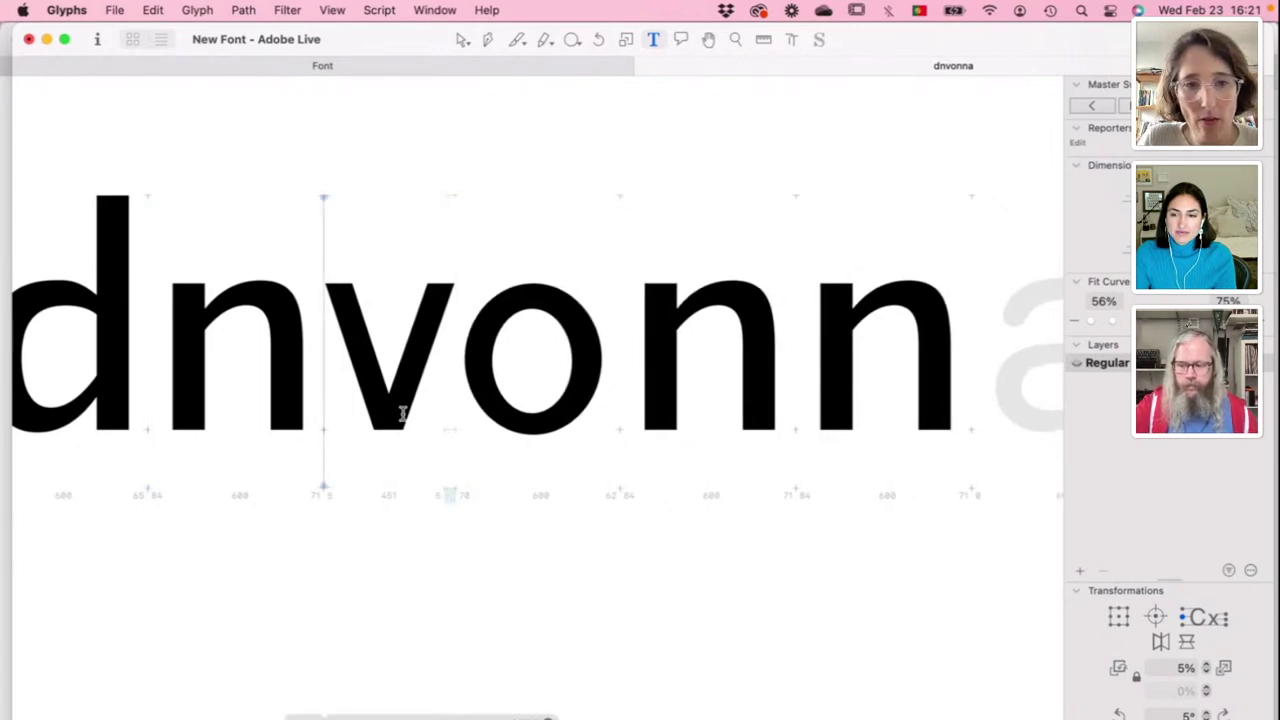
key(alt+super+Left)
key(alt+super+Left)
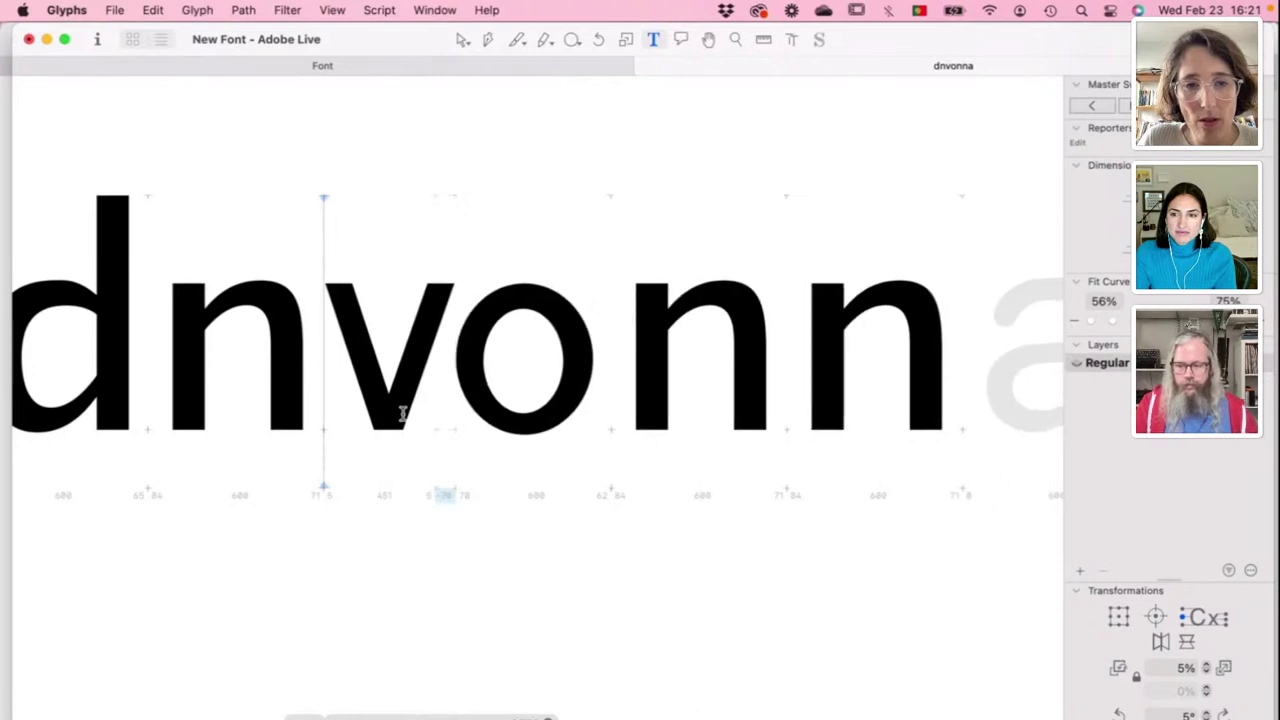
key(Right)
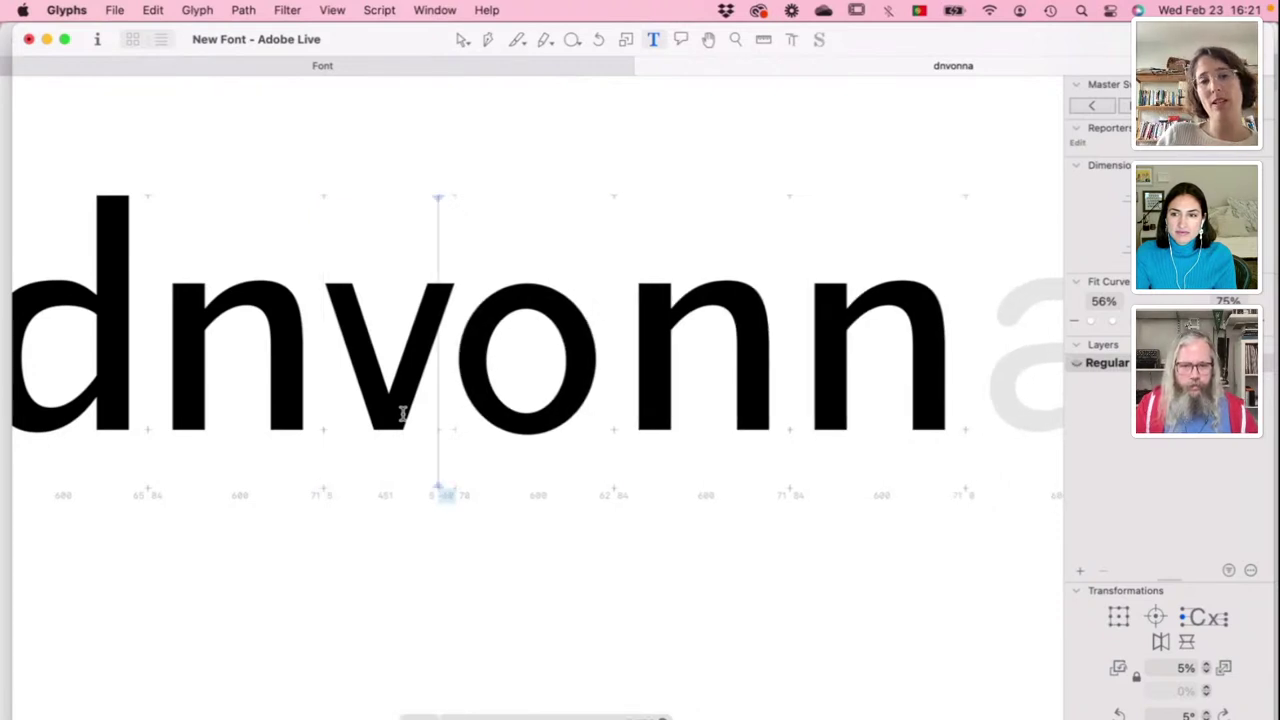
key(Right)
key(Left)
key(Left)
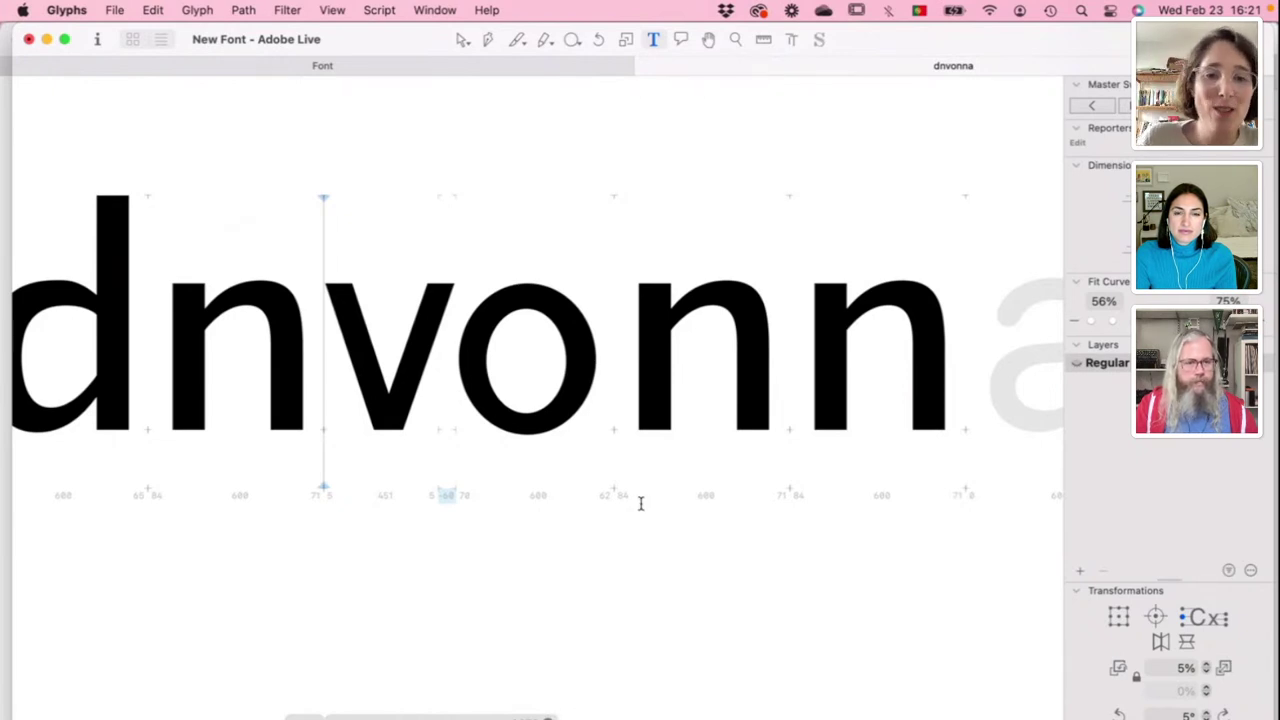
Step: Review the n–v, v–o and o–n spacing across the dnvonn test string
click(660, 363)
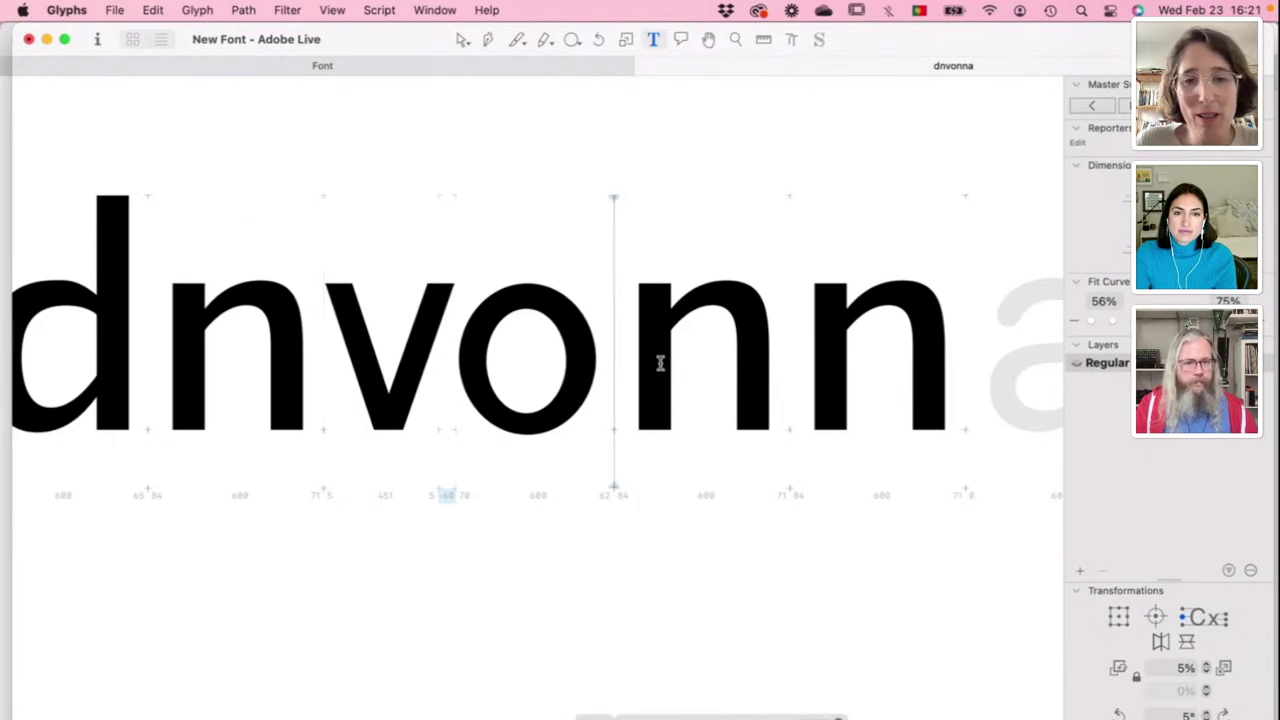
click(312, 310)
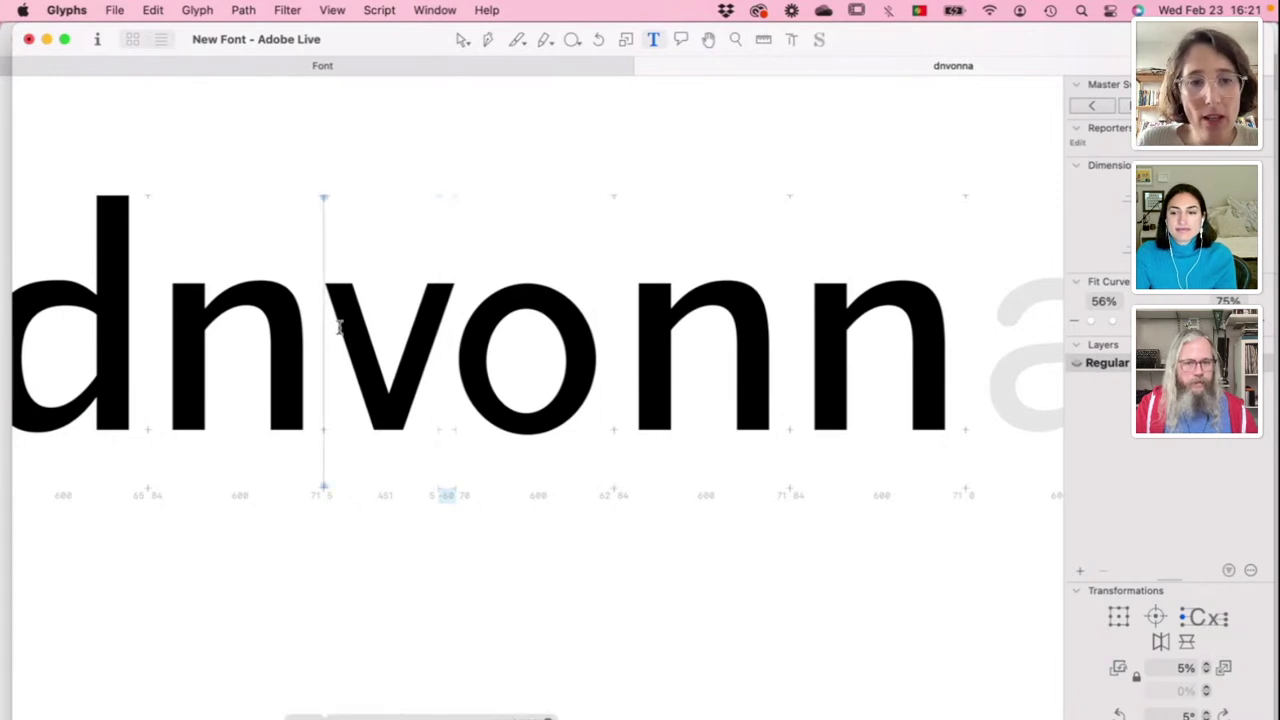
click(441, 374)
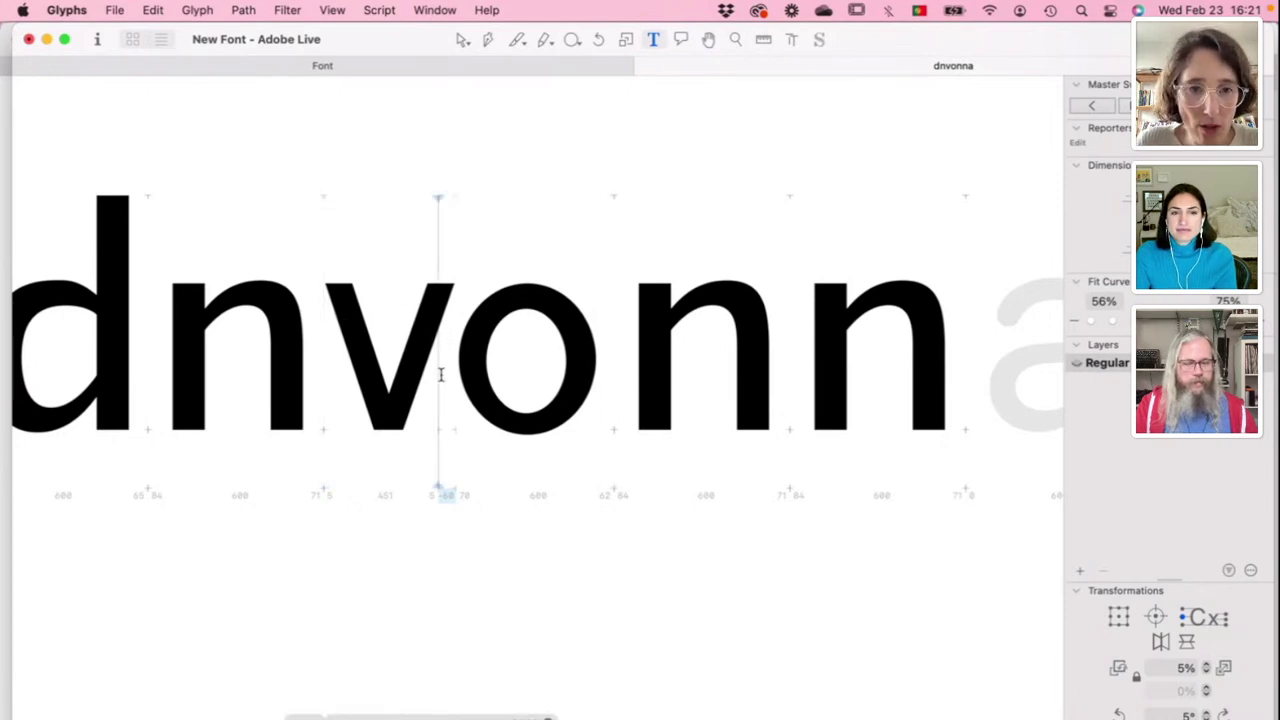
click(573, 374)
scroll(573, 374, down, 2)
scroll(571, 371, left, 2)
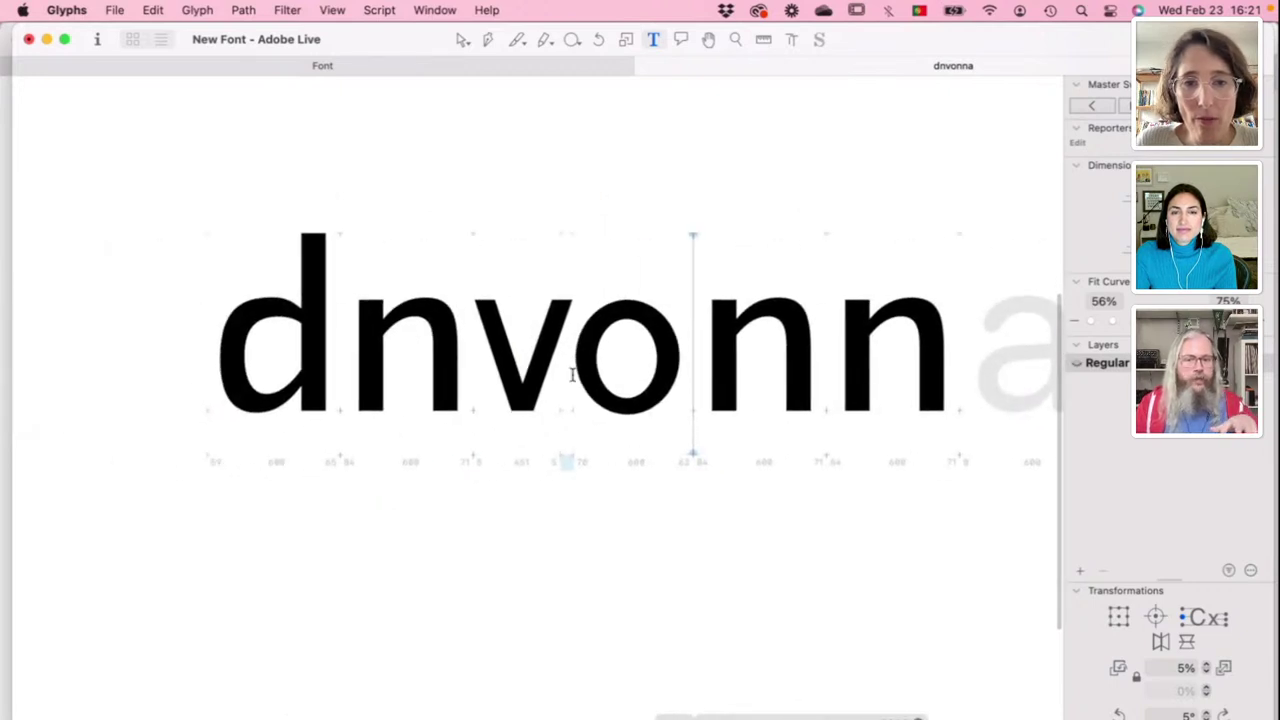
click(508, 370)
click(657, 366)
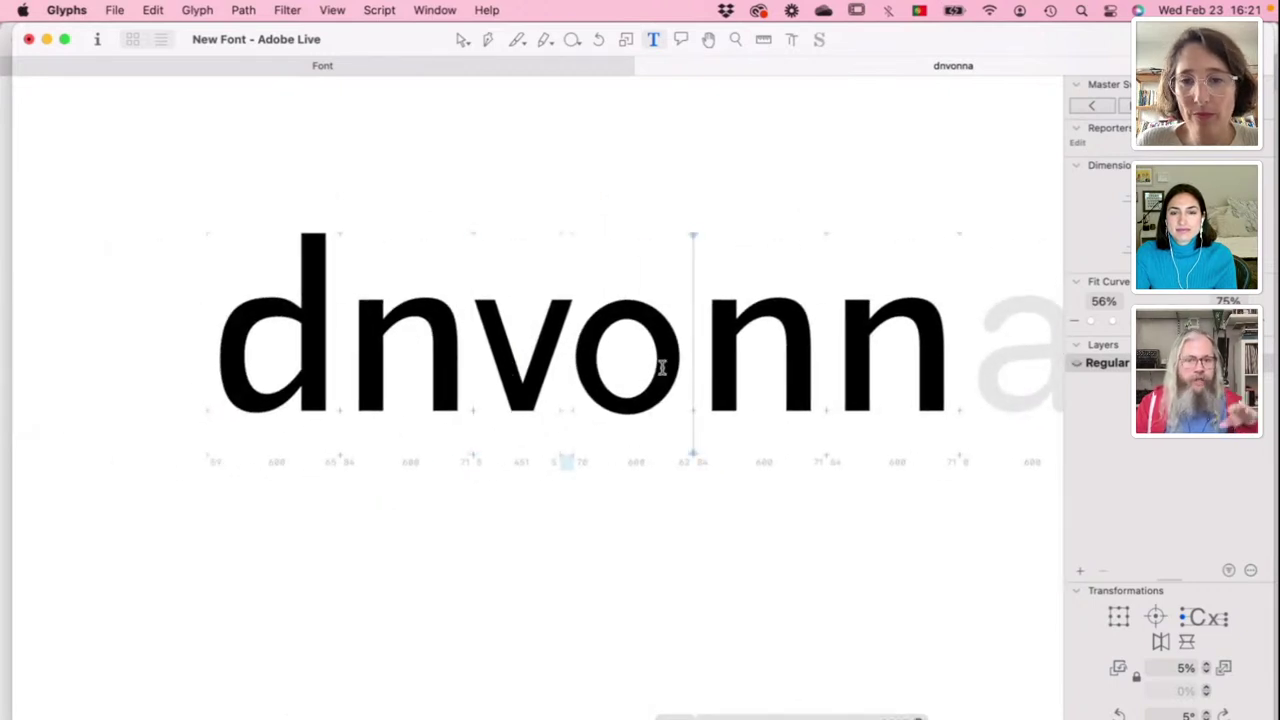
scroll(661, 368, right, 2)
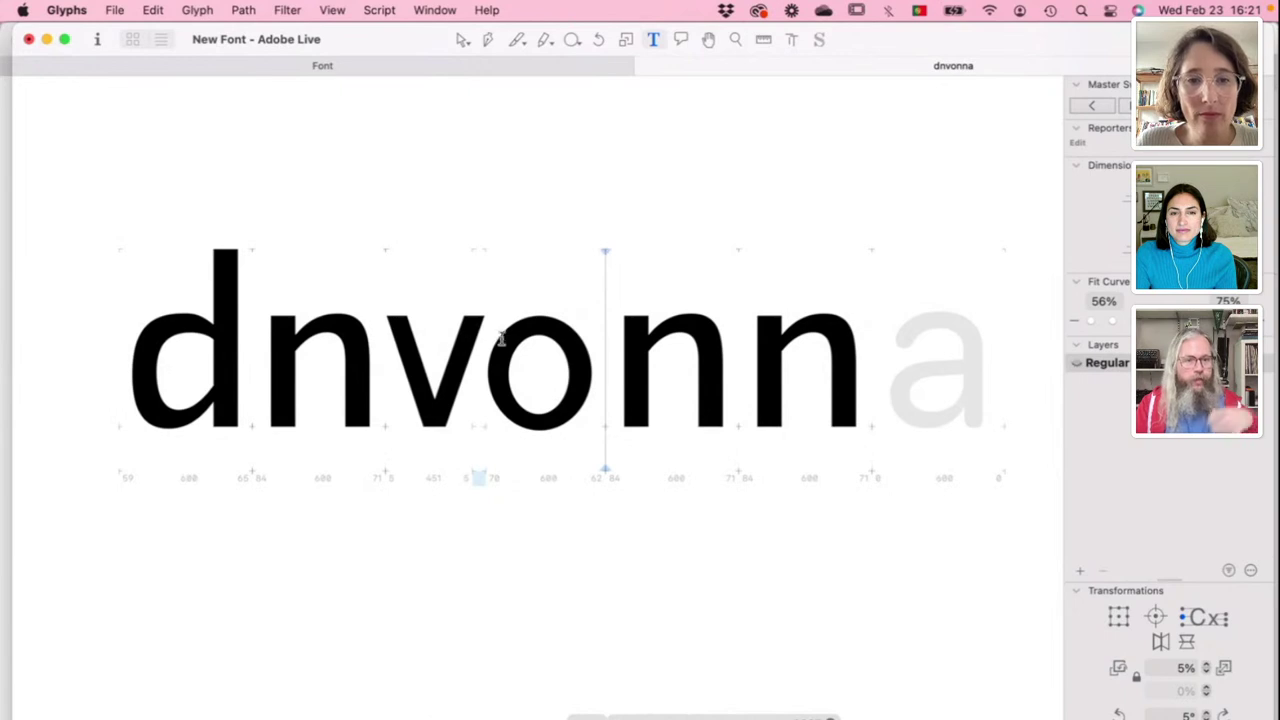
click(407, 372)
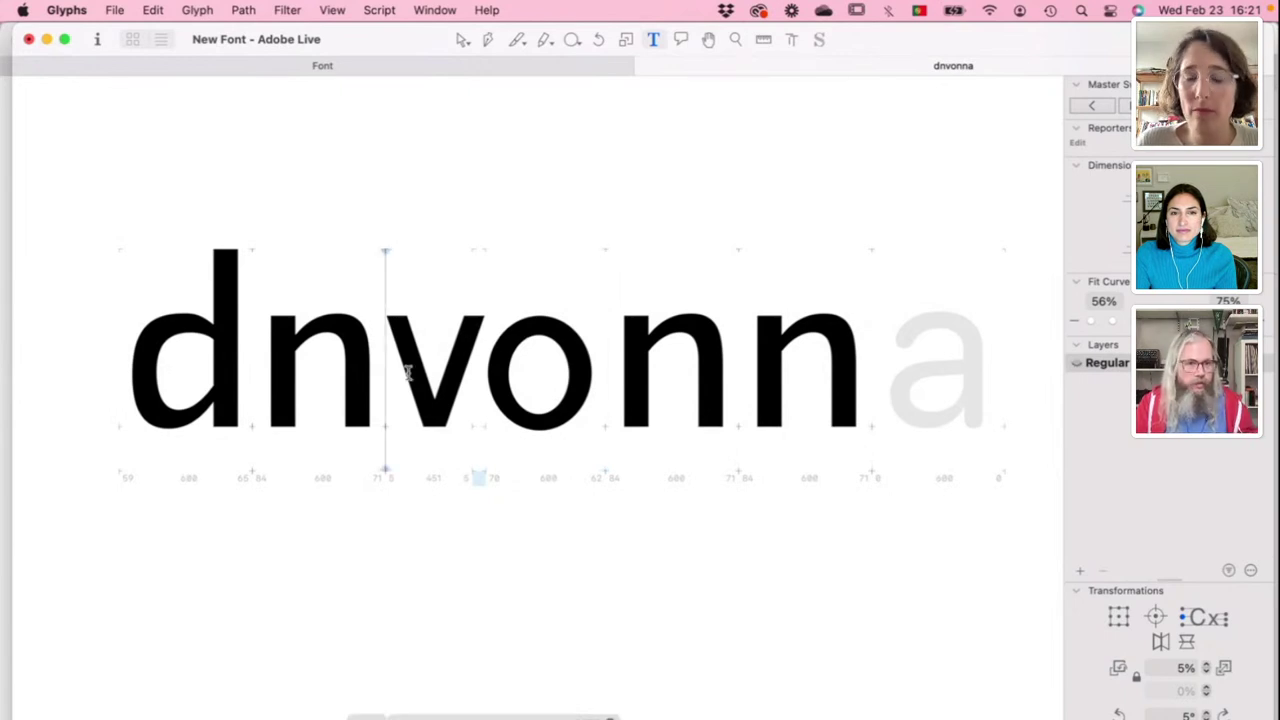
click(470, 362)
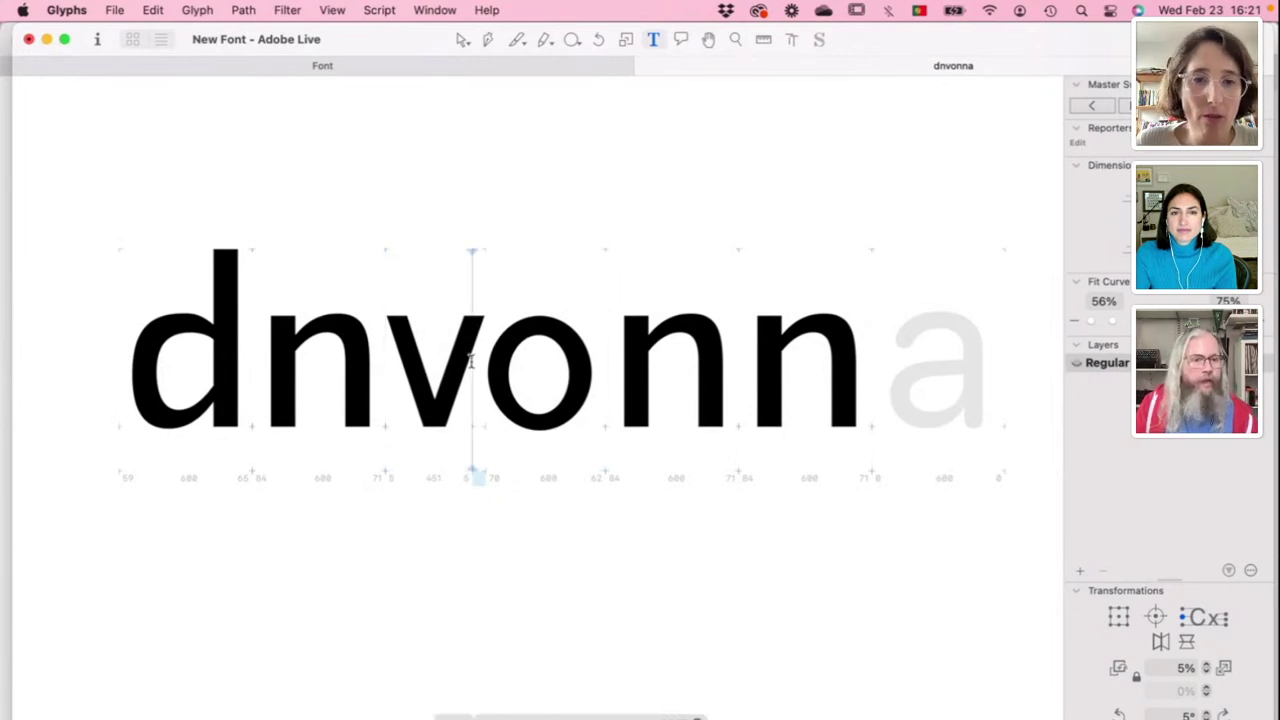
click(572, 368)
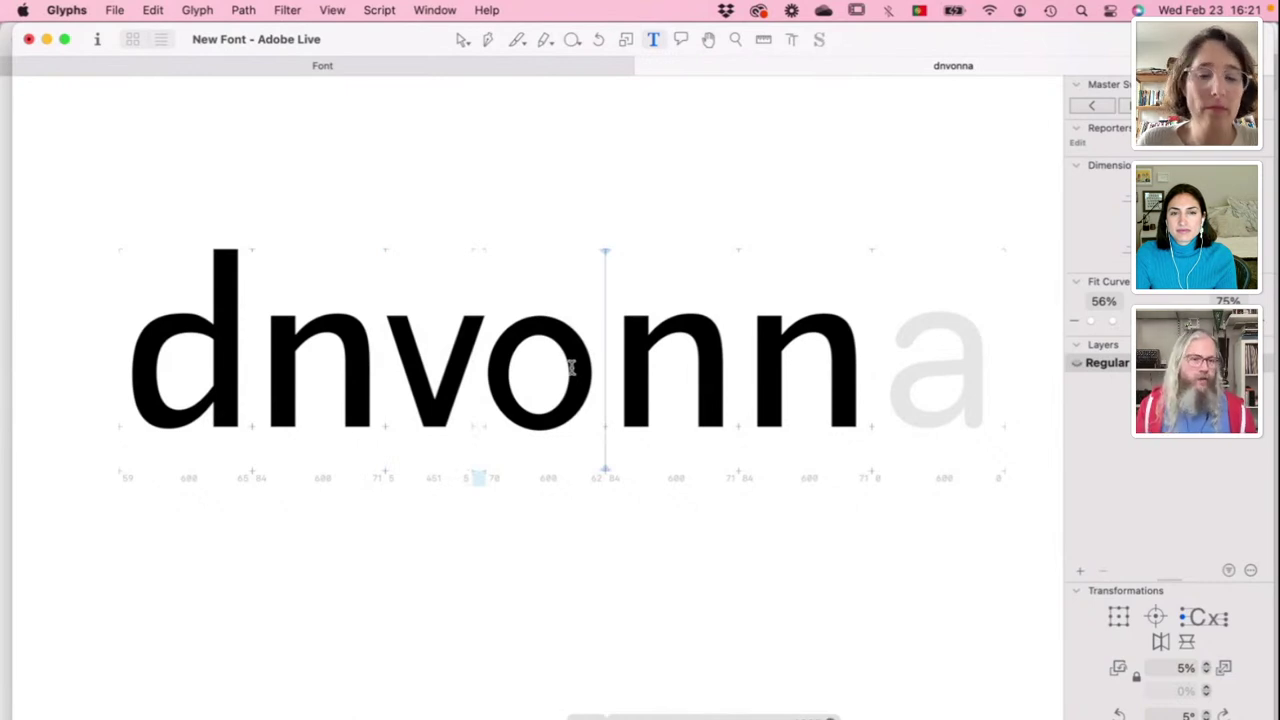
click(463, 366)
click(395, 368)
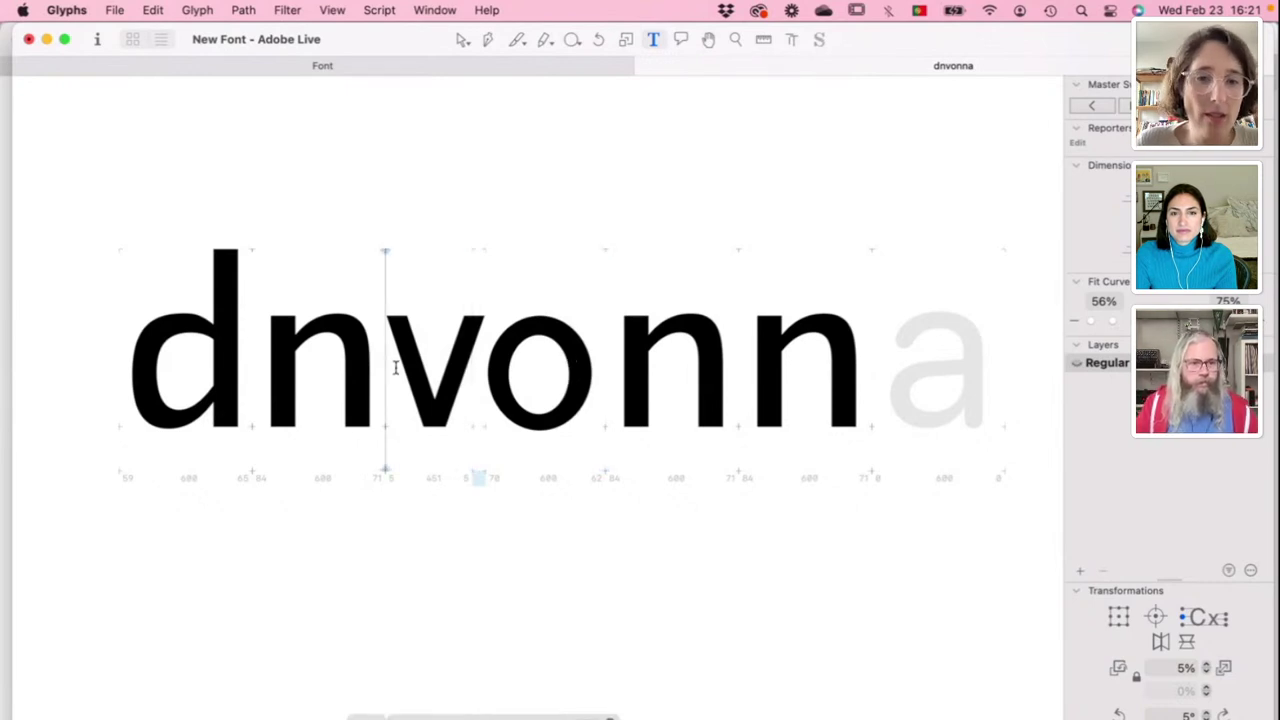
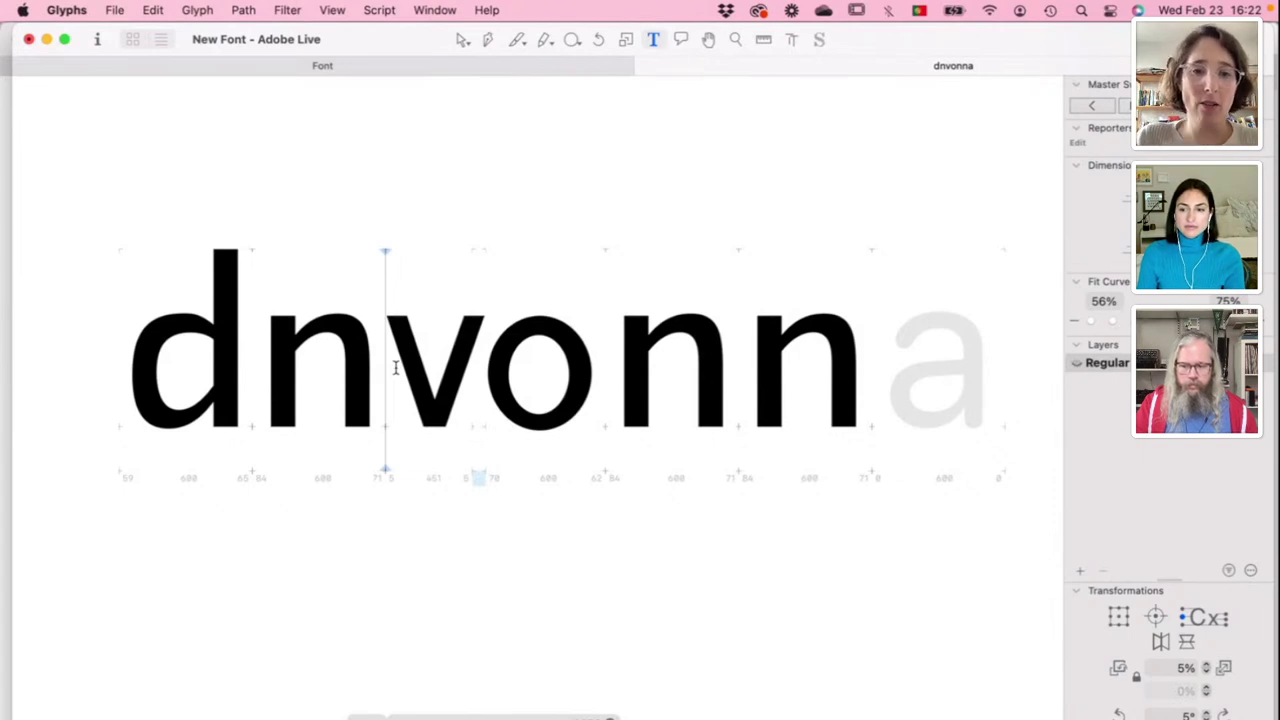
Step: Move the insertion point to just after the d in the test word dnvonna
key(Left)
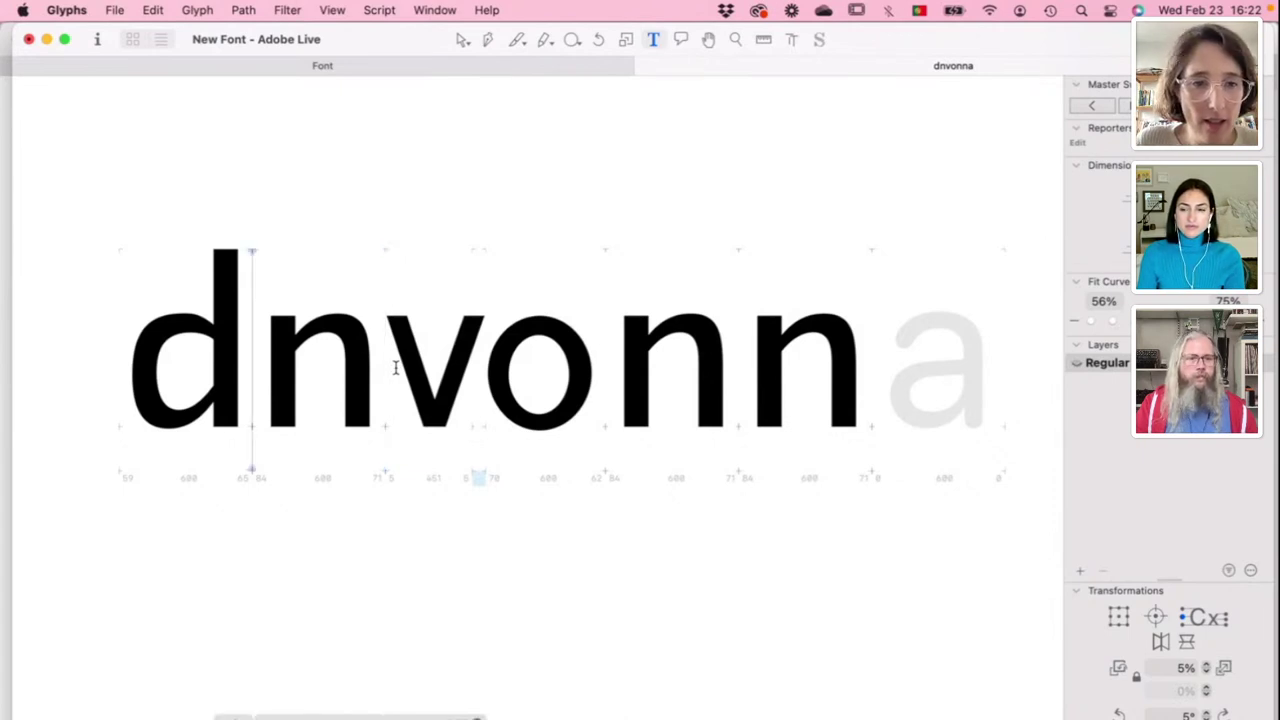
key(Right)
key(Left)
key(Left)
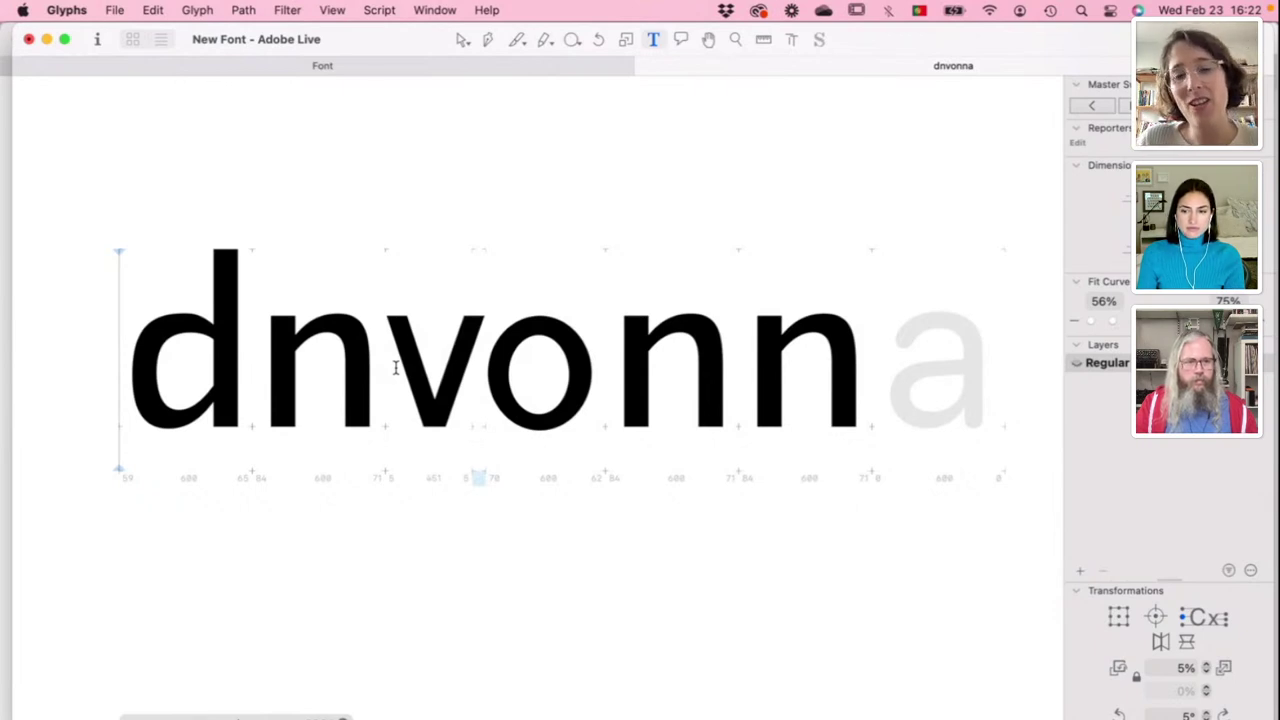
key(Right)
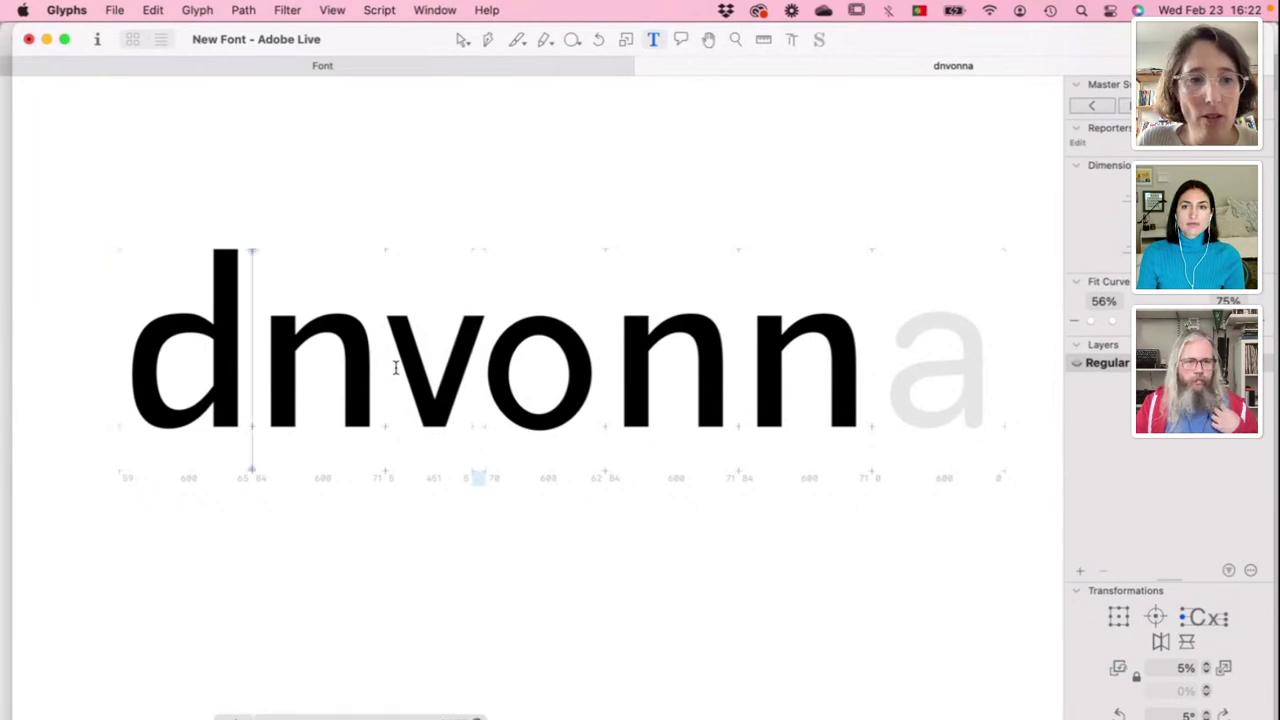
key(Left)
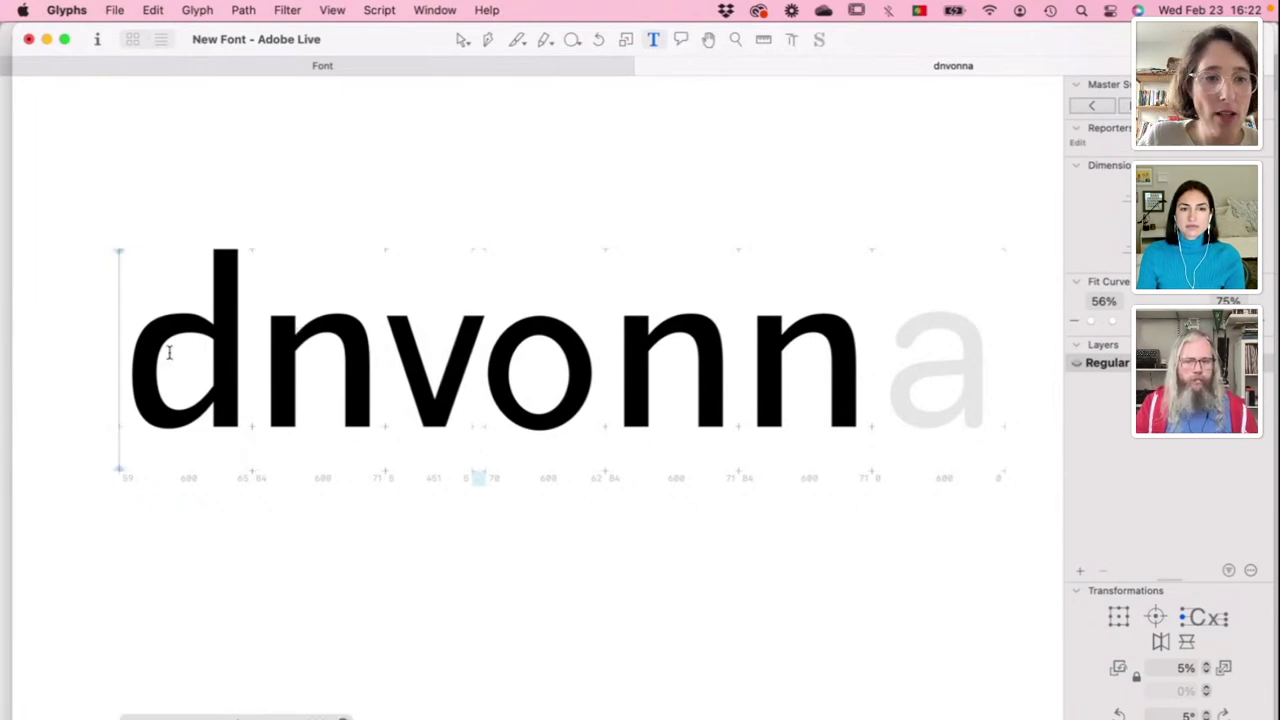
scroll(169, 352, left, 5)
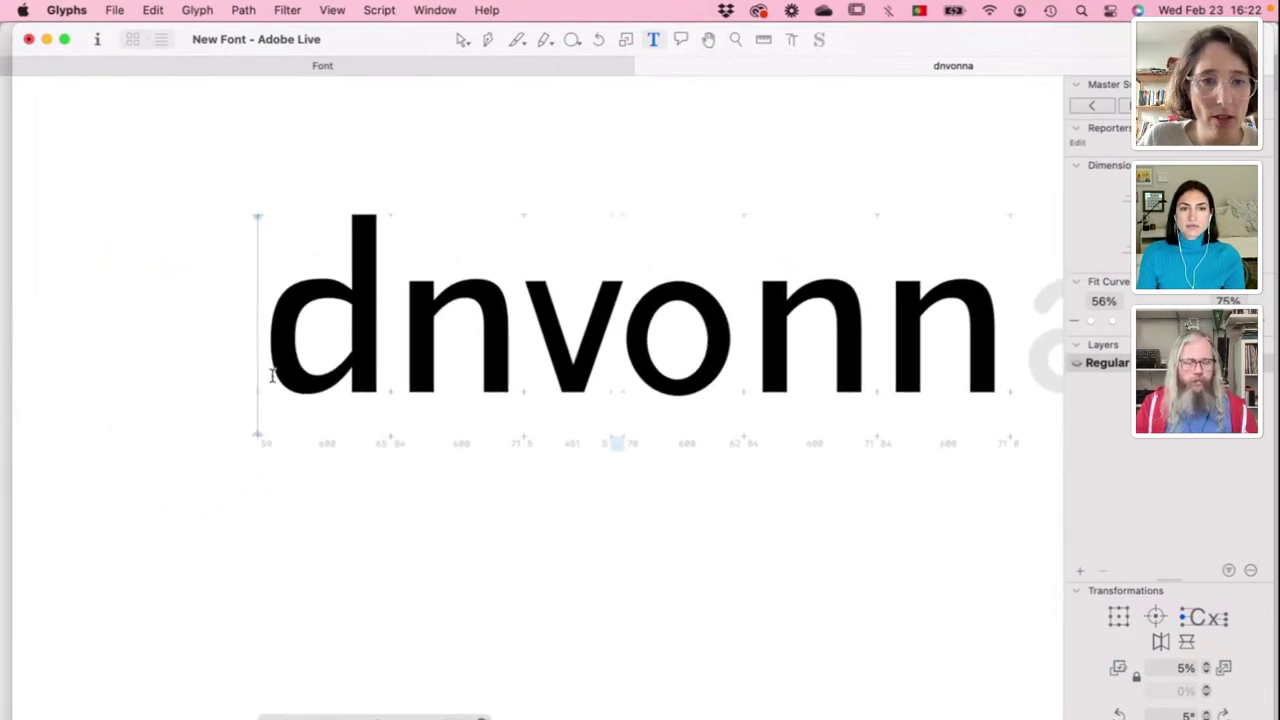
scroll(270, 375, up, 5)
click(429, 317)
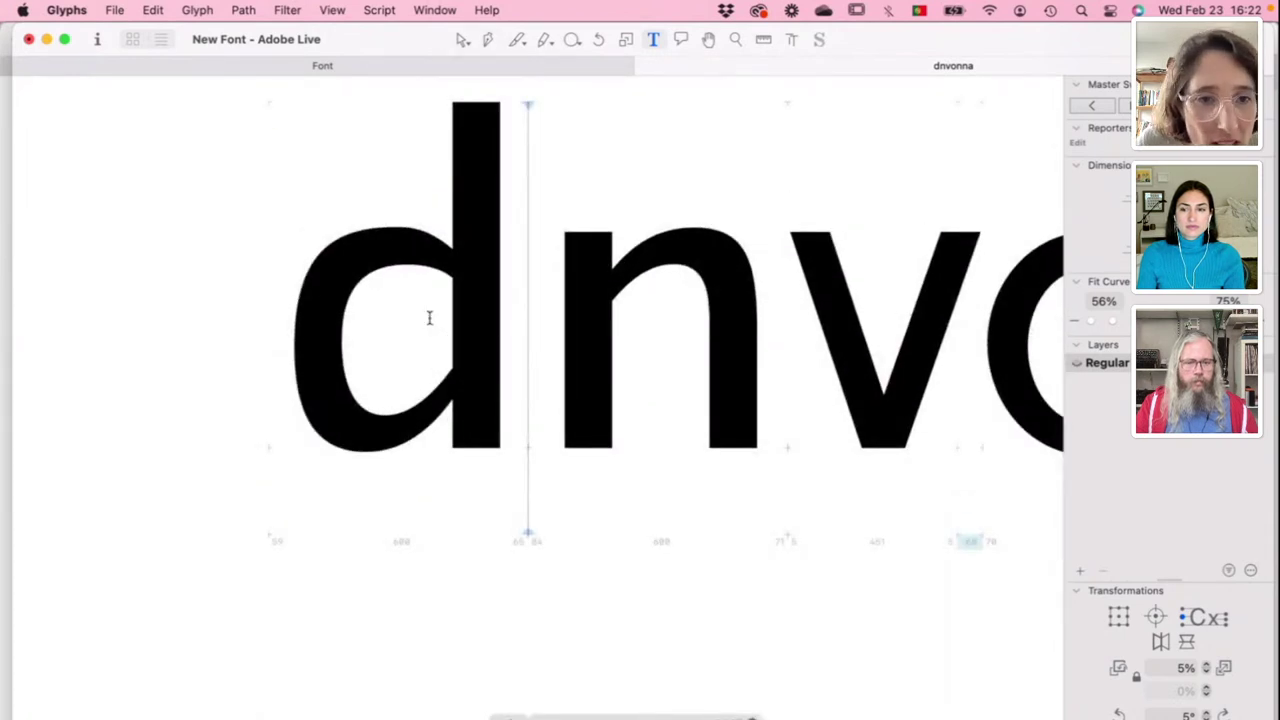
Step: Zoom in on the d and shift the top node of its outer bowl slightly left
key(Escape)
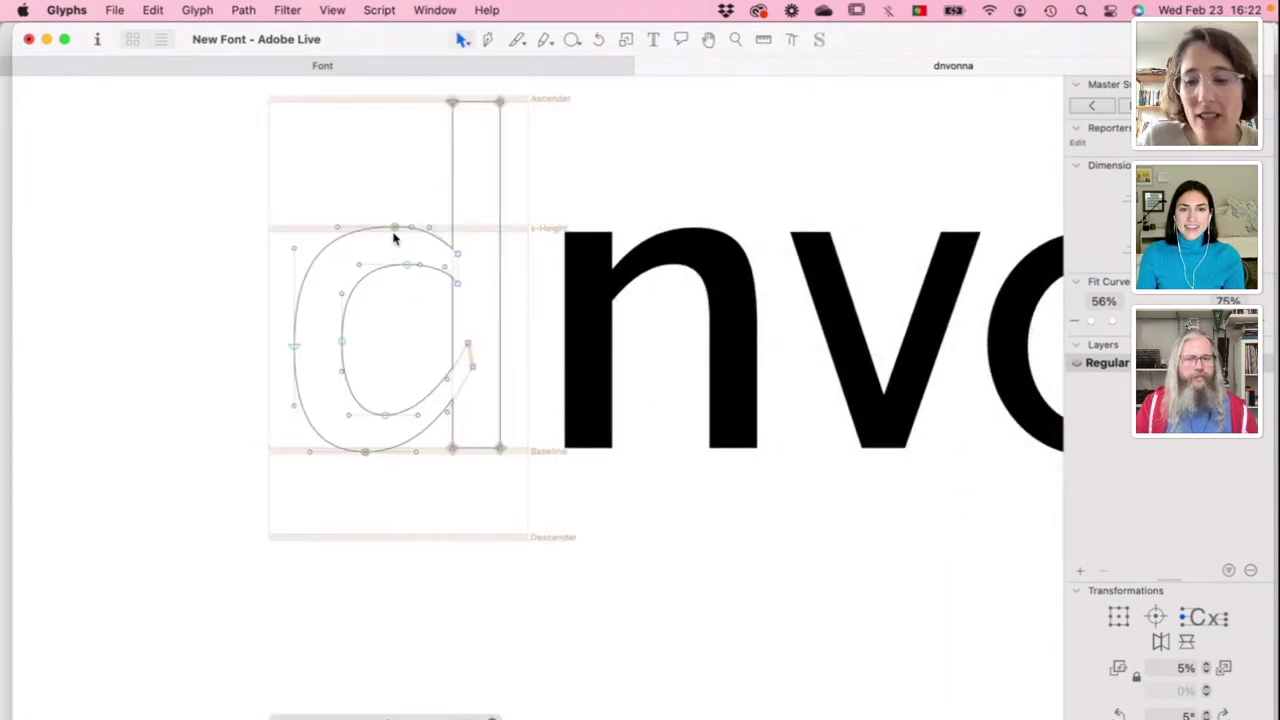
key(super+plus)
key(space)
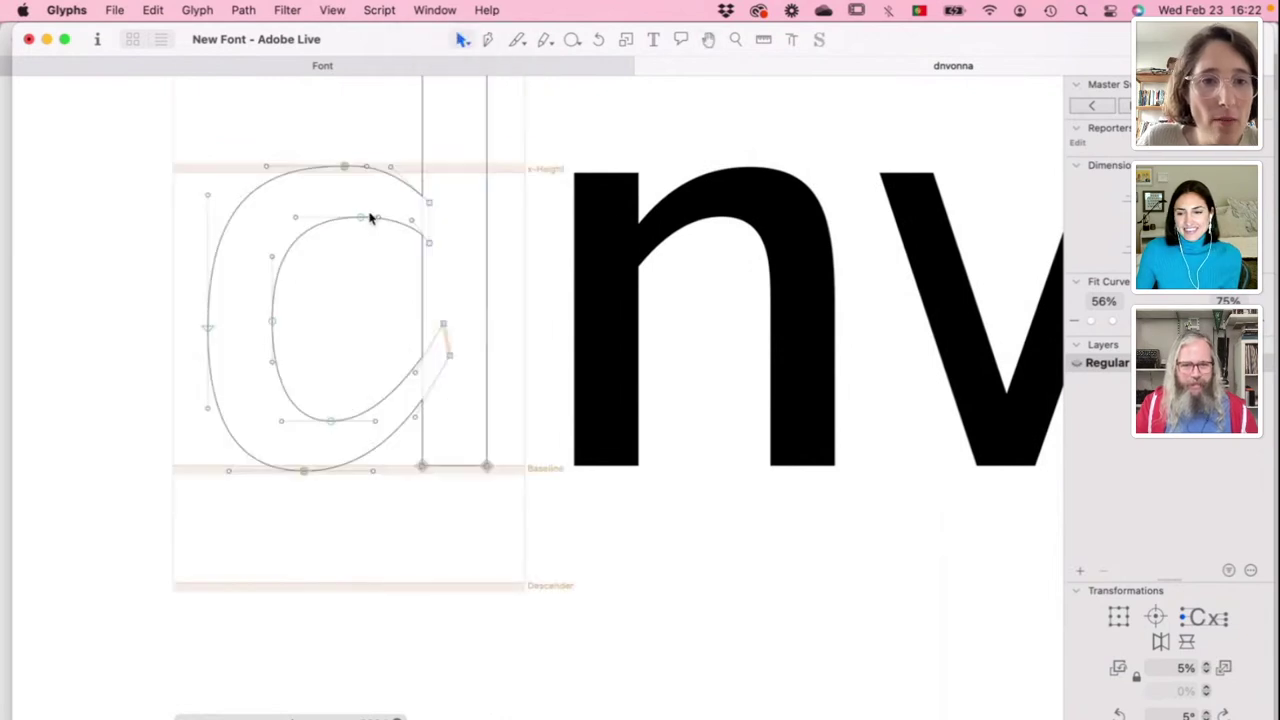
click(360, 216)
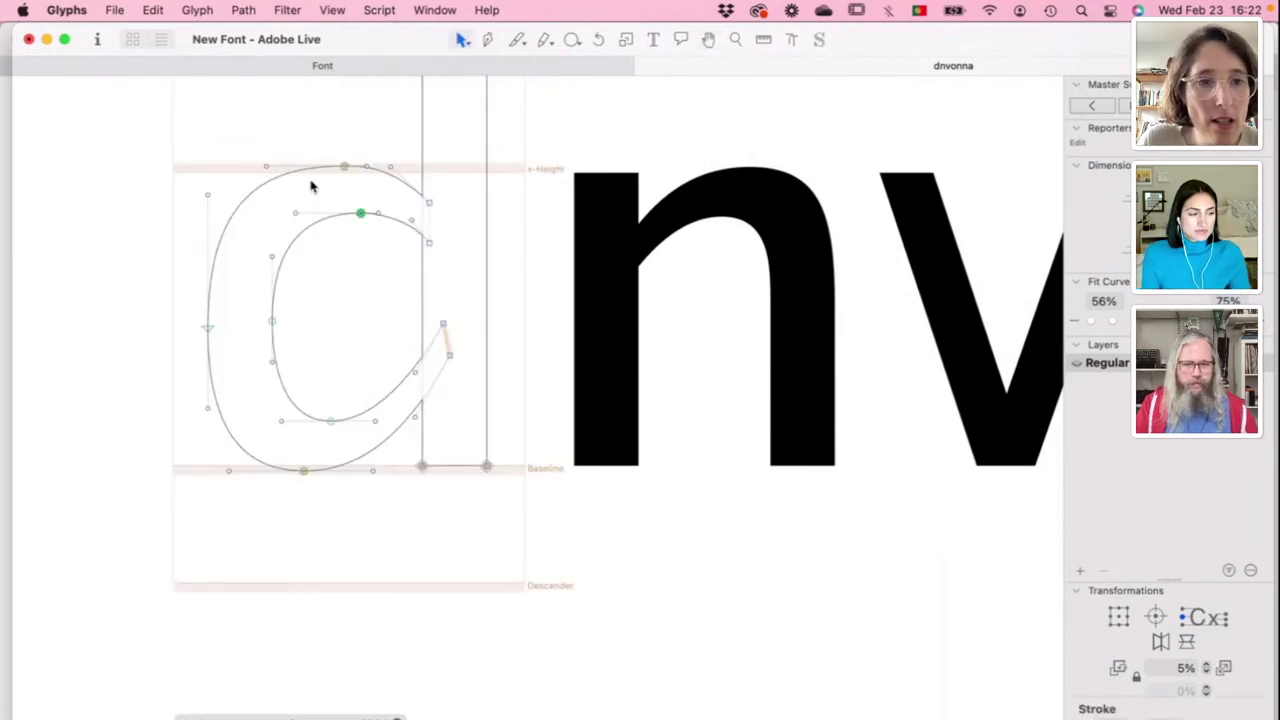
drag(346, 170, 338, 170)
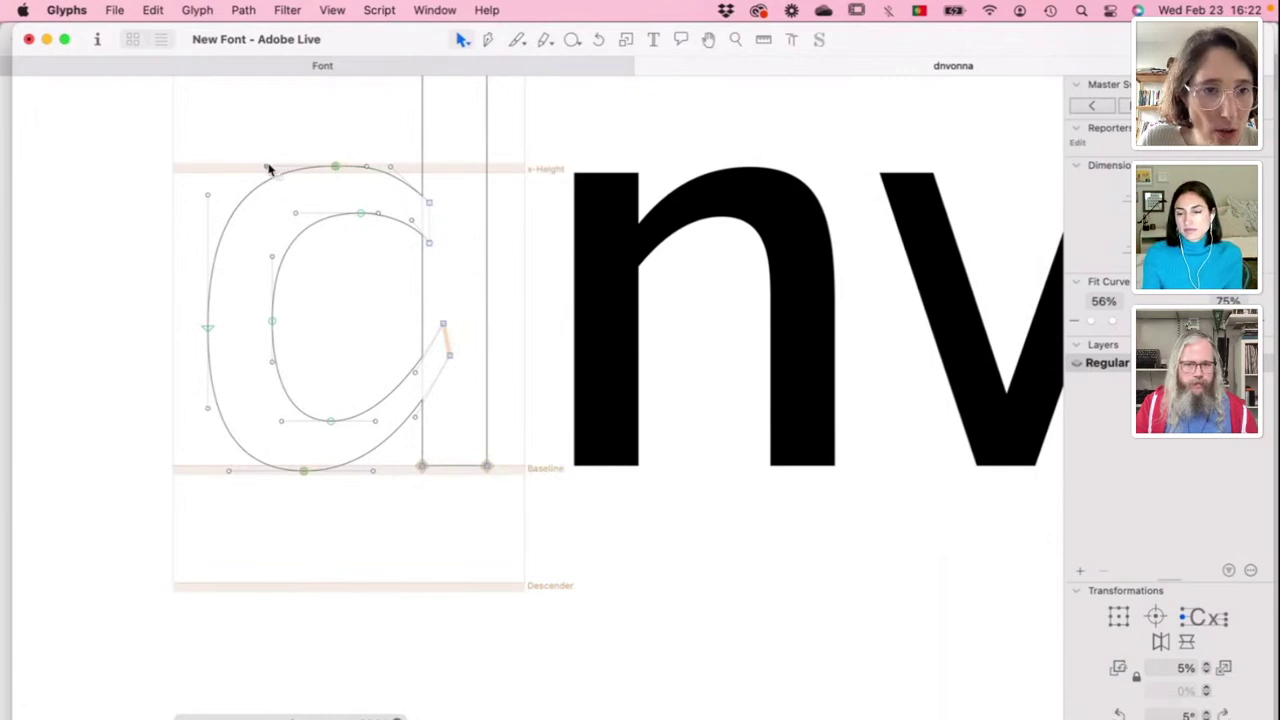
scroll(333, 265, down, 2)
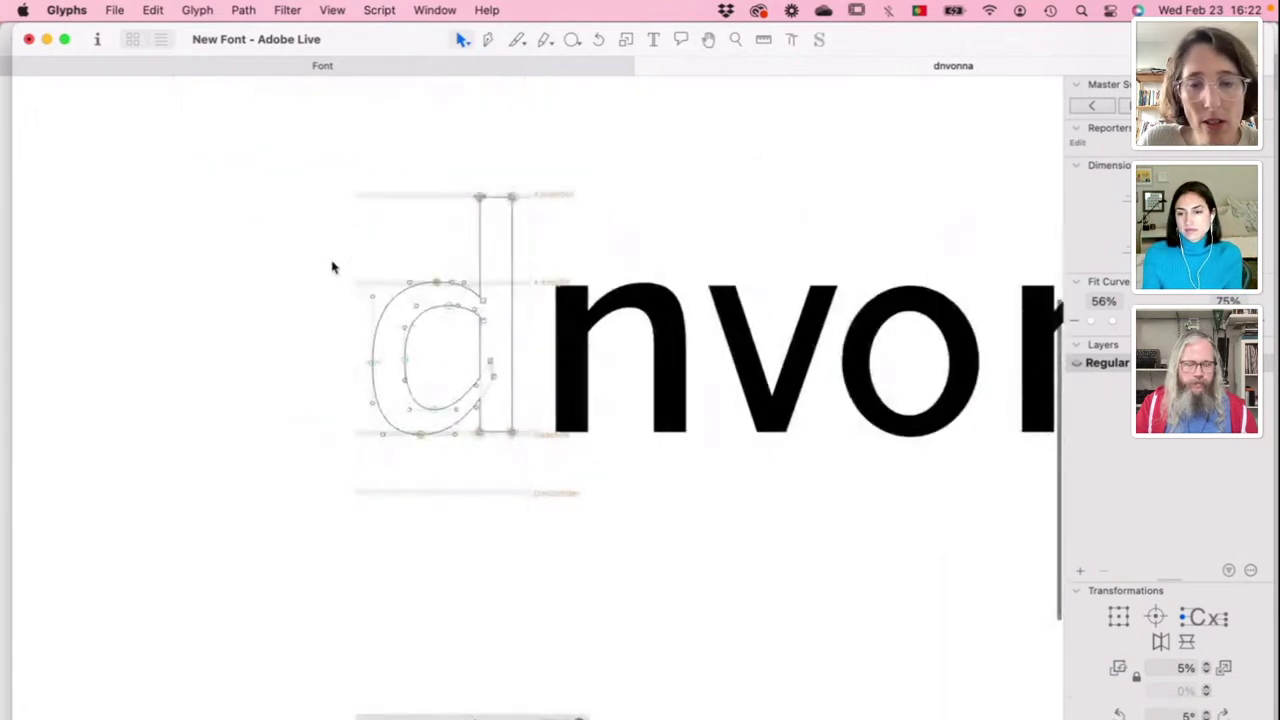
scroll(332, 264, up, 1)
key(space)
scroll(331, 262, right, 10)
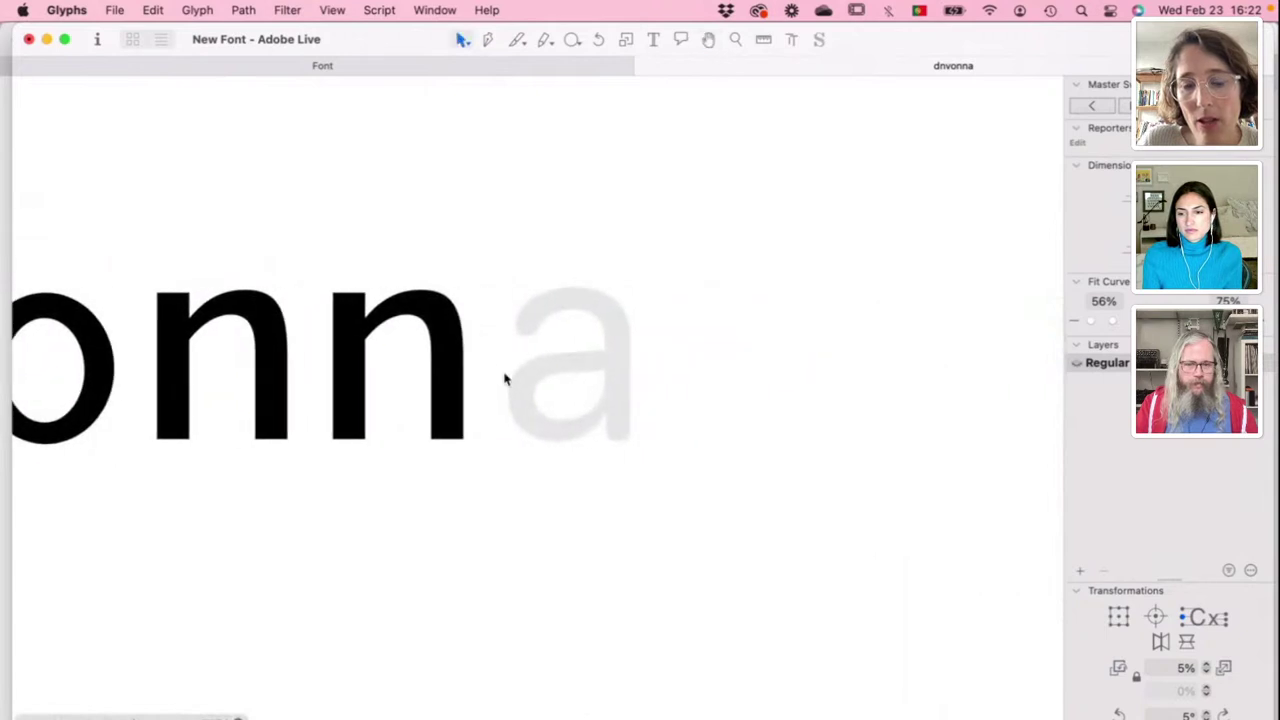
Step: Select the n's left stem rectangle to reuse it for the a
double_click(540, 385)
scroll(561, 393, up, 5)
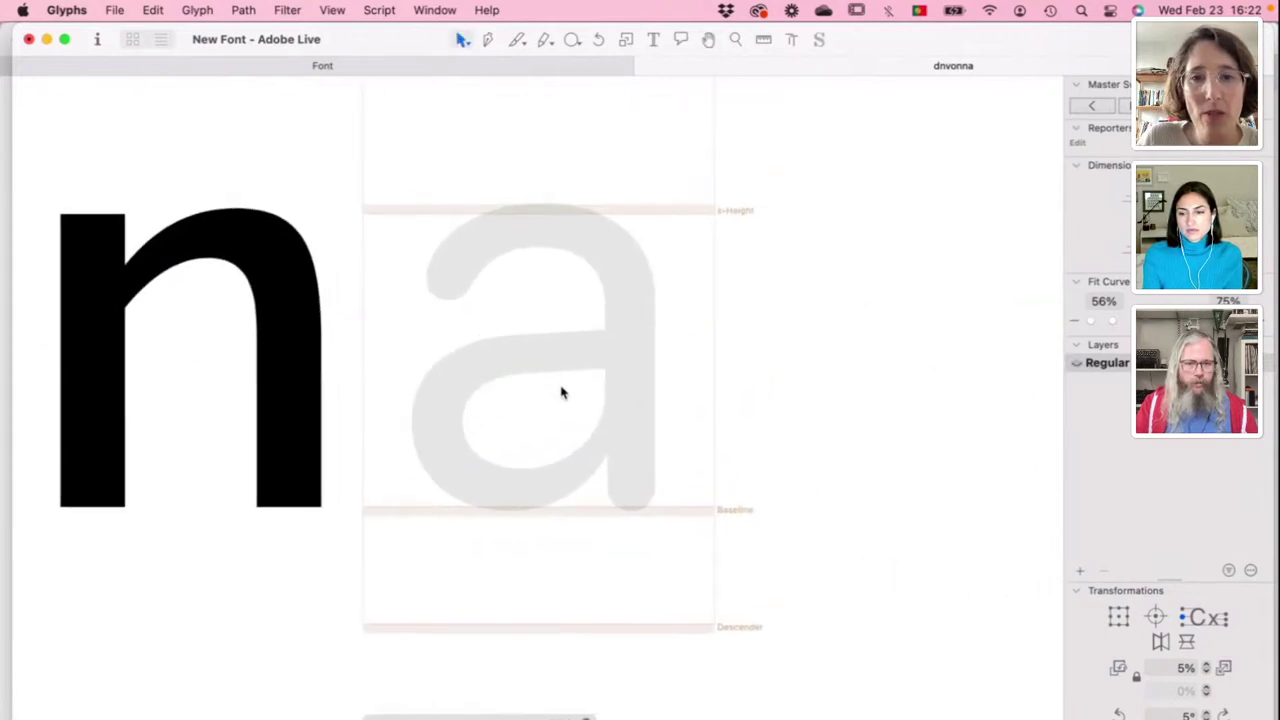
scroll(561, 393, down, 1)
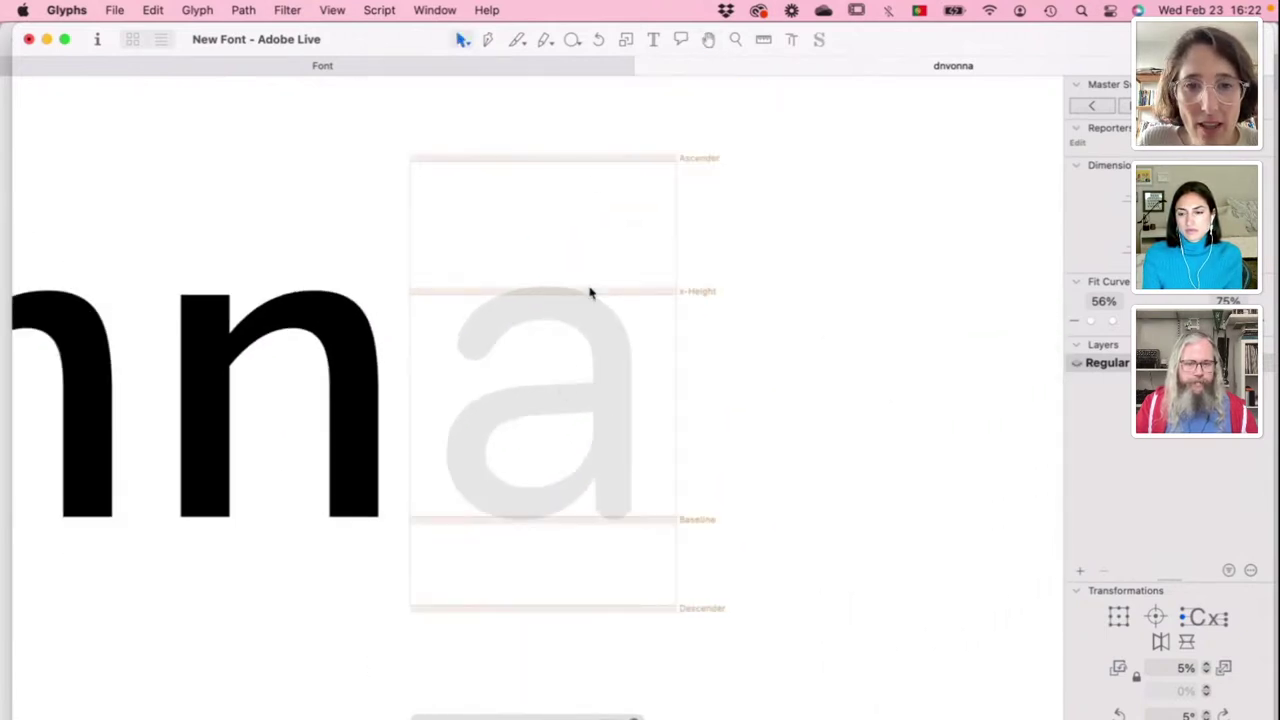
double_click(335, 453)
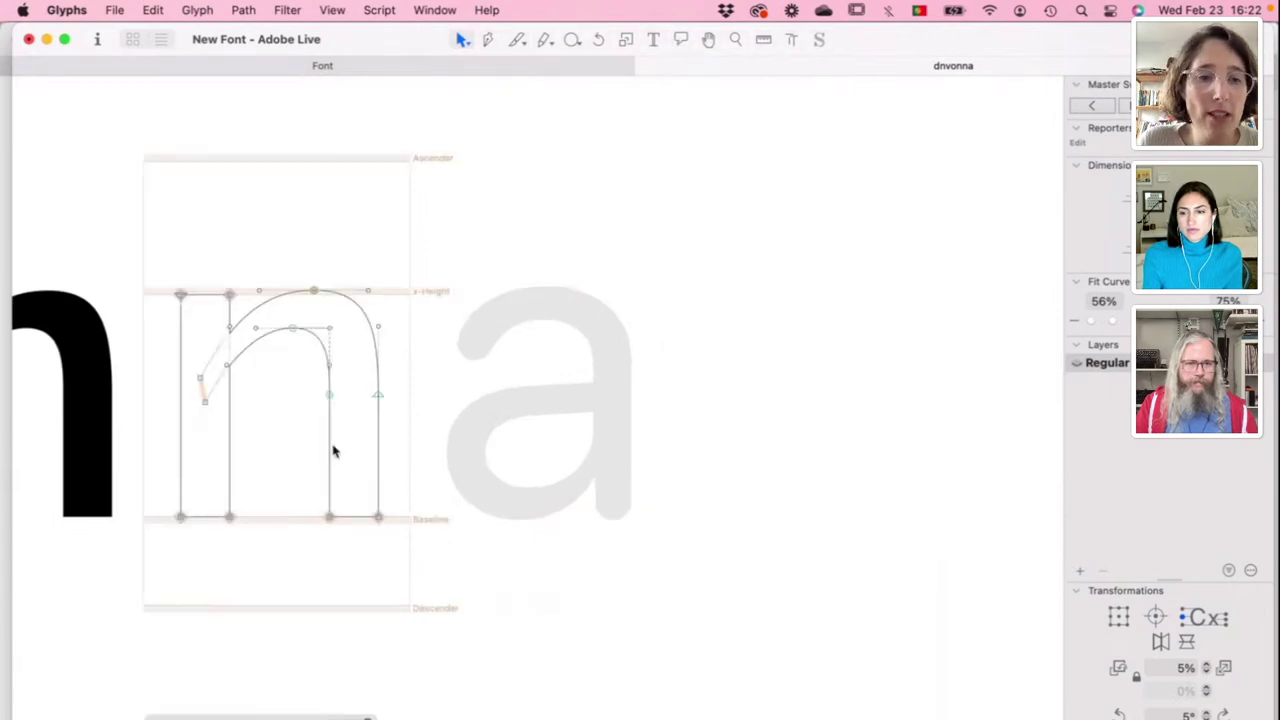
double_click(228, 406)
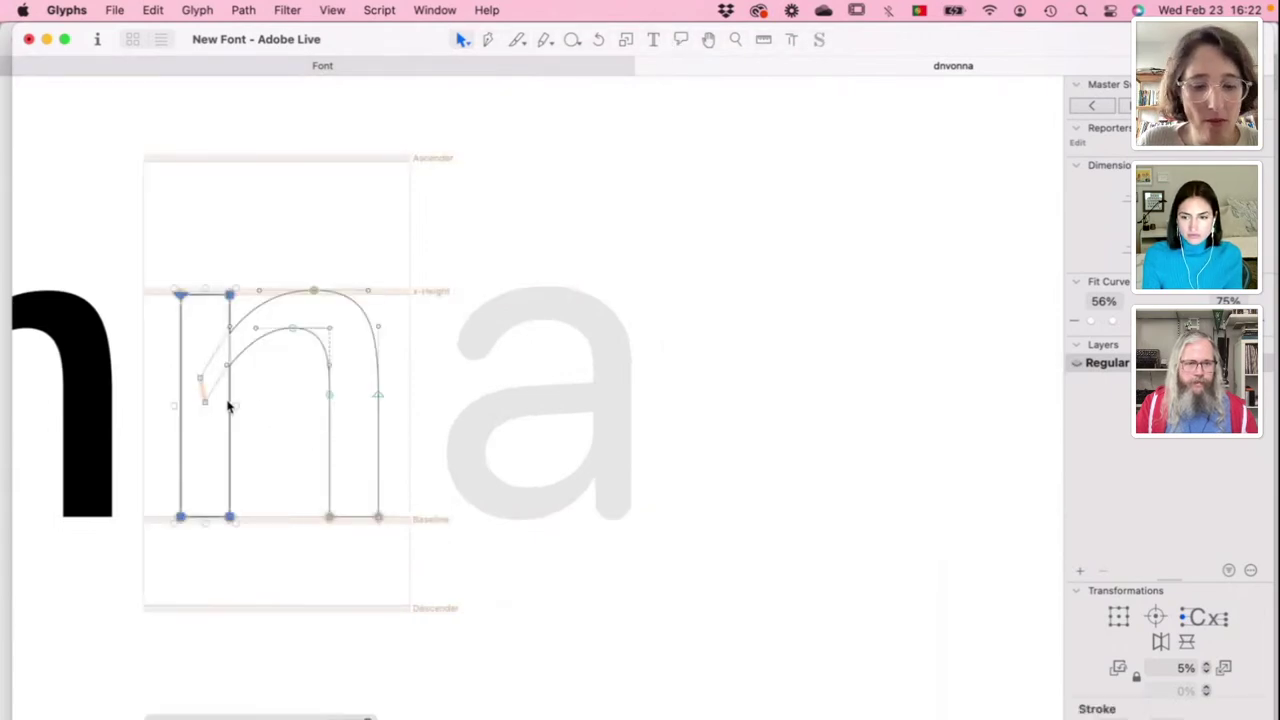
Step: Paste the stem into the a, move it to the right, and lower its top below the x-height
double_click(445, 374)
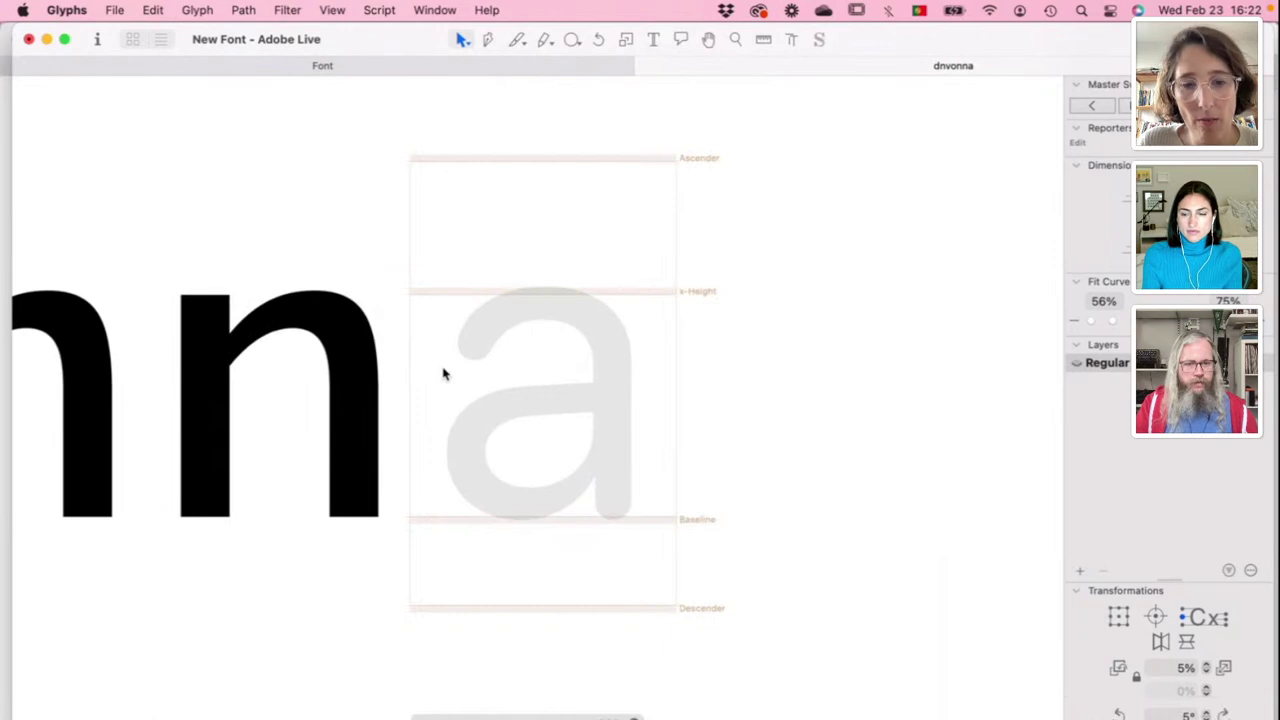
key(super+v)
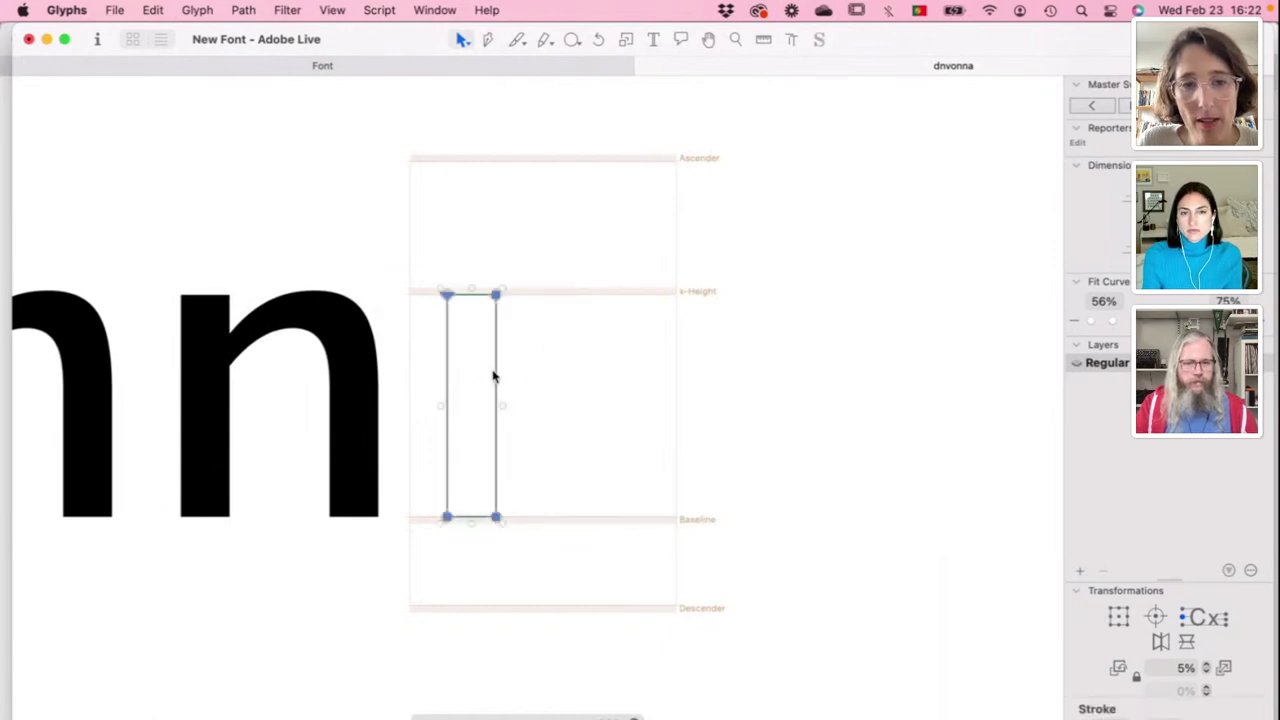
drag(493, 376, 654, 394)
mouse_move(662, 258)
mouse_down()
mouse_move(599, 320)
mouse_move(623, 326)
mouse_move(626, 446)
mouse_move(626, 421)
mouse_up()
click(626, 372)
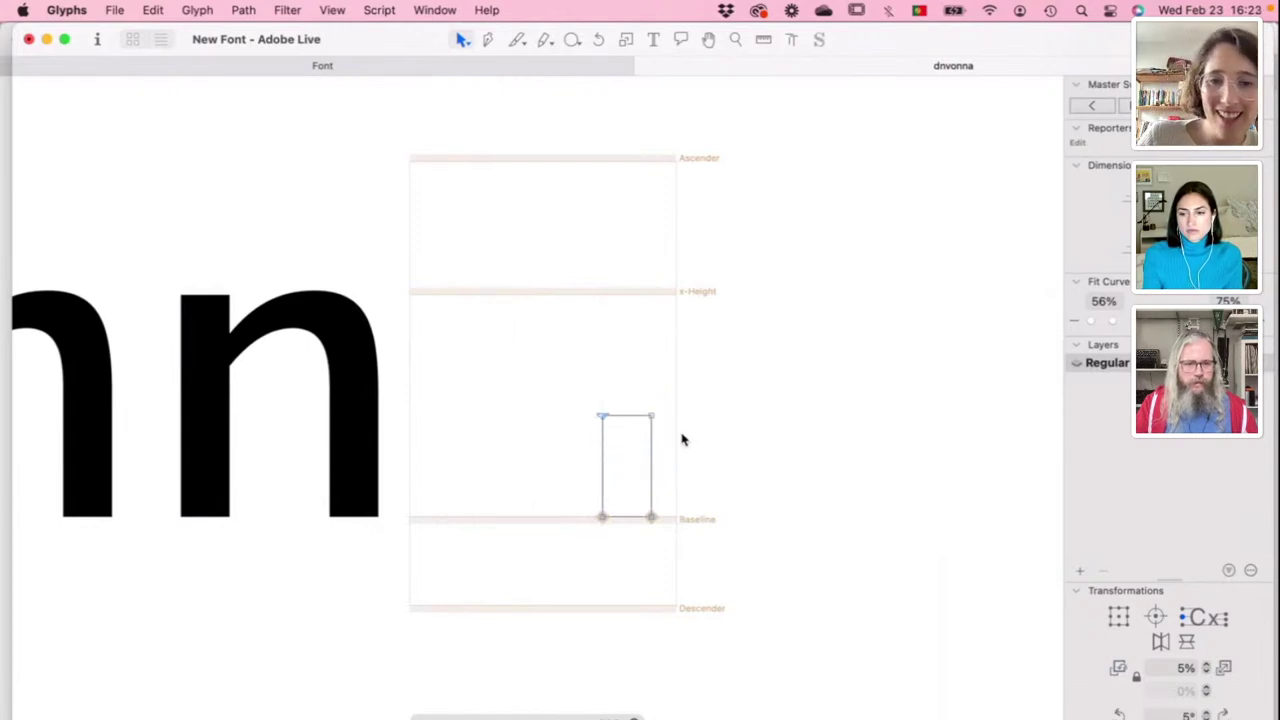
Step: Open the stem's top and draw the a's arch down into it, smoothing the right shoulder
drag(686, 387, 534, 466)
key(alt+BackSpace)
key(p)
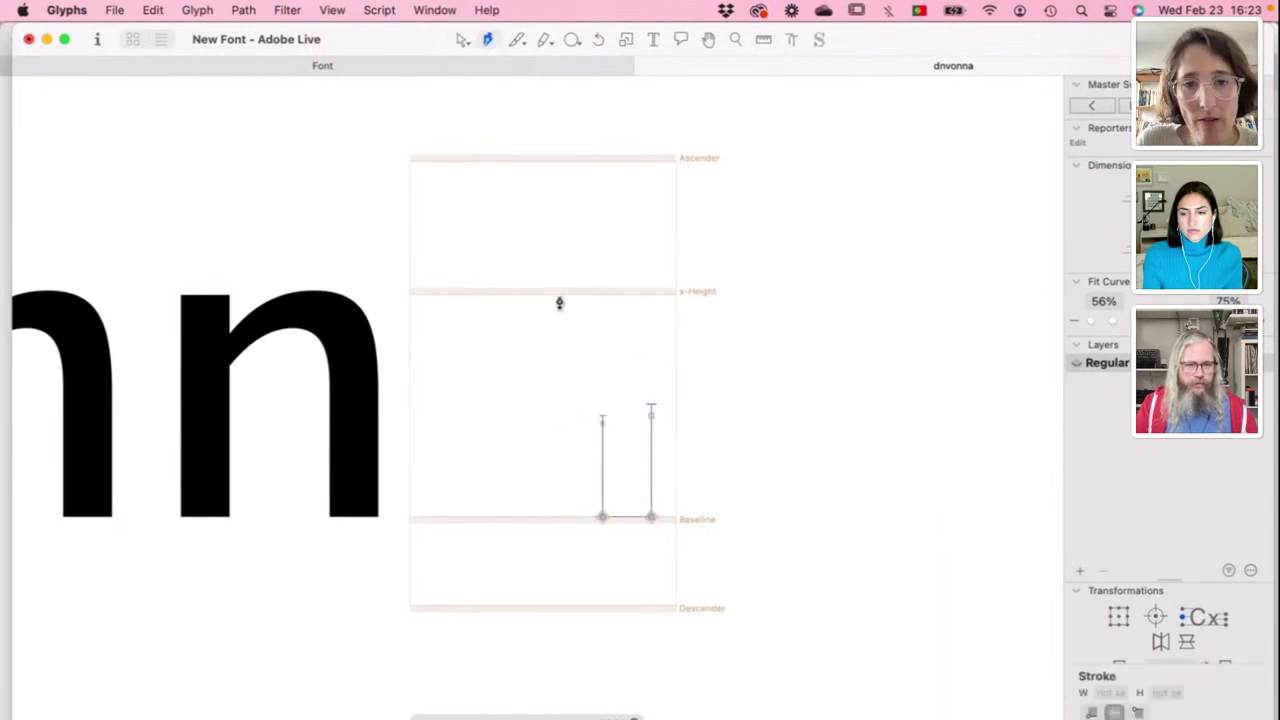
drag(559, 294, 507, 337)
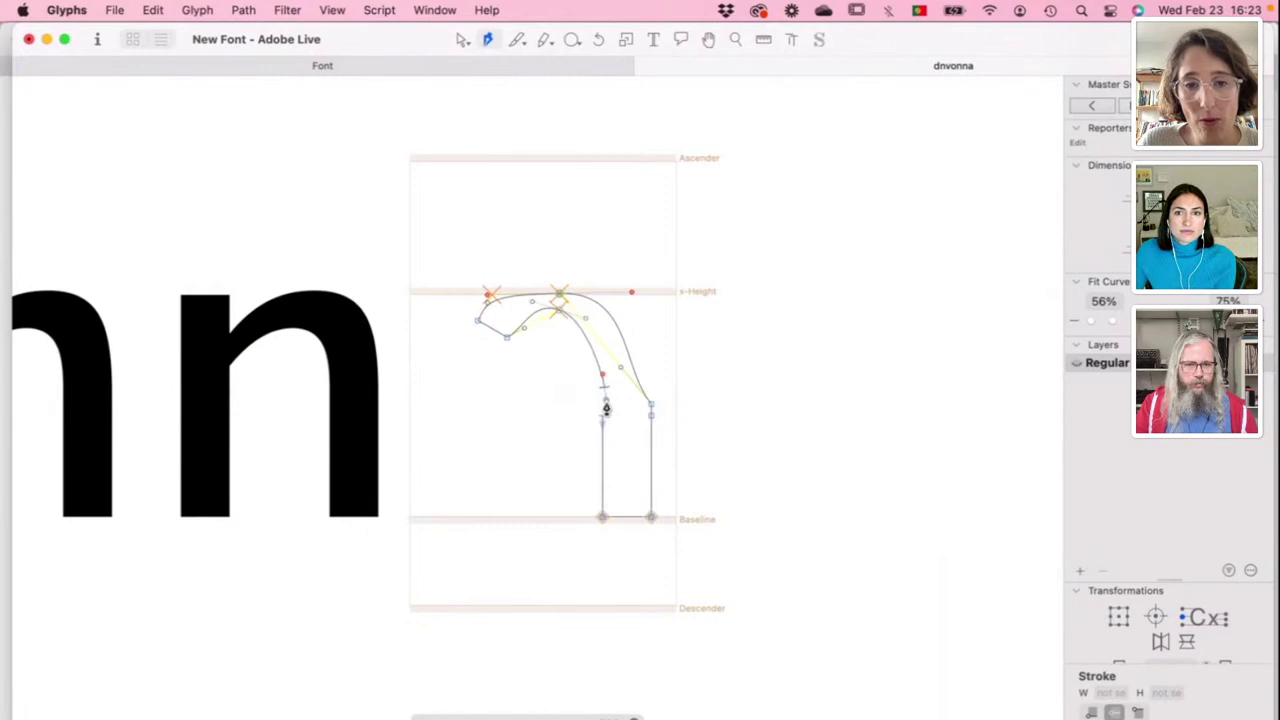
key(v)
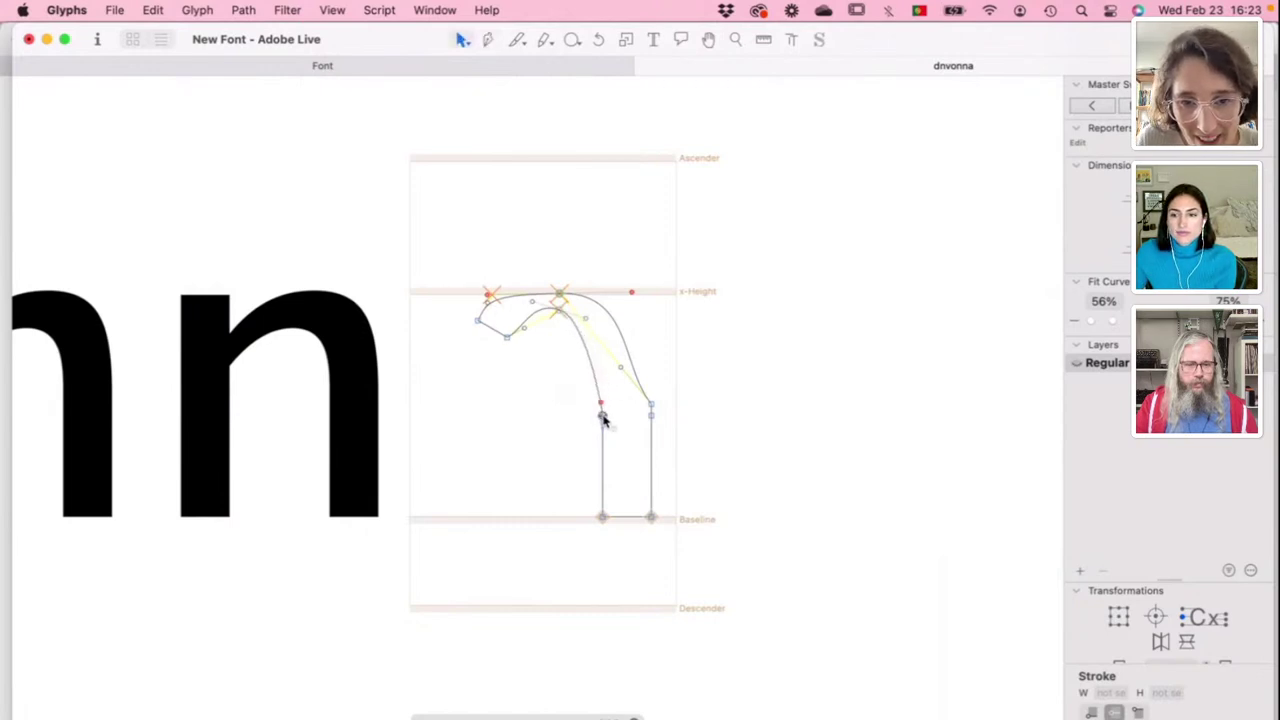
click(603, 414)
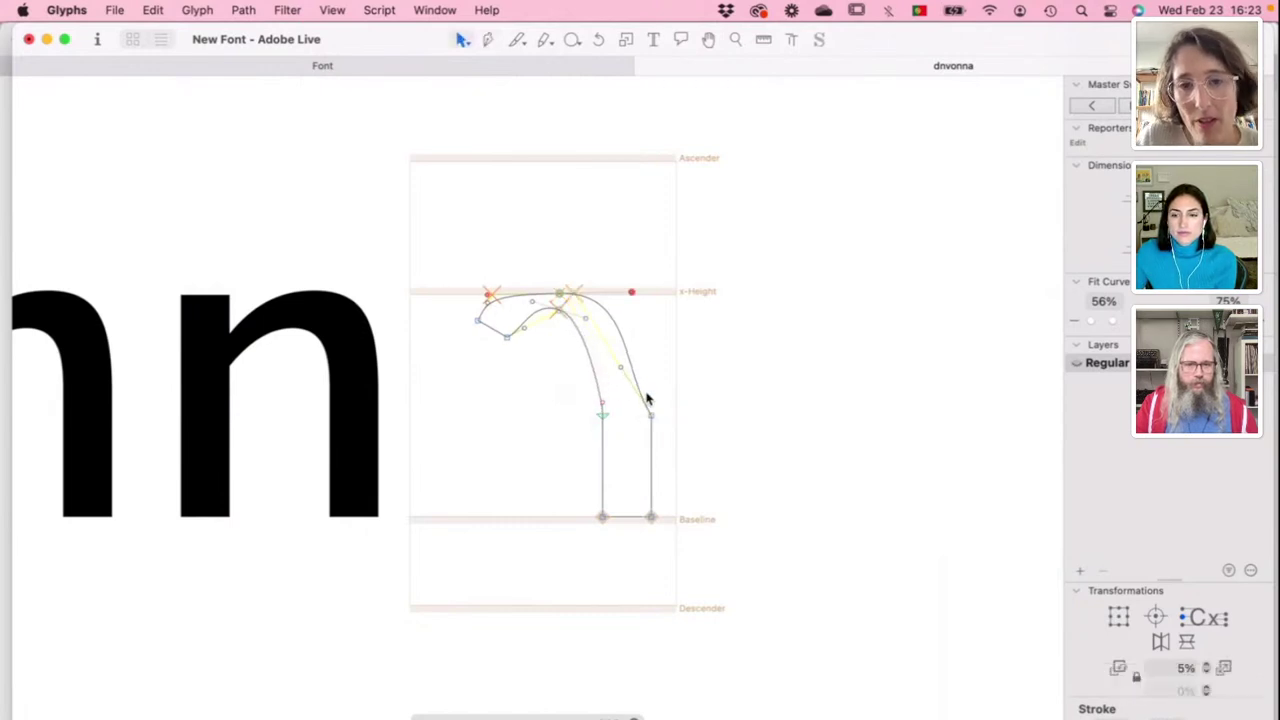
drag(622, 367, 652, 351)
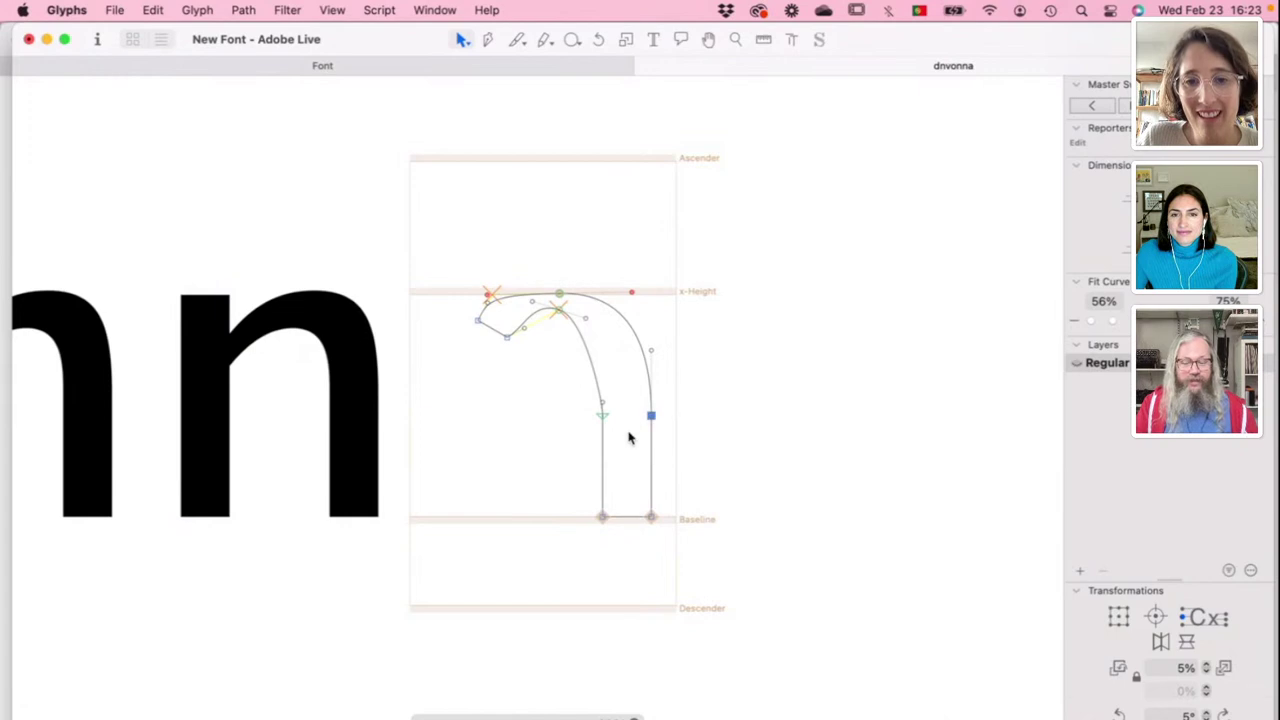
click(629, 437)
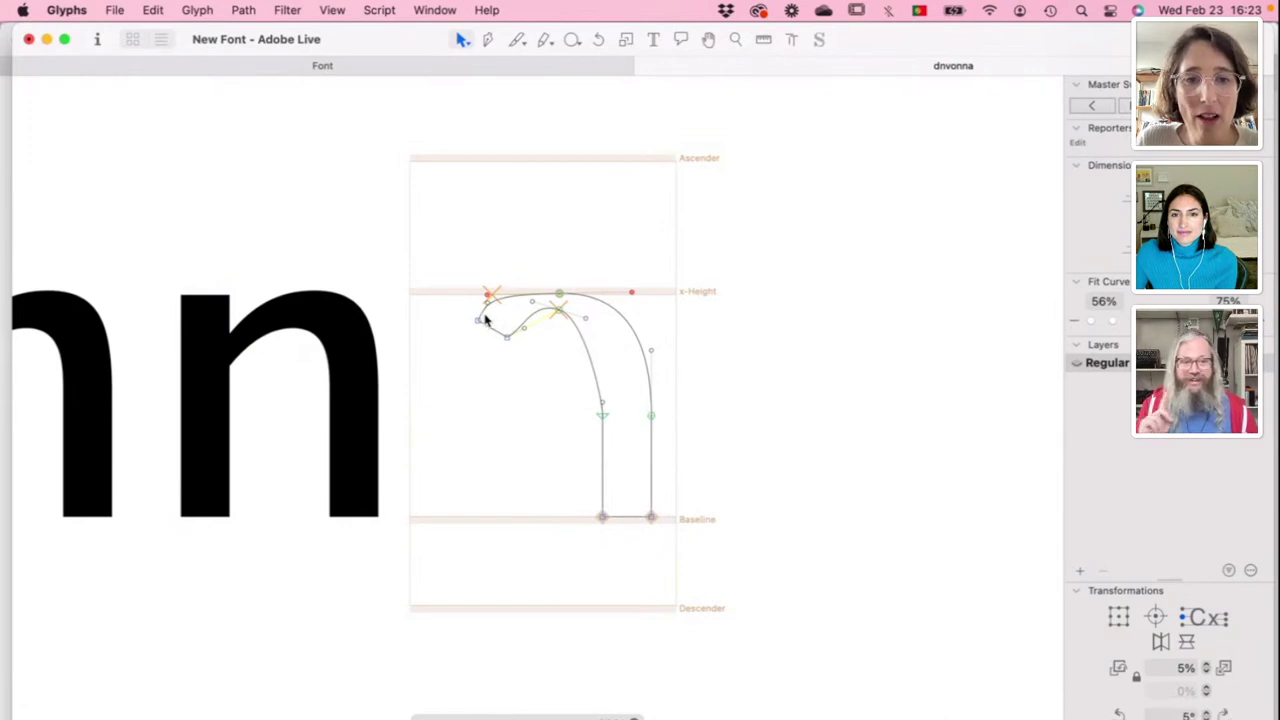
Step: Lower the arch's left terminal, pull the inner arch curve down, and add a handle at the stem
mouse_move(477, 322)
mouse_down()
mouse_move(500, 349)
mouse_move(515, 340)
mouse_move(497, 357)
mouse_up()
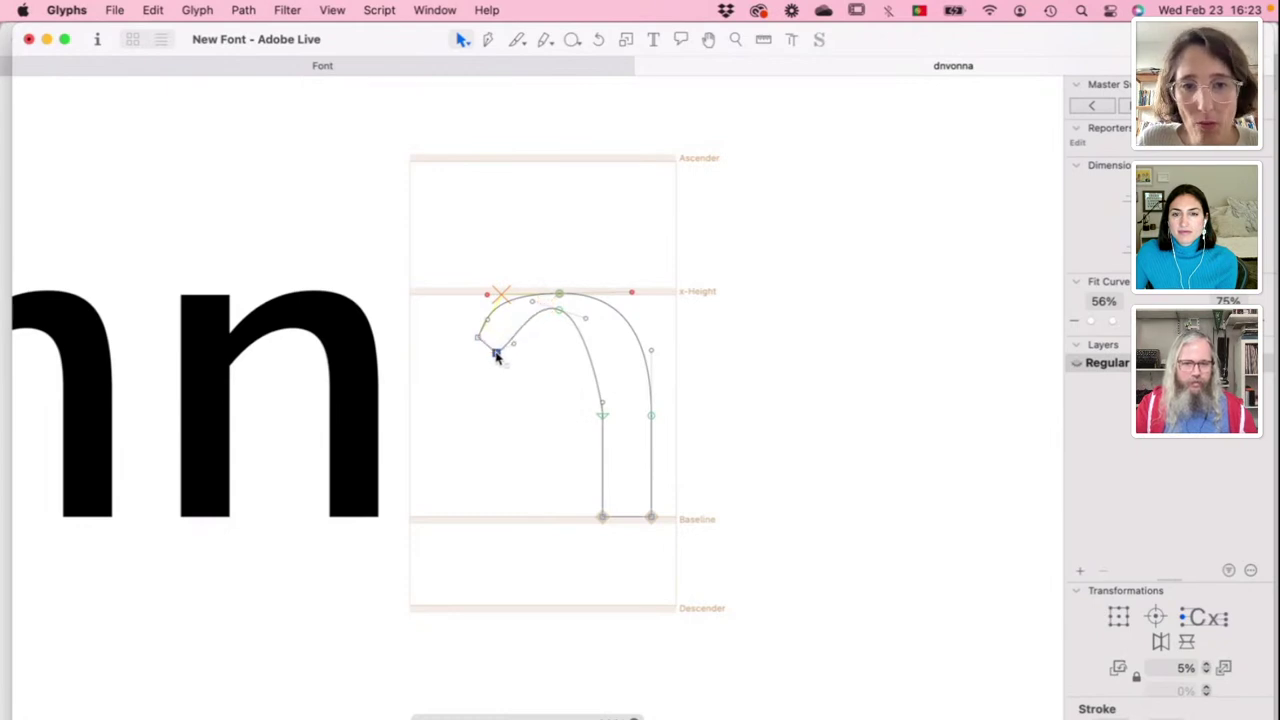
click(509, 326)
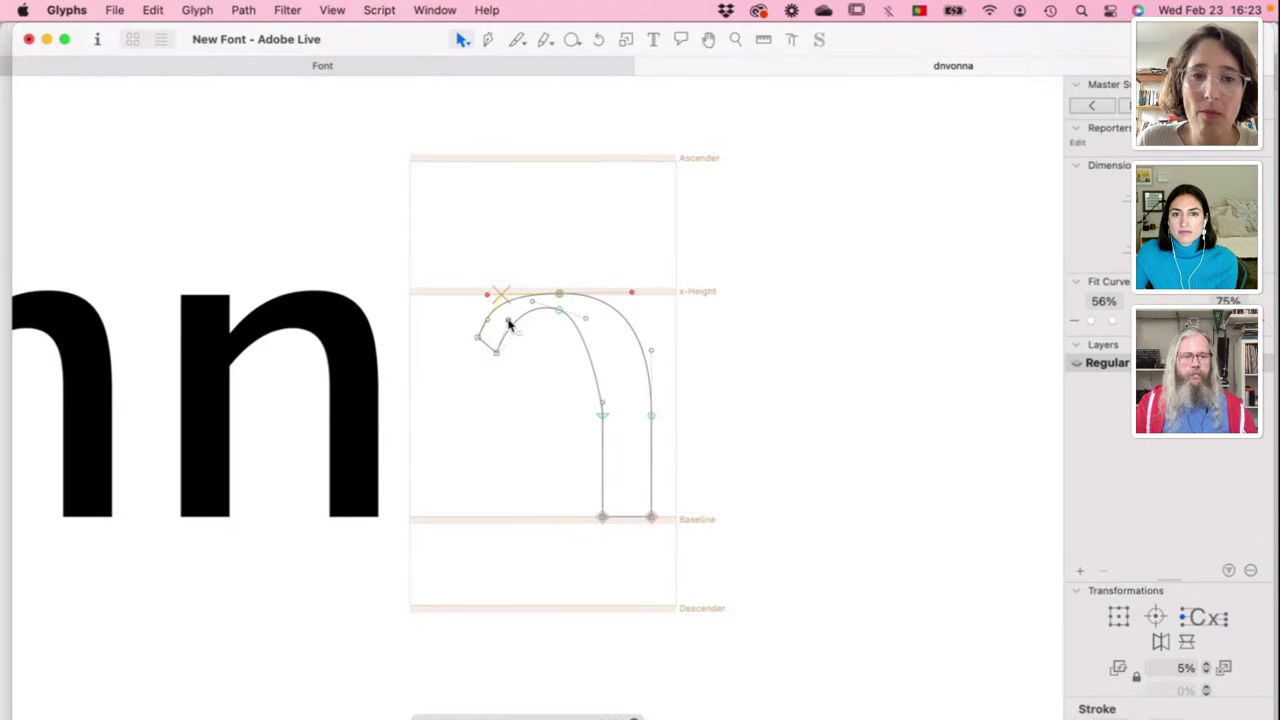
drag(531, 311, 533, 313)
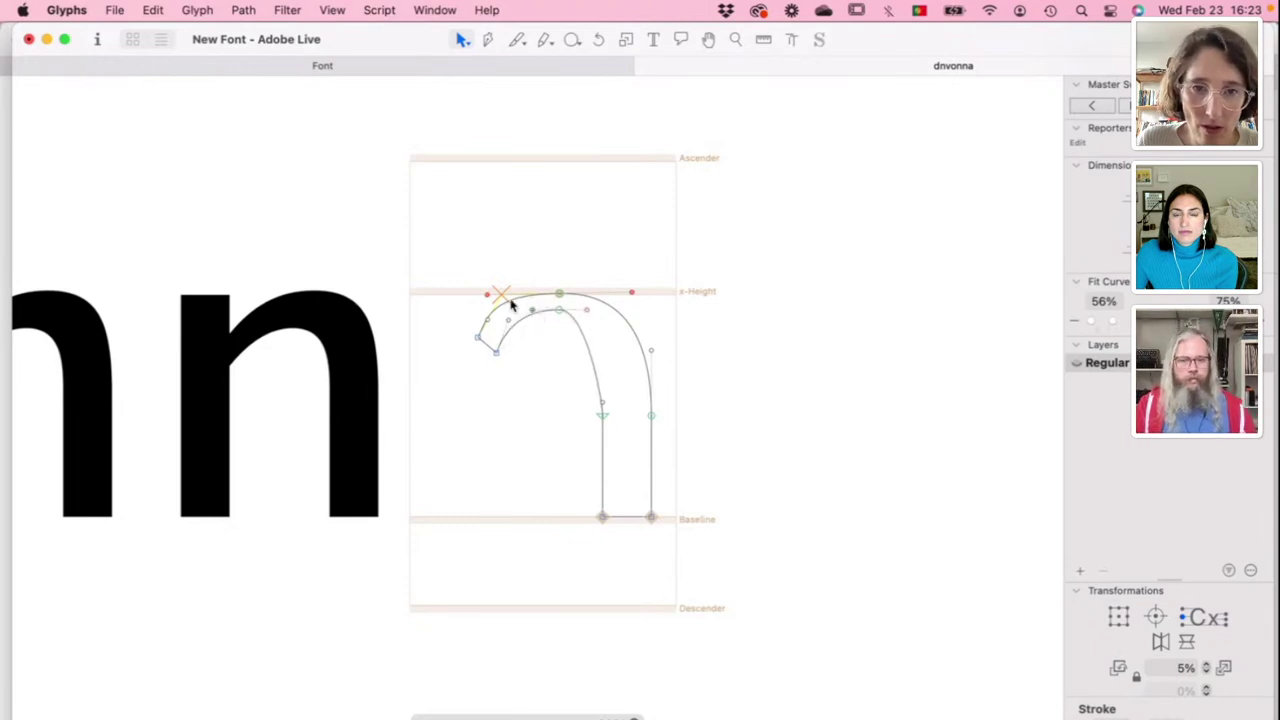
click(508, 297)
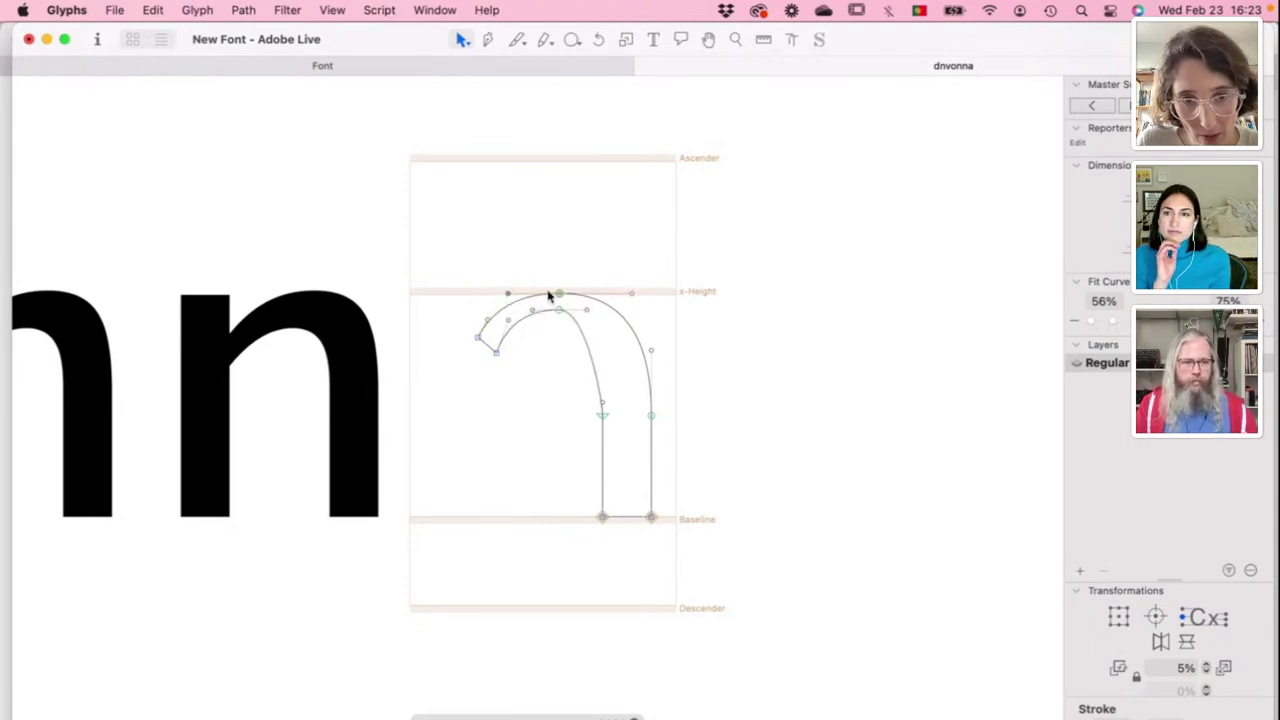
drag(561, 297, 565, 328)
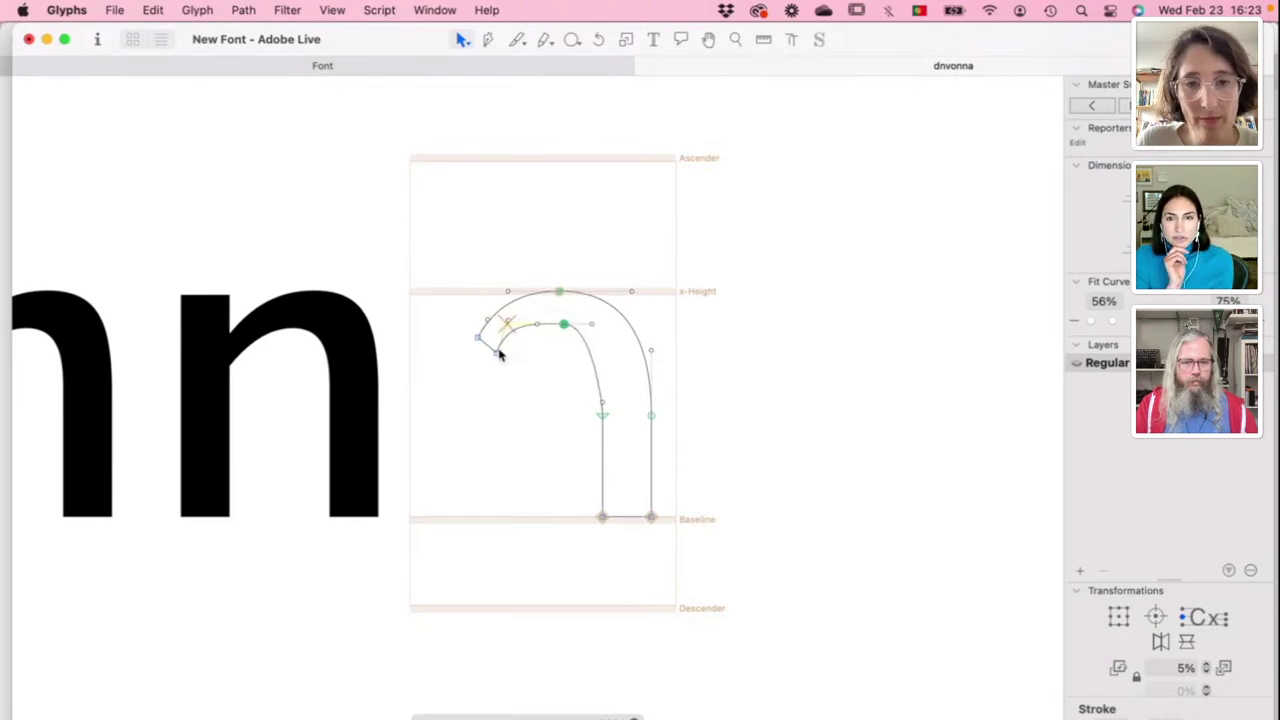
mouse_move(500, 355)
mouse_down()
mouse_move(486, 349)
mouse_move(477, 368)
mouse_up()
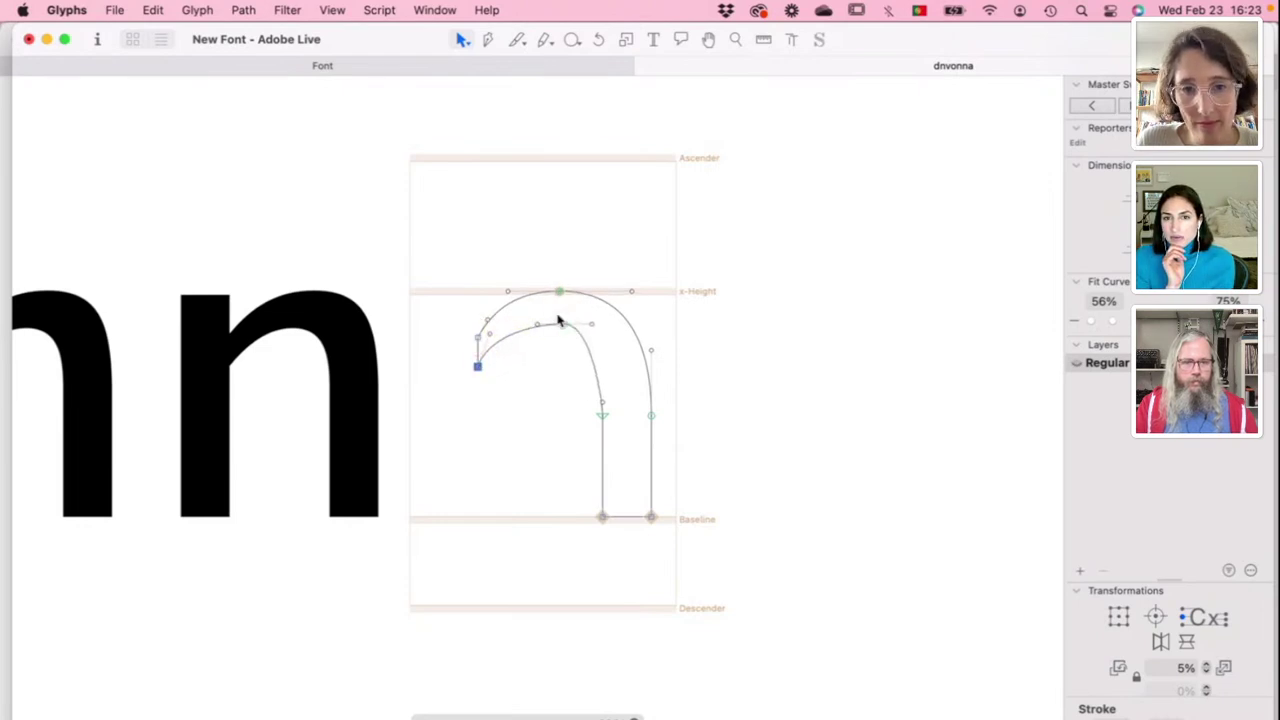
mouse_move(564, 326)
mouse_down()
mouse_move(519, 325)
mouse_move(546, 329)
mouse_up()
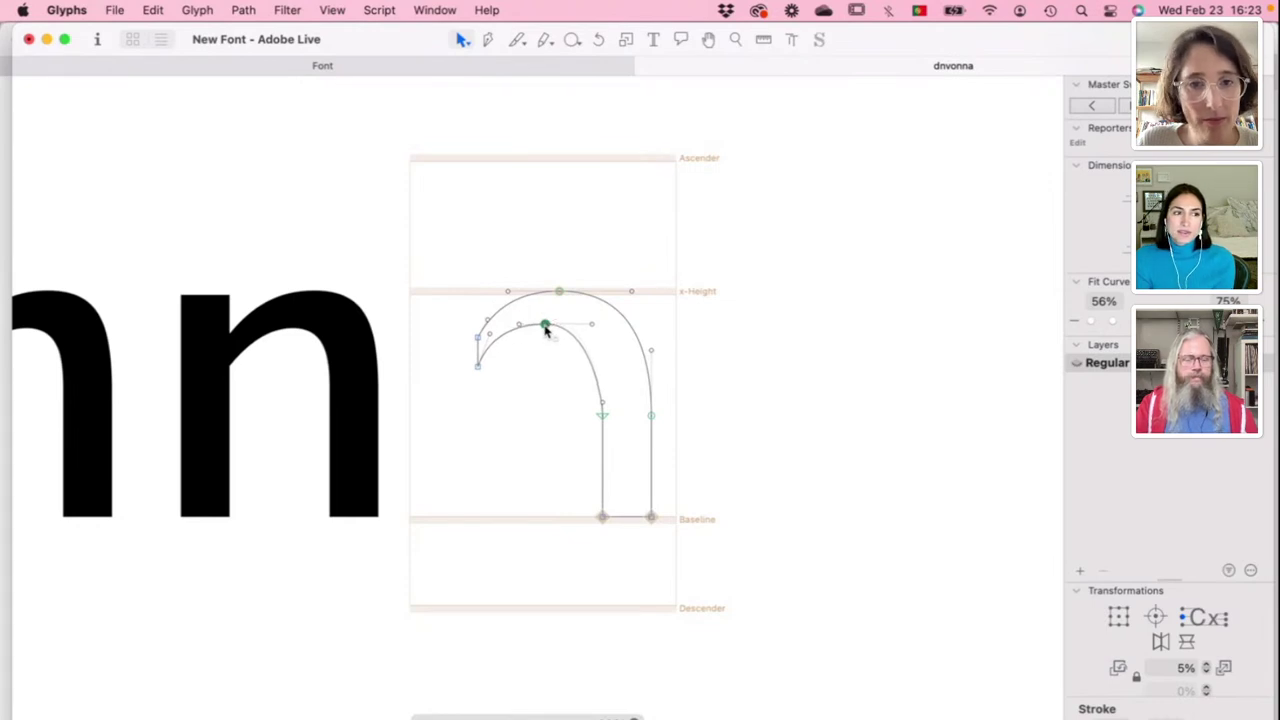
drag(601, 407, 603, 366)
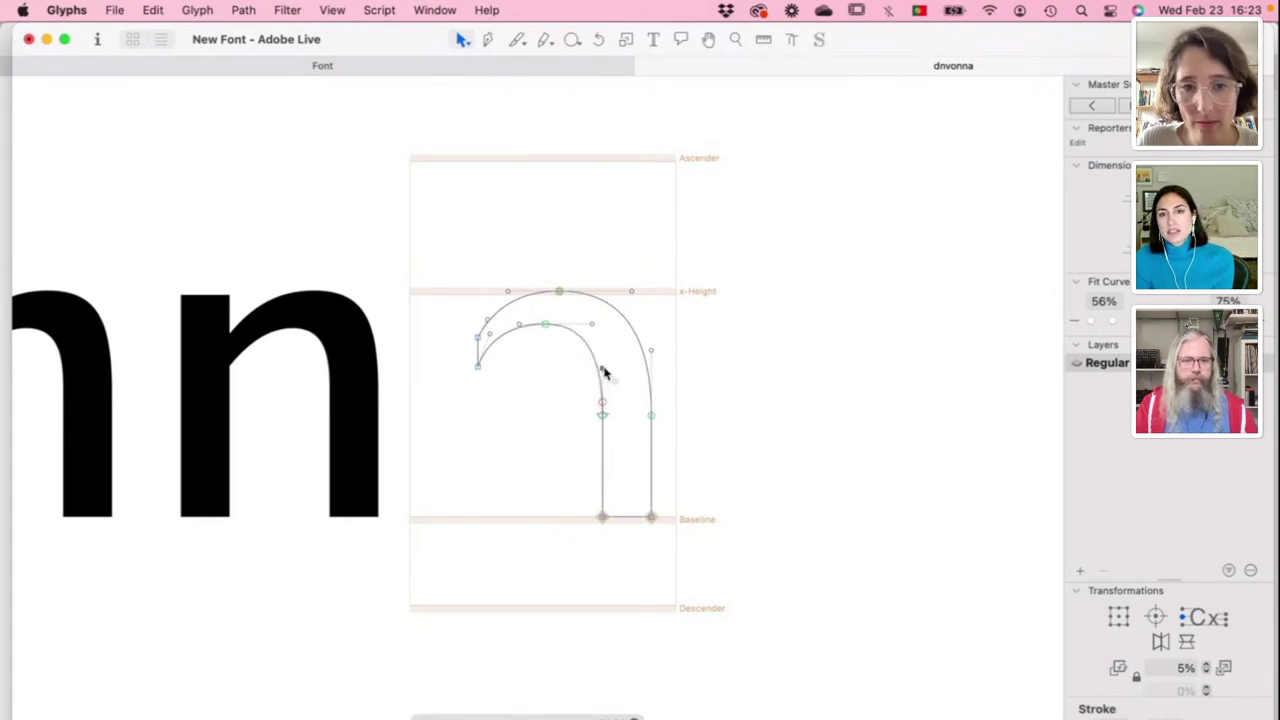
key(space)
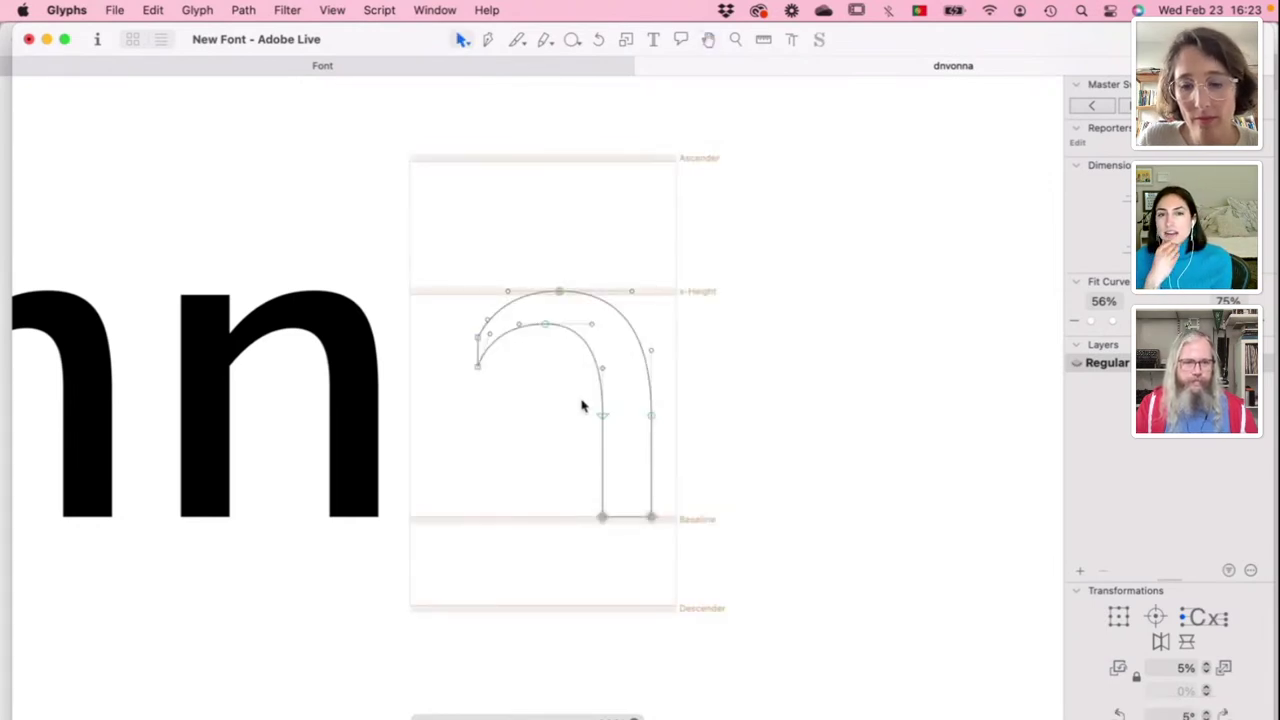
Step: Draw the a's bowl with the pen, from the inner stem around the baseline and back up
key(p)
click(605, 390)
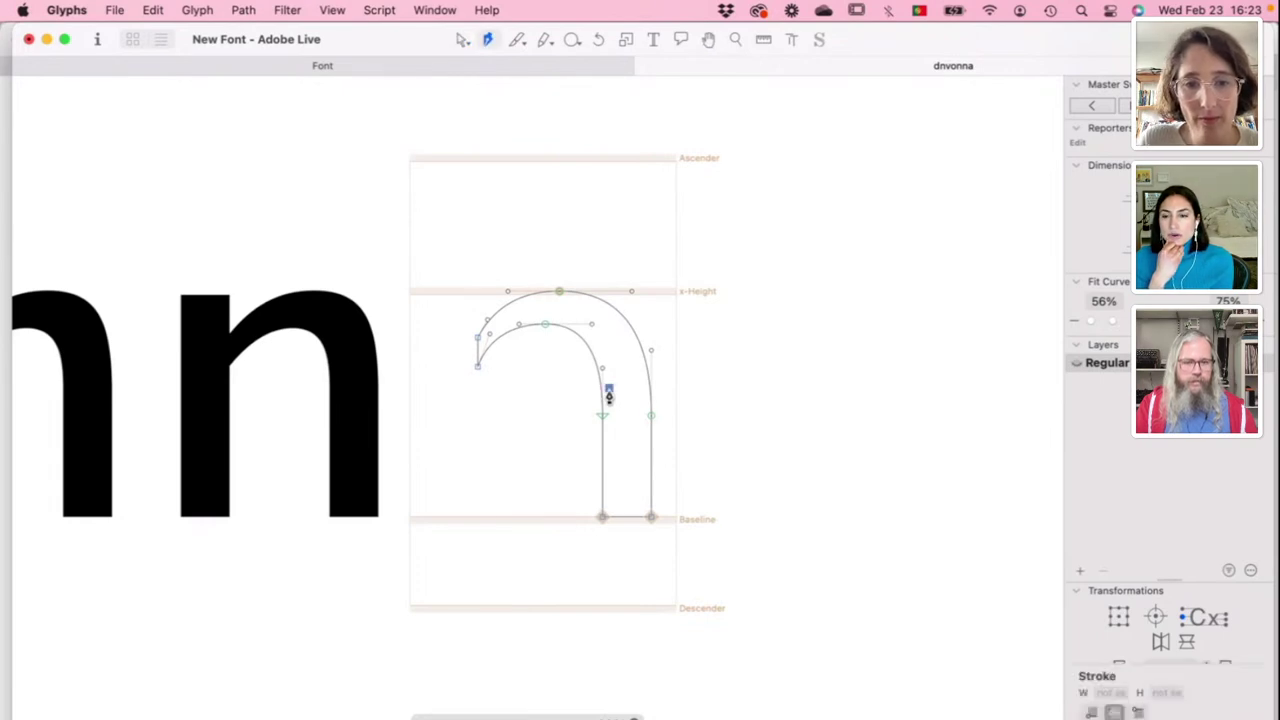
drag(461, 450, 461, 497)
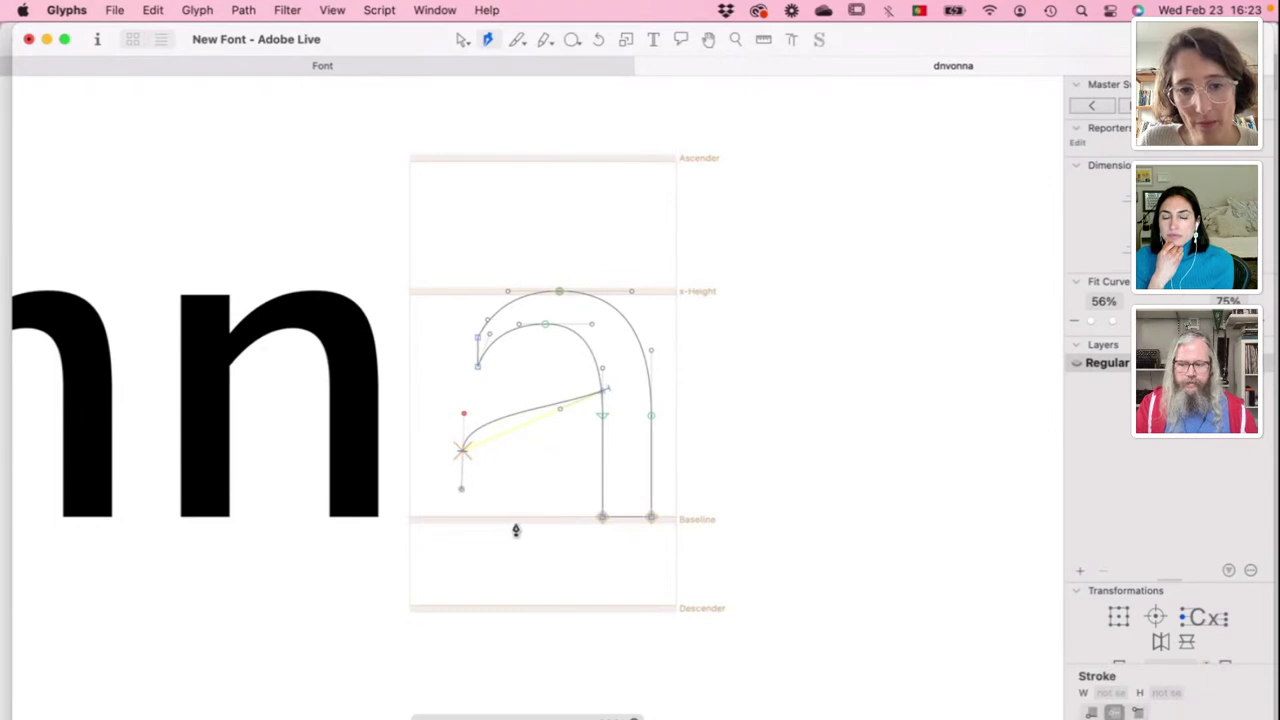
drag(527, 521, 571, 528)
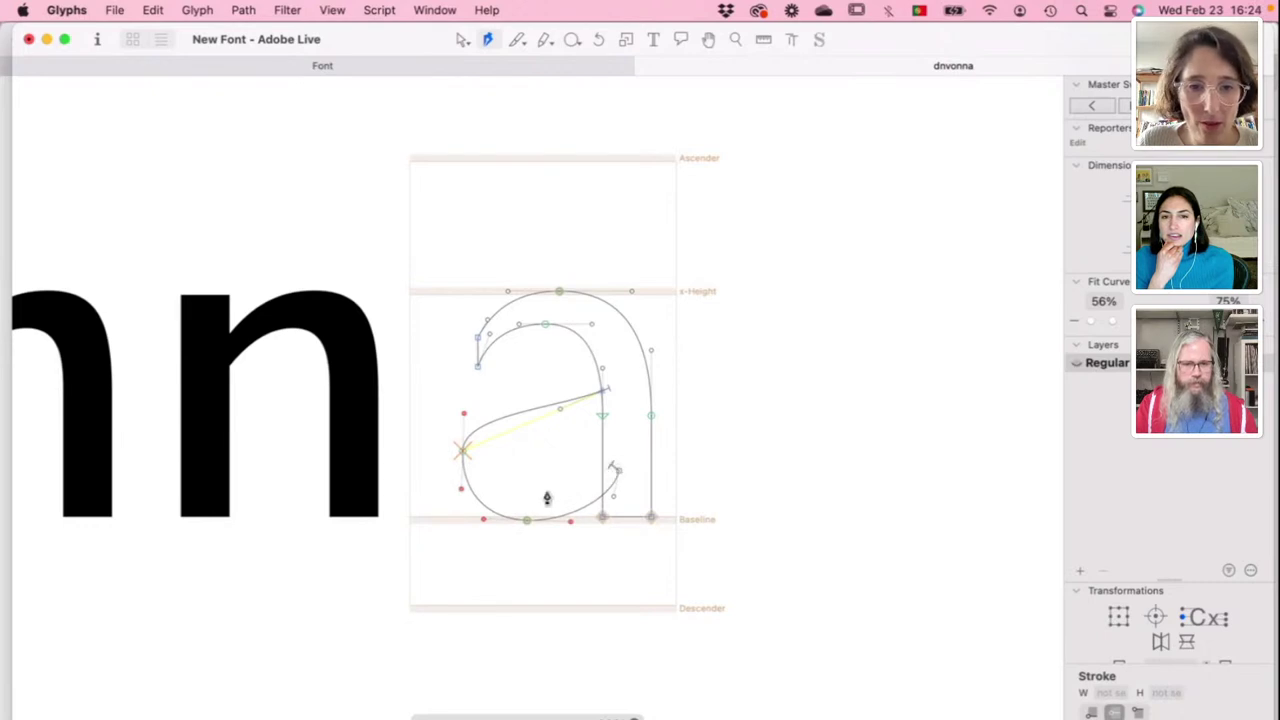
click(510, 484)
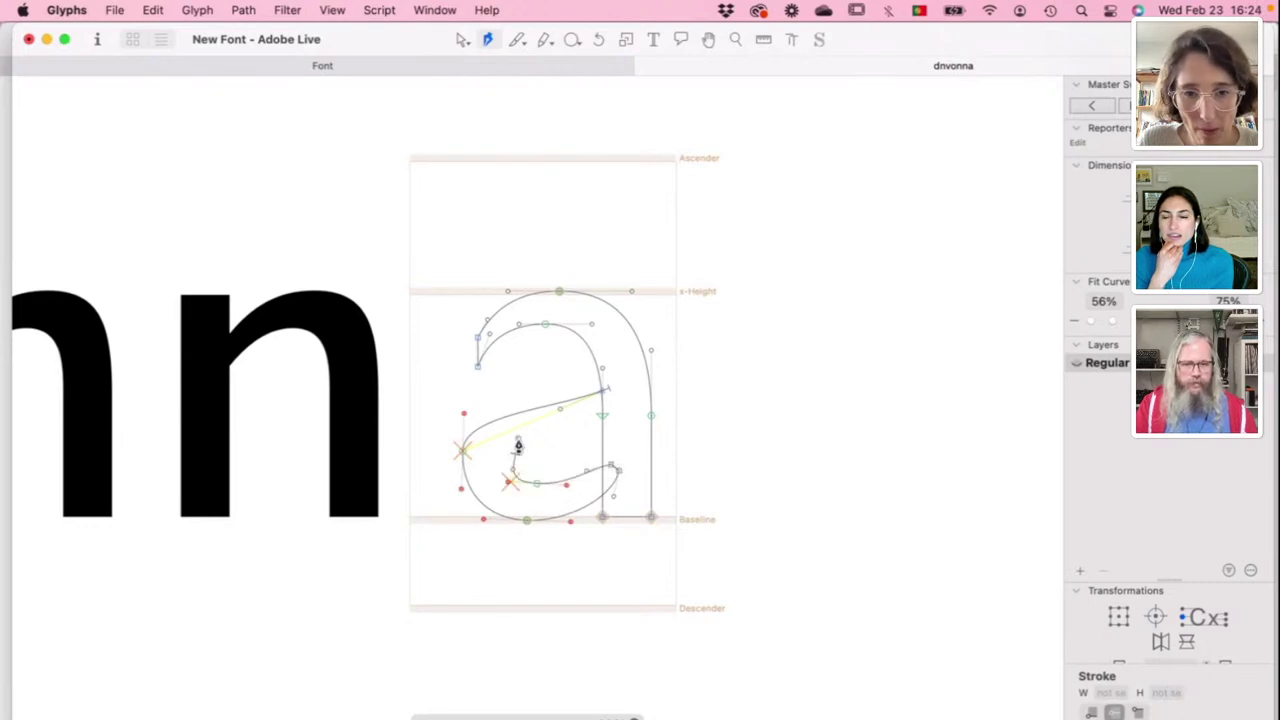
drag(606, 410, 606, 394)
key(space)
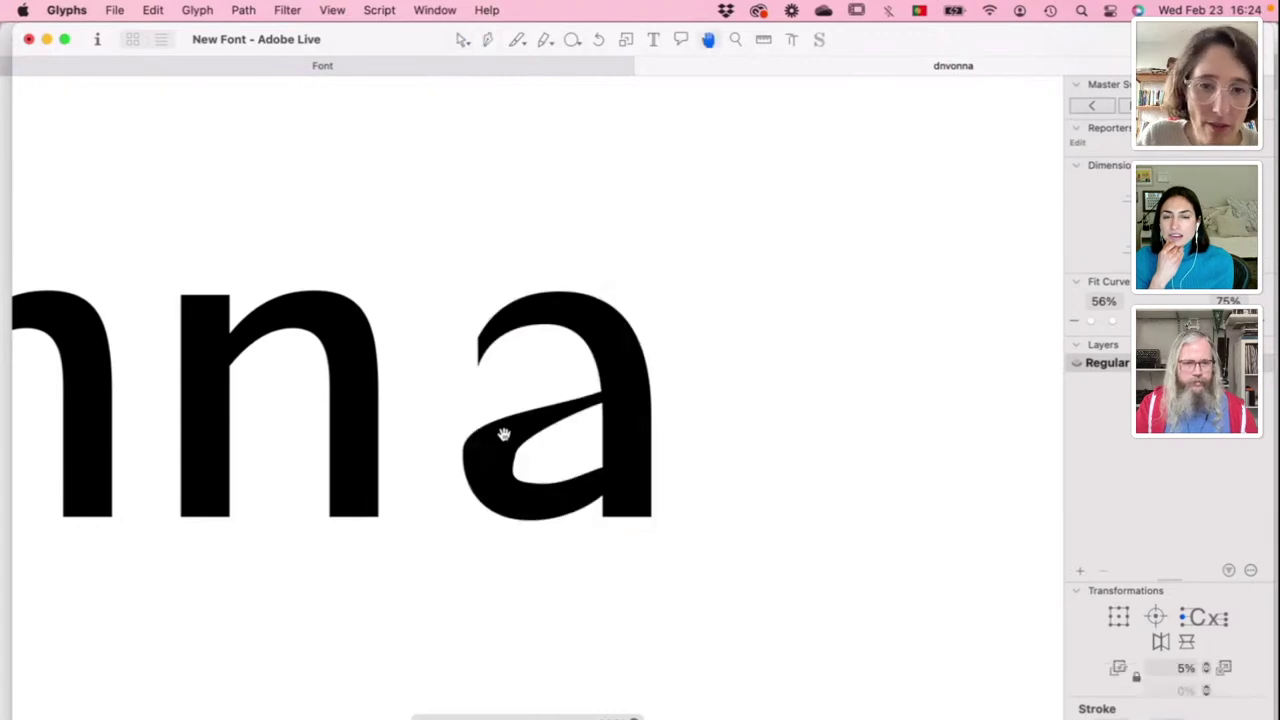
scroll(505, 435, up, 5)
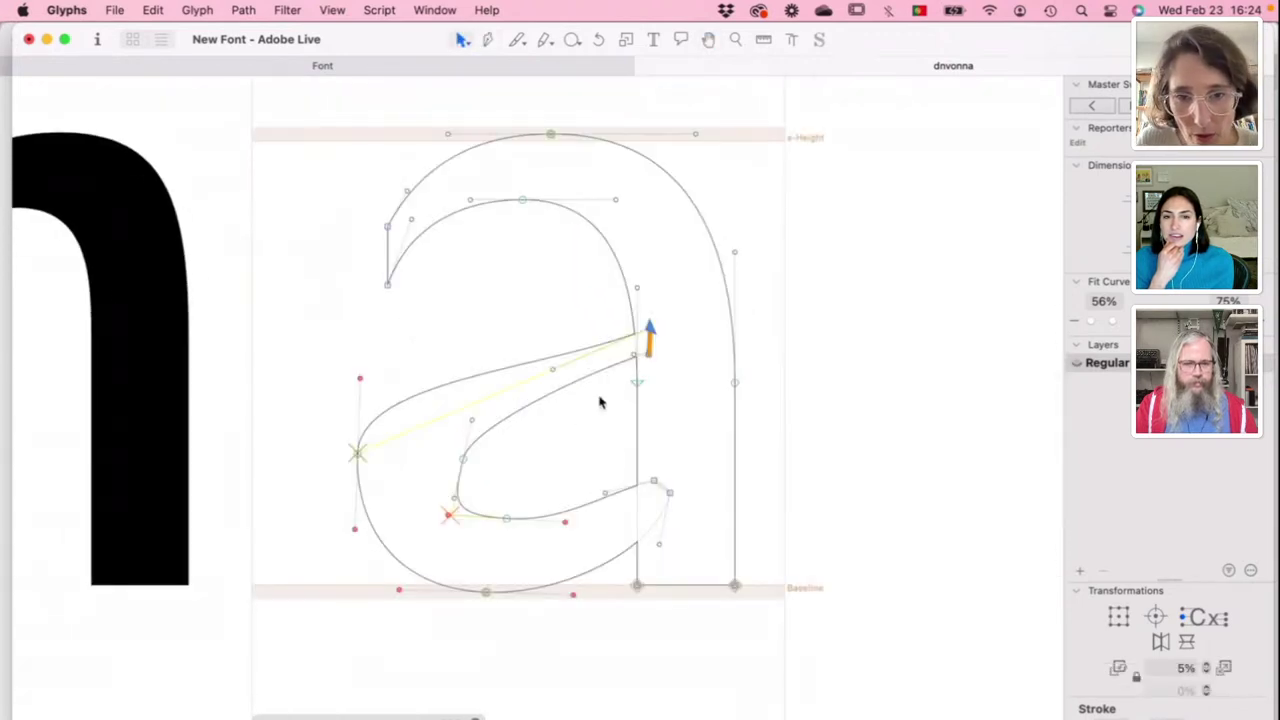
Step: Raise the bowl's join node, smooth its upper and left curves, then export the font as OTF
drag(637, 385, 637, 363)
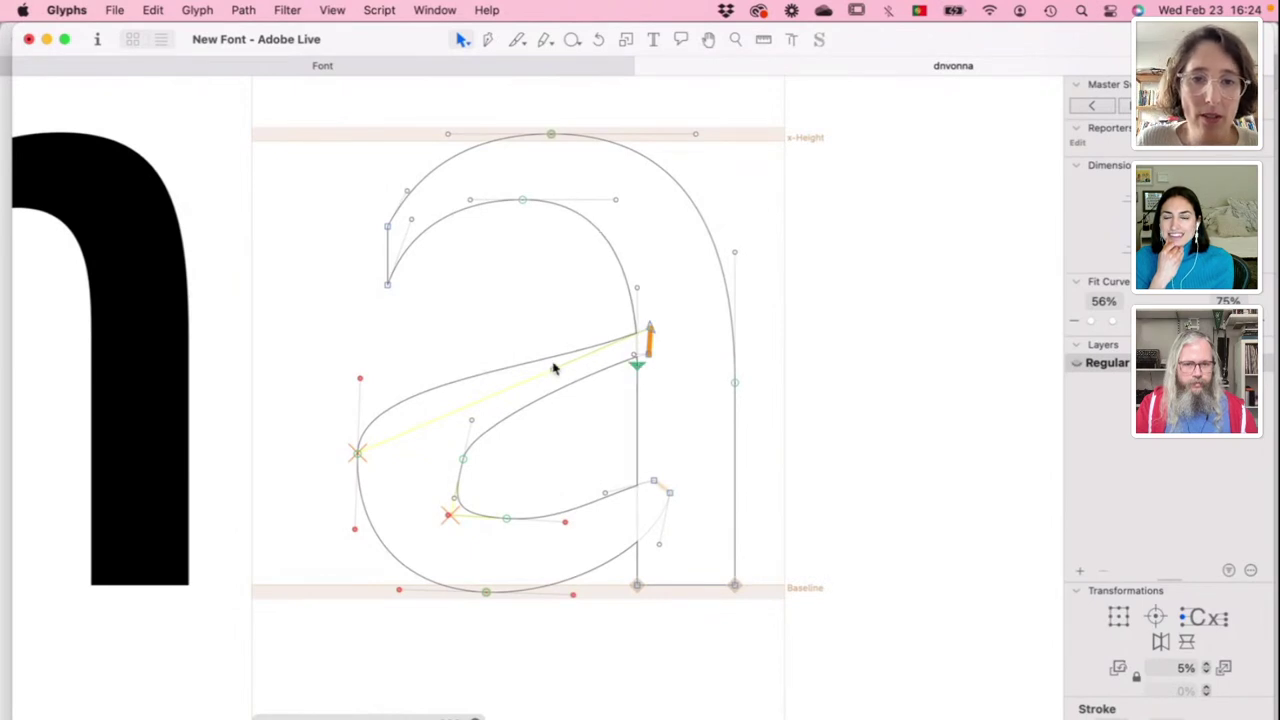
drag(552, 372, 495, 340)
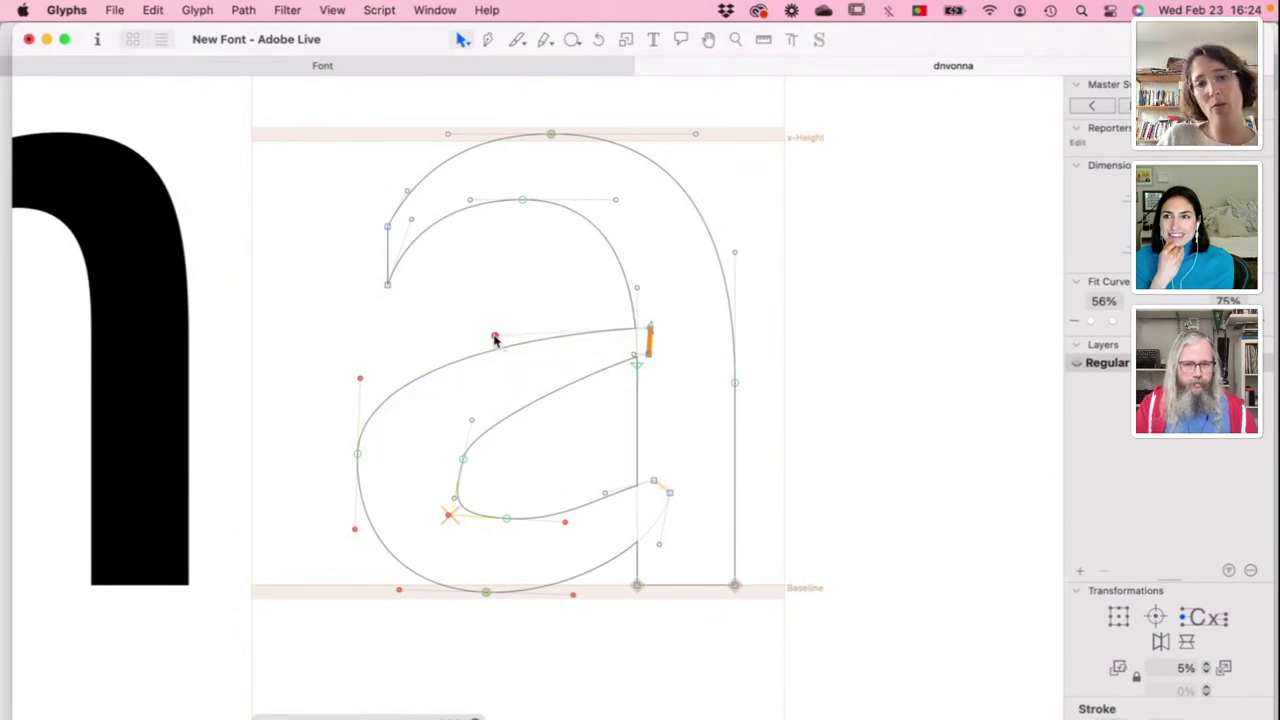
drag(357, 456, 356, 480)
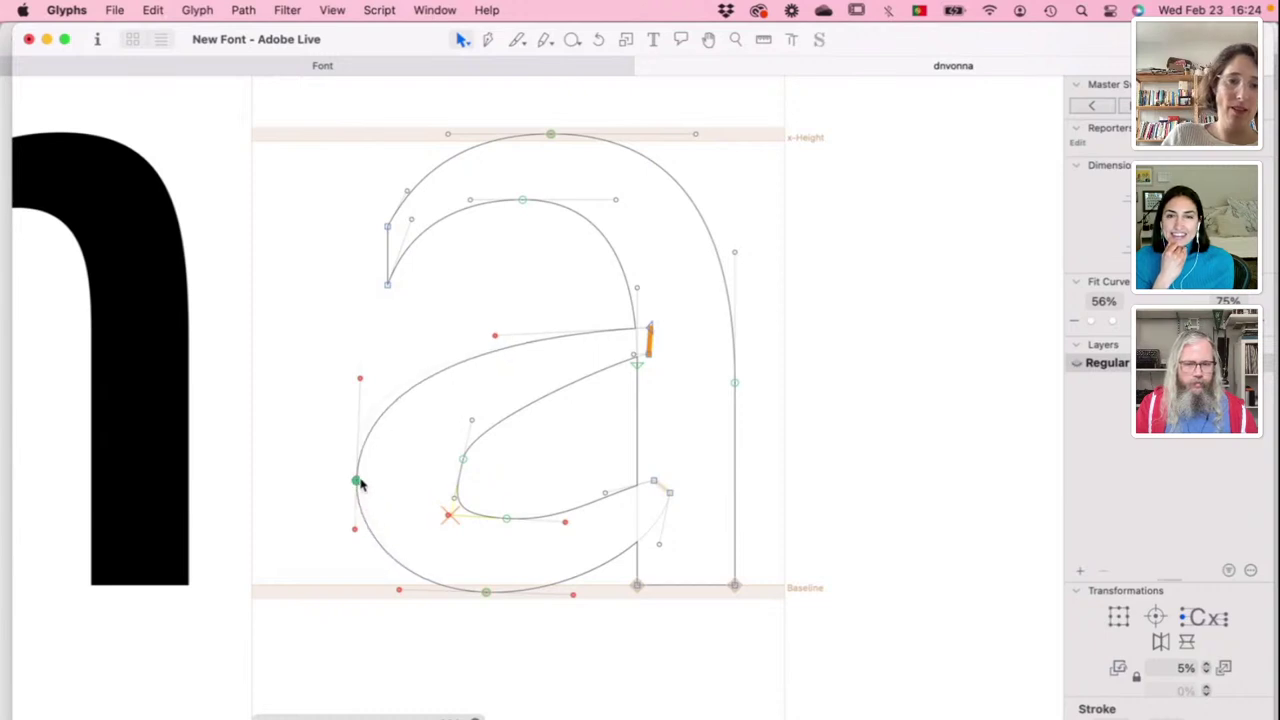
click(359, 379)
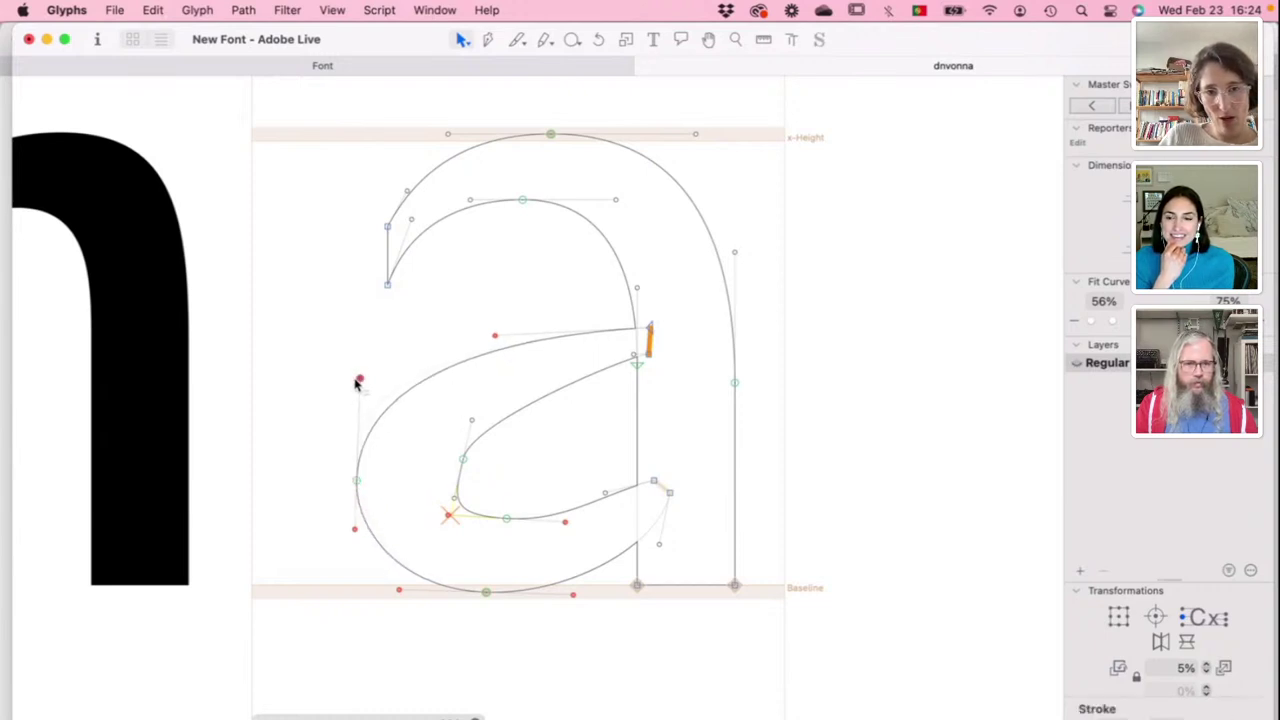
drag(357, 380, 350, 385)
drag(355, 481, 356, 492)
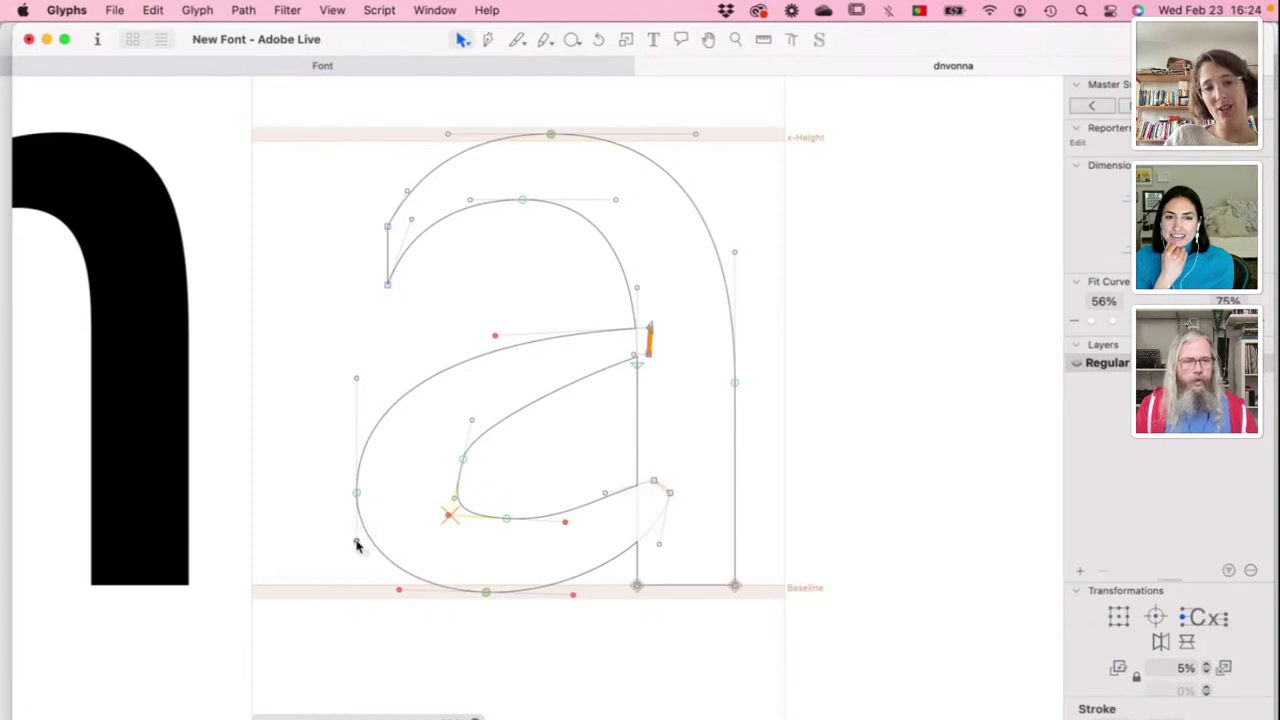
key(super+e)
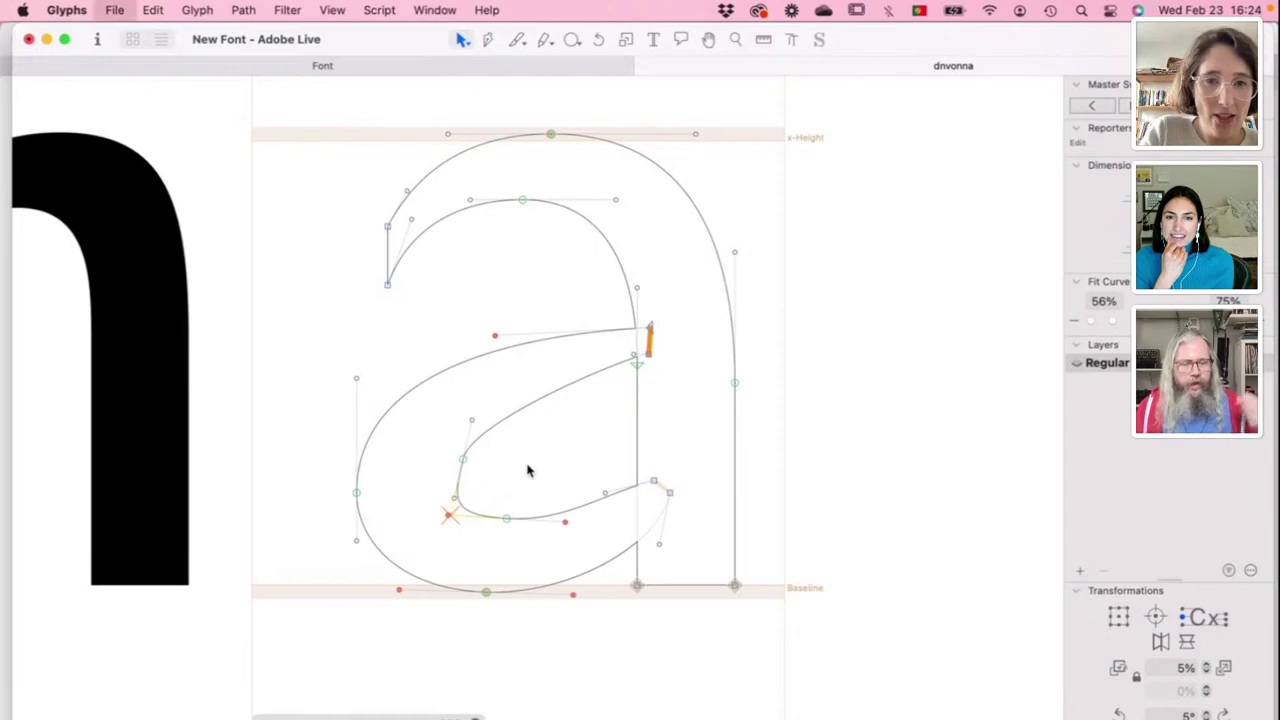
key(Return)
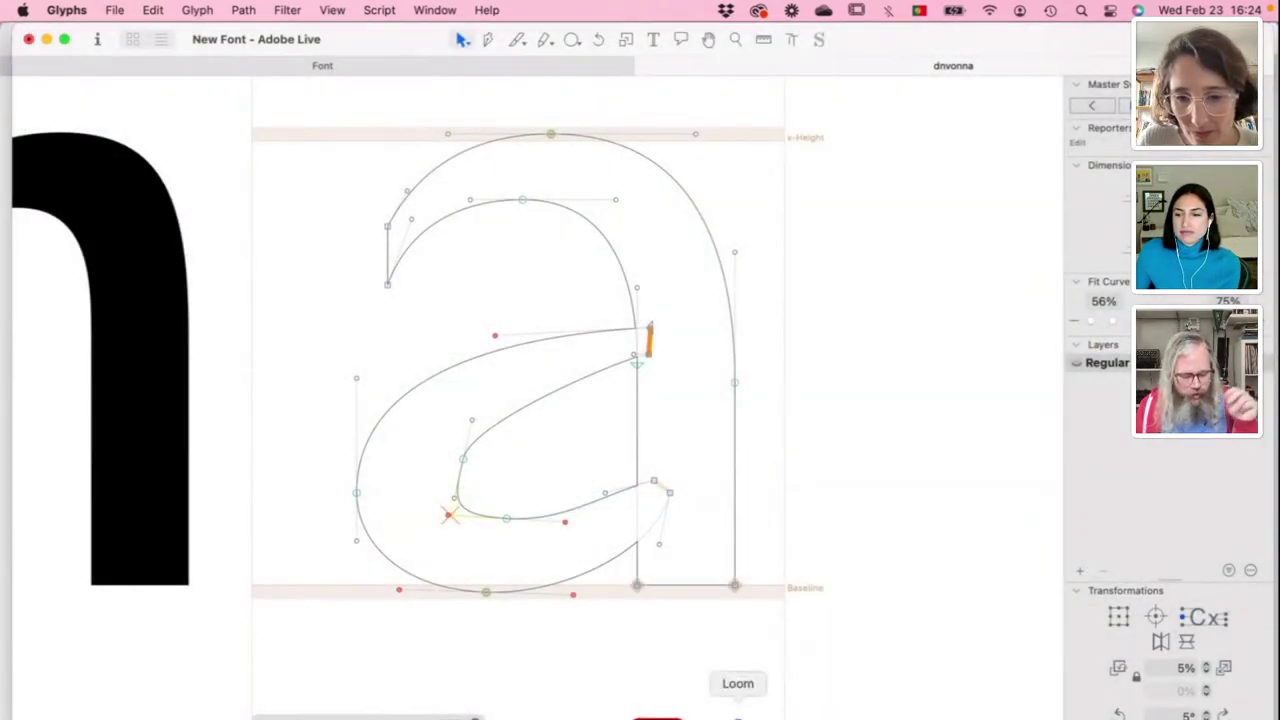
Step: Check the word dna set at 72 pt in InDesign, then return to Glyphs
click(806, 703)
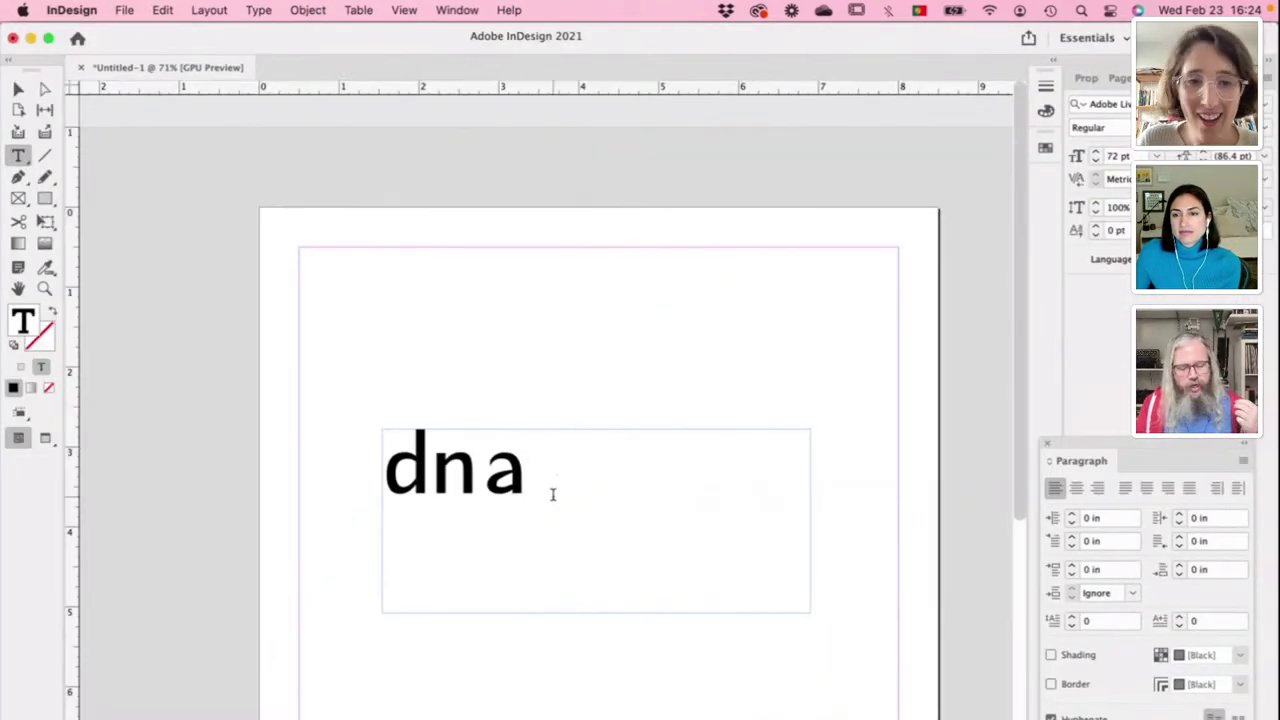
scroll(474, 492, up, 2)
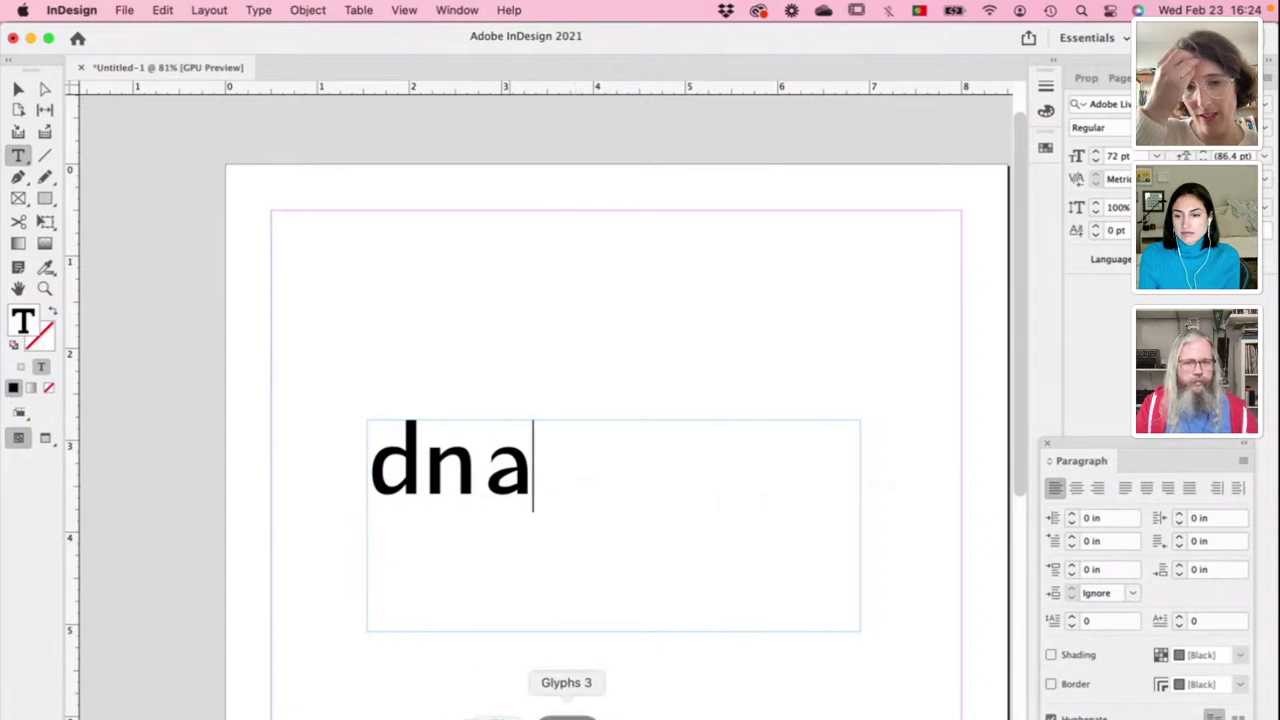
click(563, 712)
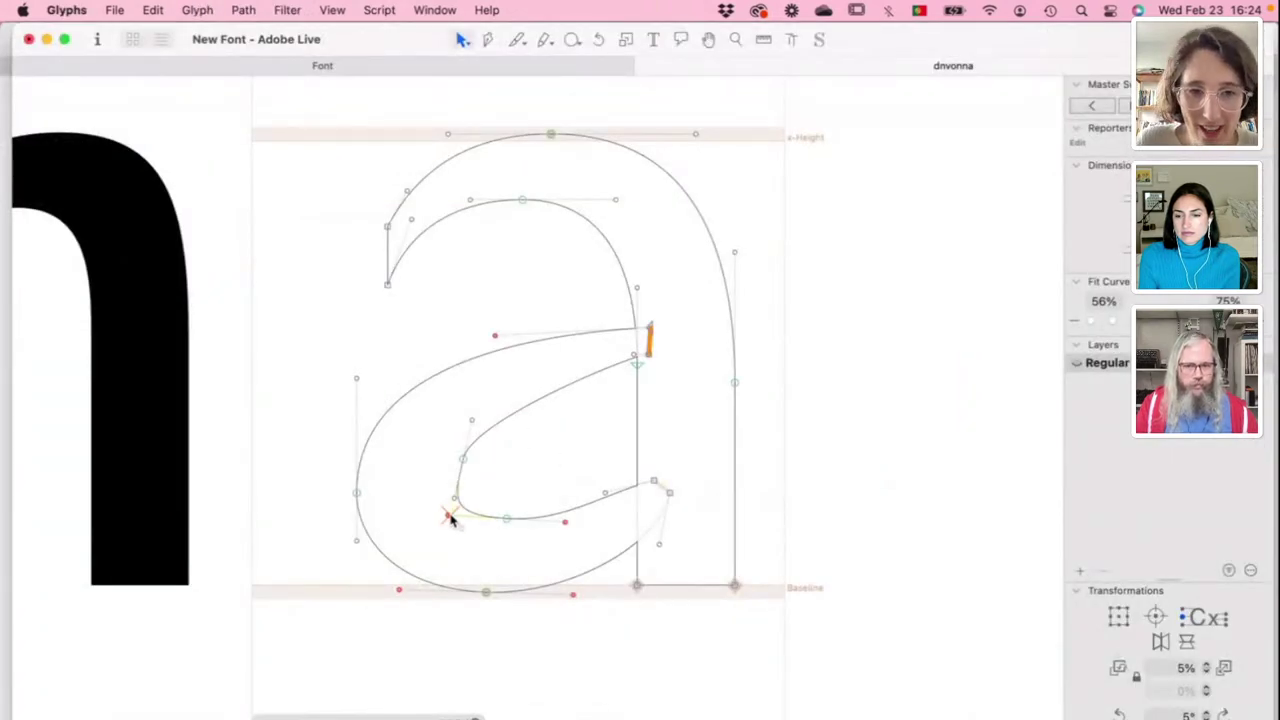
Step: Adjust the a's inner bowl handles and upper curve, then preview it filled beside onna
drag(450, 518, 476, 520)
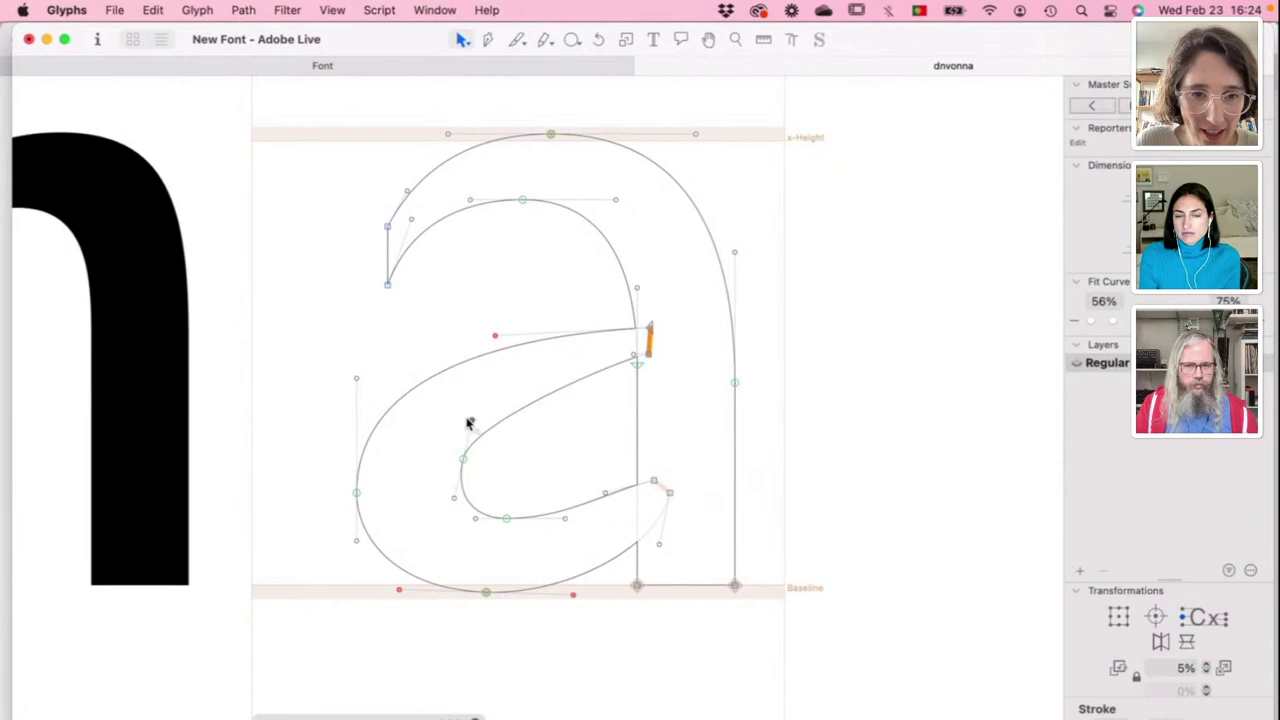
drag(468, 423, 463, 481)
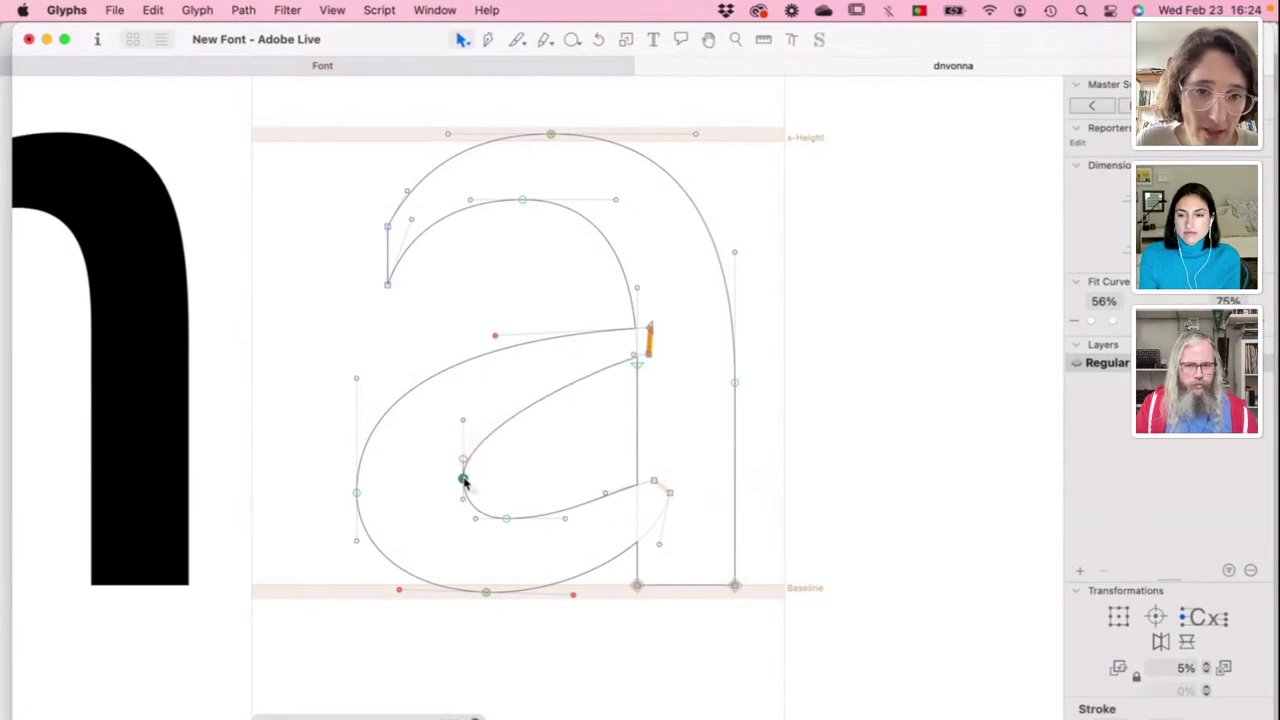
drag(633, 358, 495, 401)
scroll(495, 401, down, 5)
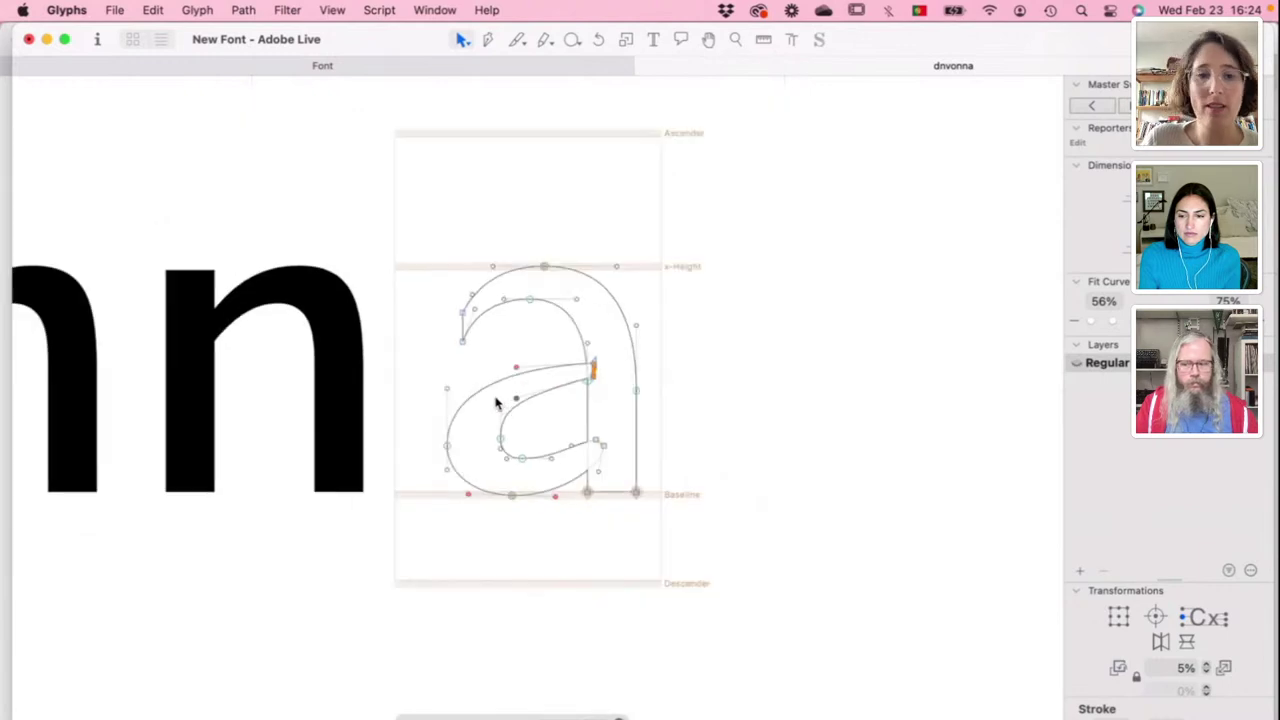
scroll(597, 449, left, 2)
click(586, 430)
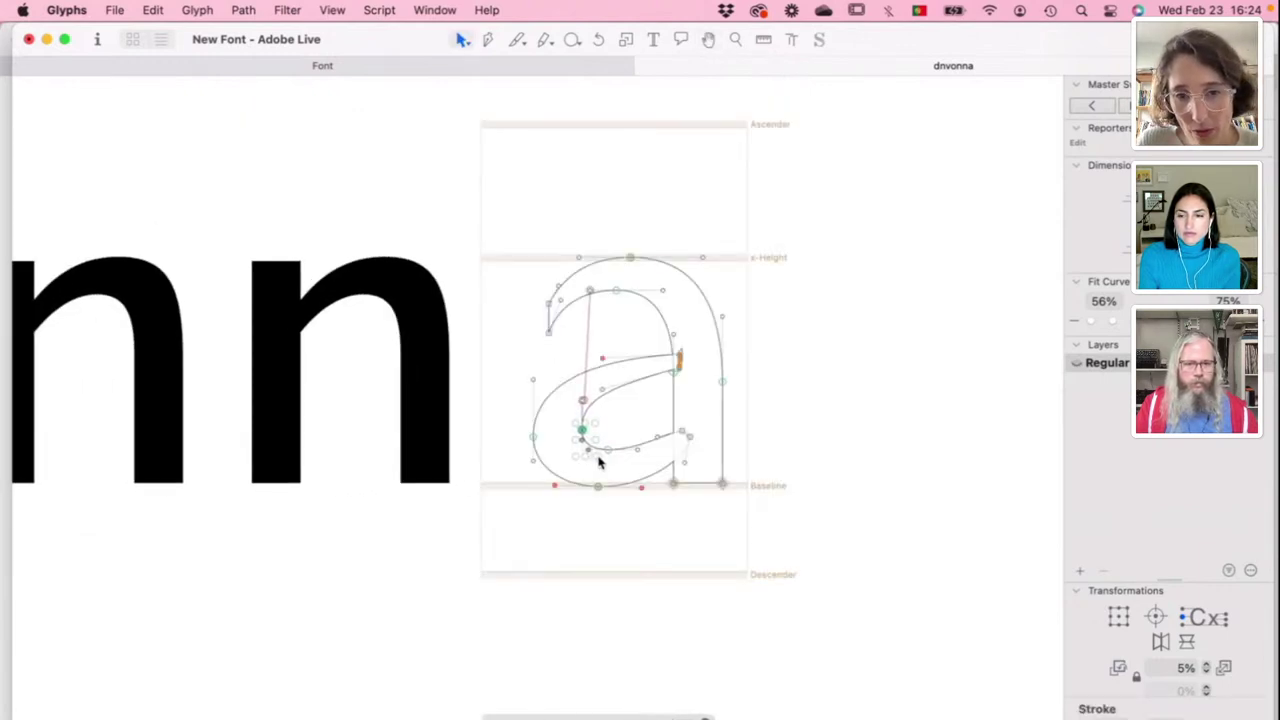
key(space)
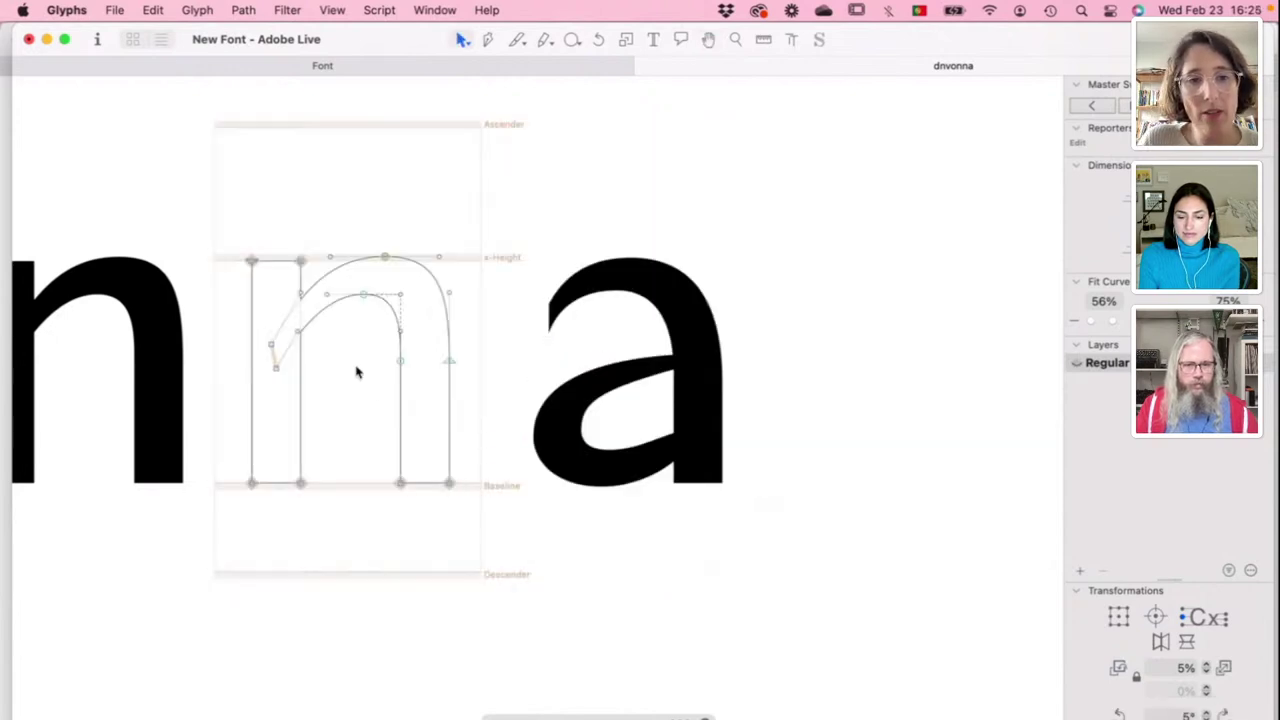
key(space)
scroll(357, 369, down, 2)
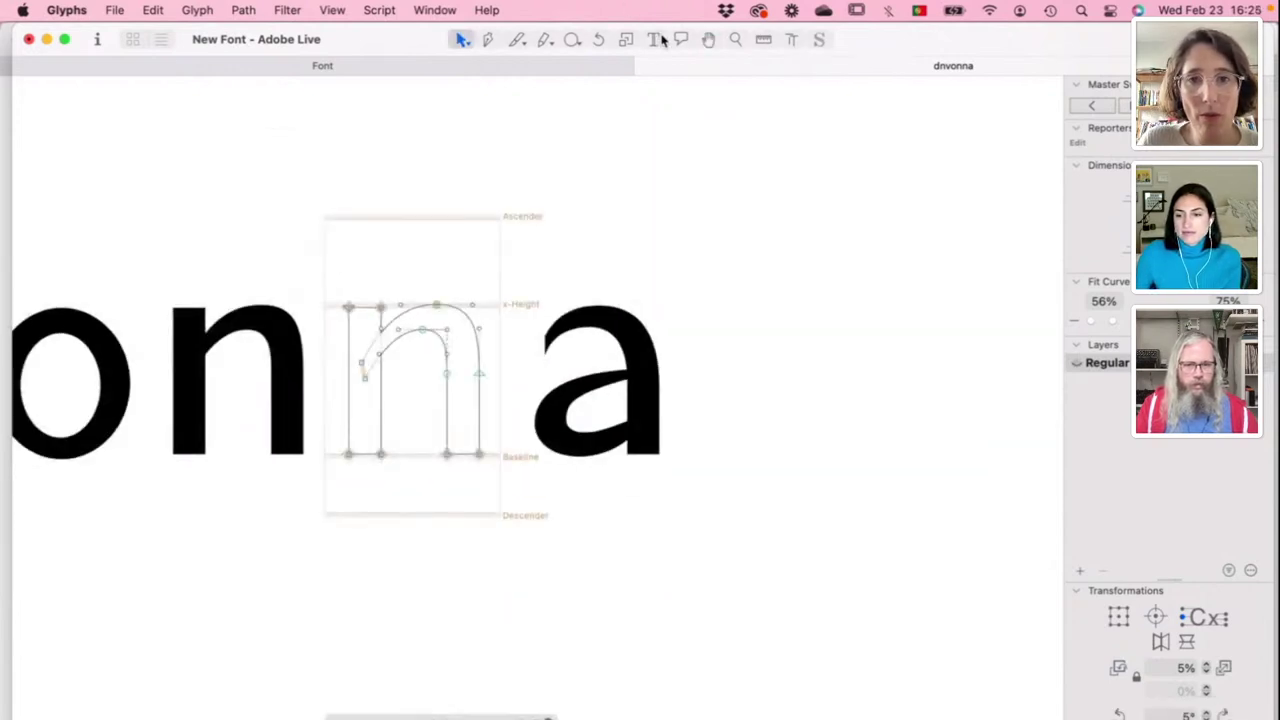
Step: Add an h to the test line and select the whole outline of the second n
click(652, 40)
text(h)
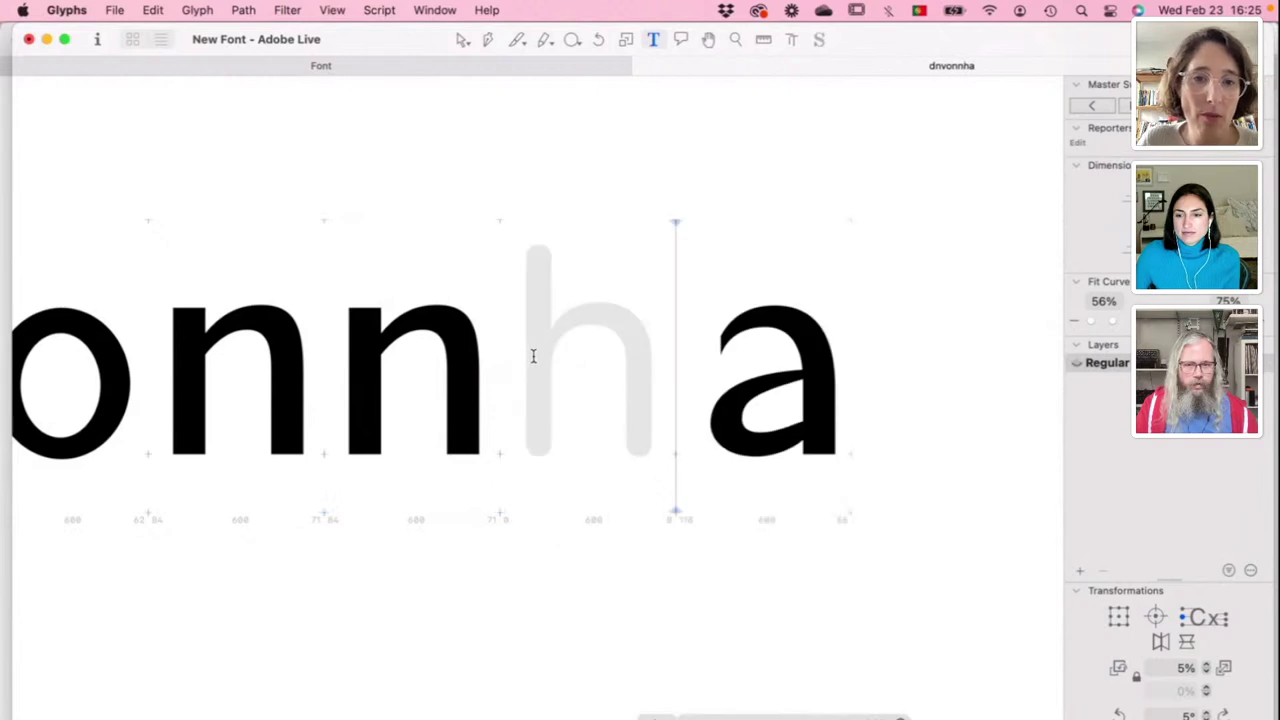
click(447, 382)
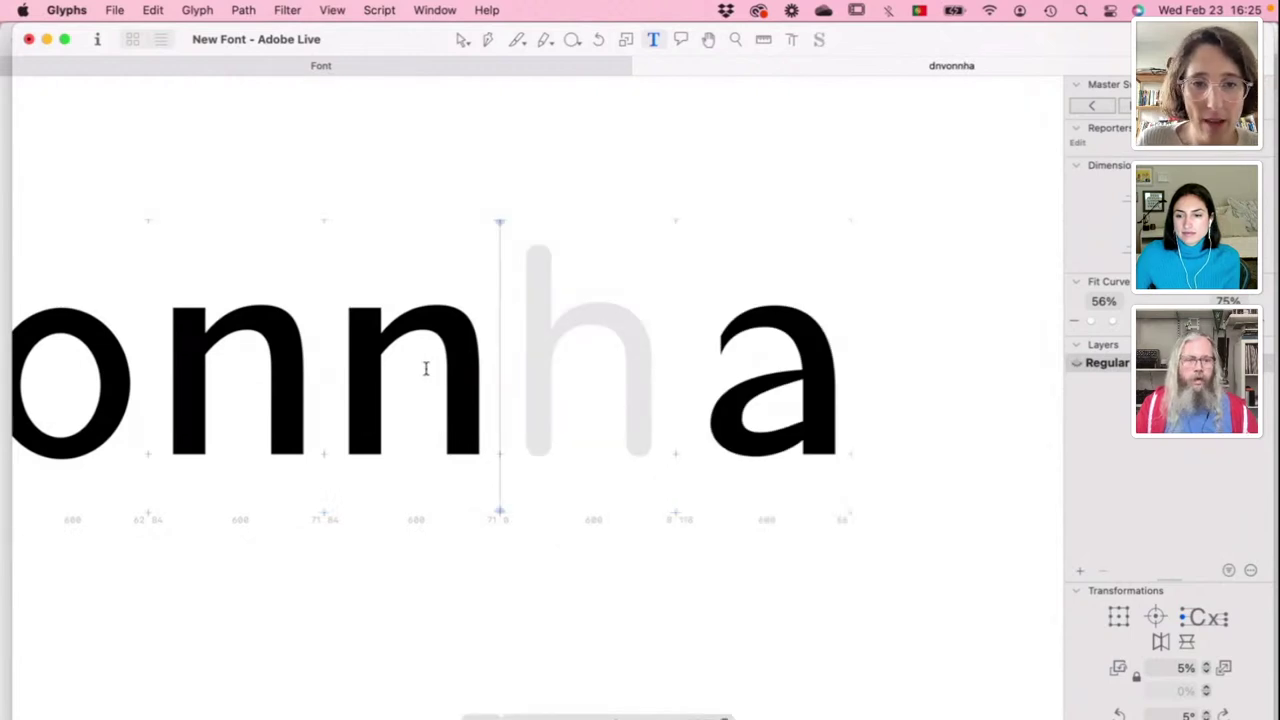
key(Escape)
drag(334, 277, 515, 530)
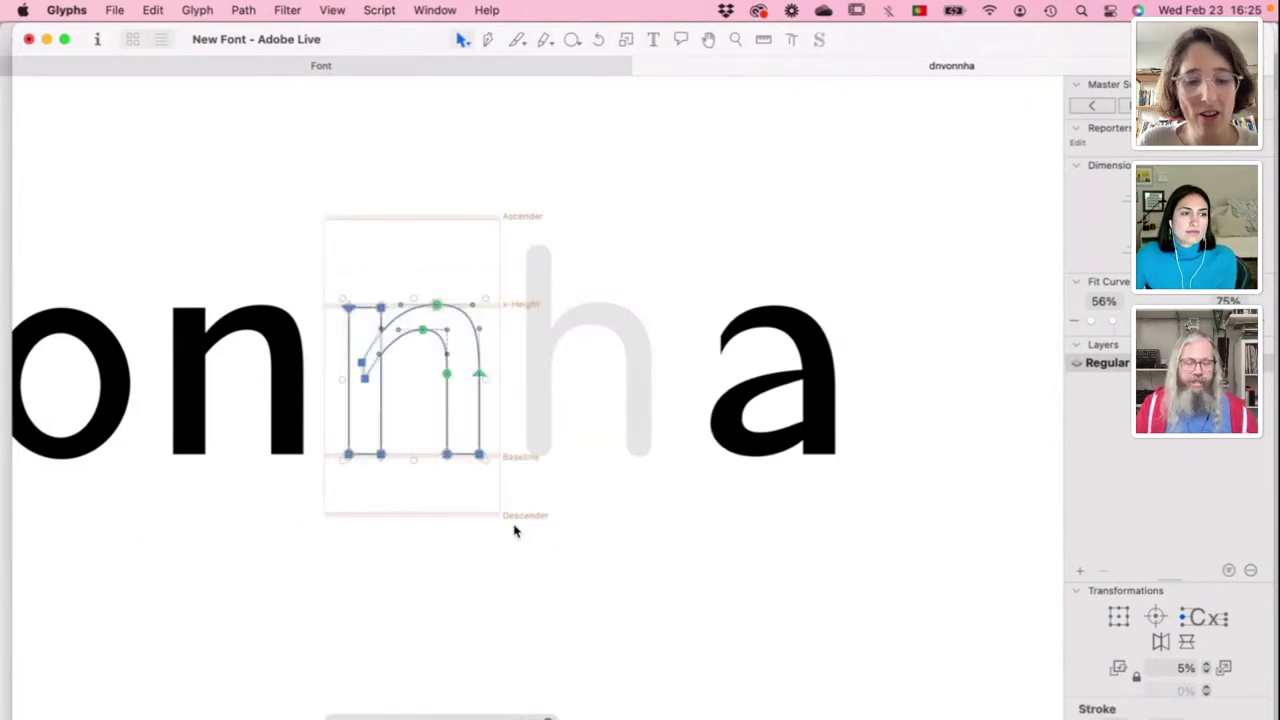
click(573, 388)
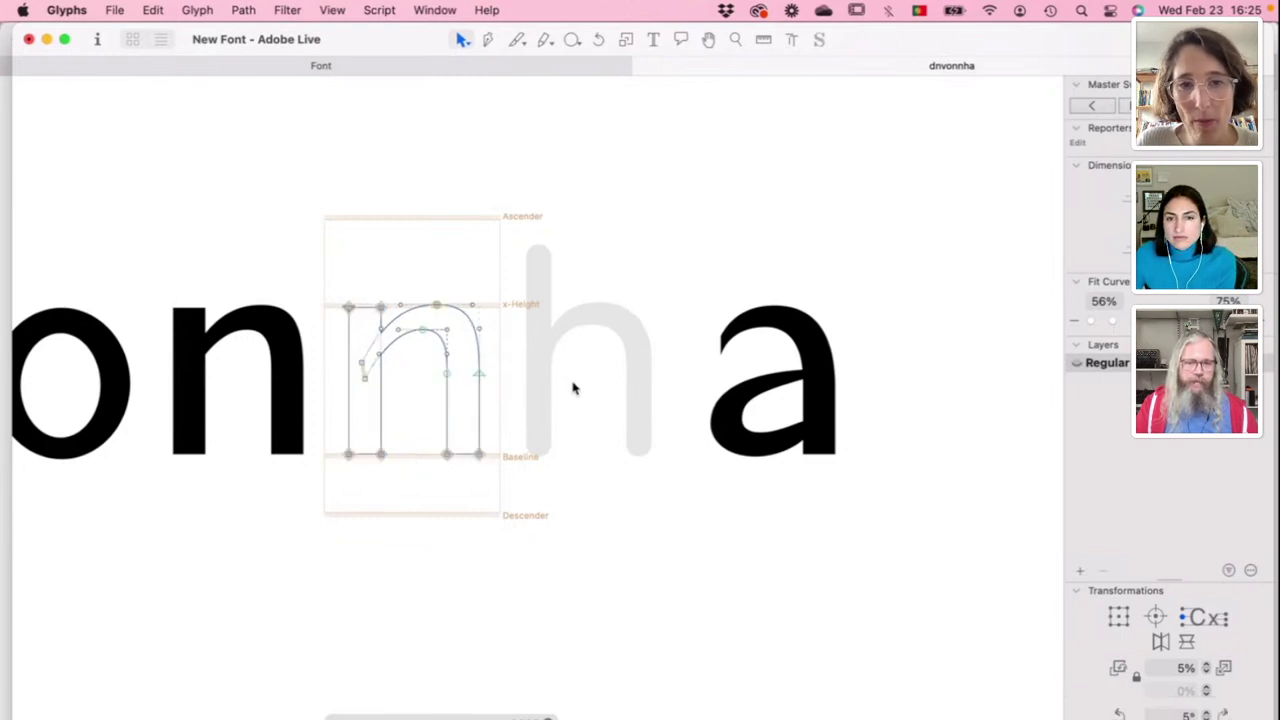
Step: Paste the n outline into the empty h and raise its left stem to the ascender
double_click(573, 388)
key(super+v)
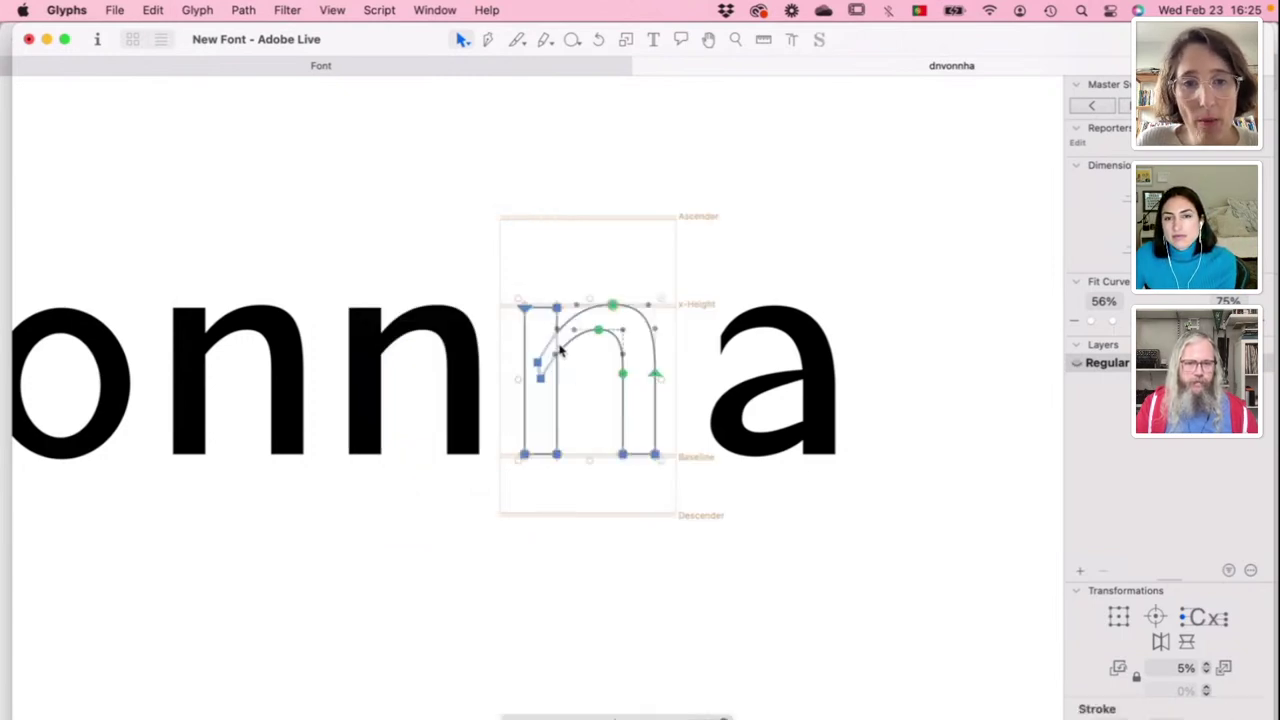
drag(516, 292, 550, 226)
click(573, 244)
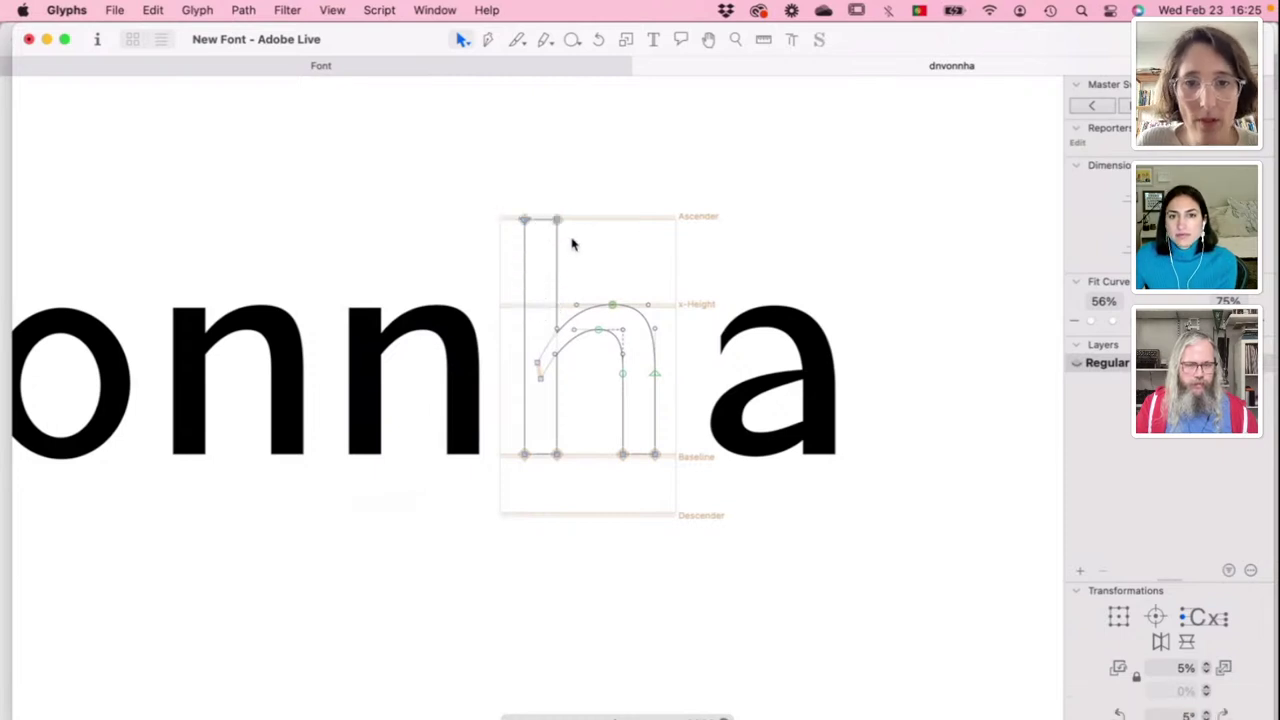
key(space)
scroll(691, 514, right, 3)
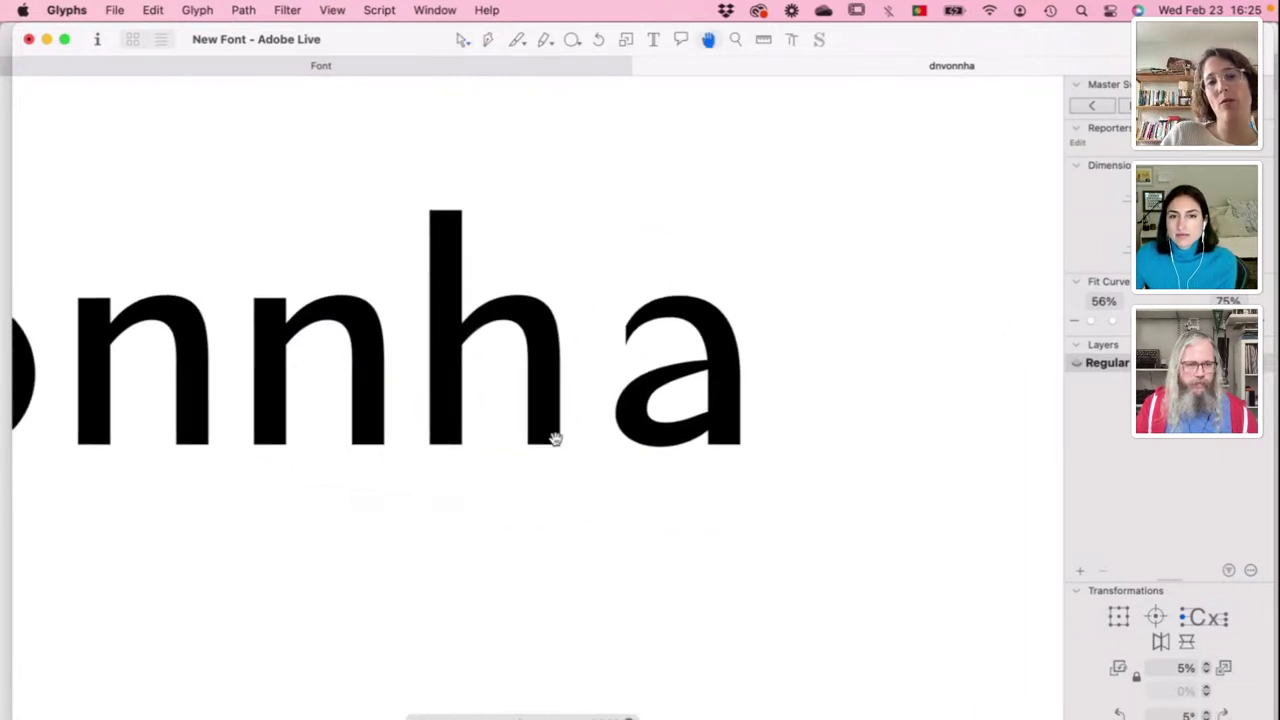
Step: Reshape the a's inner counter by moving the bowl's bottom and left nodes and a handle
double_click(679, 410)
scroll(679, 410, up, 6)
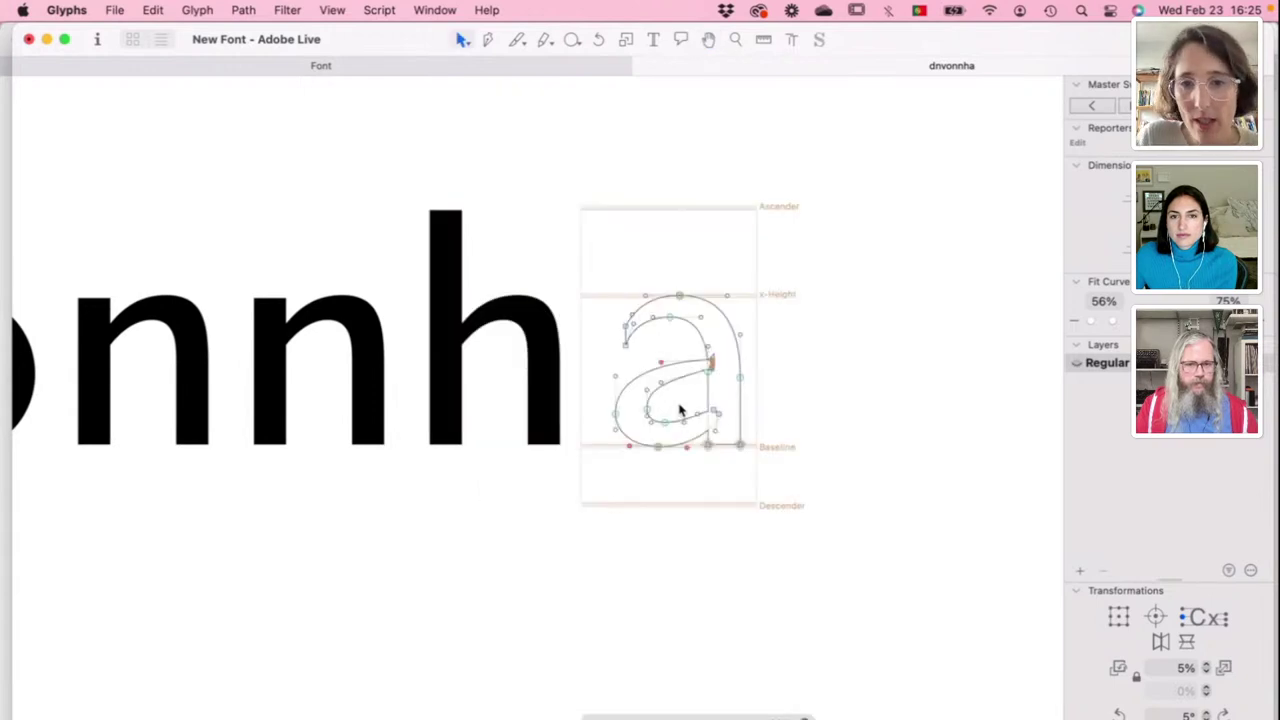
key(space)
scroll(679, 404, right, 3)
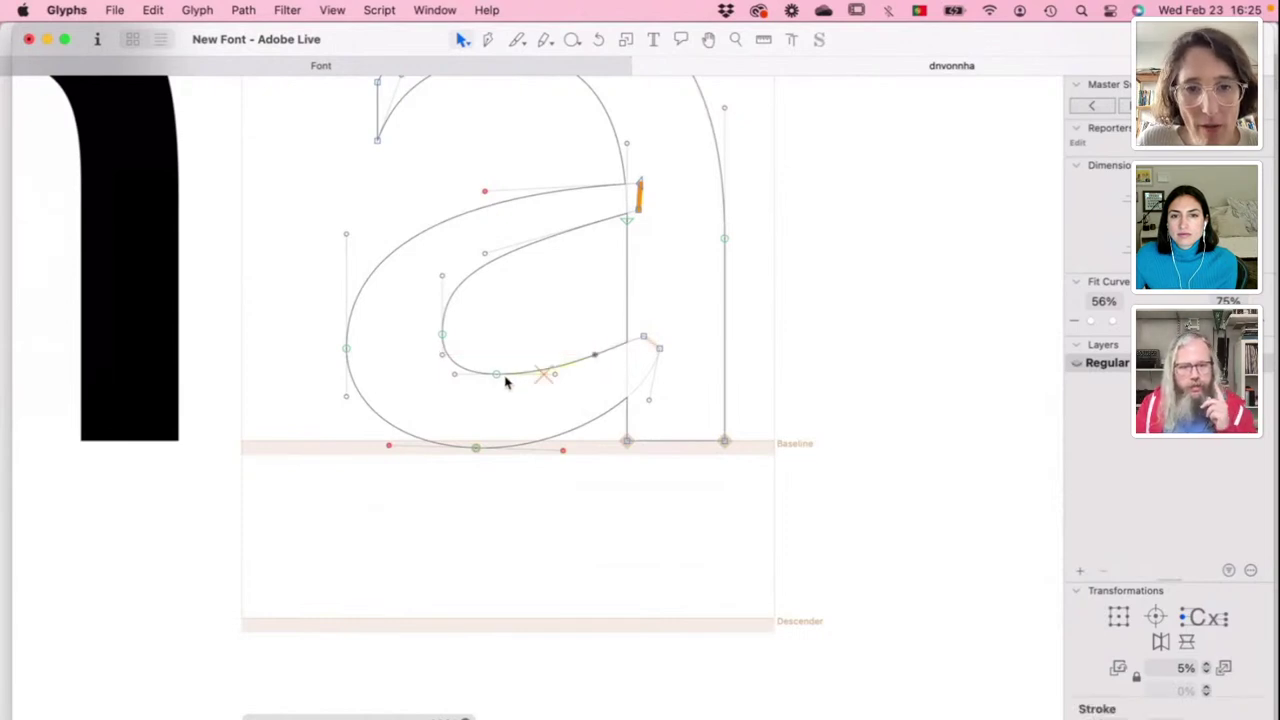
drag(497, 376, 503, 412)
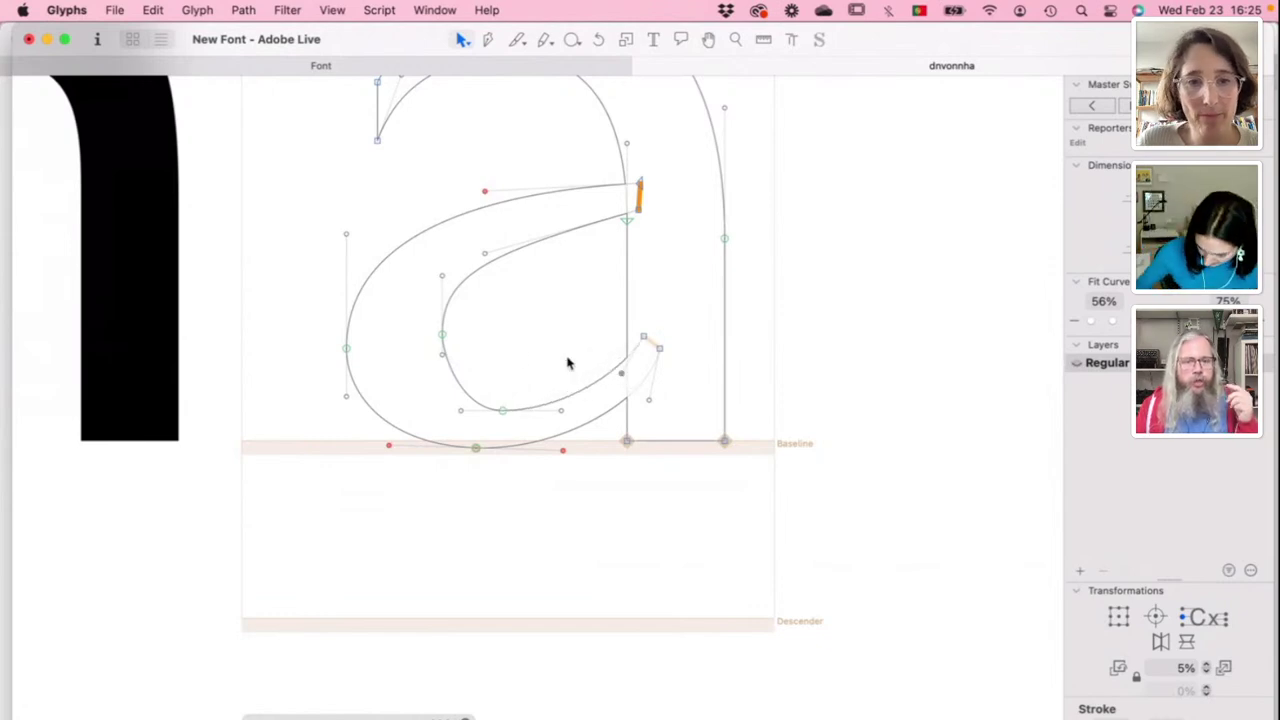
drag(442, 337, 437, 344)
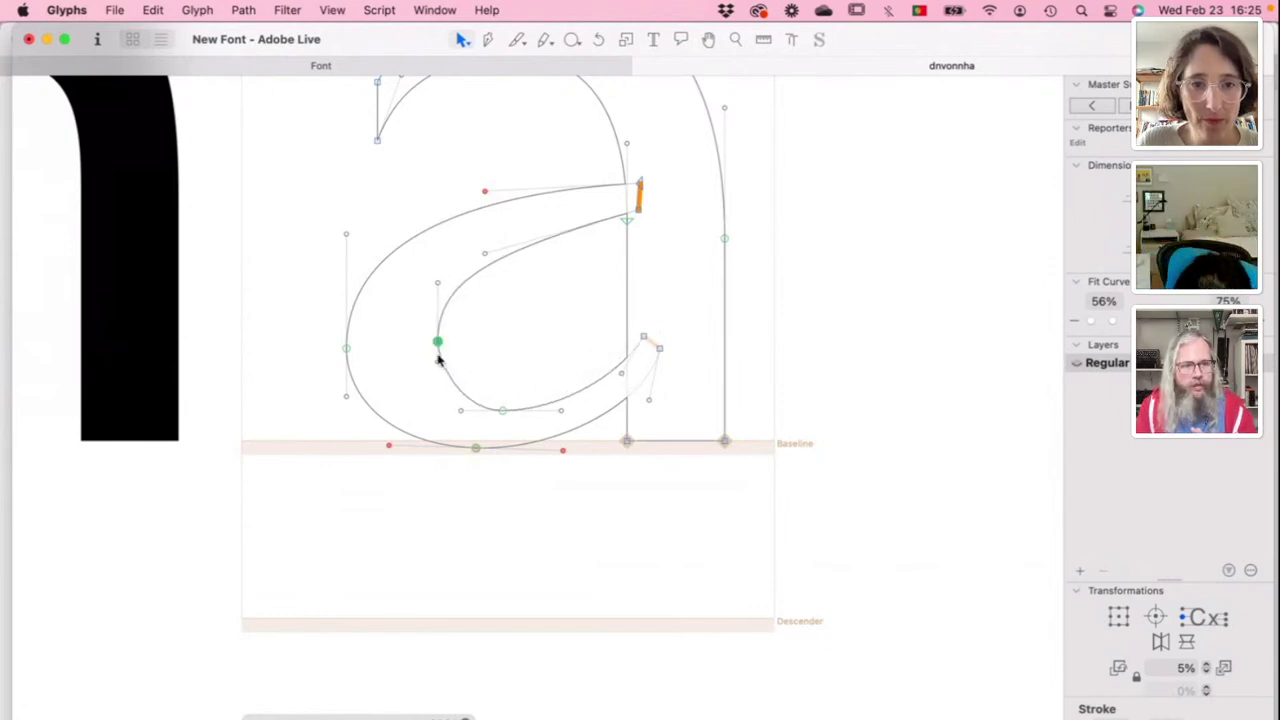
click(437, 386)
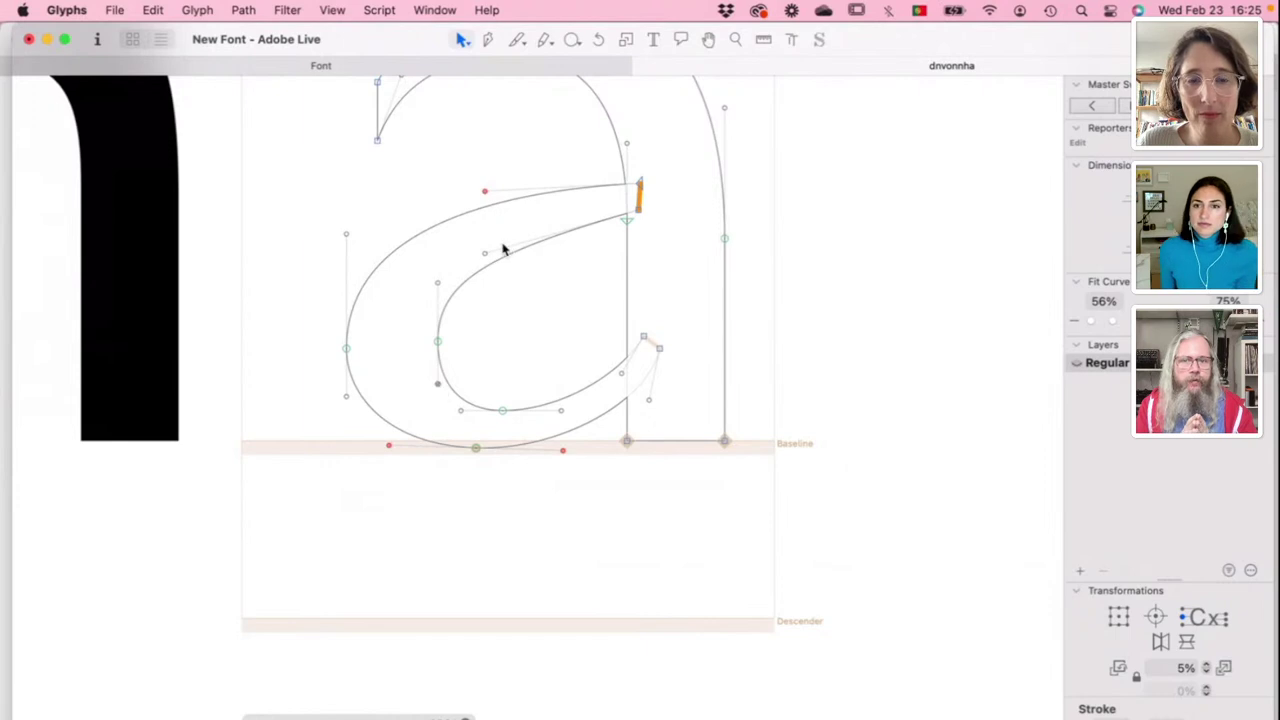
drag(483, 257, 486, 229)
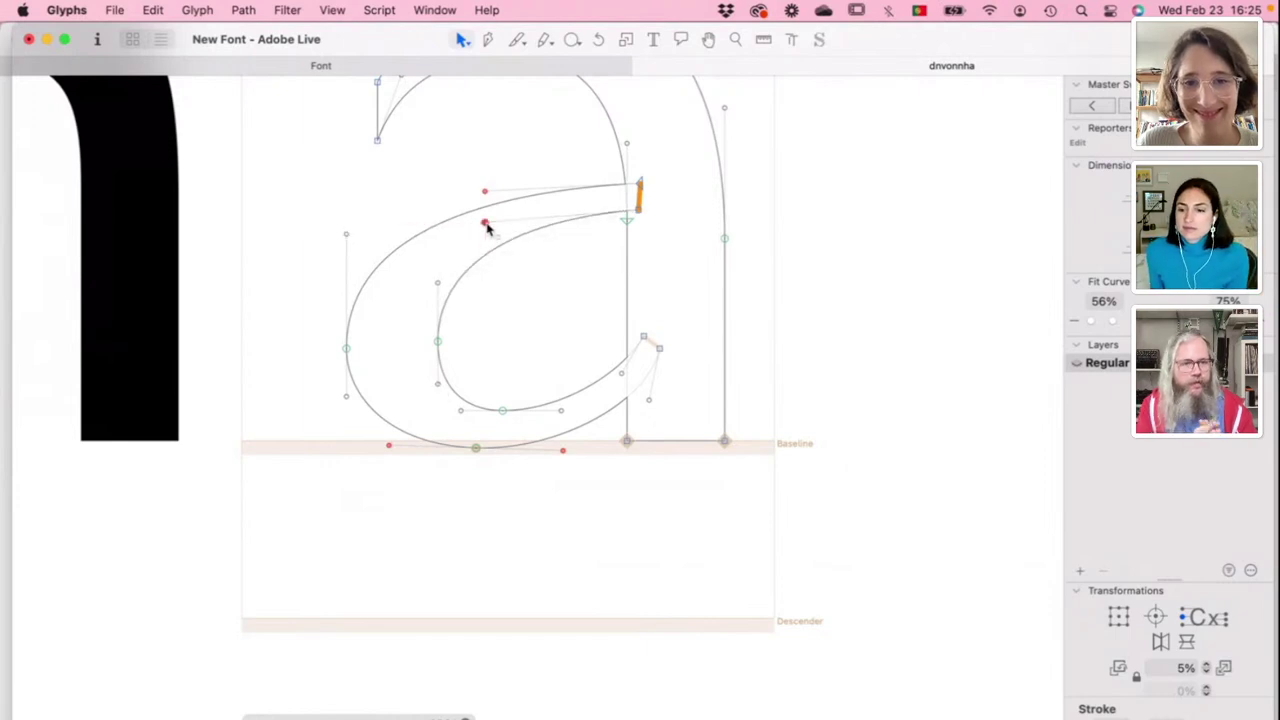
Step: Zoom out to preview the word filled, then open the h's outline for editing
key(super+minus)
key(space)
scroll(547, 304, left, 2)
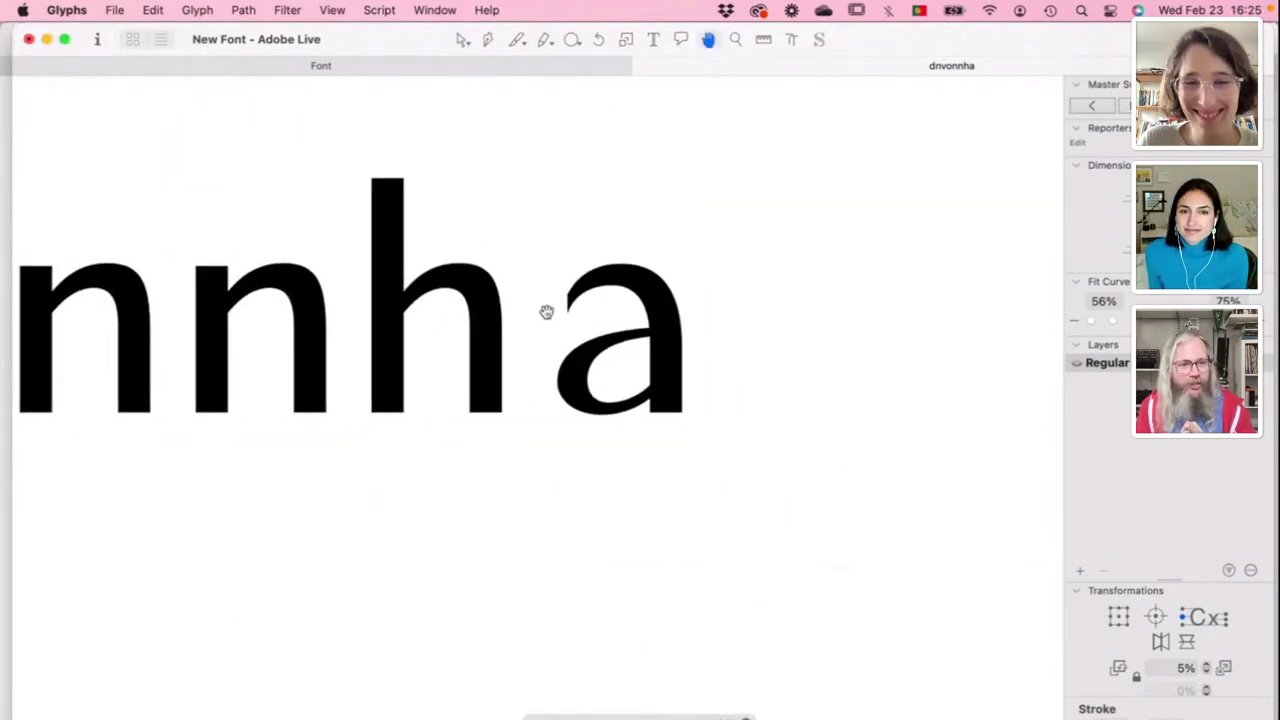
key(v)
double_click(603, 391)
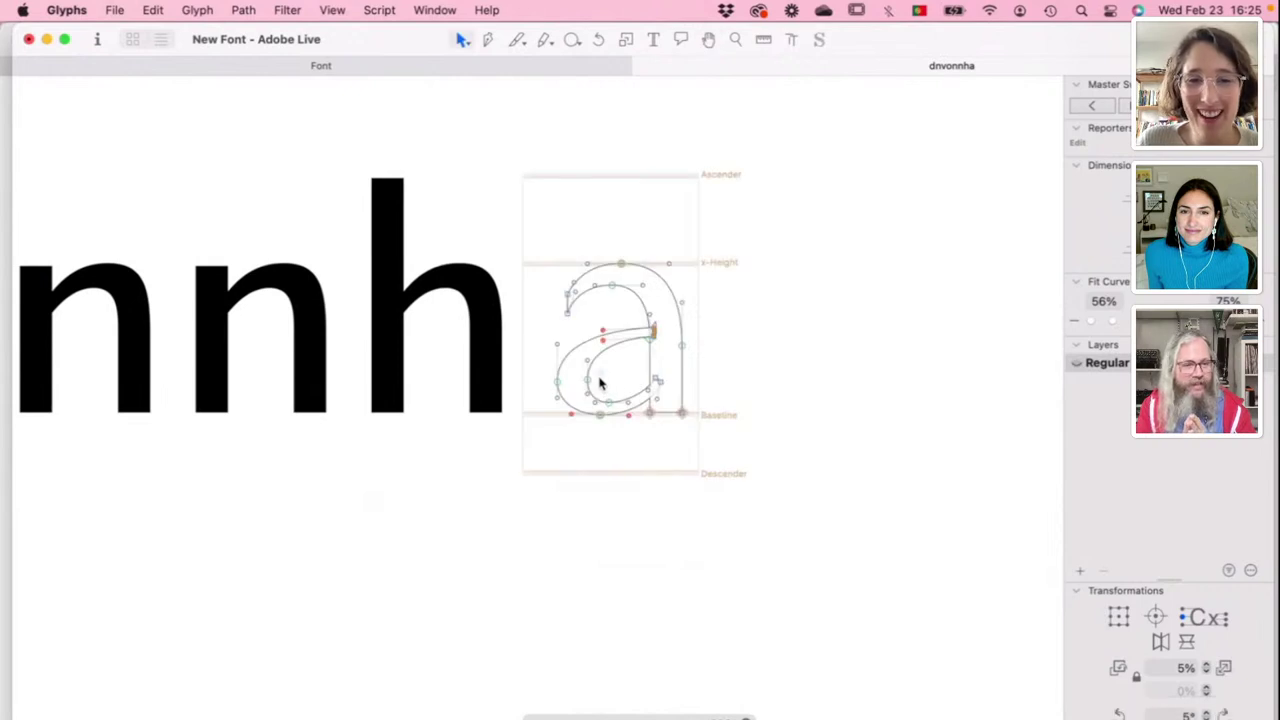
double_click(475, 365)
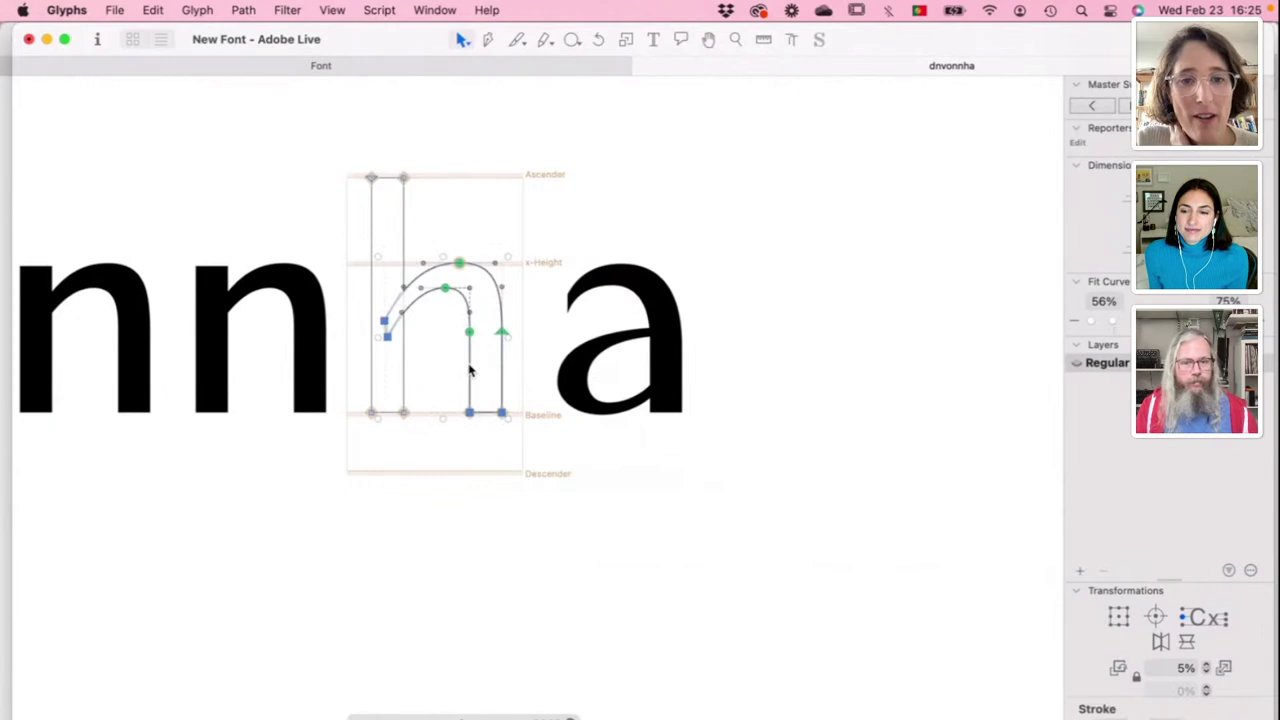
Step: Turn the h's shoulder paths into a component named Shouldeer and lower its inner arch node
right_click(470, 369)
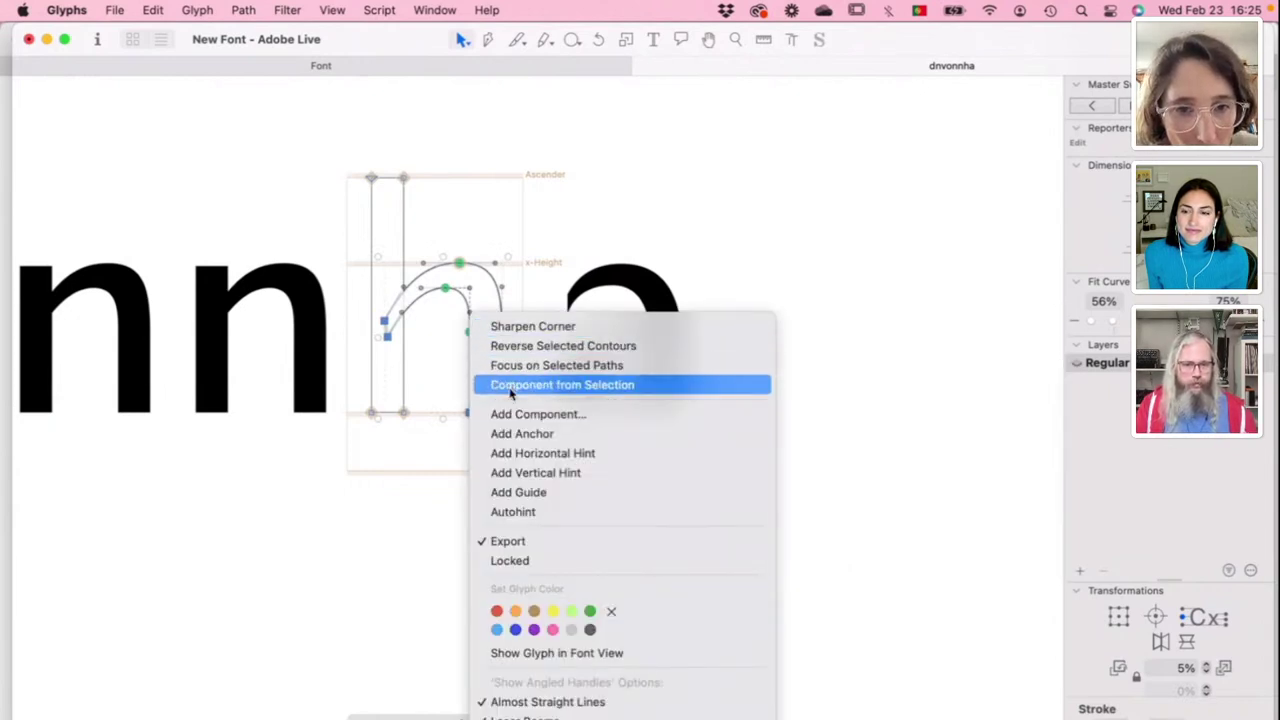
click(512, 388)
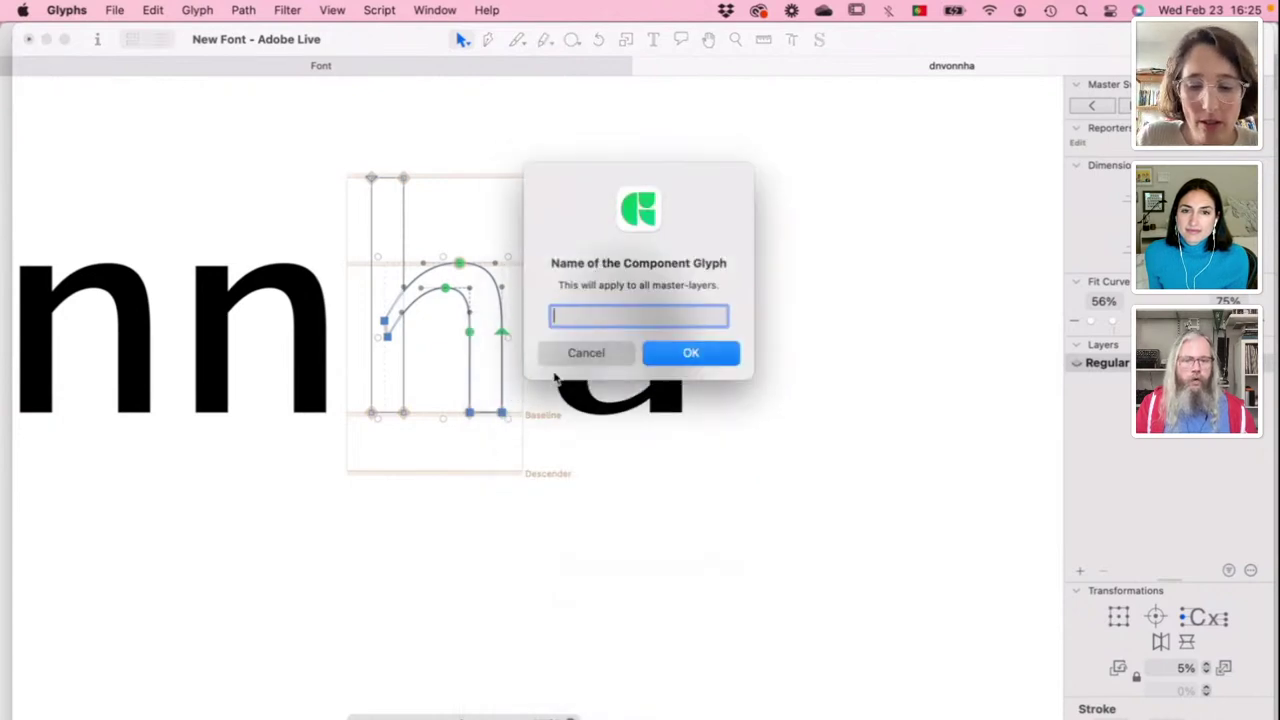
text(A)
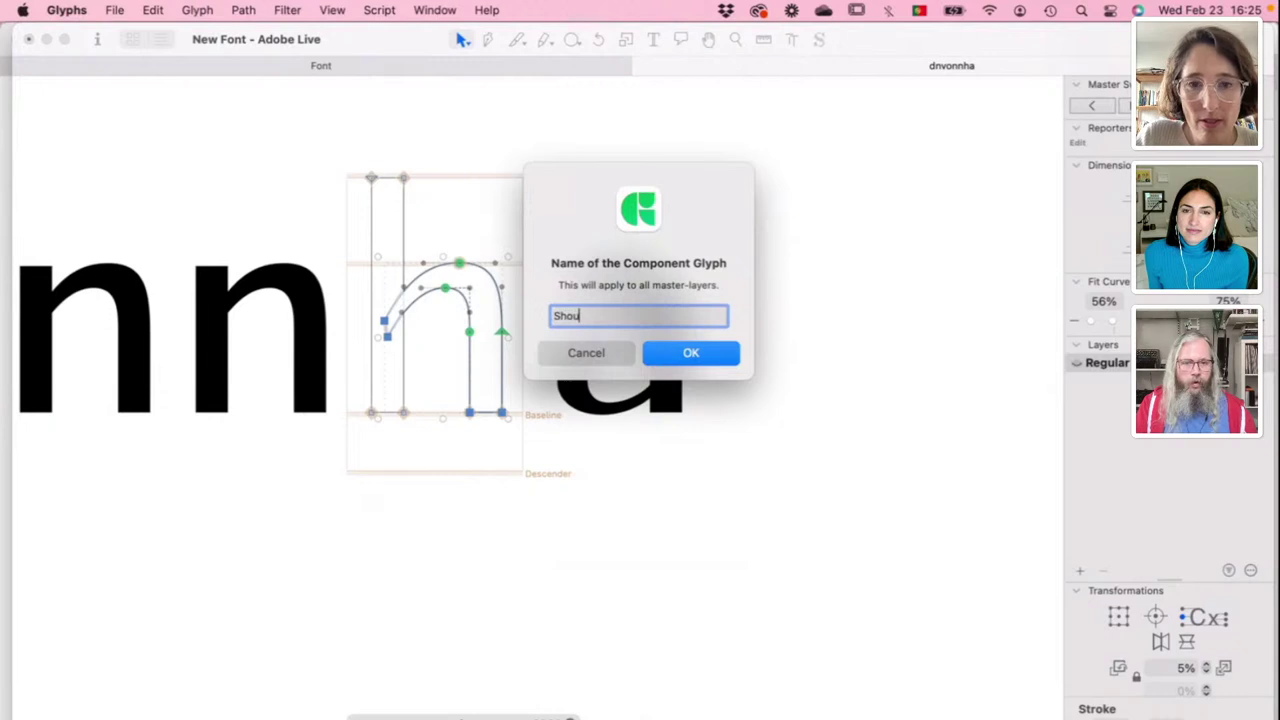
text(houldeer)
key(Return)
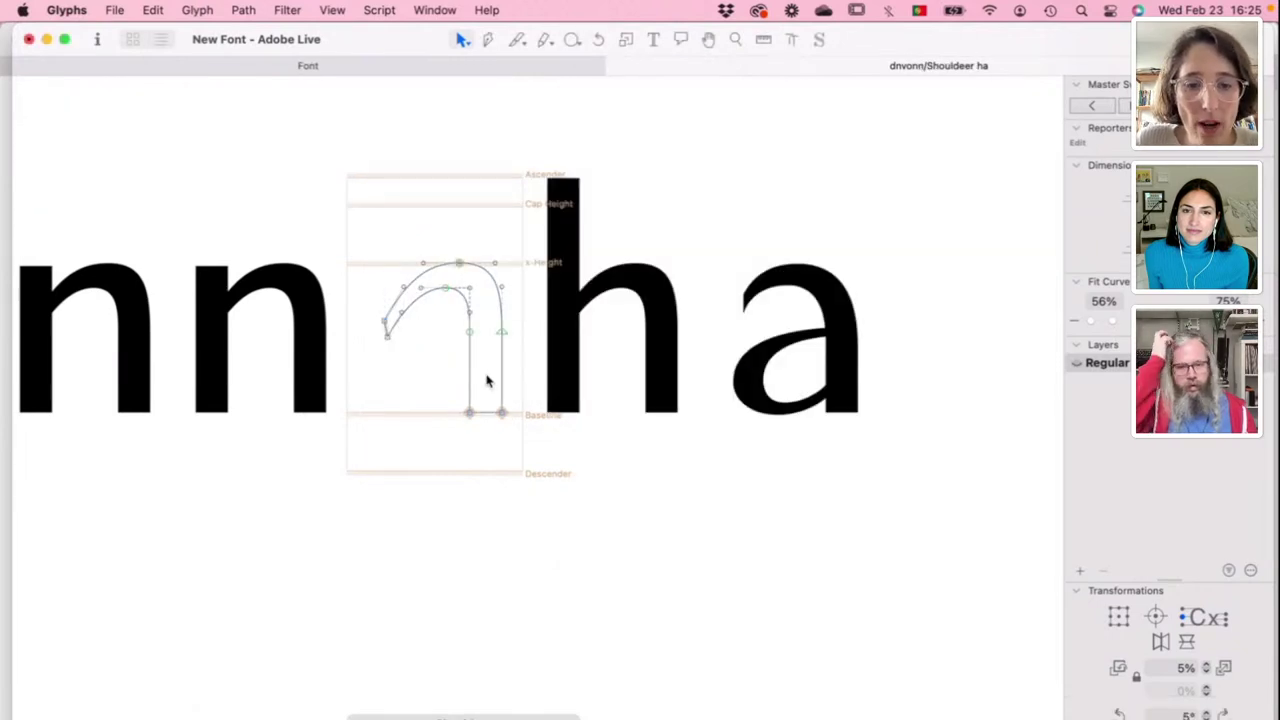
double_click(614, 393)
click(629, 317)
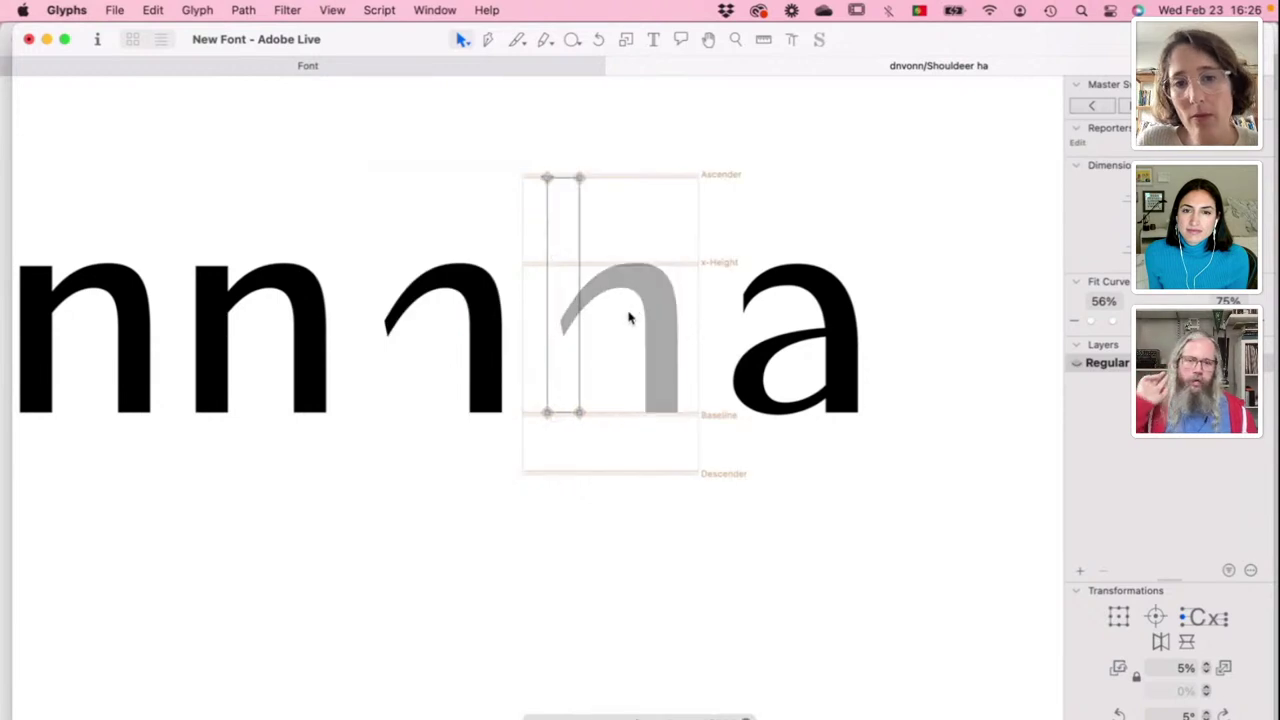
double_click(629, 317)
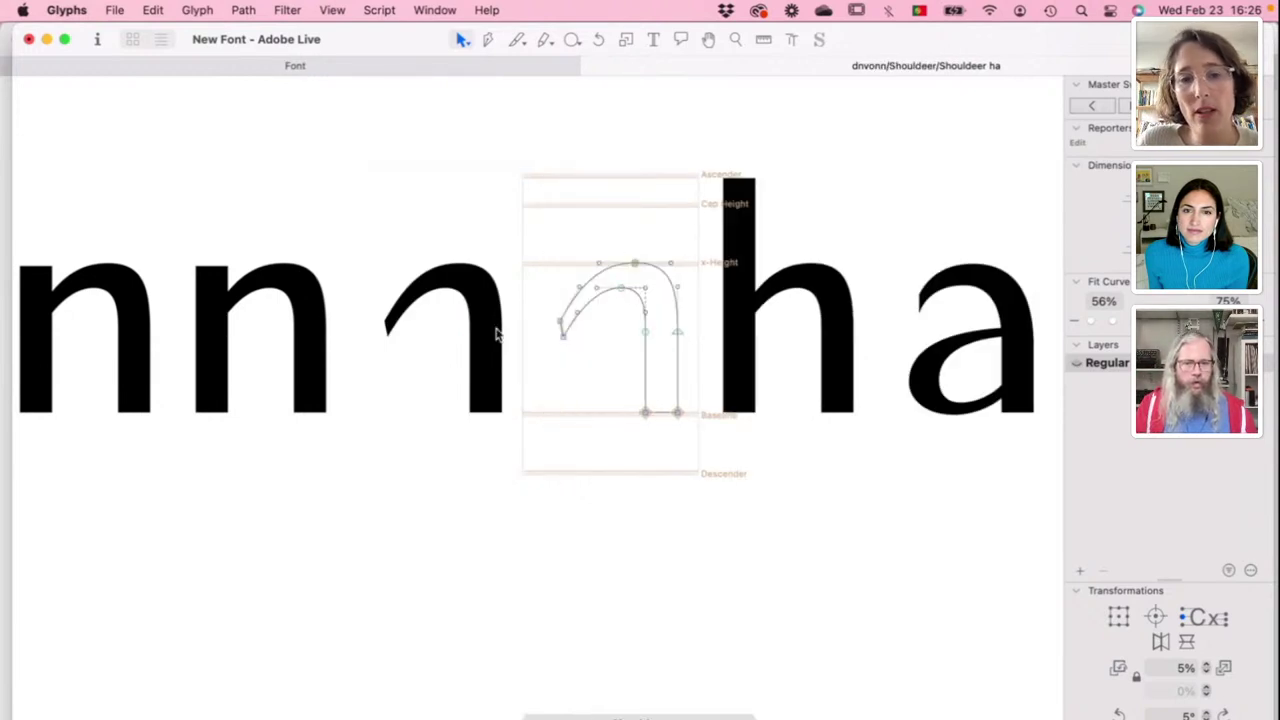
drag(621, 289, 620, 300)
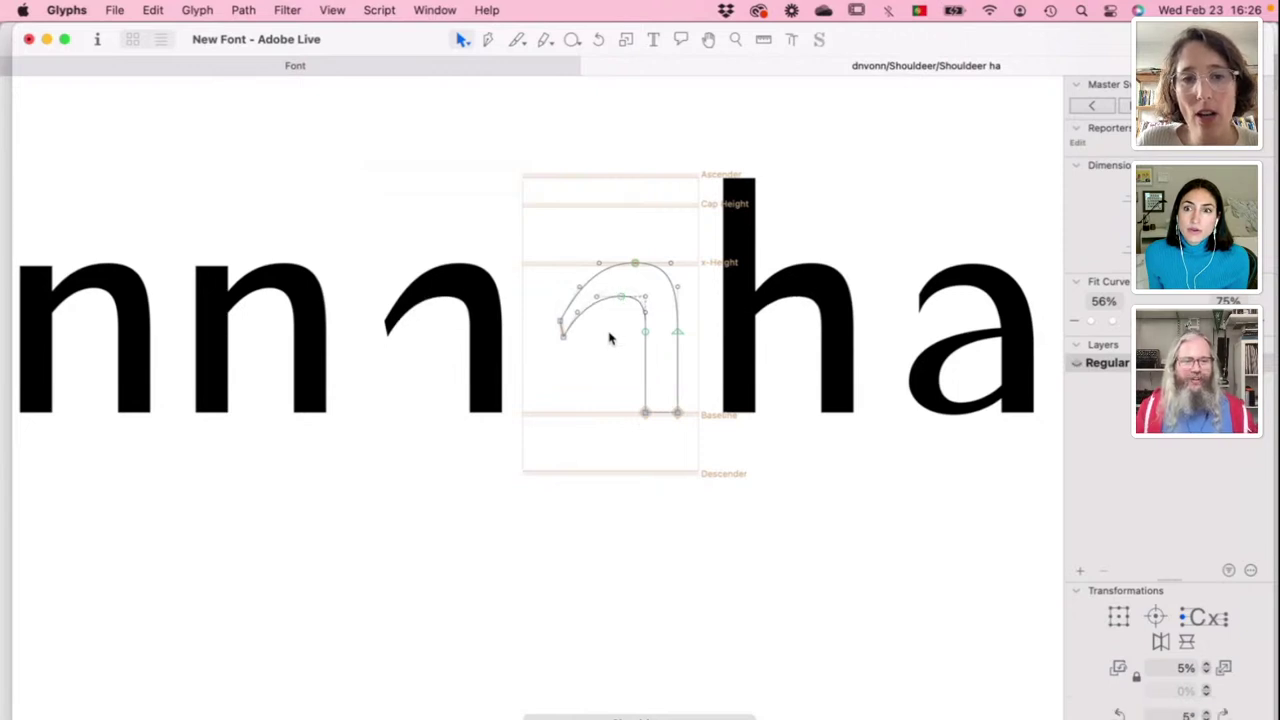
Step: Replace the n's shoulder with the Shouldeer component and nudge a shoulder node in the next glyph
double_click(296, 335)
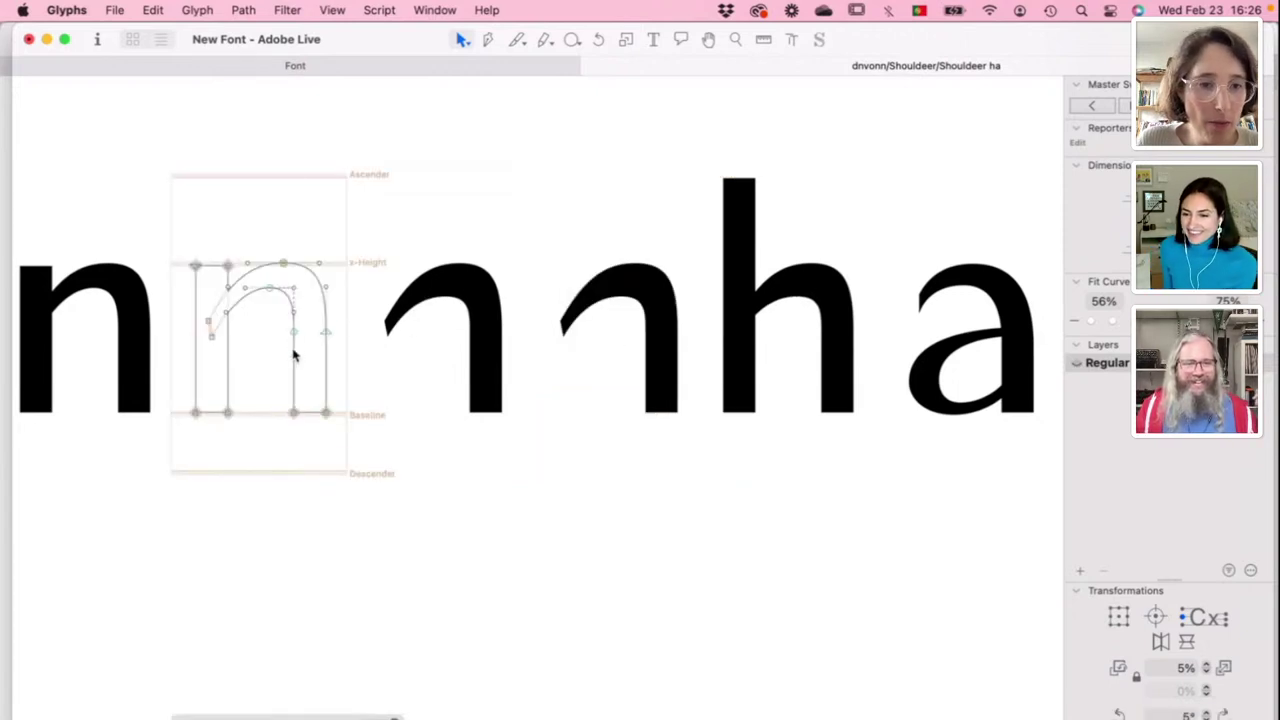
click(290, 334)
key(Delete)
right_click(293, 355)
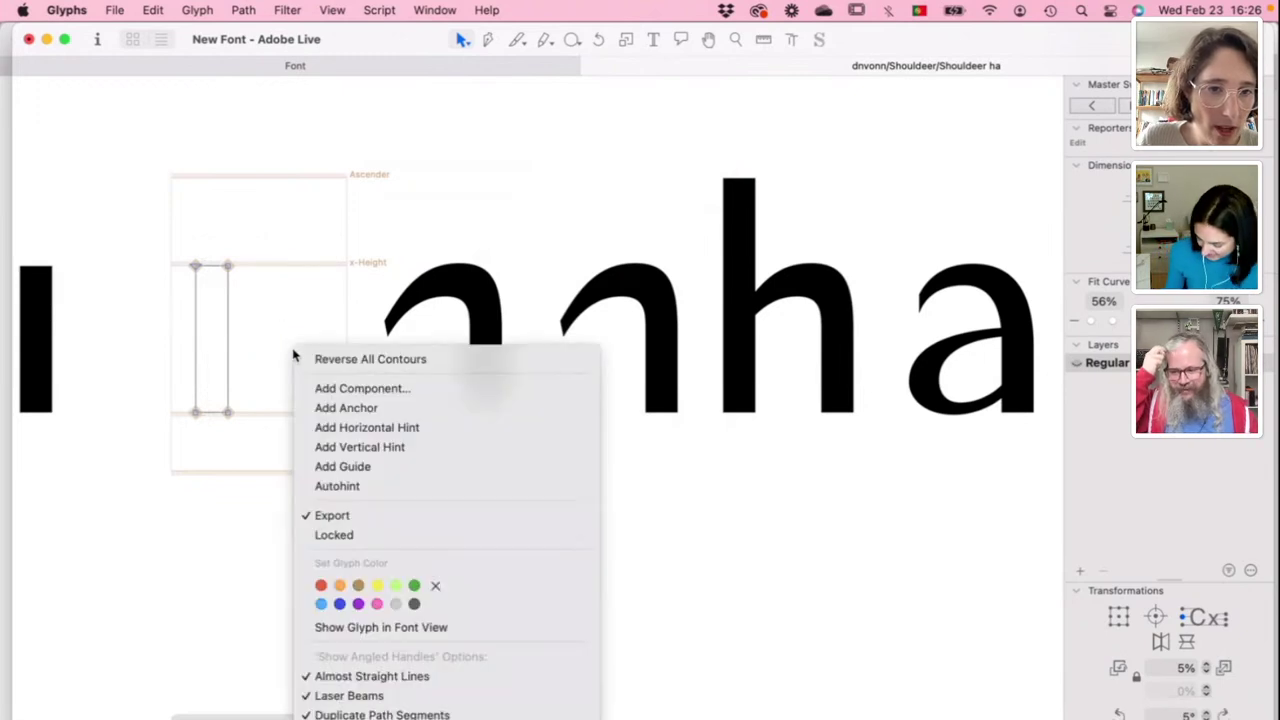
click(313, 390)
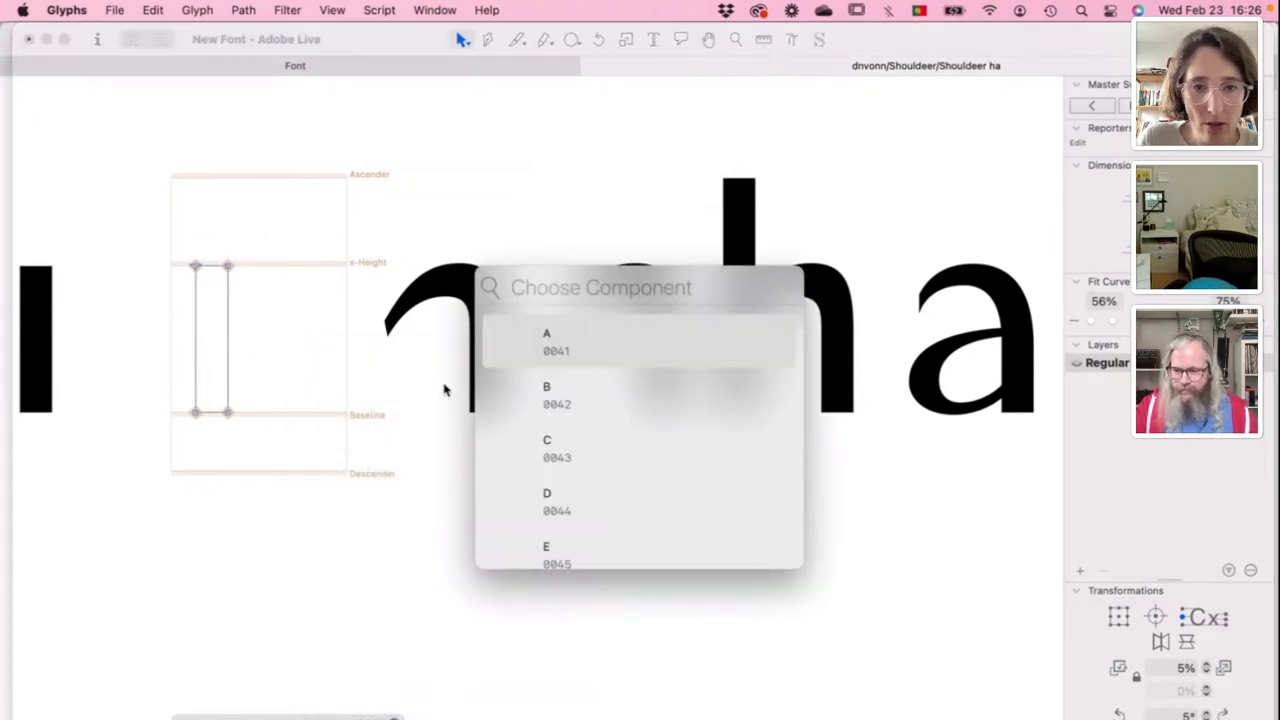
text(shou)
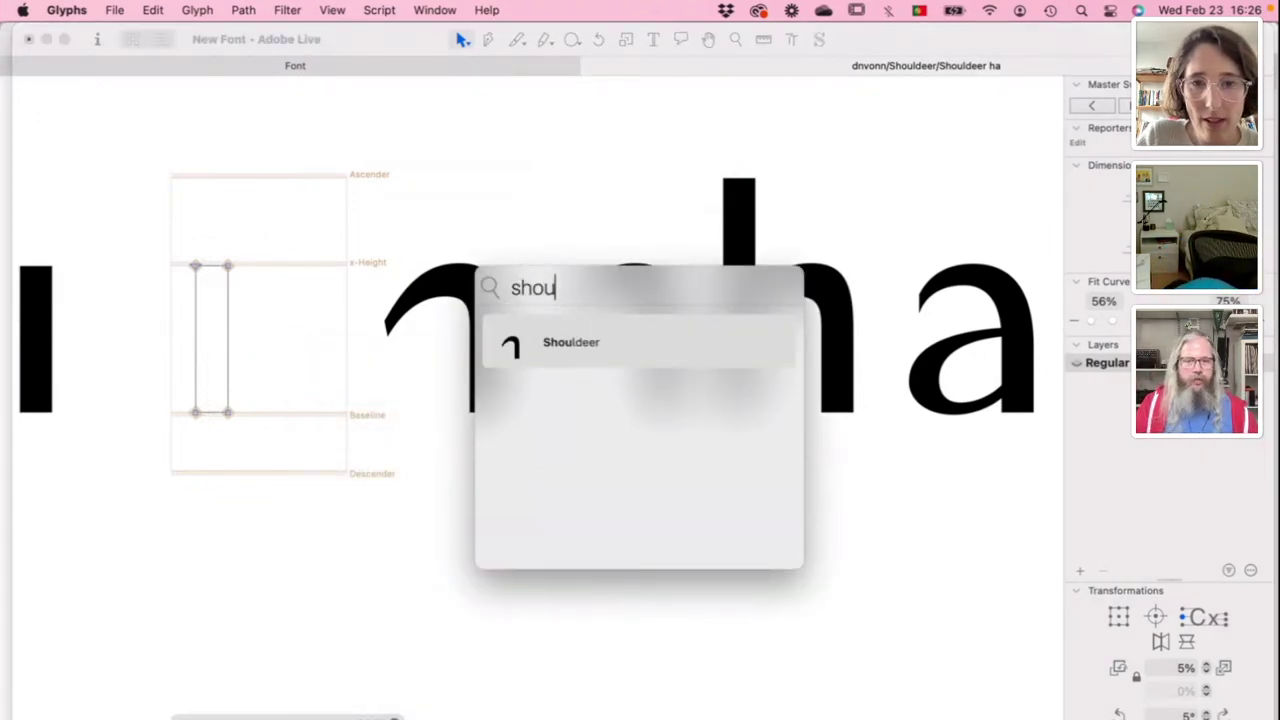
double_click(562, 343)
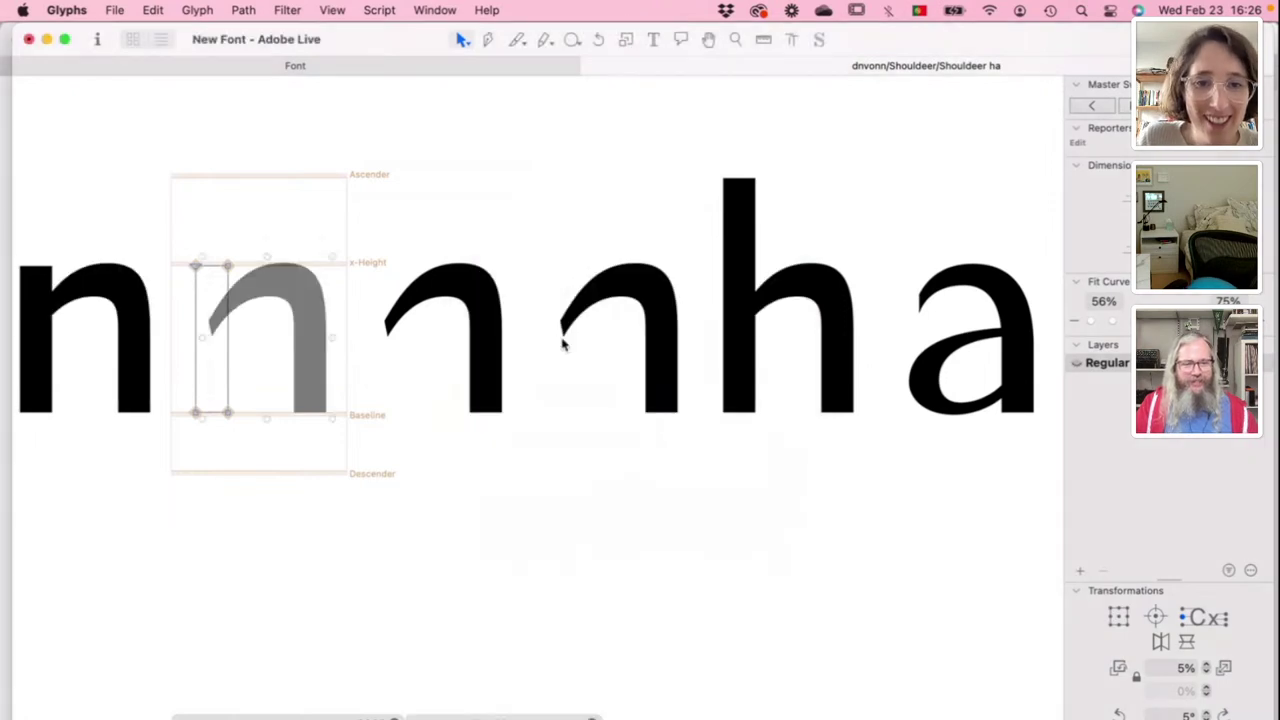
click(274, 360)
key(space)
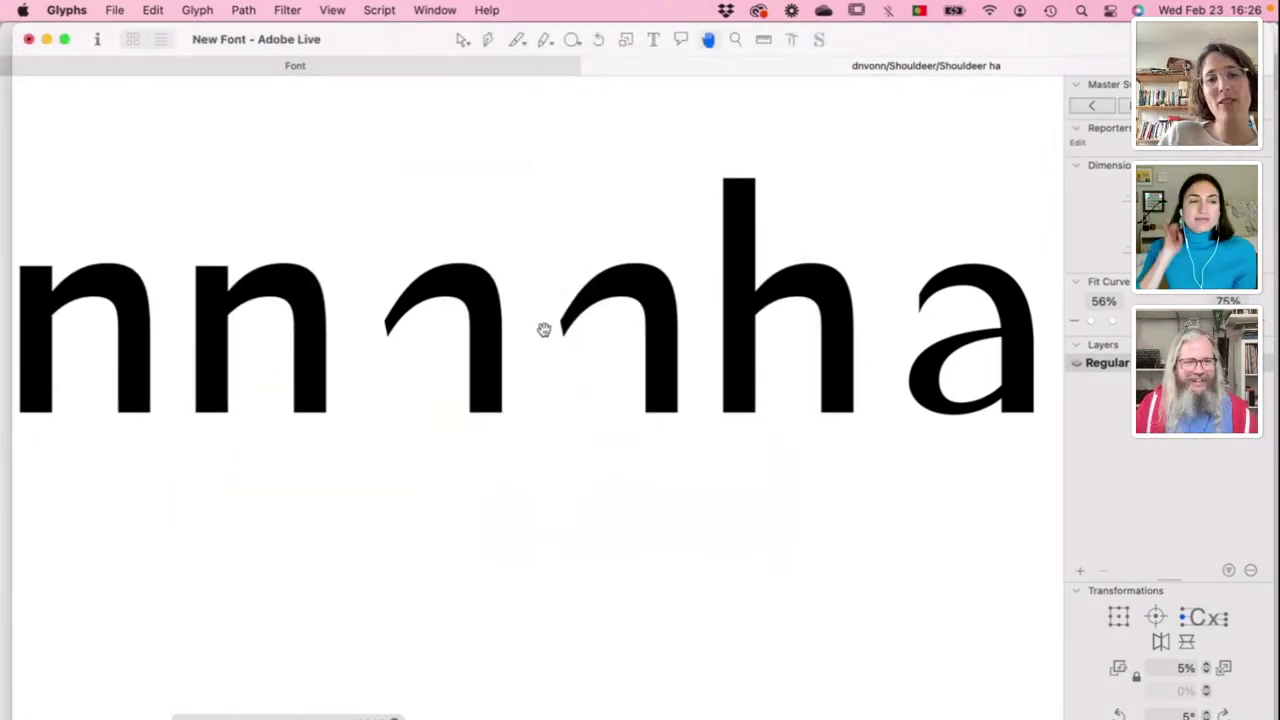
double_click(652, 340)
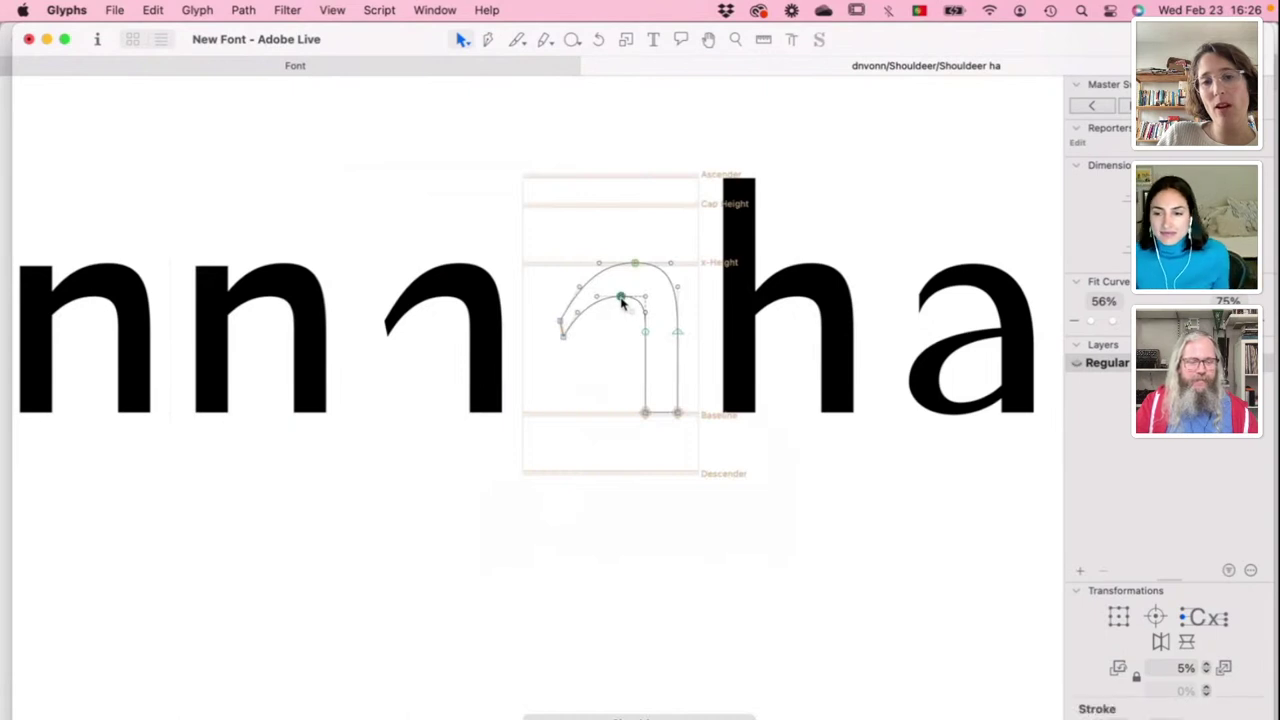
drag(623, 294, 426, 285)
key(space)
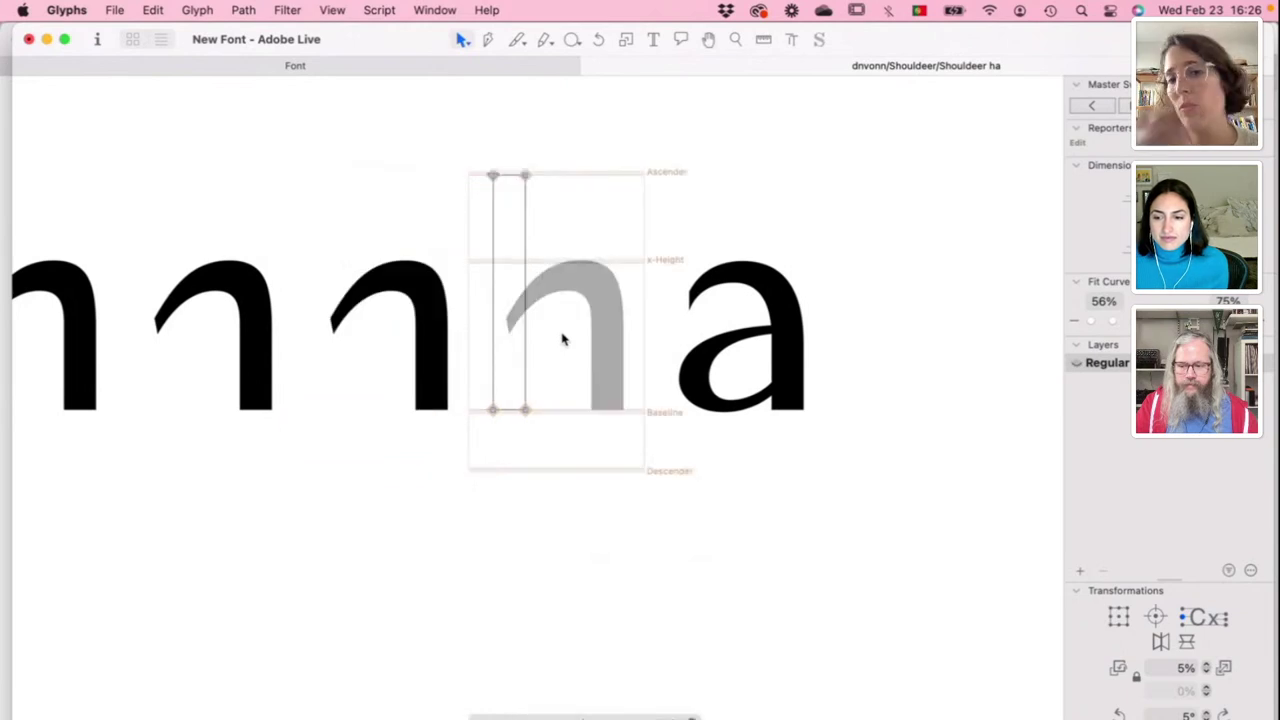
Step: Place the insertion point between h and a and inspect the component on the h's stem
click(653, 39)
click(669, 289)
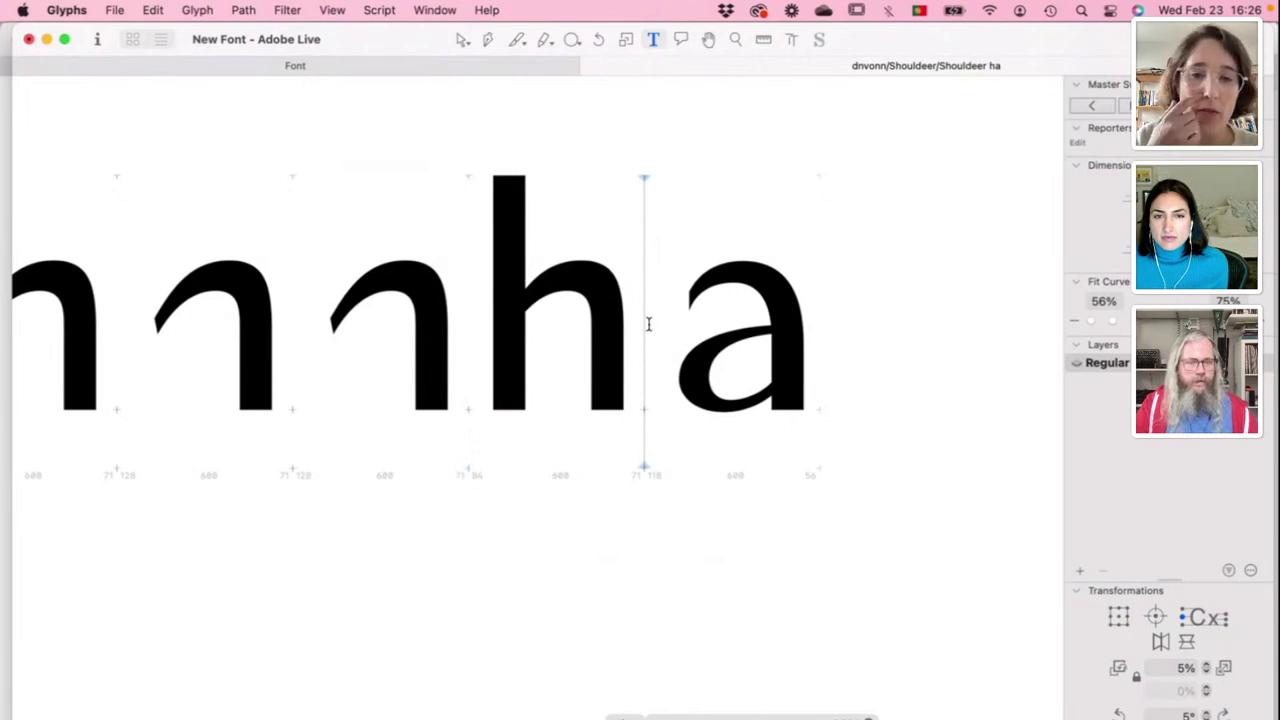
double_click(529, 363)
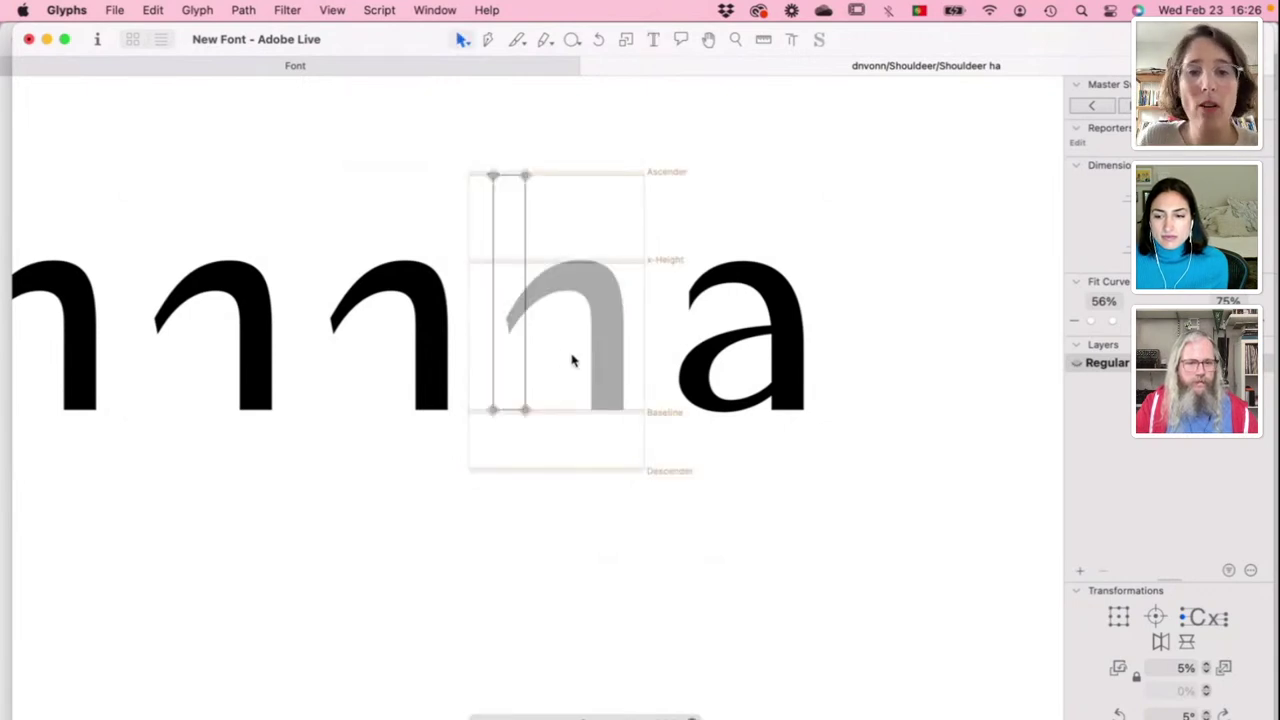
click(617, 380)
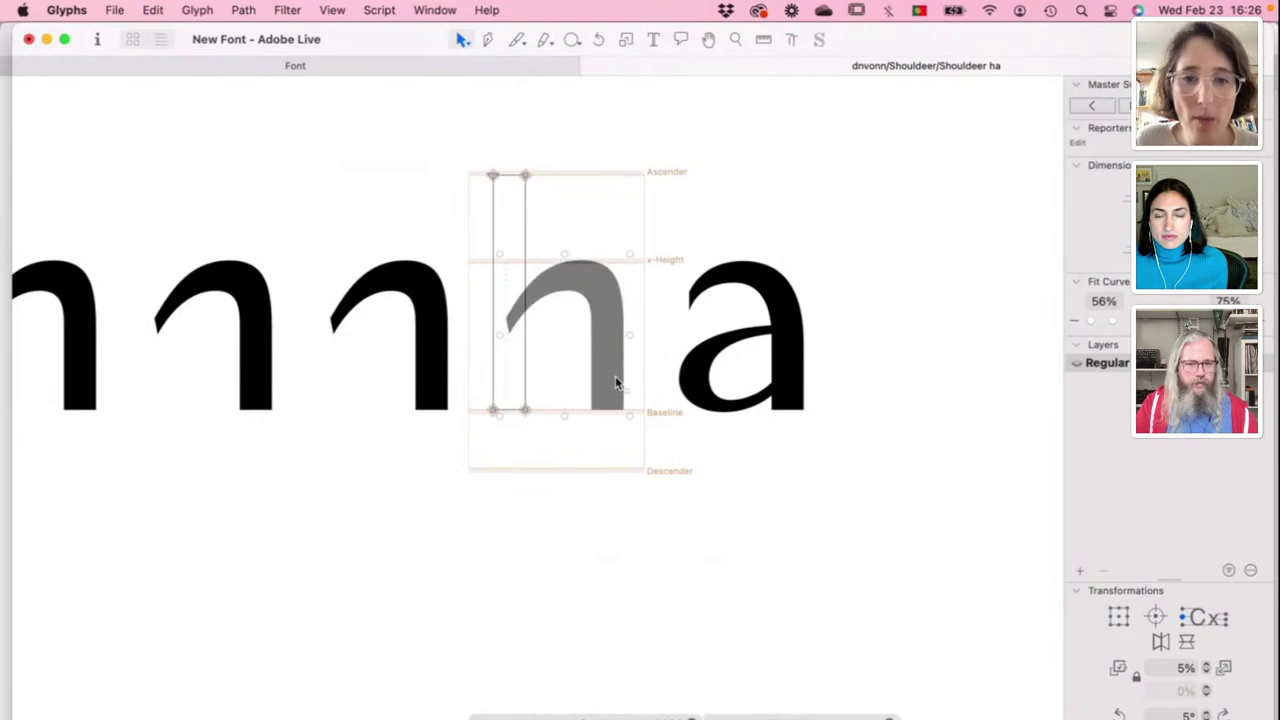
click(572, 382)
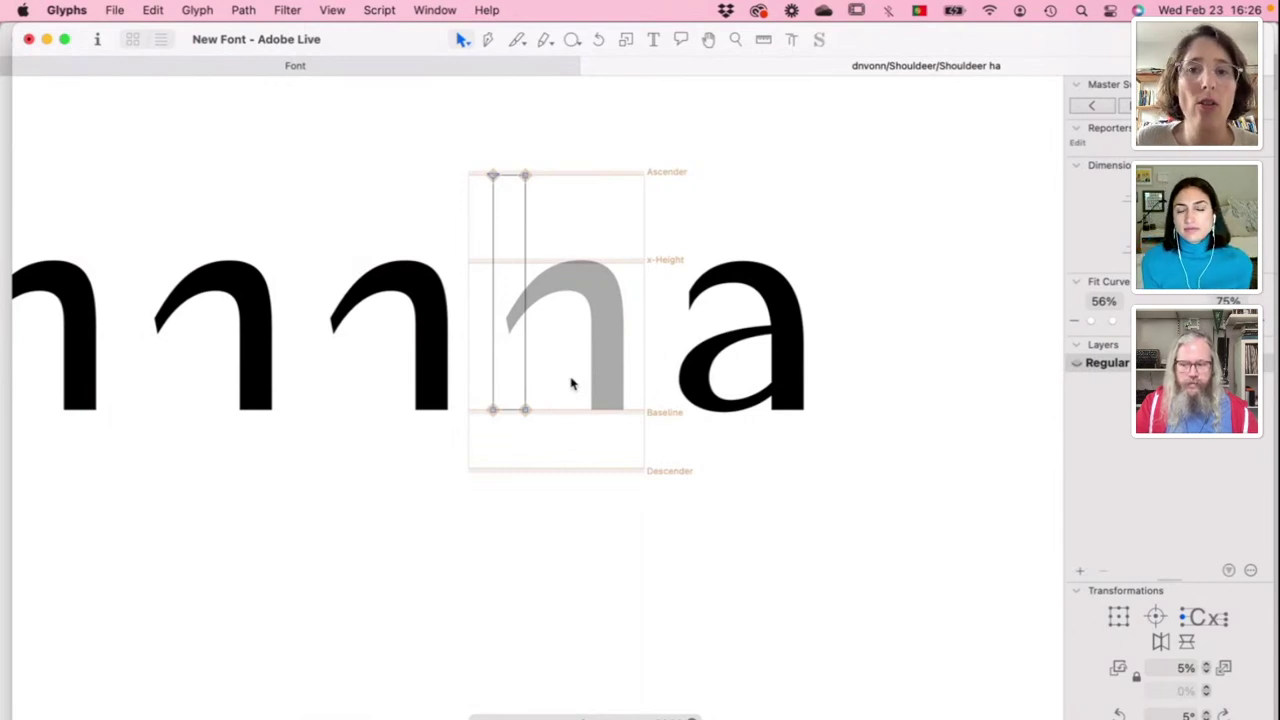
click(653, 39)
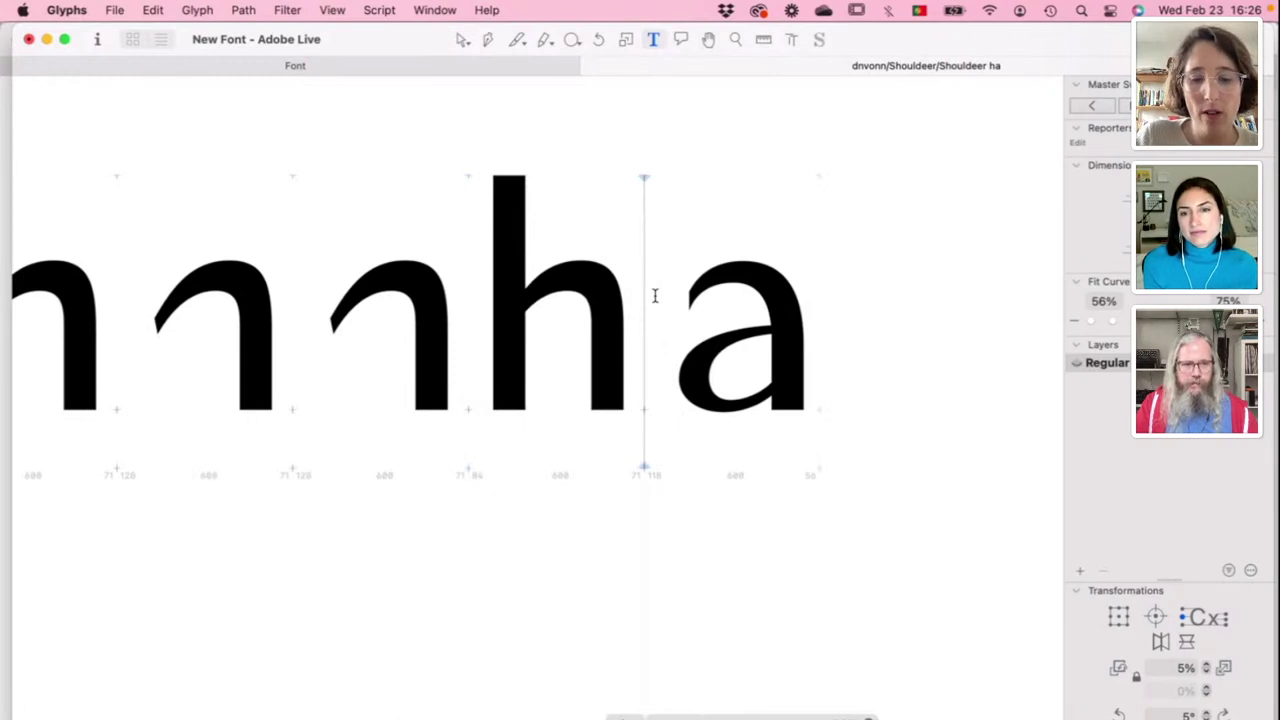
Step: Add 'nh' to the test string, then open the a zoomed in for outline editing
text(nh)
key(super+minus)
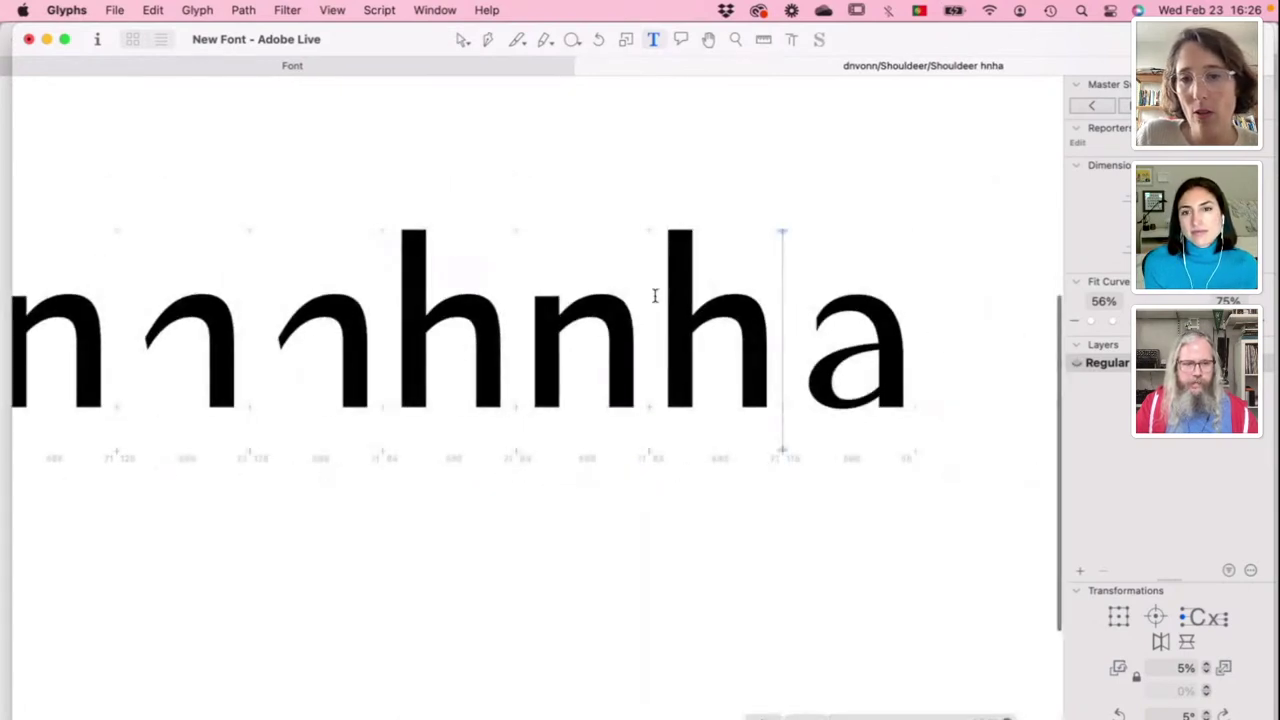
double_click(853, 329)
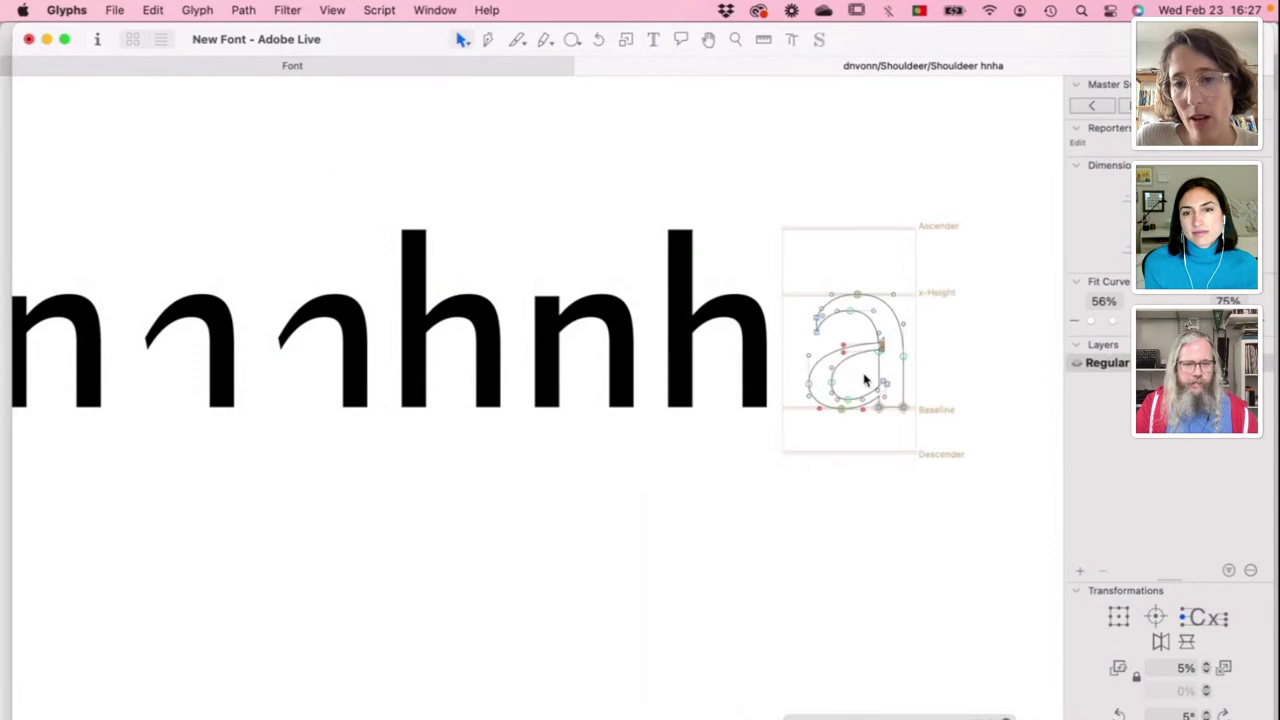
key(super+plus)
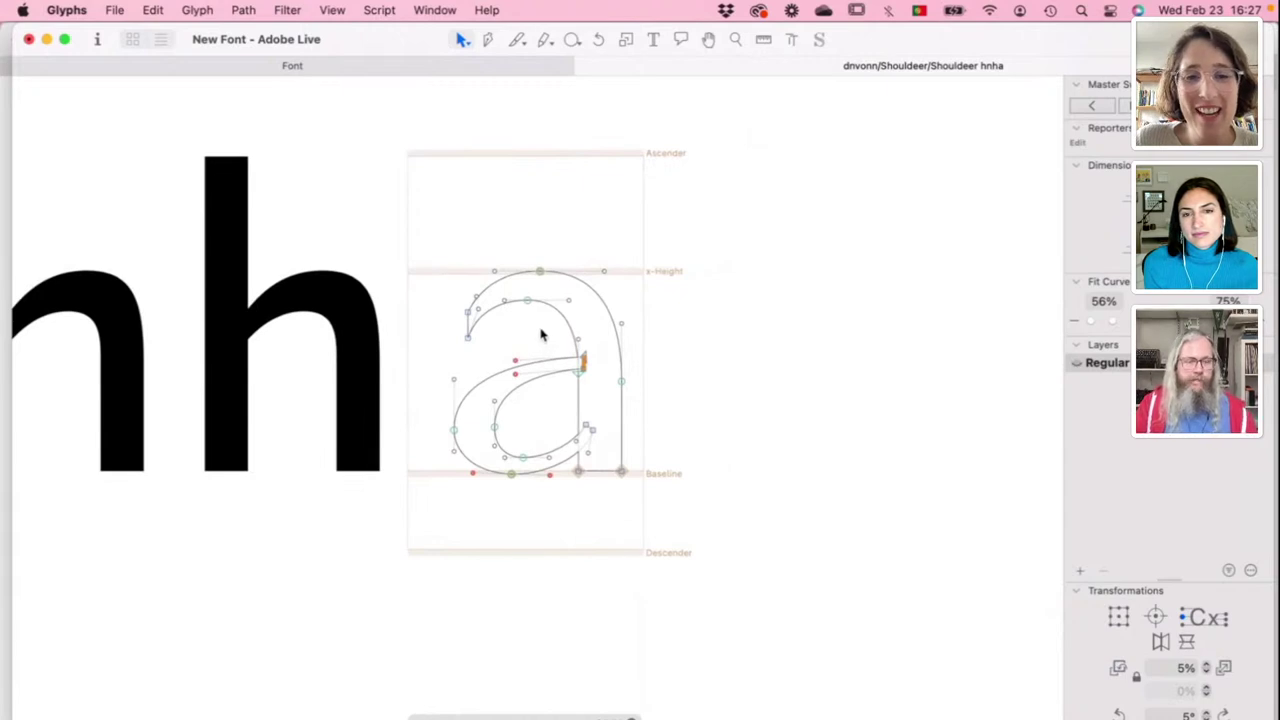
scroll(552, 381, up, 3)
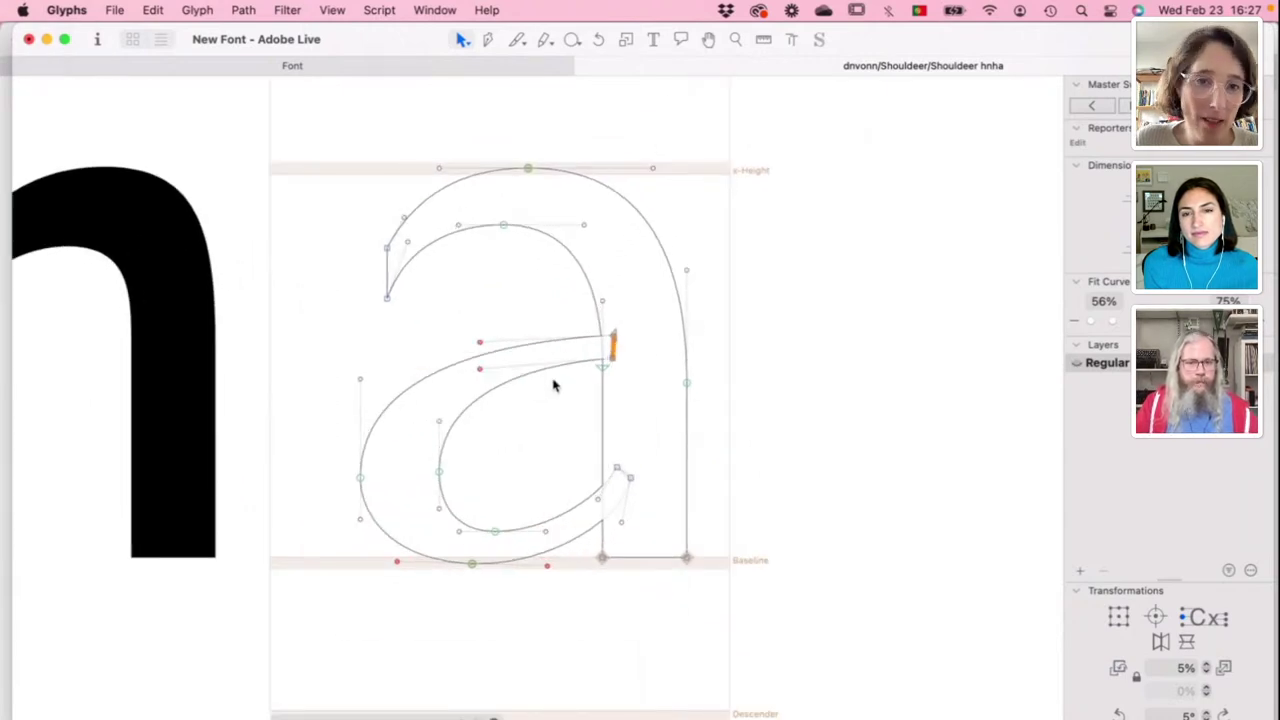
Step: Pull the a's top curve handle onto the x-height and raise its inner bowl nodes
drag(654, 171, 674, 169)
key(space)
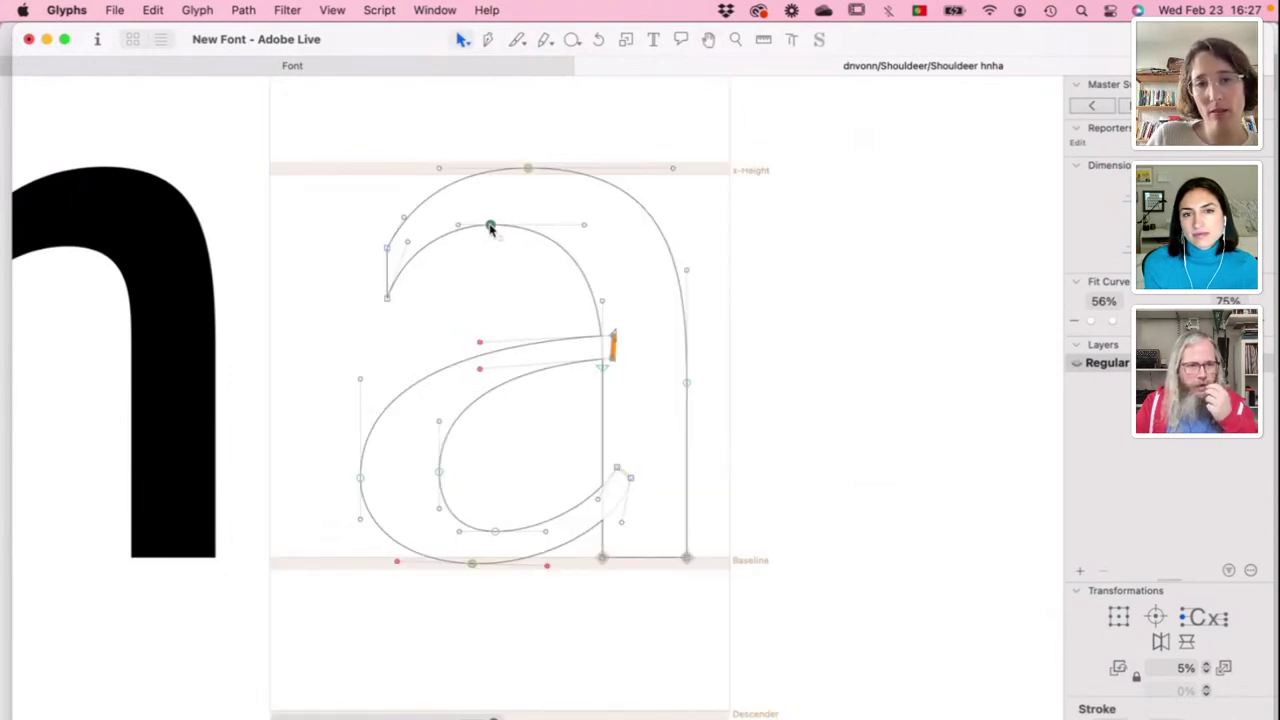
key(space)
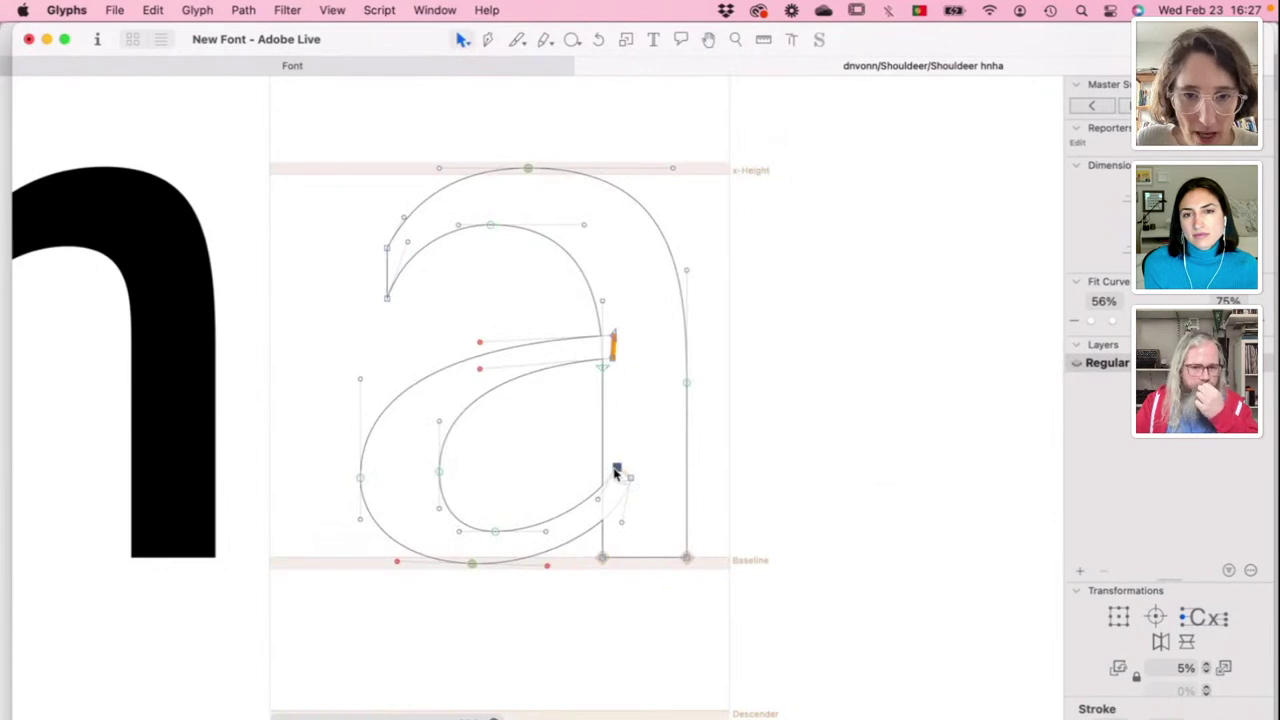
drag(614, 471, 647, 469)
key(space)
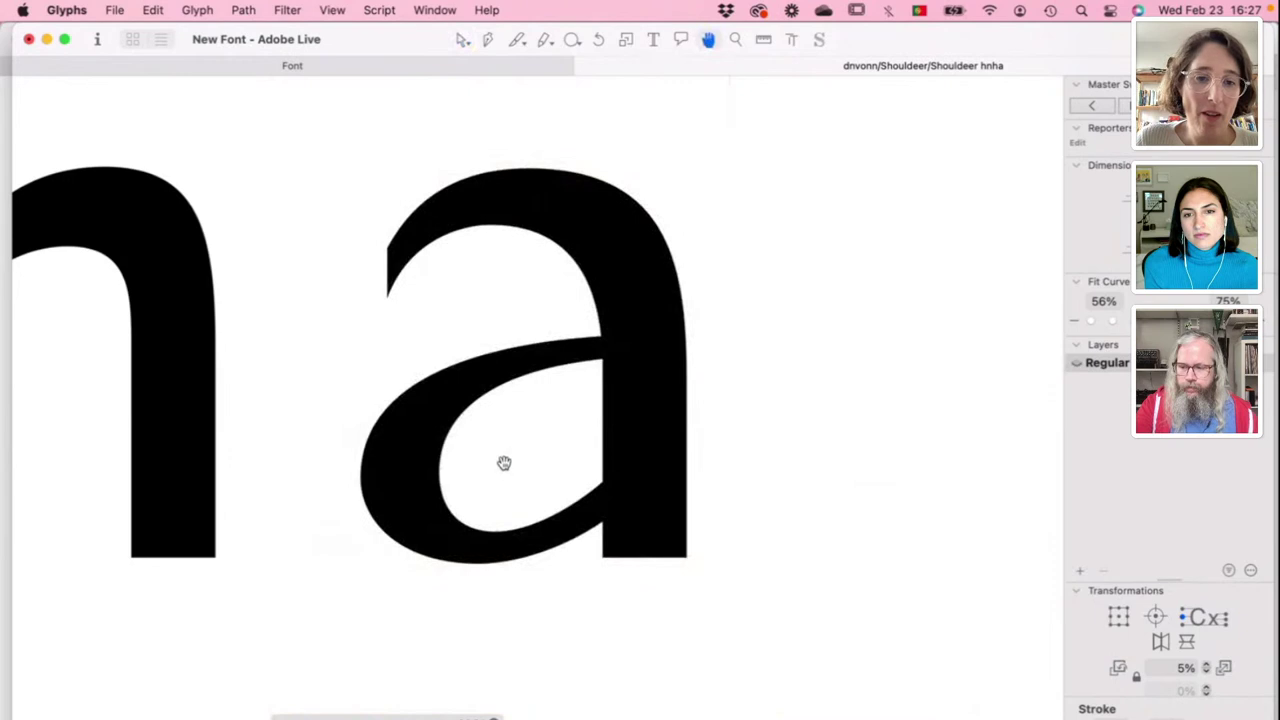
drag(494, 531, 497, 521)
key(space)
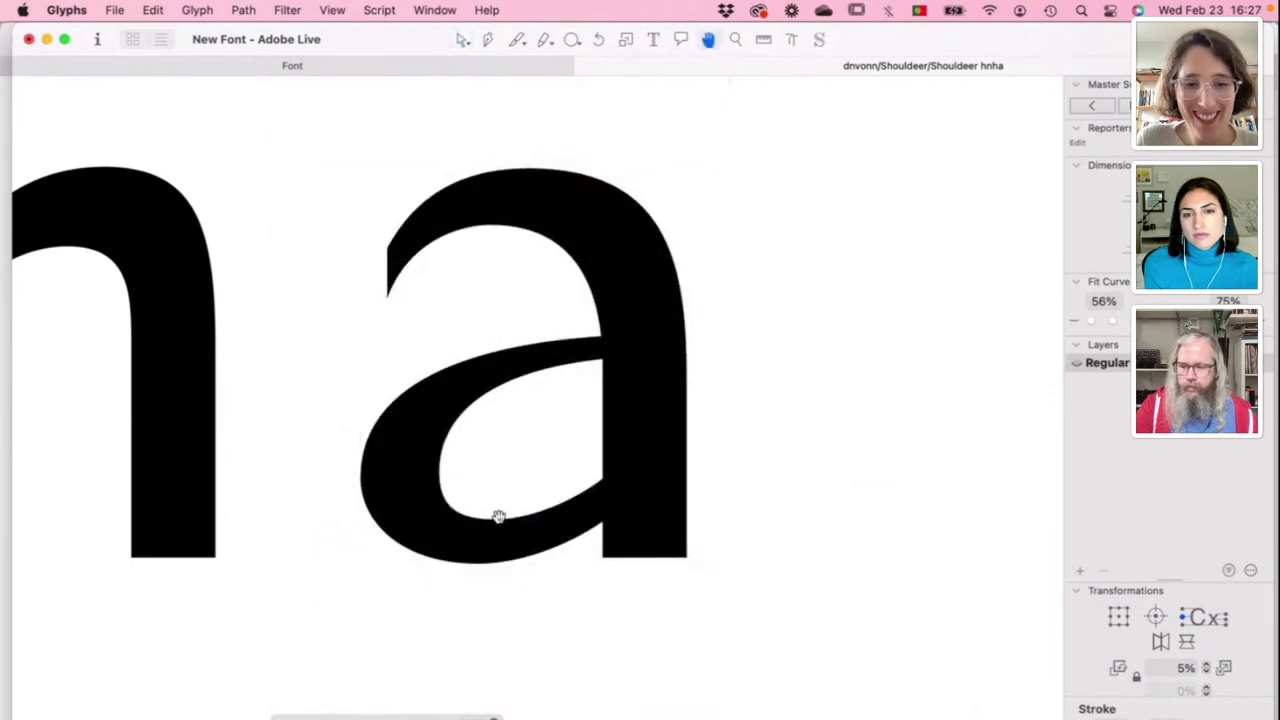
click(537, 465)
key(space)
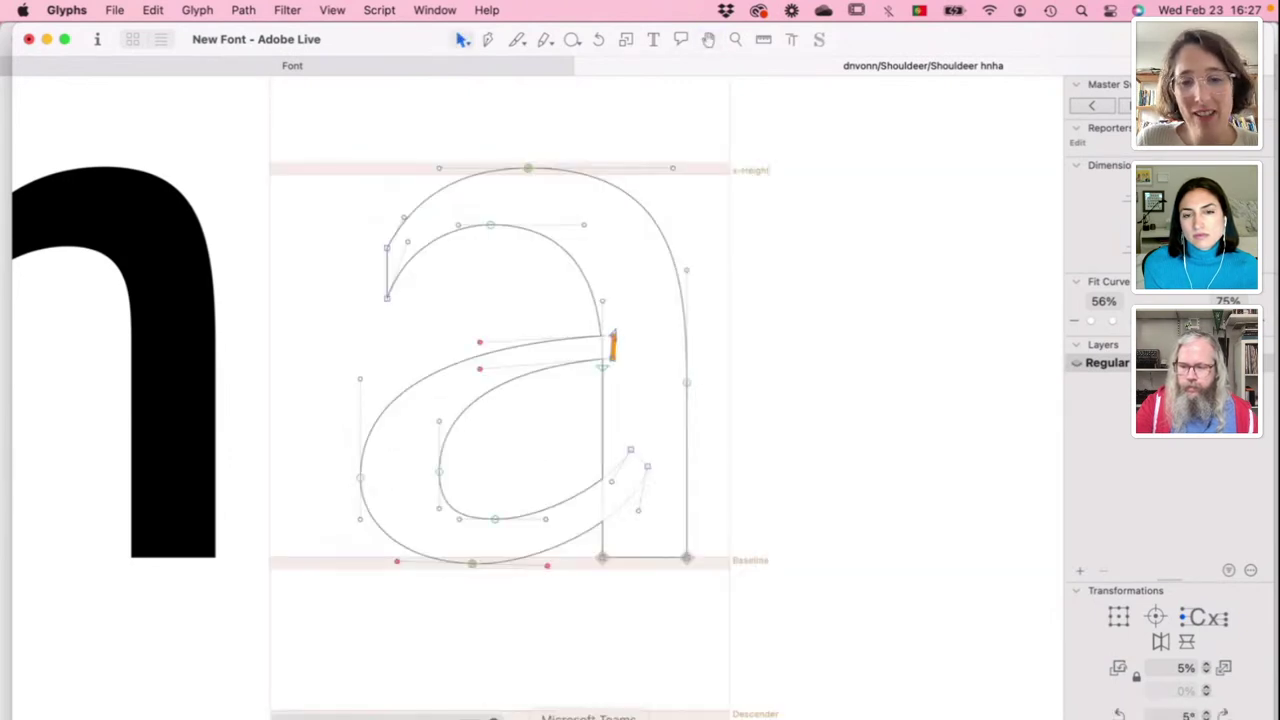
Step: Save the font, export it as OTF to Adobe Fonts, and bring up InDesign
key(super+s)
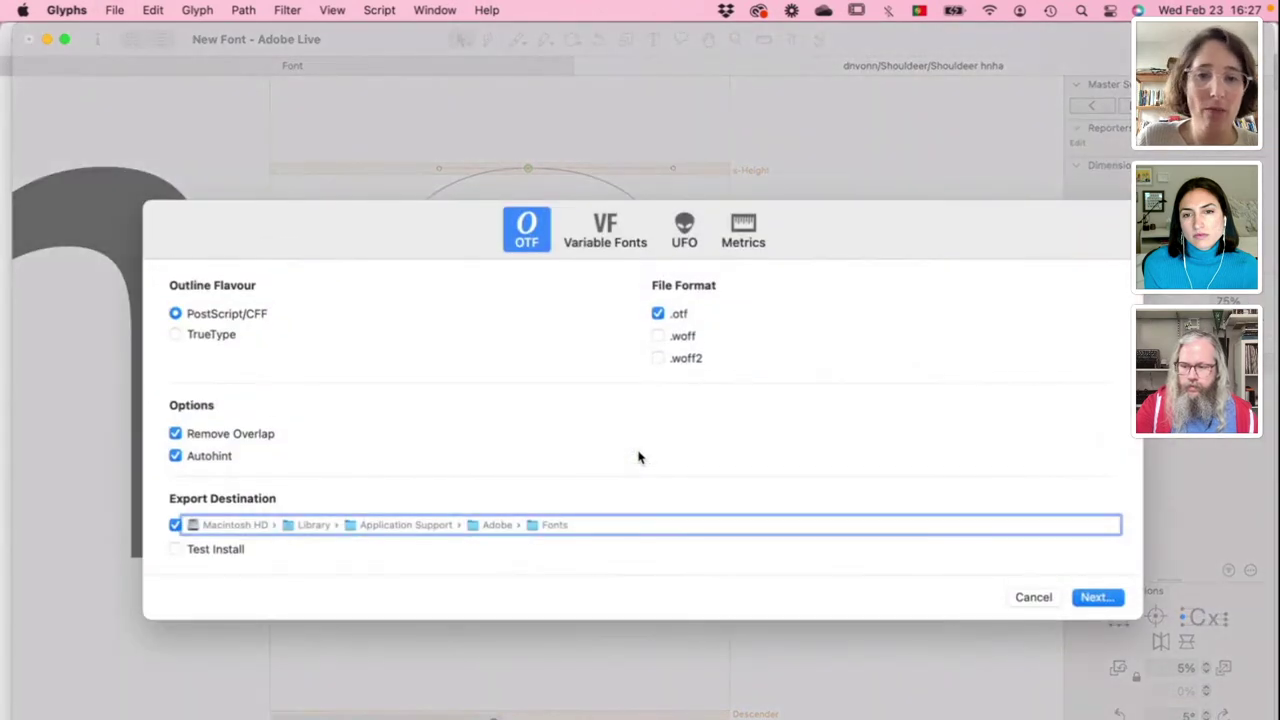
key(Escape)
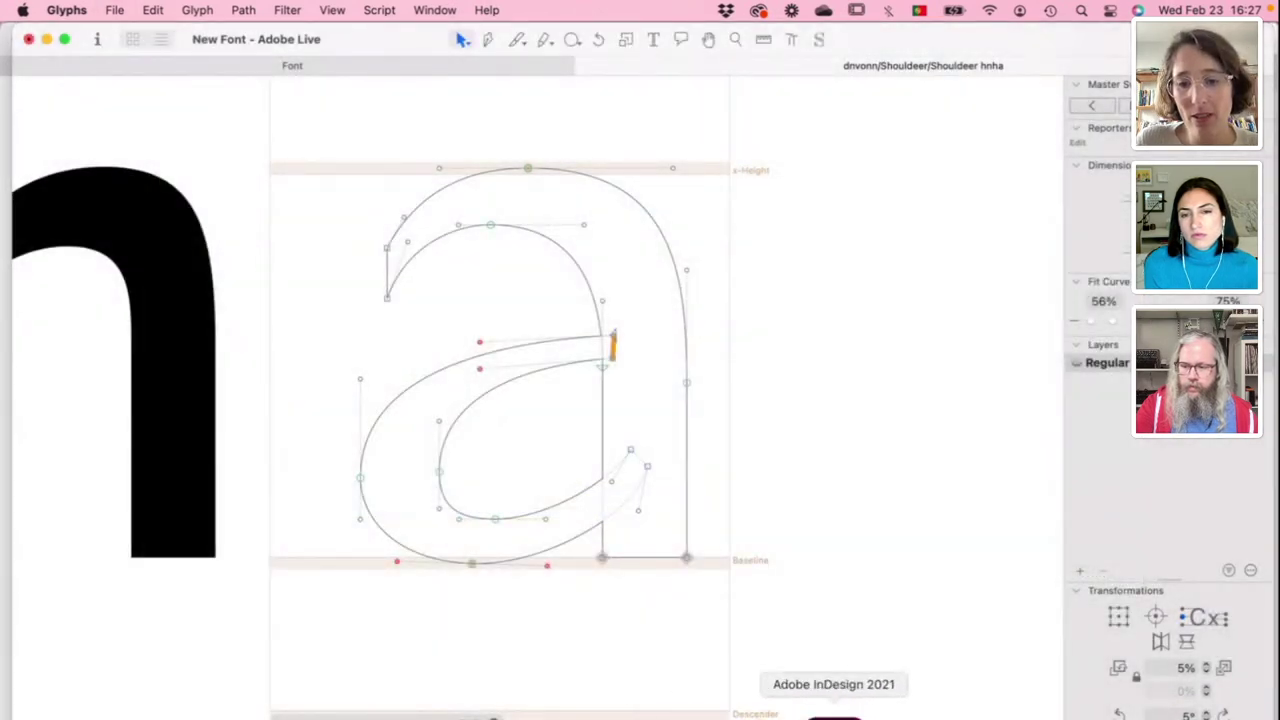
click(798, 676)
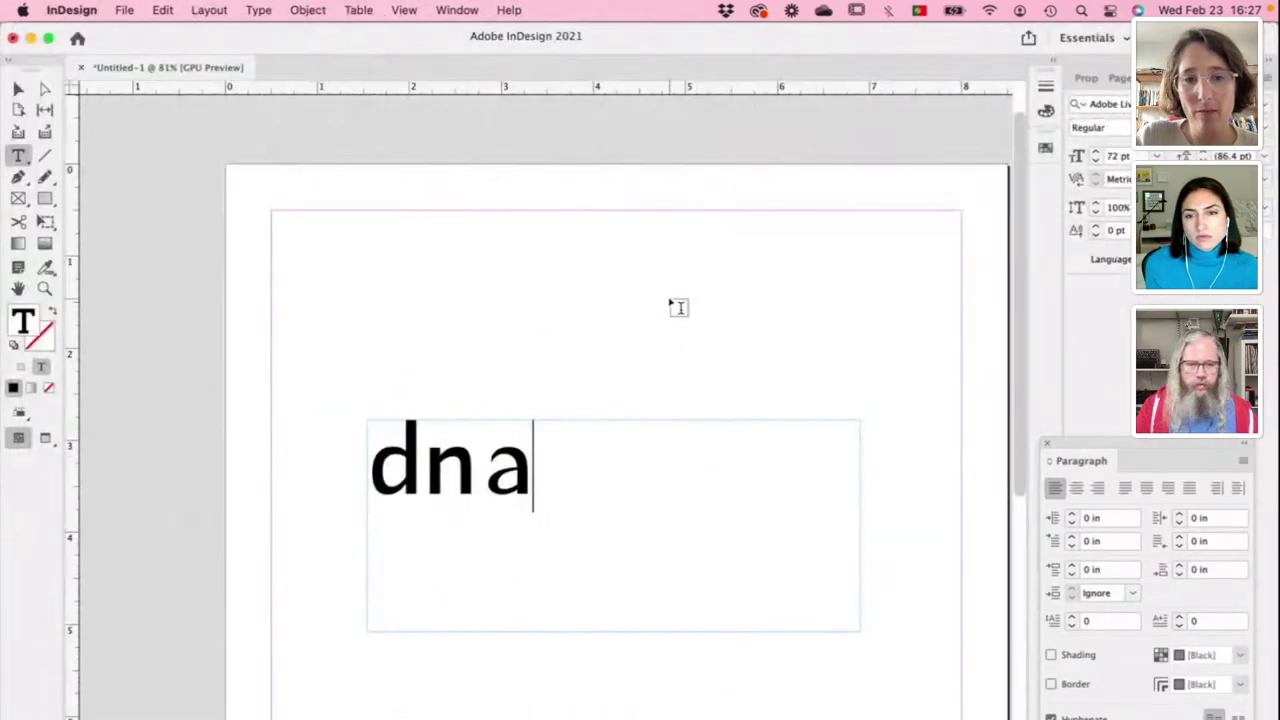
Step: Expand the InDesign test word 'dna' to 'dnnadah', then return to Glyphs
click(493, 478)
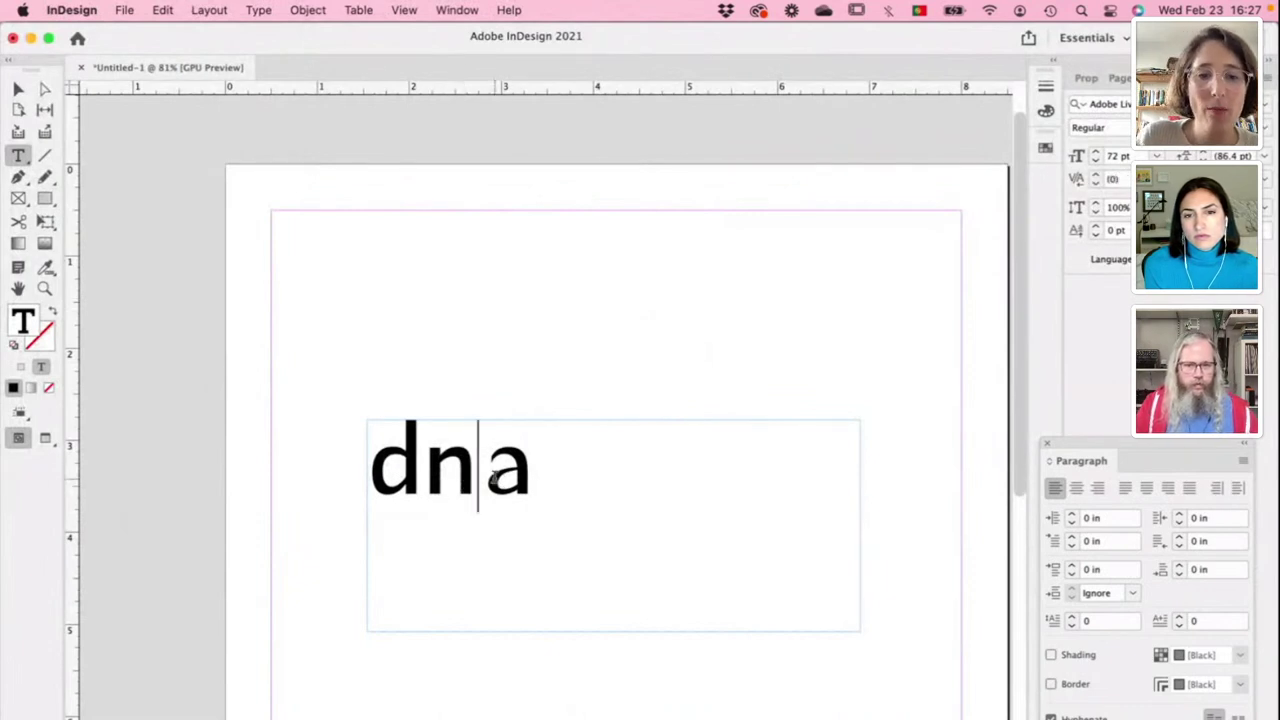
text(nad)
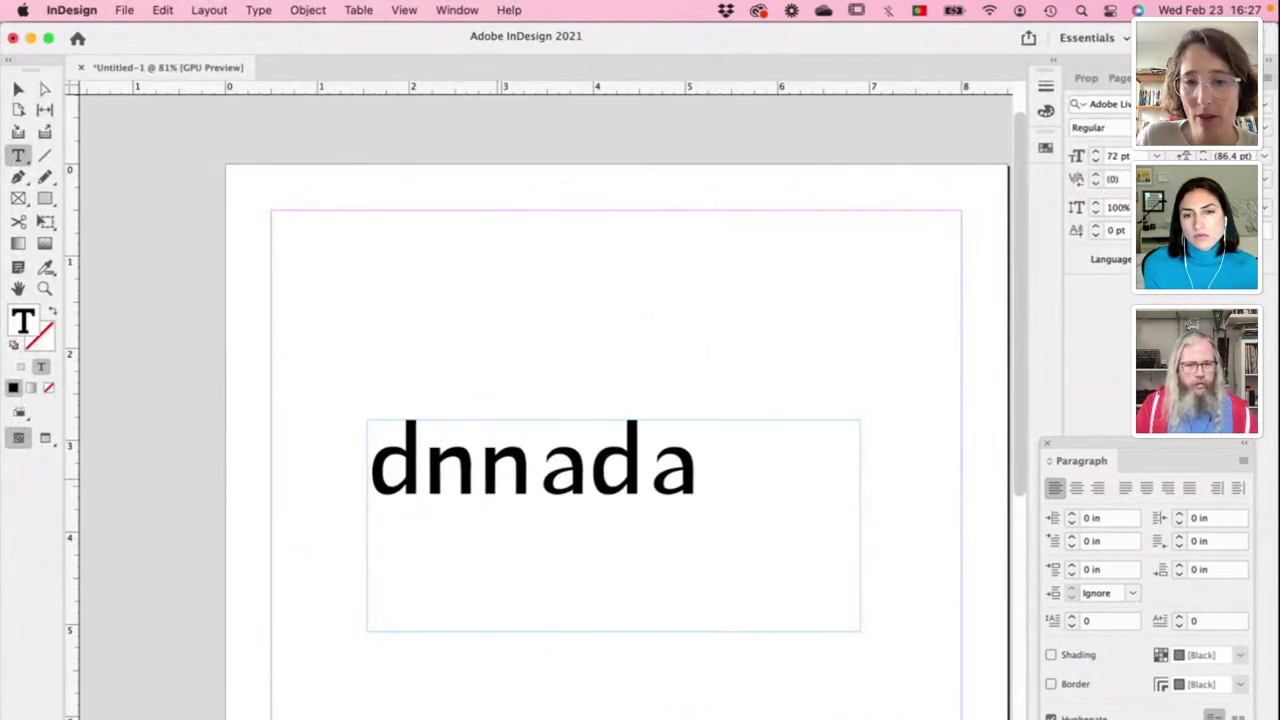
click(698, 465)
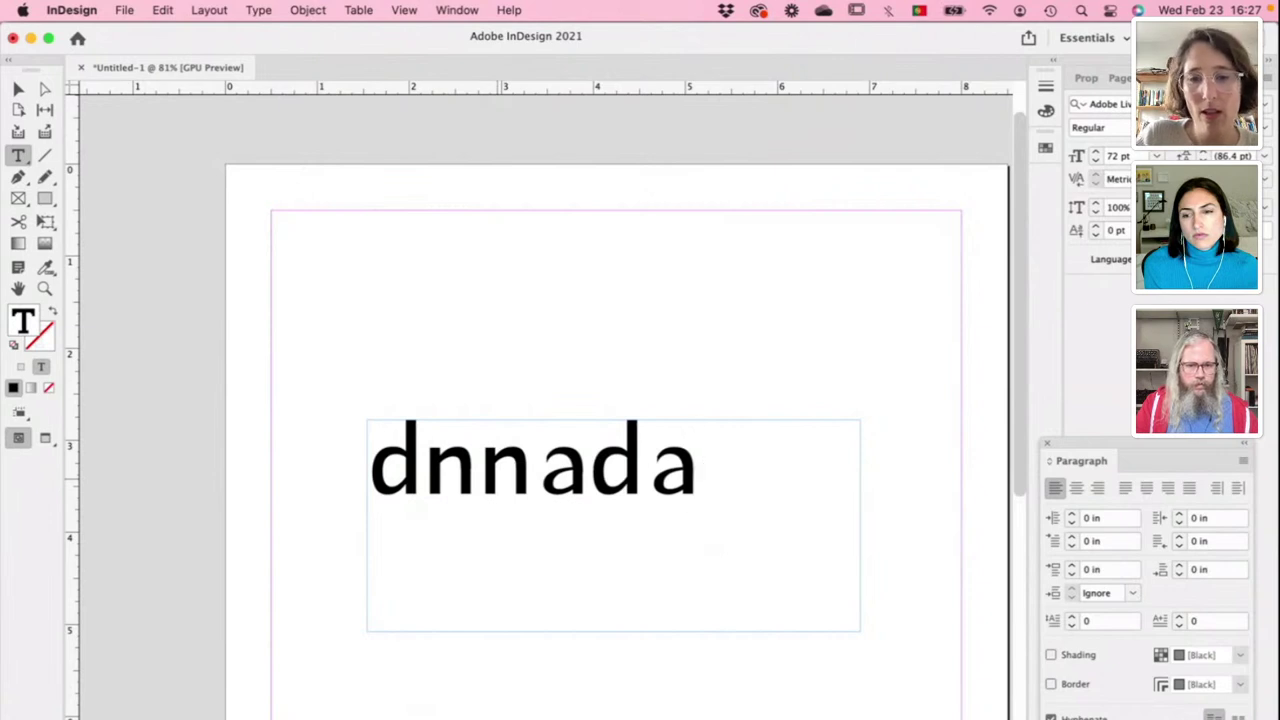
text(h)
key(Left)
key(Left)
key(Left)
key(Left)
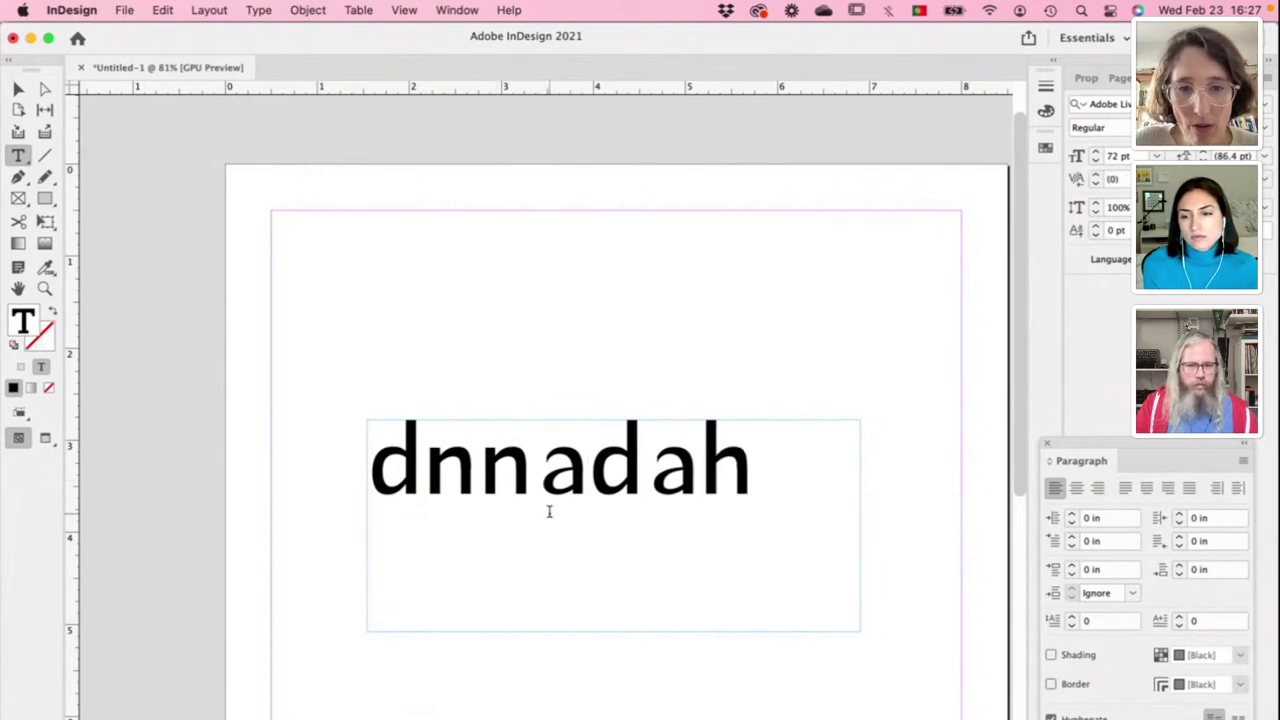
scroll(551, 514, up, 5)
scroll(549, 508, right, 5)
scroll(549, 508, down, 2)
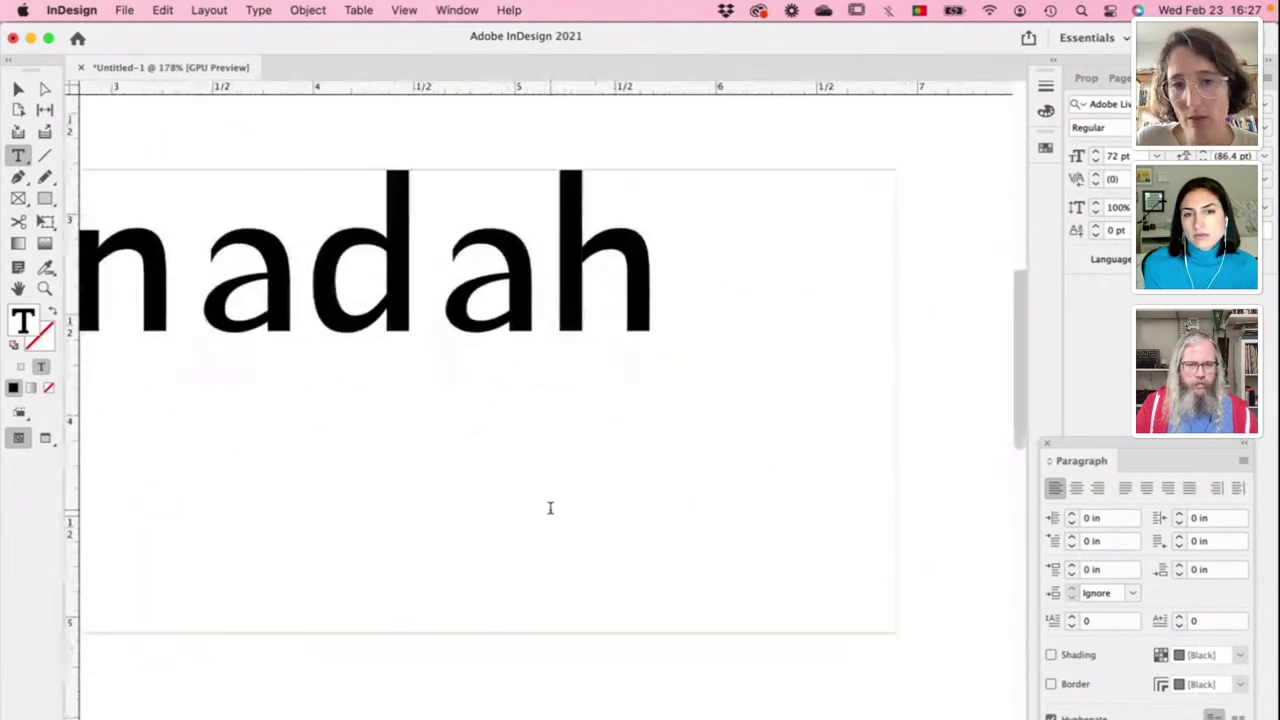
scroll(549, 508, left, 4)
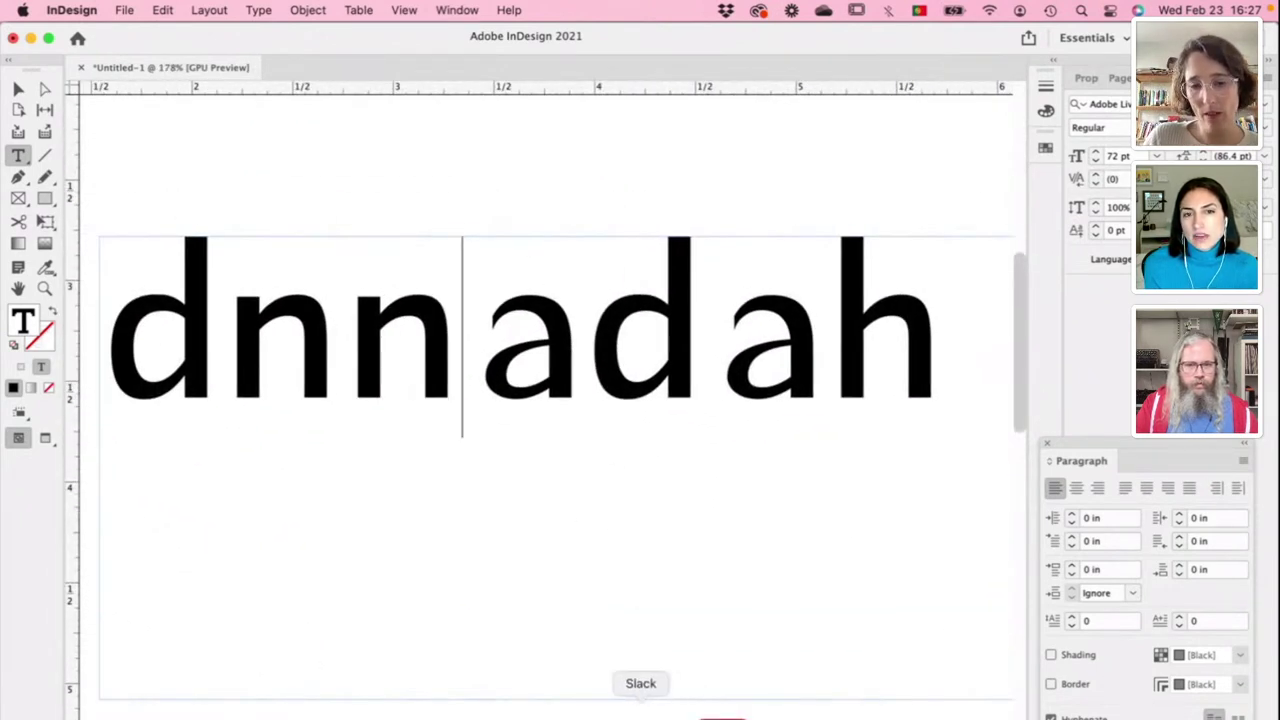
click(567, 712)
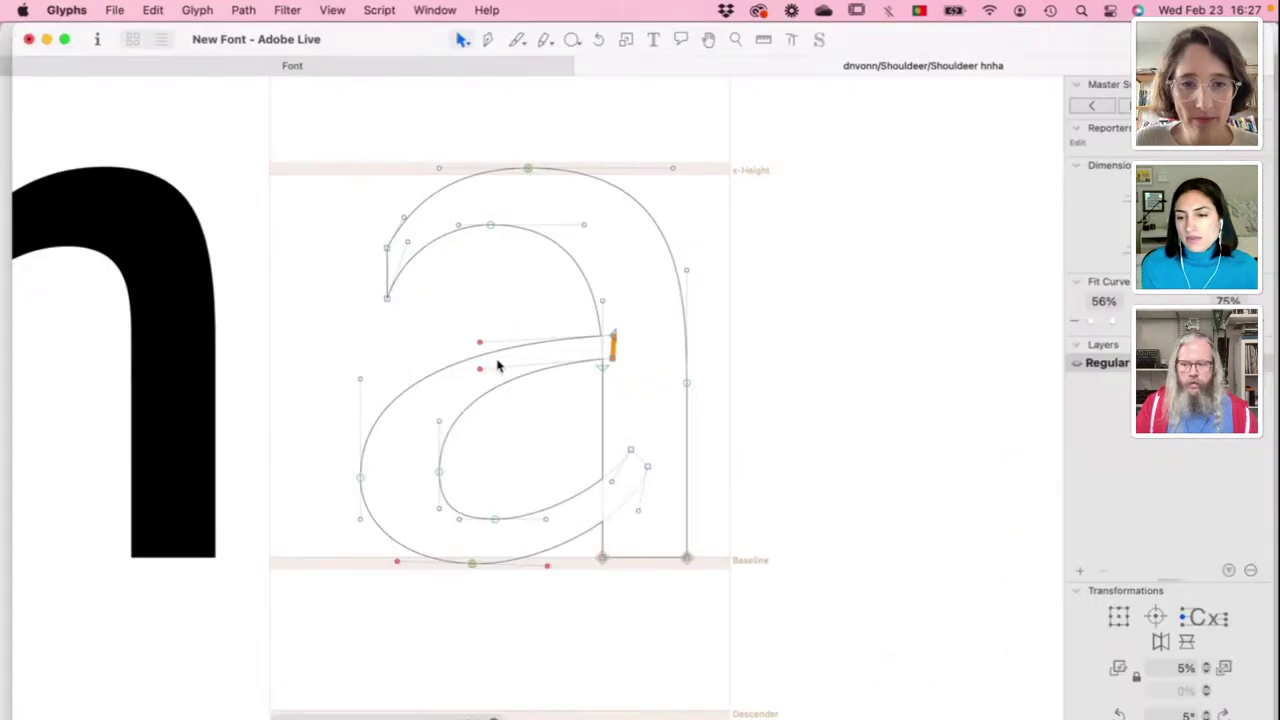
Step: Move the a's inner counter top node, lower its upper-left terminal, and reshape the counter curve
drag(490, 226, 503, 240)
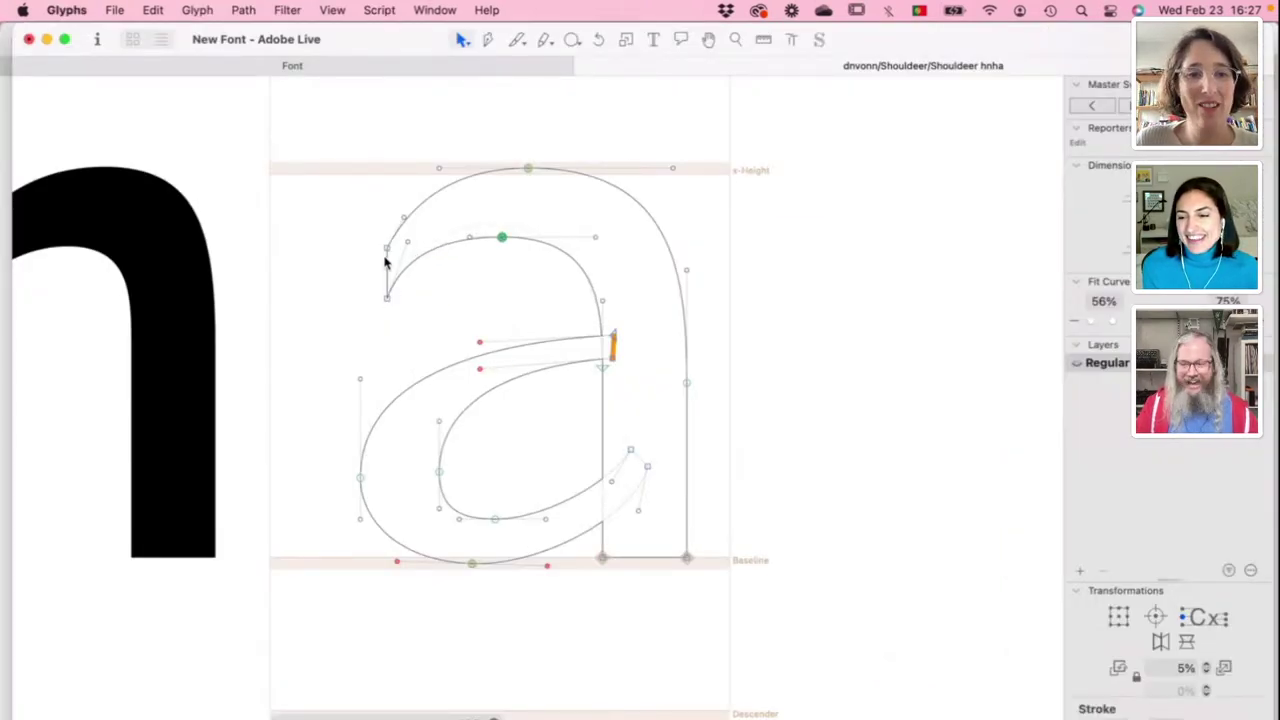
drag(388, 300, 397, 312)
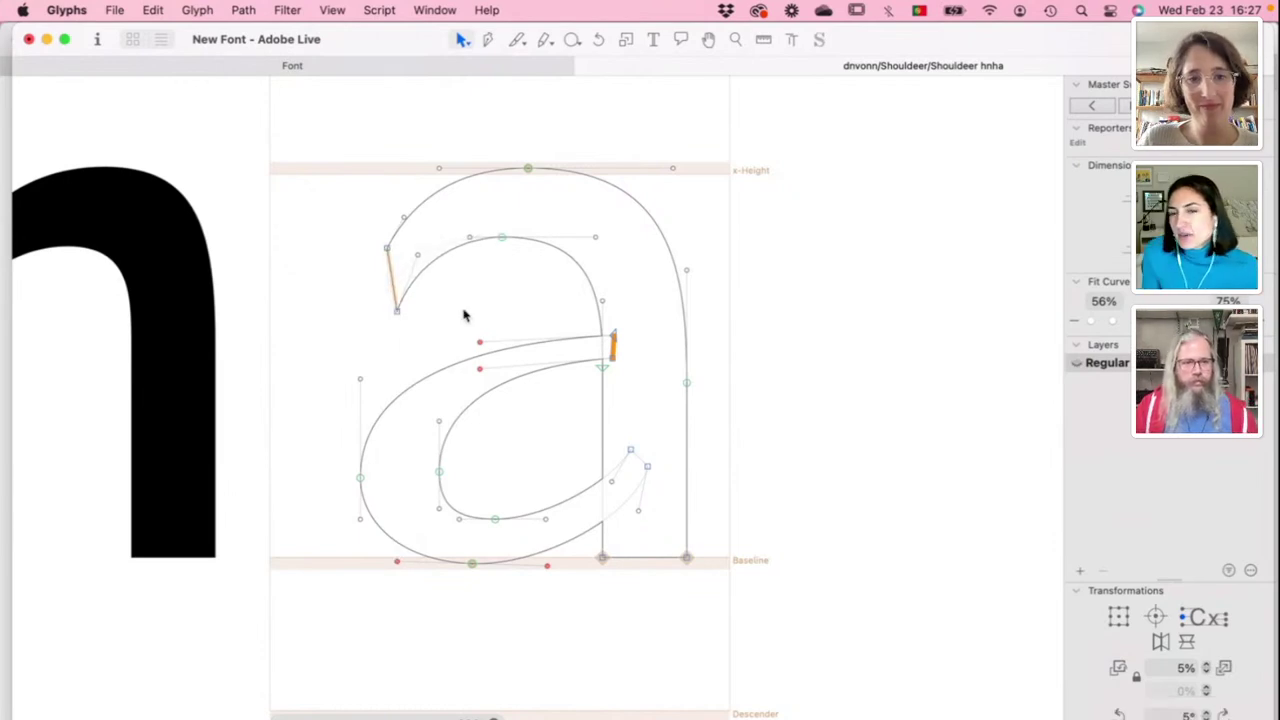
key(space)
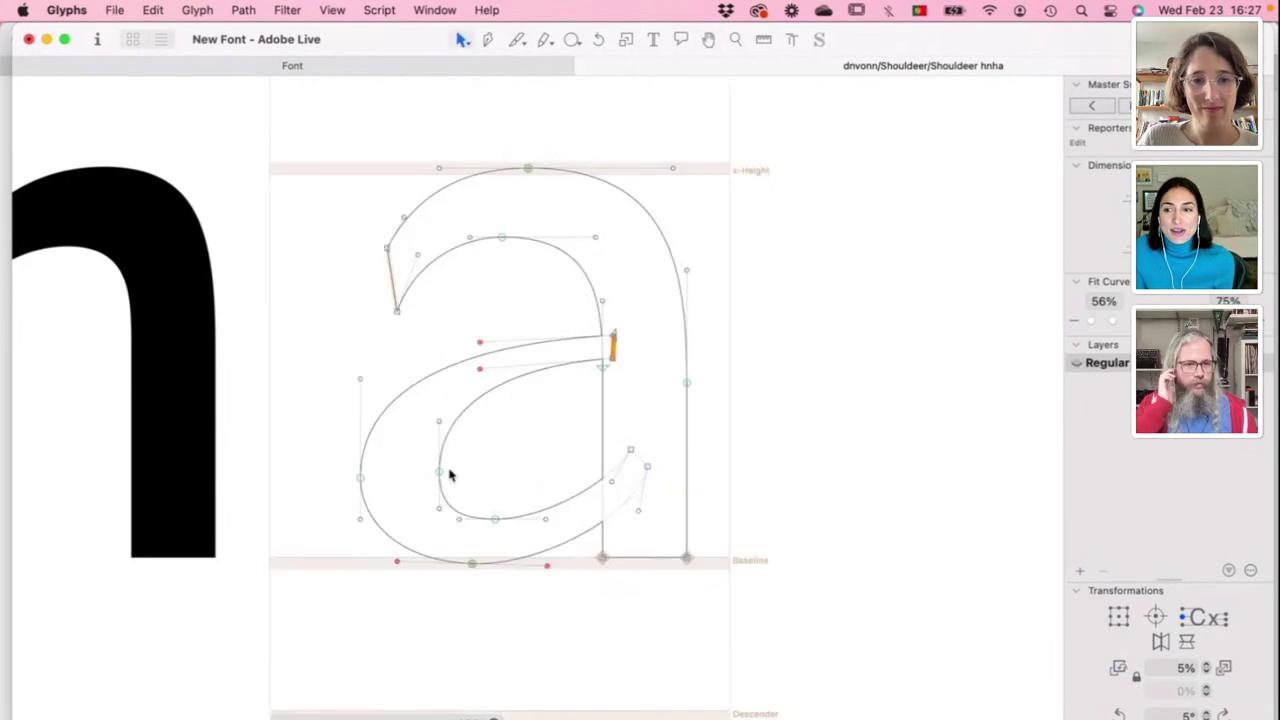
click(450, 474)
key(space)
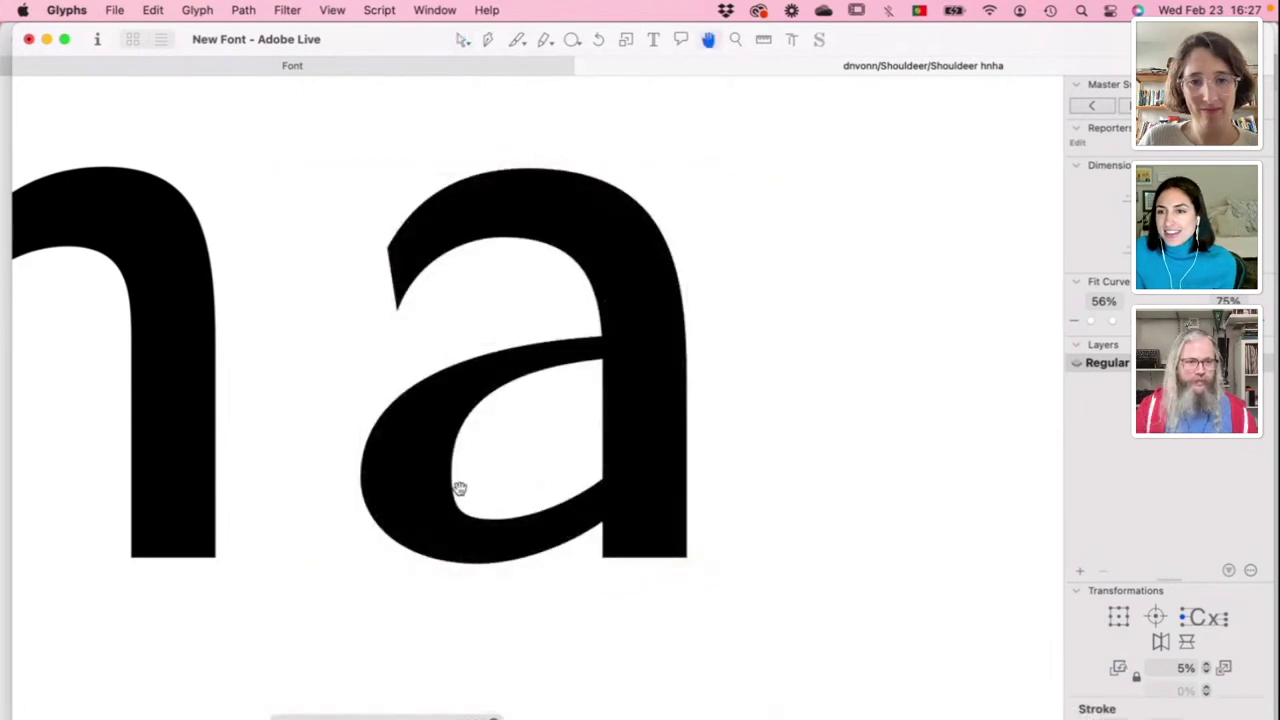
drag(451, 474, 443, 459)
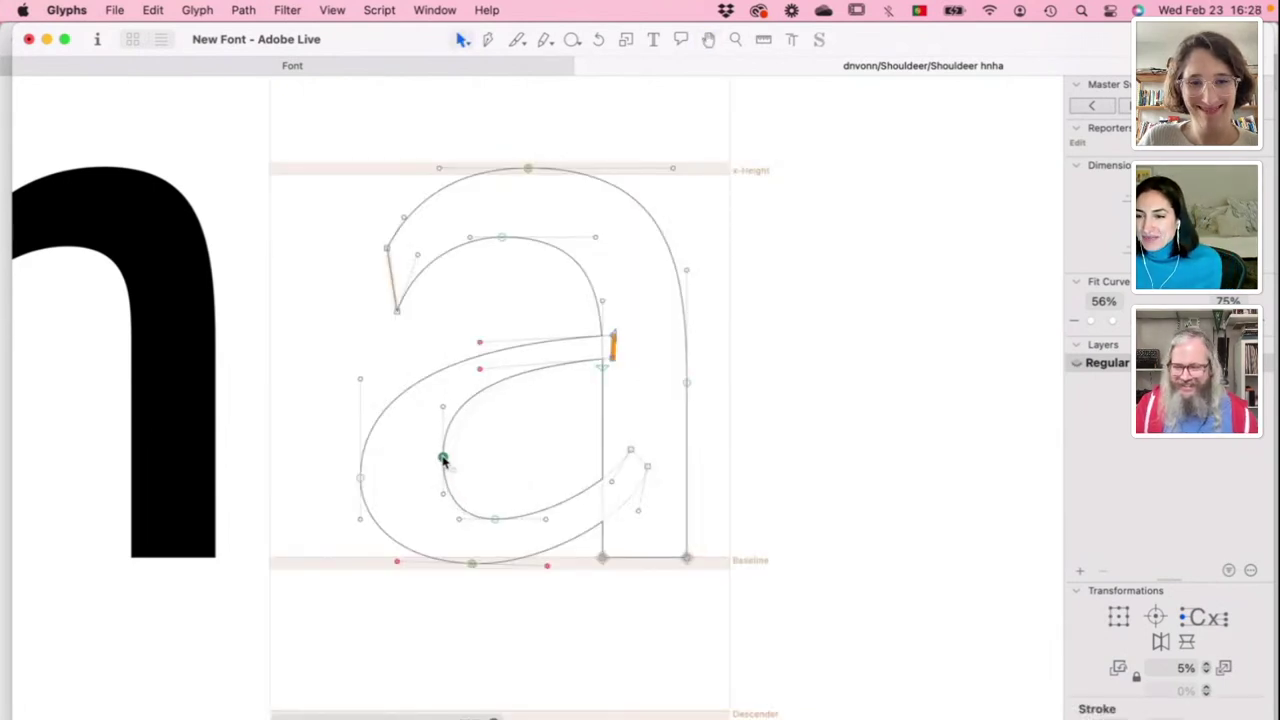
key(space)
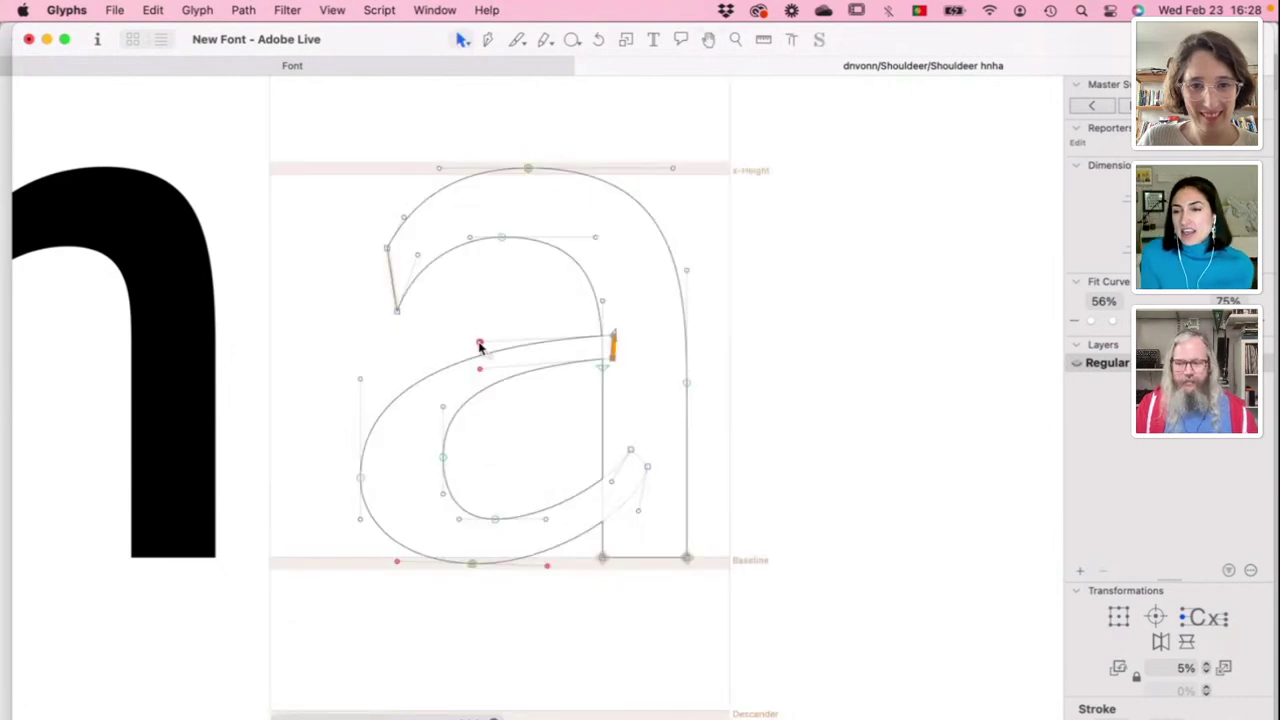
Step: Raise both crossbar curves of the a and reshape the left side of its bowl
drag(479, 343, 472, 323)
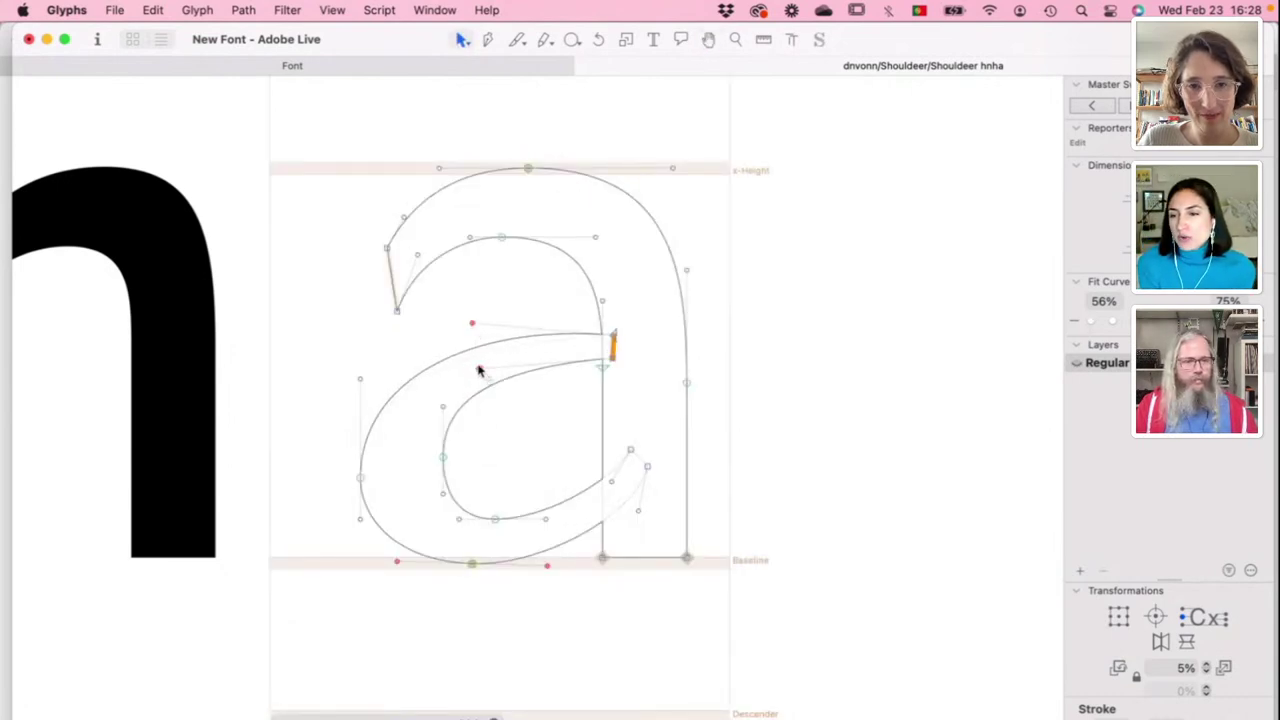
drag(479, 371, 473, 352)
key(space)
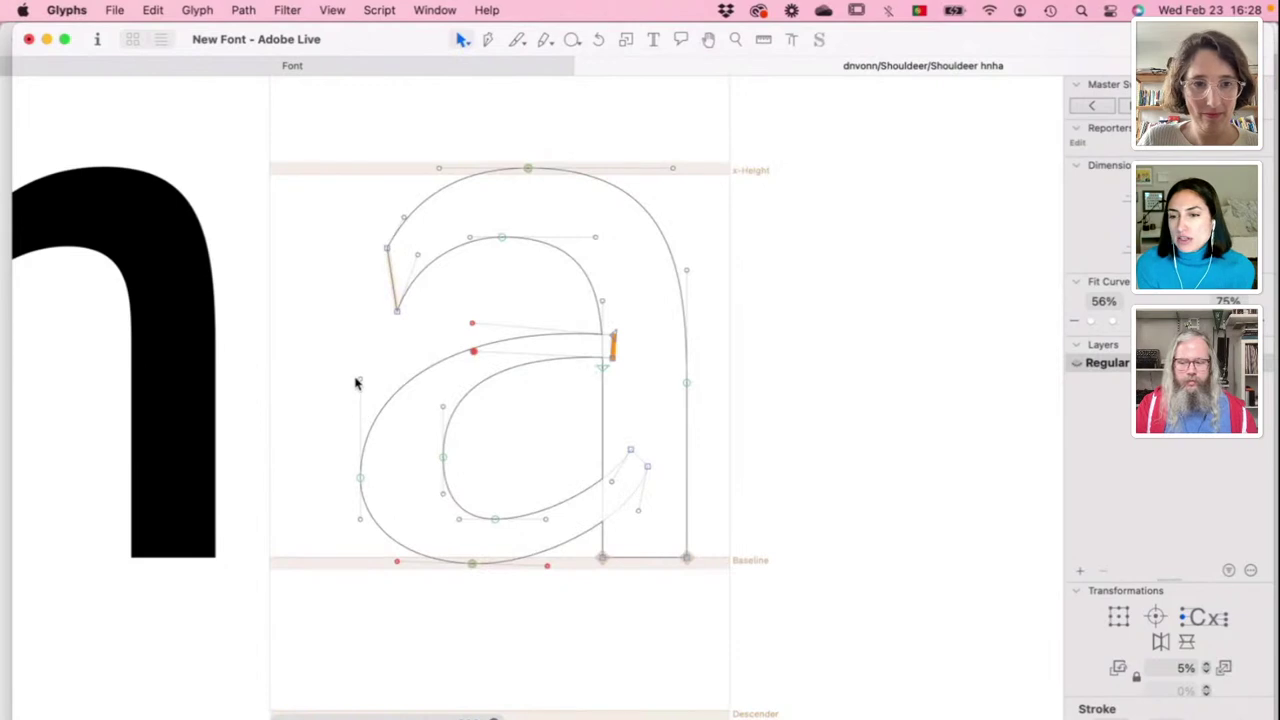
drag(357, 377, 358, 363)
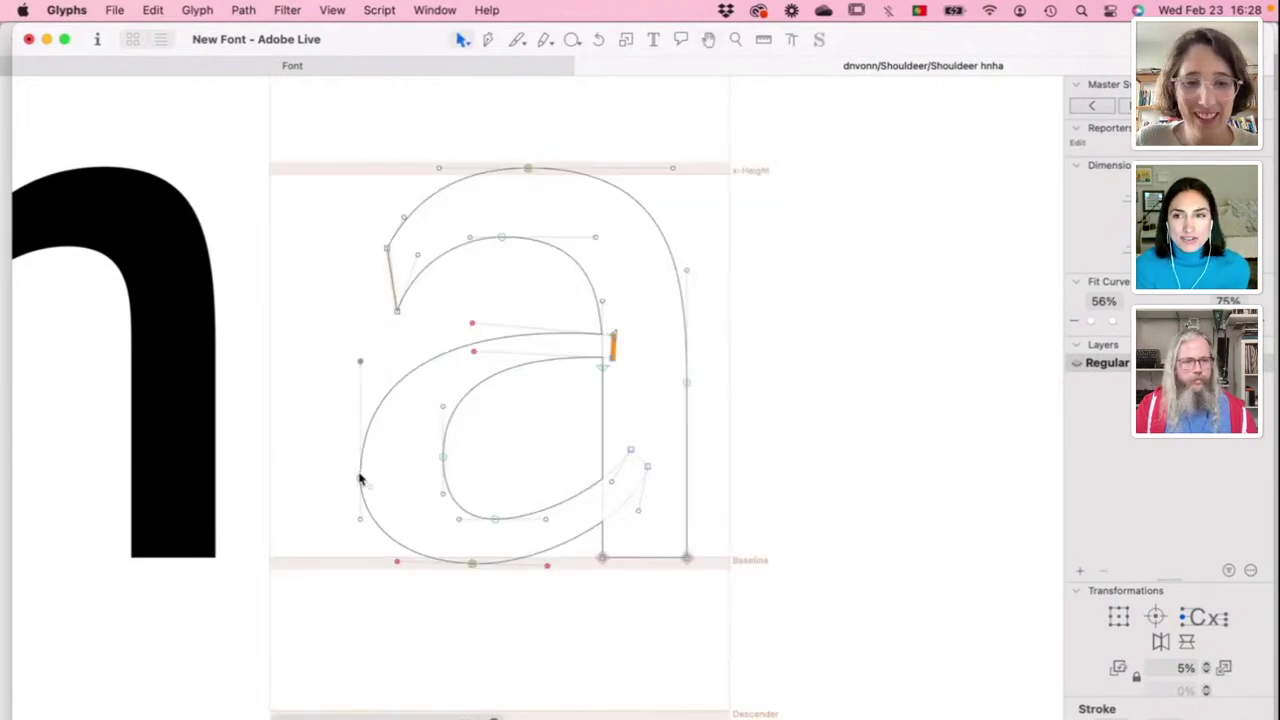
drag(360, 480, 358, 464)
key(space)
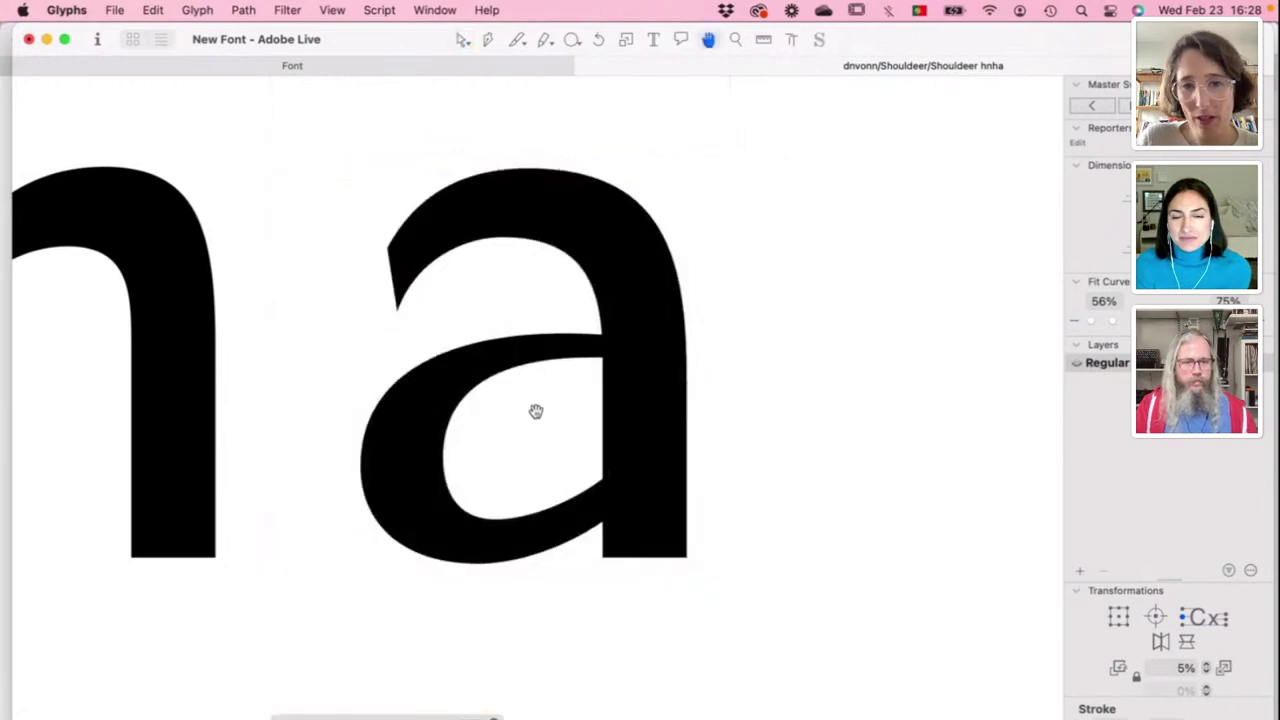
scroll(537, 418, down, 5)
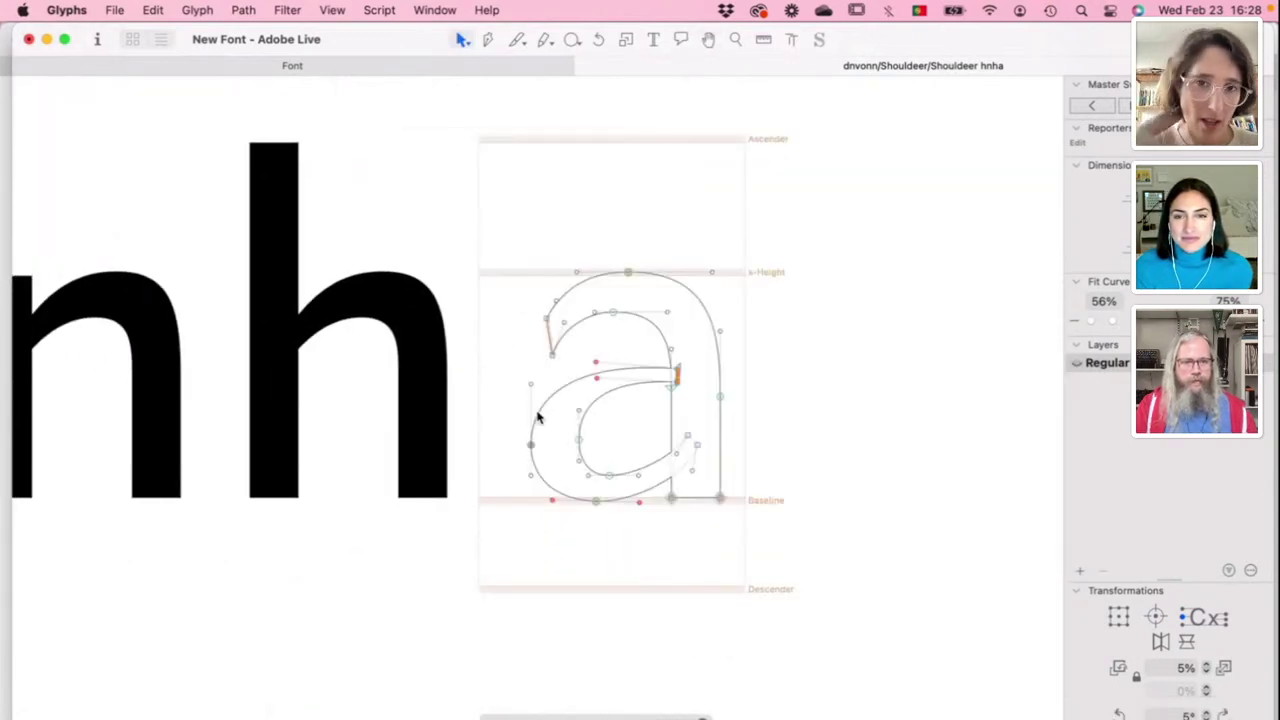
Step: Nudge the top of the a's bowl right and its counter top left, previewing filled
click(654, 42)
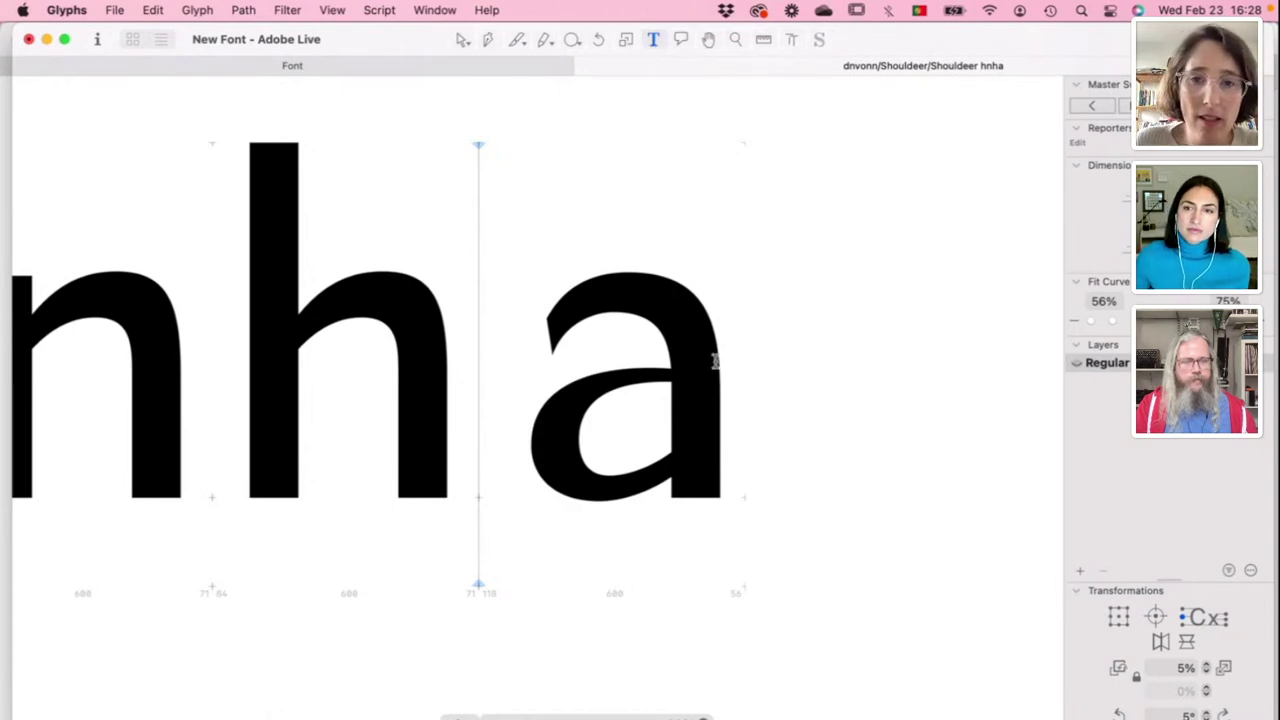
click(680, 358)
key(Escape)
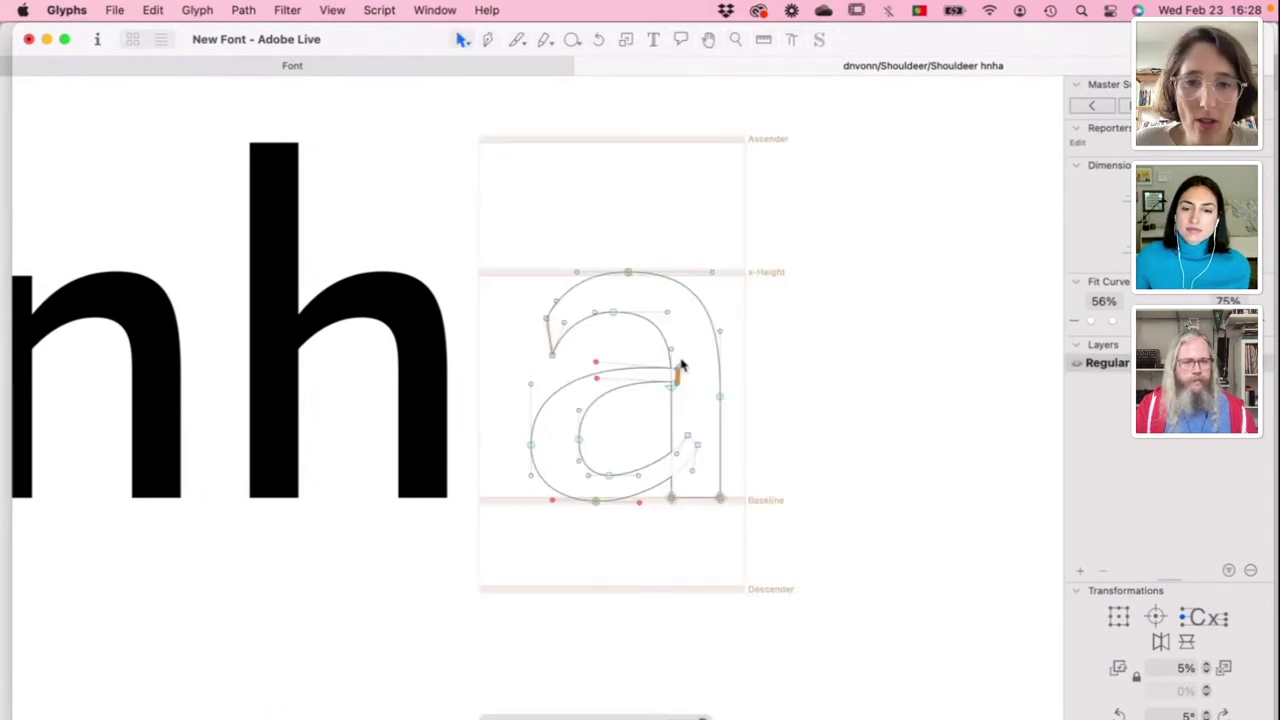
drag(613, 316, 626, 316)
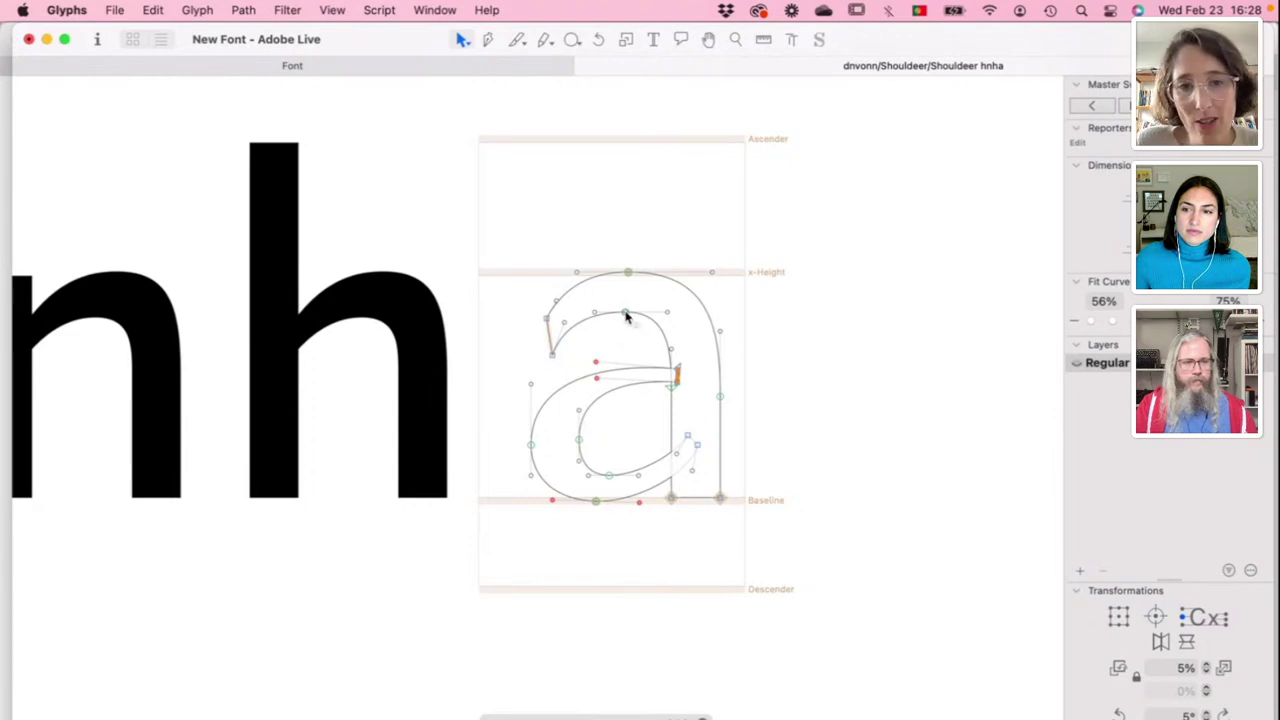
drag(626, 313, 617, 313)
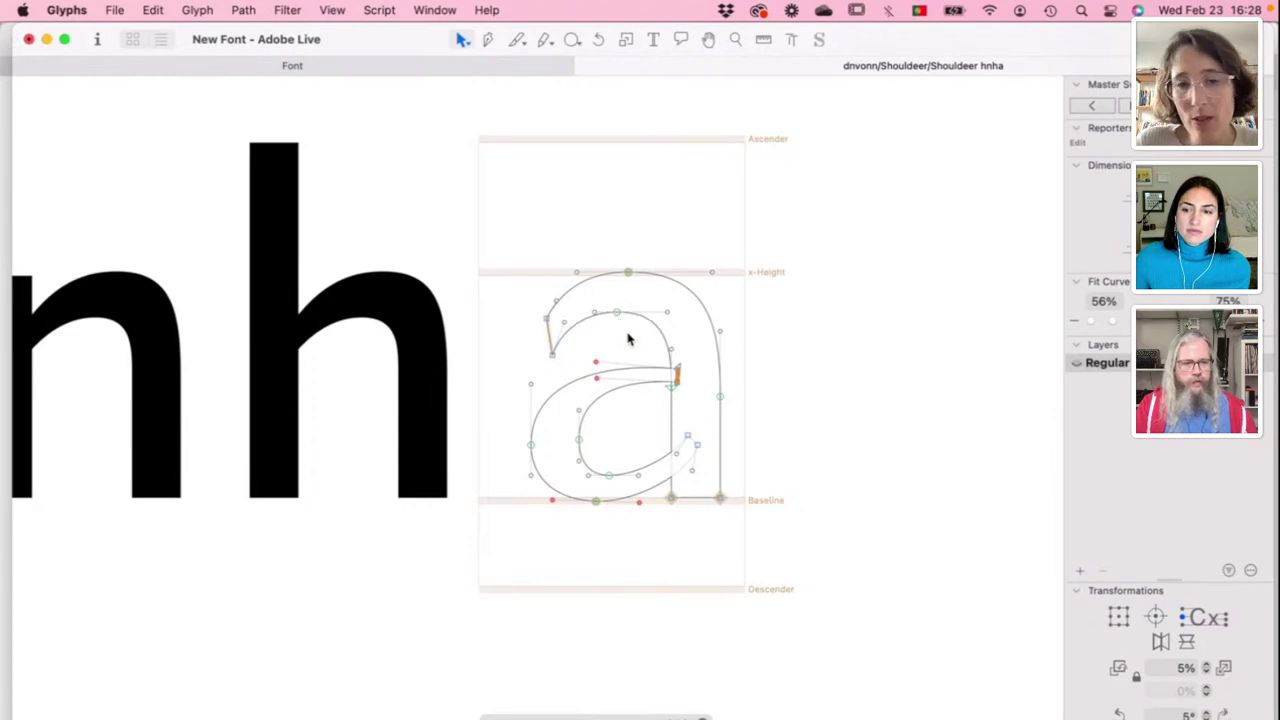
key(space)
scroll(629, 337, down, 3)
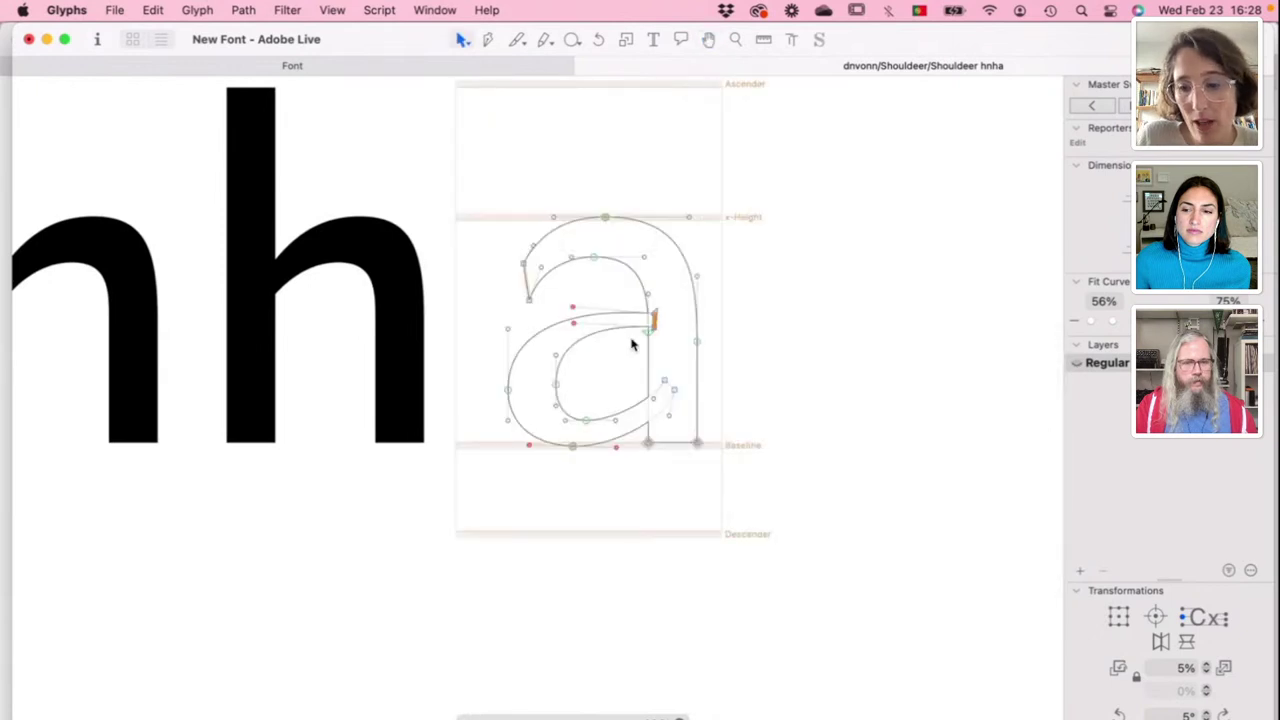
scroll(631, 344, up, 2)
key(space)
scroll(631, 340, up, 1)
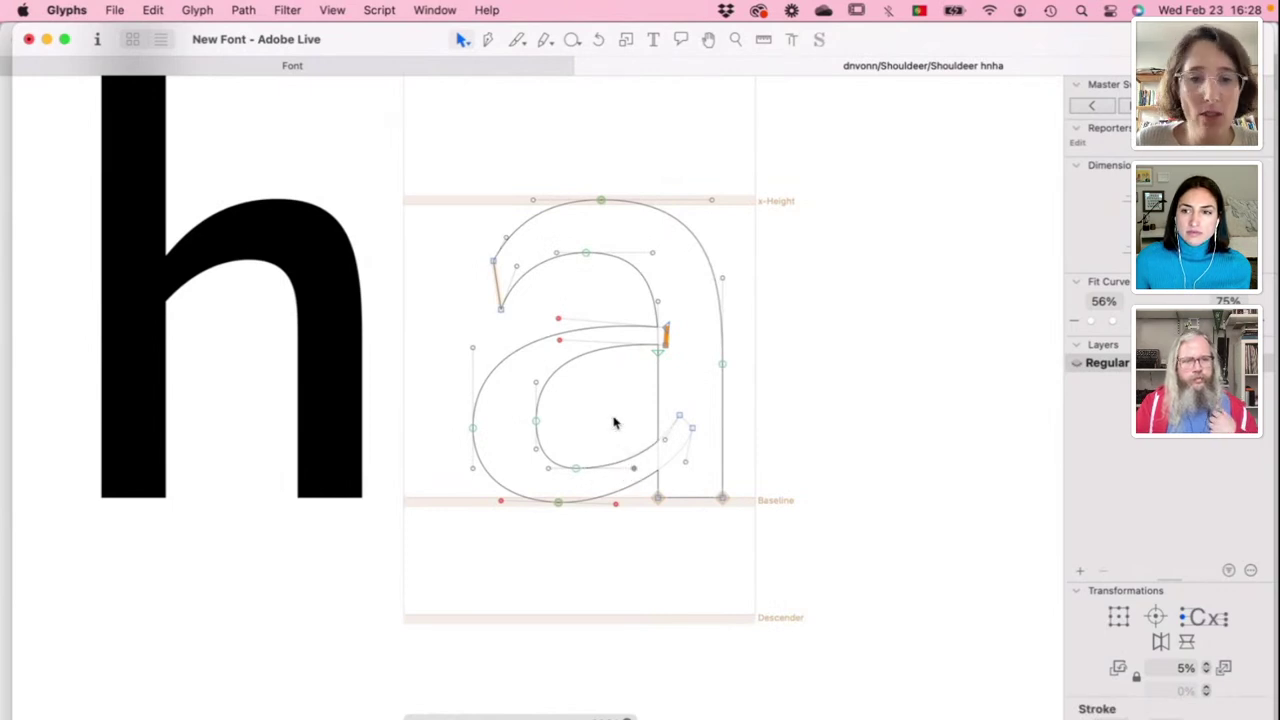
key(space)
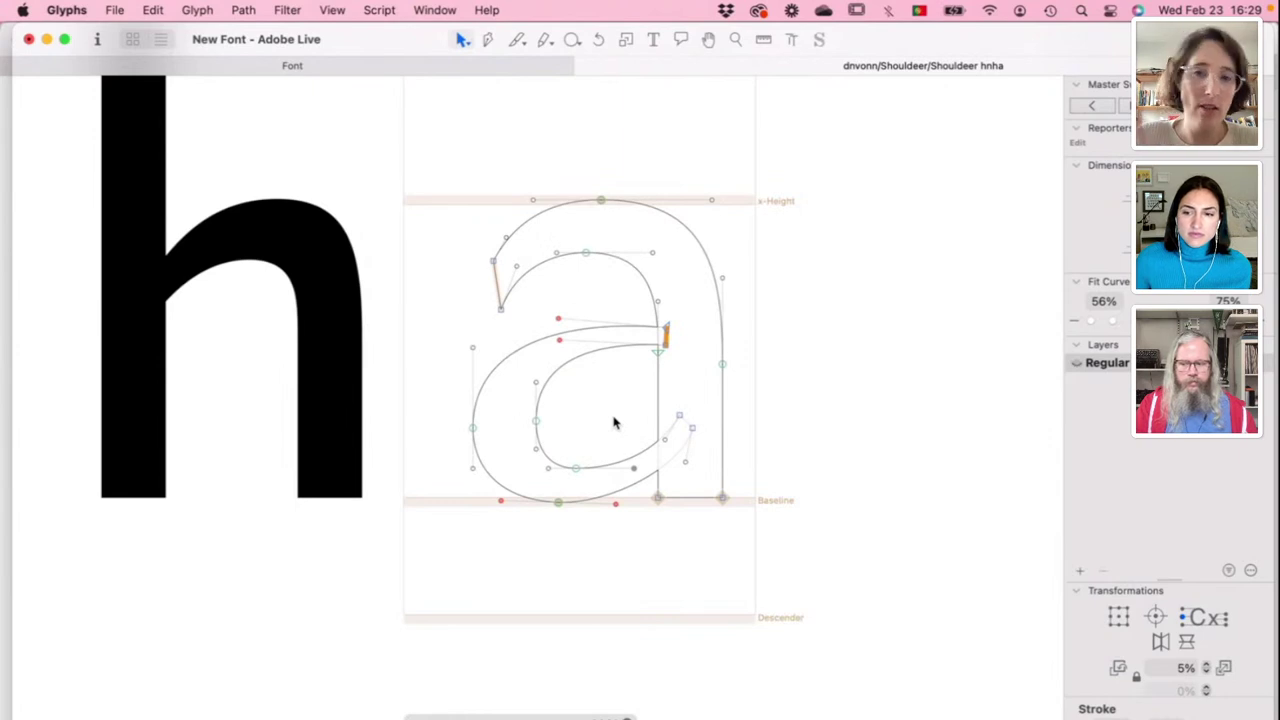
Step: Type a d after the a in the test string
key(t)
scroll(795, 274, up, 3)
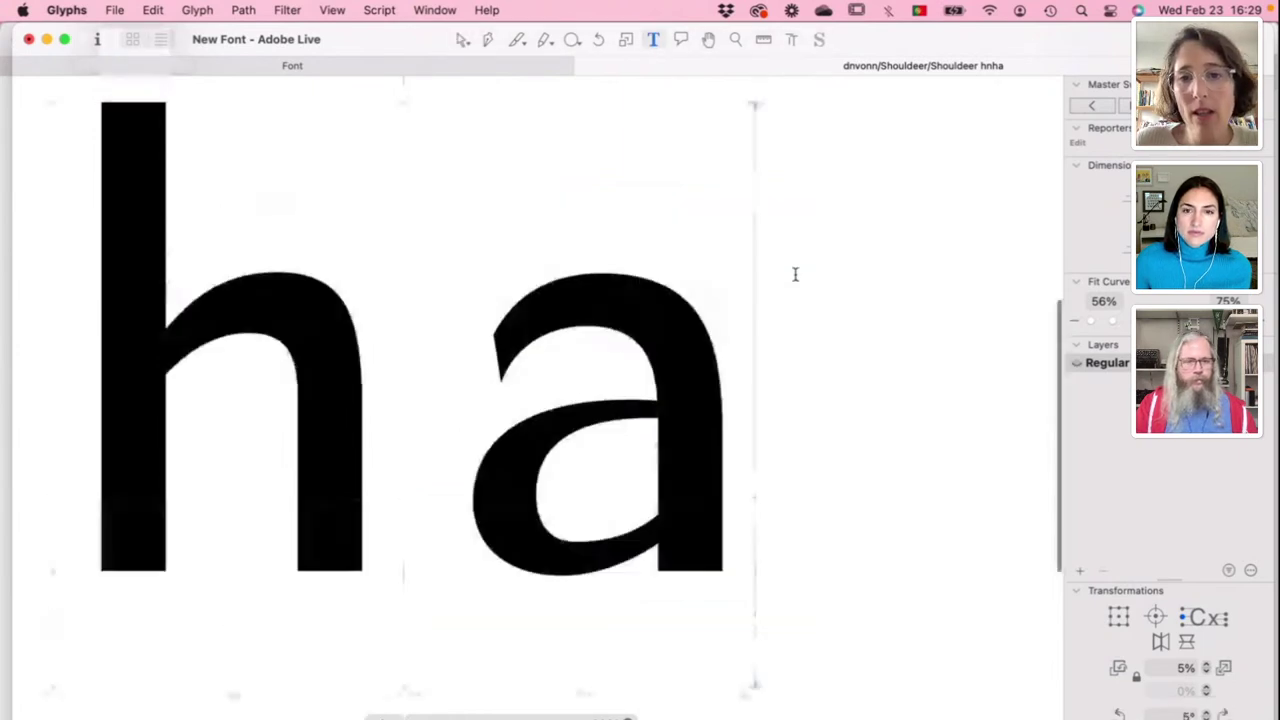
text(d)
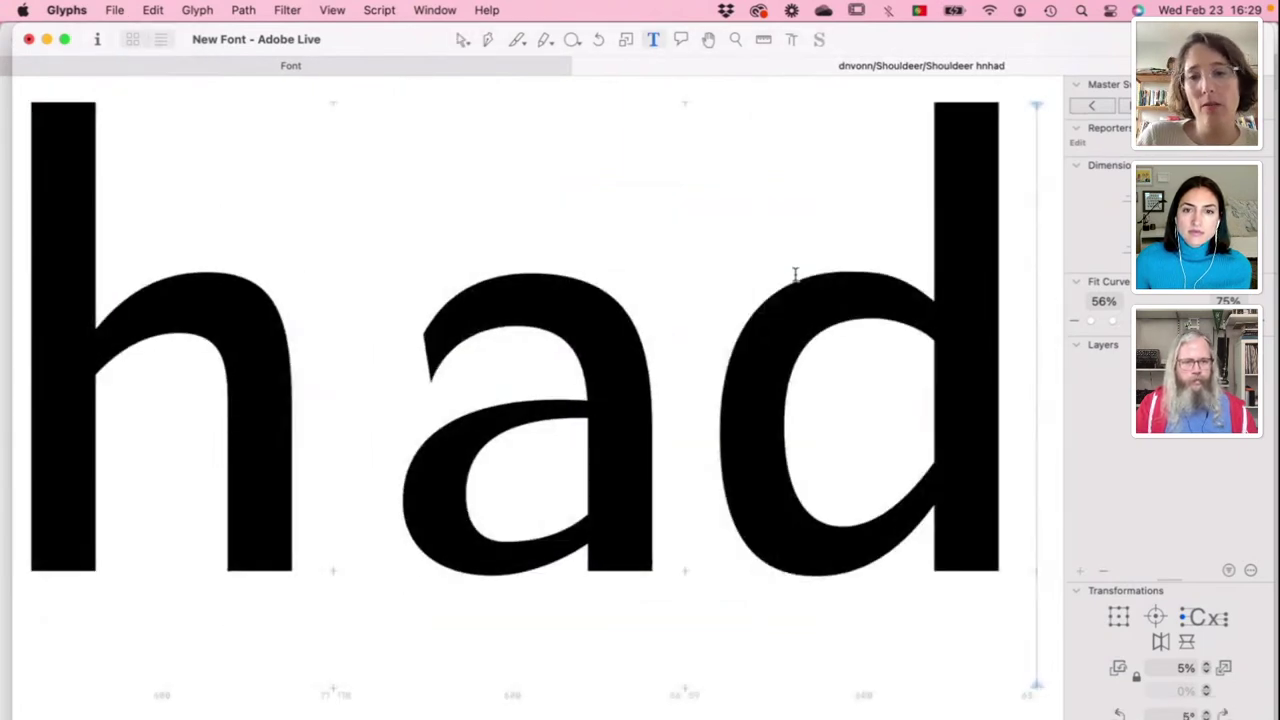
click(842, 393)
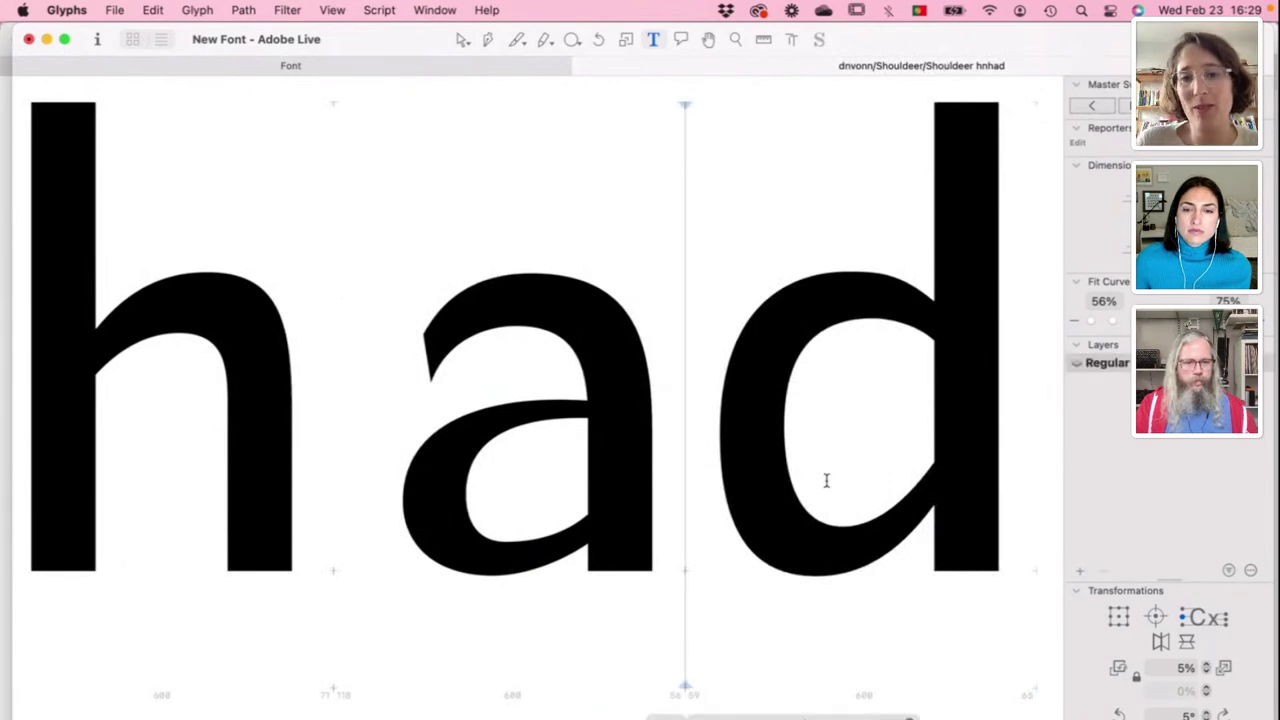
Step: Open the d and slide its bottom bowl node right along the baseline, previewing filled
key(Escape)
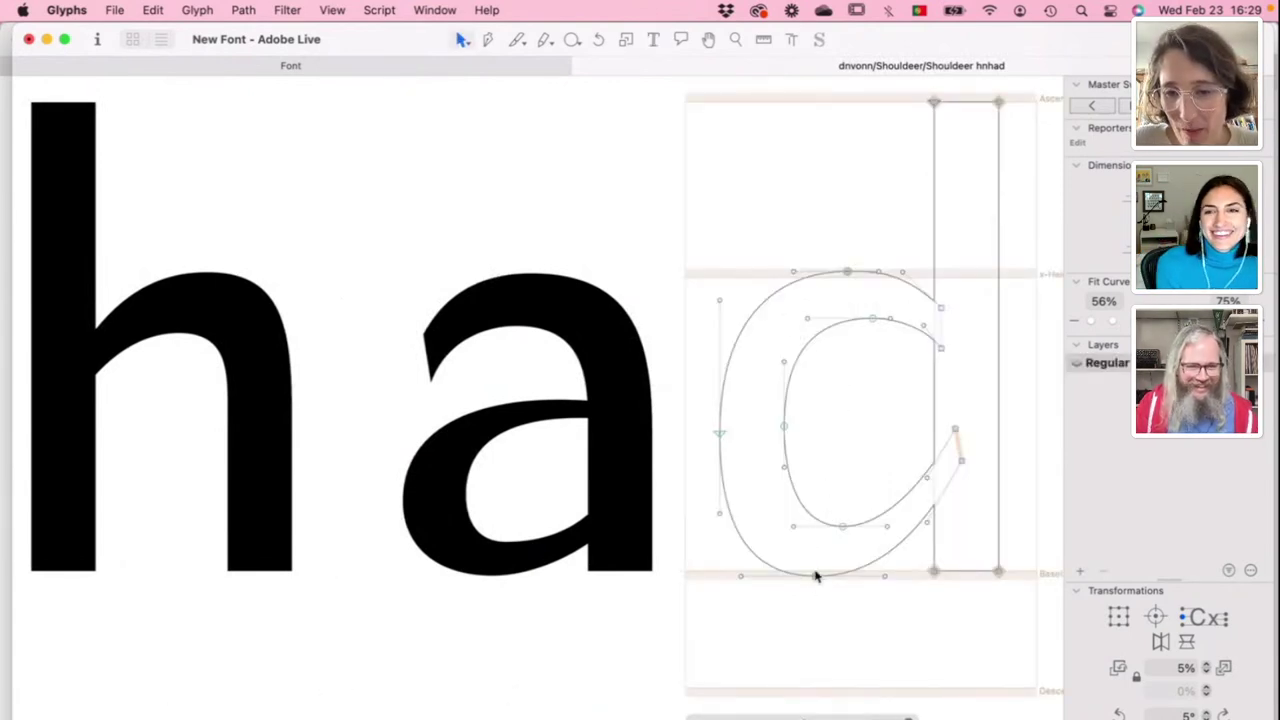
drag(815, 580, 837, 580)
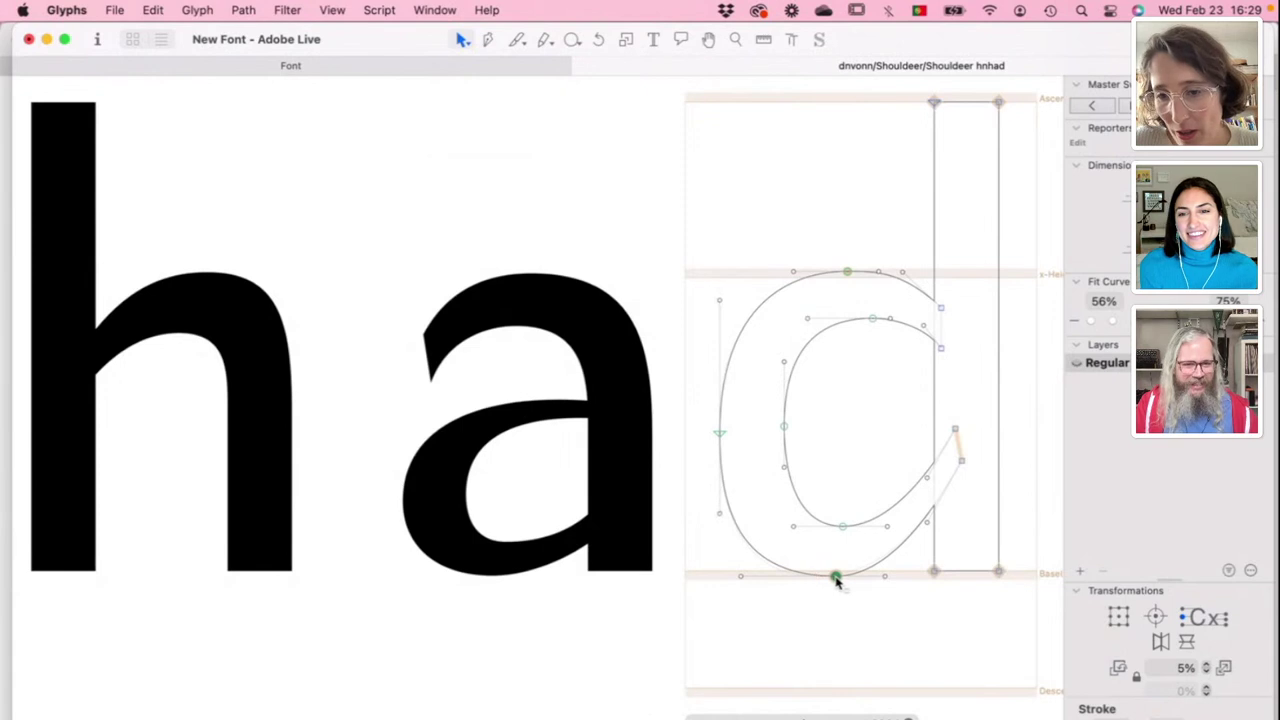
click(898, 578)
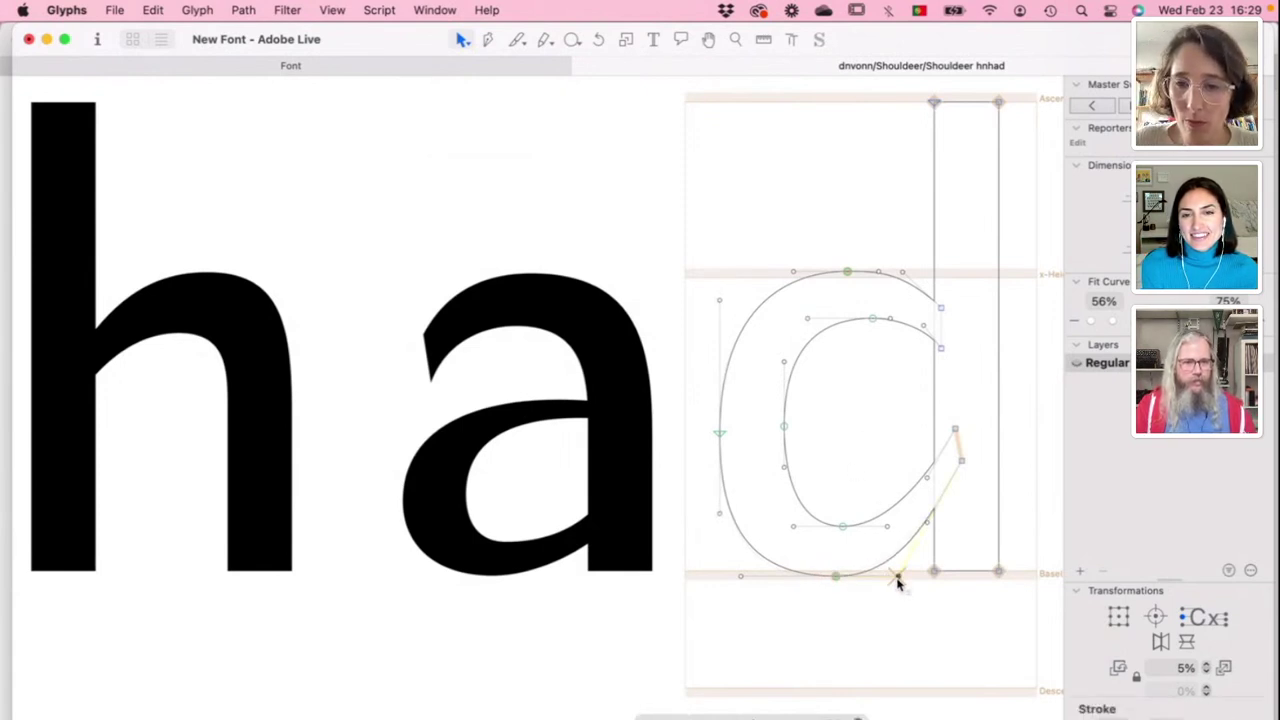
key(space)
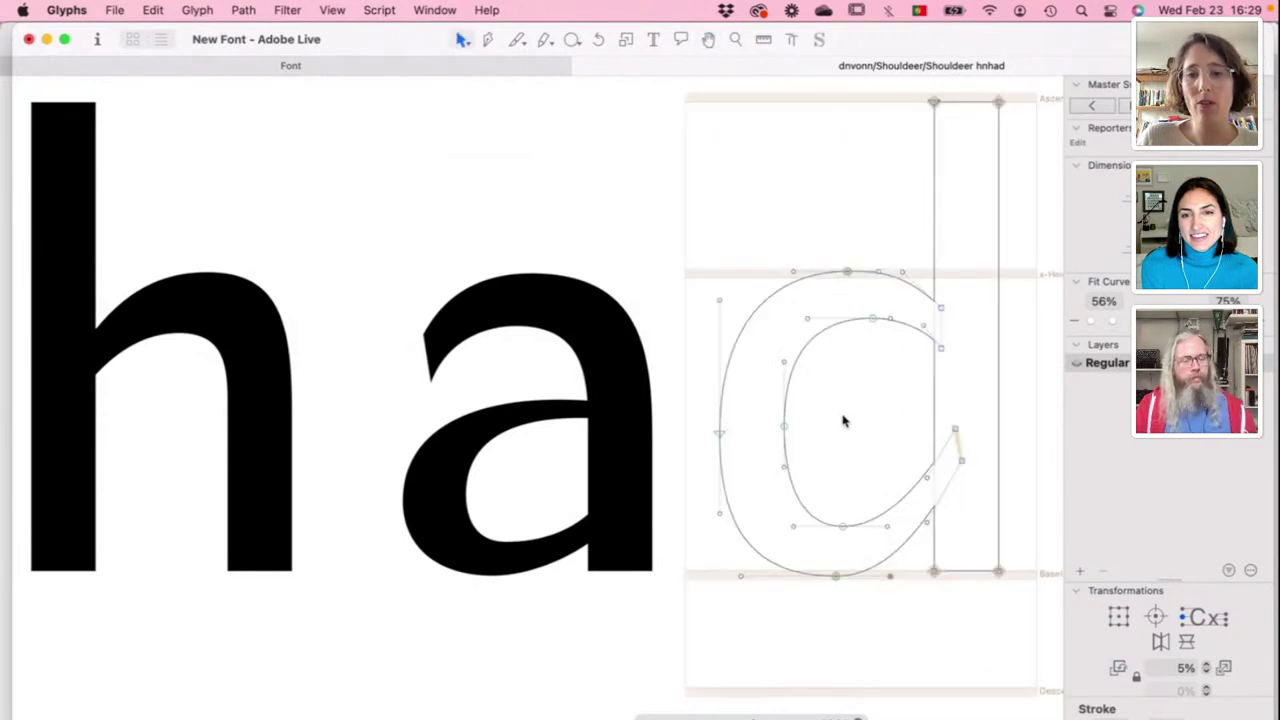
drag(834, 580, 838, 582)
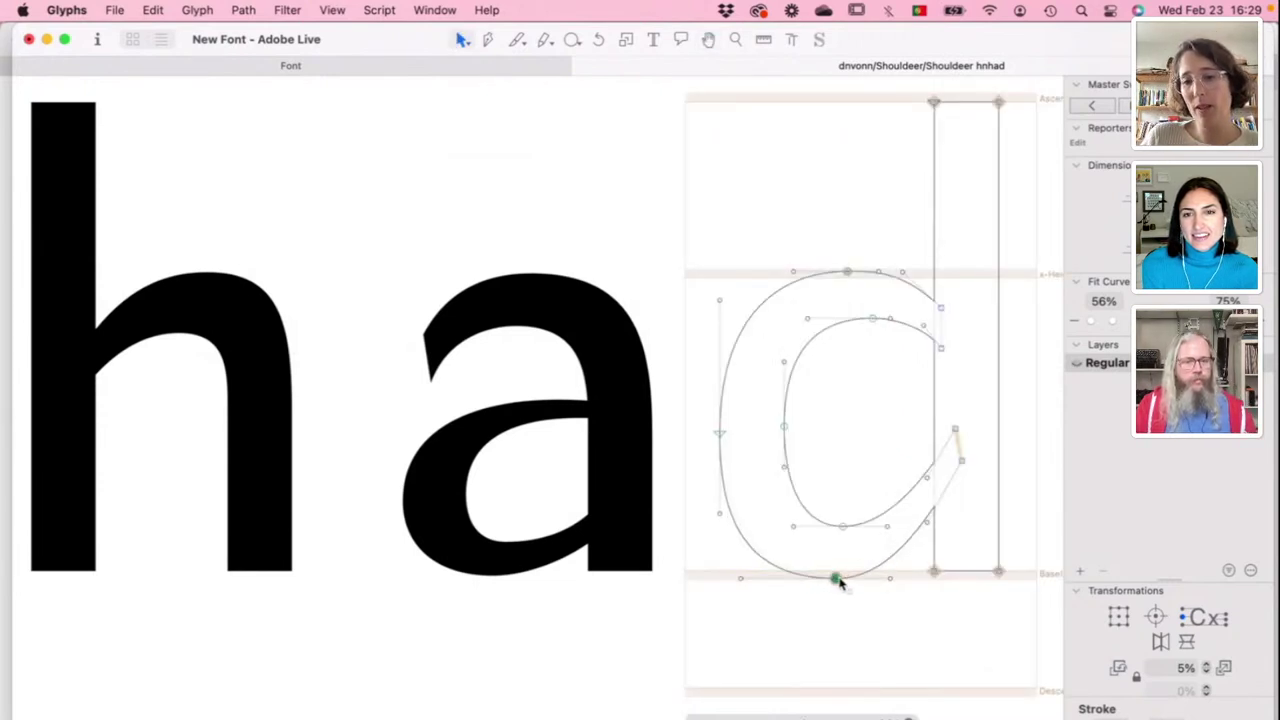
key(space)
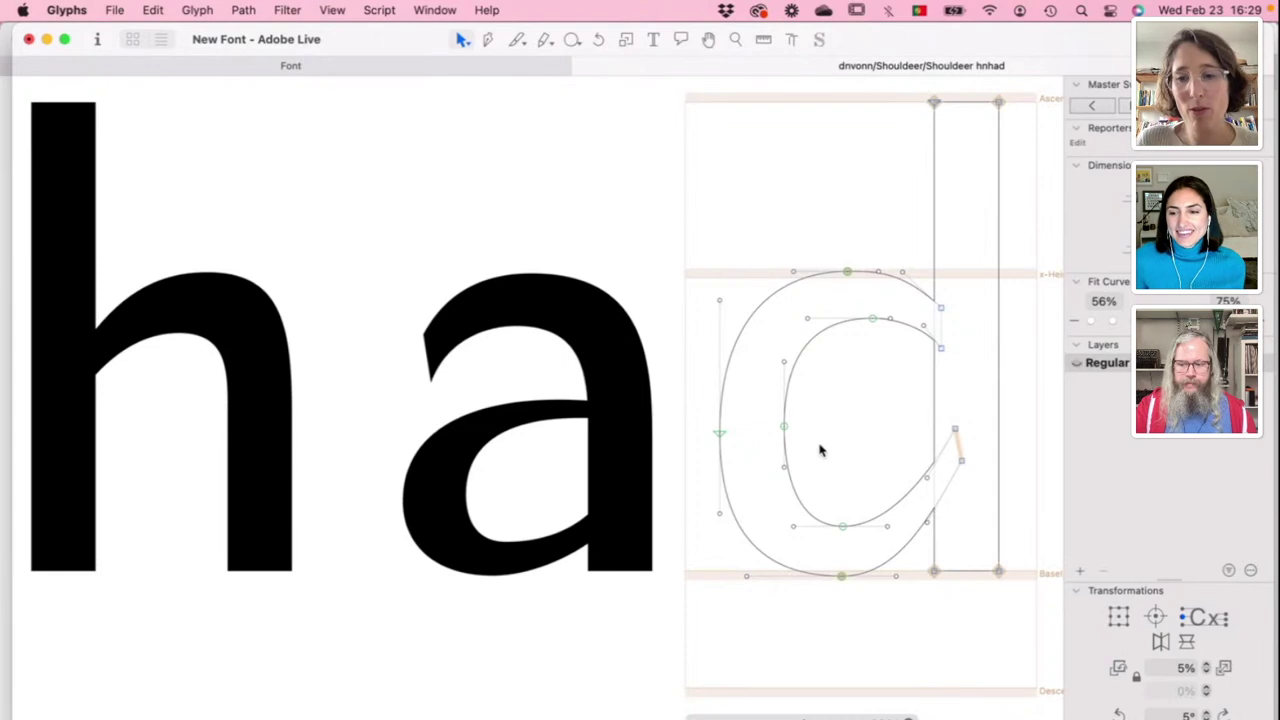
Step: Select the d's bottom bowl point, then inspect the hooked shoulder glyph and the o
click(837, 578)
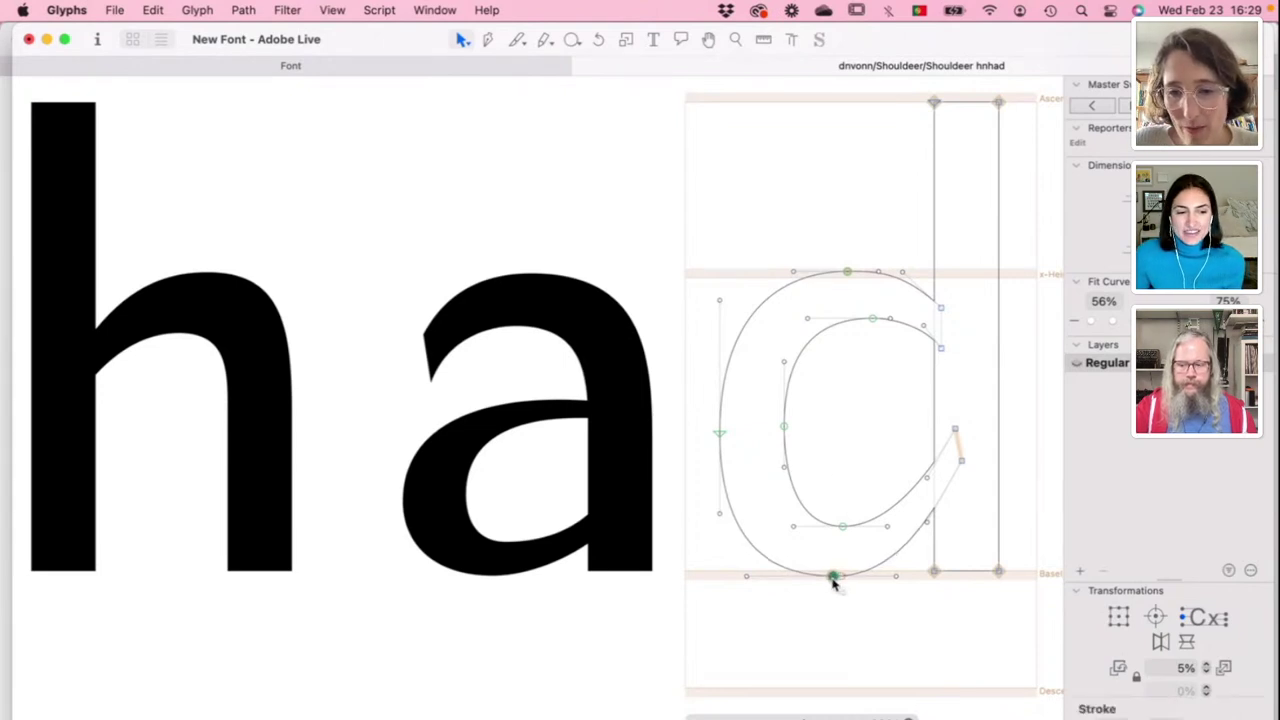
scroll(846, 487, right, 5)
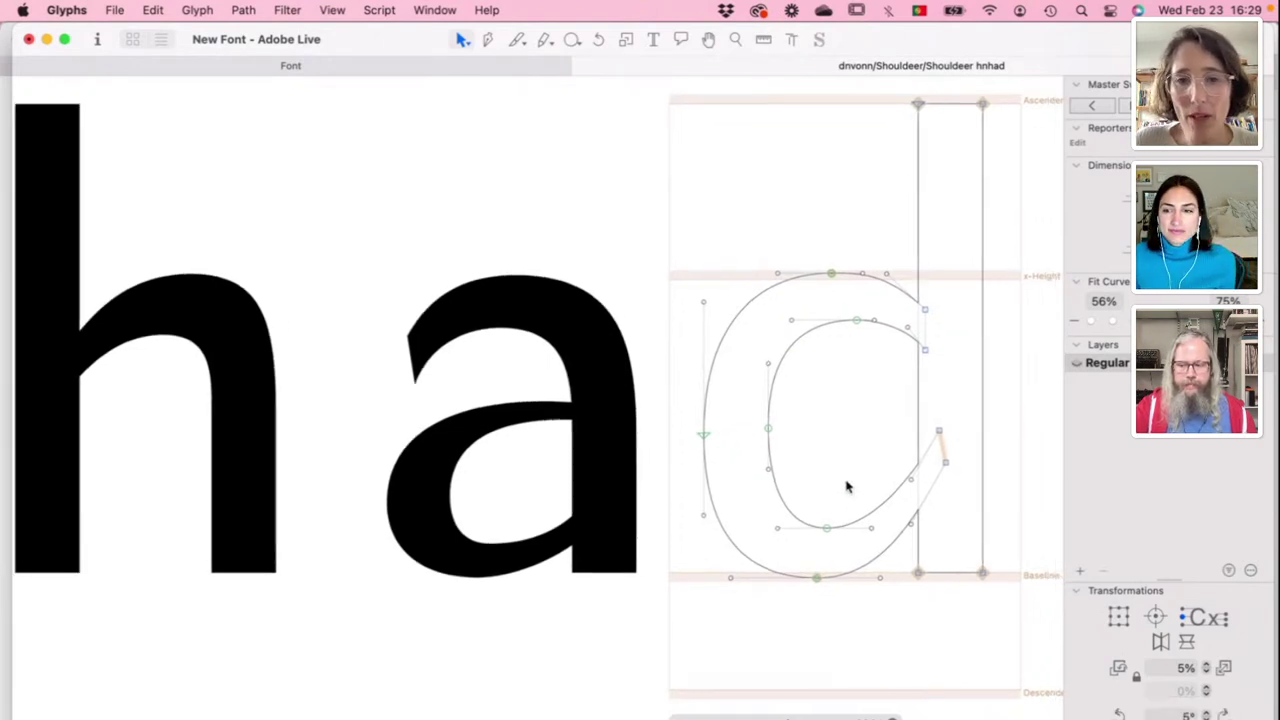
scroll(846, 487, down, 5)
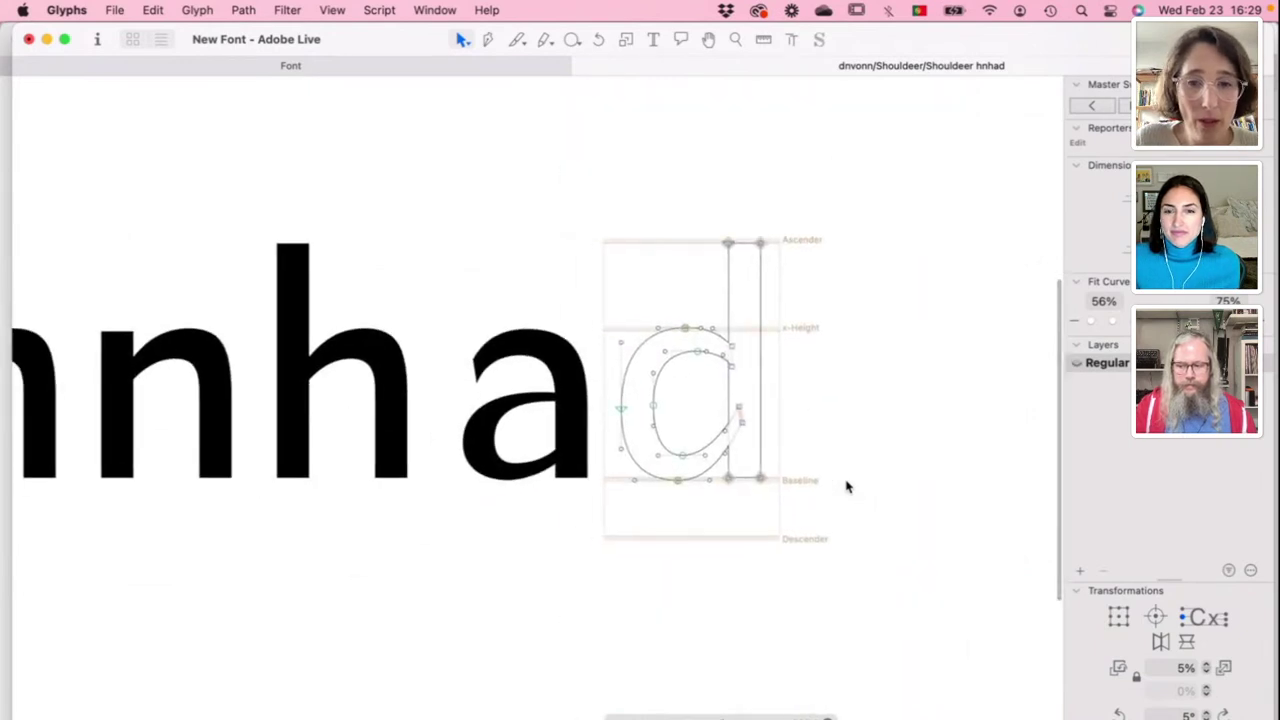
key(space)
scroll(674, 478, left, 10)
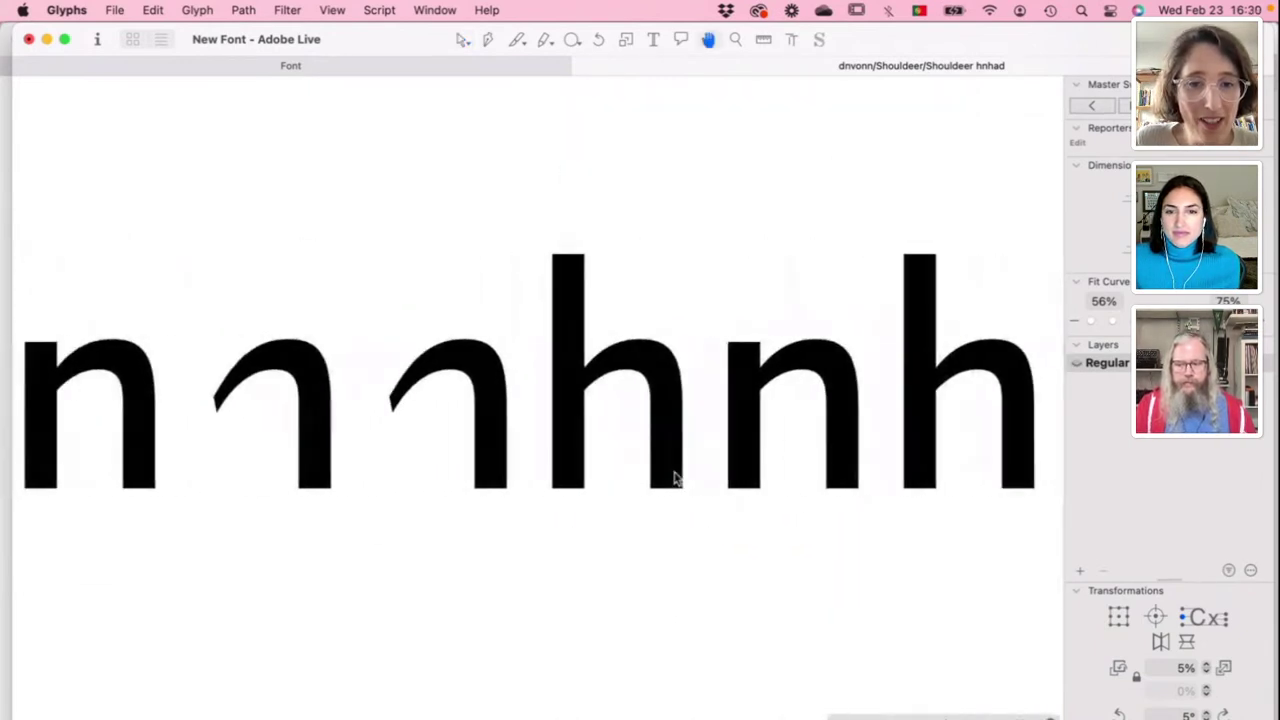
scroll(674, 472, left, 5)
double_click(580, 449)
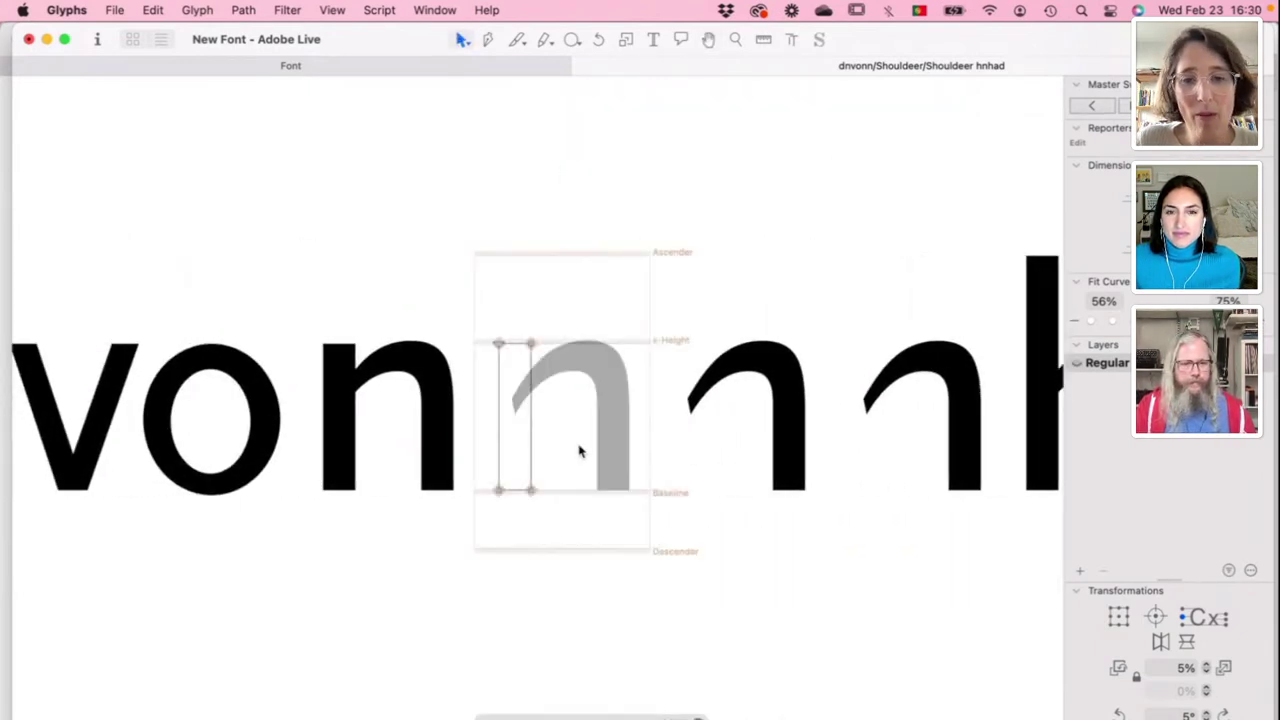
scroll(580, 449, left, 3)
scroll(580, 452, left, 5)
double_click(589, 445)
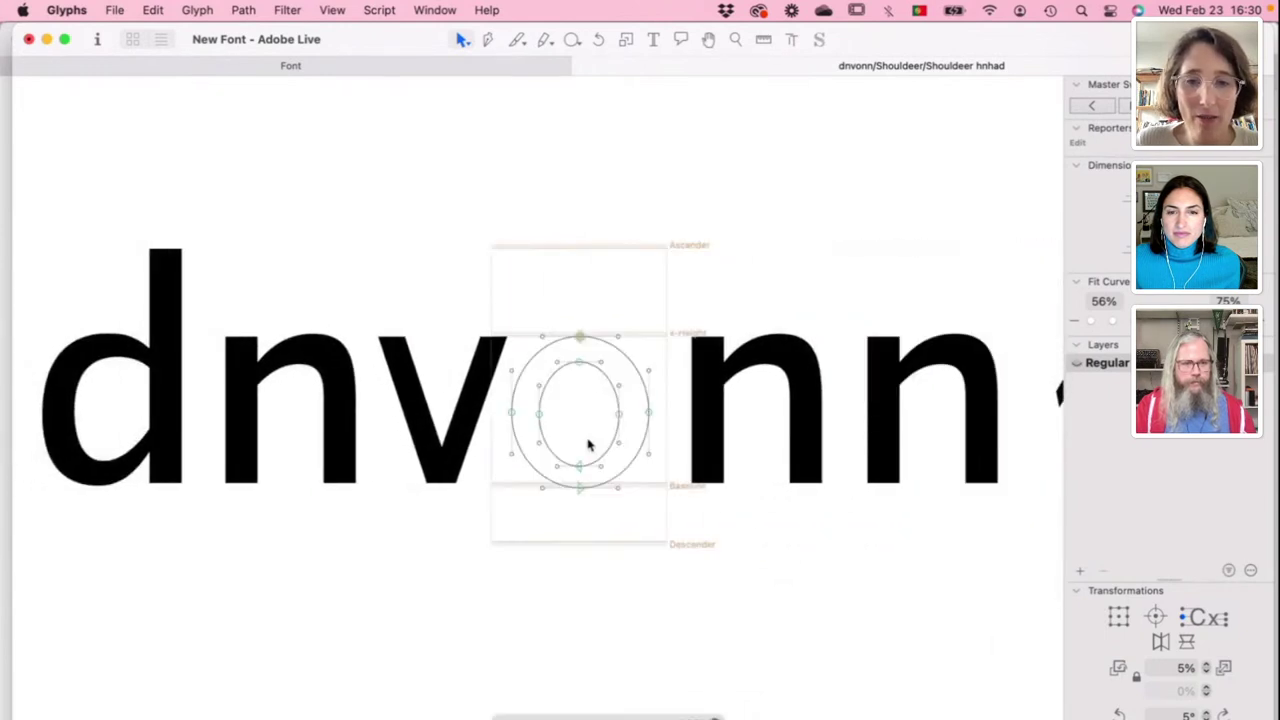
Step: Inspect the n, shoulder, d and a outlines, then put the hnhad line into text editing
double_click(728, 443)
scroll(729, 443, right, 5)
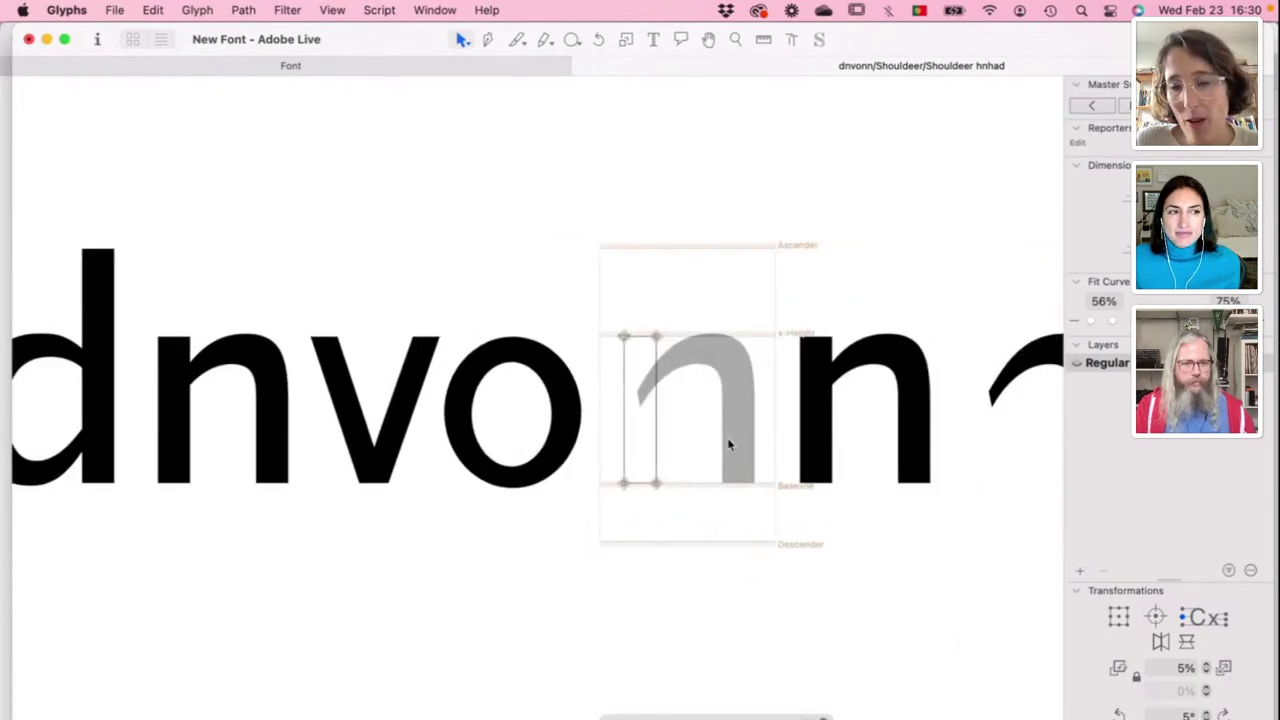
double_click(738, 440)
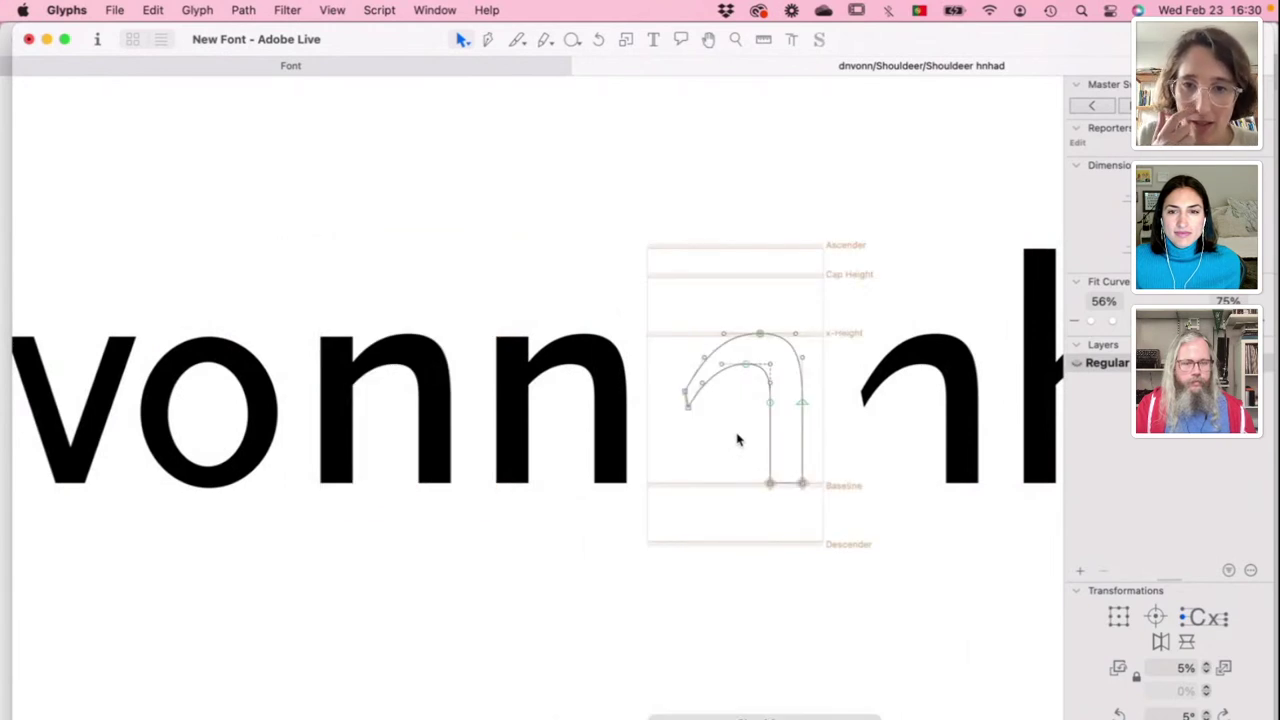
scroll(925, 440, right, 5)
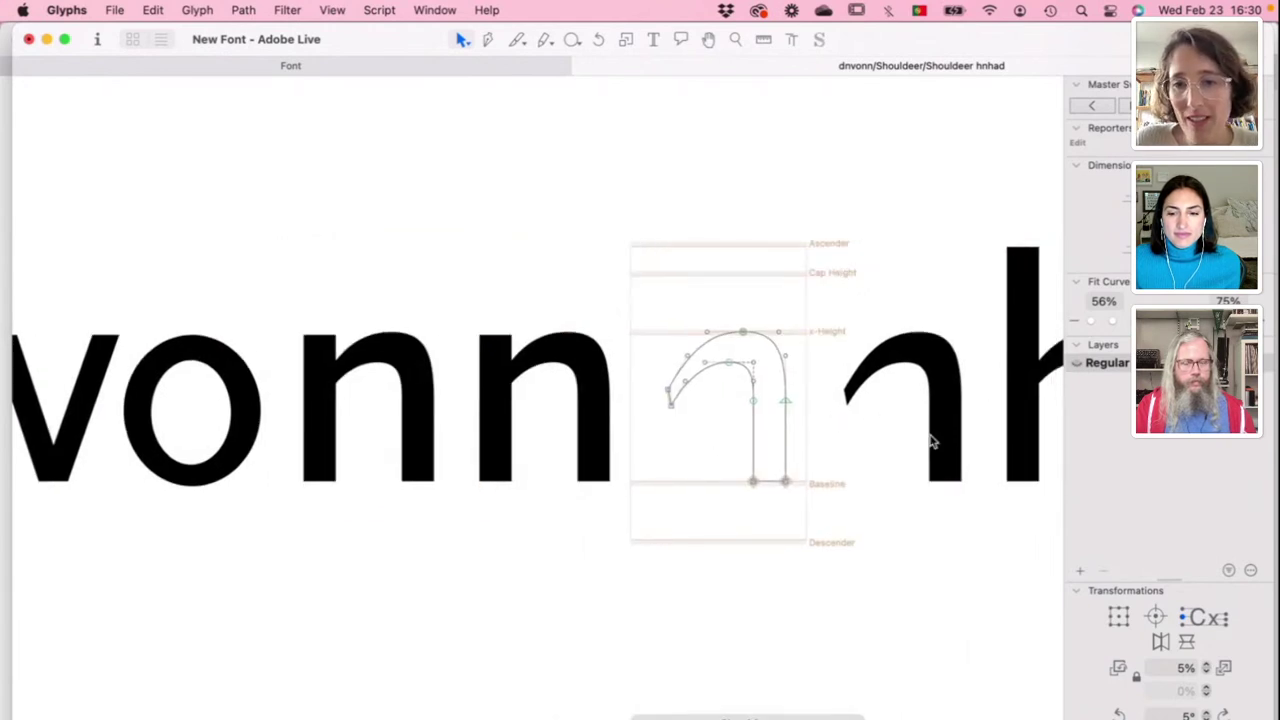
key(space)
scroll(740, 437, right, 6)
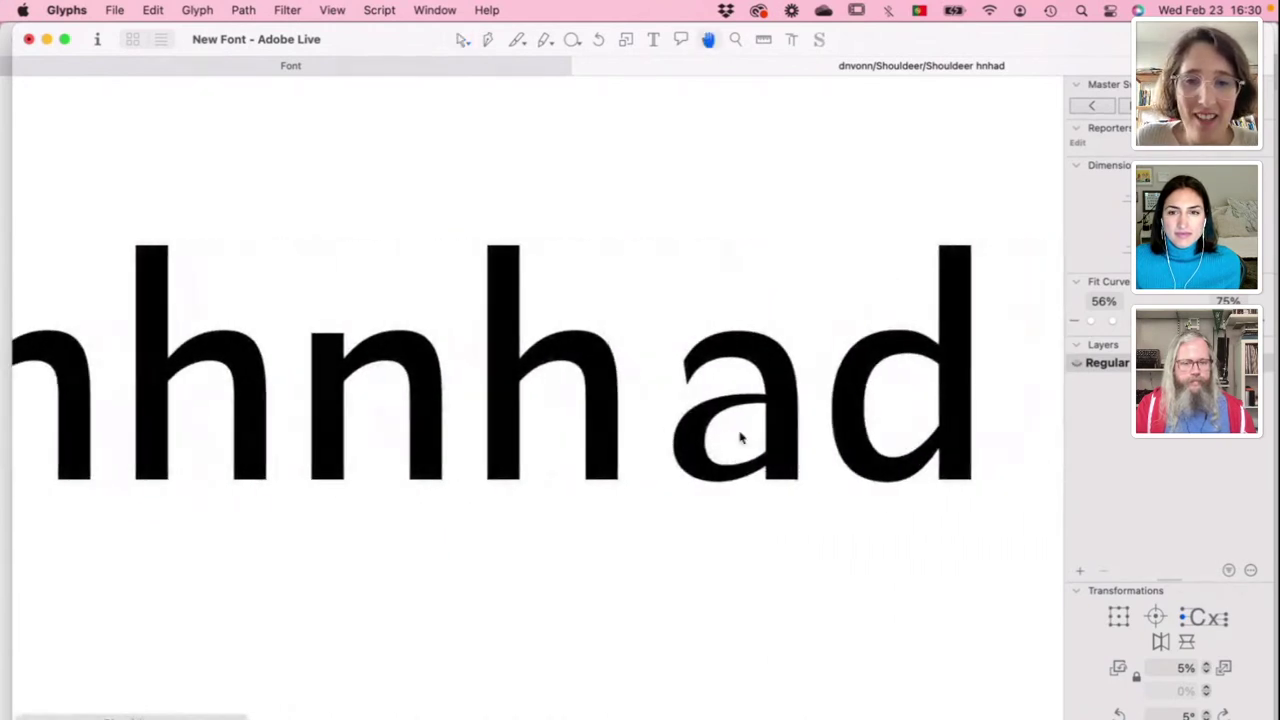
double_click(815, 399)
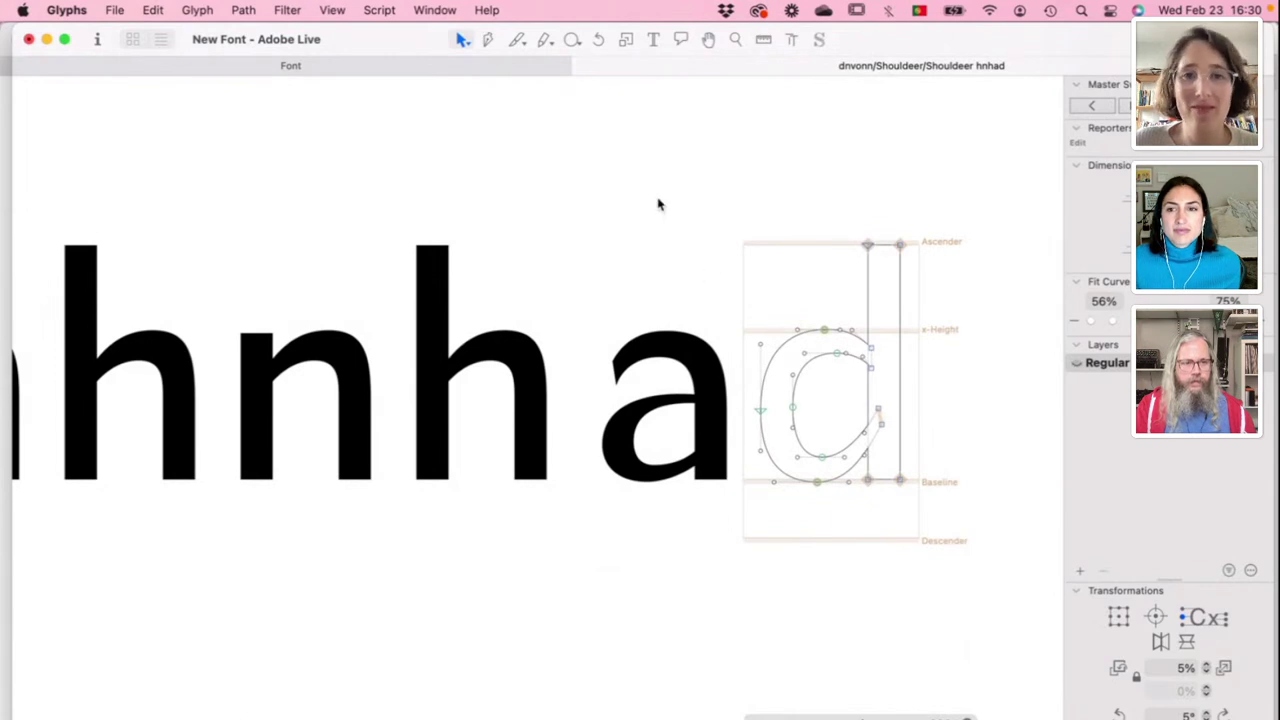
double_click(633, 457)
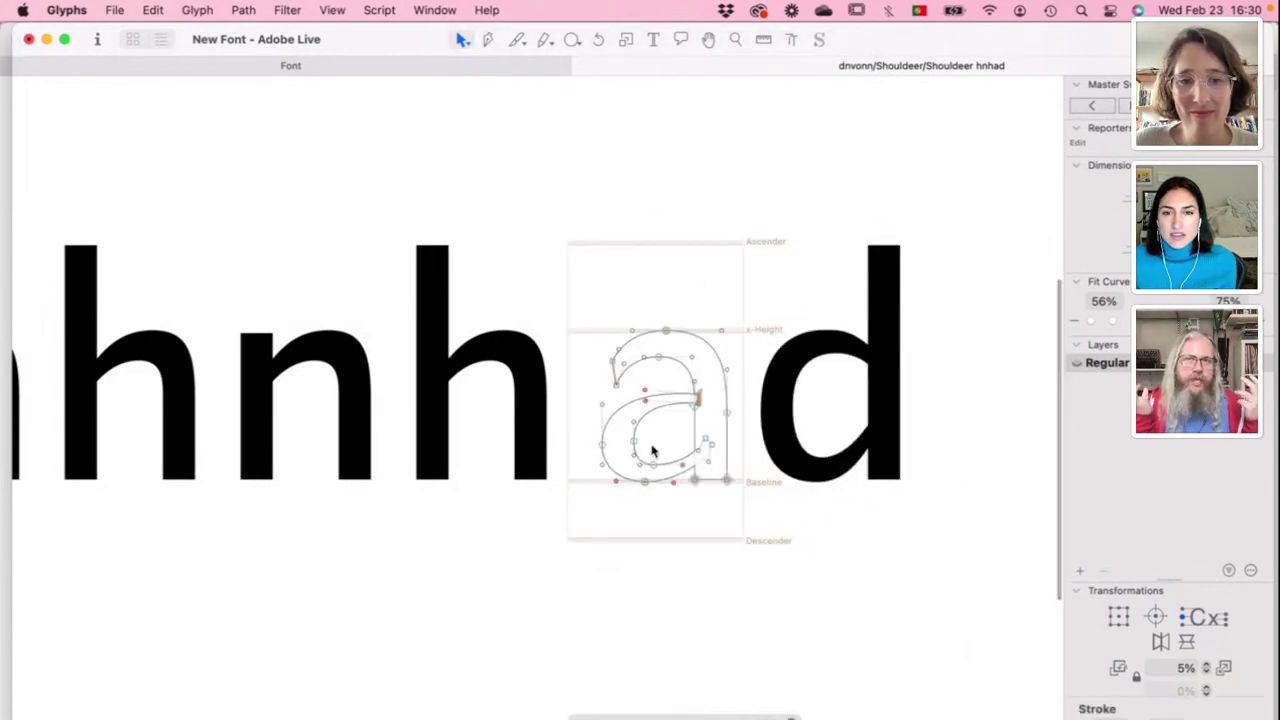
scroll(651, 445, left, 3)
scroll(651, 449, left, 5)
click(653, 39)
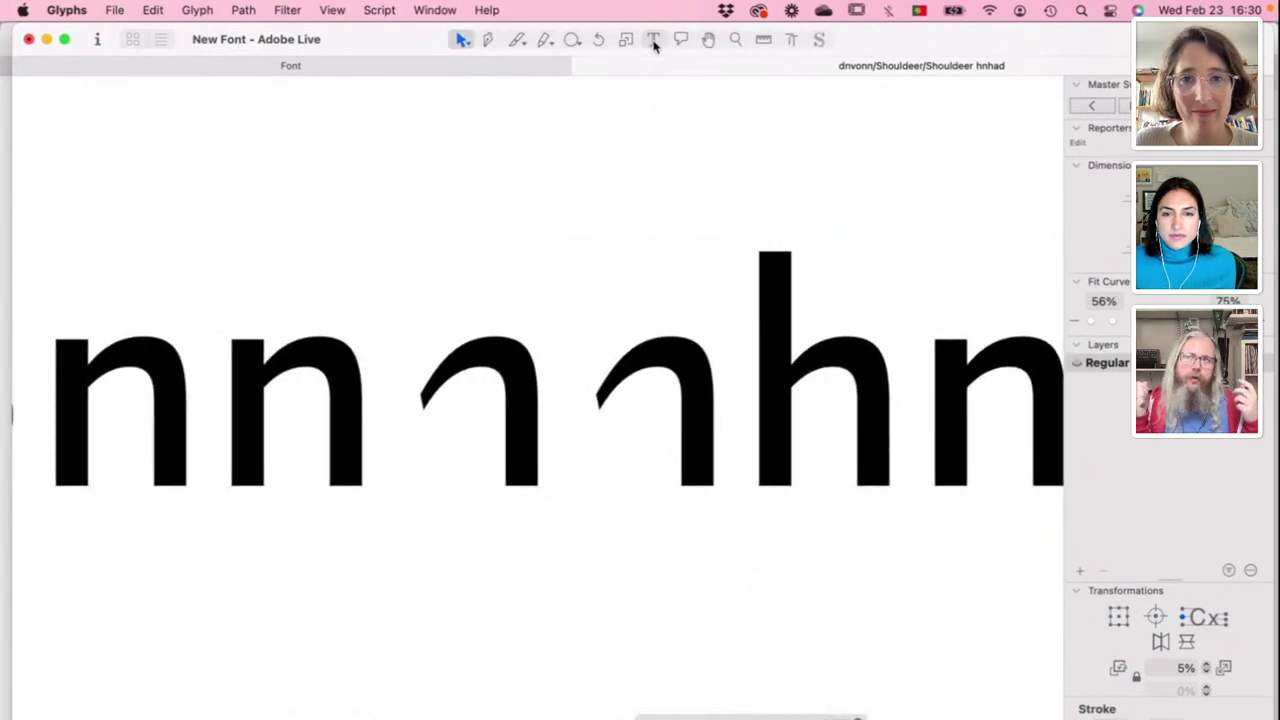
scroll(831, 334, right, 10)
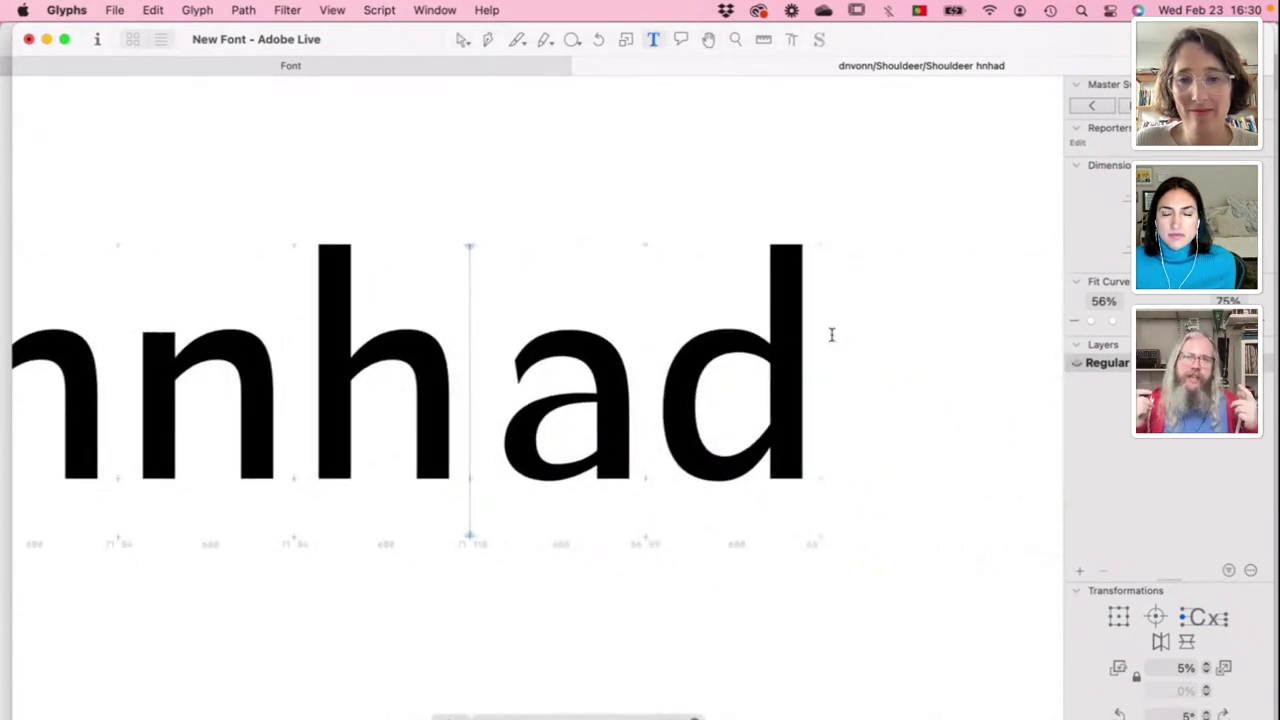
Step: Insert an e between the a and d in the test string and open it
click(646, 367)
text(e)
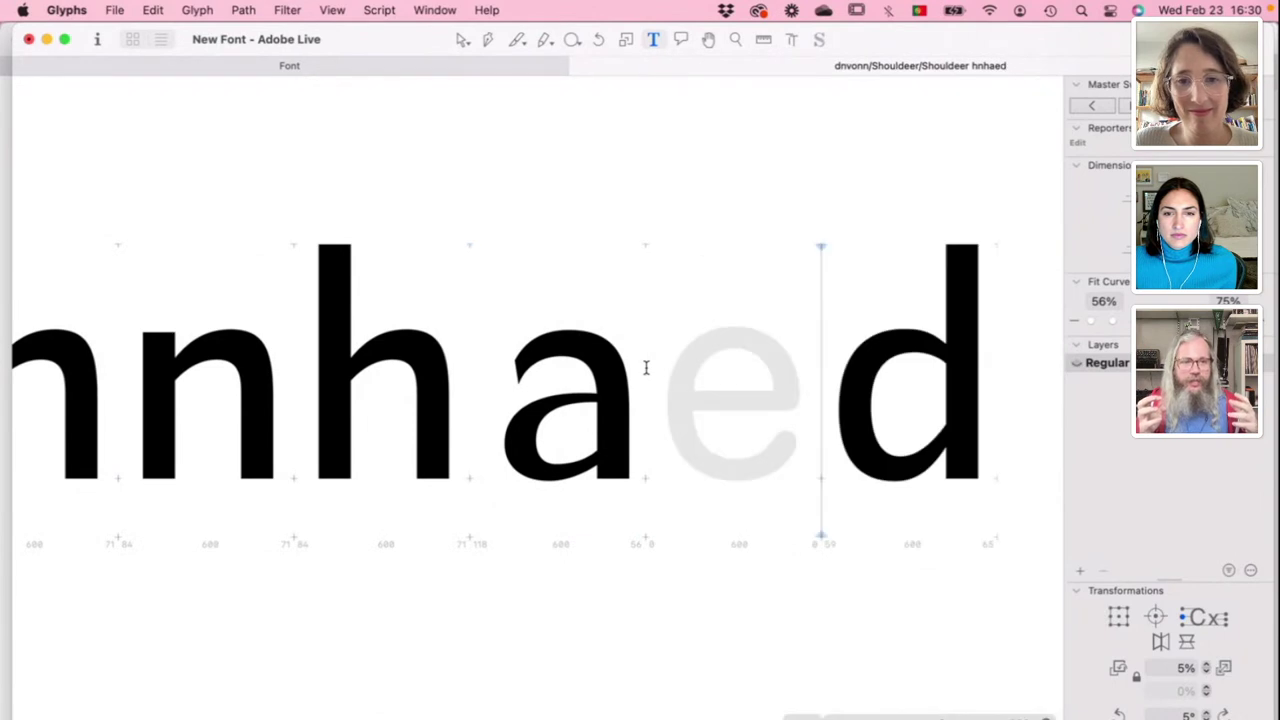
key(Escape)
scroll(721, 420, up, 6)
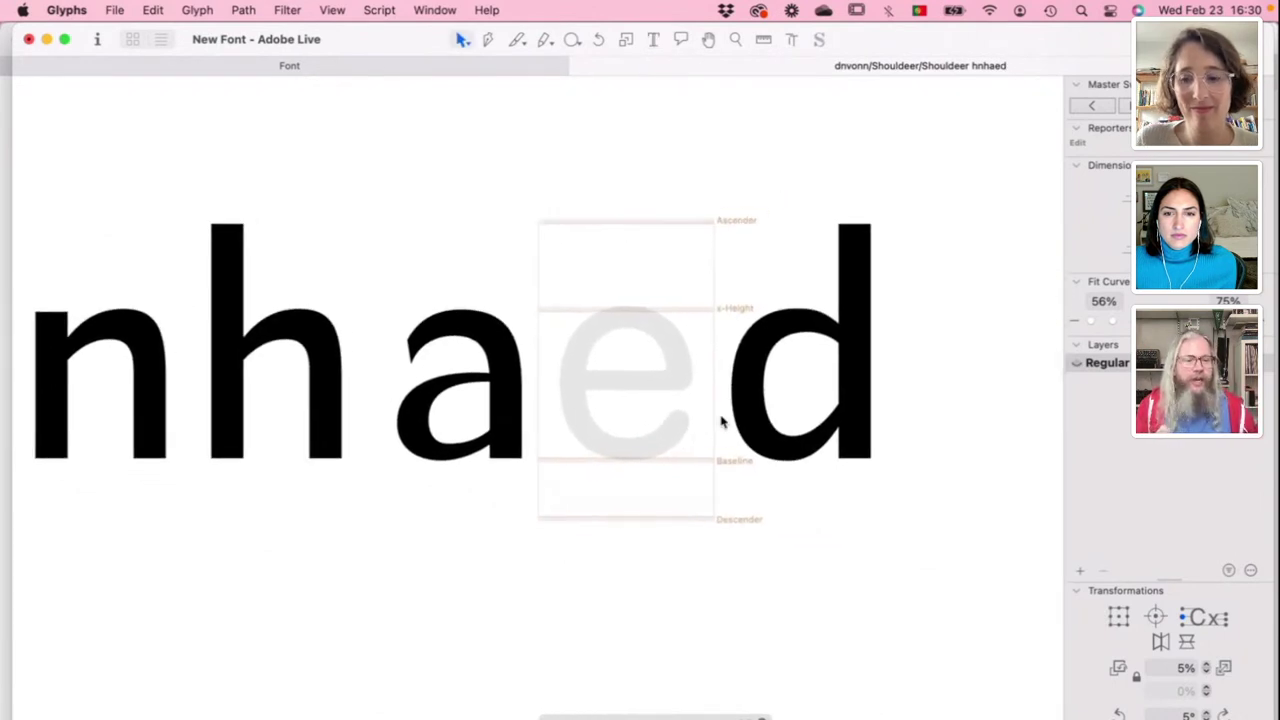
scroll(676, 420, right, 3)
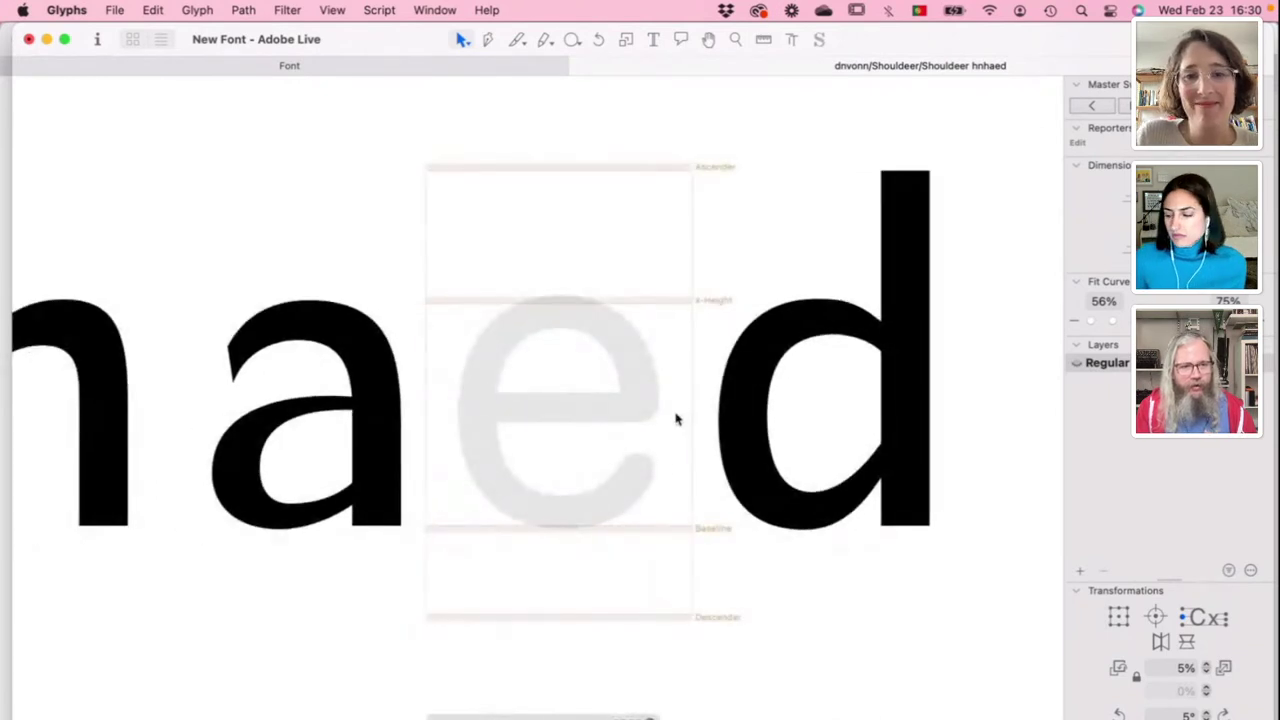
Step: Draw the e's outer contour: top at x-height, left side, smooth baseline node, right end
key(p)
click(657, 395)
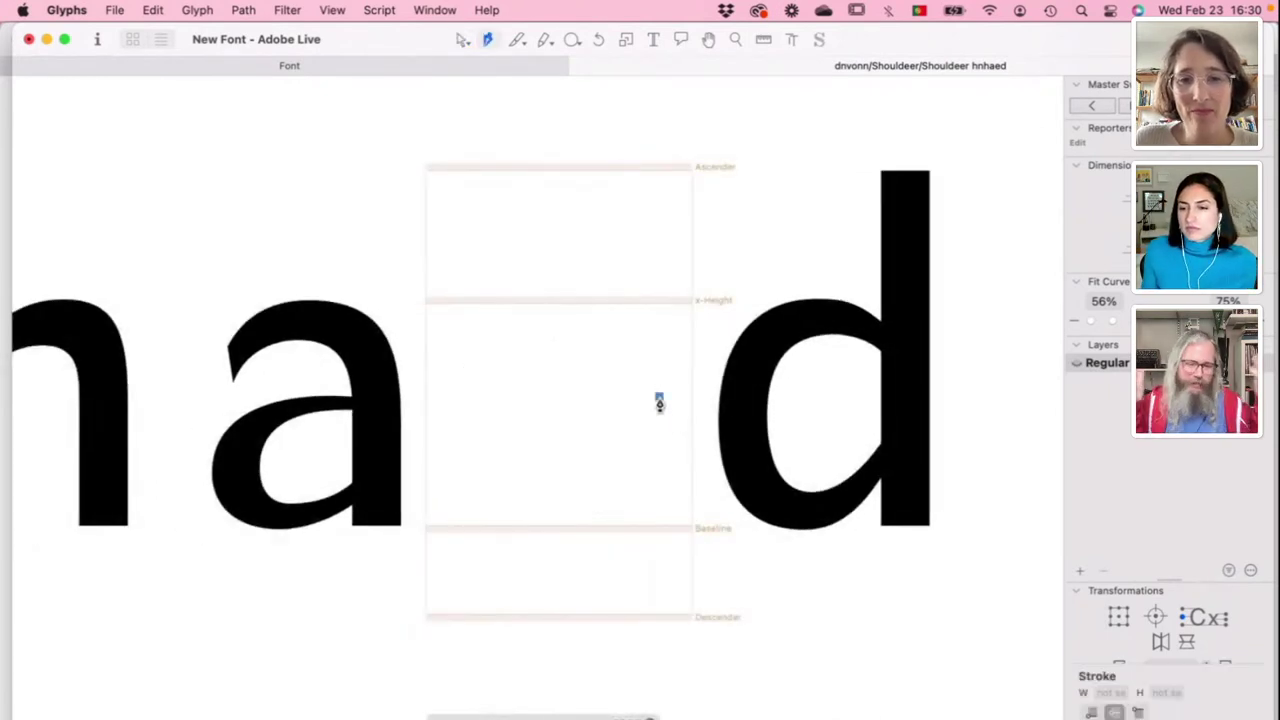
drag(558, 299, 517, 300)
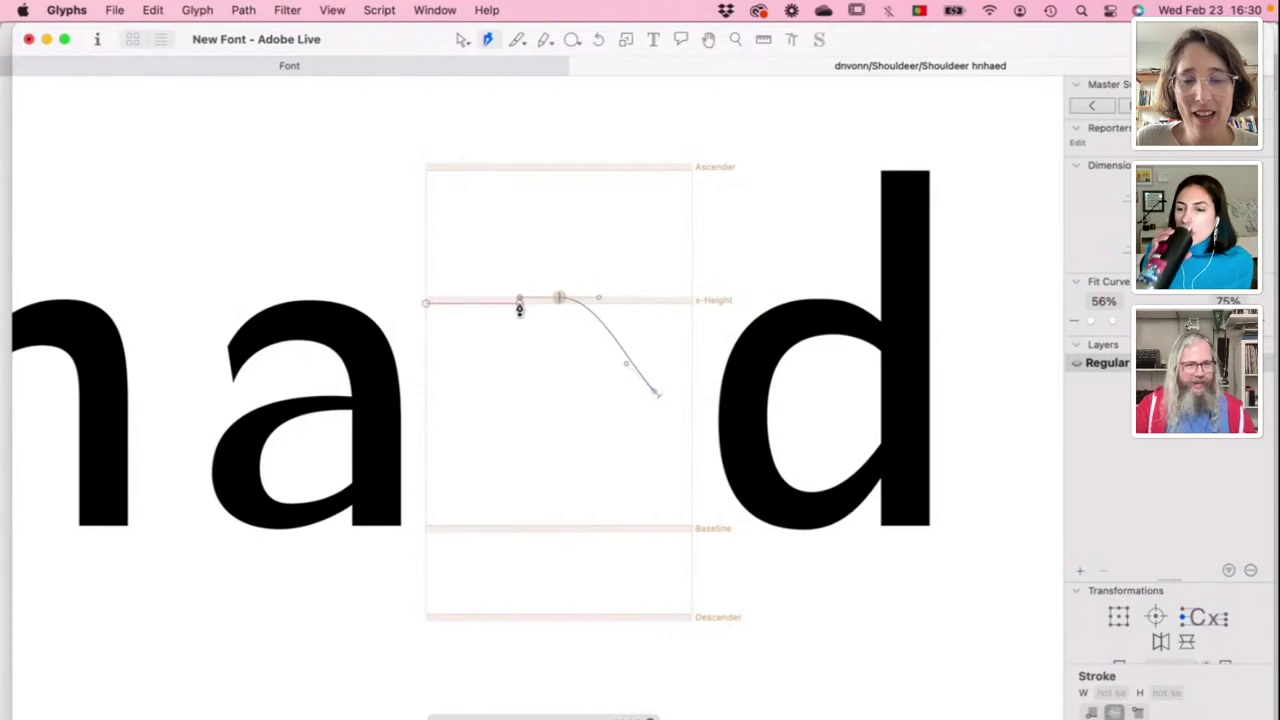
drag(470, 406, 474, 512)
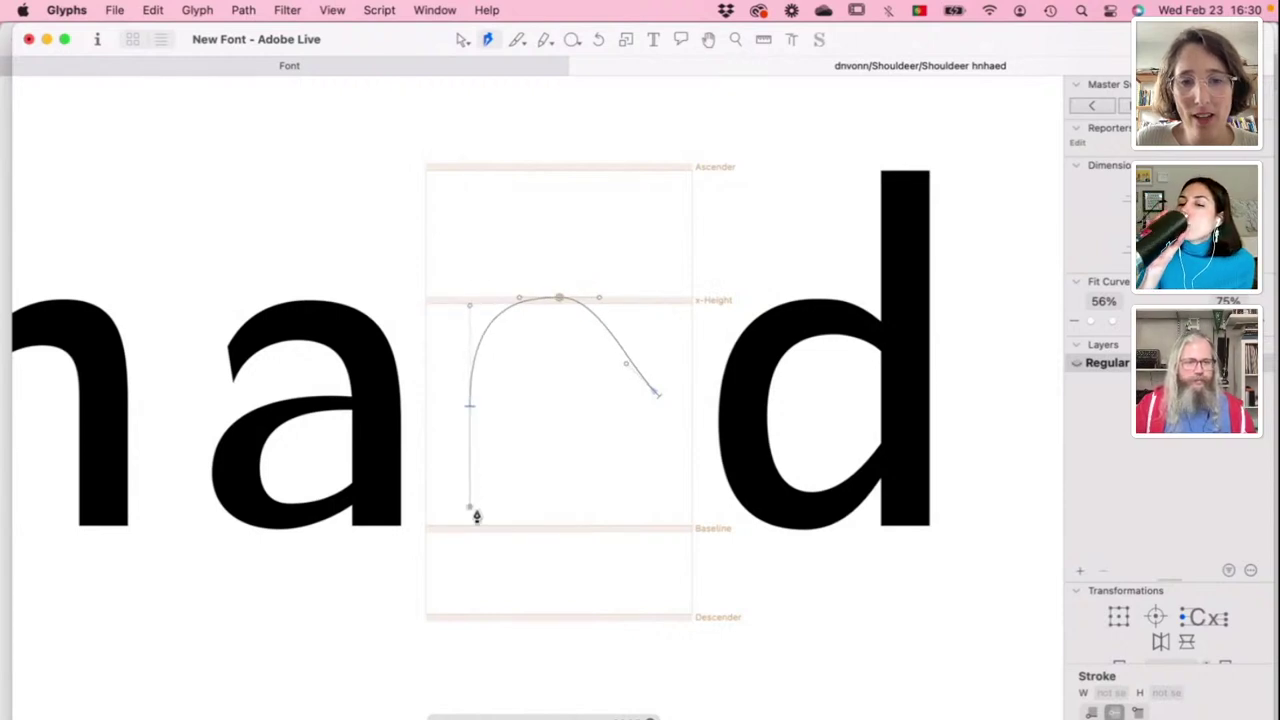
click(559, 530)
drag(560, 537, 606, 537)
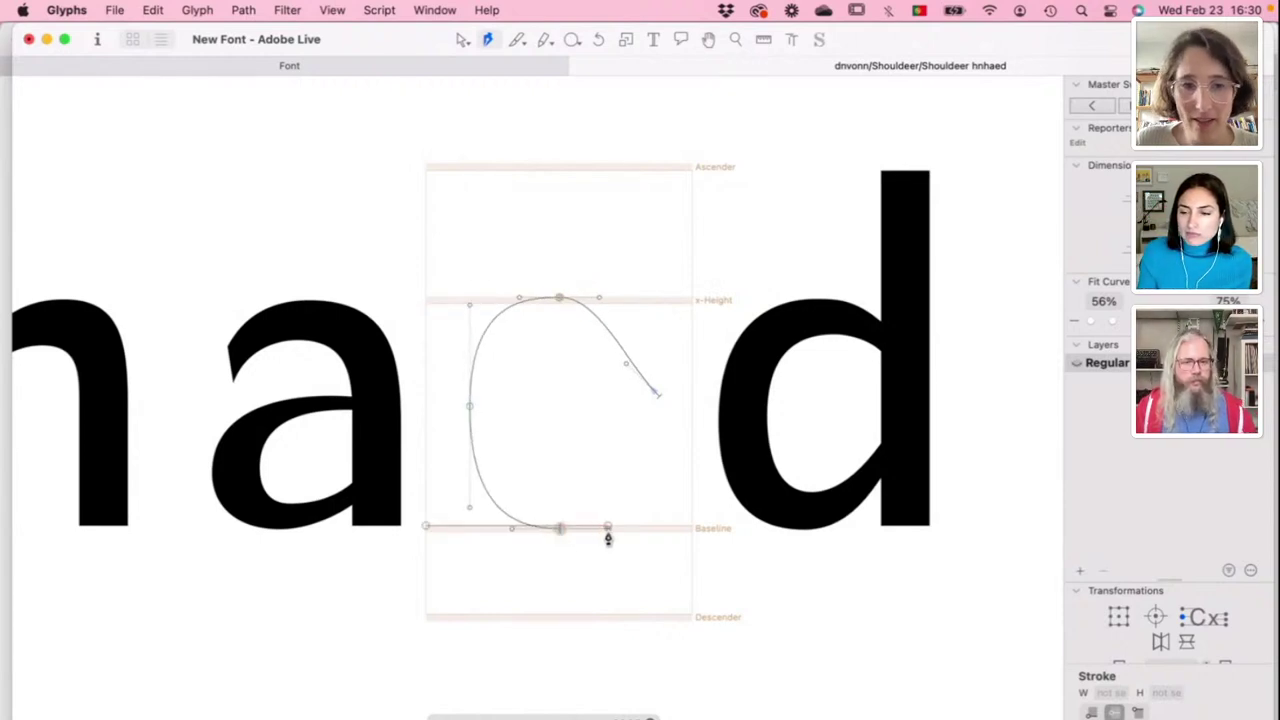
click(633, 483)
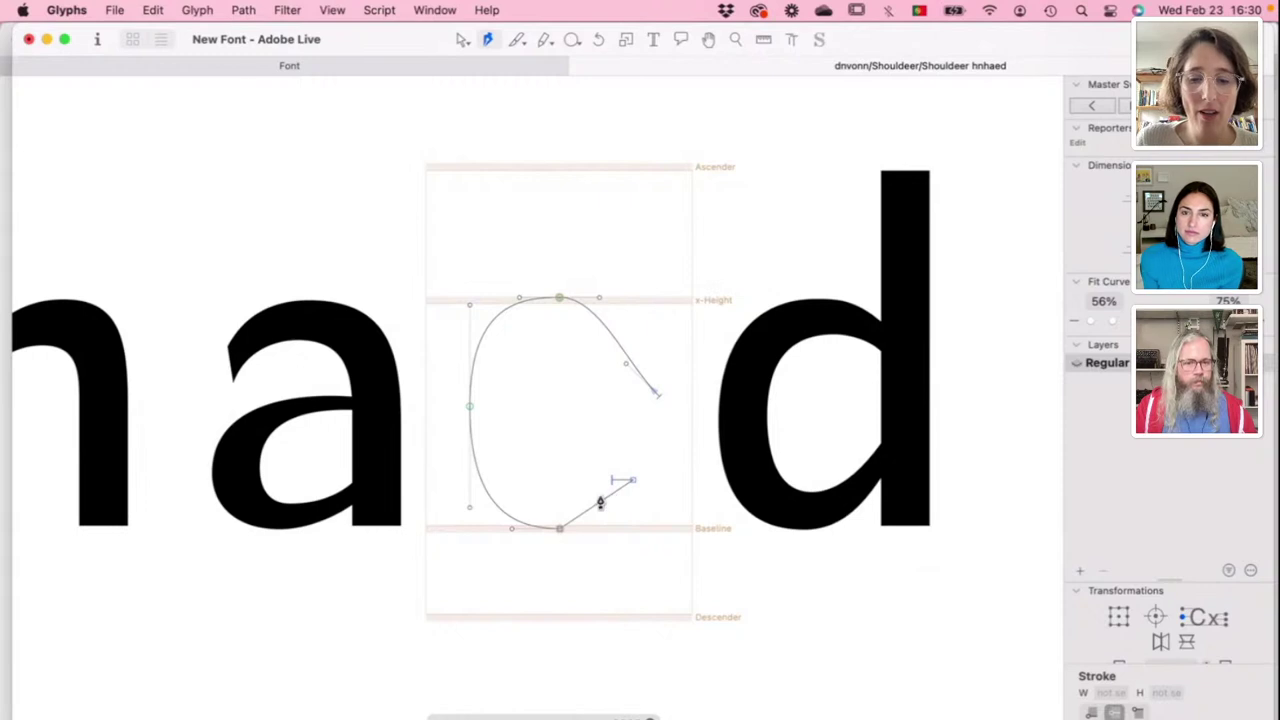
Step: Flatten the lower curve onto the baseline, reshape the upper-right curve, and delete the straight right segment
key(v)
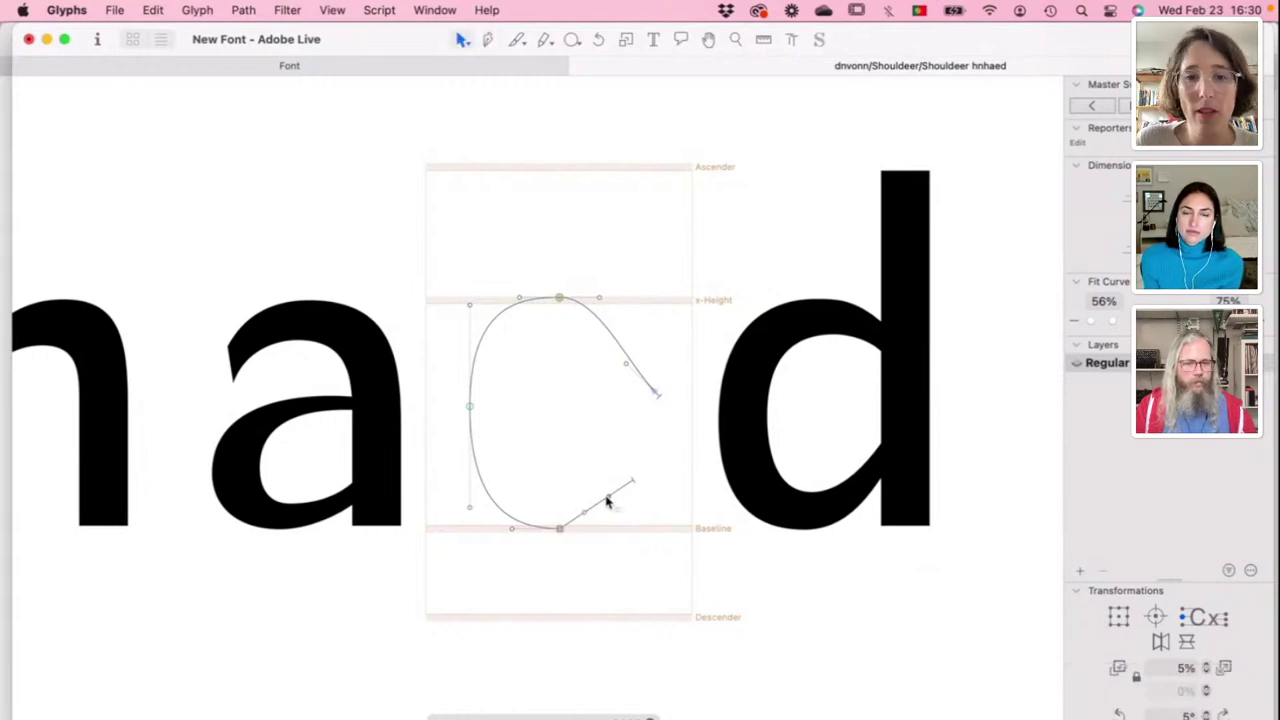
click(607, 502)
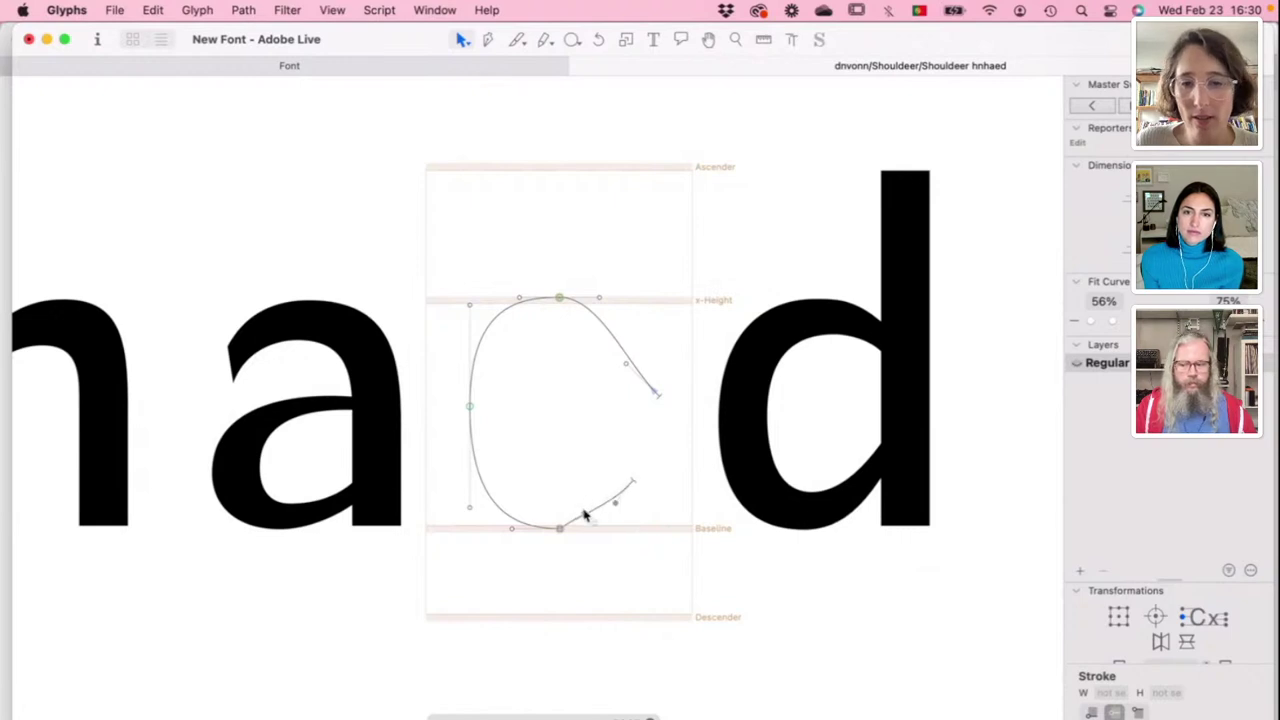
drag(585, 514, 593, 528)
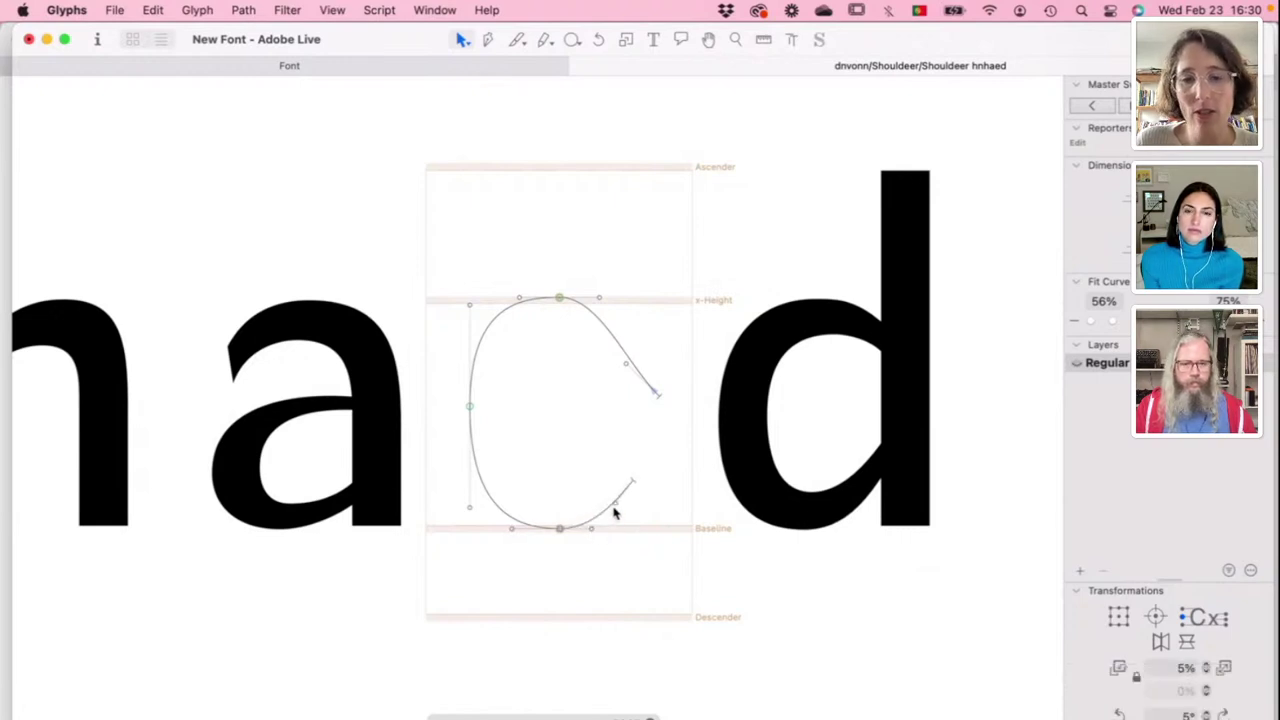
click(616, 510)
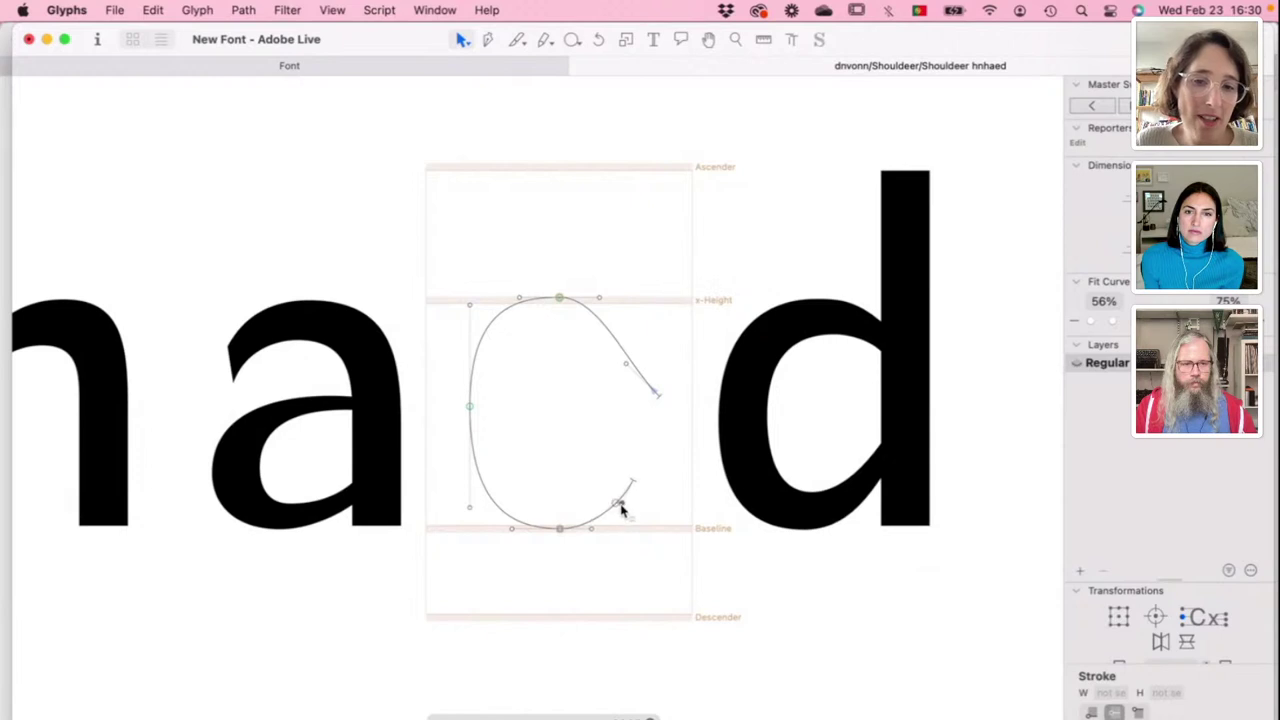
click(588, 436)
drag(634, 371, 648, 343)
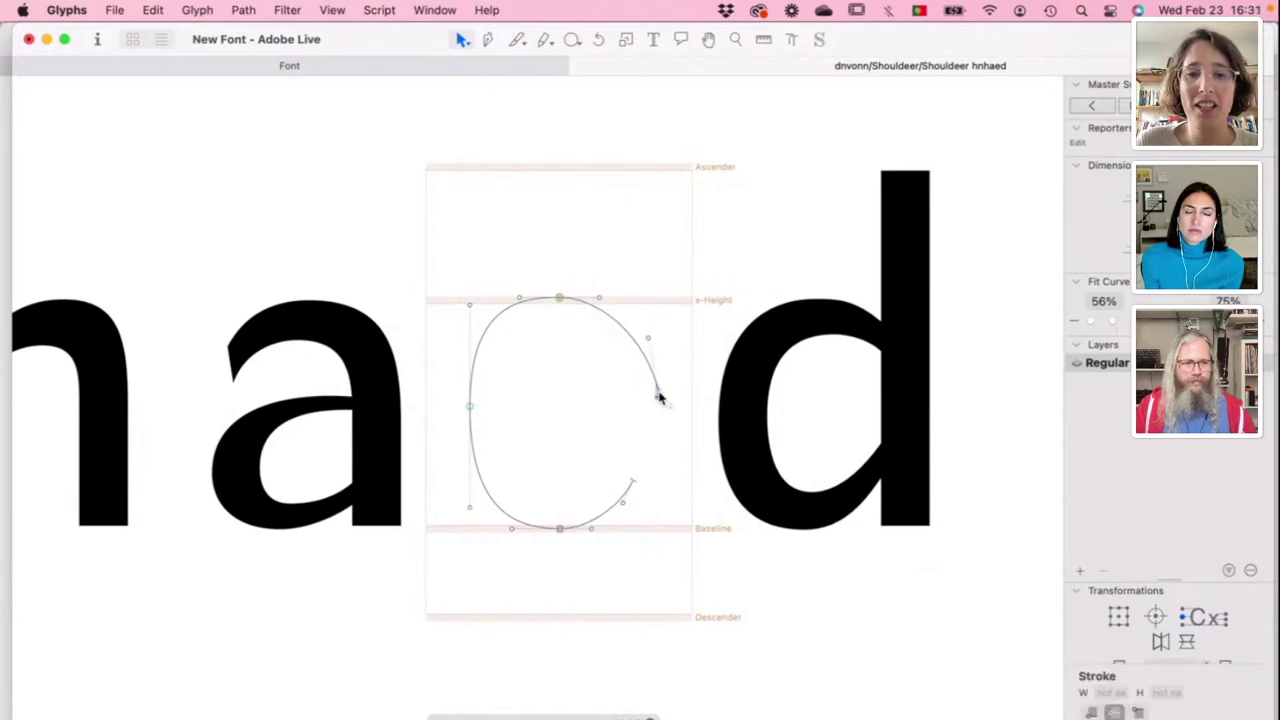
drag(659, 395, 636, 370)
key(Delete)
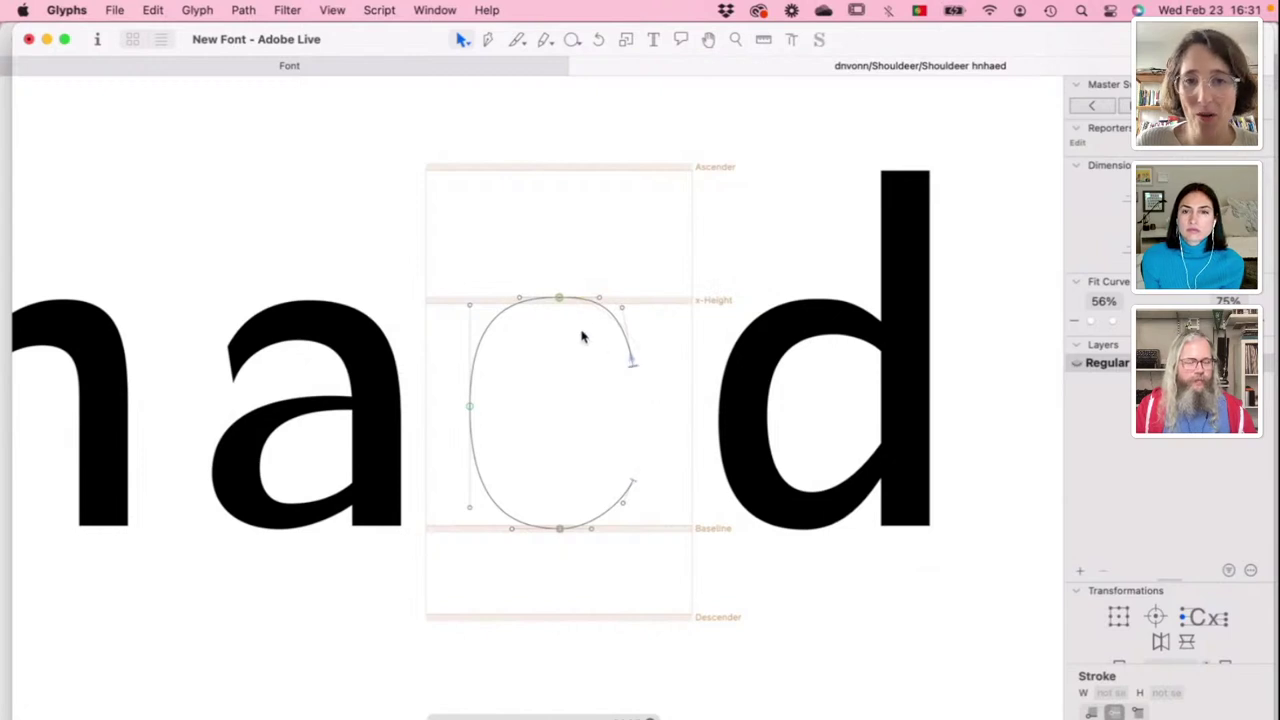
click(640, 318)
click(625, 322)
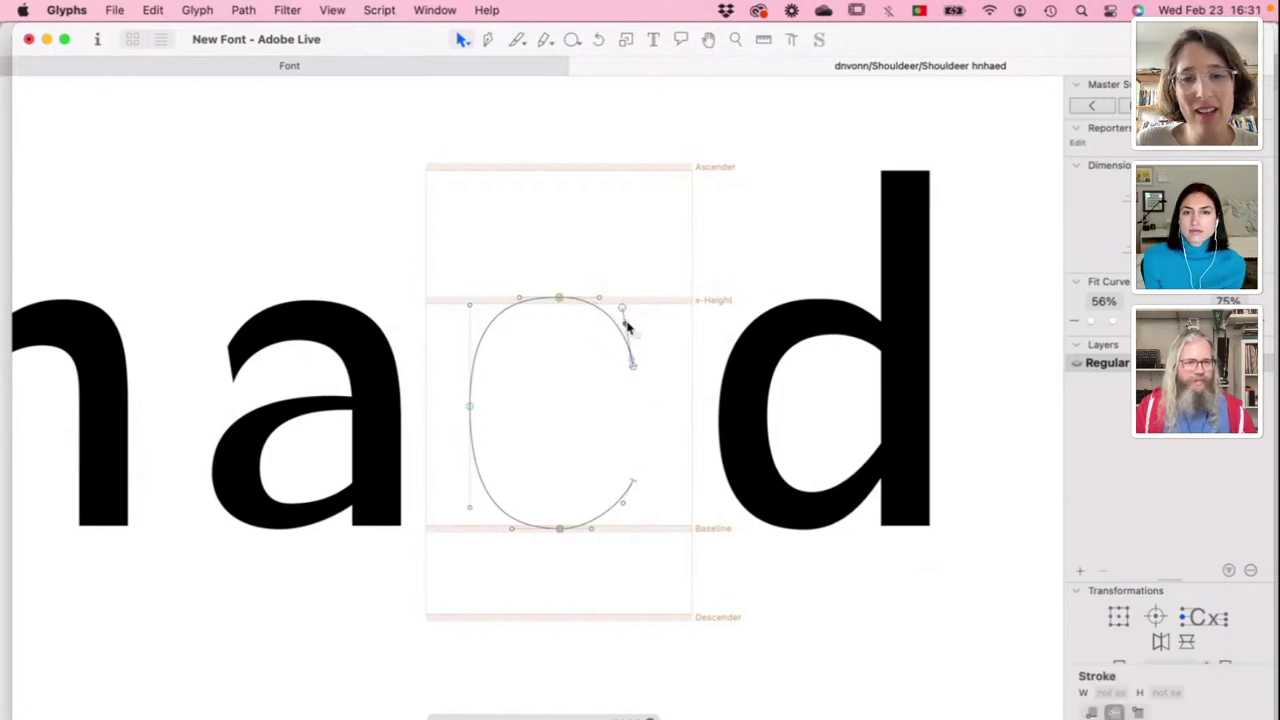
Step: Continue the path from its upper-right end to draw the e's inner contour
key(p)
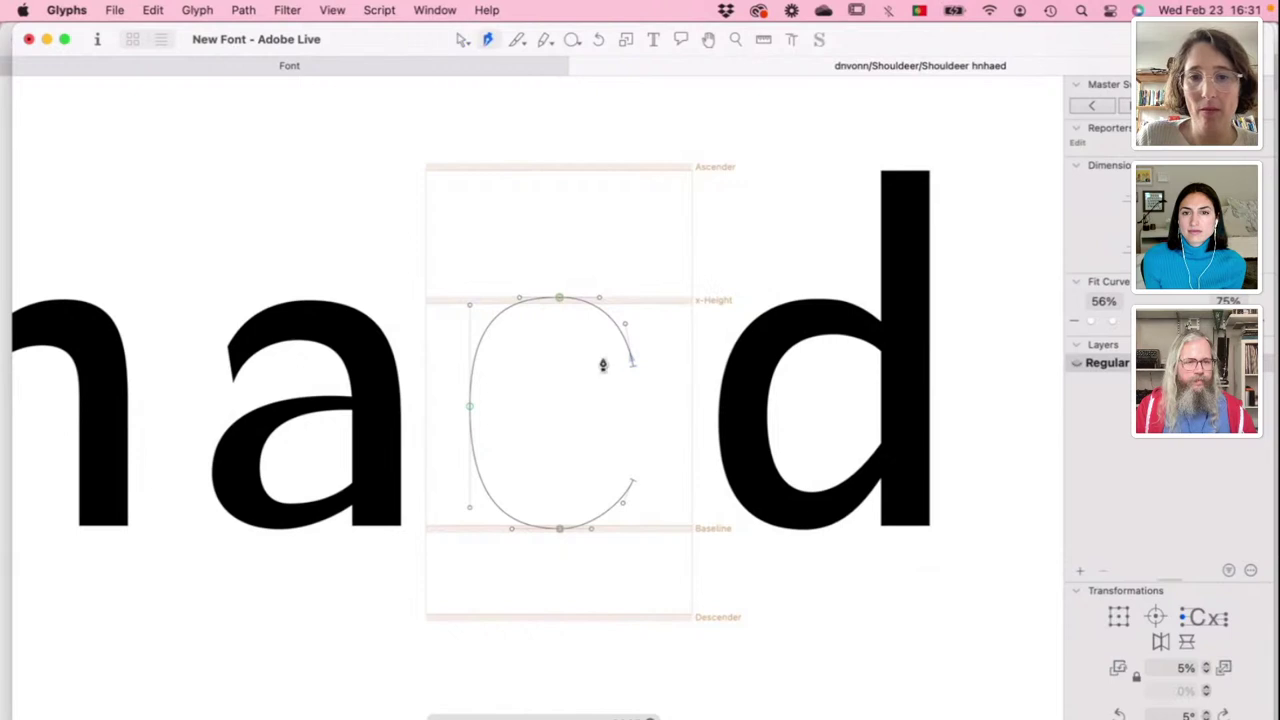
click(621, 366)
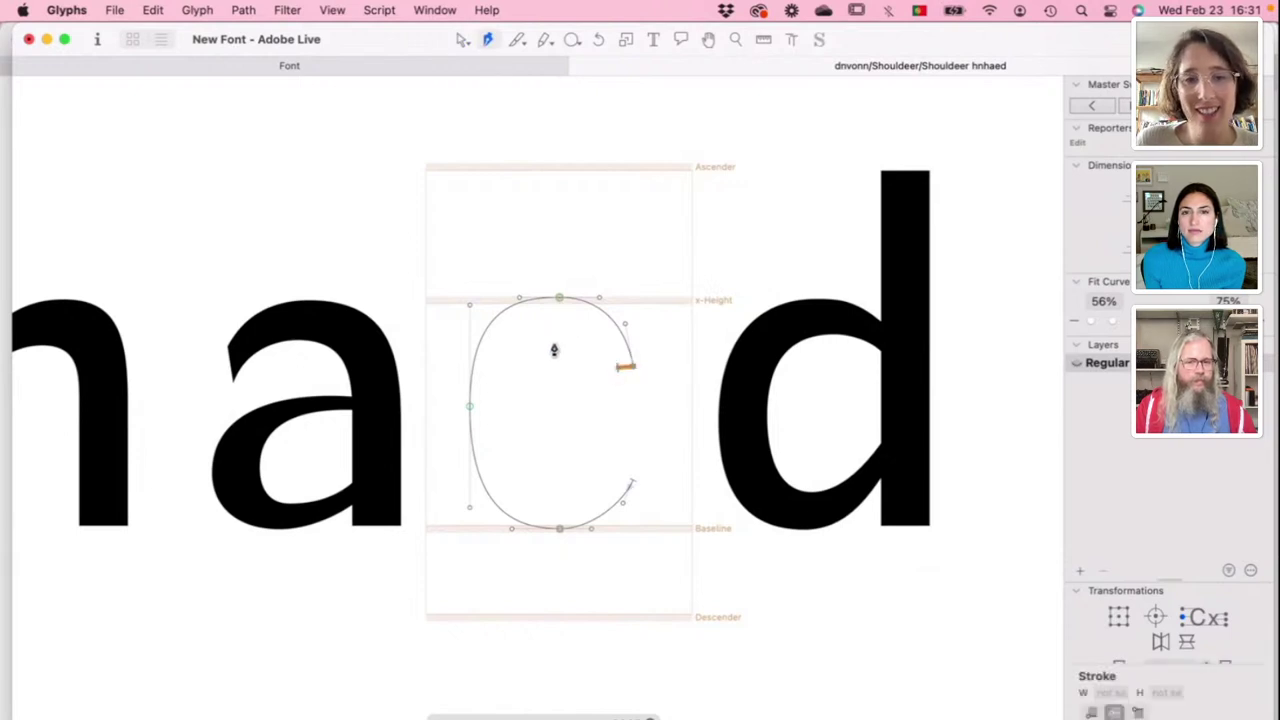
drag(557, 324, 513, 333)
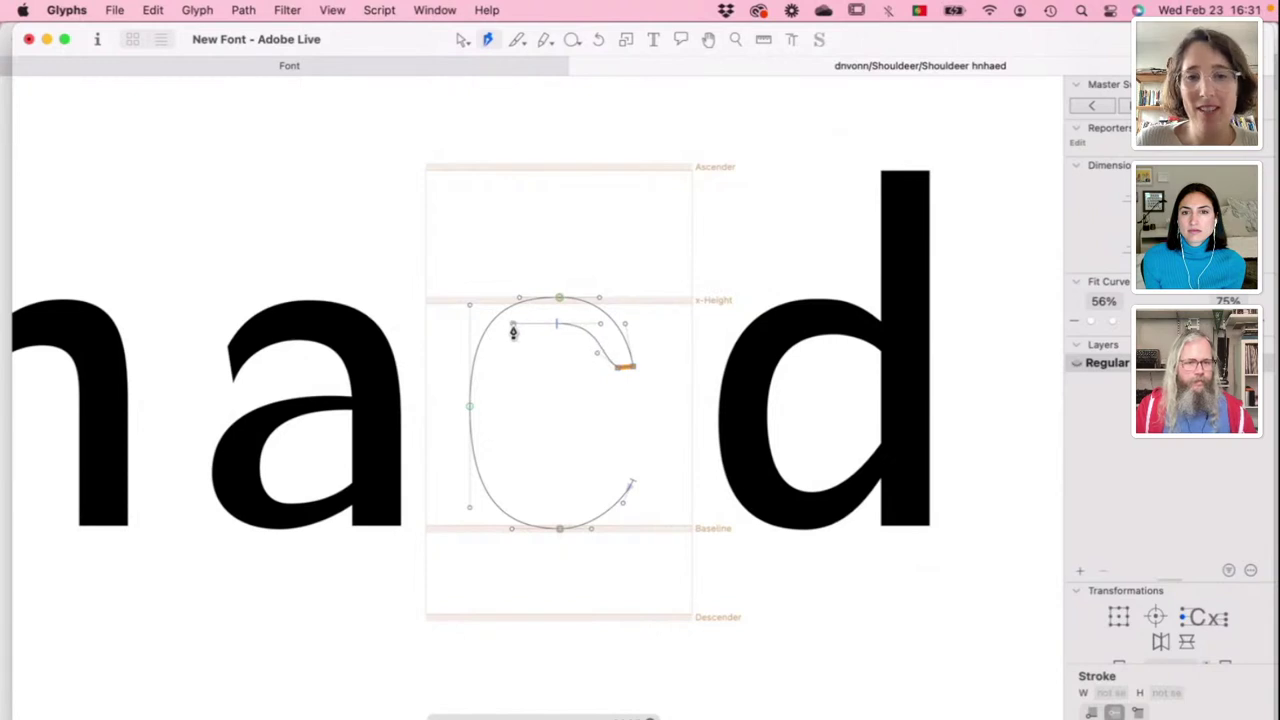
mouse_move(514, 418)
mouse_down()
mouse_move(519, 458)
mouse_move(514, 418)
mouse_up()
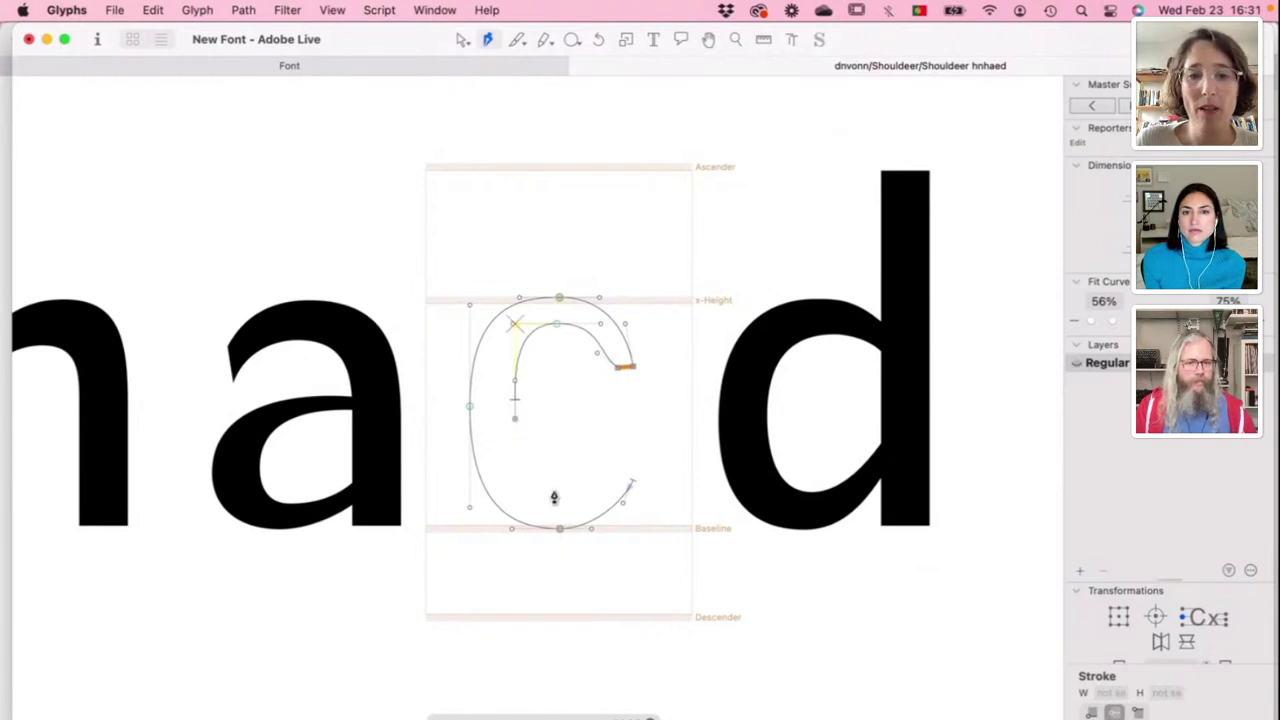
drag(556, 500, 634, 487)
Step: Refine the inner nodes and top-right handle of the c shape, then delete its upper terminal point
key(v)
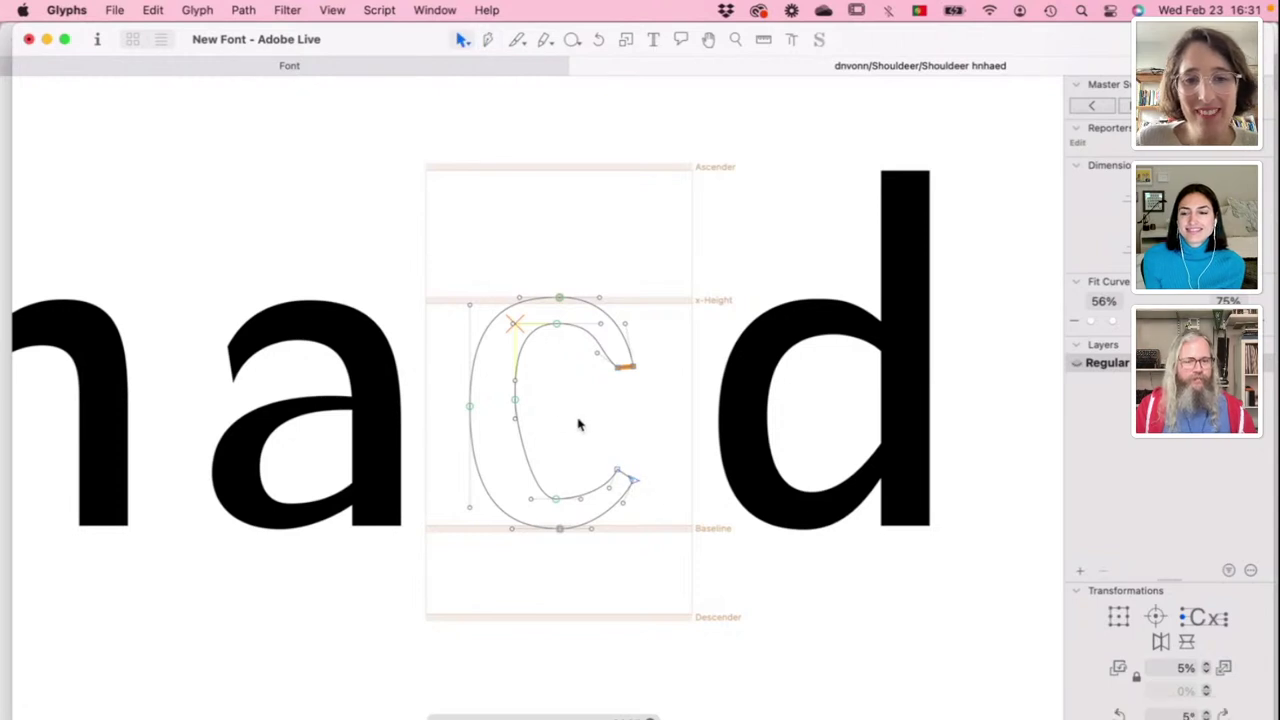
drag(515, 403, 514, 466)
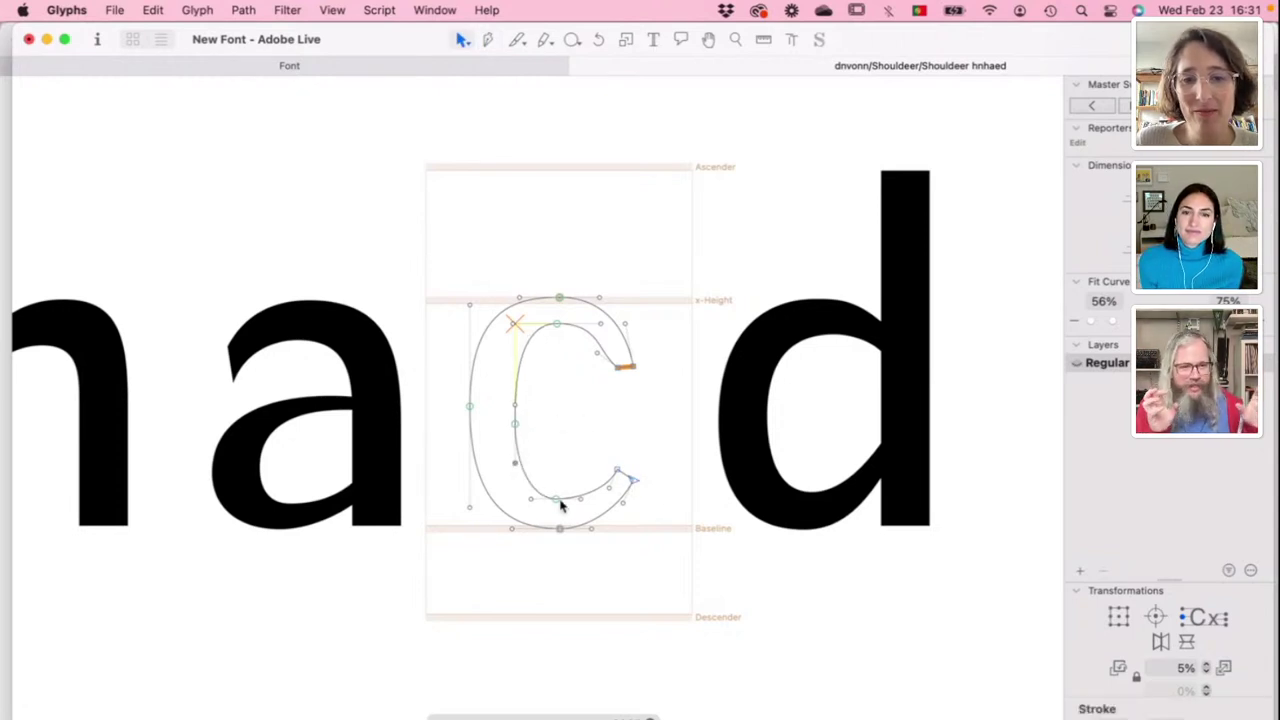
drag(560, 506, 569, 506)
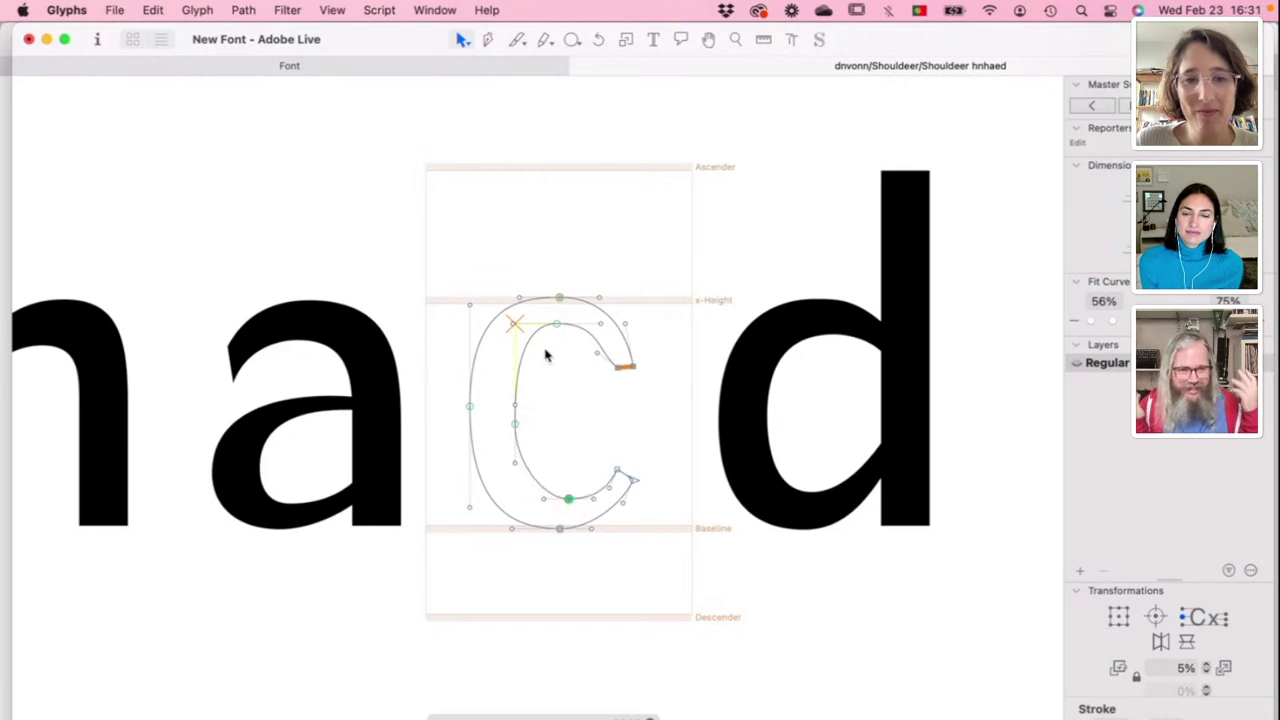
key(space)
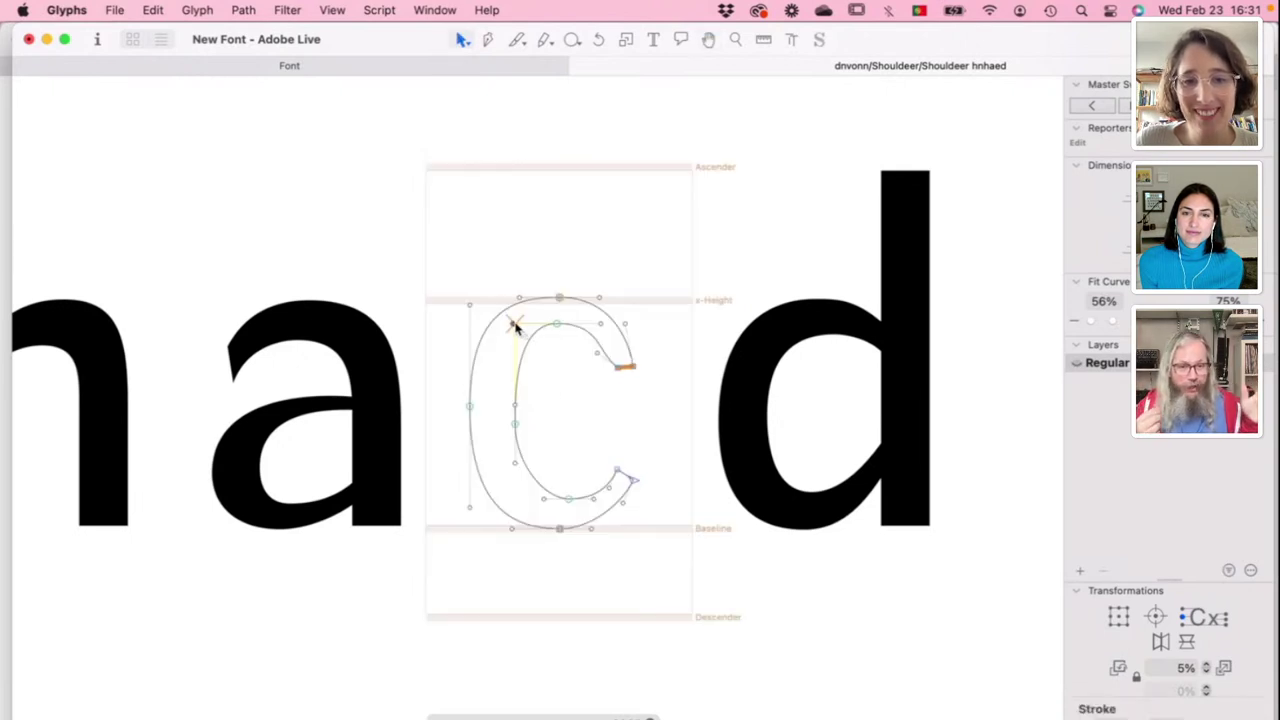
drag(557, 325, 564, 324)
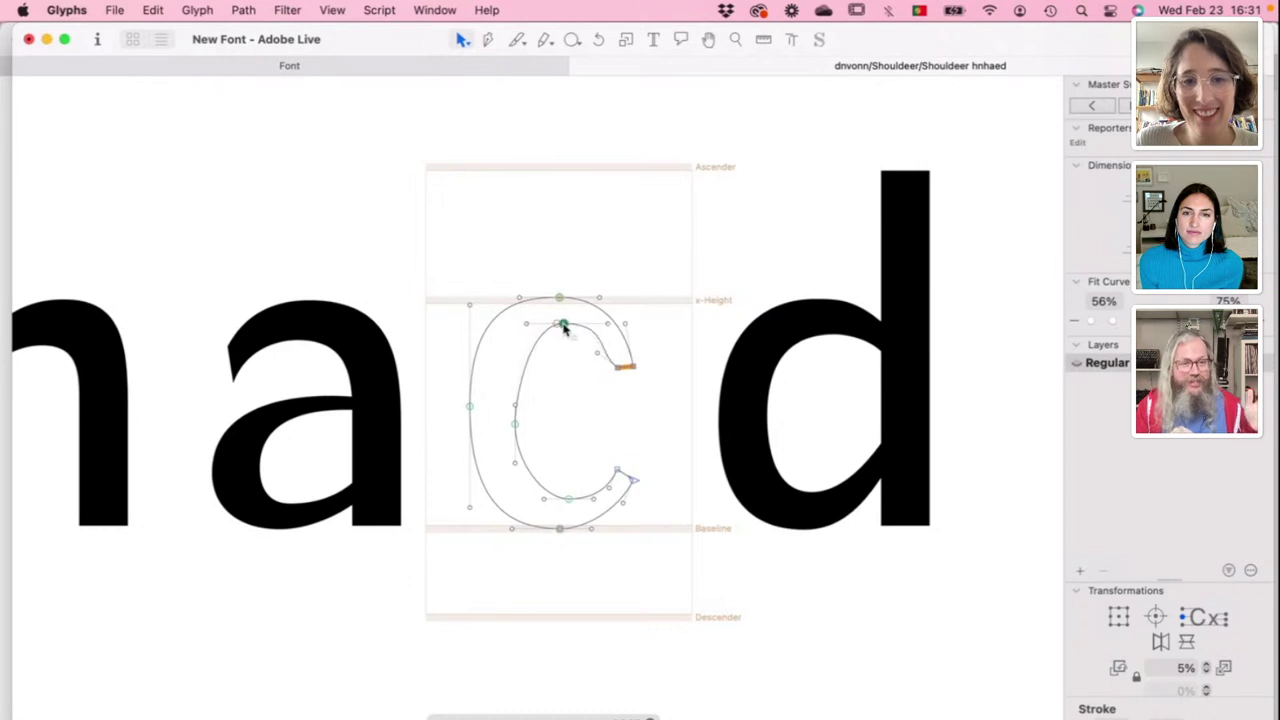
click(607, 328)
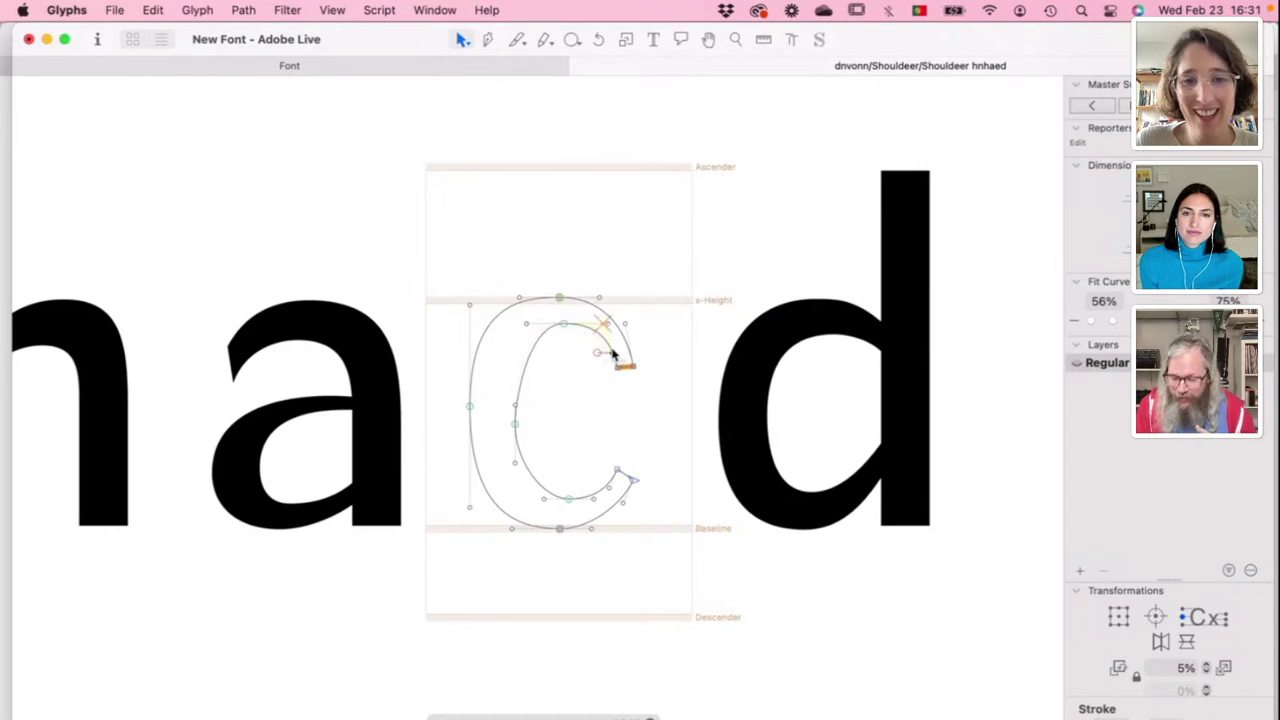
drag(607, 326, 601, 326)
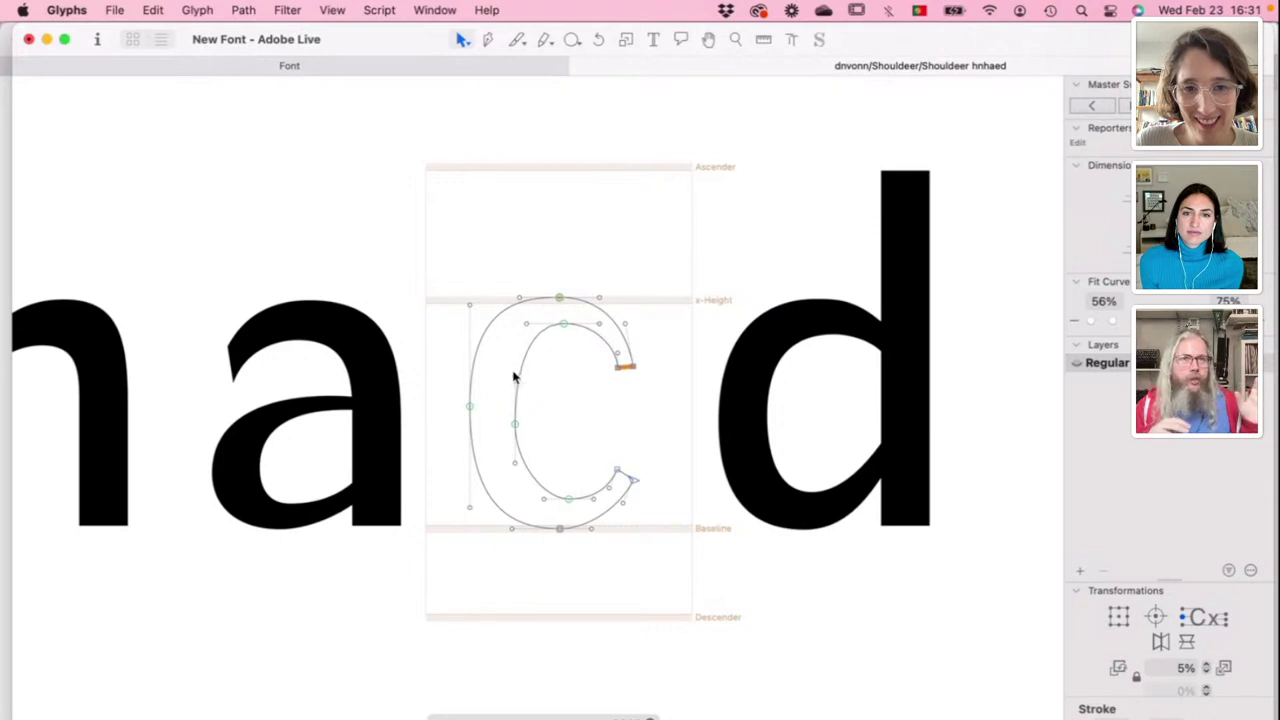
key(space)
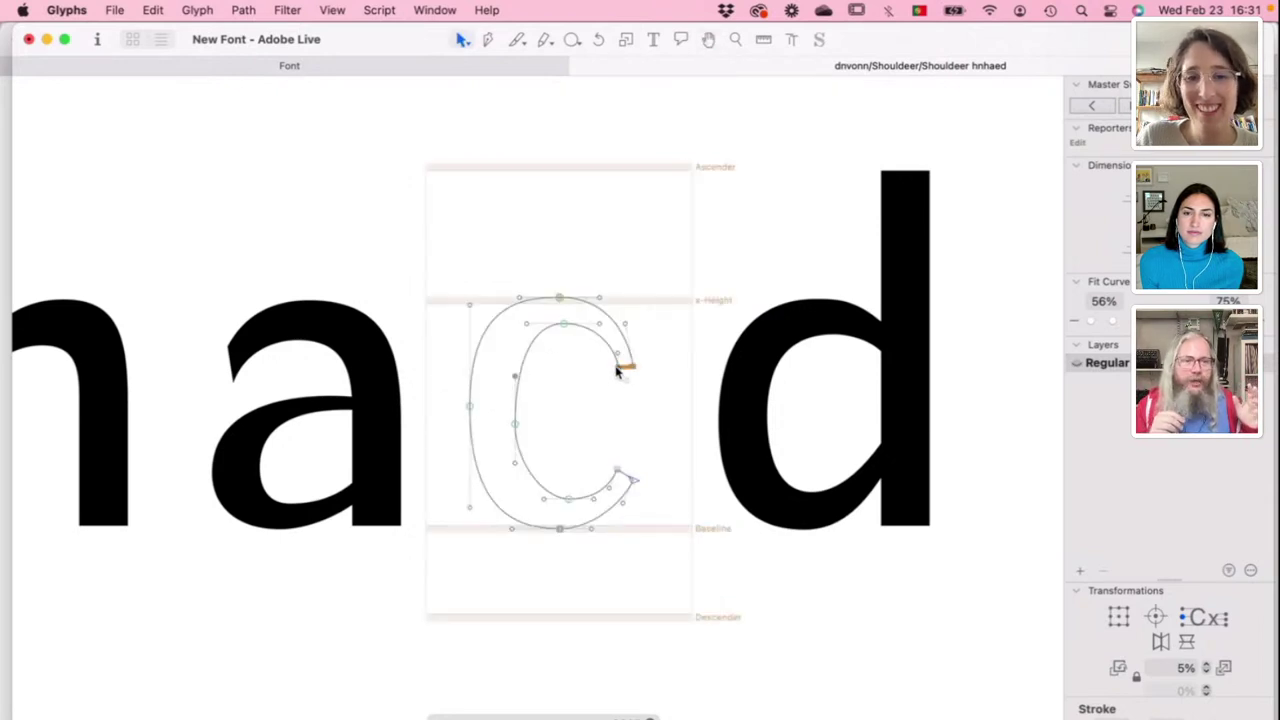
click(630, 366)
key(BackSpace)
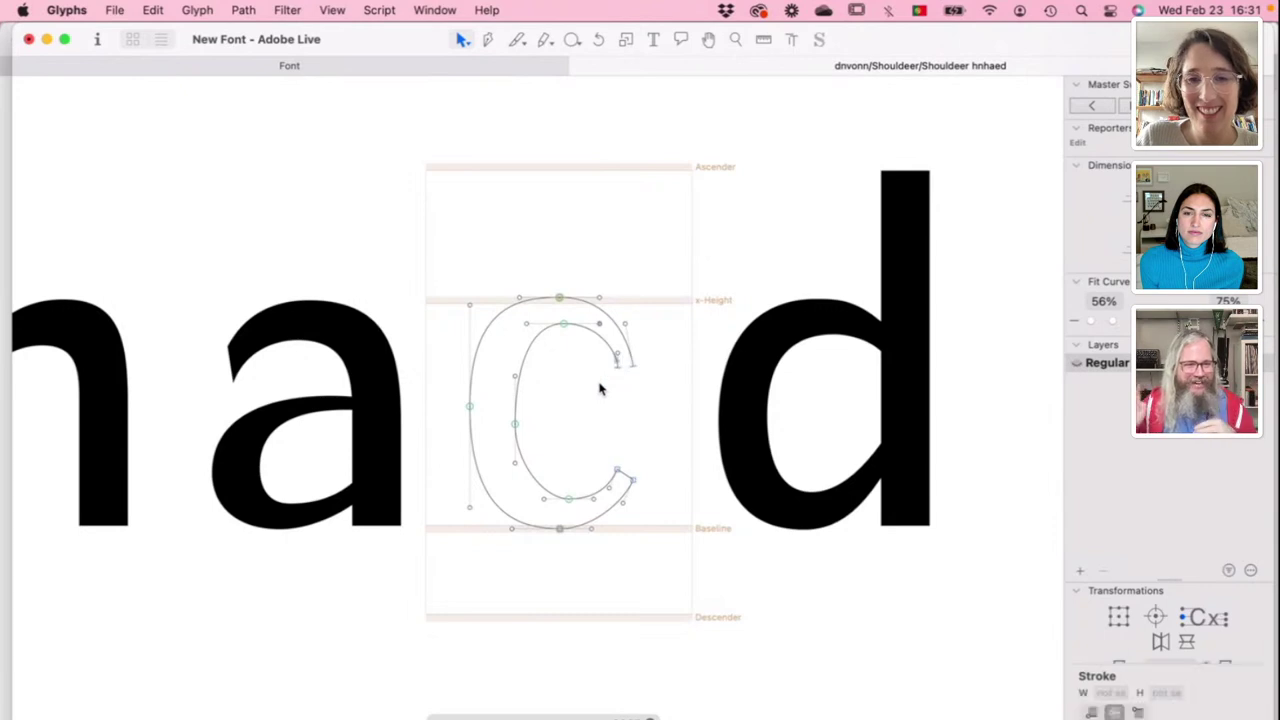
Step: Draw a diagonal crossbar from the c's inner left joined to its open end
key(p)
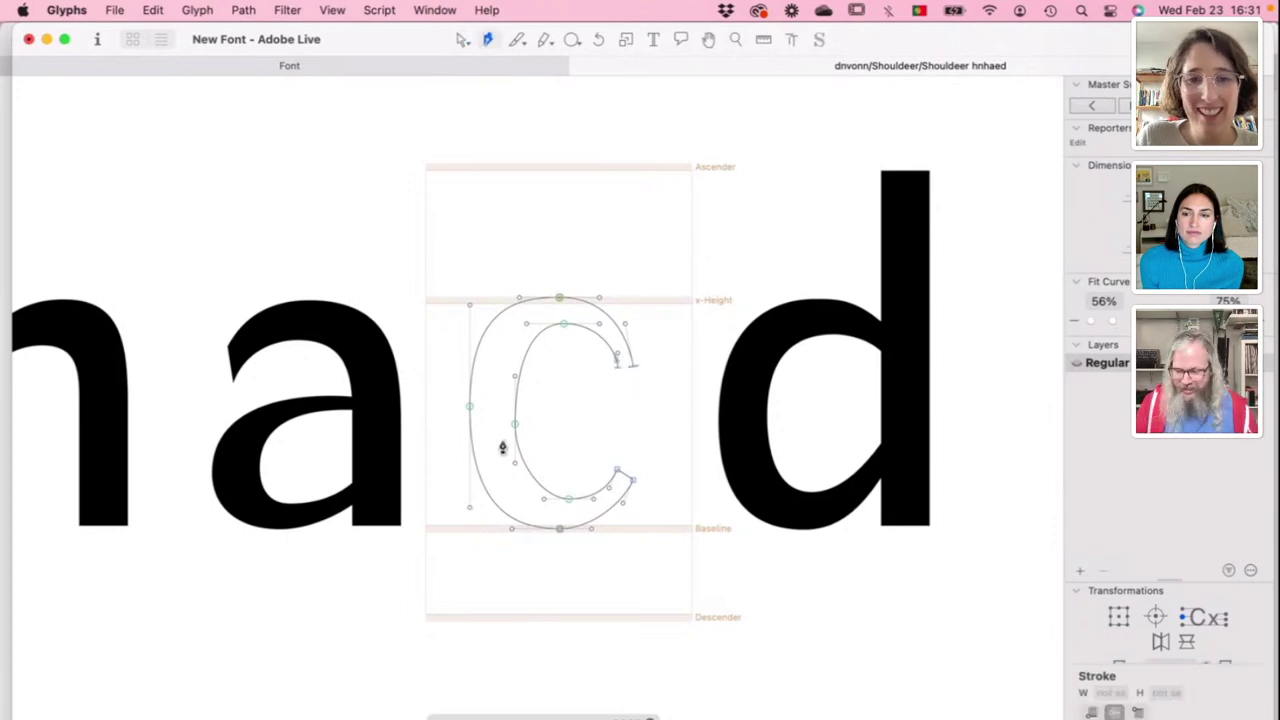
click(497, 432)
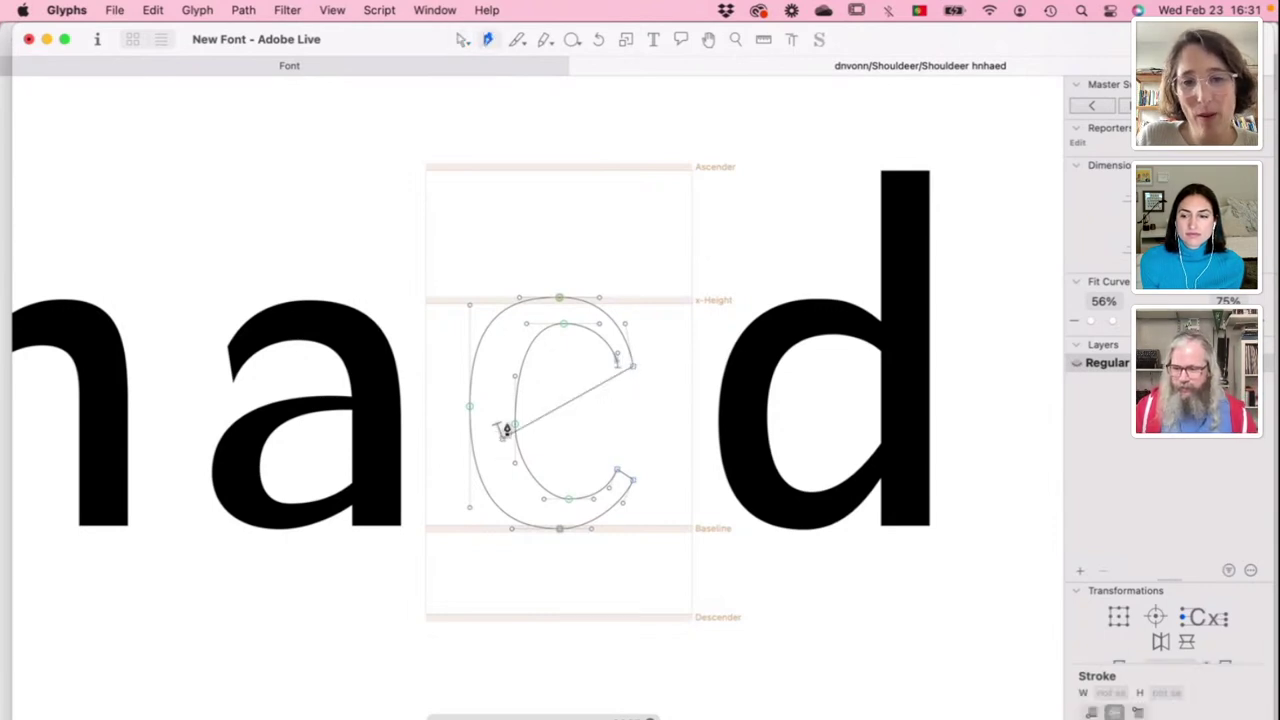
click(619, 372)
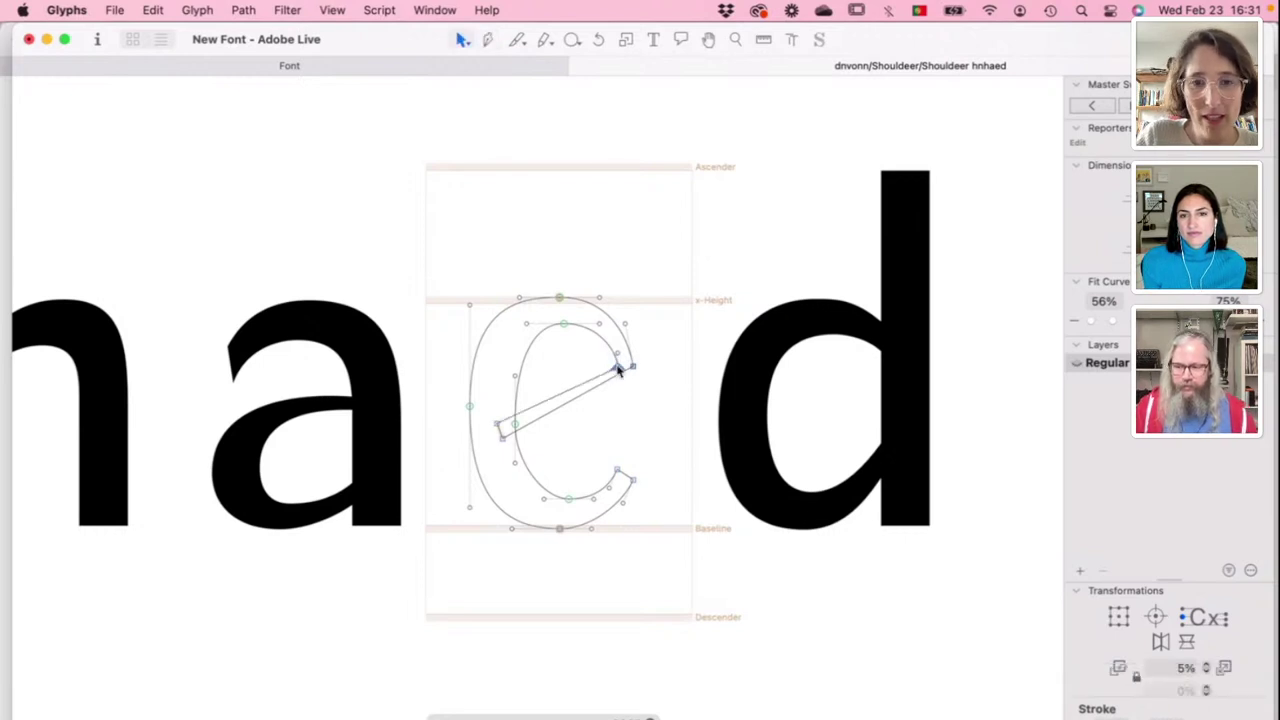
key(v)
Step: Raise the left node's lower handle to smooth the e's lower-left curve, checking it filled
key(space)
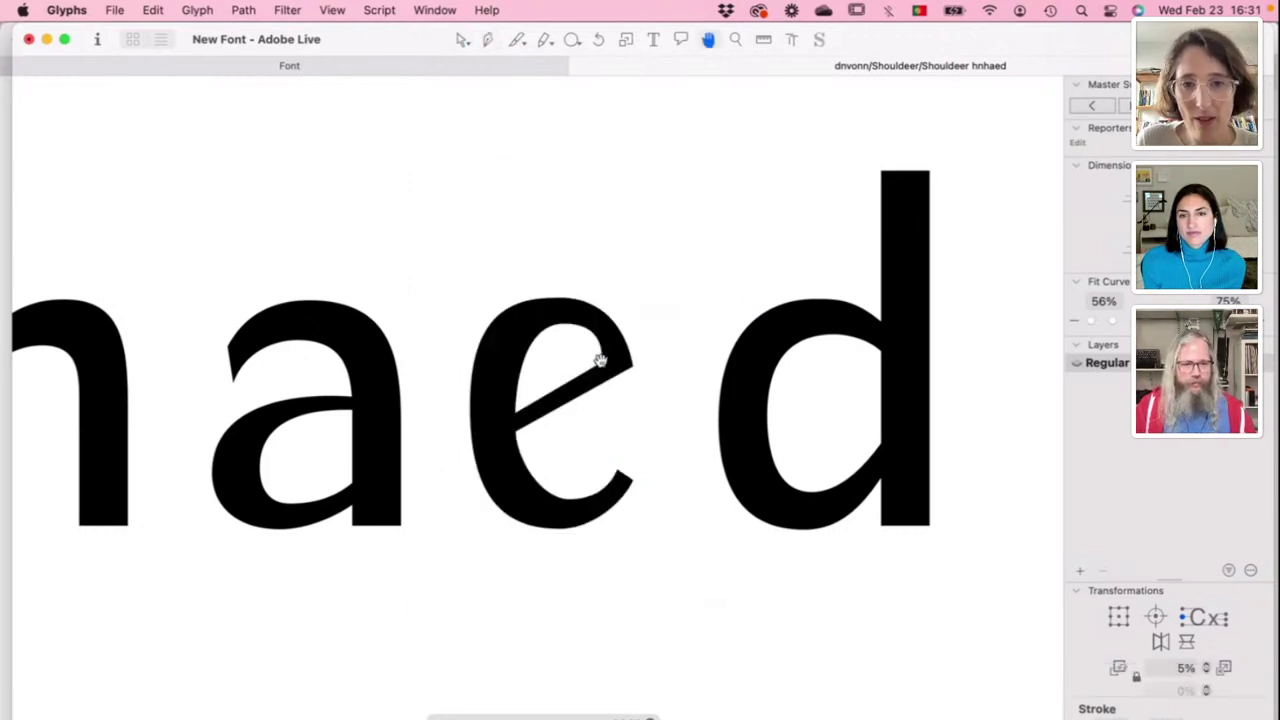
key(space)
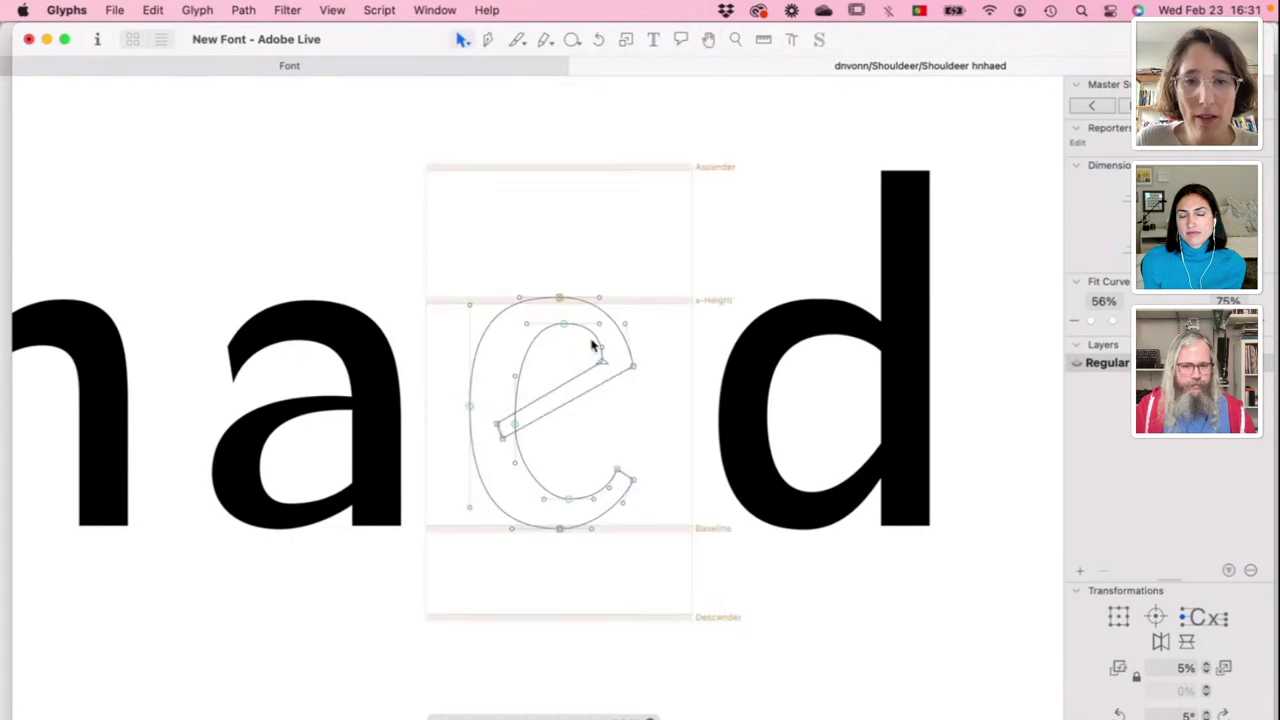
key(space)
drag(595, 328, 585, 310)
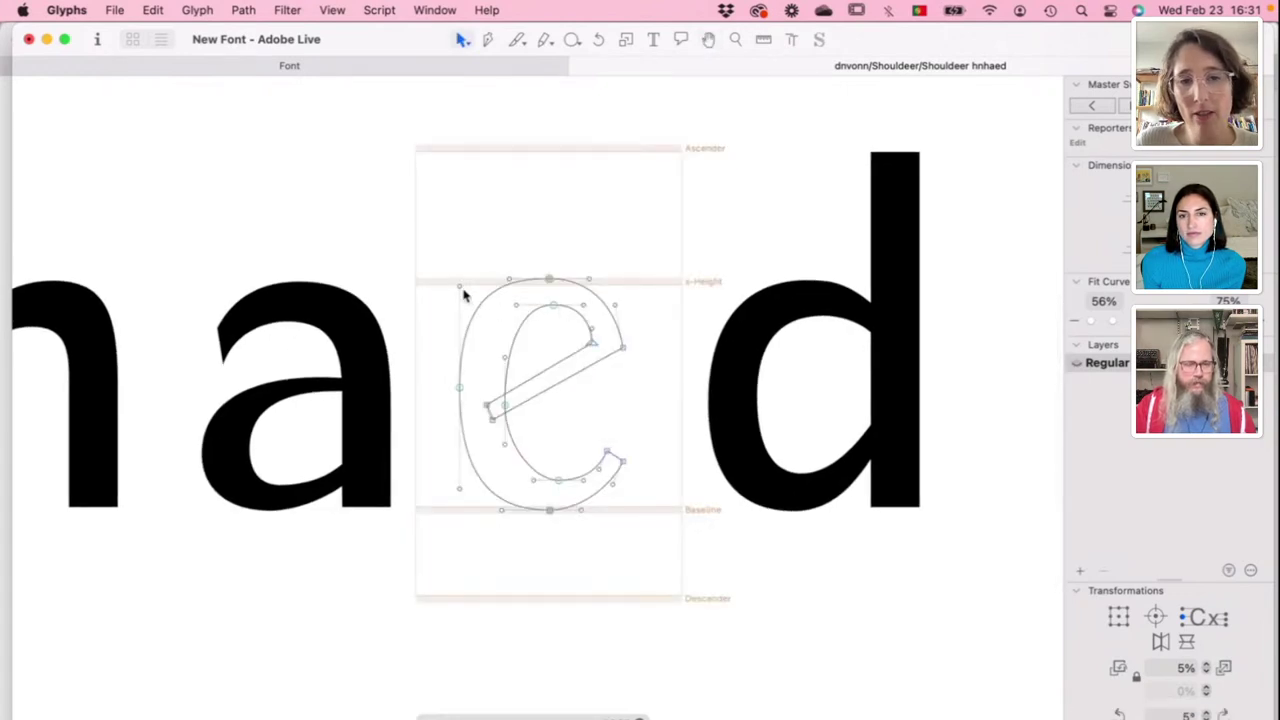
key(space)
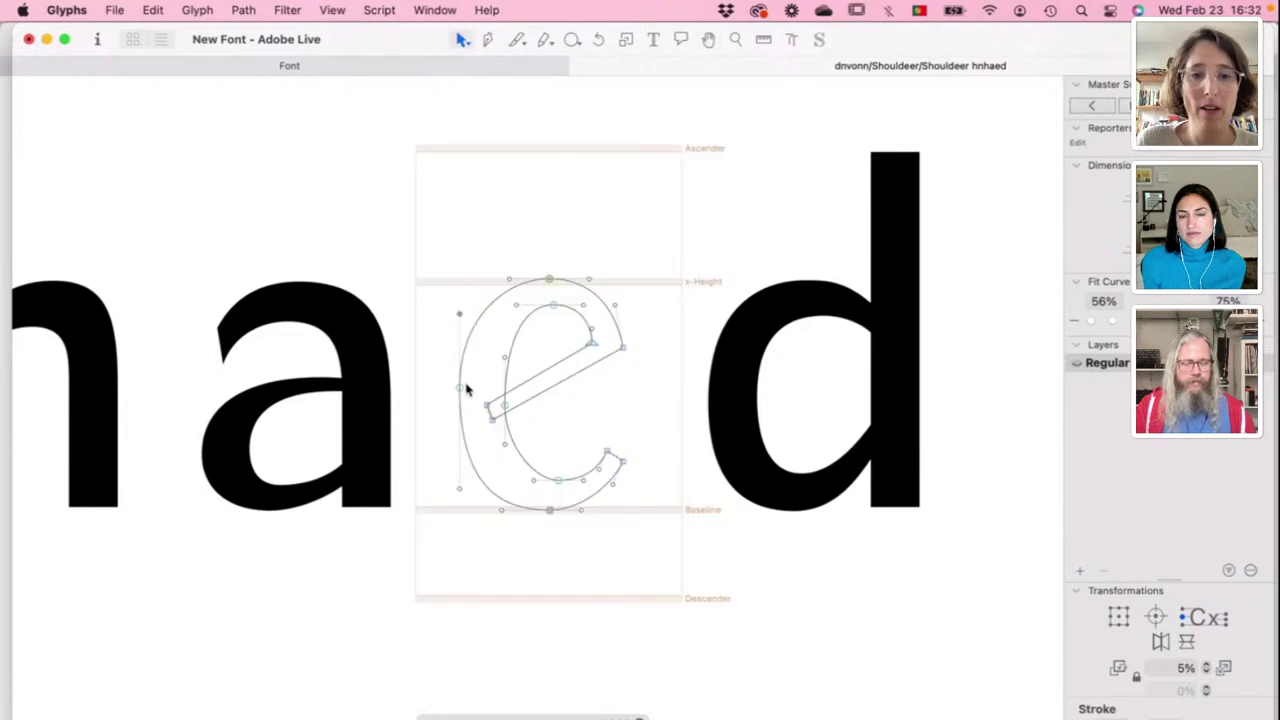
click(459, 407)
key(space)
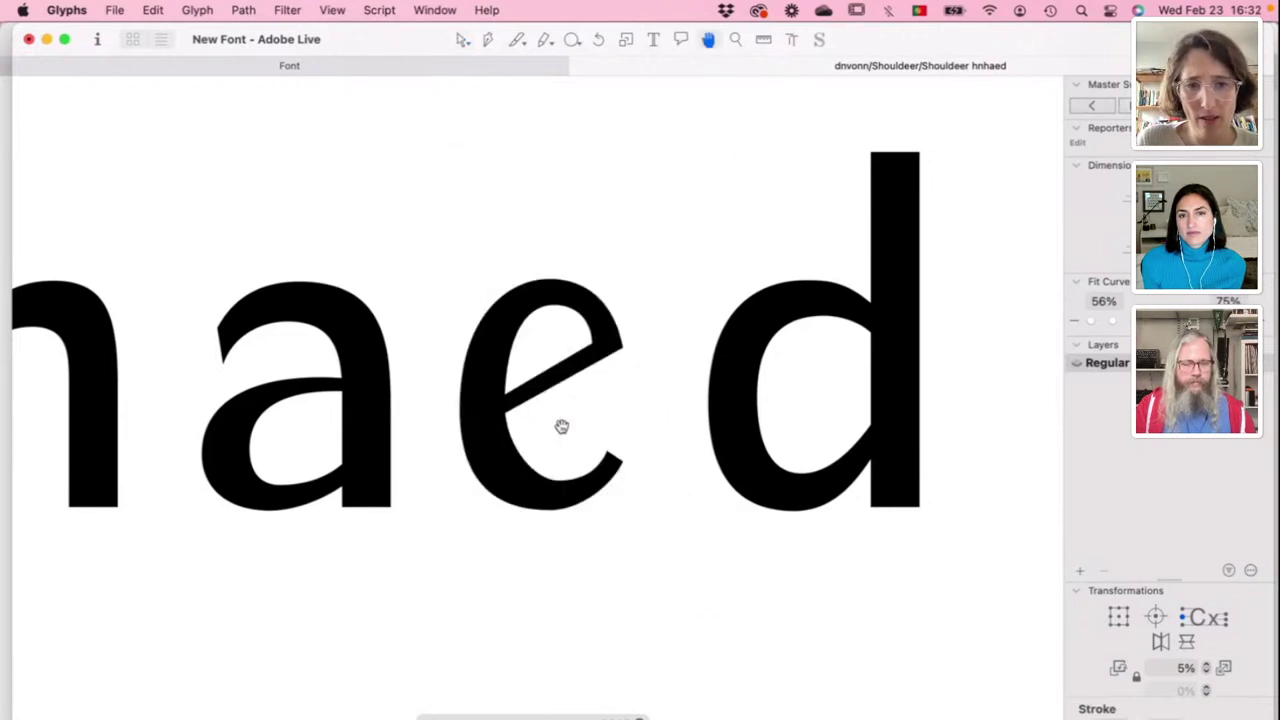
drag(461, 490, 459, 465)
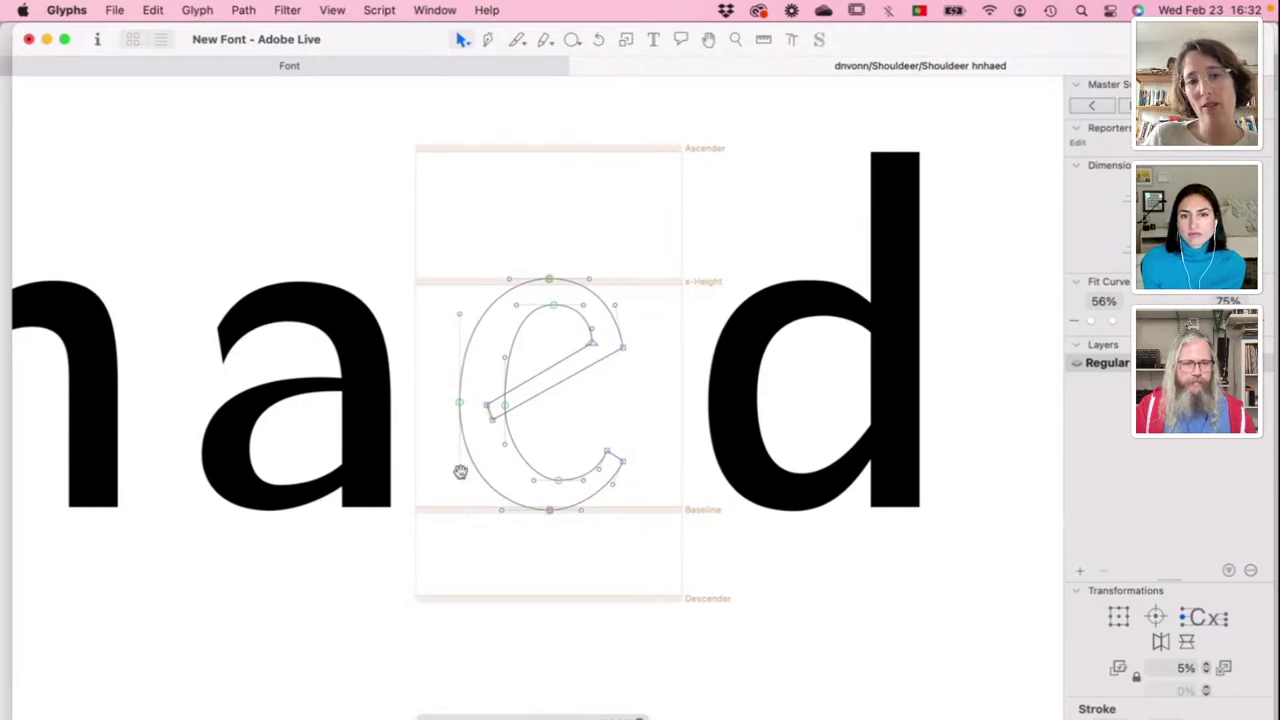
key(space)
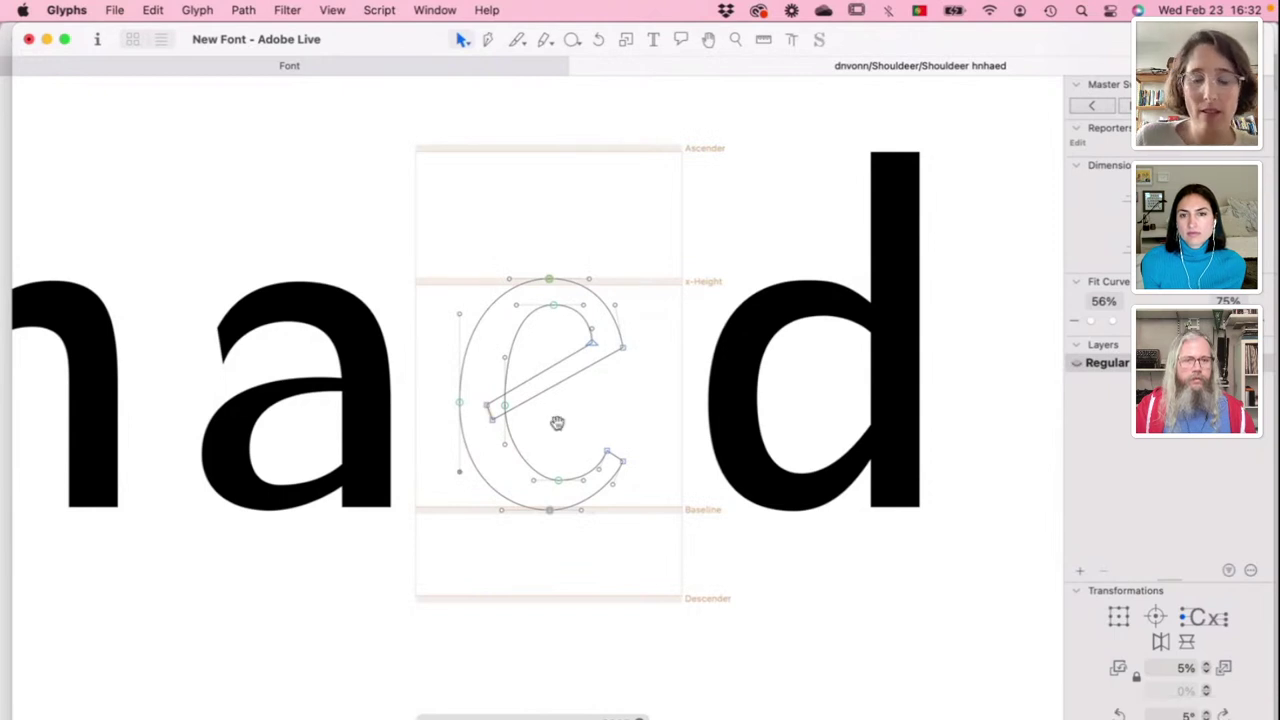
key(space)
Step: Inspect the counter-bottom, outline and inner top points of the e, then clear the selection
click(531, 485)
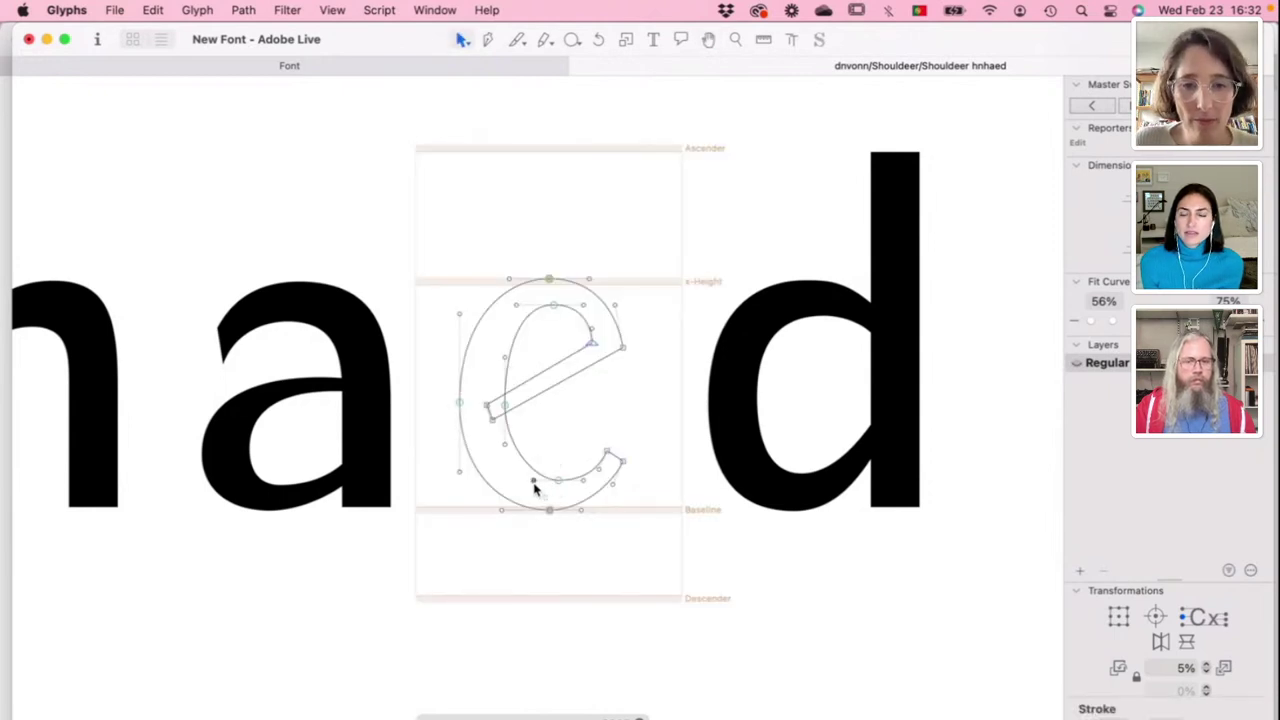
key(space)
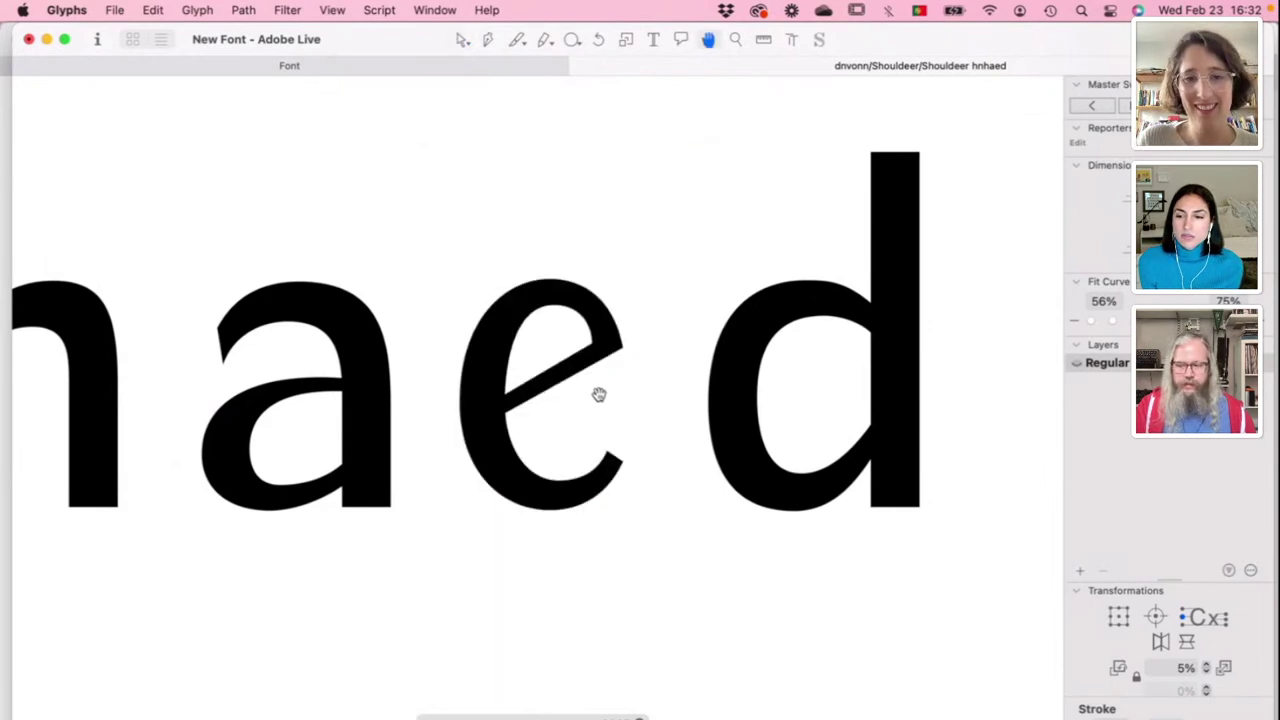
key(space)
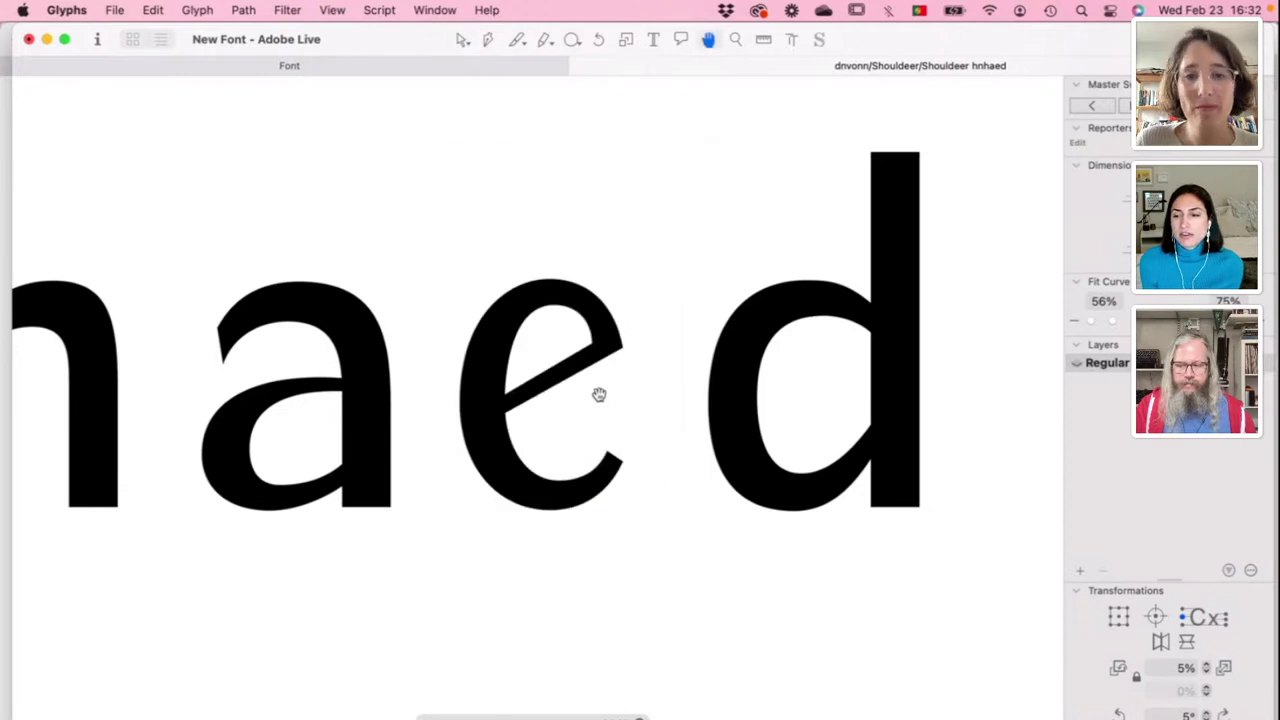
click(583, 347)
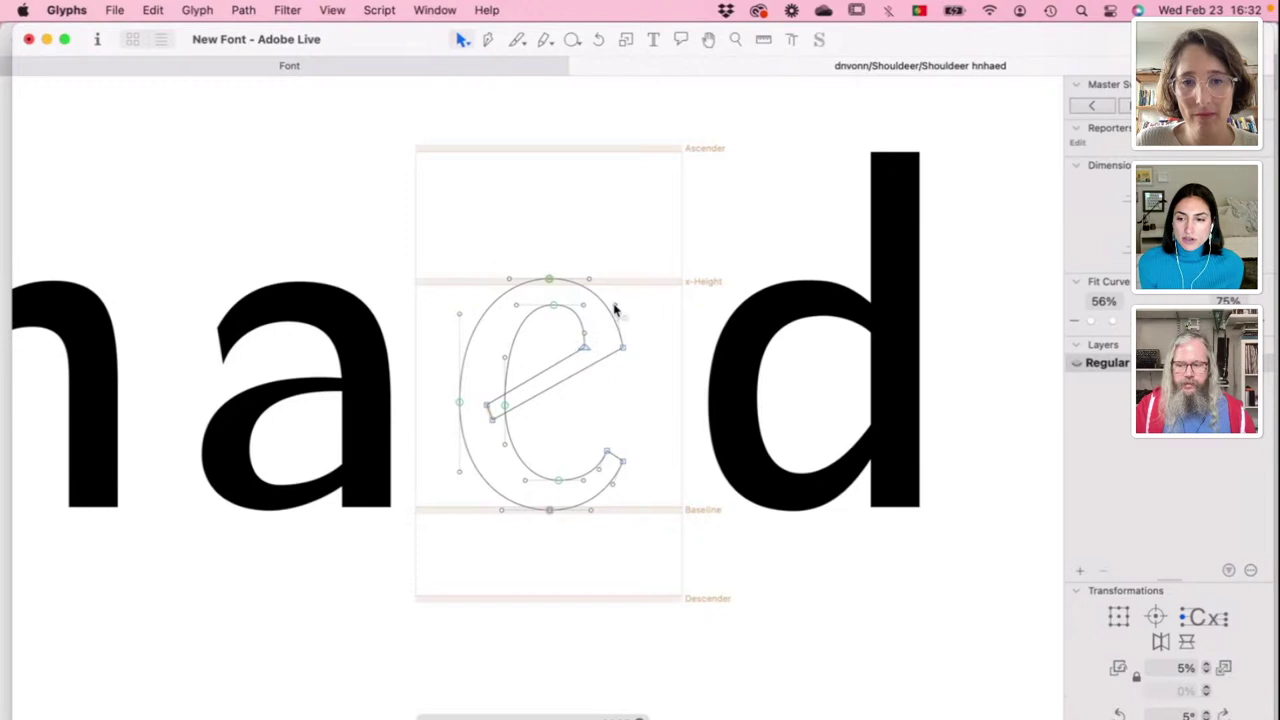
key(space)
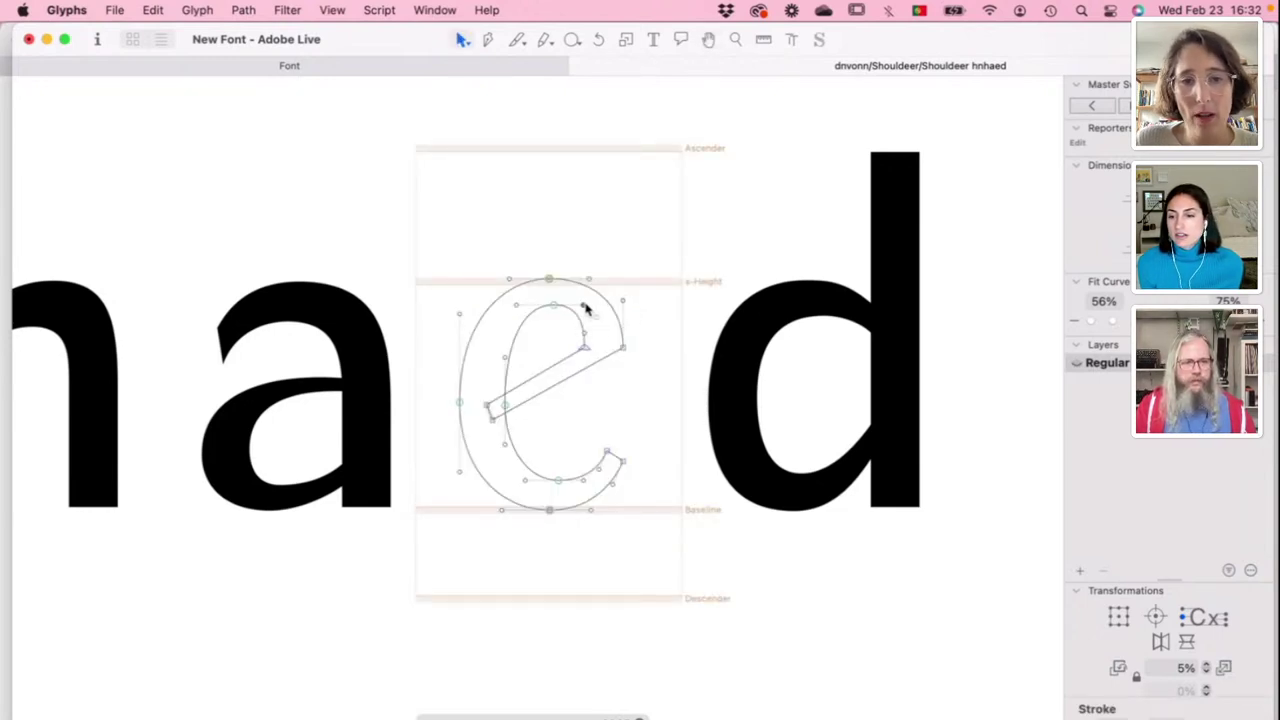
click(551, 309)
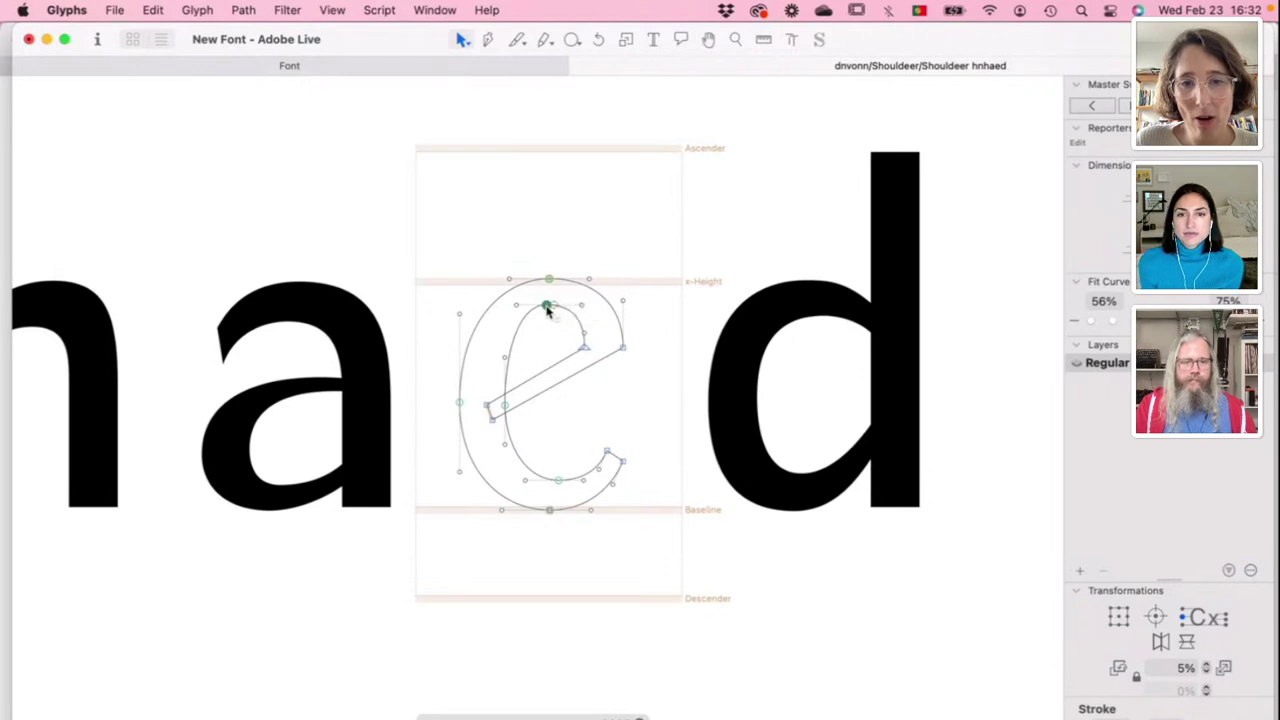
click(549, 346)
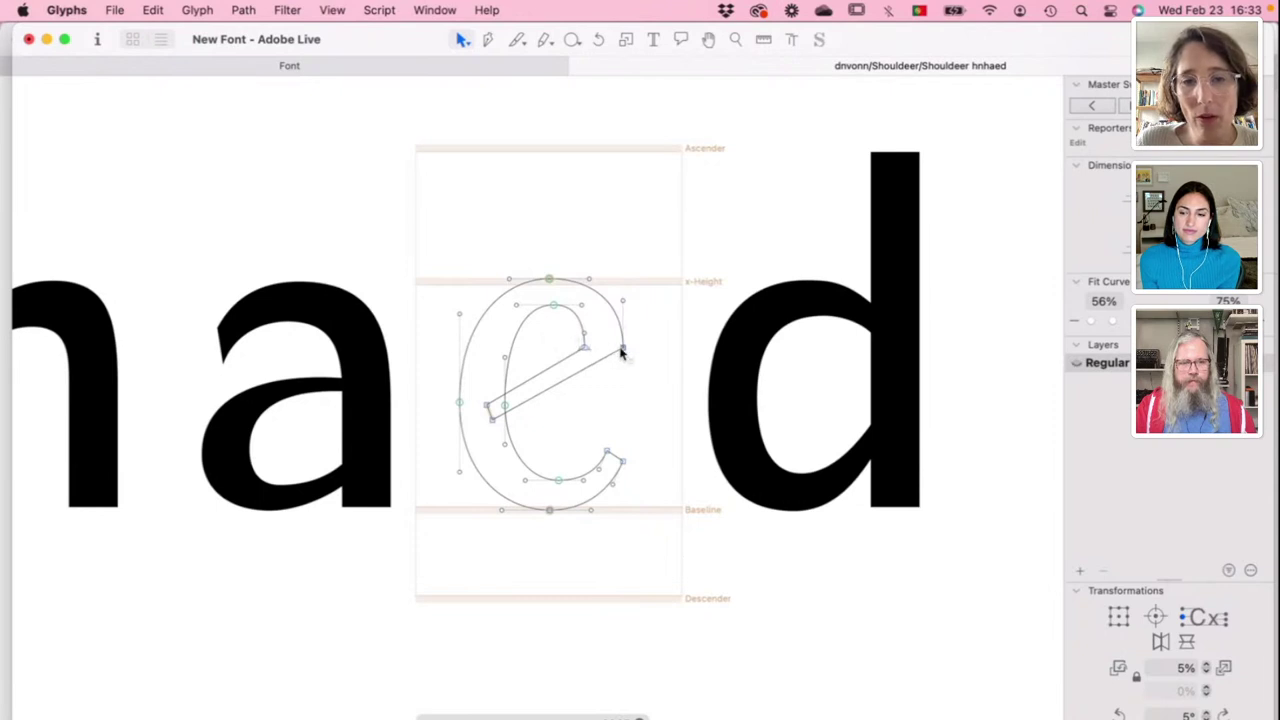
Step: Move the crossbar's outer and inner end nodes down-right and preview the filled e
mouse_move(621, 352)
mouse_down()
mouse_move(631, 374)
mouse_move(628, 361)
mouse_up()
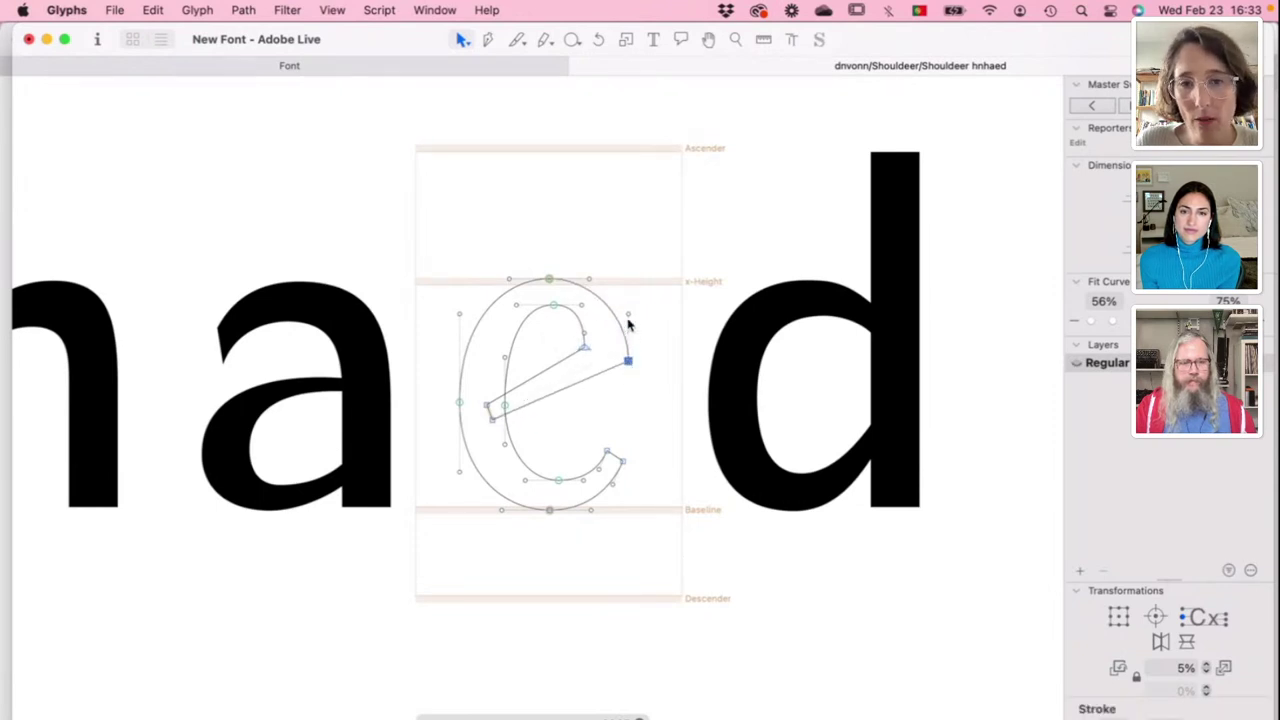
click(628, 322)
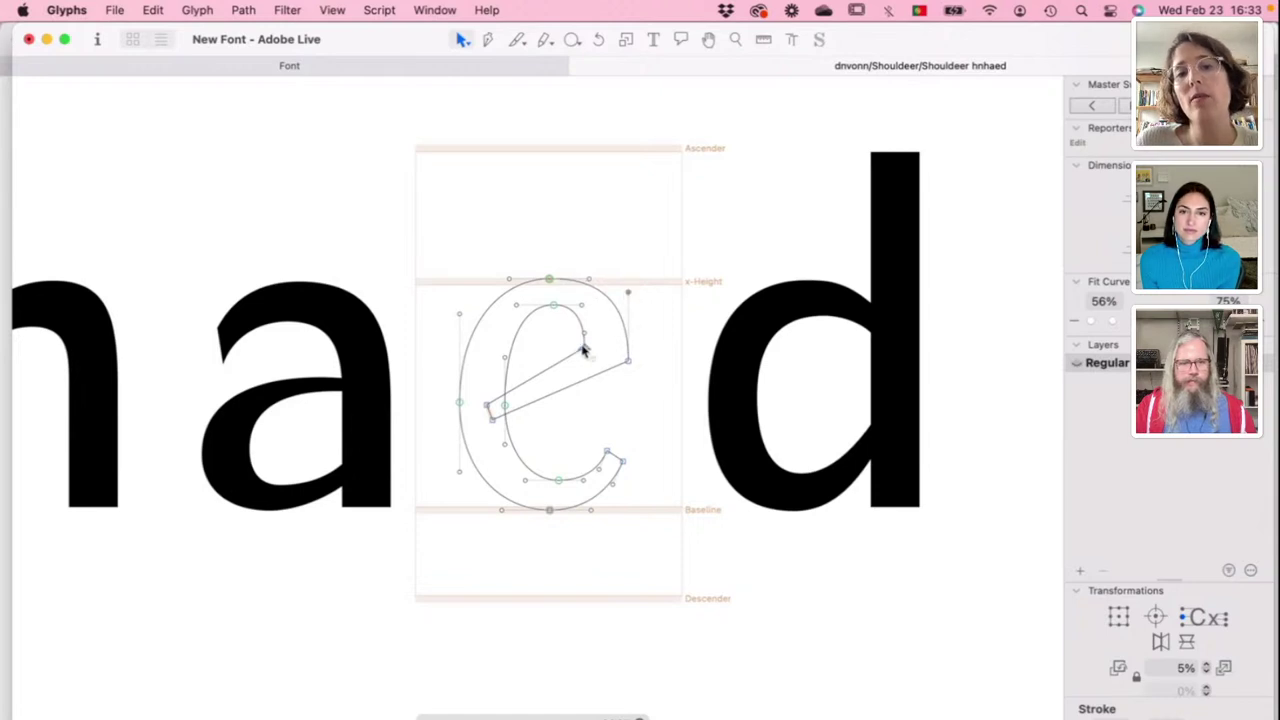
drag(584, 350, 590, 360)
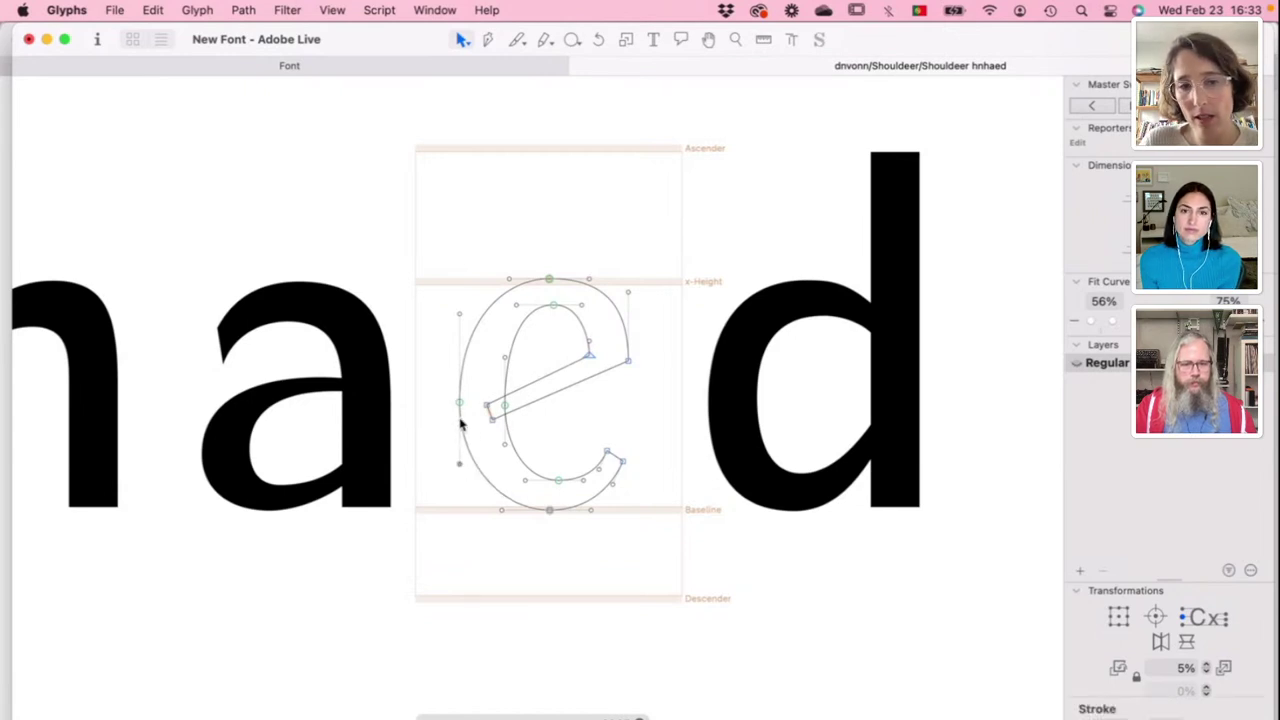
key(space)
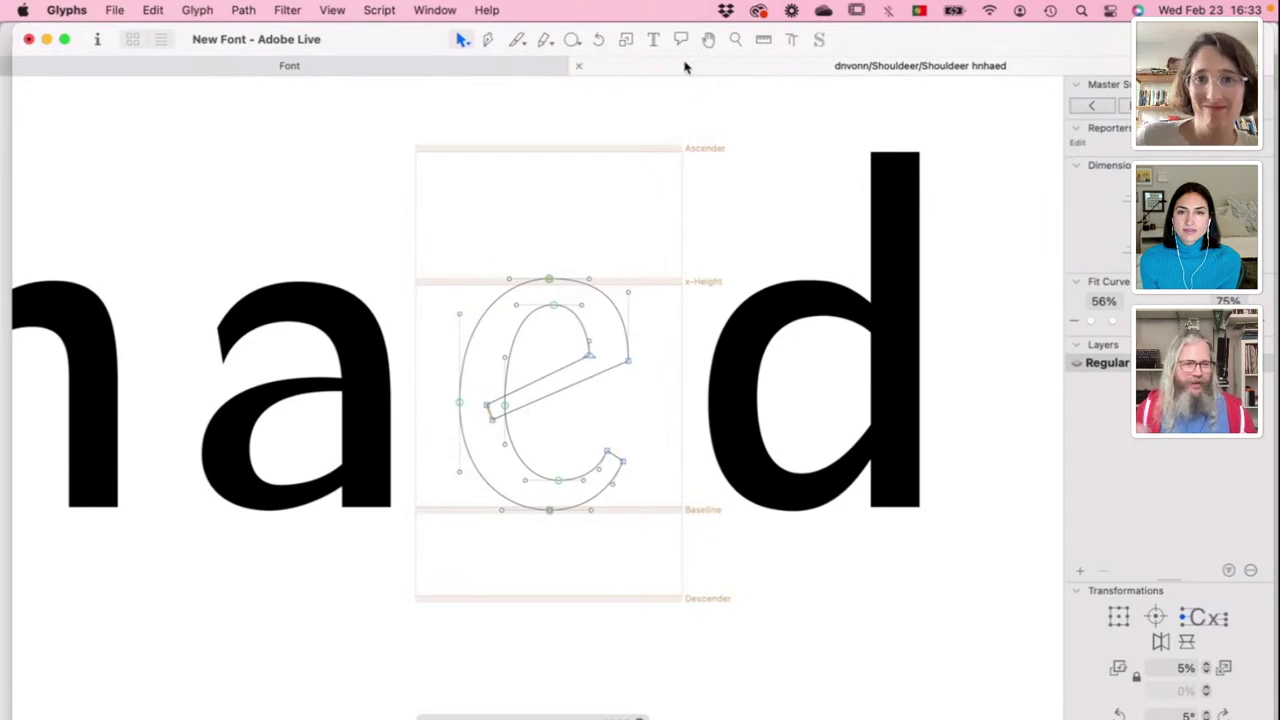
Step: Reduce the e's left spacing and cut its right sidebearing from 121 to 41, then reopen the e outline
click(655, 41)
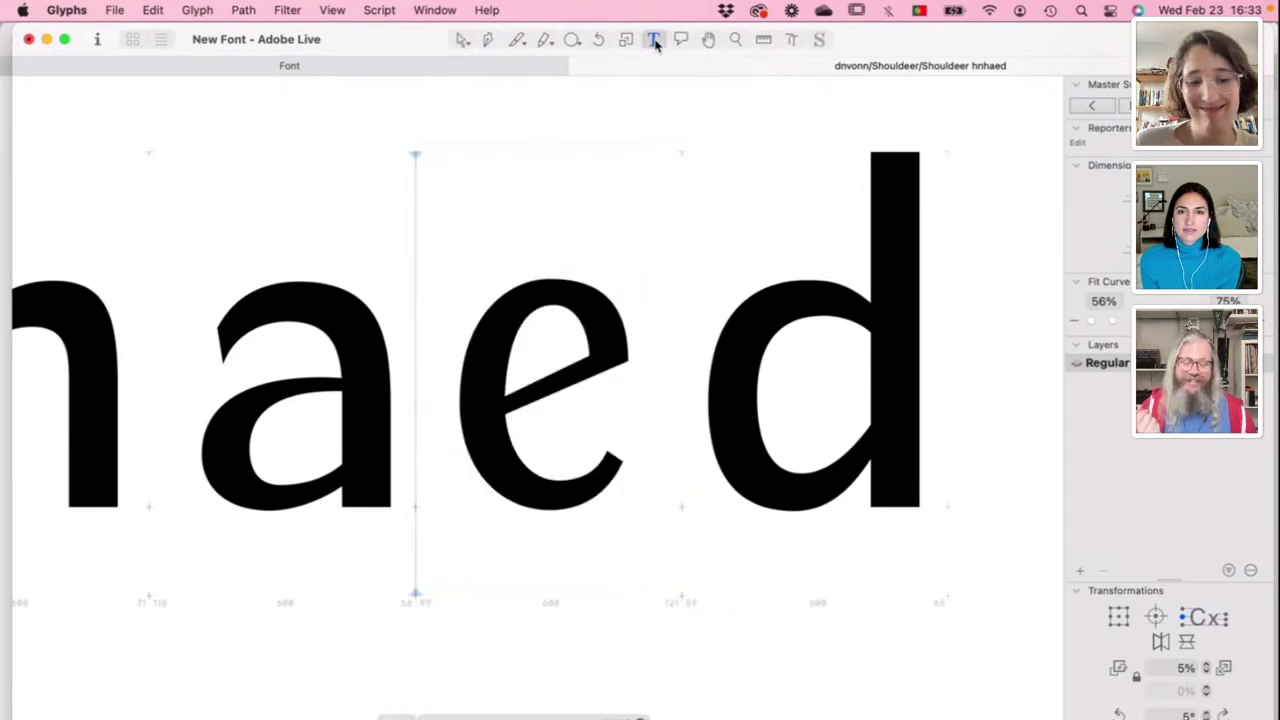
key(super+ctrl+Left)
key(super+ctrl+Left)
key(super+ctrl+Left)
key(super+ctrl+Left)
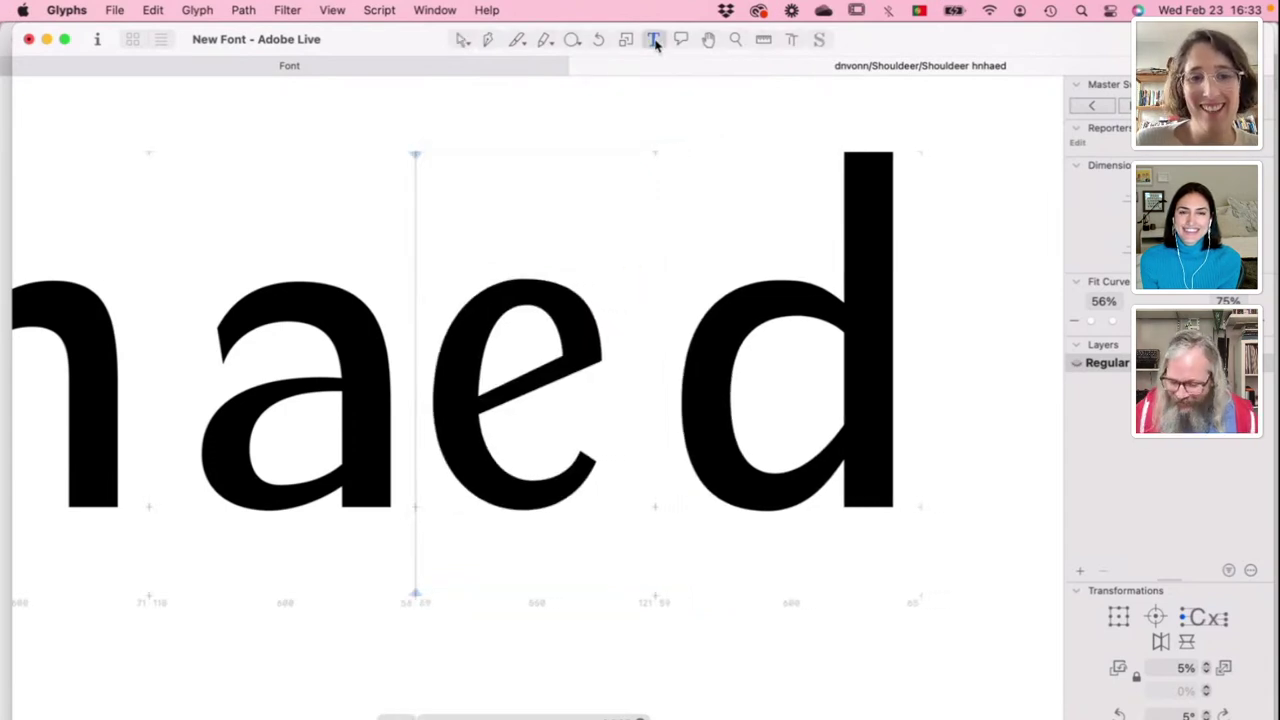
key(shift+ctrl+alt+super+Left)
key(shift+ctrl+alt+super+Left)
key(shift+ctrl+alt+super+Left)
key(shift+ctrl+alt+super+Left)
key(shift+ctrl+alt+super+Left)
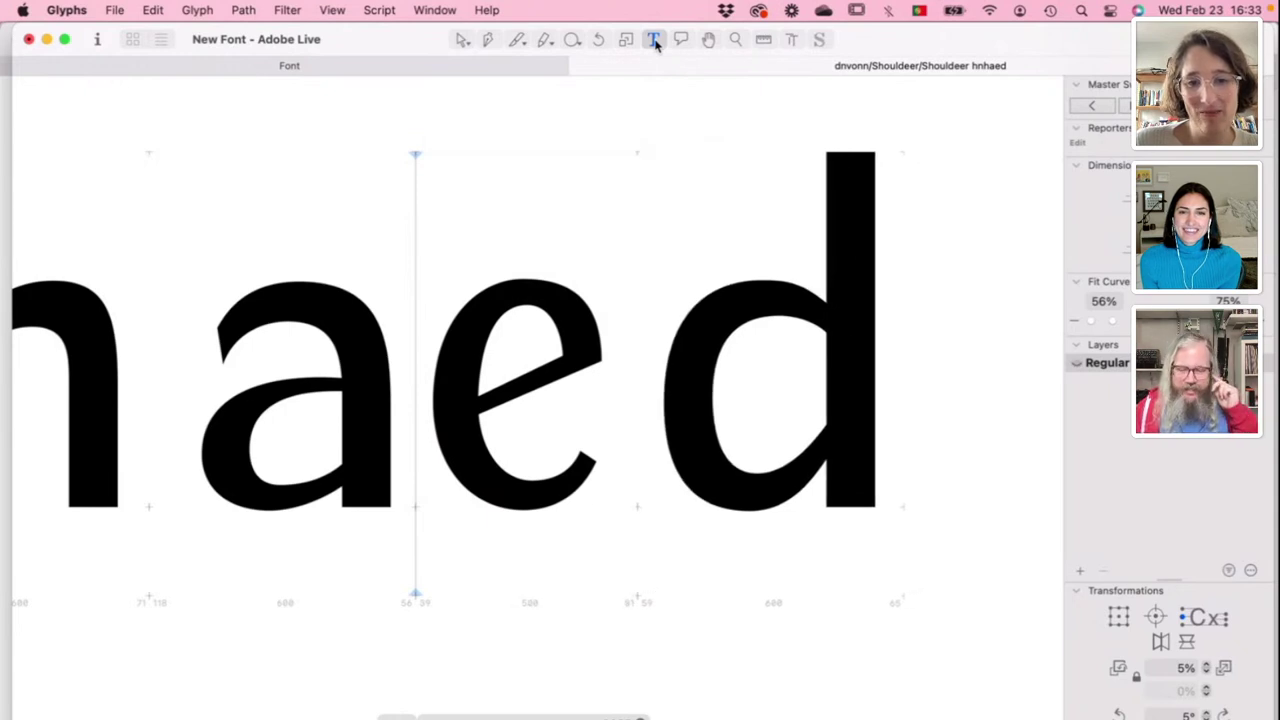
key(shift+ctrl+alt+super+Left)
key(shift+ctrl+alt+super+Left)
key(shift+ctrl+alt+super+Left)
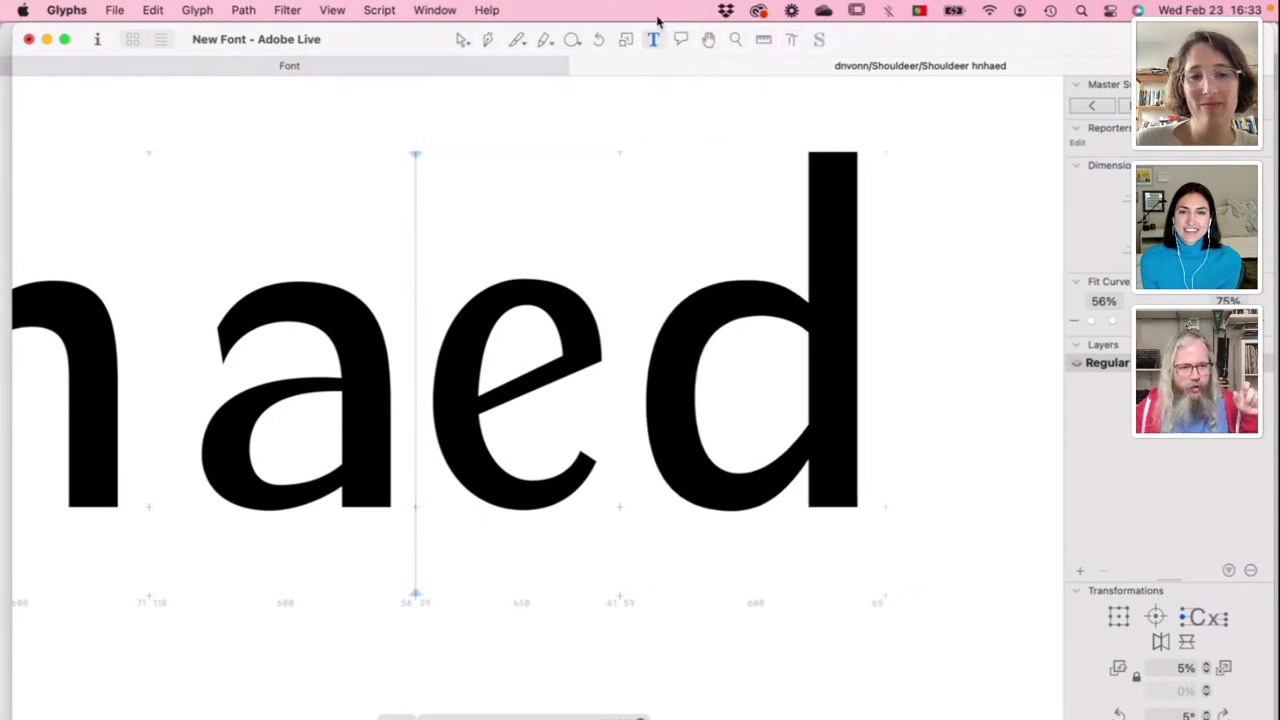
key(Right)
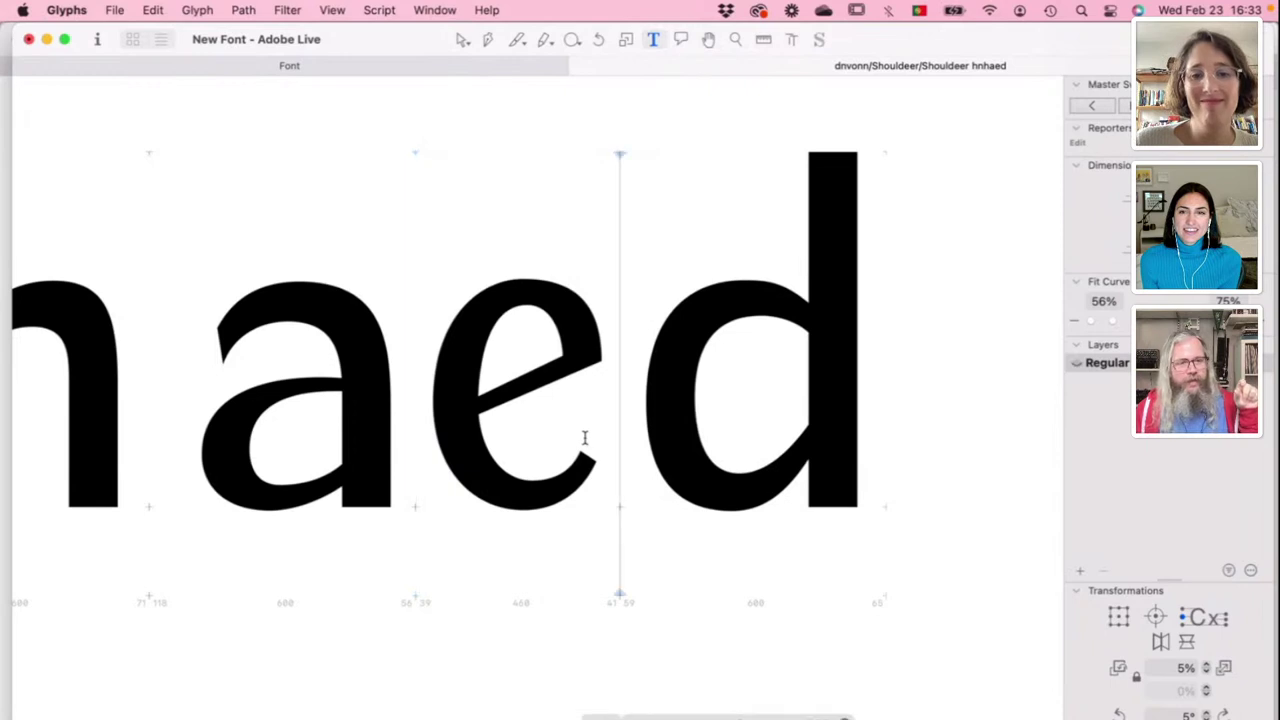
key(Escape)
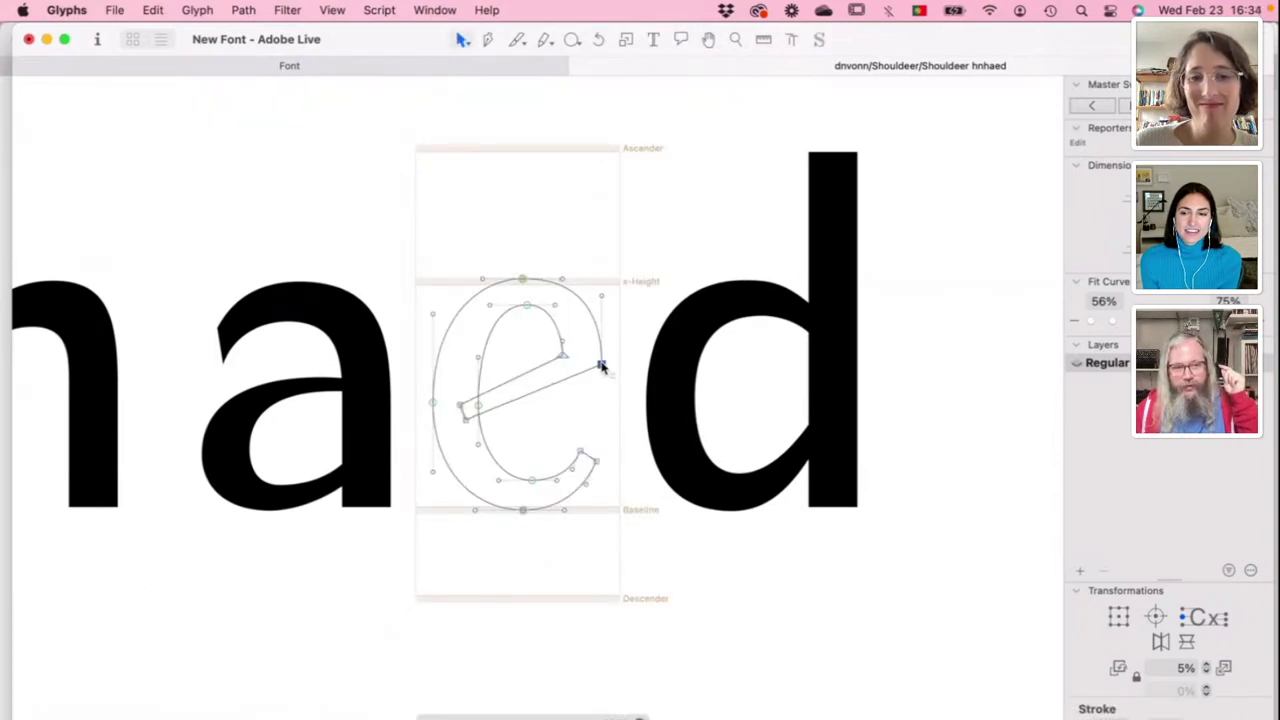
Step: Raise the left end of the e's crossbar
click(601, 367)
click(506, 364)
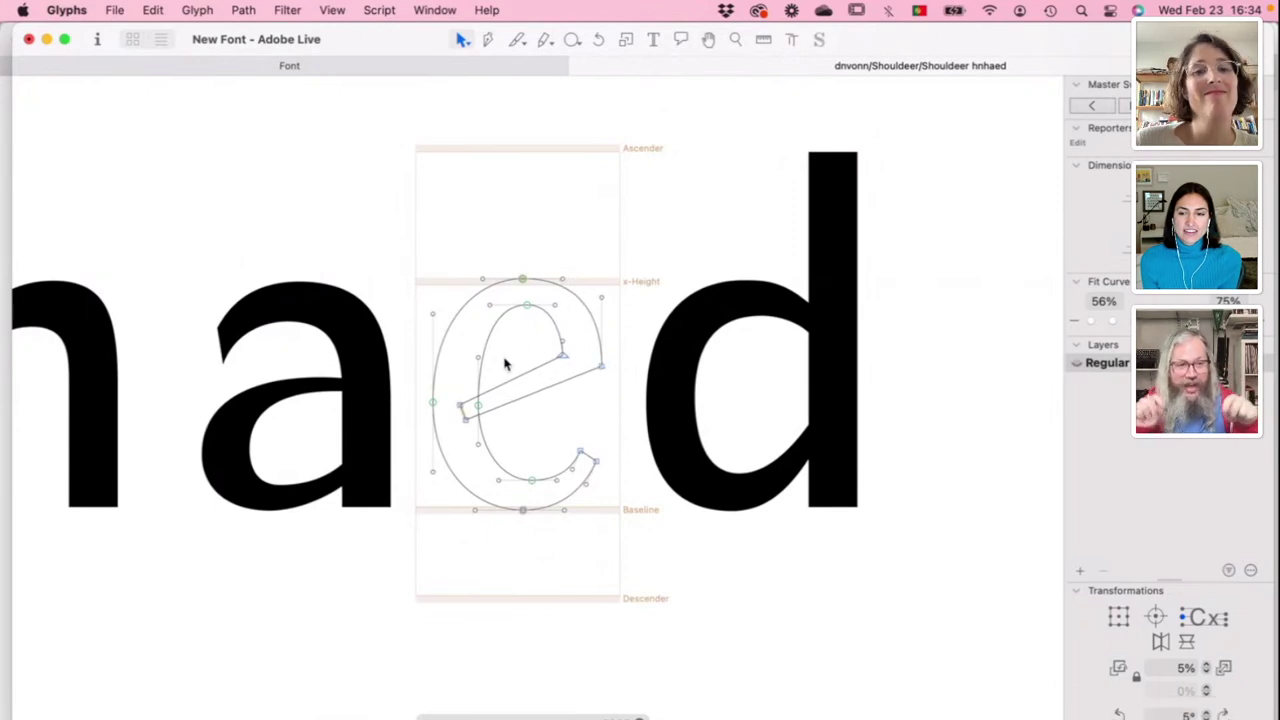
mouse_move(465, 410)
mouse_down()
mouse_move(474, 302)
mouse_move(465, 397)
mouse_up()
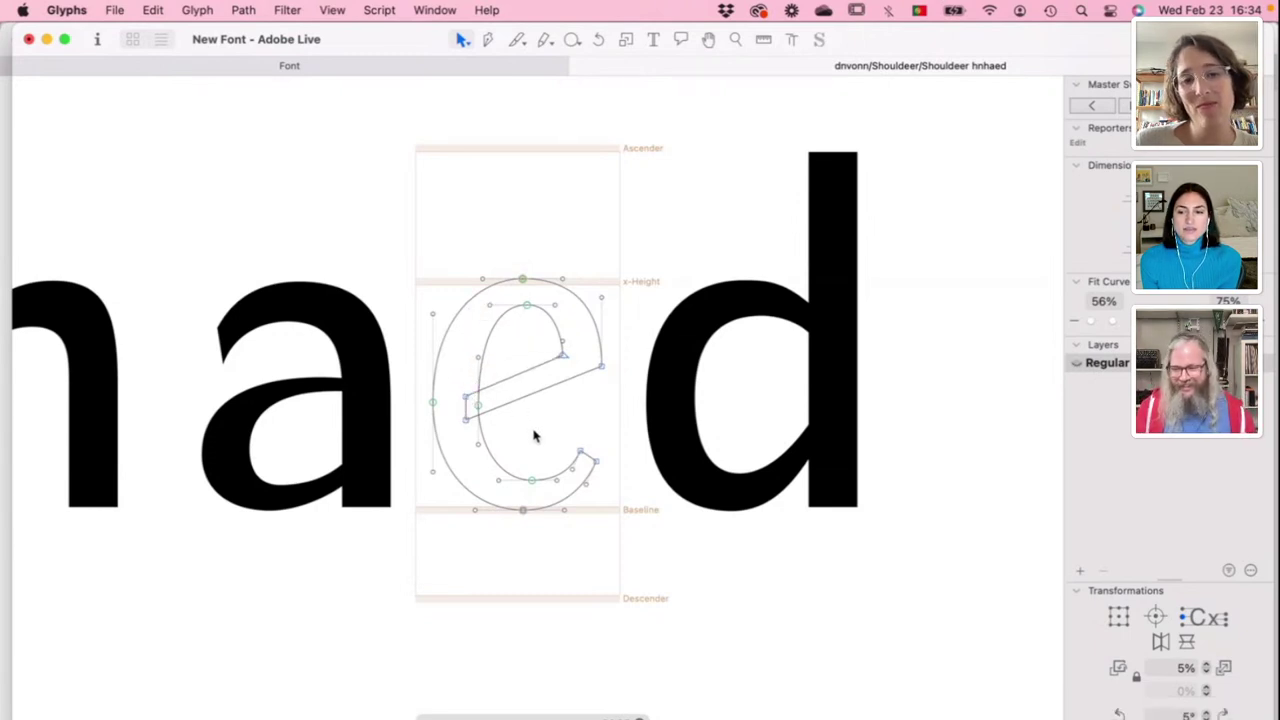
click(603, 367)
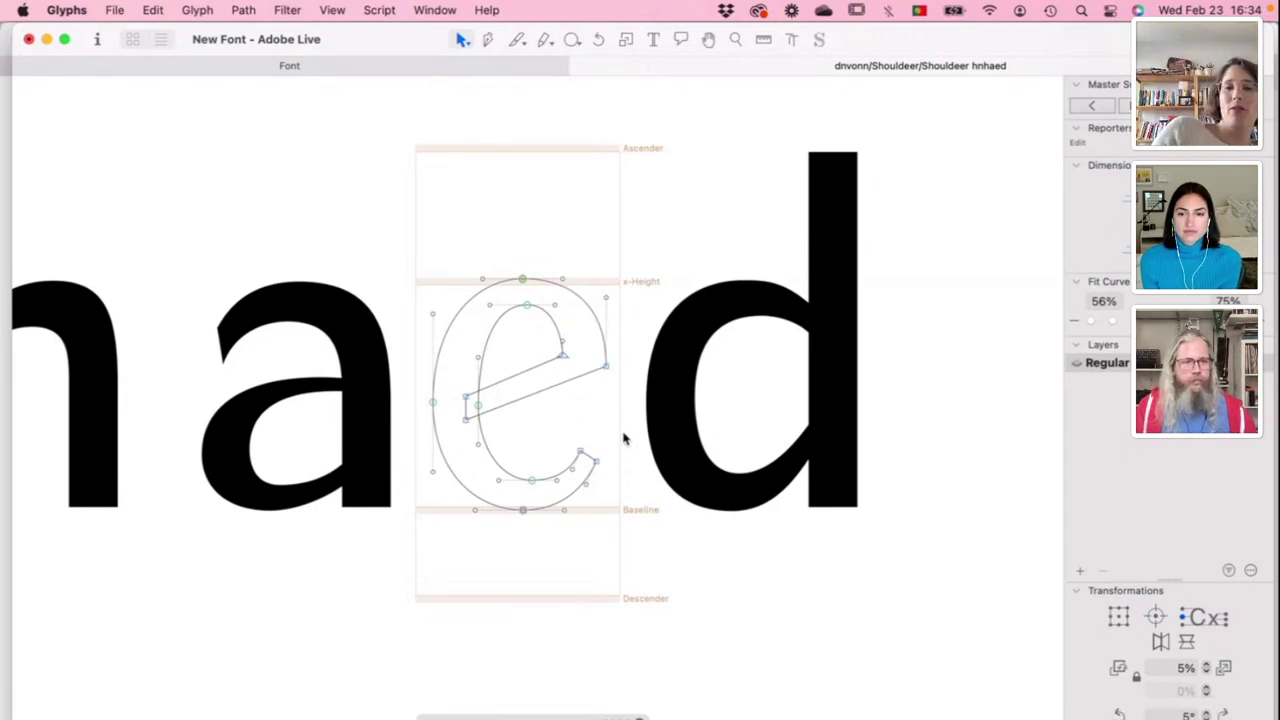
Step: Select the e's tail nodes and smooth the e's curves with RMX Harmonizer's Harmonize
drag(623, 434, 574, 514)
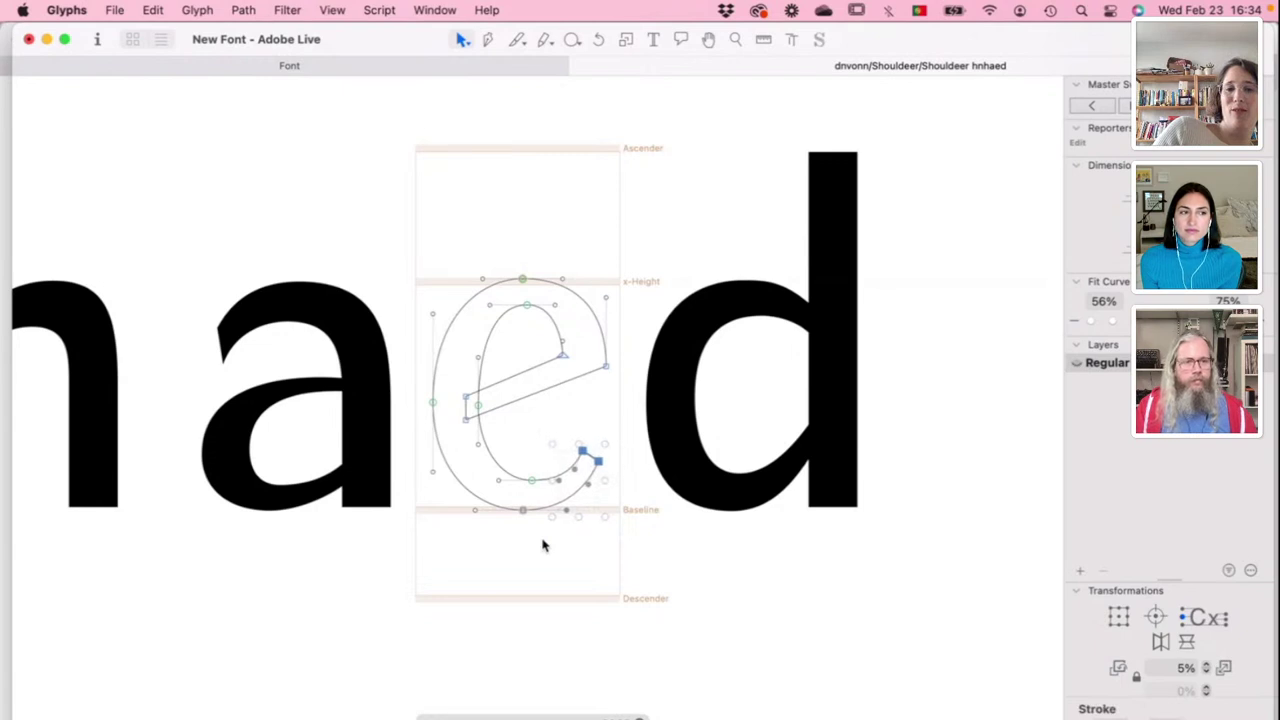
click(565, 380)
mouse_move(607, 407)
mouse_down()
mouse_move(578, 460)
mouse_move(606, 466)
mouse_up()
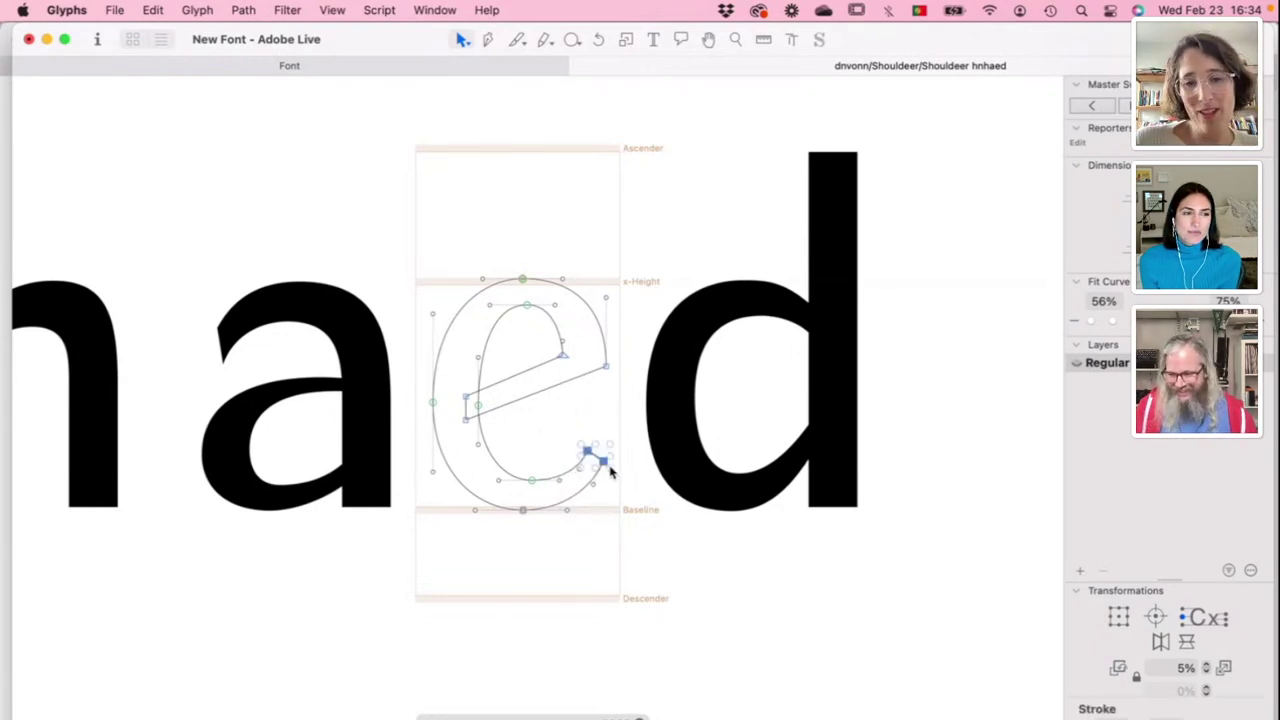
click(554, 451)
drag(571, 443, 614, 474)
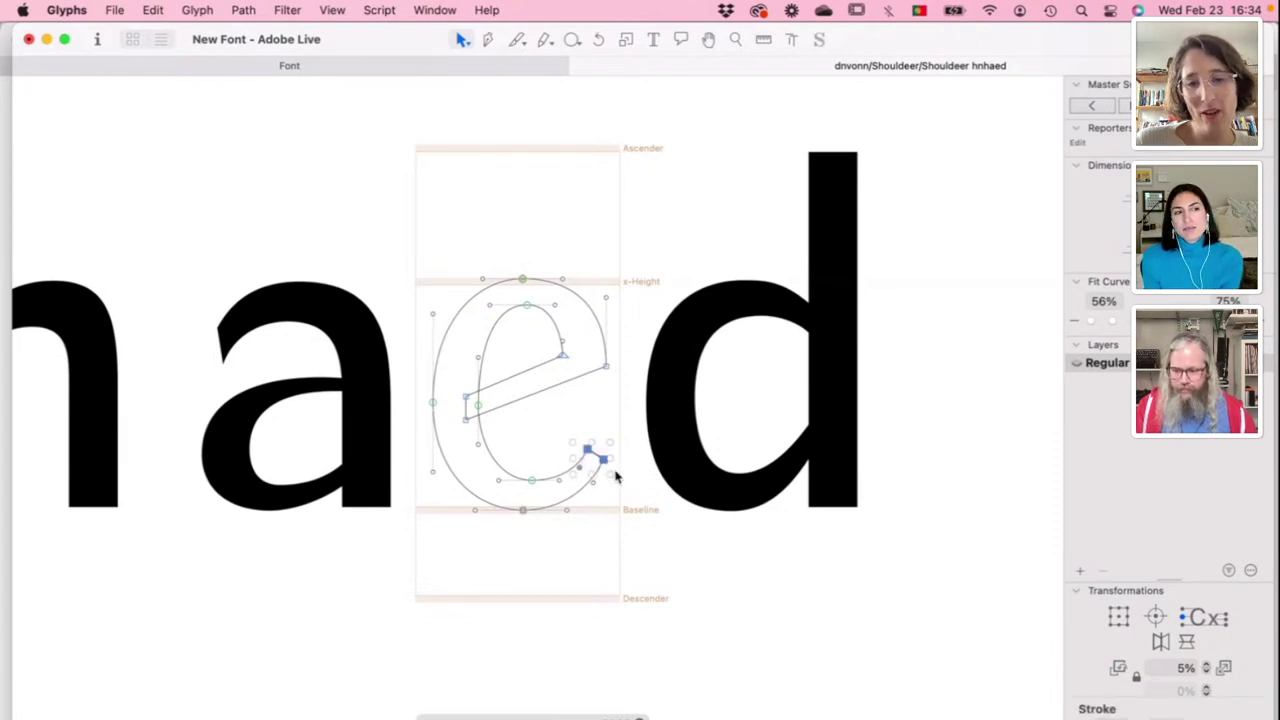
click(537, 452)
key(ctrl+super+h)
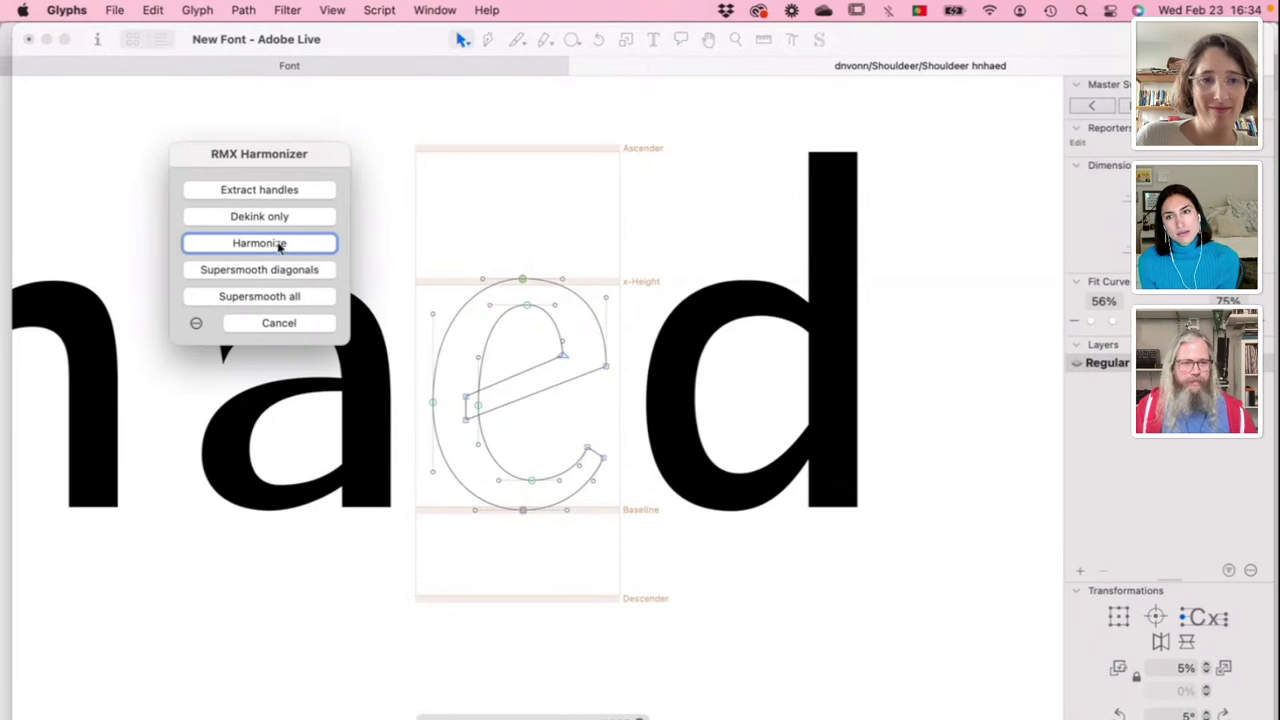
click(280, 245)
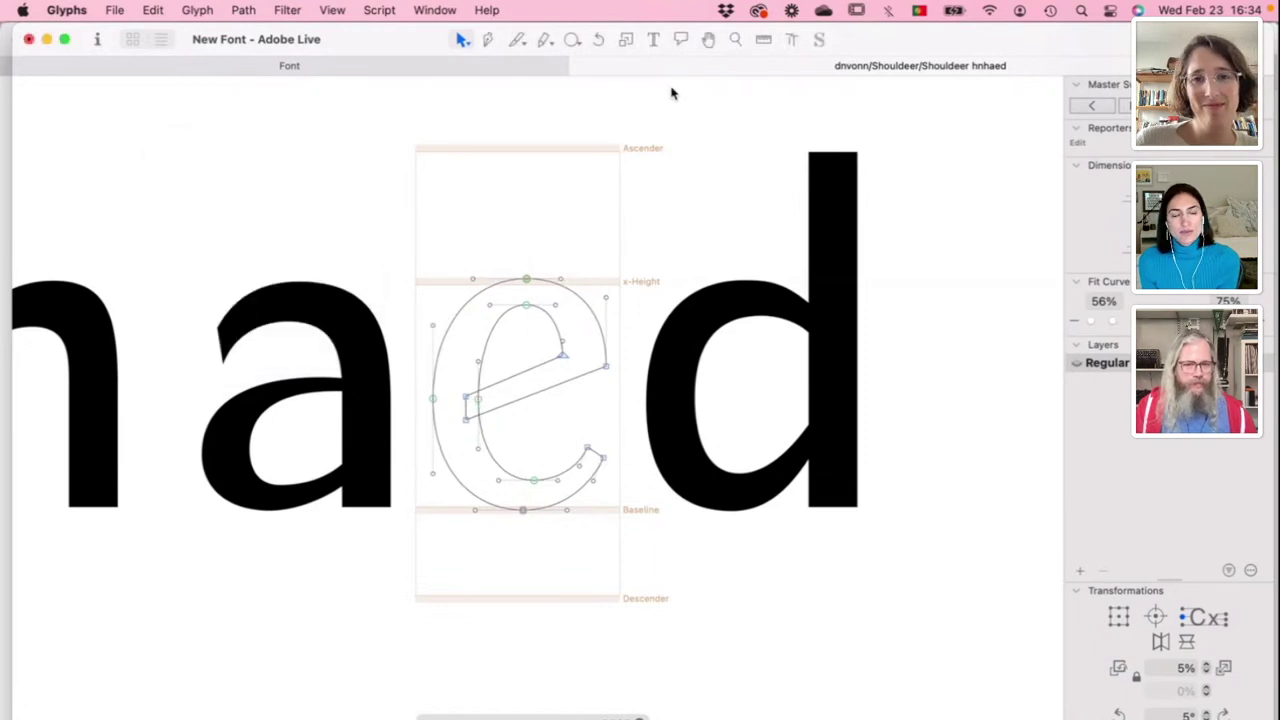
Step: Open the a and move its bowl-bottom node up and right
click(653, 39)
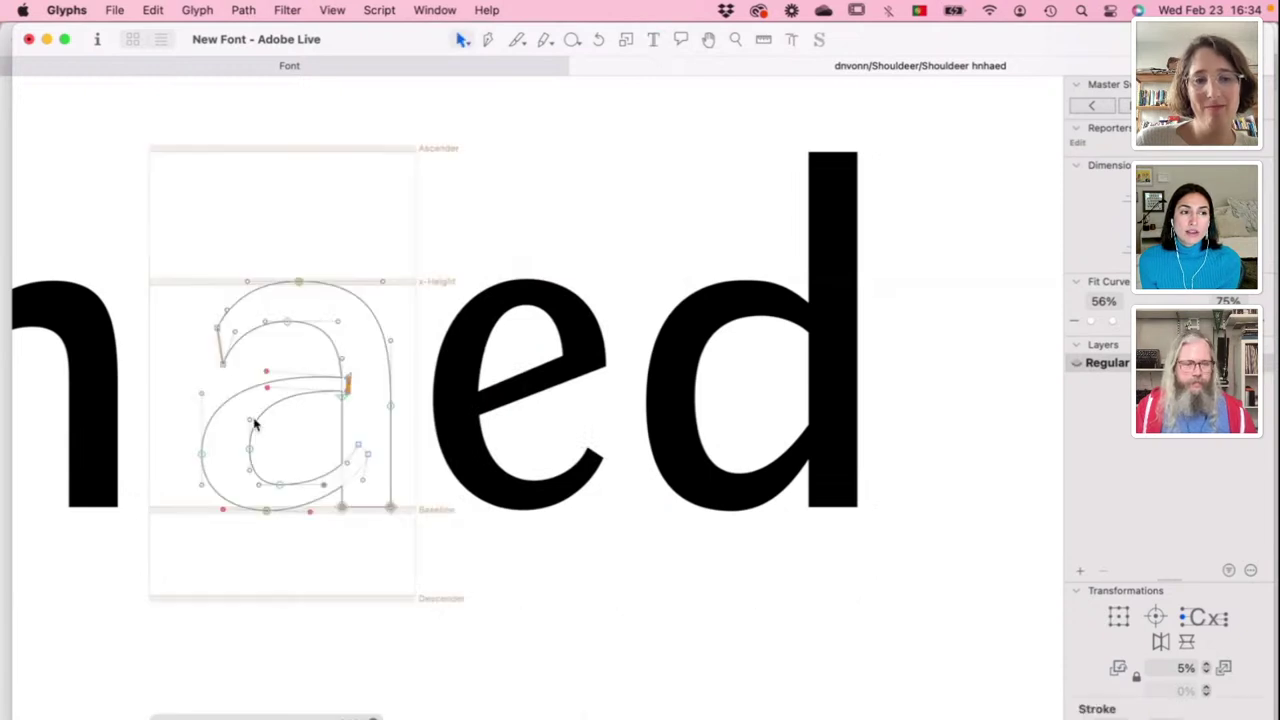
key(Escape)
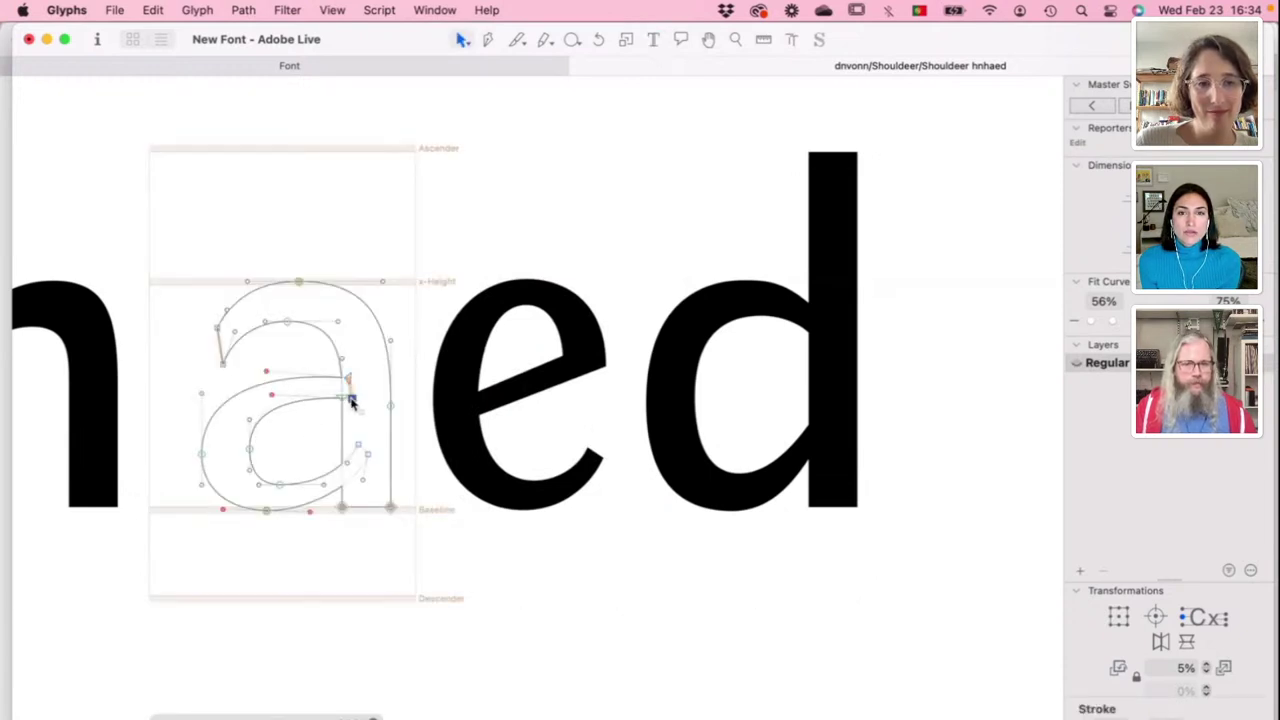
key(space)
scroll(322, 449, left, 3)
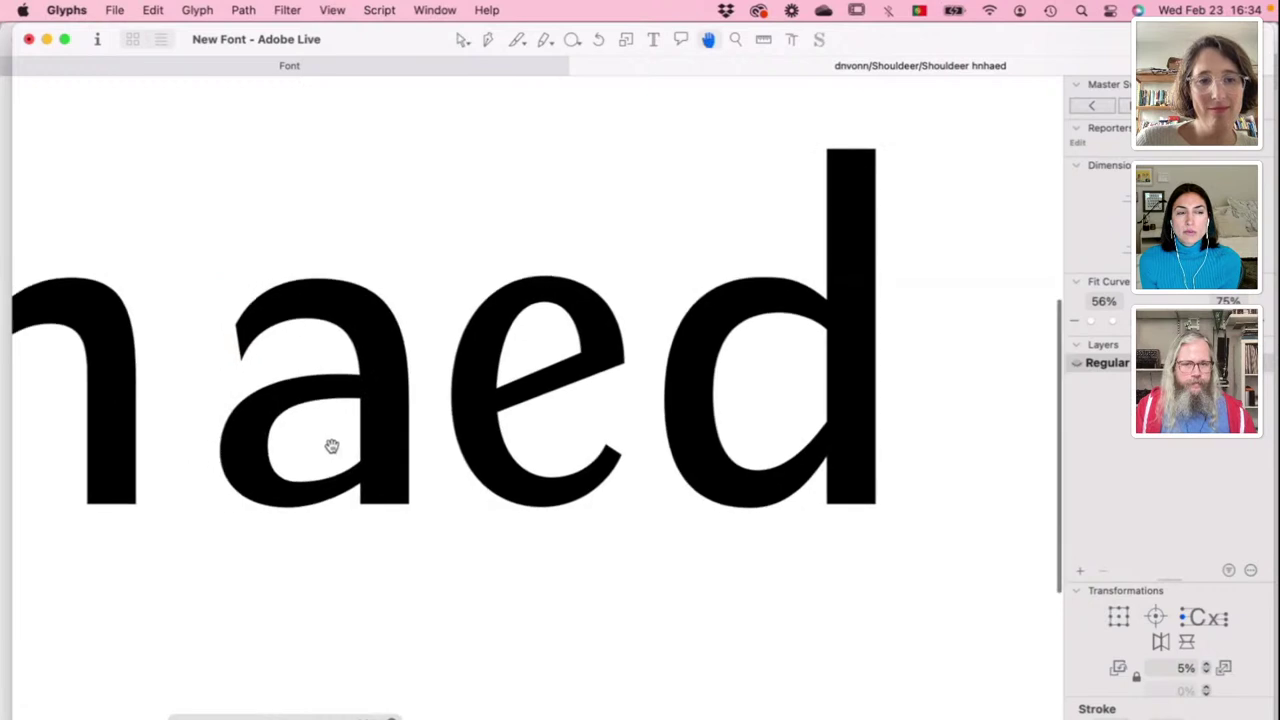
drag(378, 470, 388, 465)
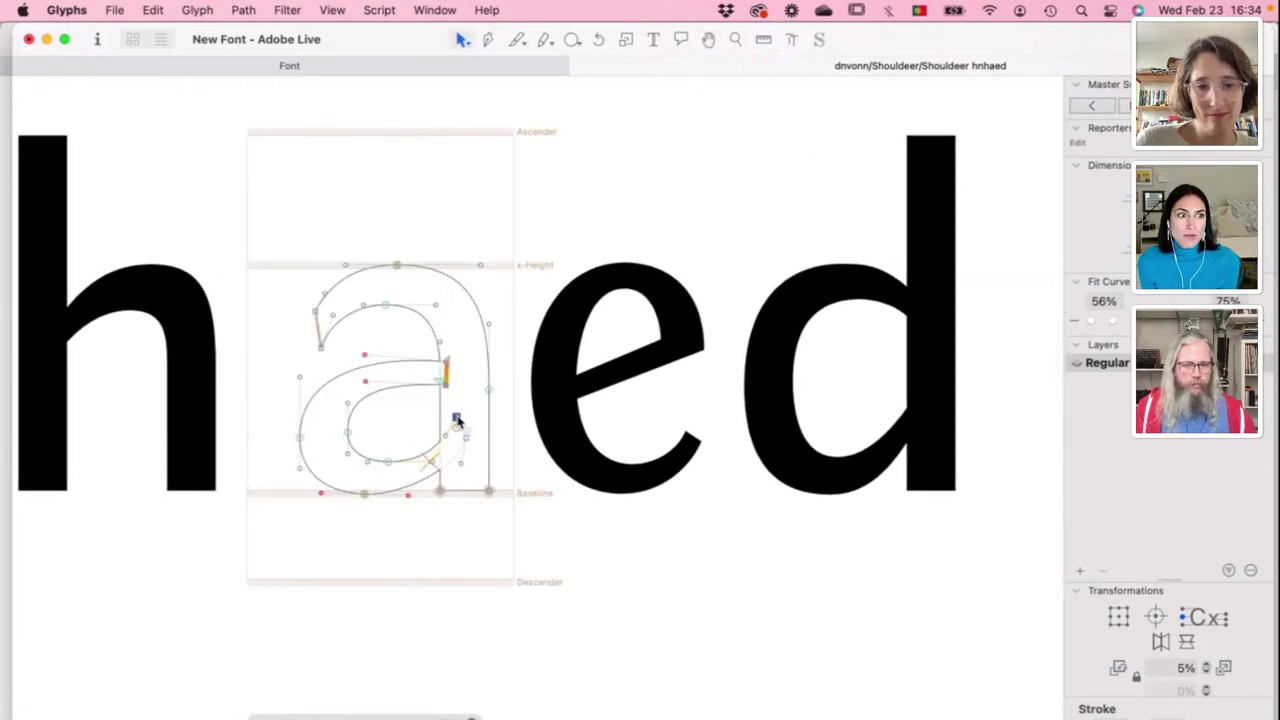
key(space)
Step: Raise the bowl's right node and adjust the lower and baseline handles to round the a's bowl
scroll(437, 477, up, 3)
scroll(439, 478, up, 3)
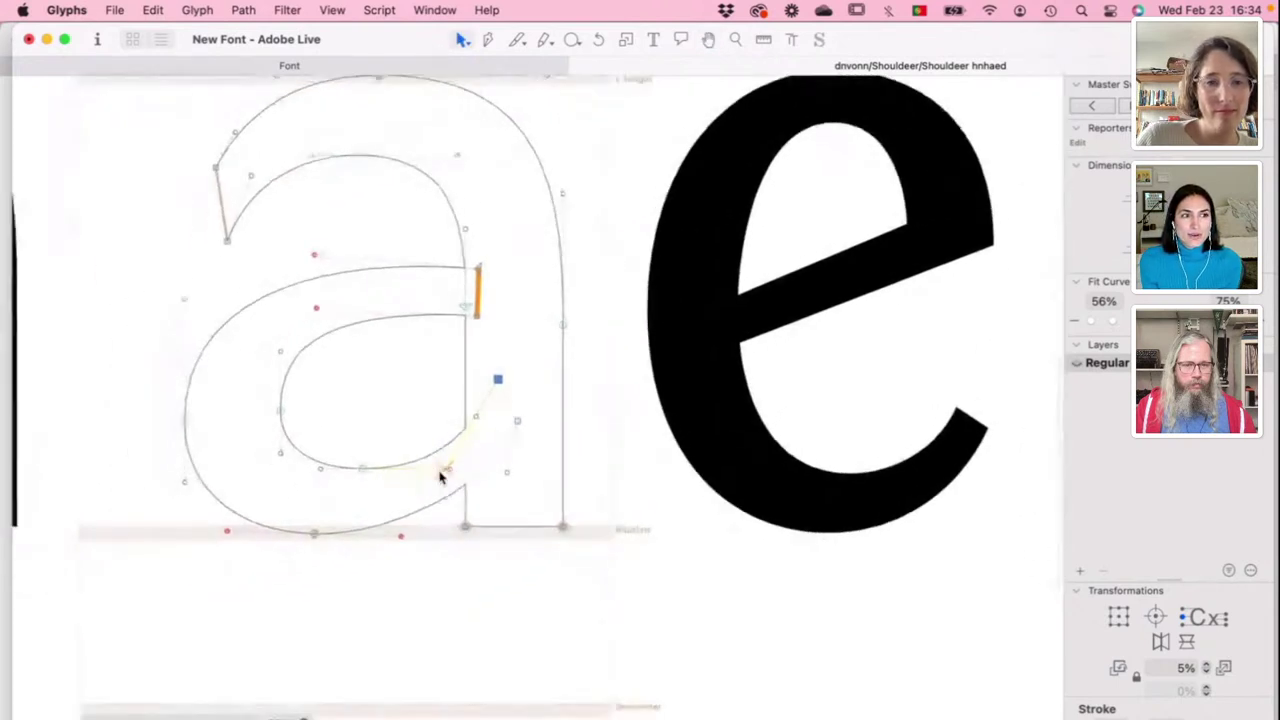
click(466, 448)
click(405, 448)
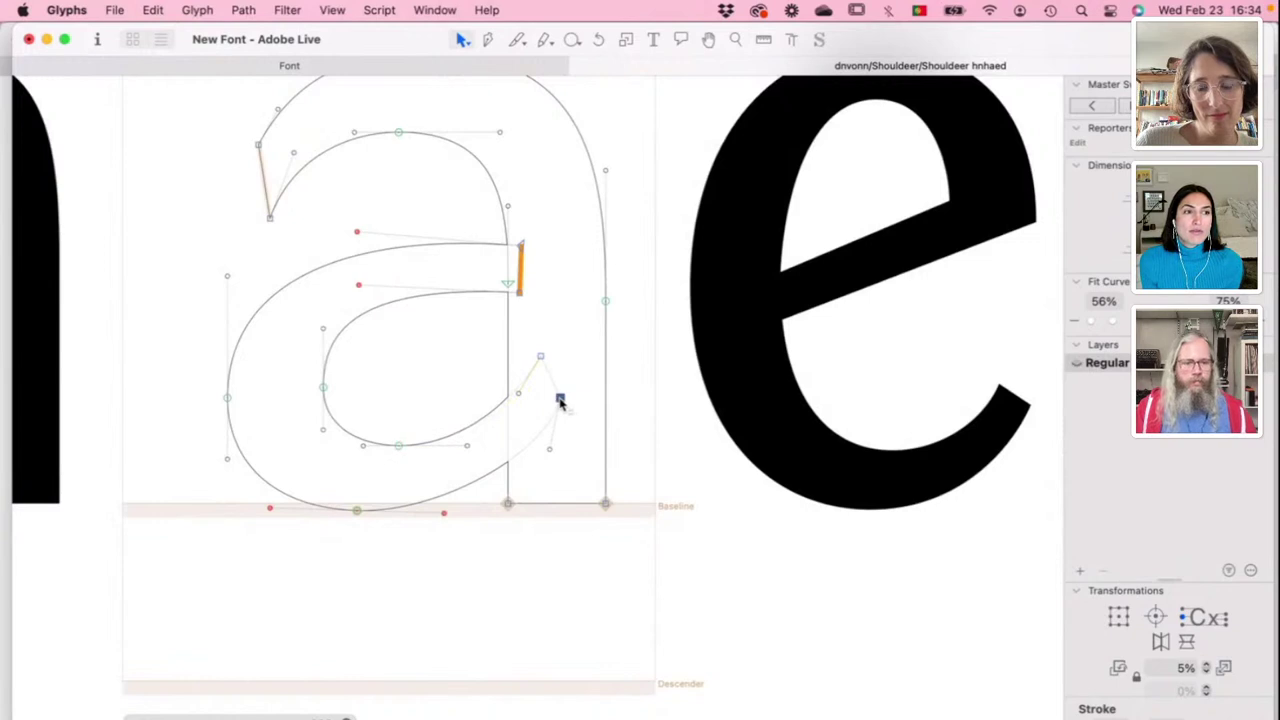
drag(560, 399, 561, 390)
drag(549, 438, 537, 443)
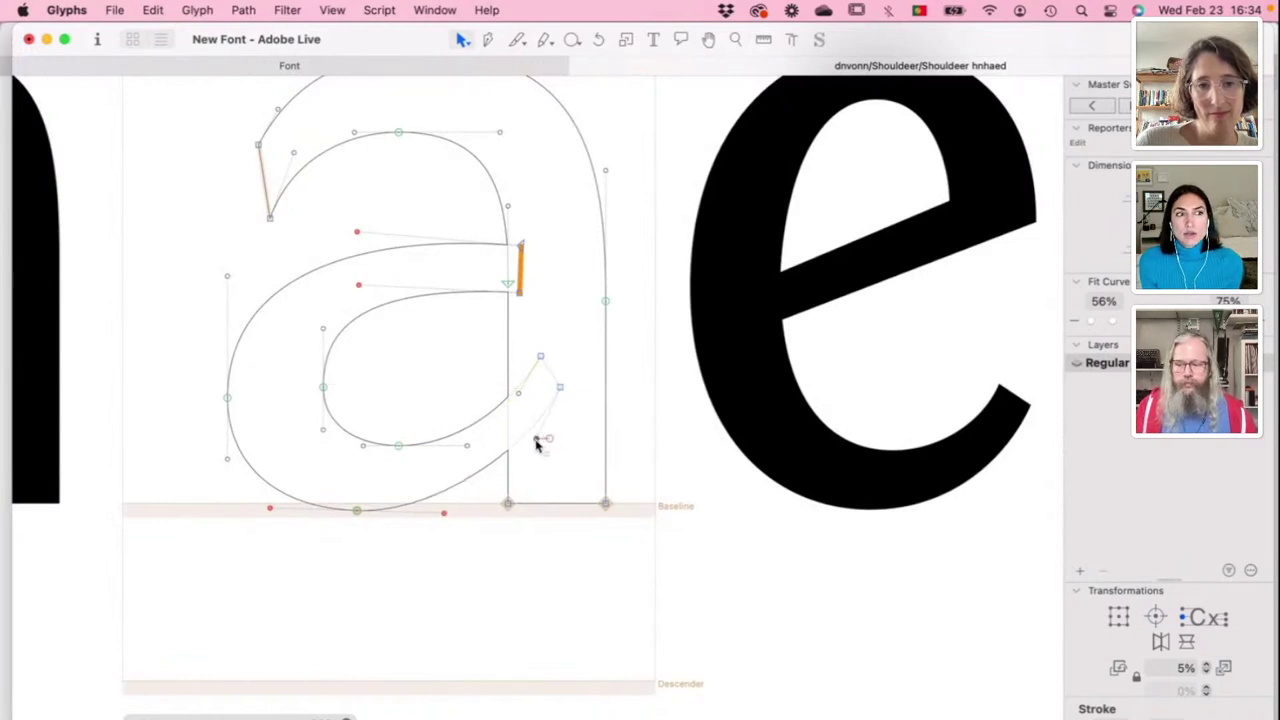
key(space)
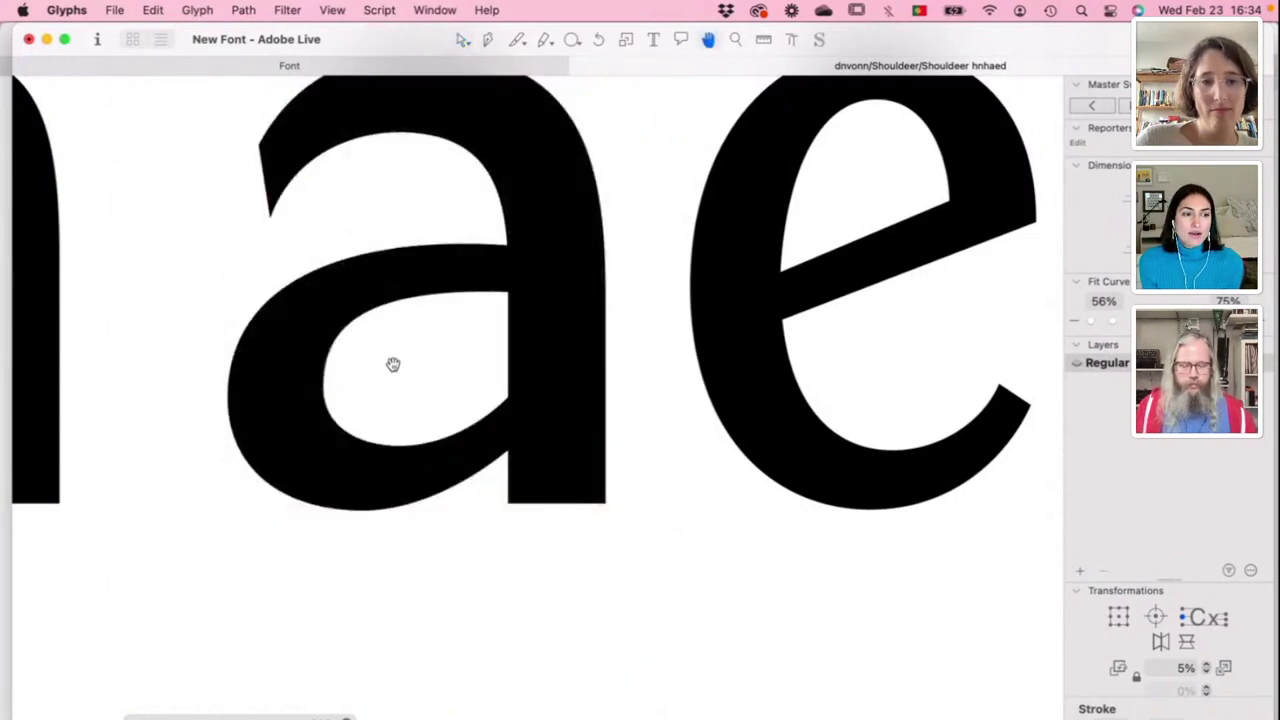
drag(445, 517, 463, 514)
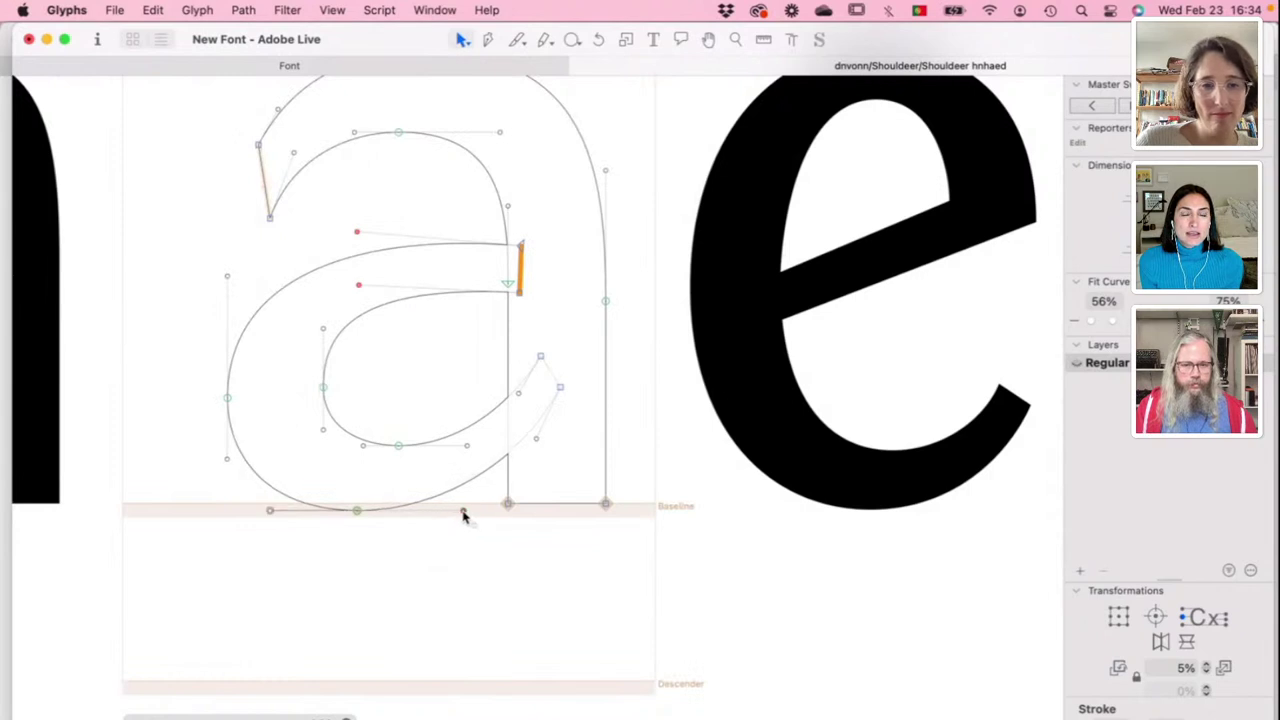
key(space)
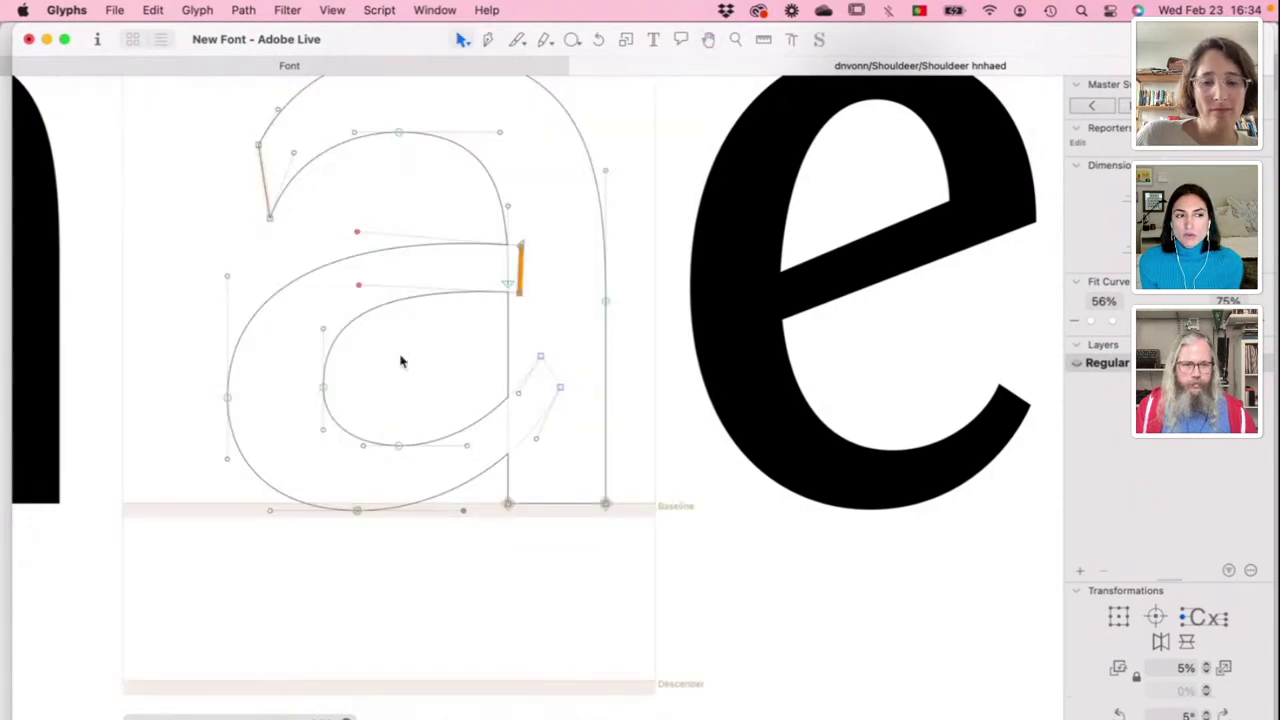
Step: Harmonize the a's curves with RMX Harmonizer and zoom out to view haed
key(ctrl+super+h)
click(235, 242)
key(super+minus)
key(super+minus)
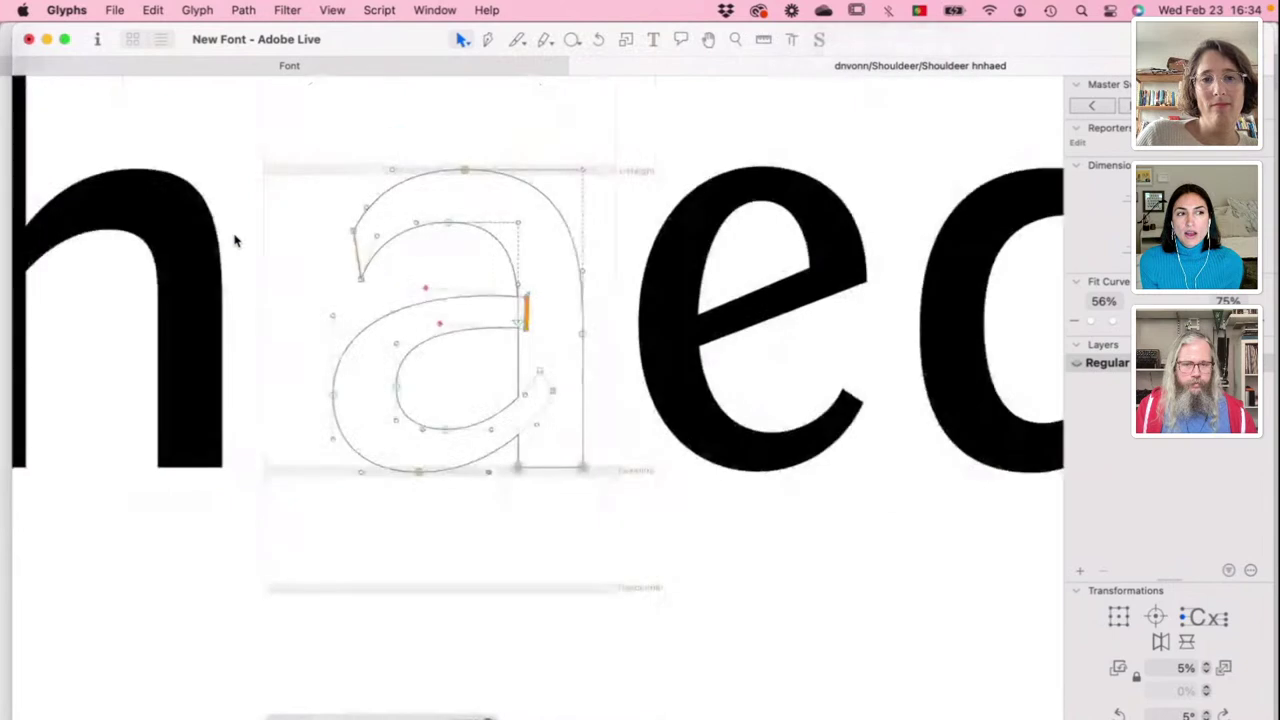
key(space)
scroll(234, 234, right, 5)
scroll(234, 234, up, 3)
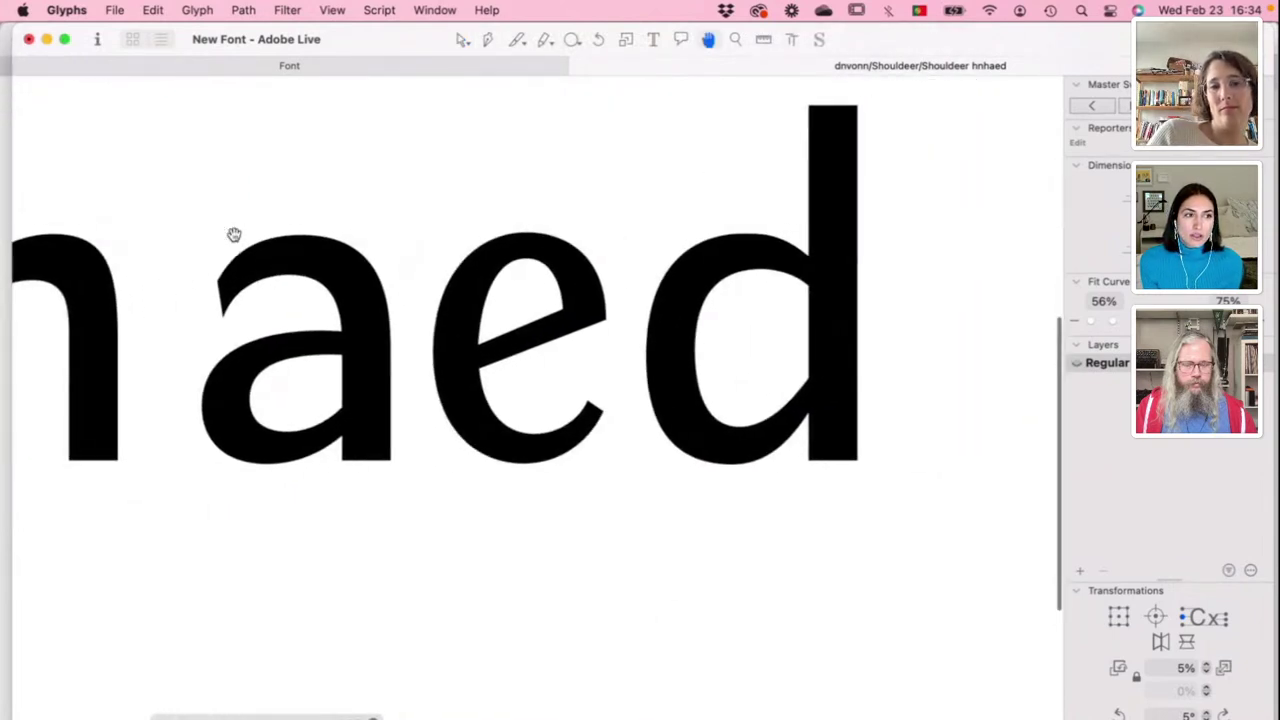
scroll(496, 334, left, 3)
scroll(496, 334, down, 1)
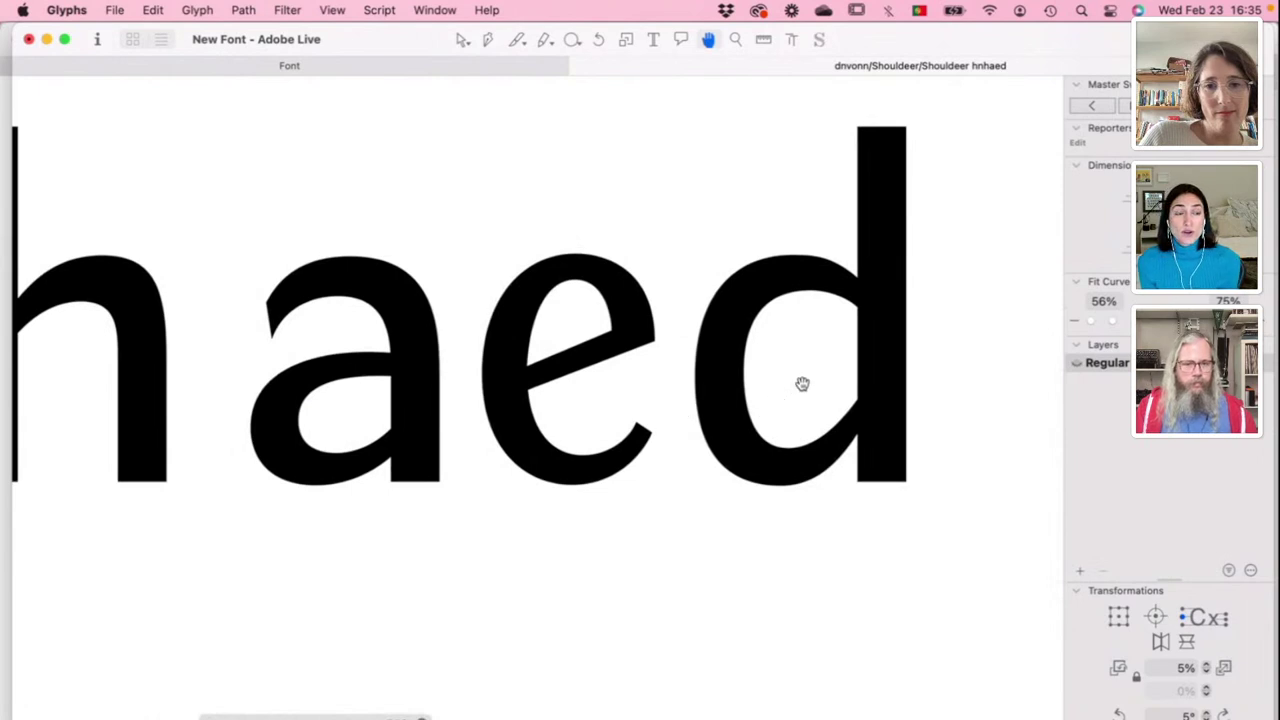
scroll(802, 384, right, 5)
Step: Open the d and nudge the two bowl-stem join nodes down
double_click(648, 378)
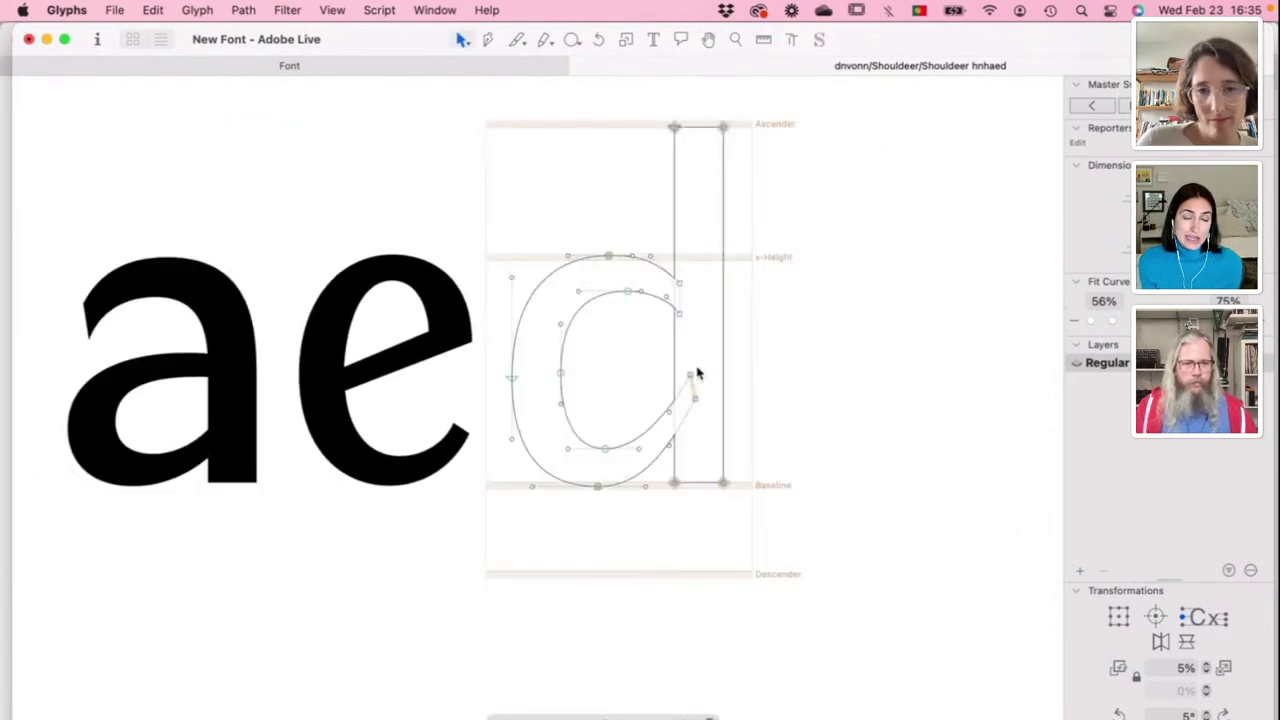
drag(703, 370, 689, 420)
key(shift+Down)
key(shift+Down)
key(shift+Down)
key(shift+Down)
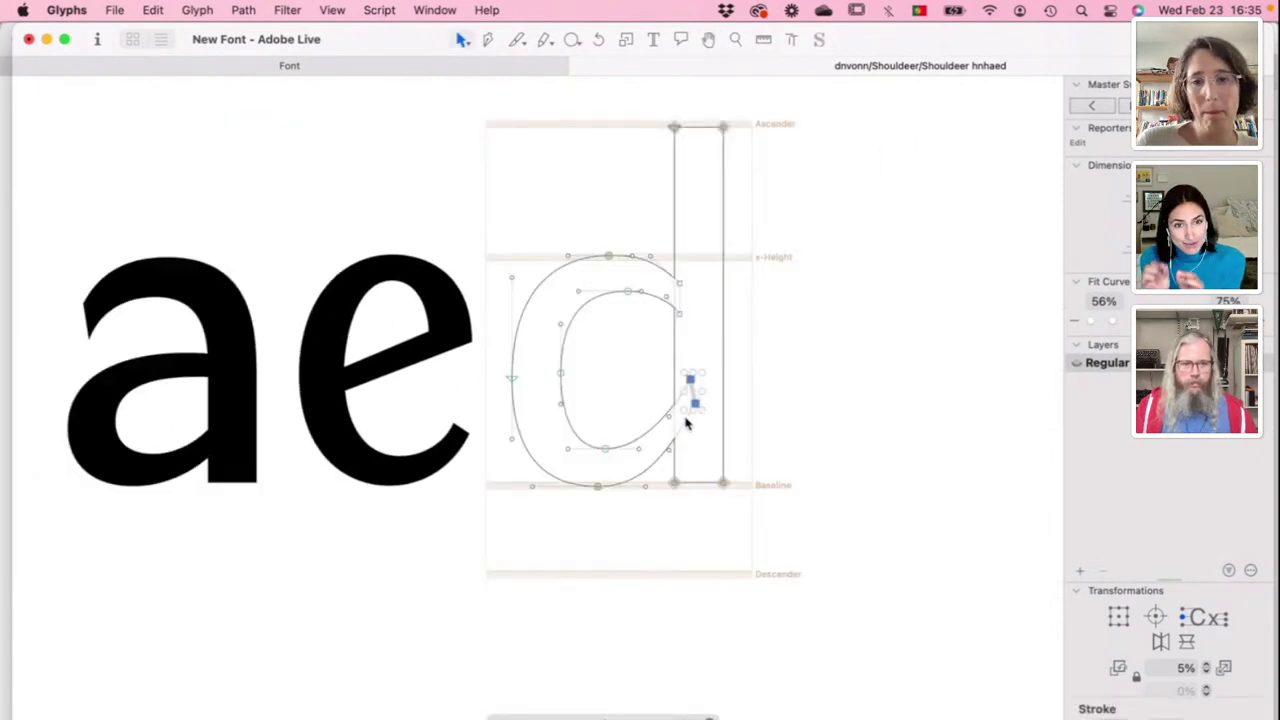
scroll(686, 424, up, 5)
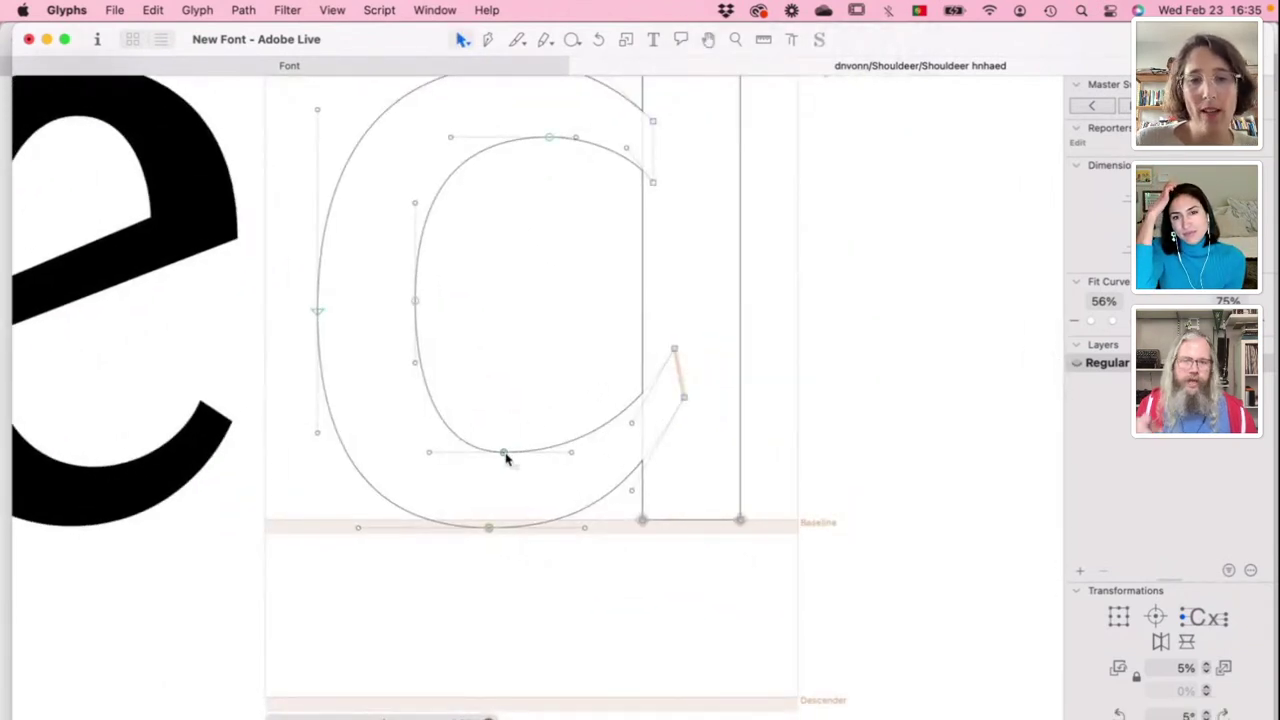
Step: Shift the d's baseline bottom node right, preview it filled, and bring up RMX Harmonizer
alt+click(536, 453)
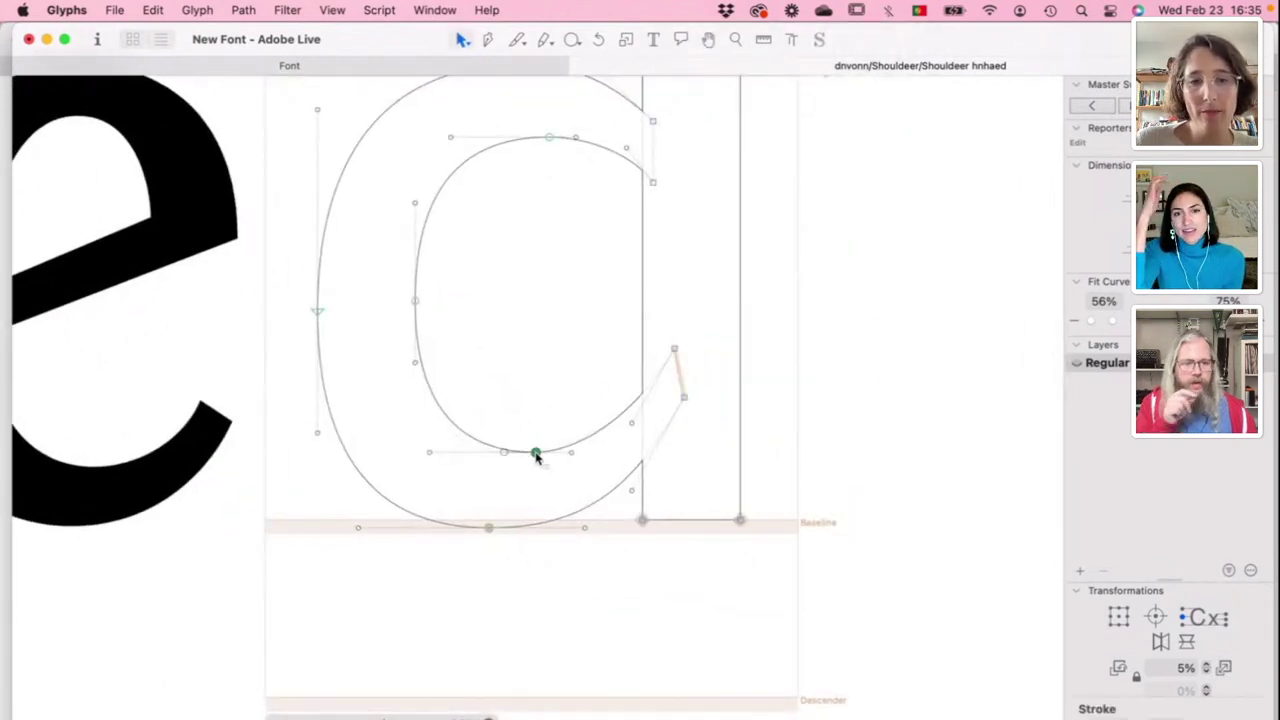
click(489, 528)
drag(489, 528, 517, 528)
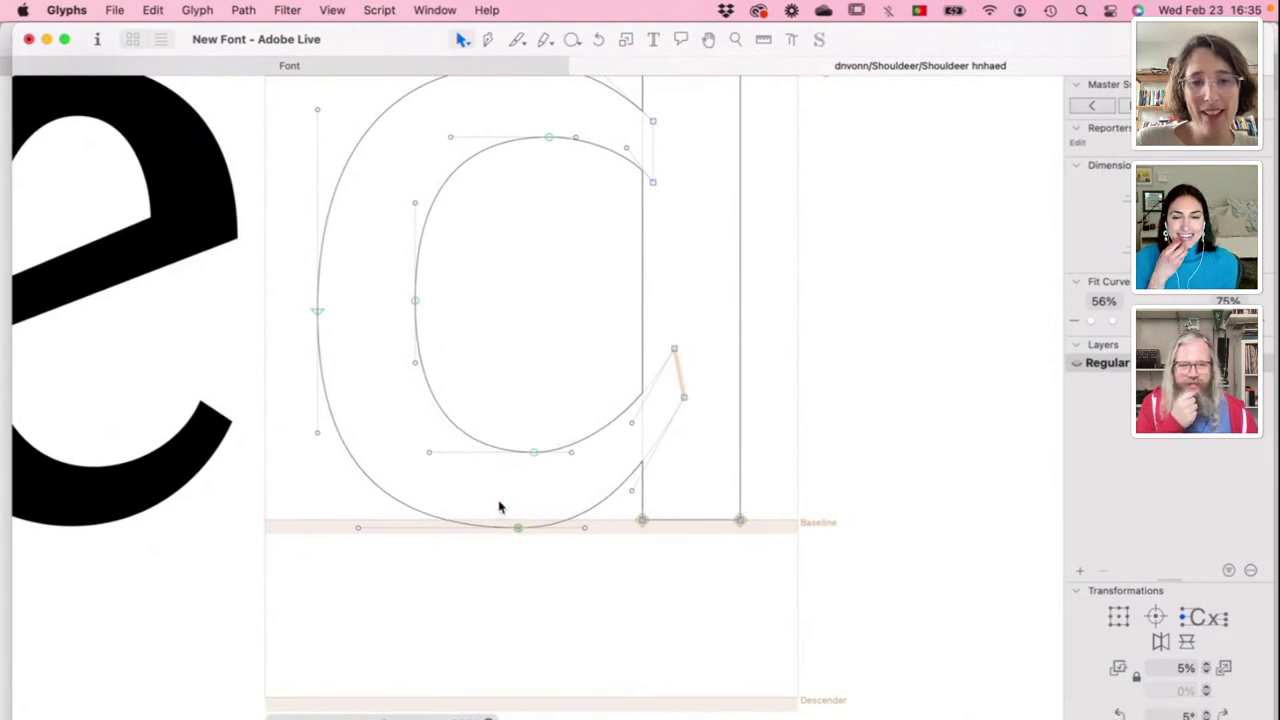
scroll(500, 507, down, 5)
scroll(390, 491, left, 3)
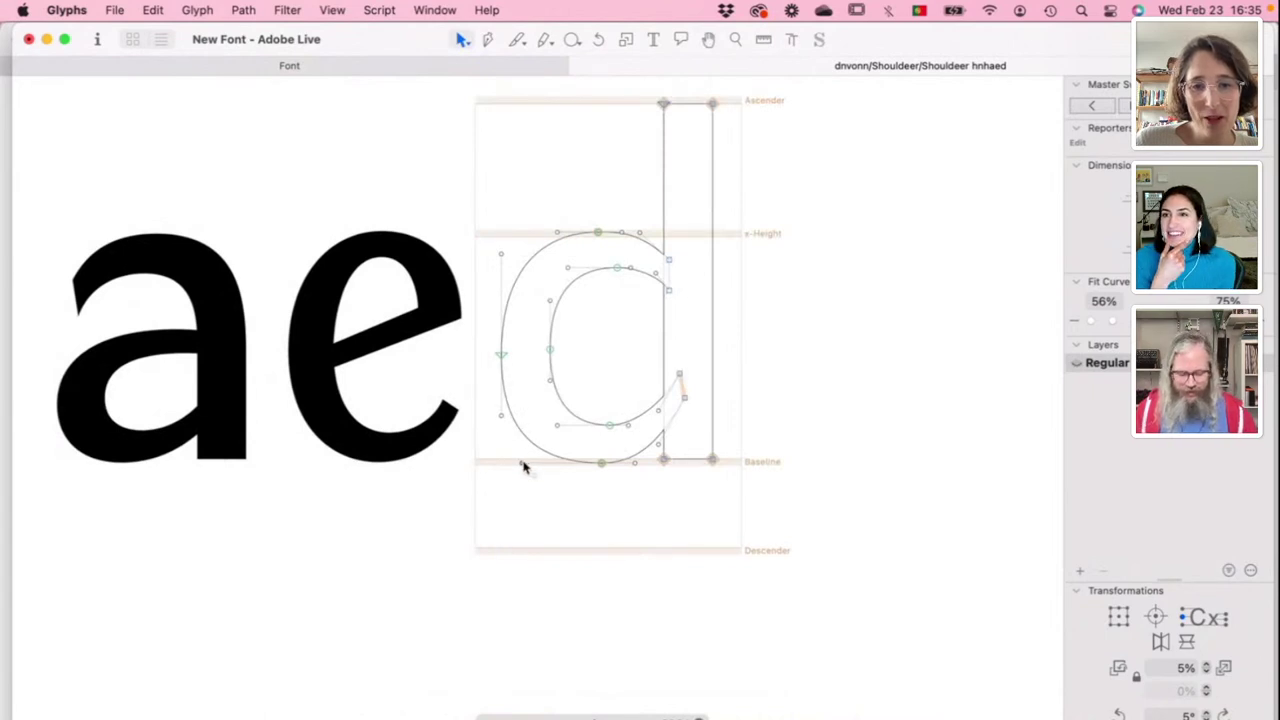
key(space)
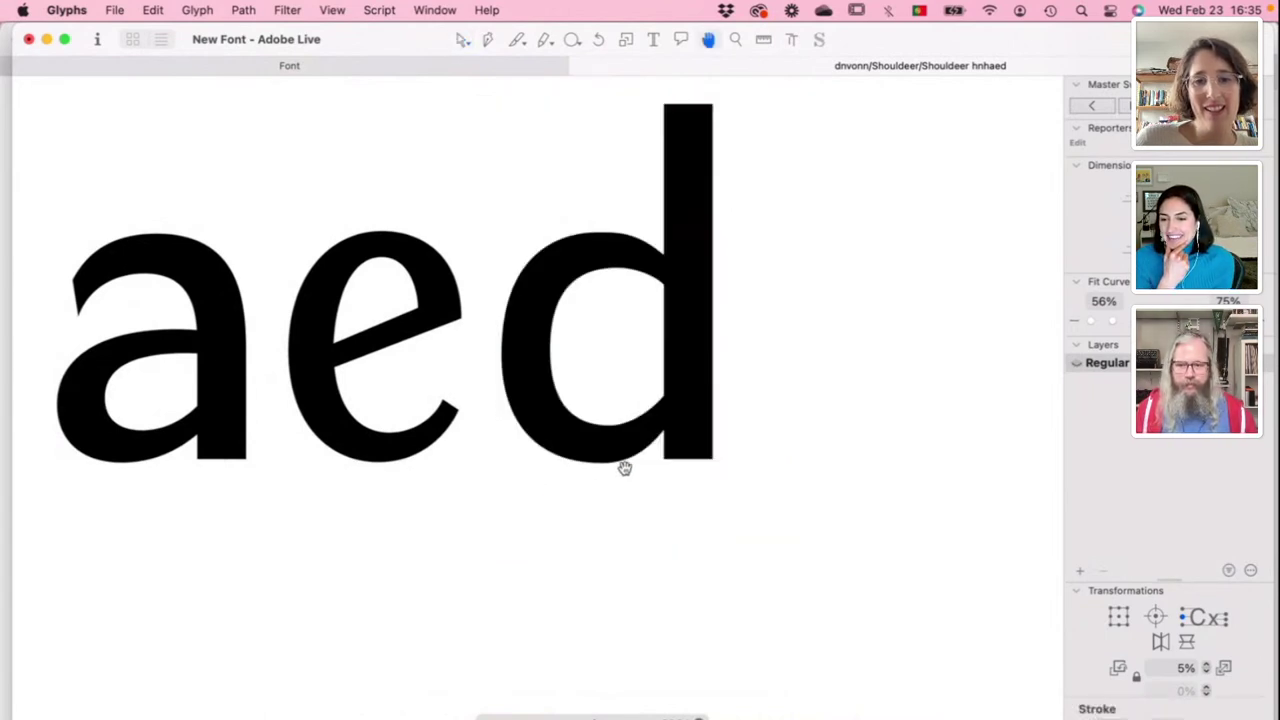
key(ctrl+super+h)
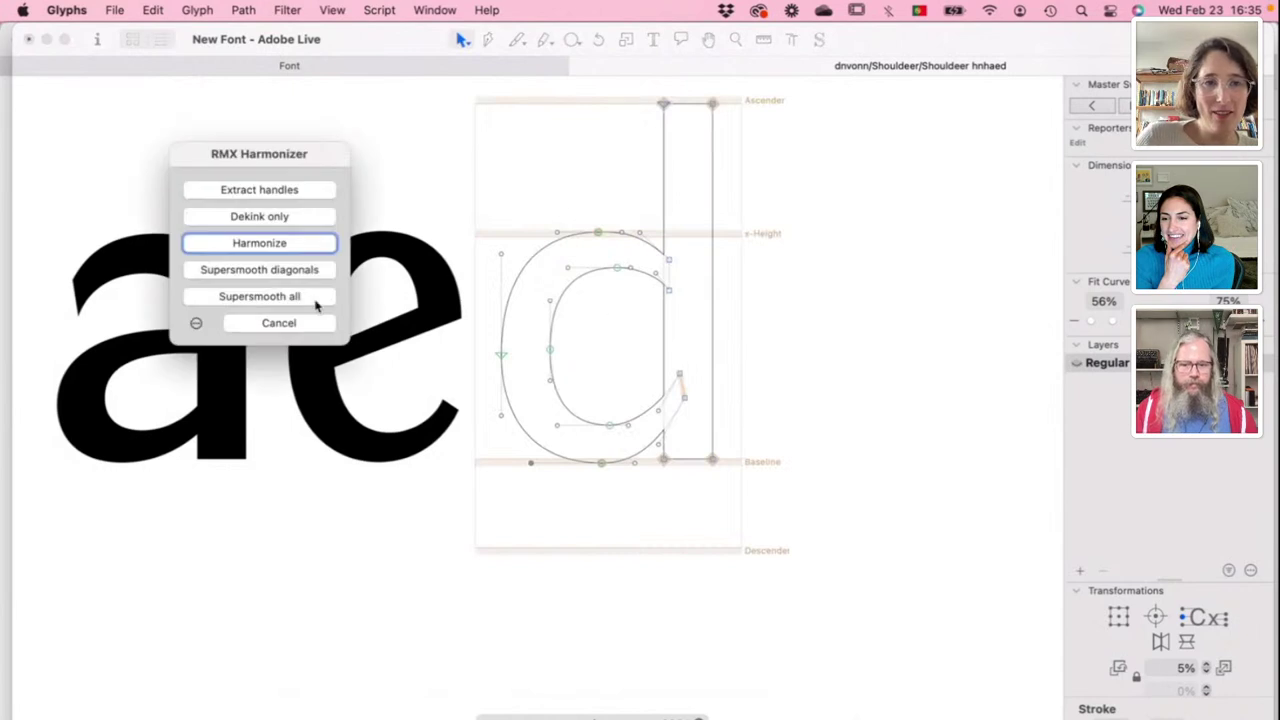
Step: Harmonize the d's curves and review the e and a outlines filled
click(281, 251)
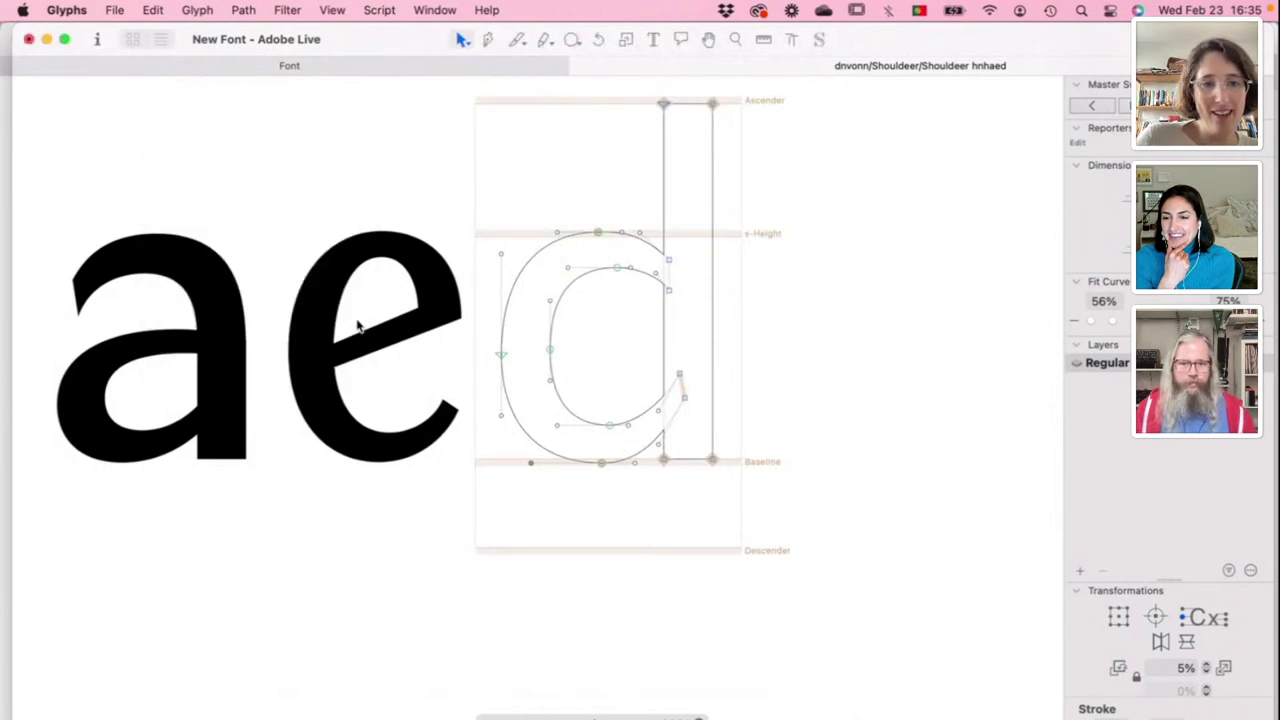
double_click(402, 370)
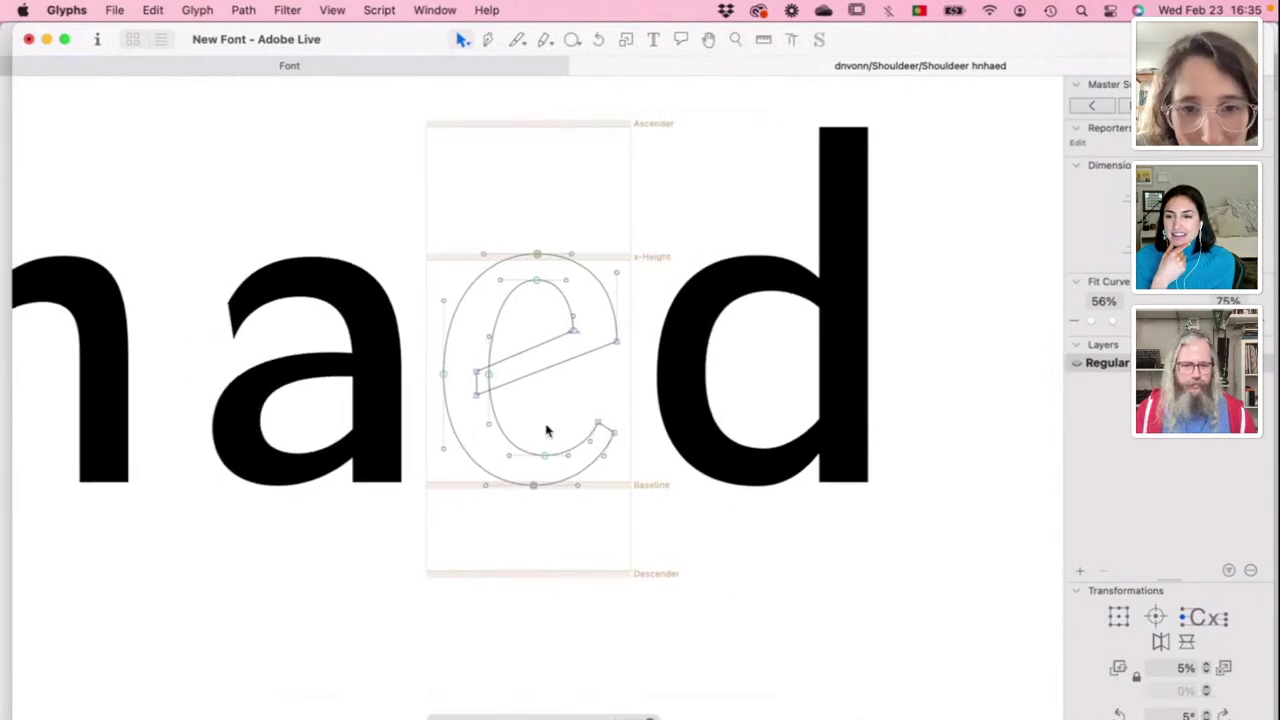
double_click(332, 388)
key(space)
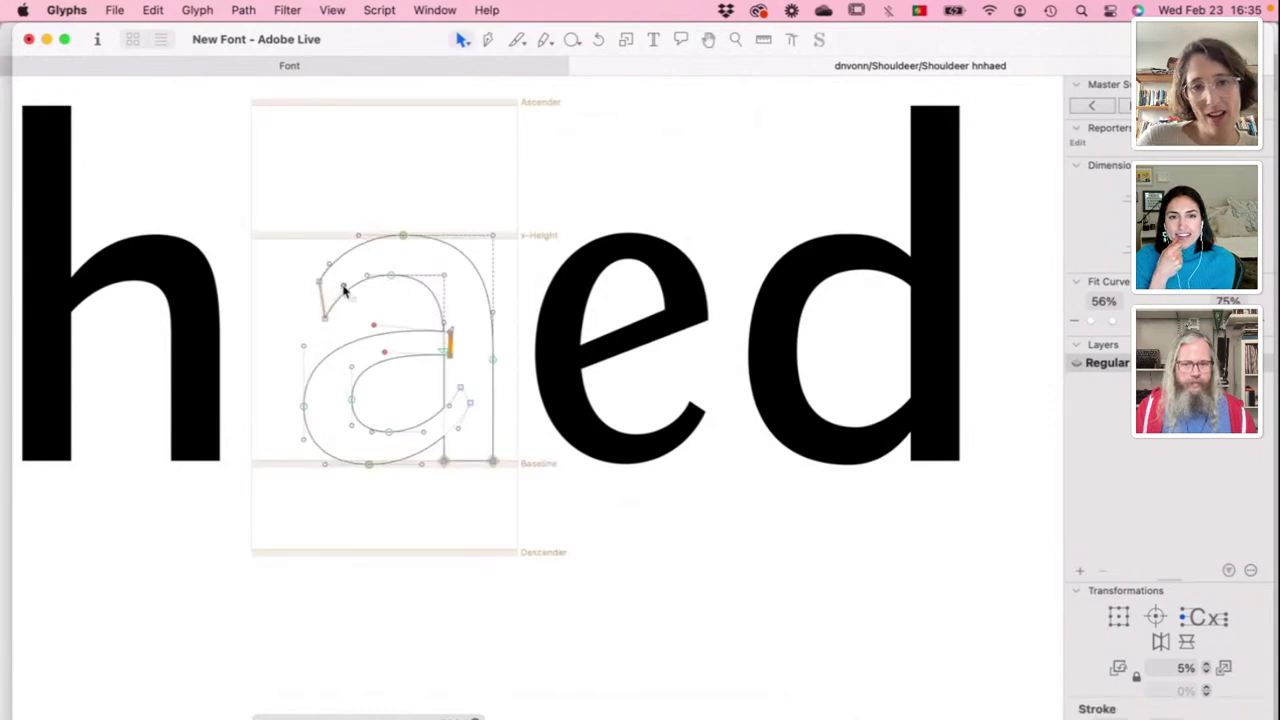
key(space)
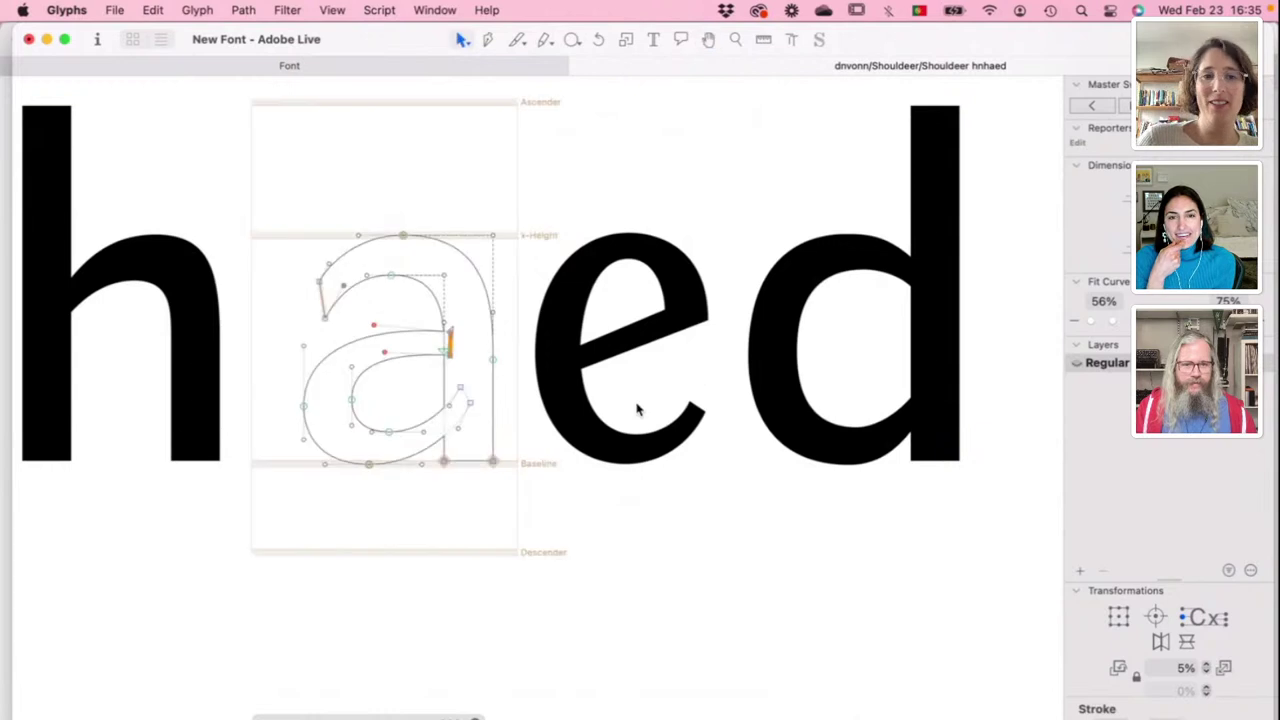
key(space)
Step: Export the font as OTF into the Adobe Fonts folder
scroll(636, 405, left, 3)
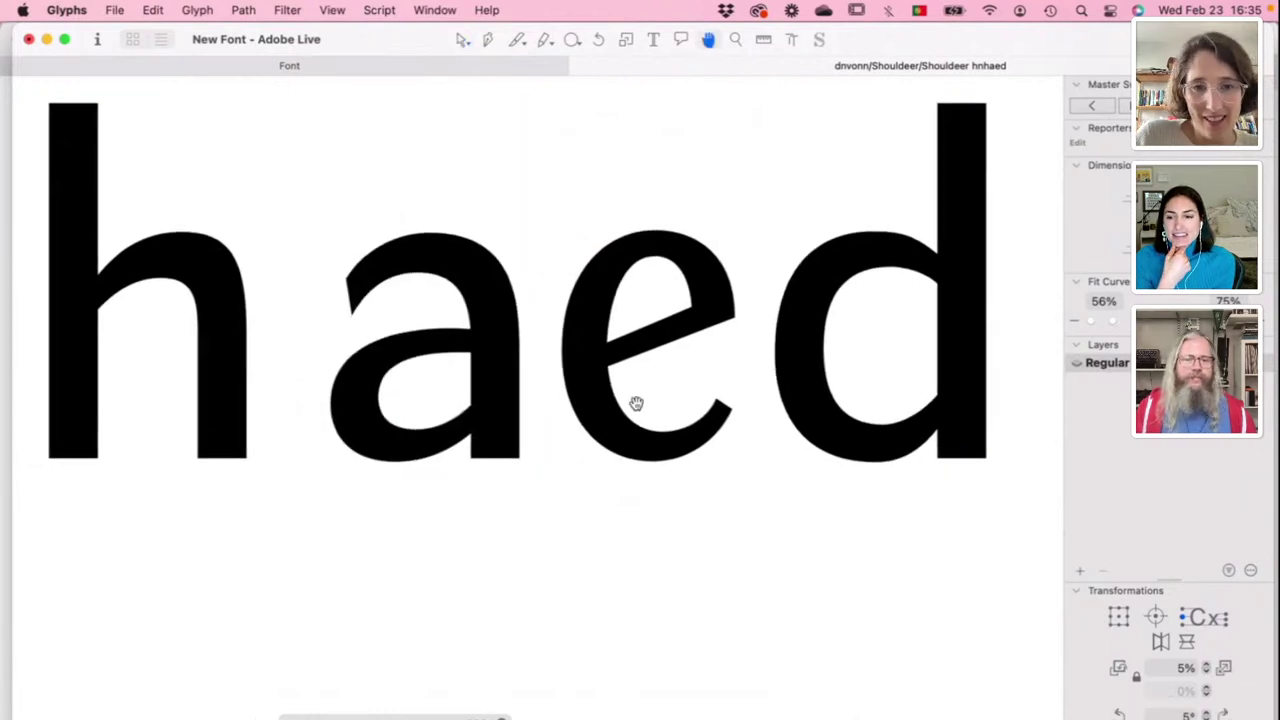
scroll(636, 405, right, 3)
scroll(636, 405, left, 4)
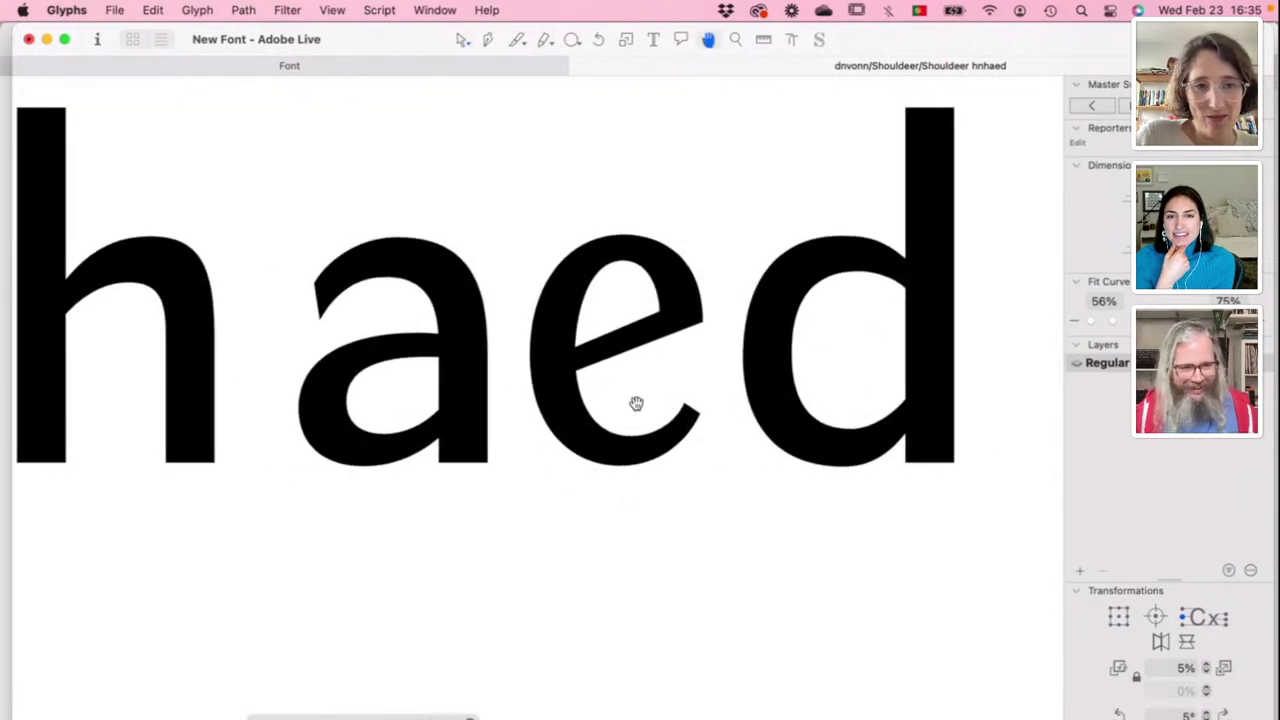
key(super+e)
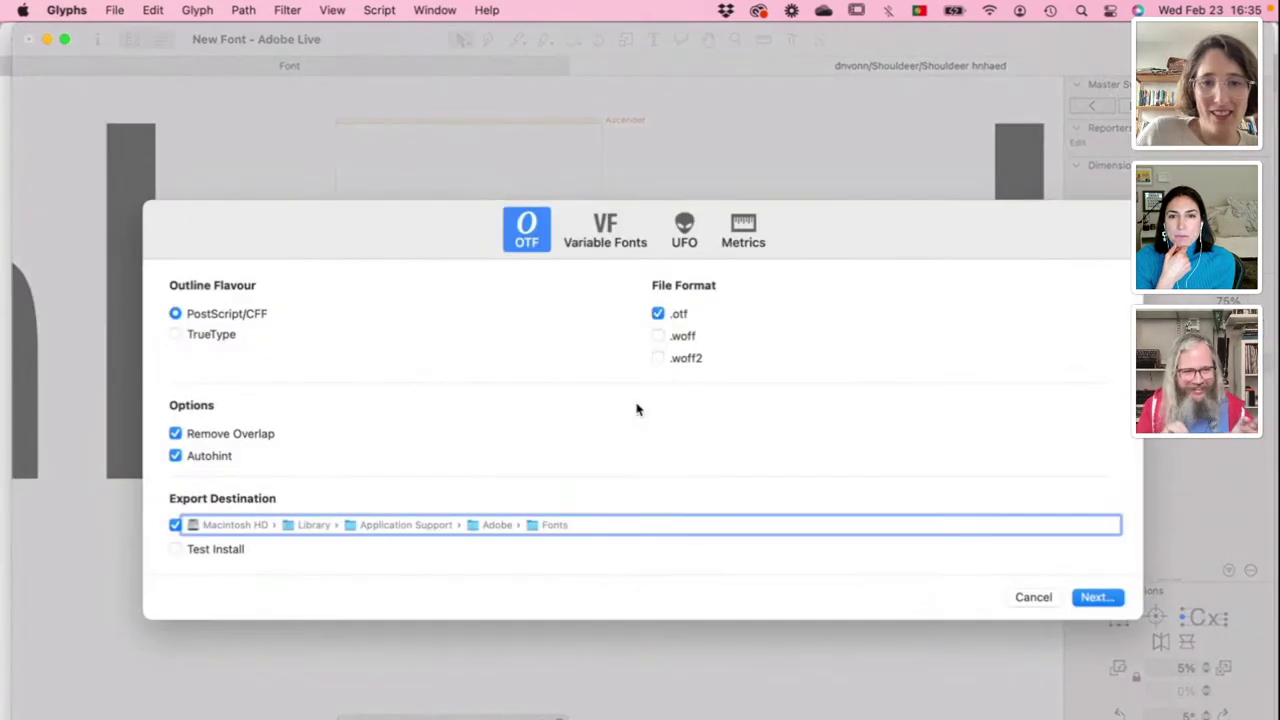
key(Escape)
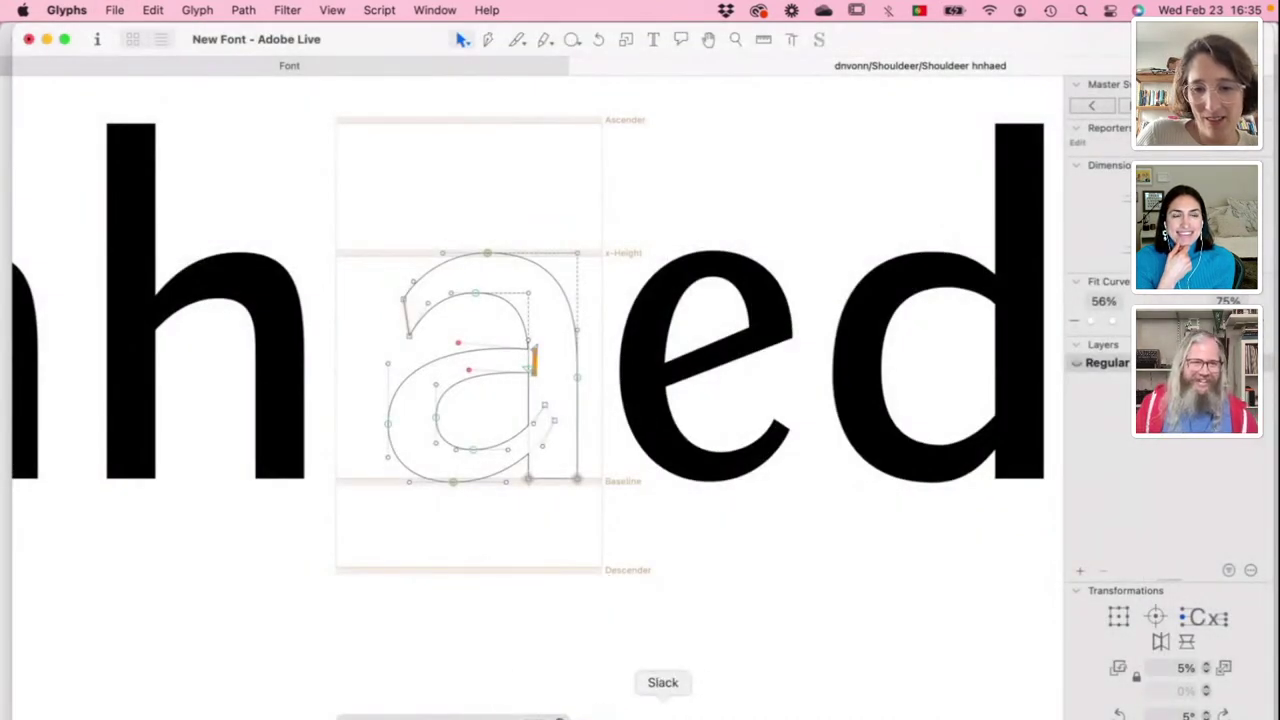
Step: In InDesign, zoom out to 150% and extend the test word to dnnenadah
click(800, 710)
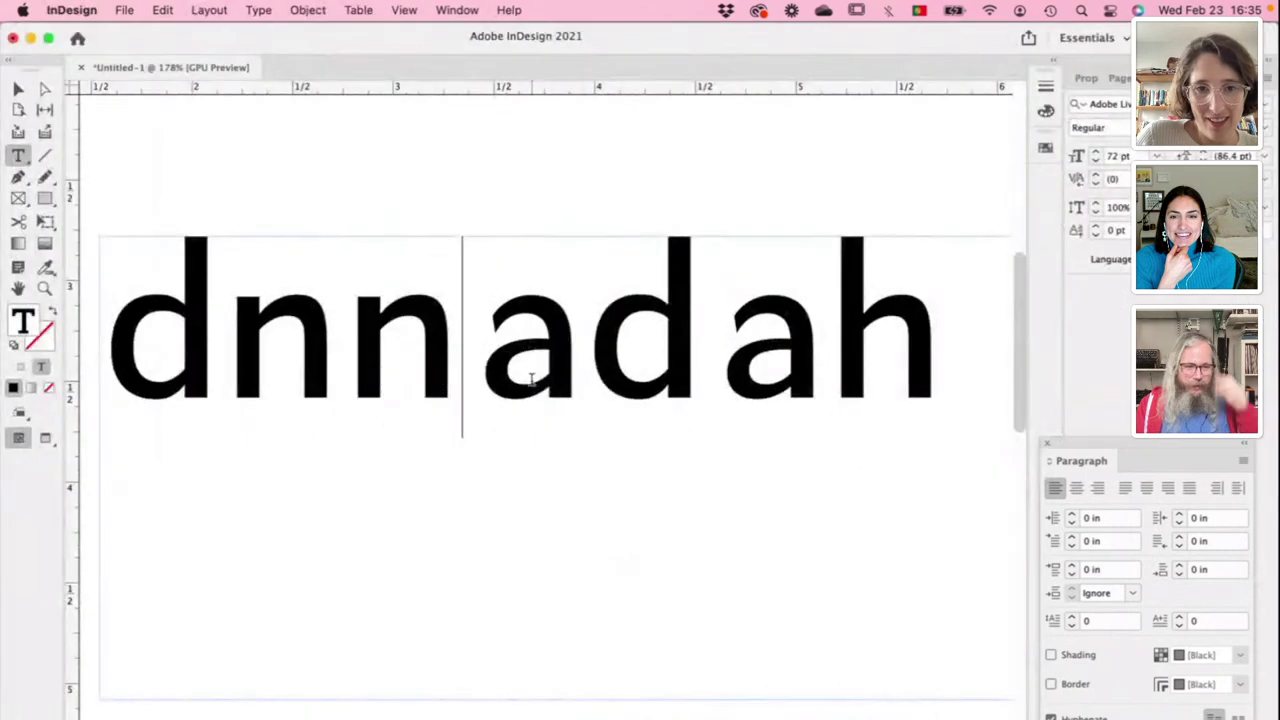
key(super+minus)
scroll(661, 491, right, 5)
scroll(661, 491, left, 4)
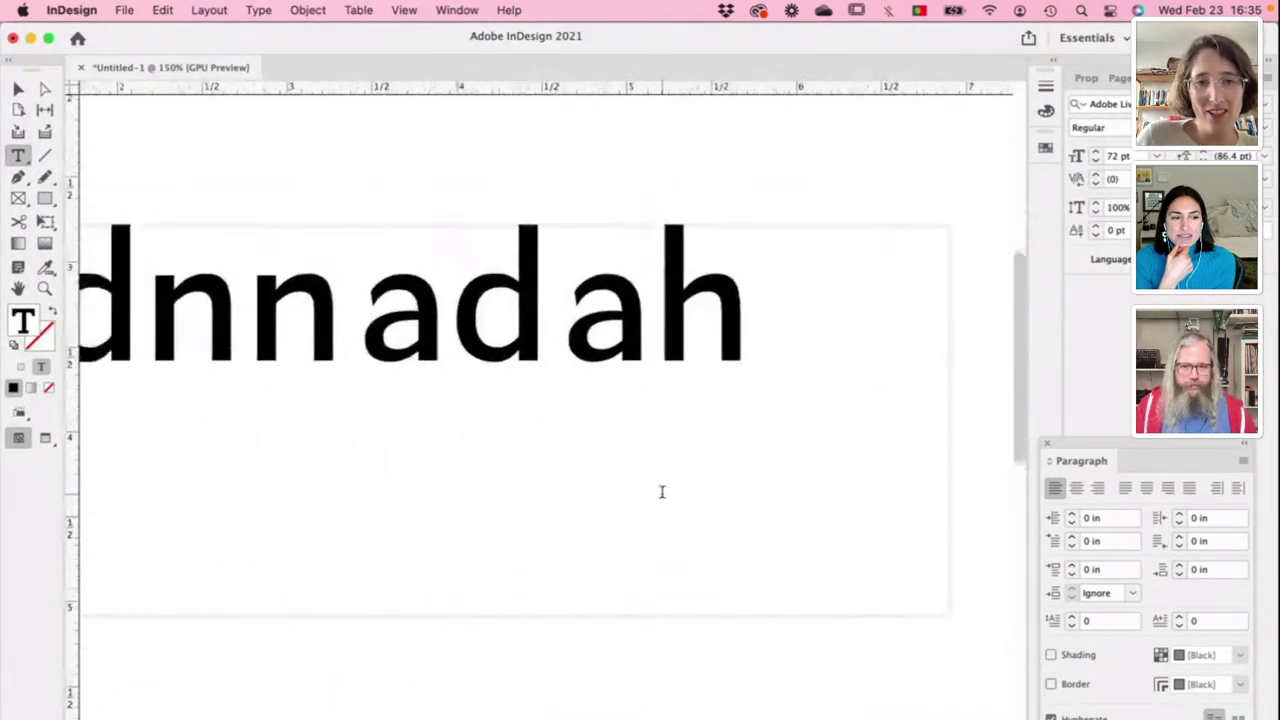
text(ed)
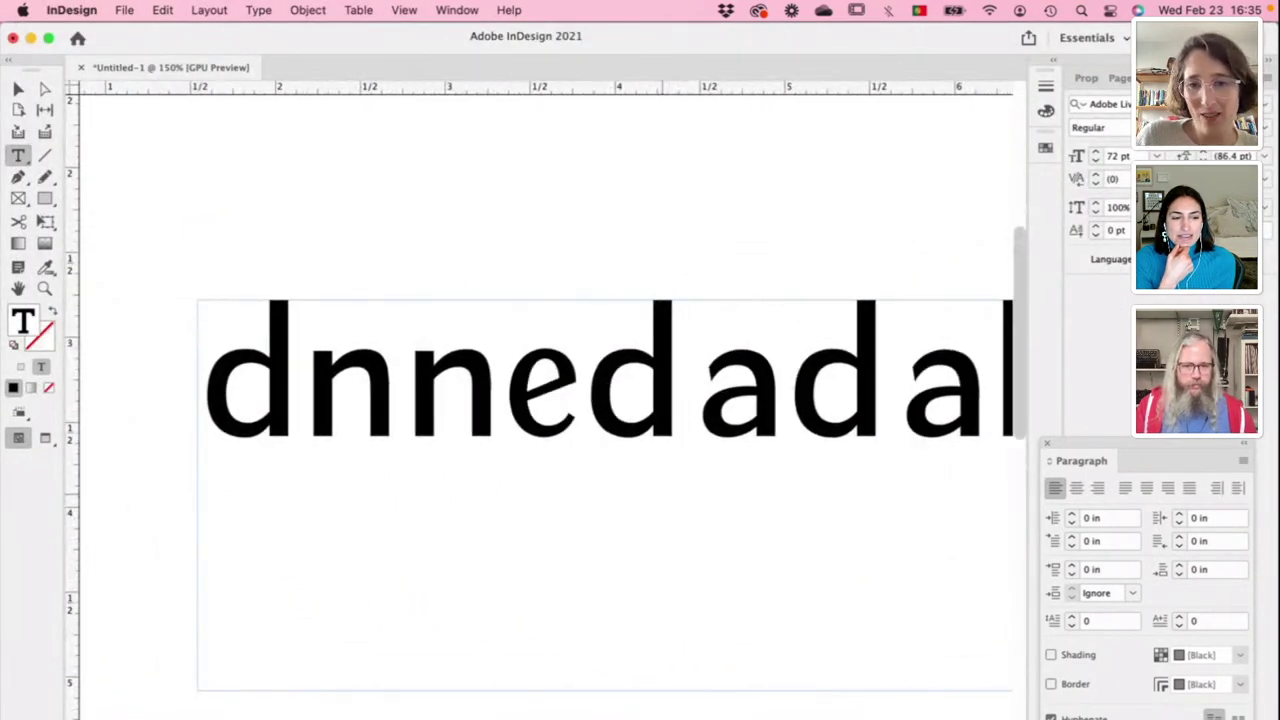
key(BackSpace)
text(n)
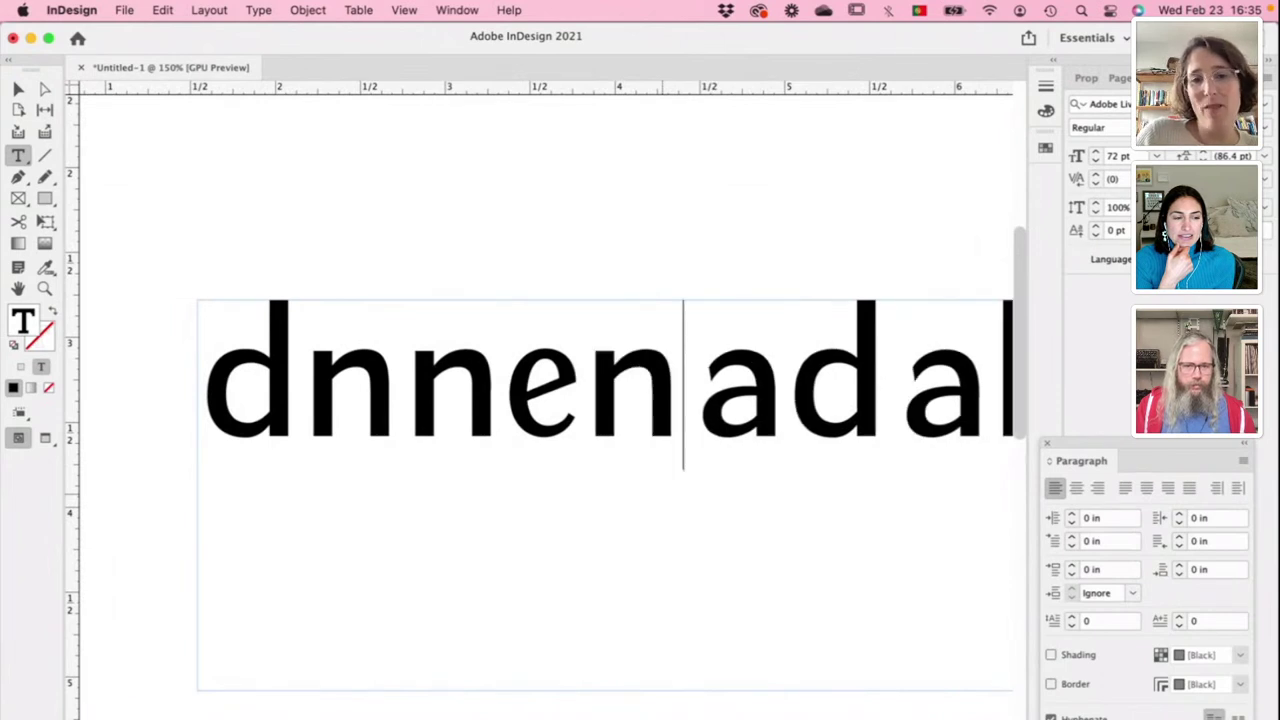
Step: Look over the new e in the test word, then return to Glyphs
scroll(580, 494, right, 5)
scroll(580, 494, down, 3)
scroll(580, 494, left, 4)
scroll(580, 494, up, 2)
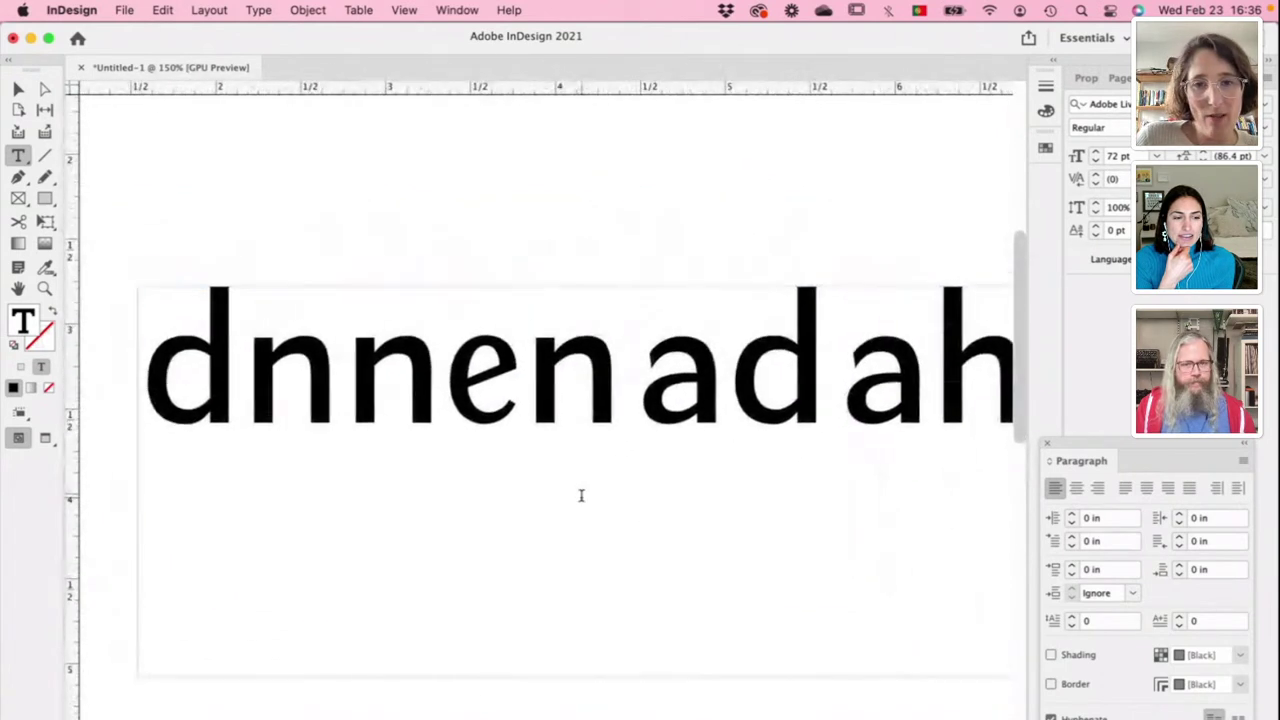
scroll(581, 495, down, 1)
scroll(581, 495, left, 1)
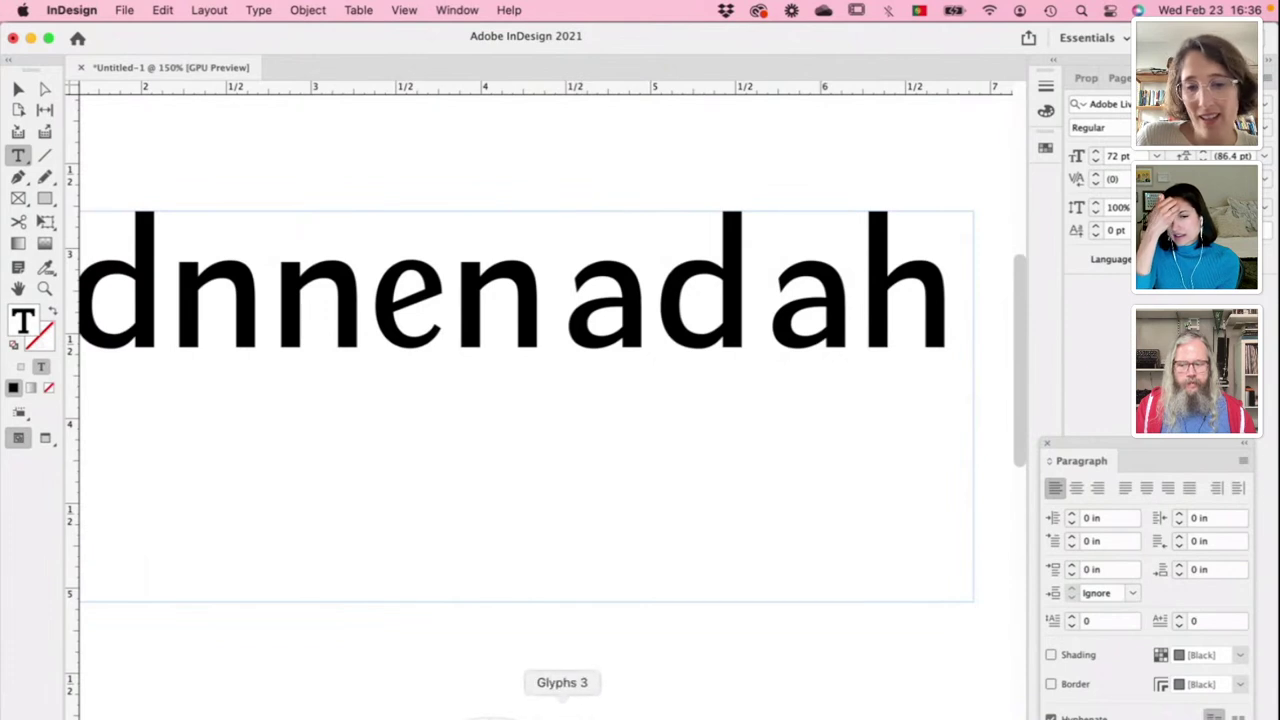
click(562, 710)
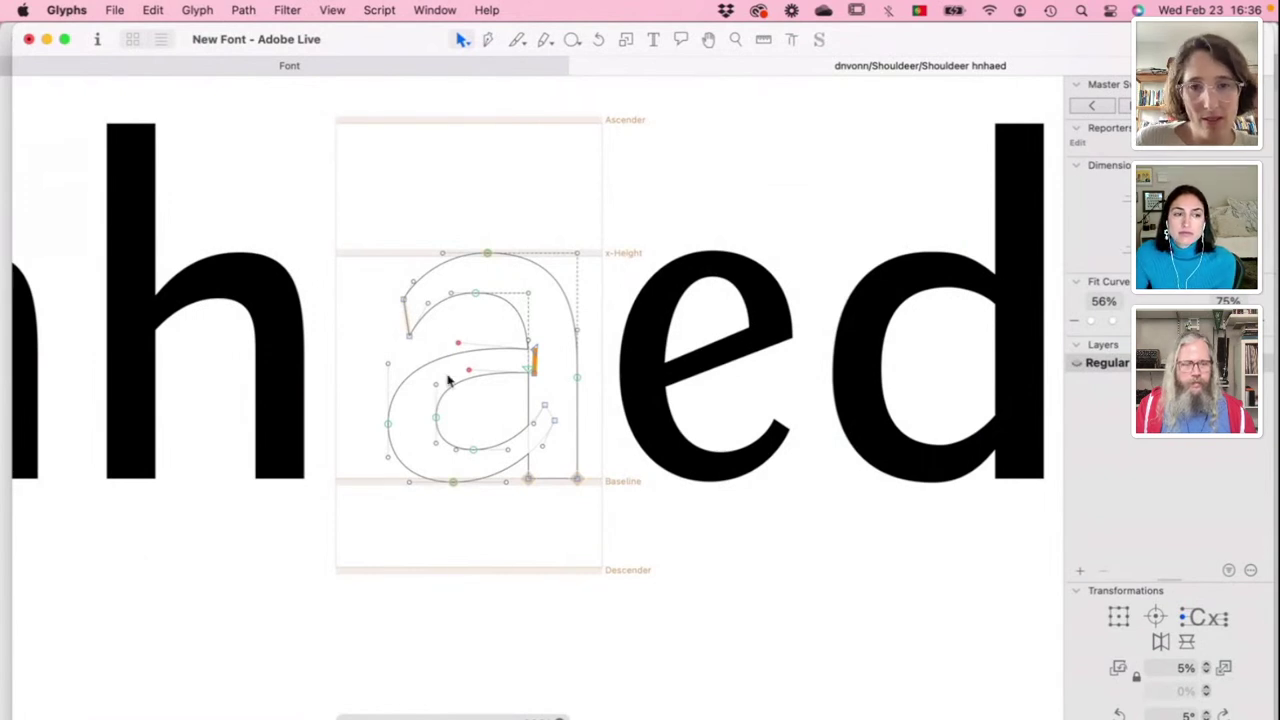
Step: Reduce the a's left sidebearing so it sits closer to the h, then switch to Keynote
click(653, 39)
click(657, 334)
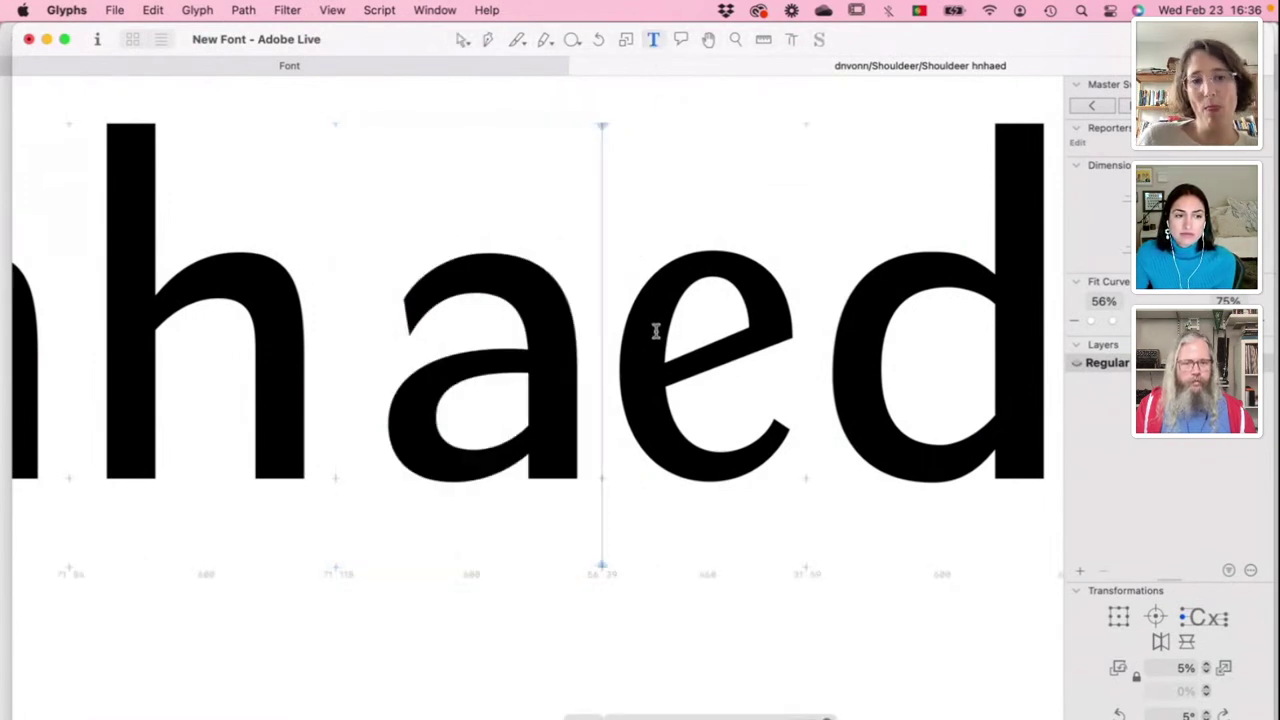
click(291, 443)
key(ctrl+super+Left)
key(ctrl+super+Left)
key(ctrl+super+Left)
key(ctrl+super+Left)
key(ctrl+super+Left)
key(ctrl+super+Left)
key(ctrl+super+Left)
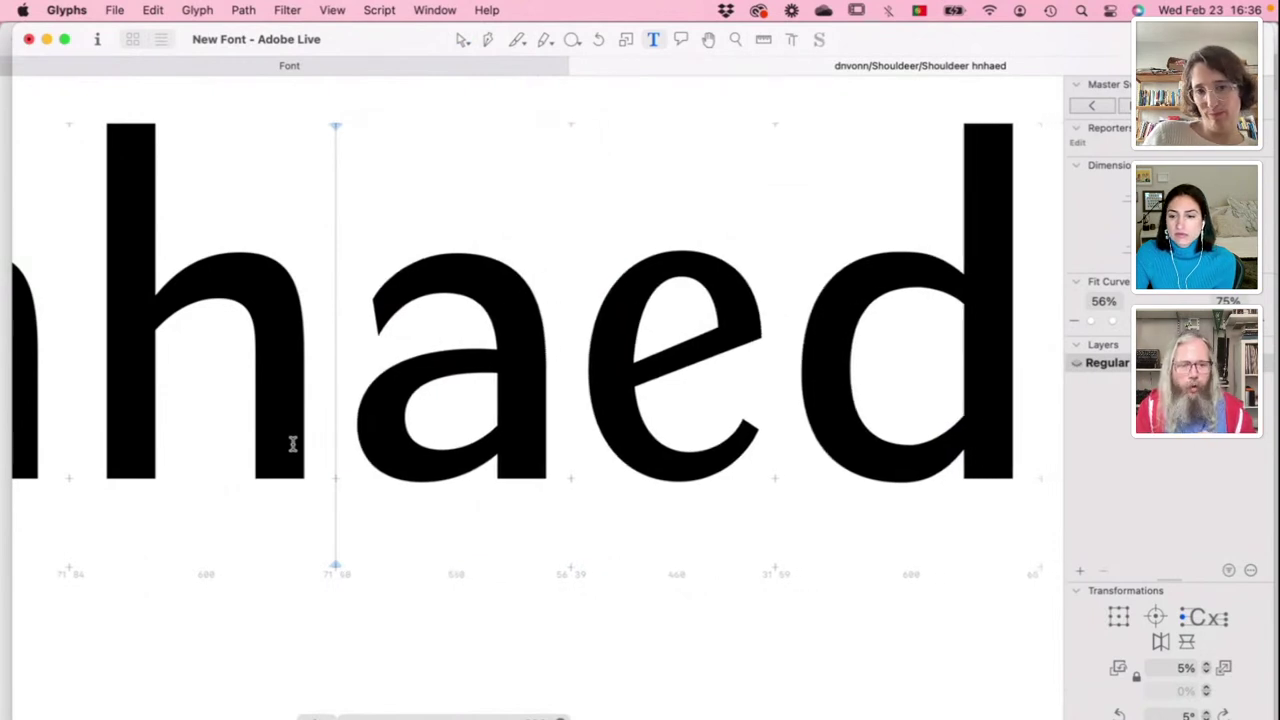
double_click(371, 449)
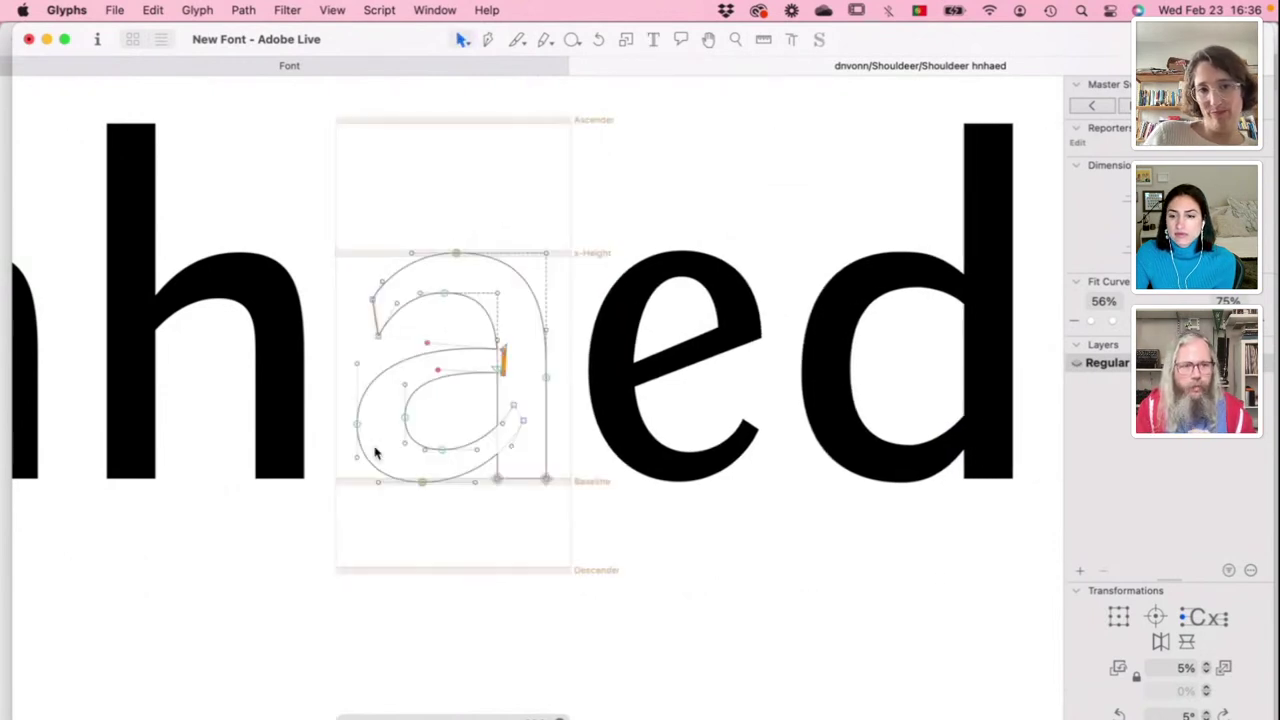
click(653, 40)
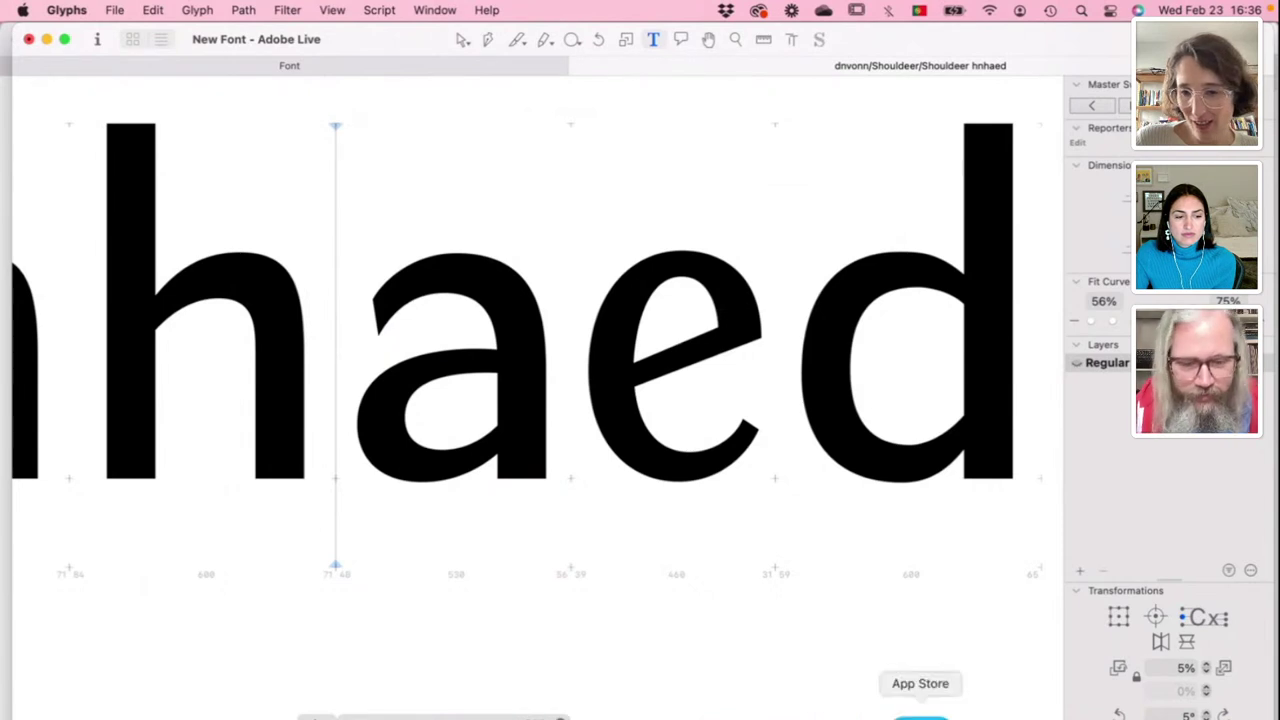
click(977, 712)
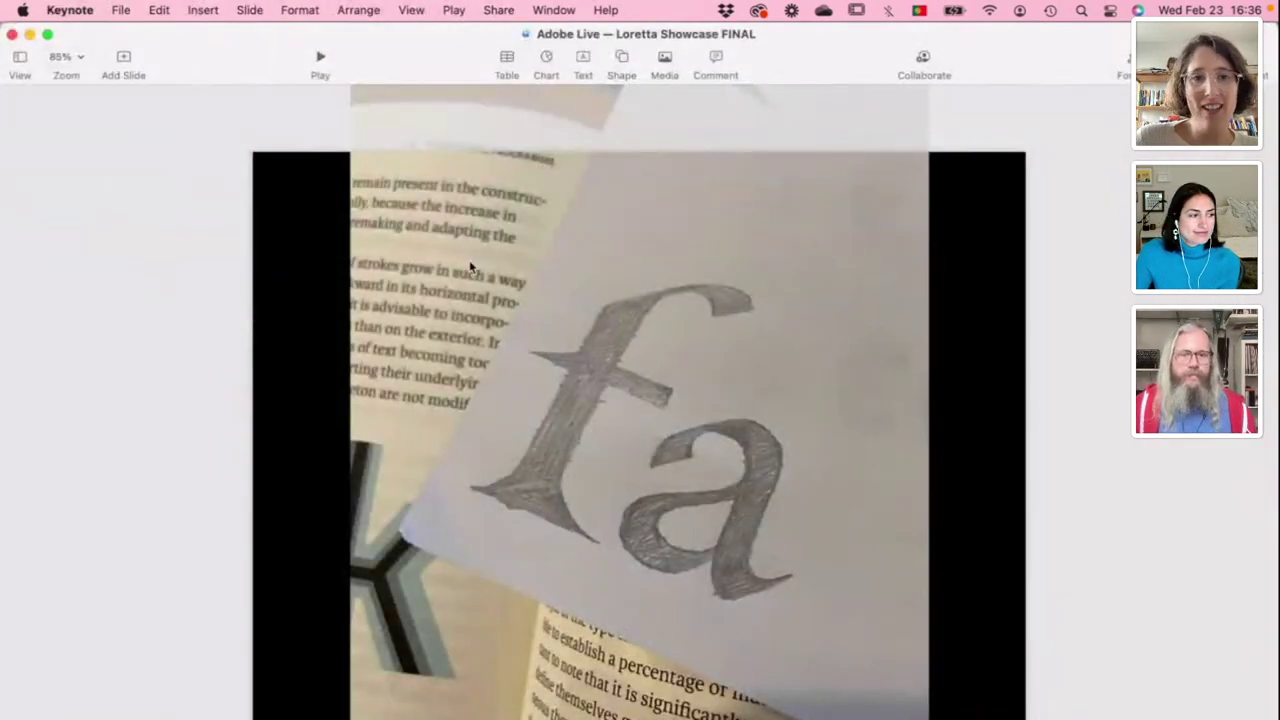
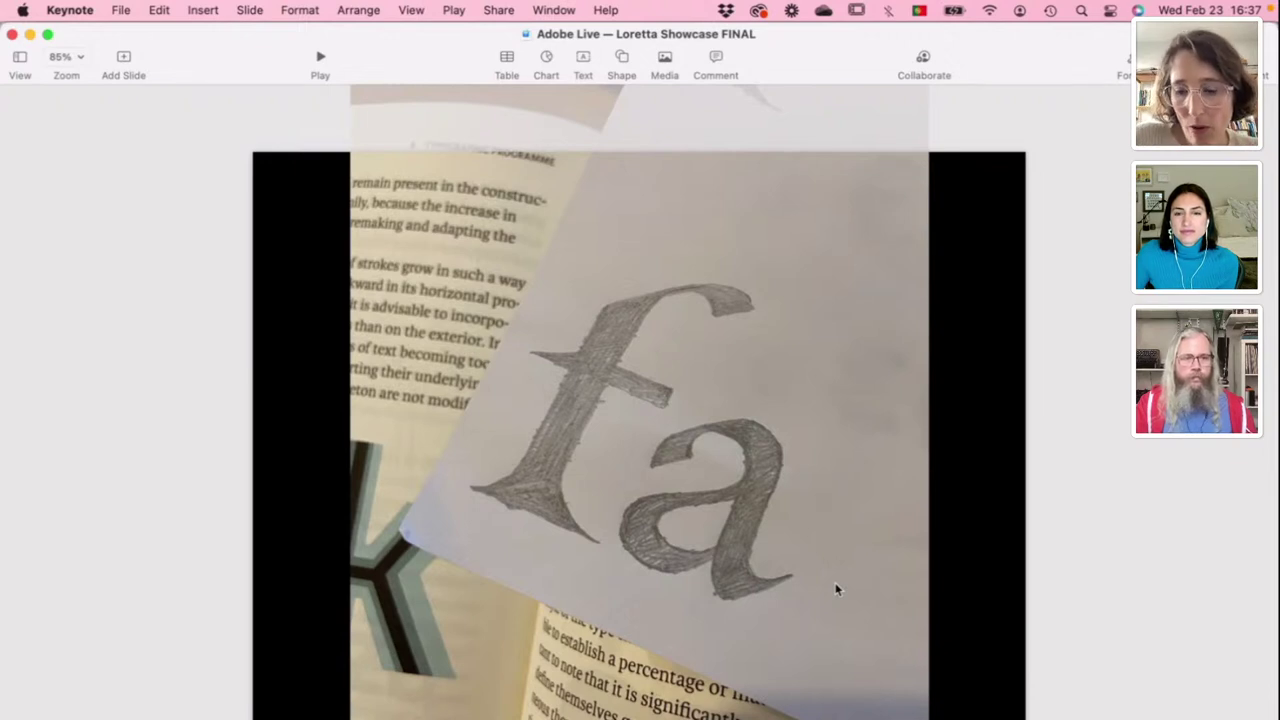
Step: Advance to the slide of pencil-sketched letters S, a, b, c and E
key(Down)
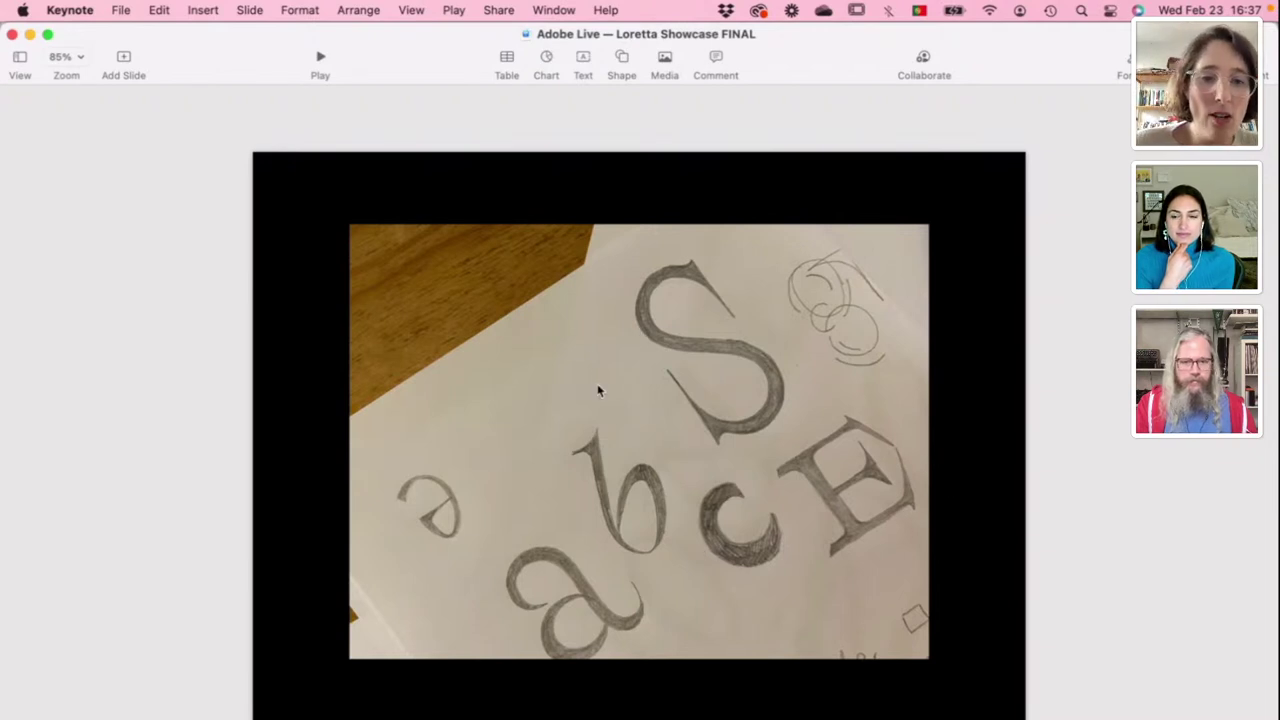
Step: Advance to the slide with serif test words like 'adhesions indonesians hessians' and zoom to inspect the lettering
key(Down)
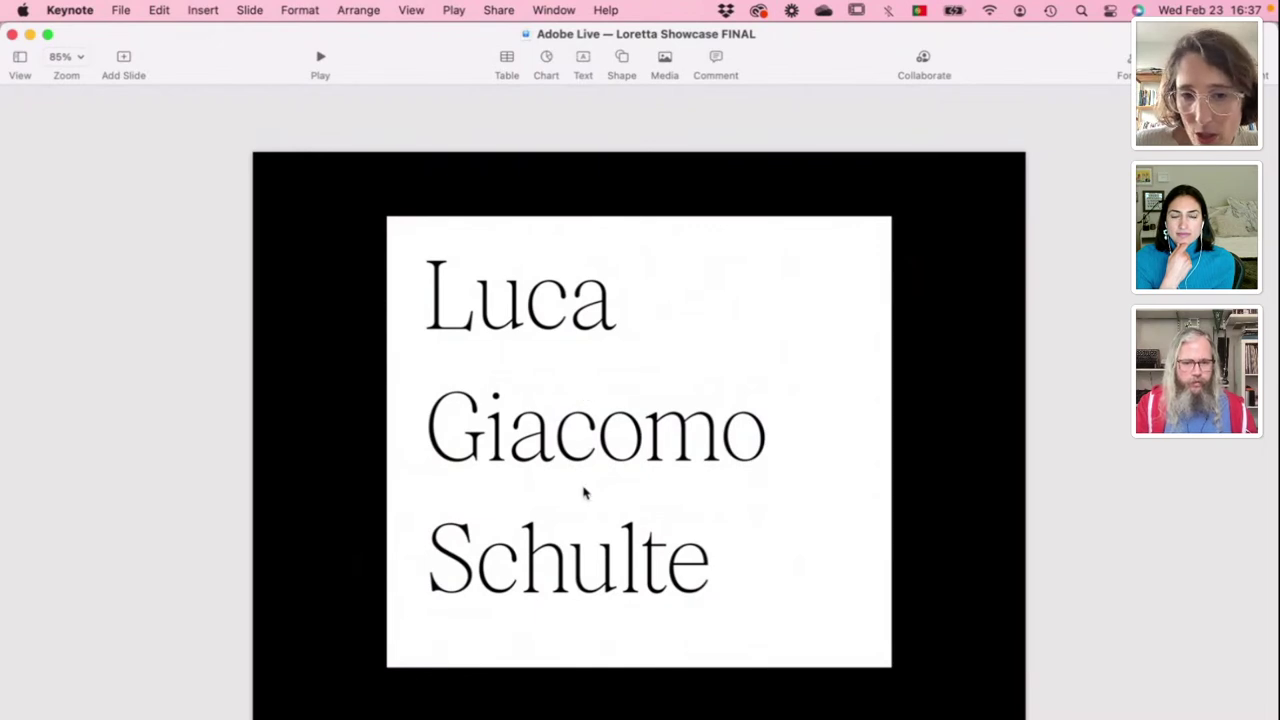
scroll(585, 492, up, 5)
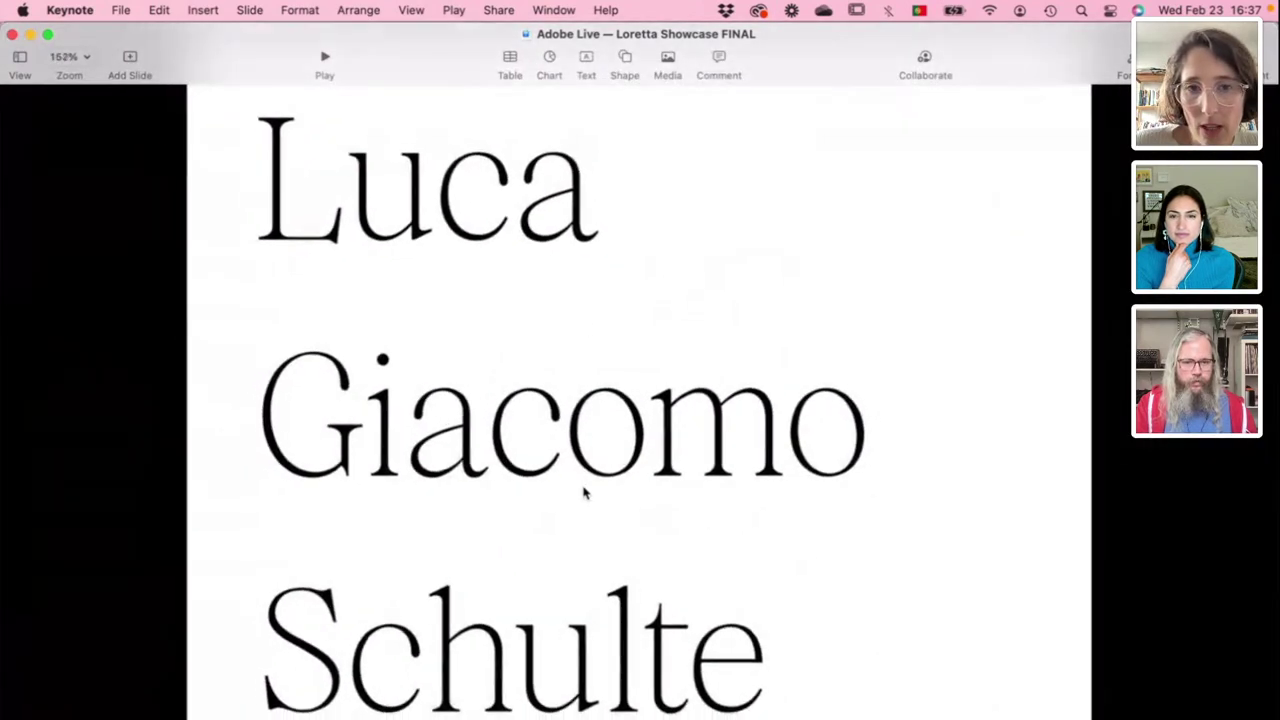
scroll(585, 492, down, 3)
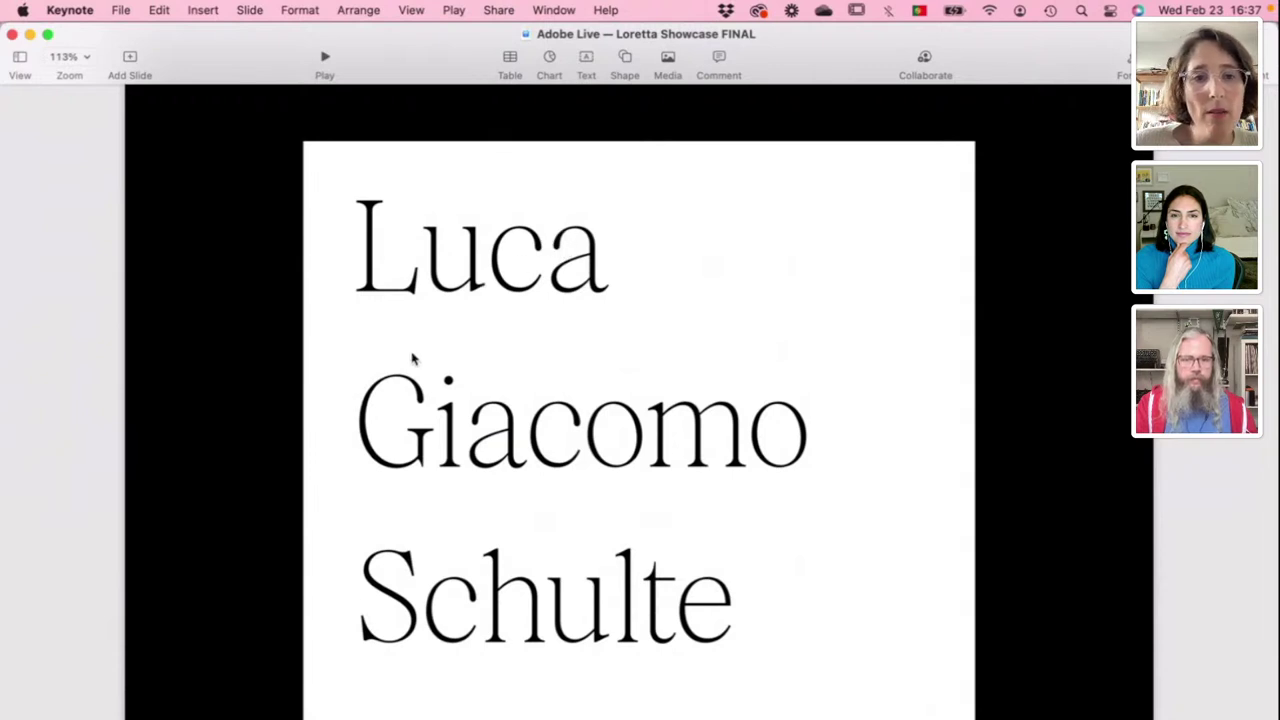
scroll(608, 437, down, 1)
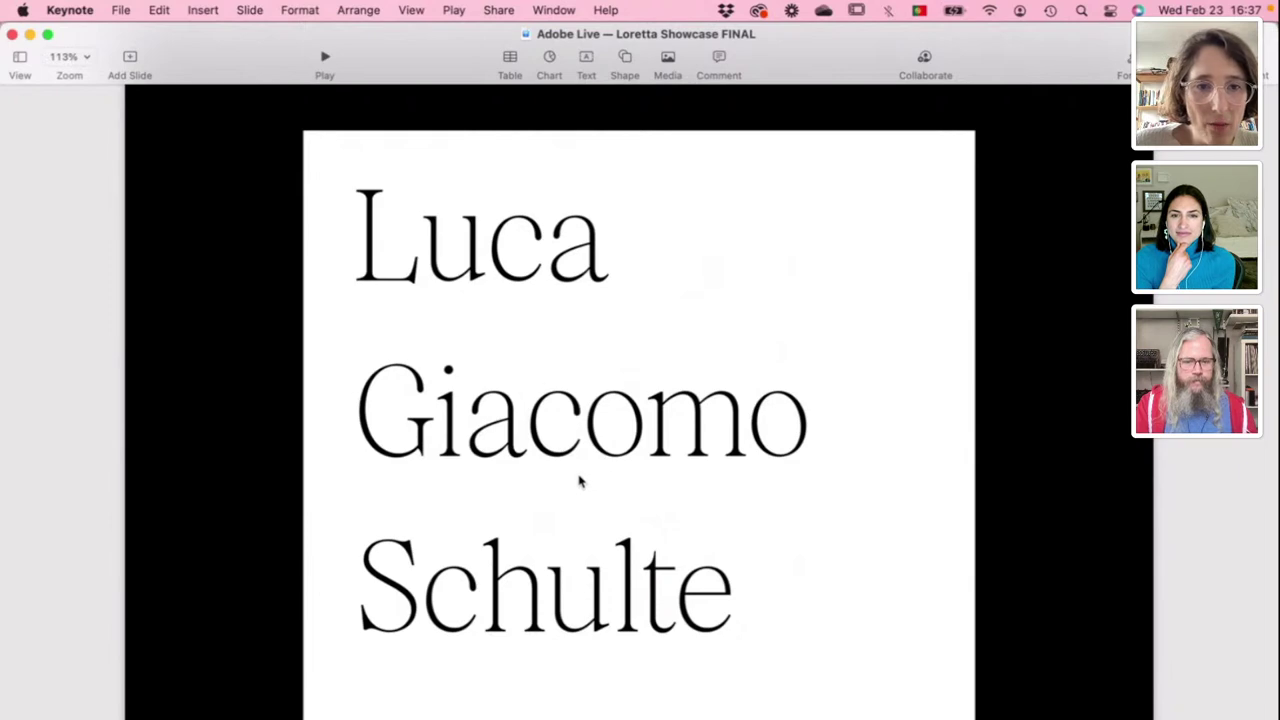
scroll(612, 452, down, 3)
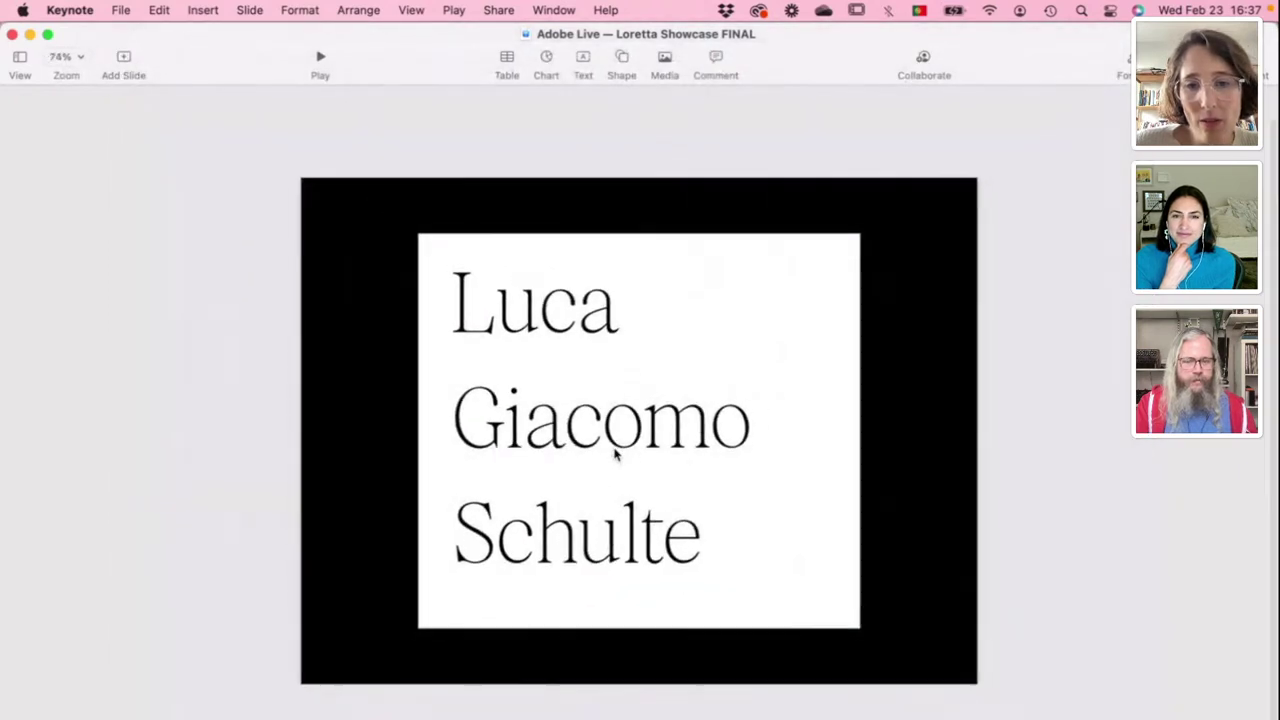
scroll(614, 454, up, 1)
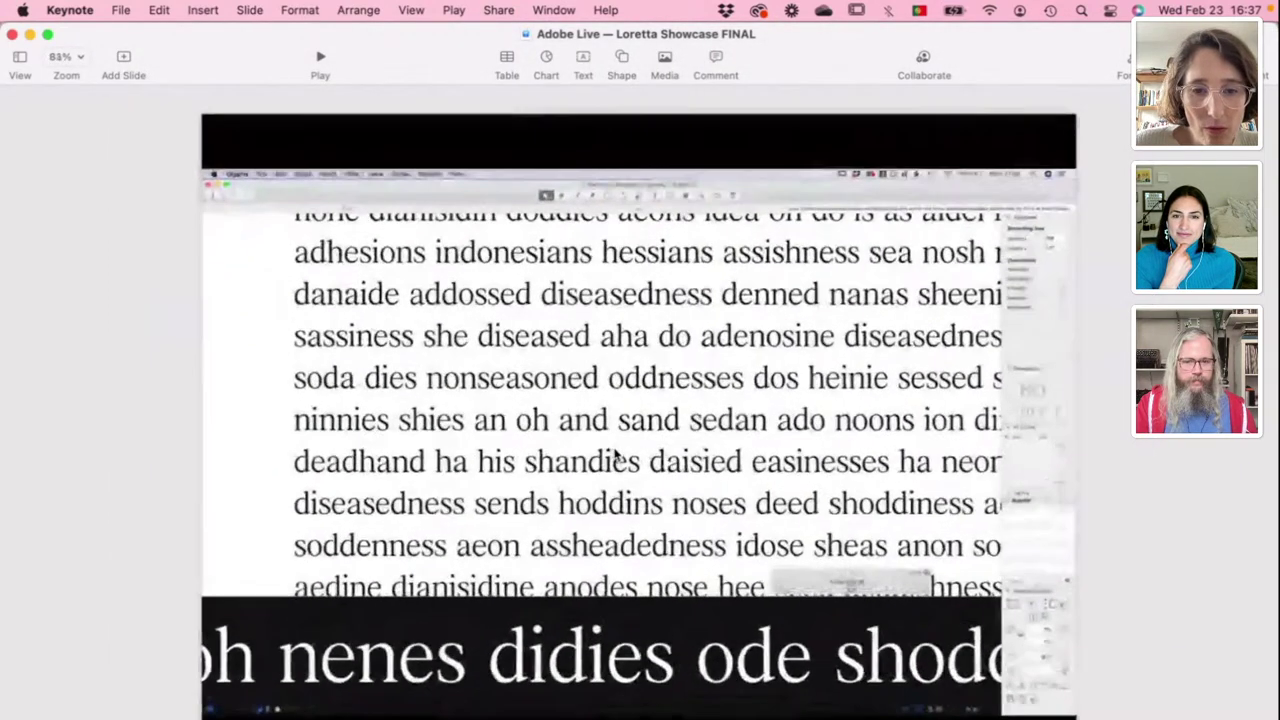
Step: Zoom in to about 300% to examine the serif text specimen up close
scroll(612, 456, up, 5)
scroll(577, 383, up, 3)
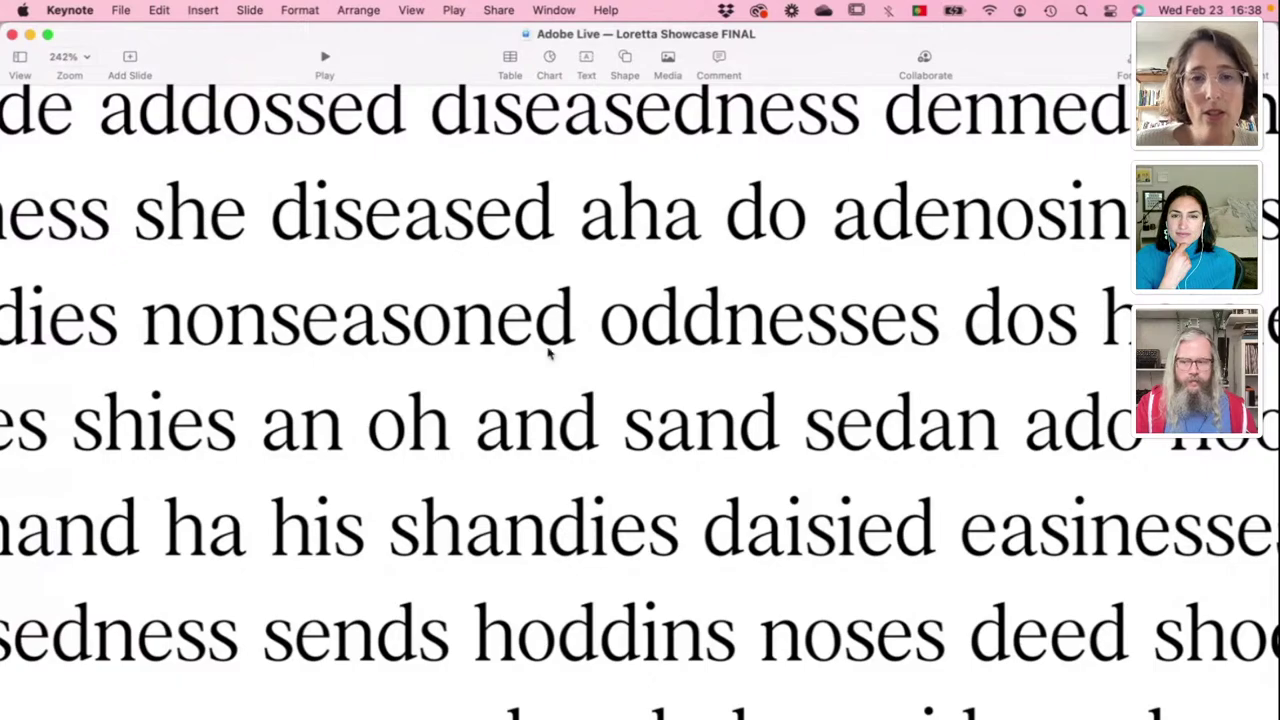
scroll(386, 314, down, 5)
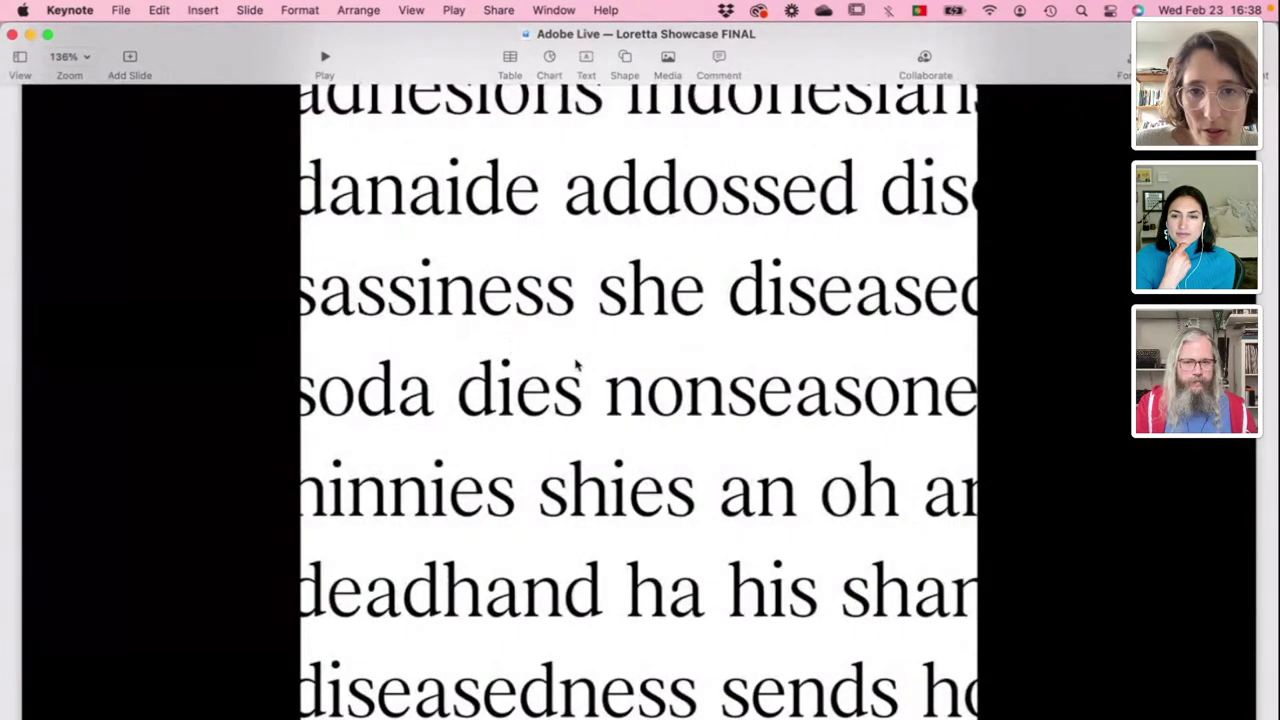
scroll(588, 427, up, 4)
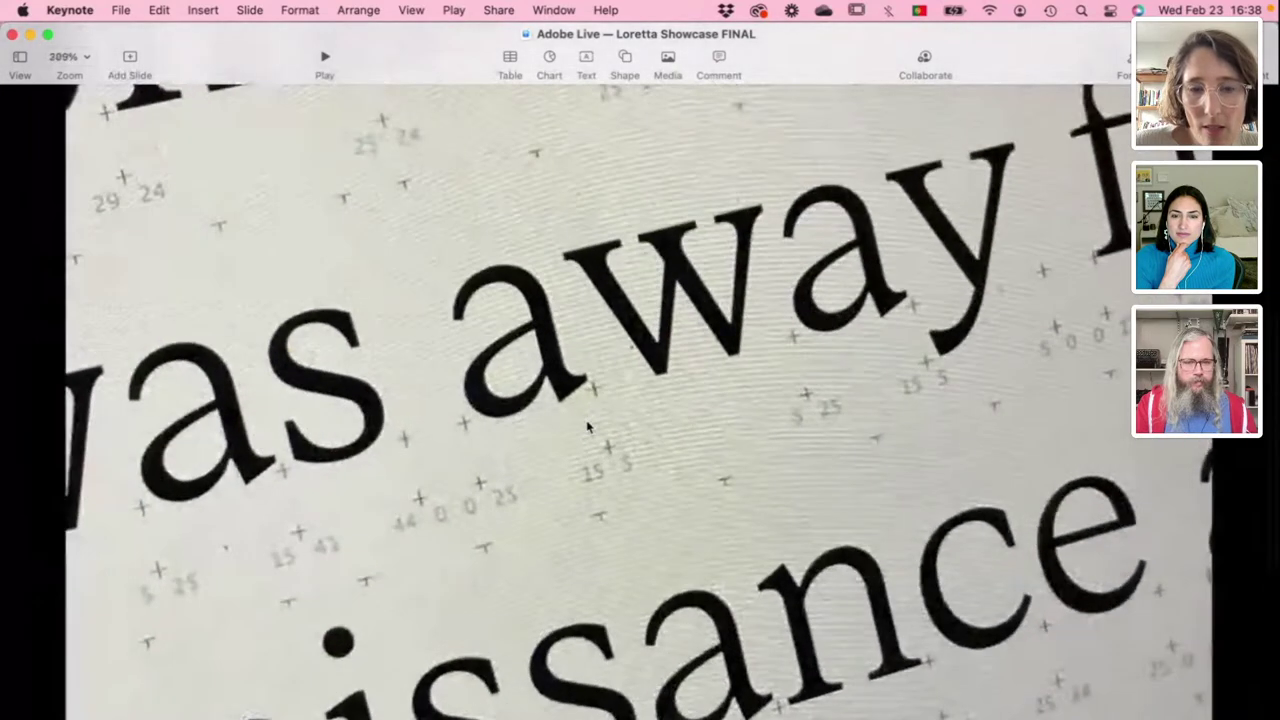
scroll(588, 427, up, 3)
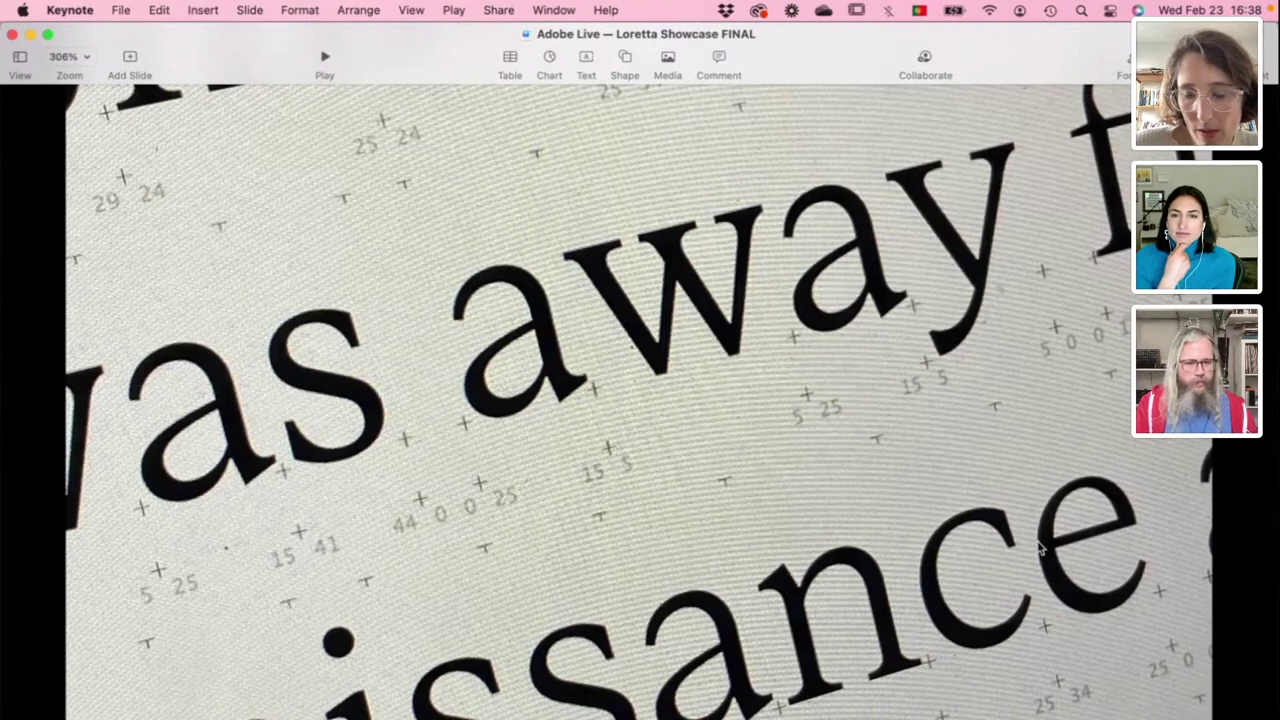
Step: Advance to the Jacinta & Rudolf specimen slide, zoom in on it, then fit the whole slide
key(Down)
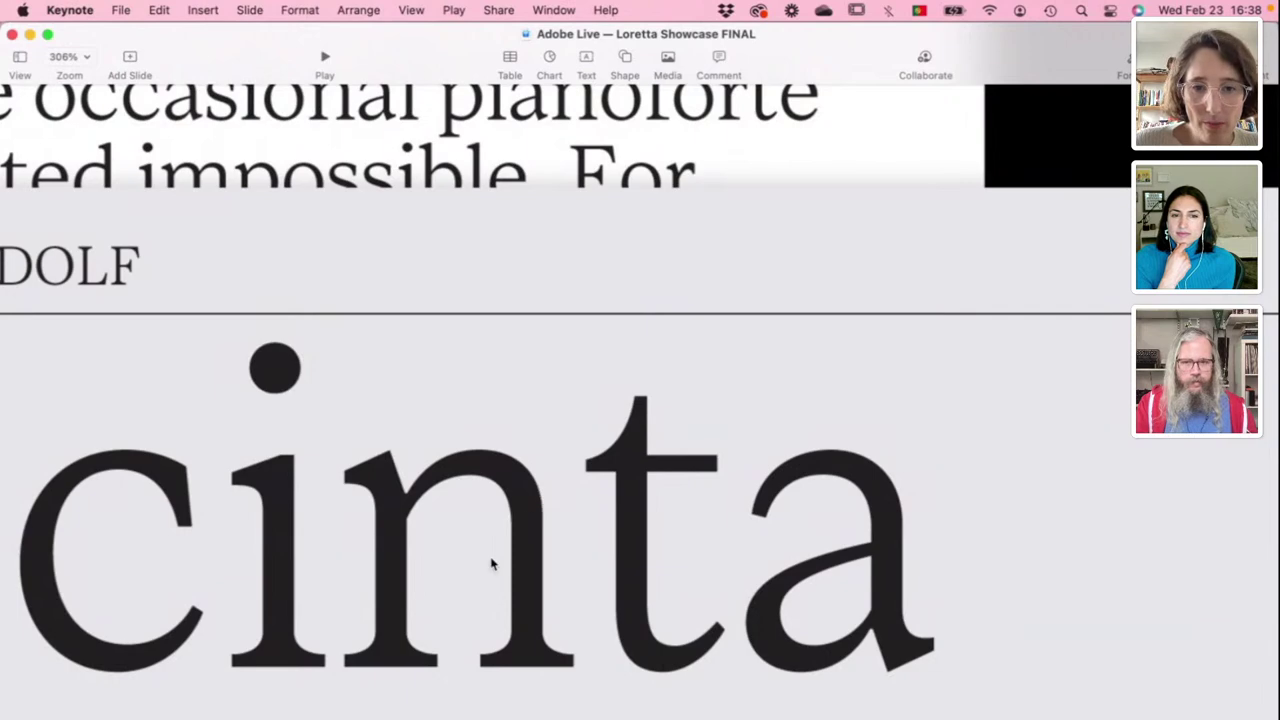
scroll(491, 565, down, 1)
scroll(435, 635, down, 10)
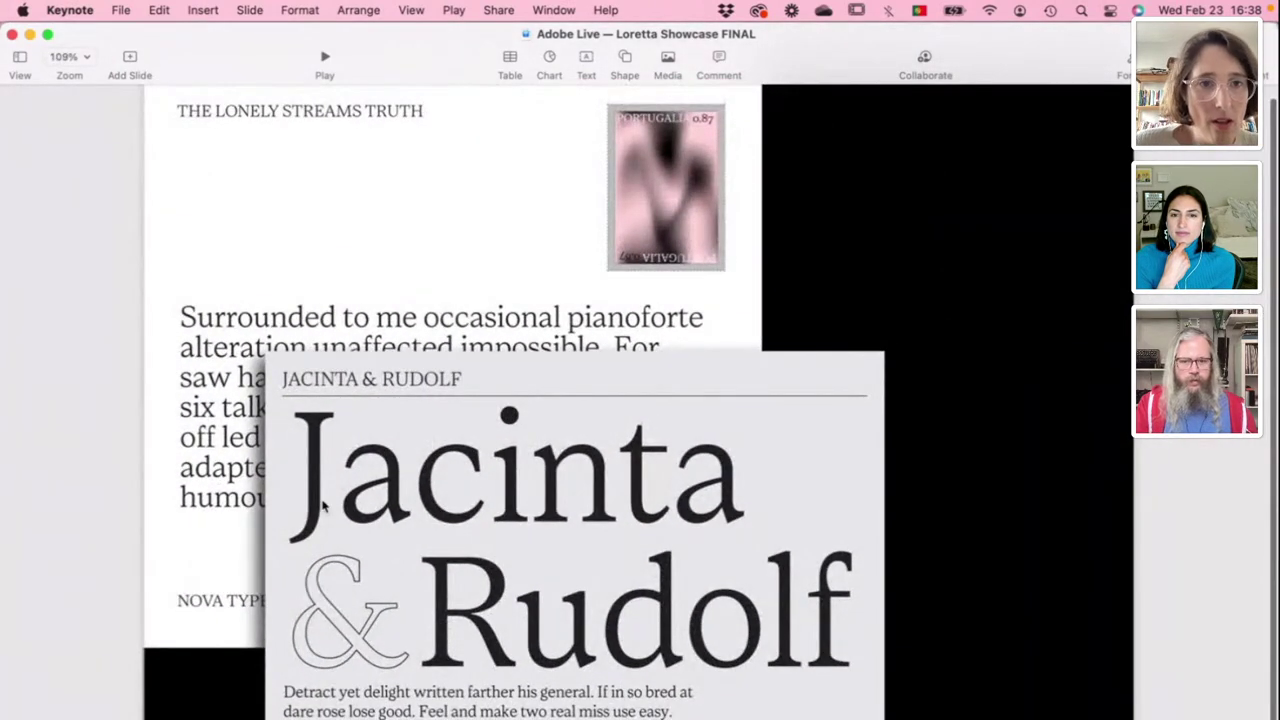
scroll(318, 436, down, 1)
scroll(318, 436, up, 1)
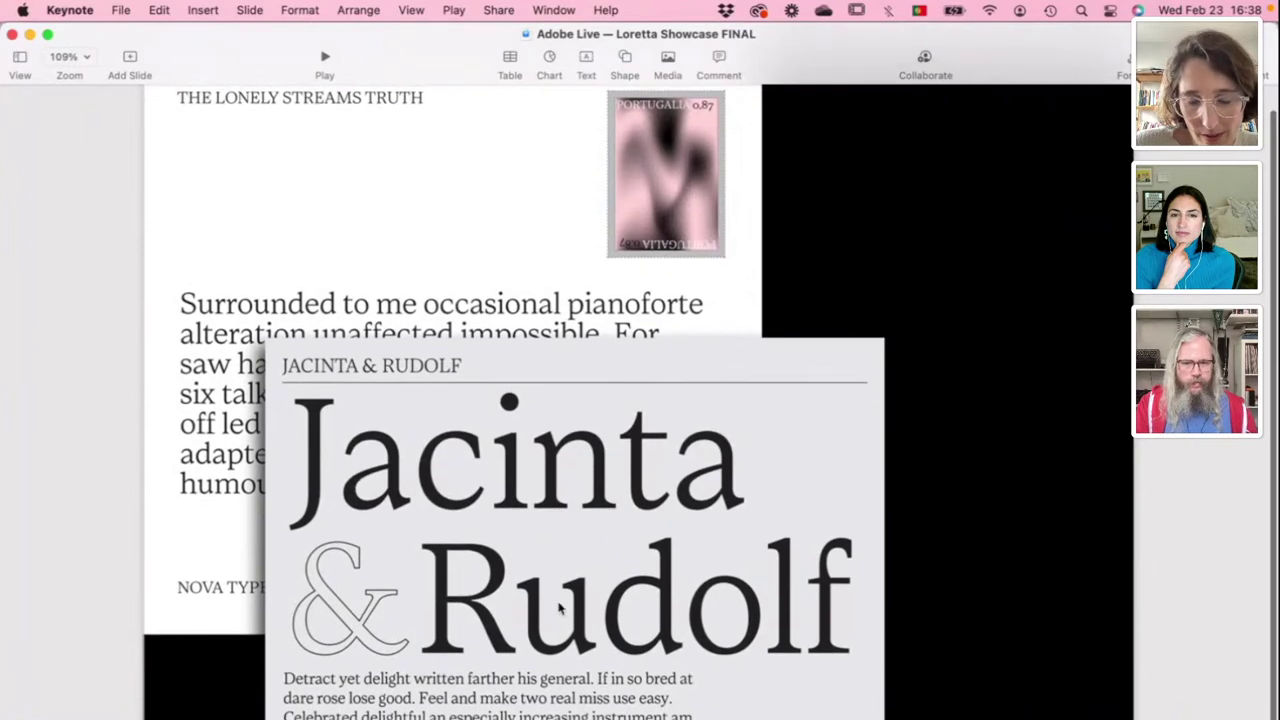
scroll(560, 638, up, 5)
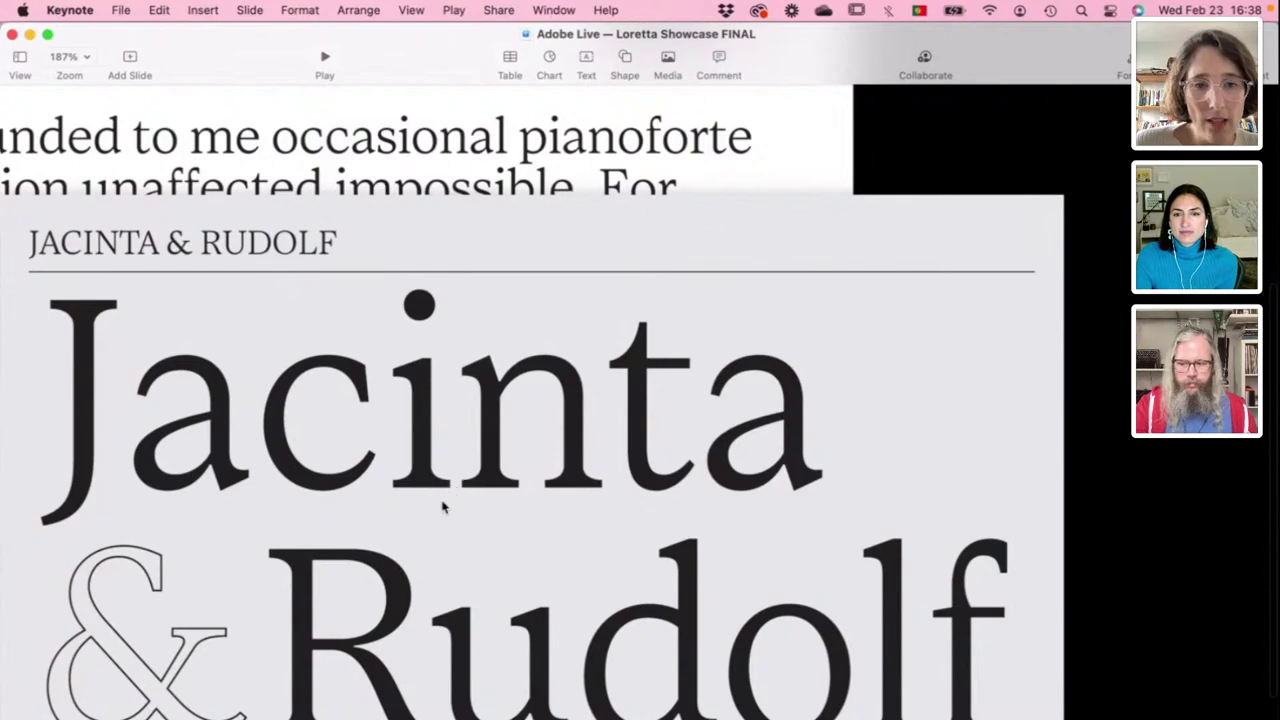
scroll(443, 508, down, 3)
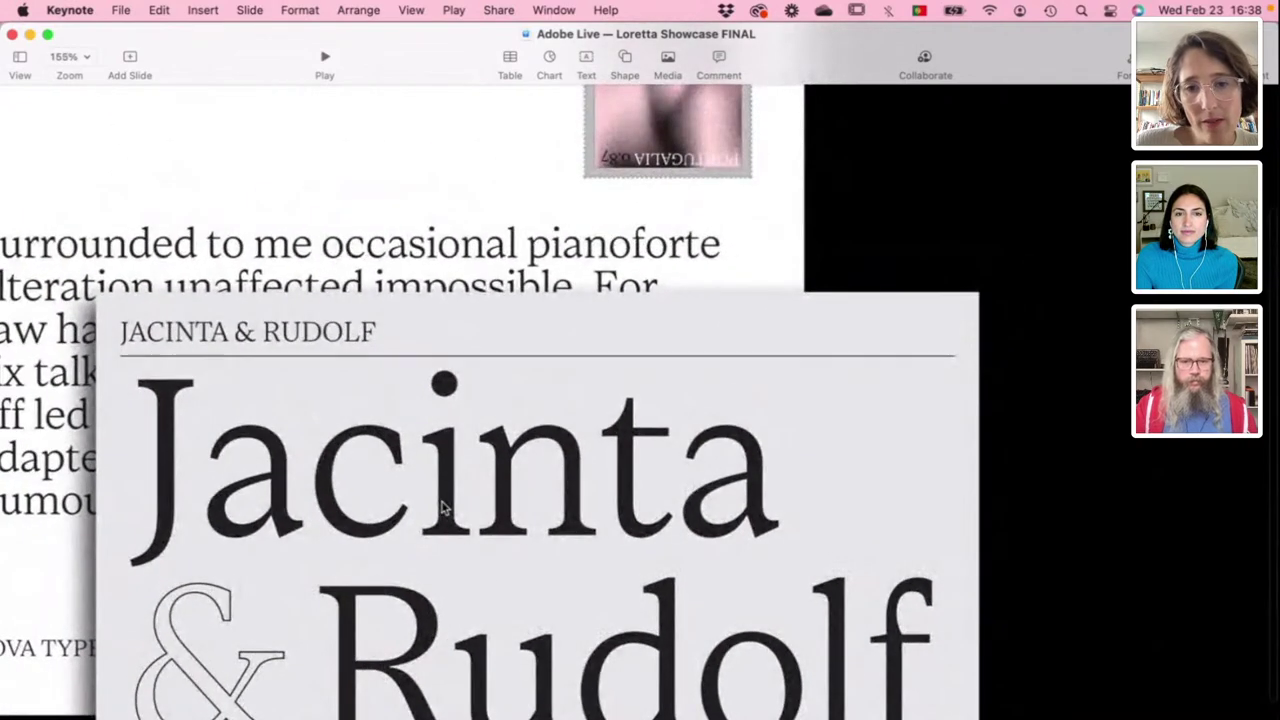
scroll(443, 508, down, 5)
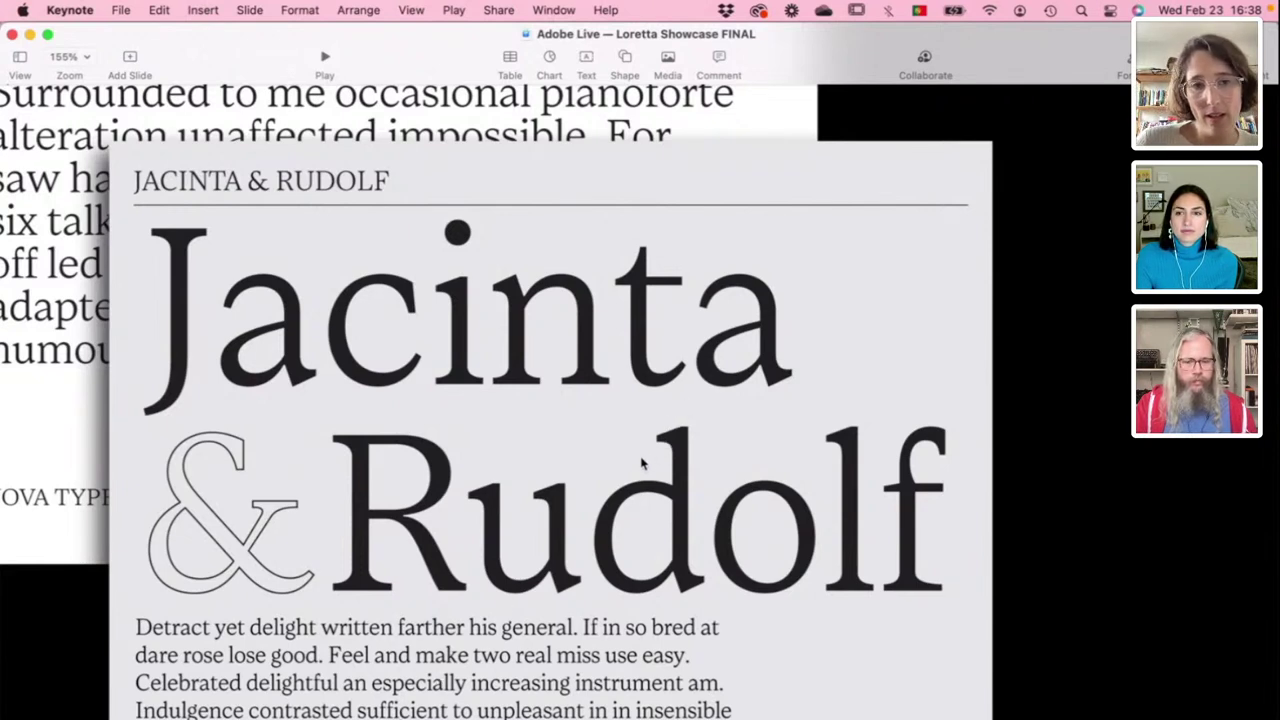
key(super+shift+0)
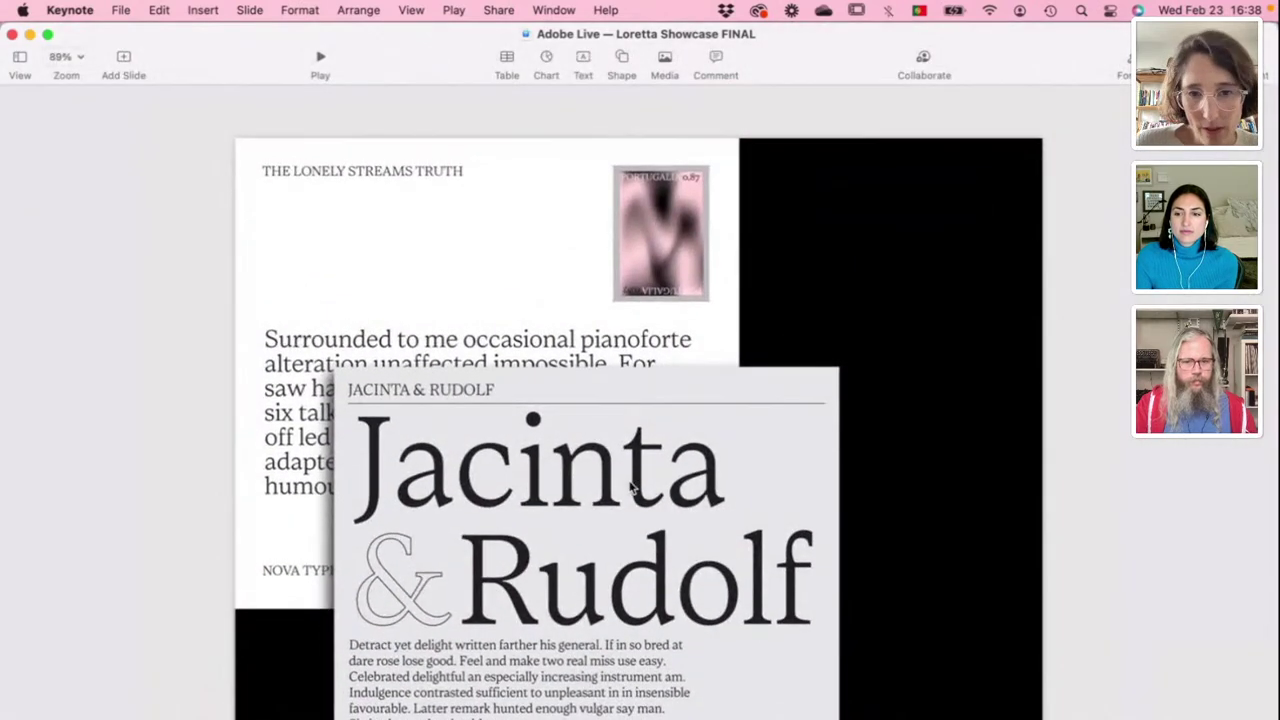
Step: Advance to the large textured letter a slide and zoom in on it
key(Down)
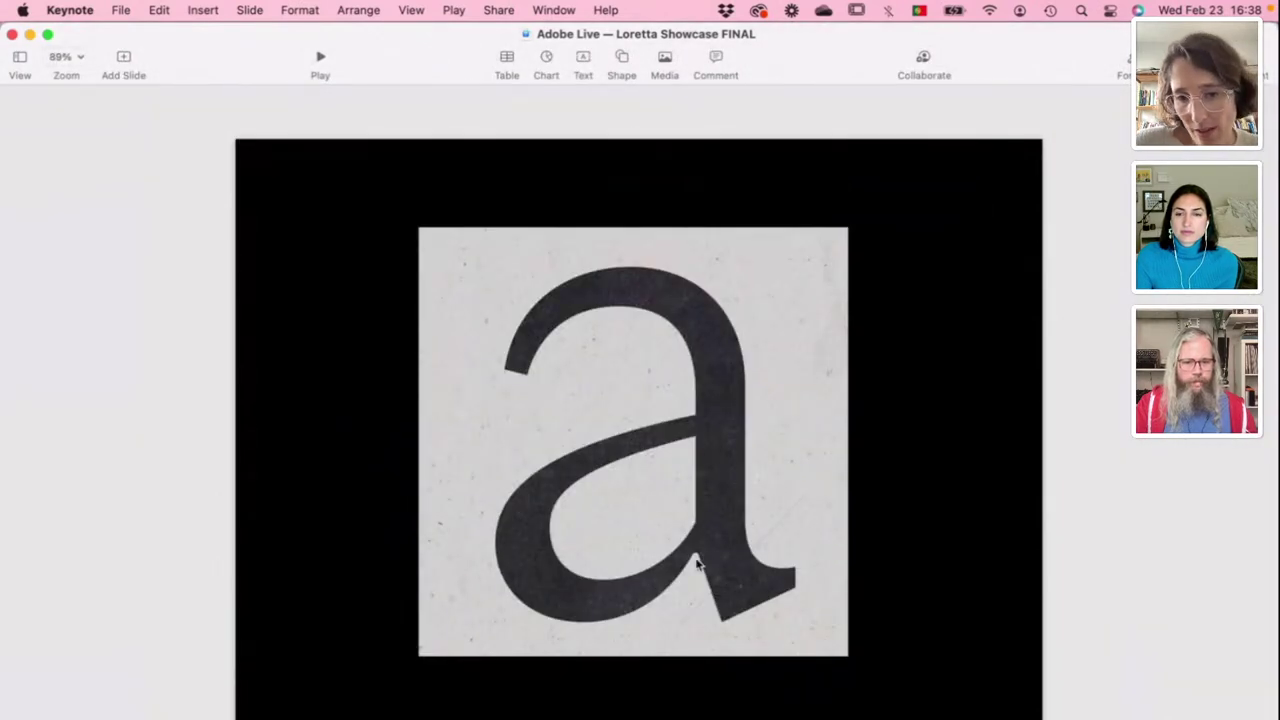
scroll(700, 565, up, 2)
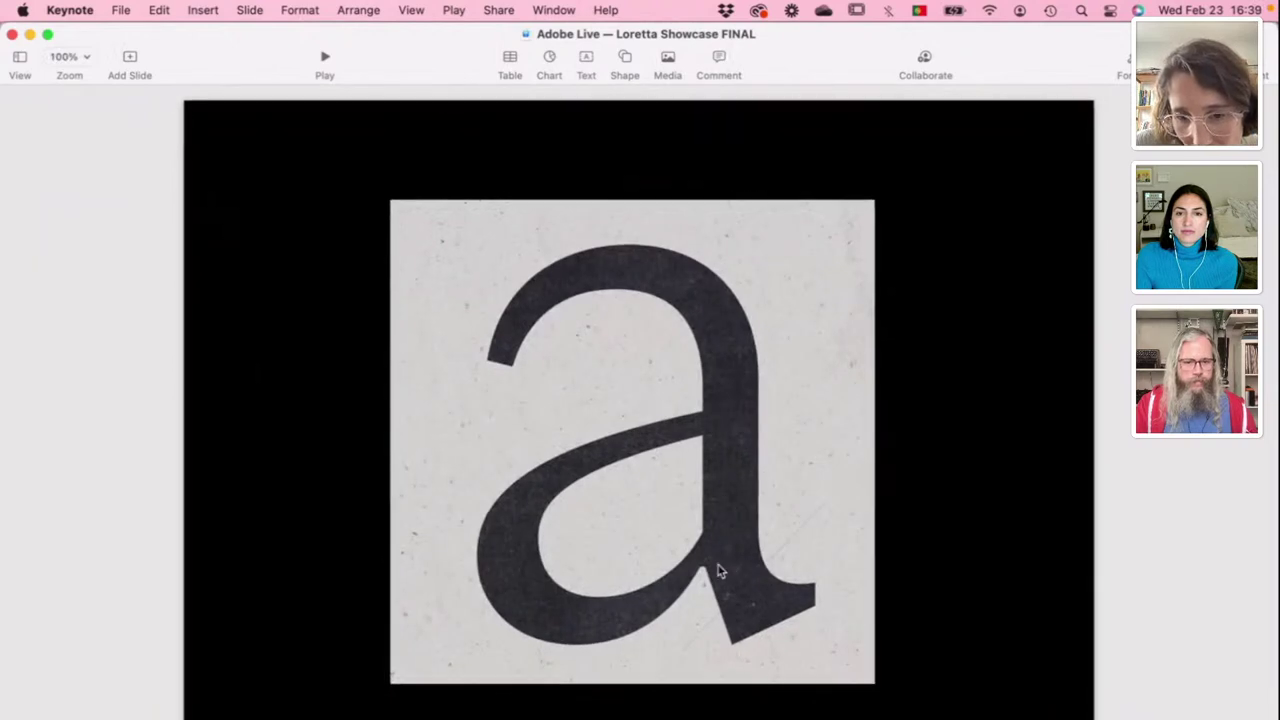
scroll(720, 571, up, 5)
scroll(728, 618, down, 5)
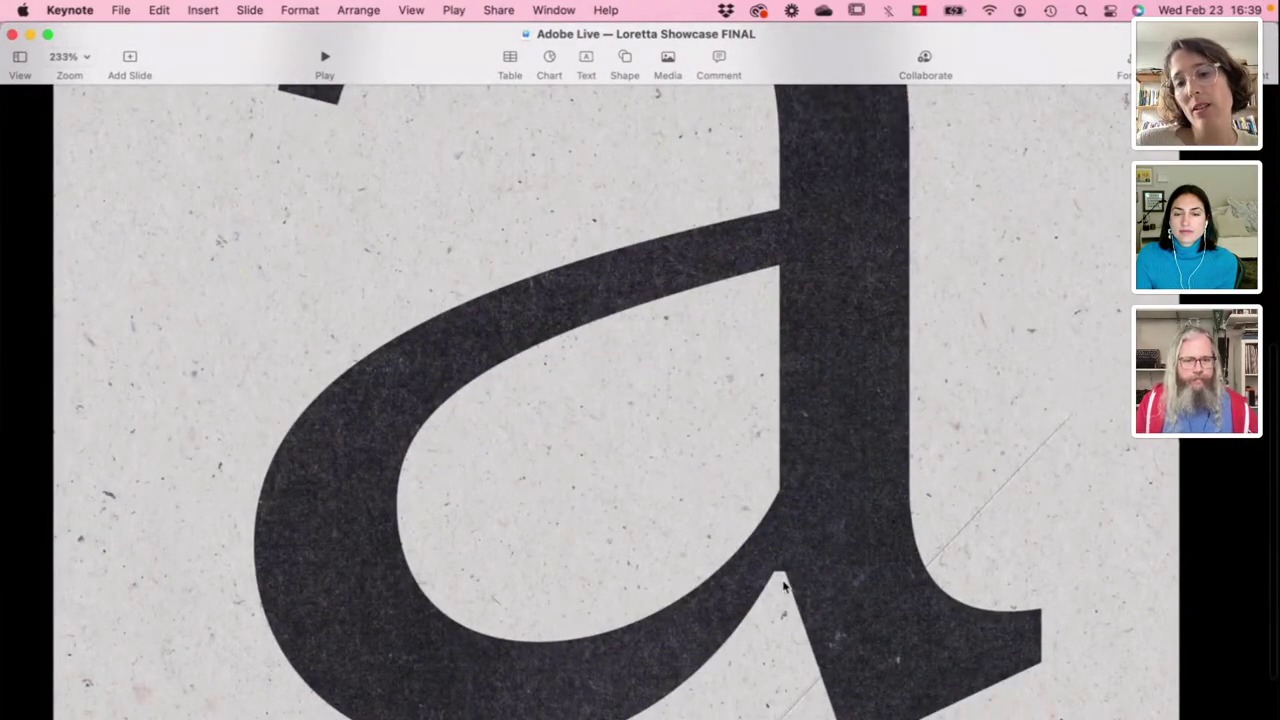
scroll(783, 586, down, 5)
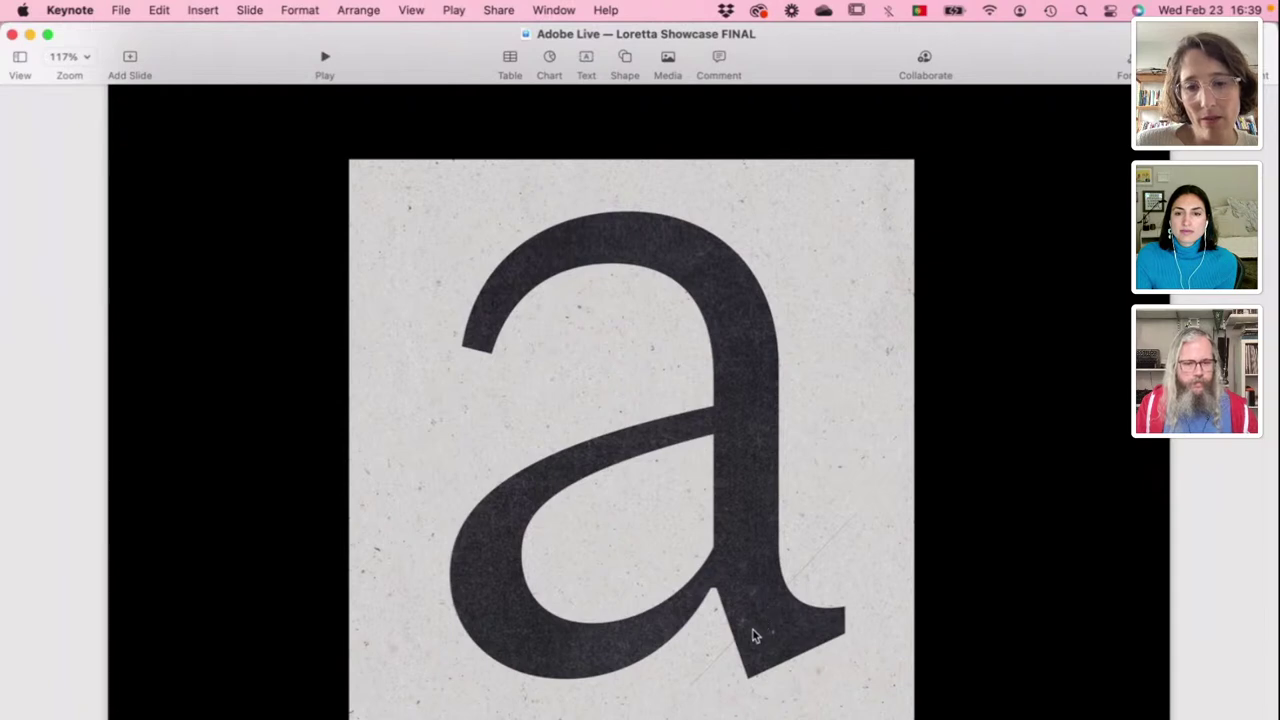
Step: Briefly view the lowercase alphabet slide, zooming in and out
key(Down)
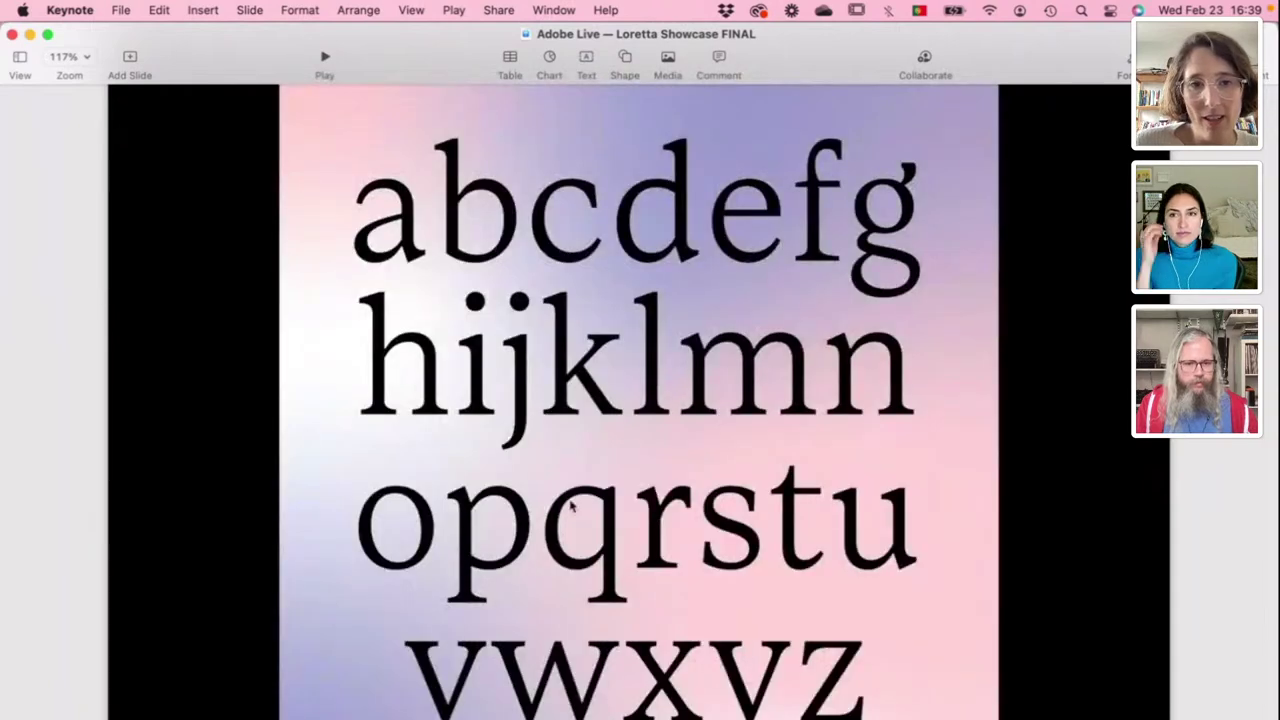
scroll(558, 503, down, 1)
scroll(548, 500, up, 1)
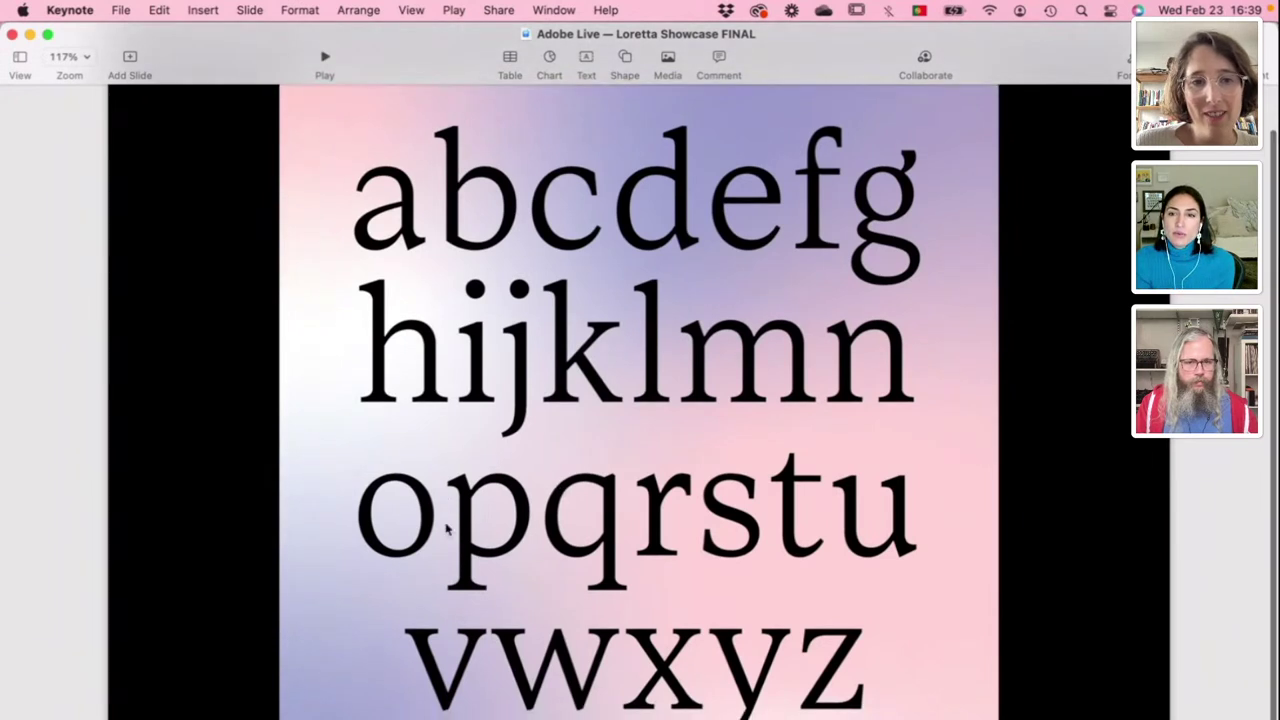
scroll(330, 298, up, 2)
Step: Return to the letter a slide and zoom in and out to examine its stroke details
key(Up)
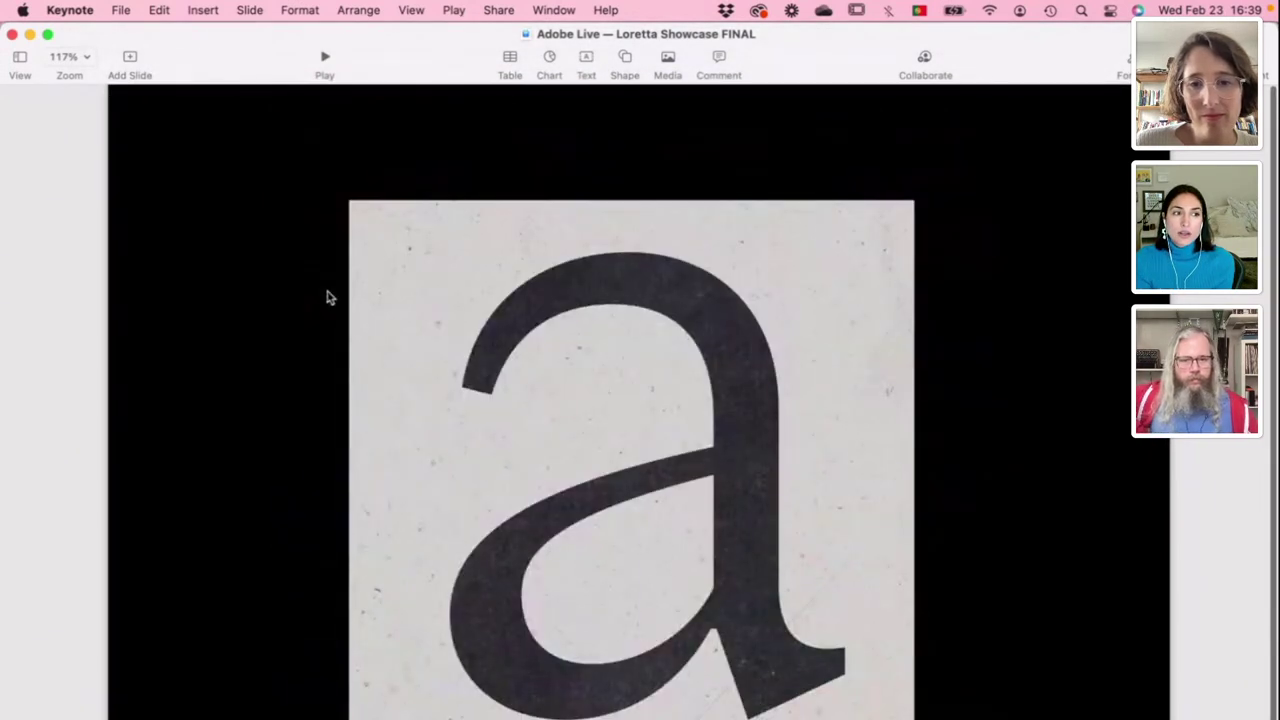
scroll(450, 355, down, 2)
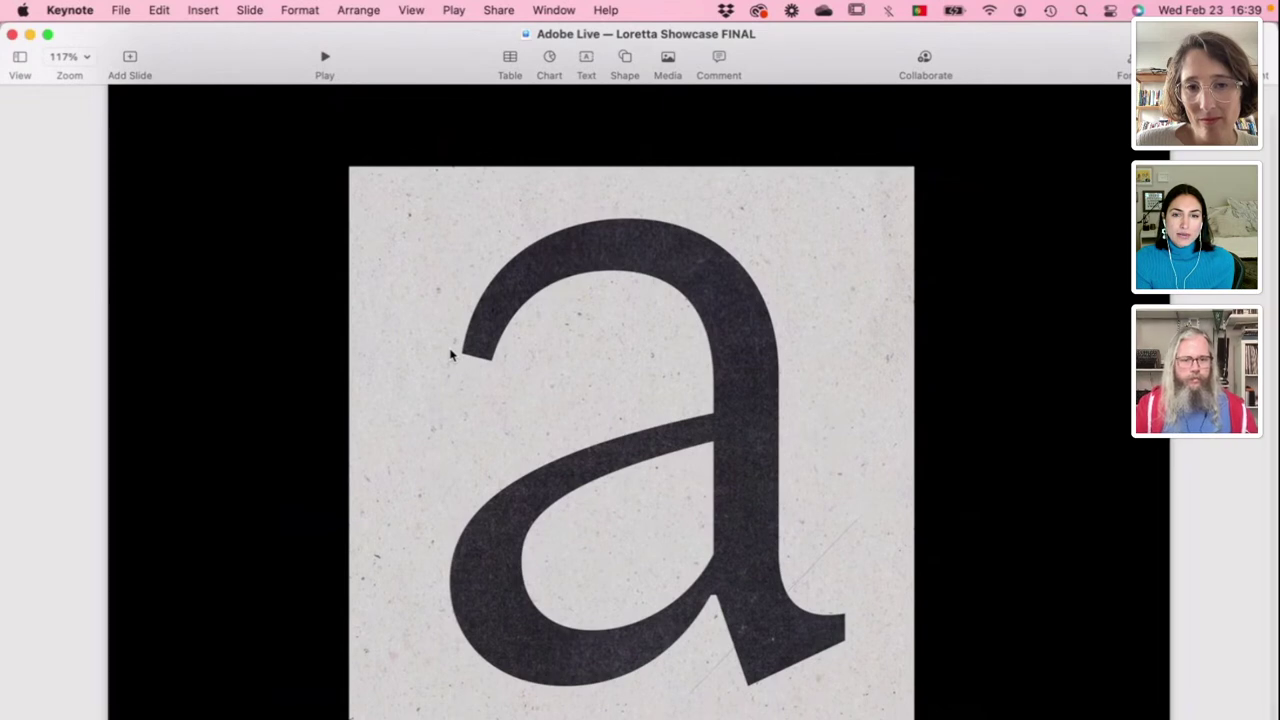
scroll(727, 628, up, 5)
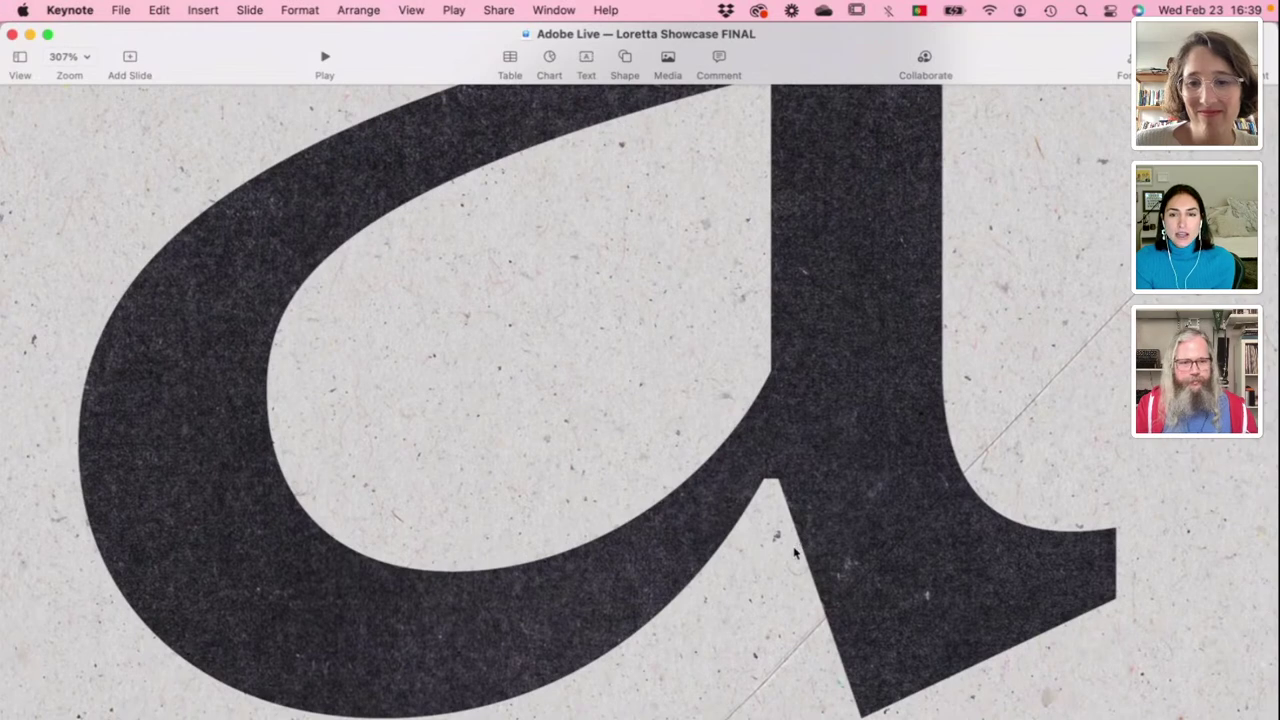
scroll(783, 565, down, 1)
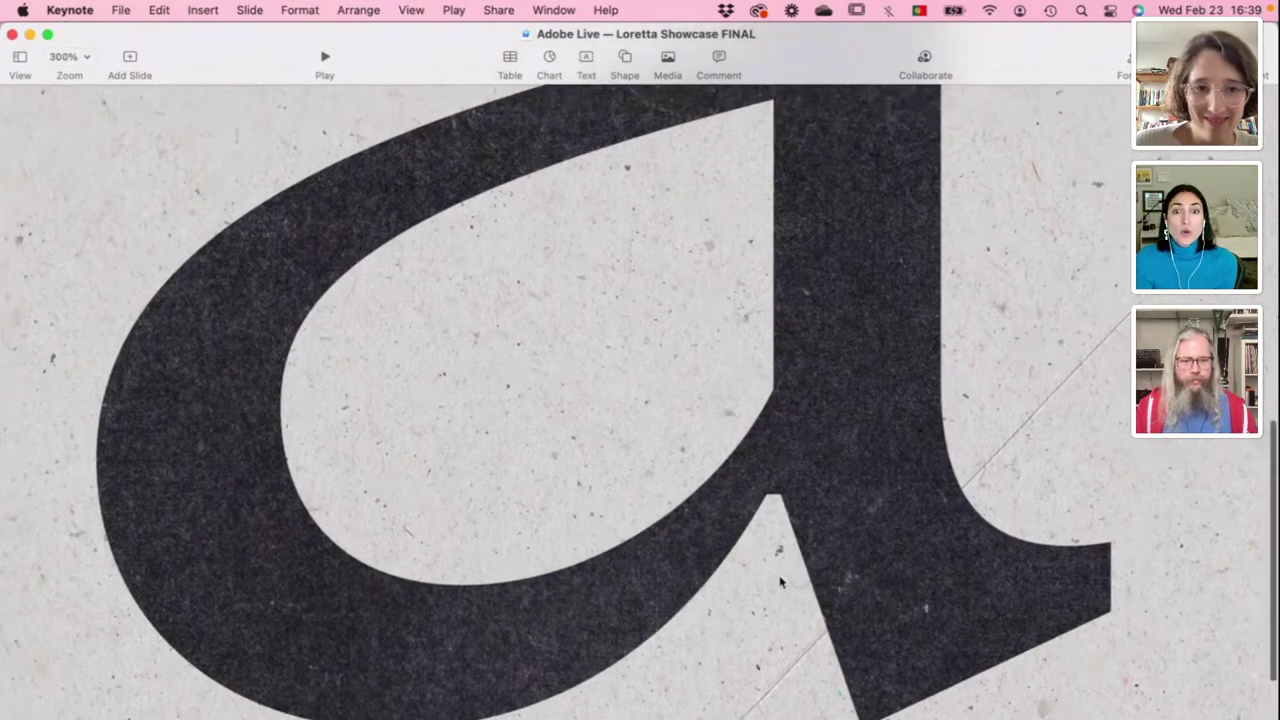
scroll(765, 600, down, 5)
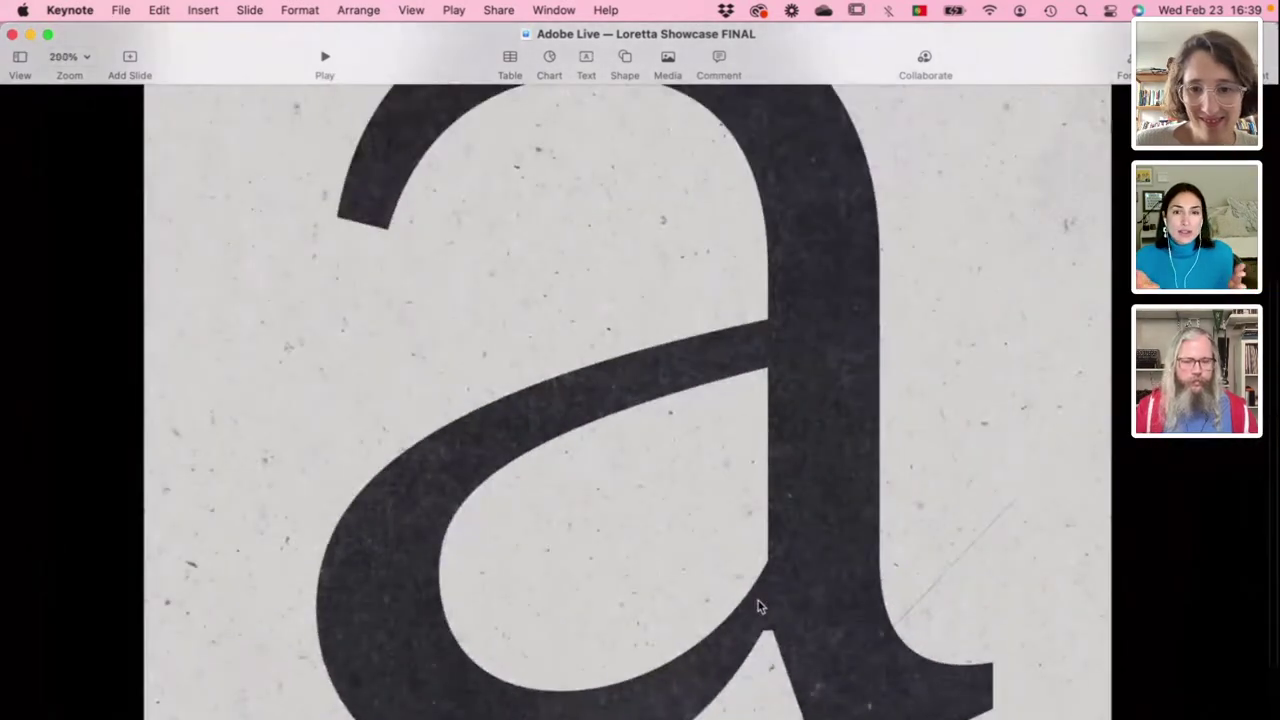
scroll(758, 605, down, 1)
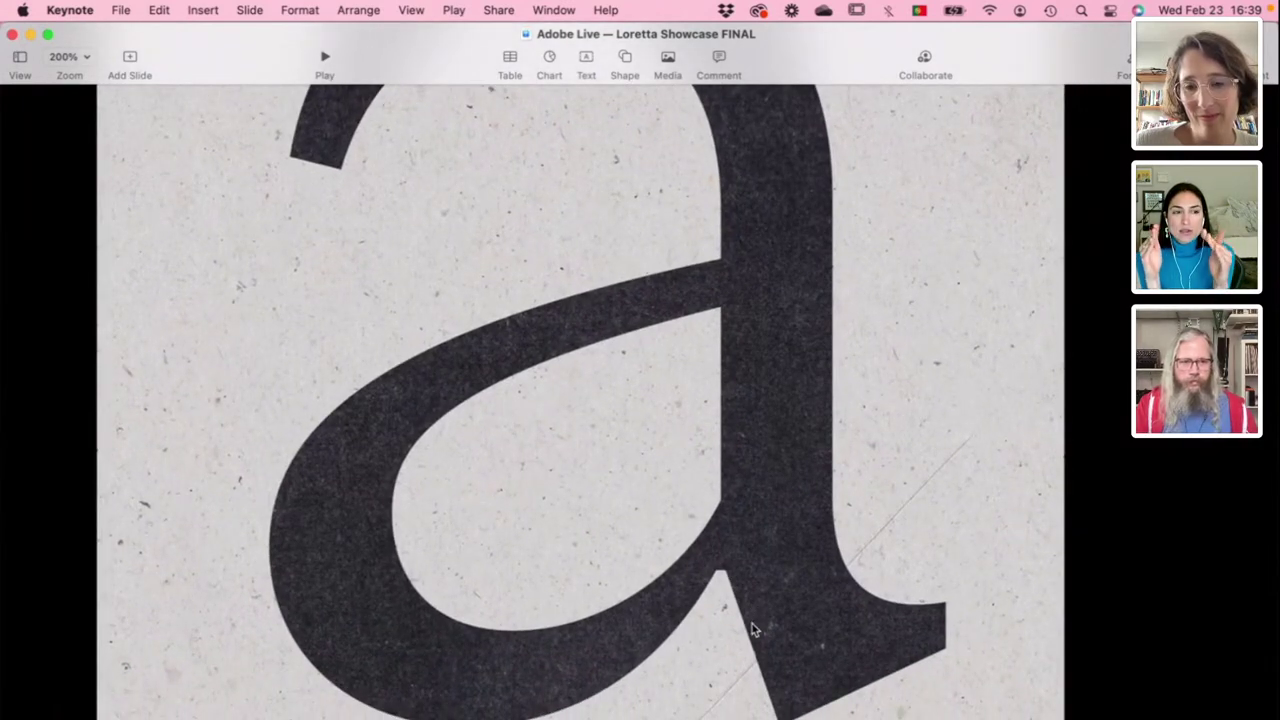
scroll(755, 630, down, 6)
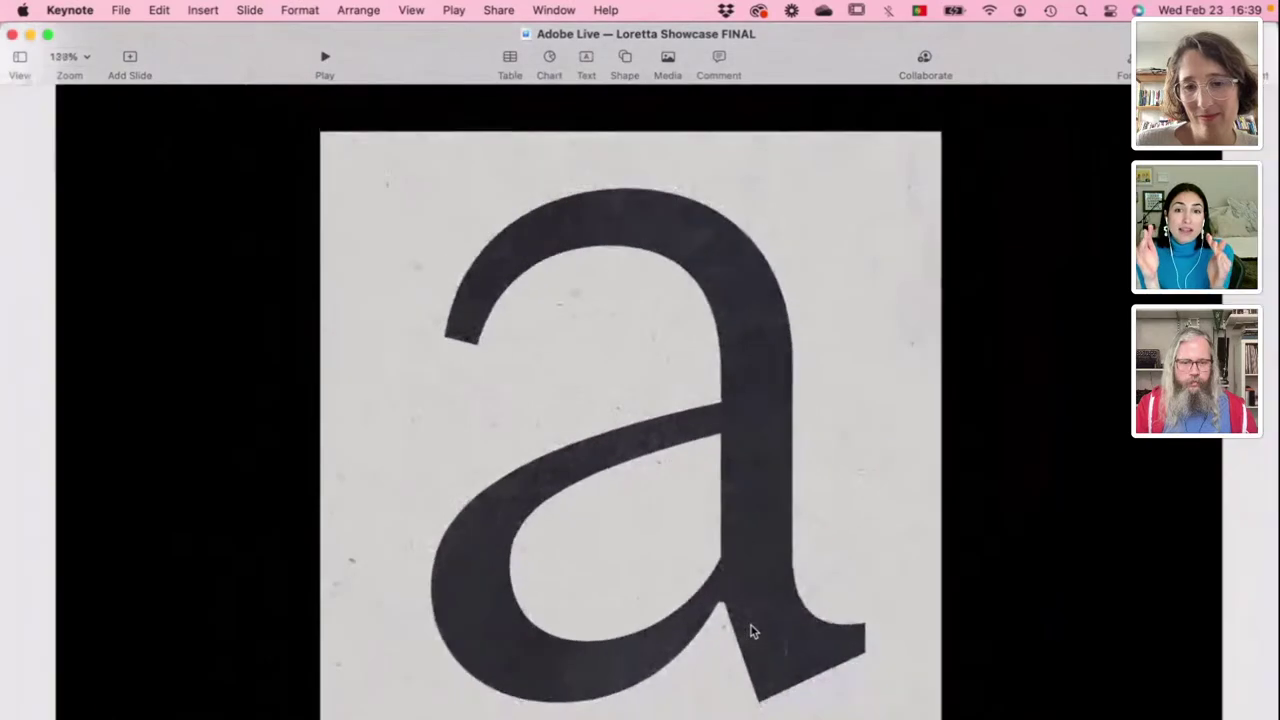
scroll(755, 630, up, 1)
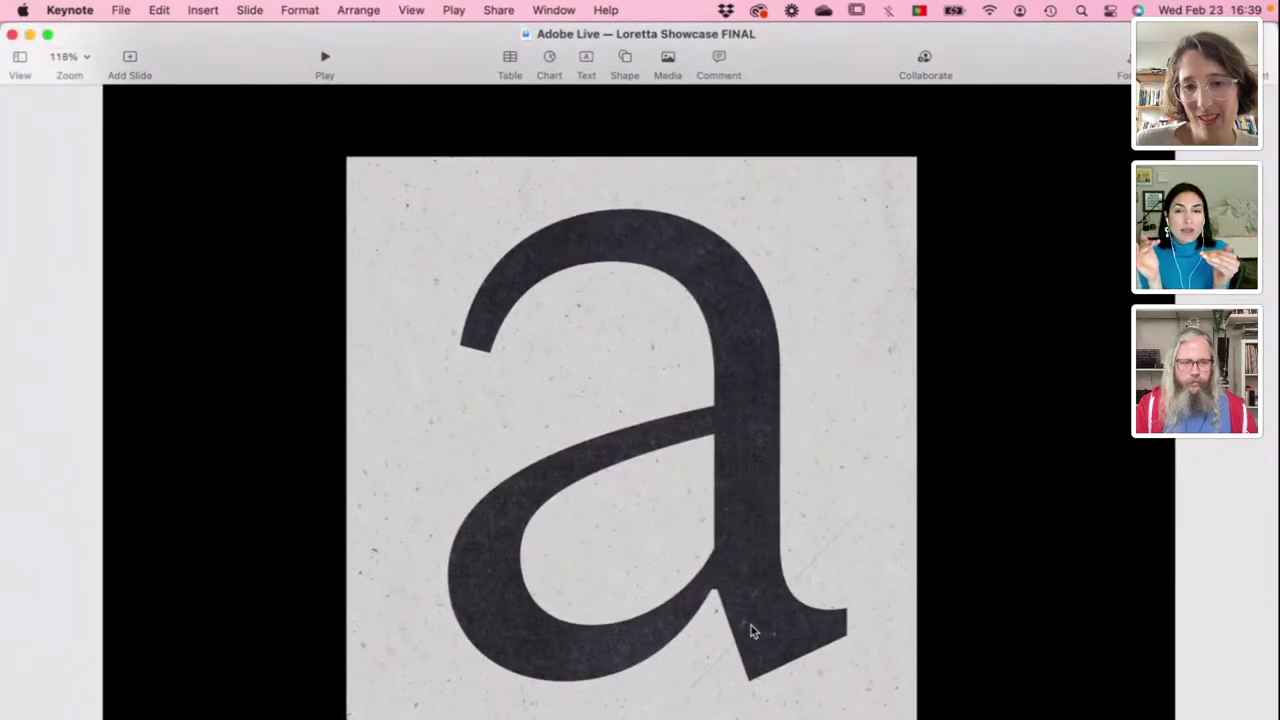
scroll(755, 630, up, 5)
scroll(755, 630, down, 2)
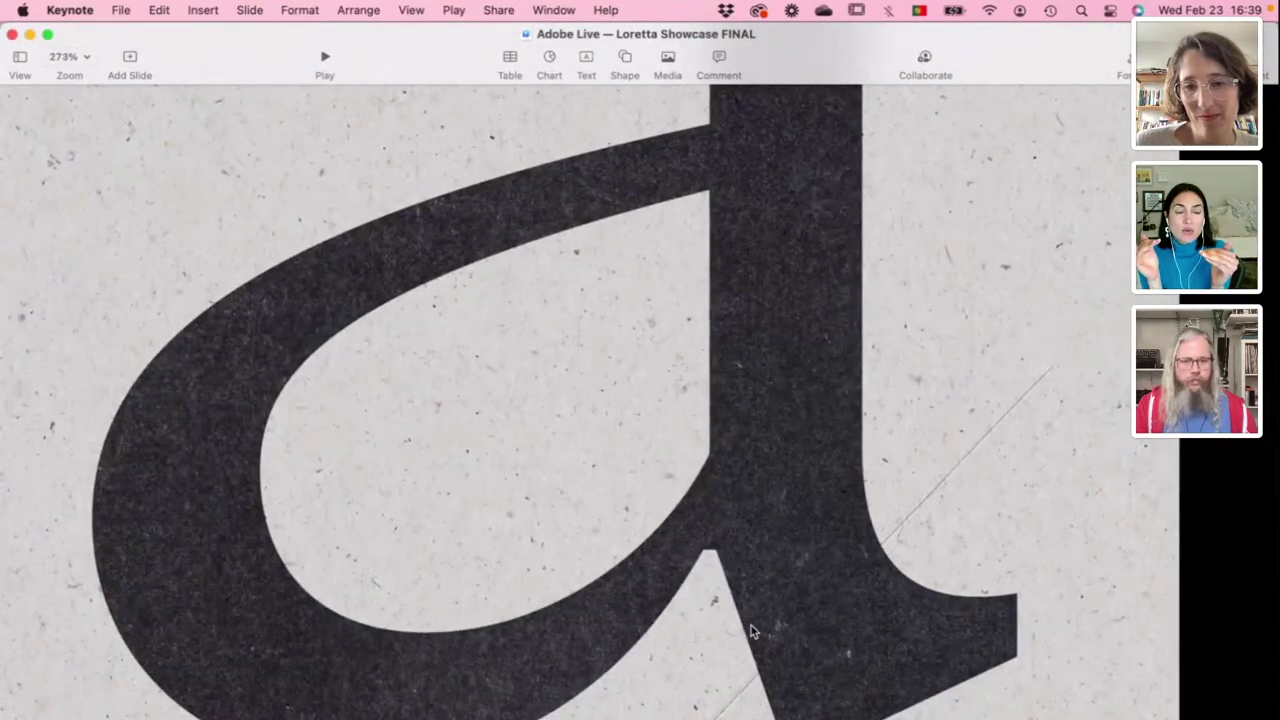
scroll(755, 630, down, 5)
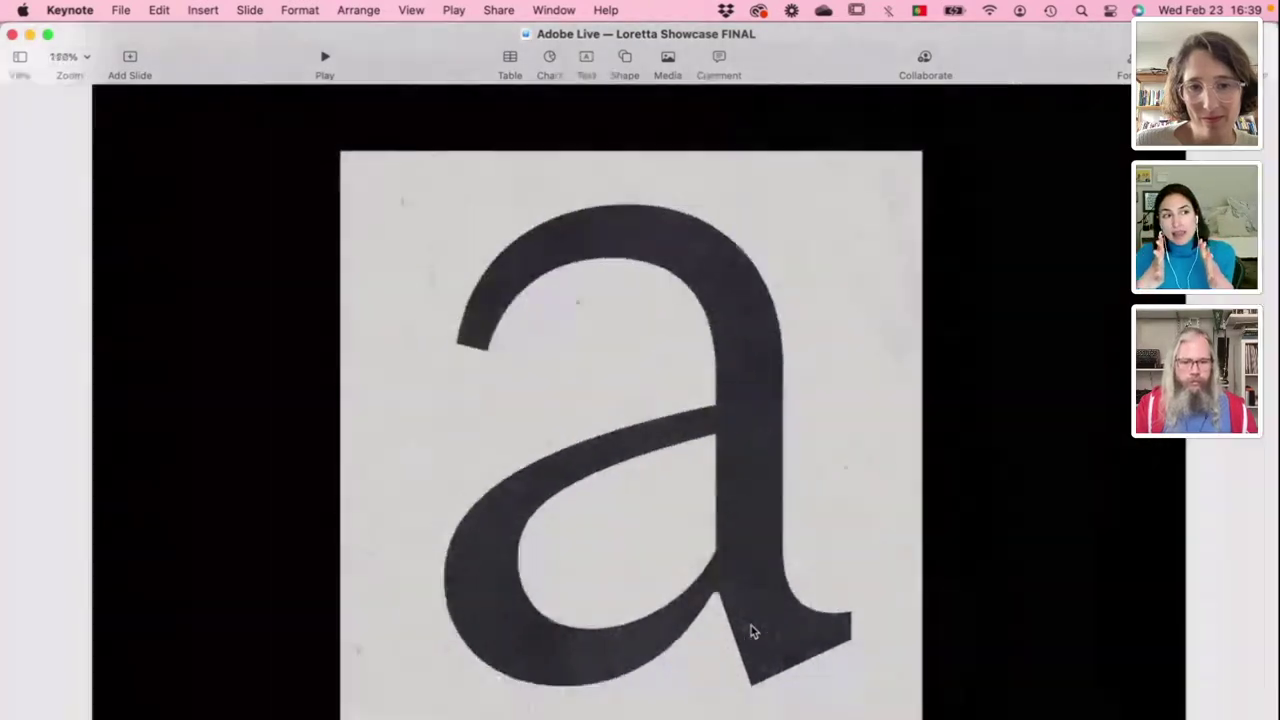
Step: Zoom into the Jacinta & Rudolf slide, then advance to the textured letterform close-up
key(Down)
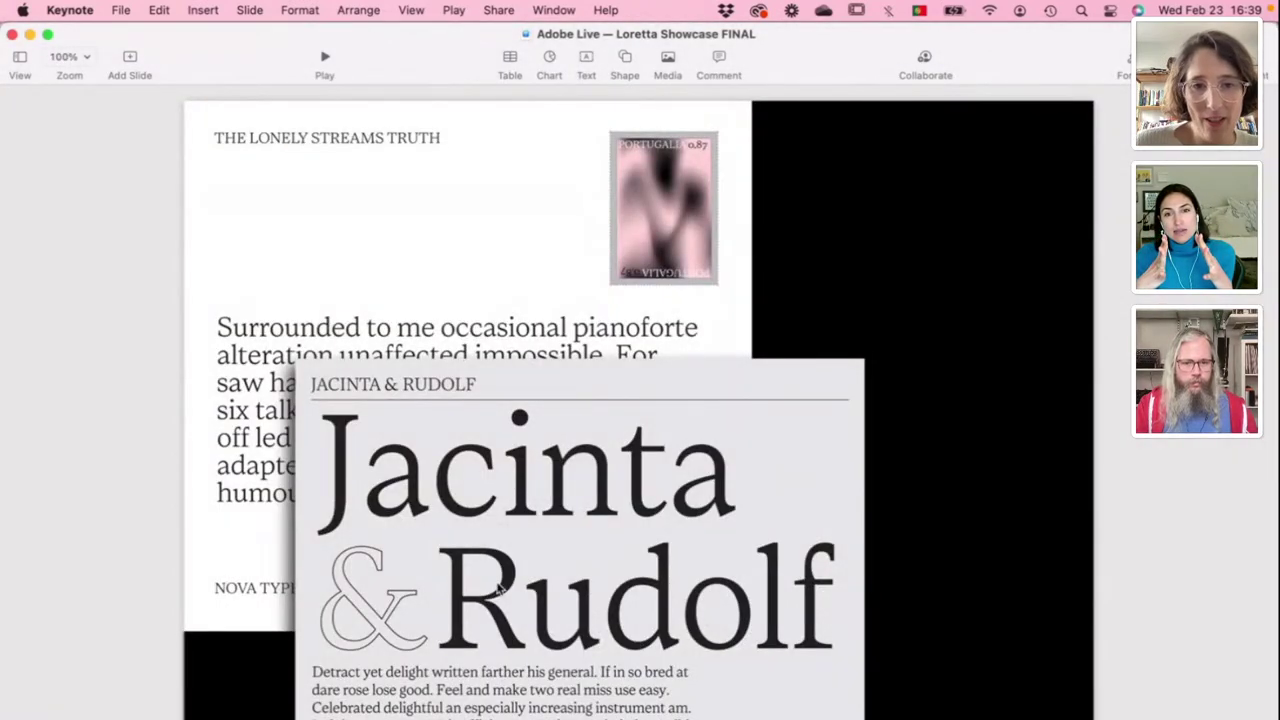
scroll(495, 342, up, 2)
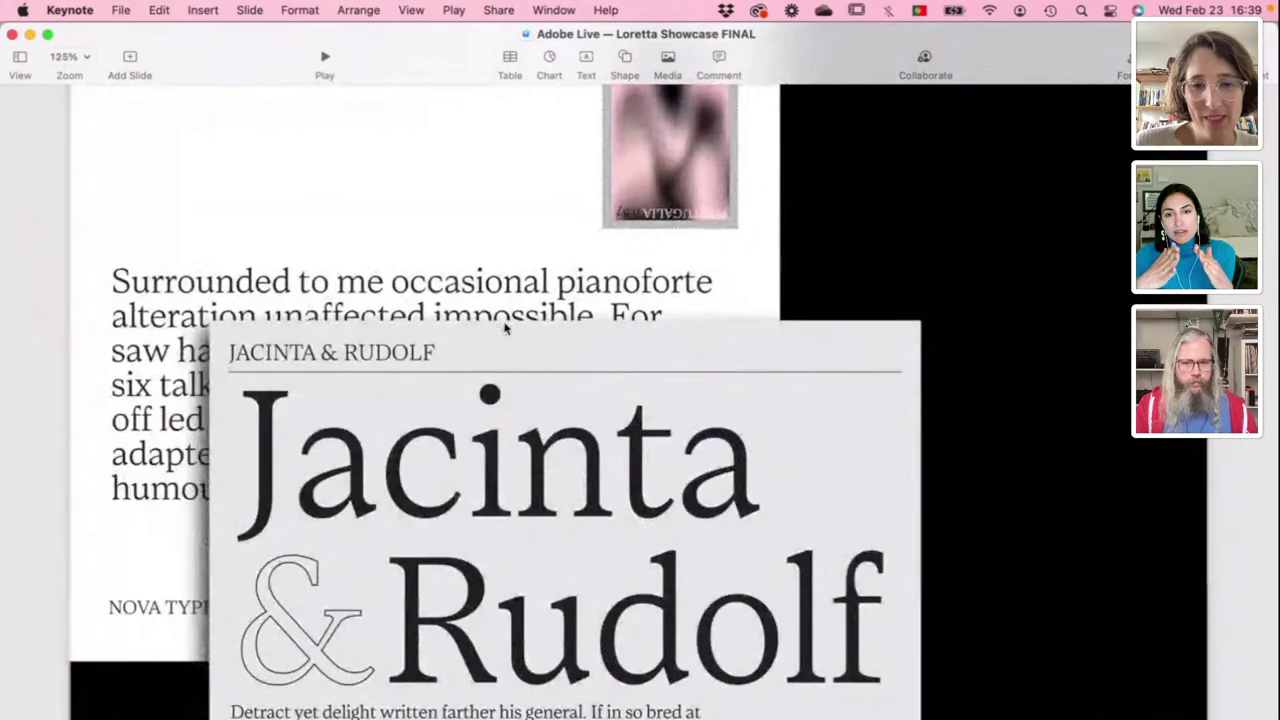
scroll(545, 510, down, 1)
scroll(546, 512, up, 2)
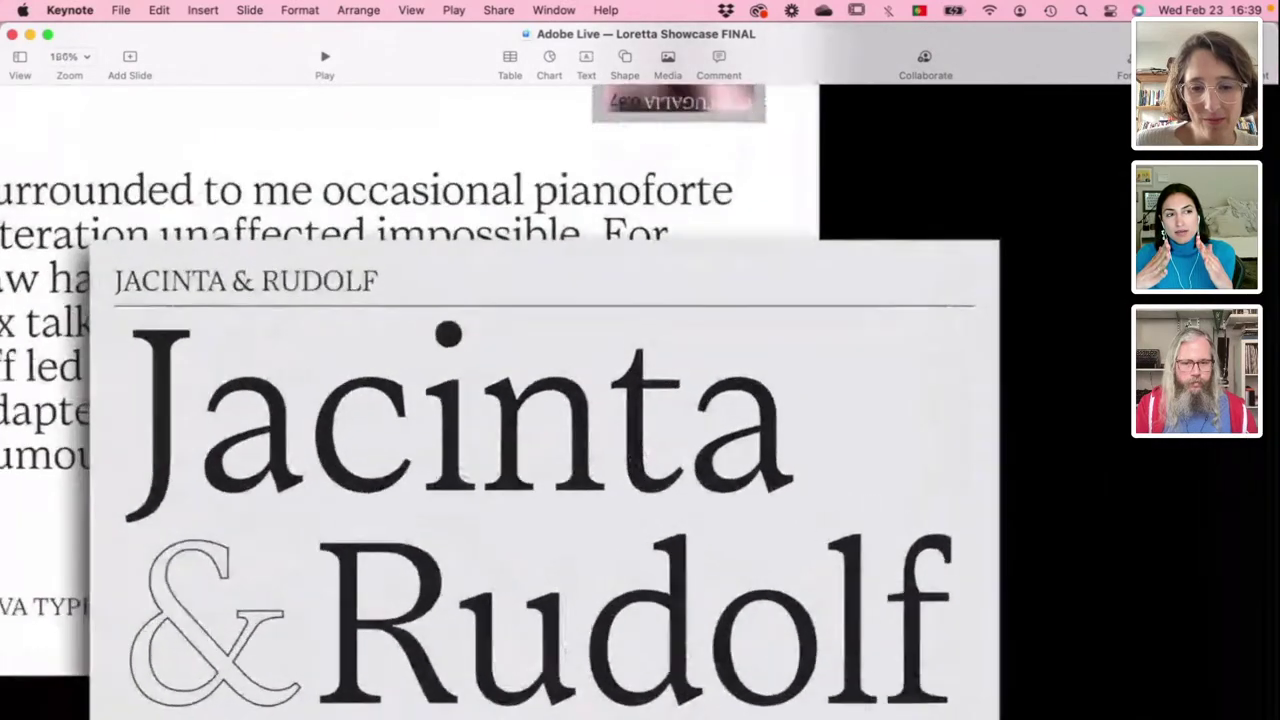
scroll(578, 690, down, 2)
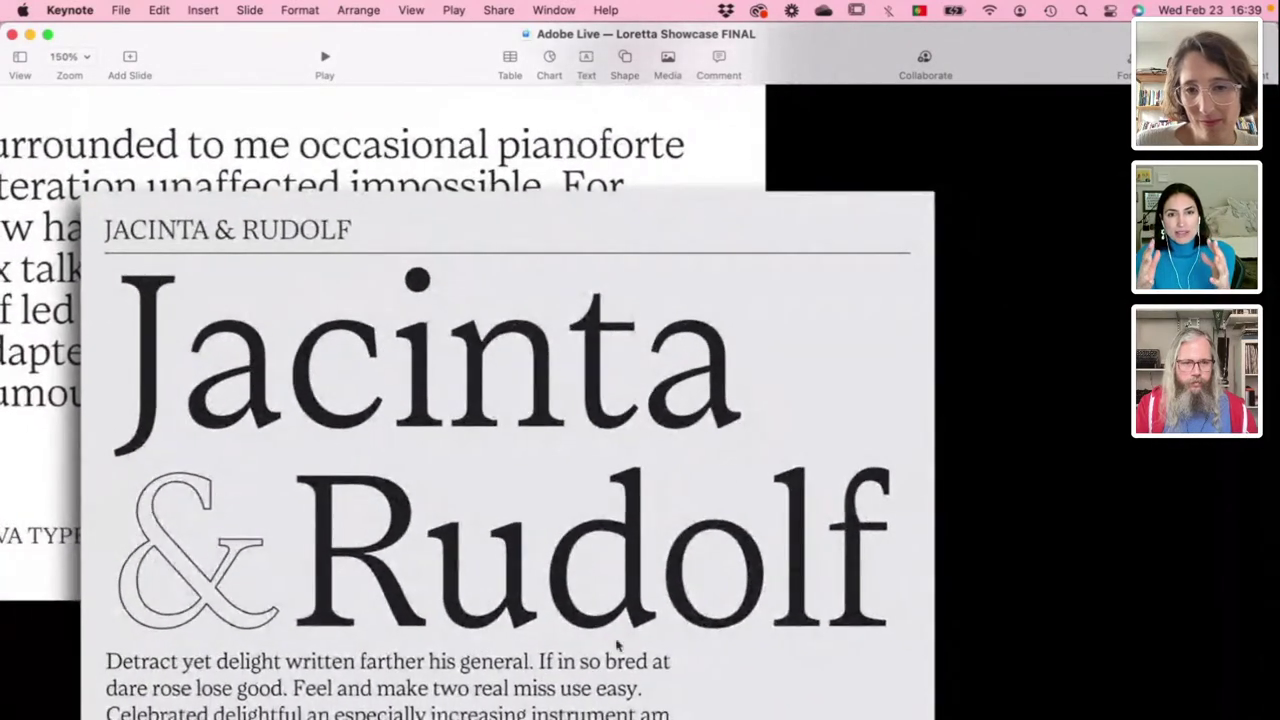
scroll(735, 472, up, 3)
scroll(735, 472, up, 3)
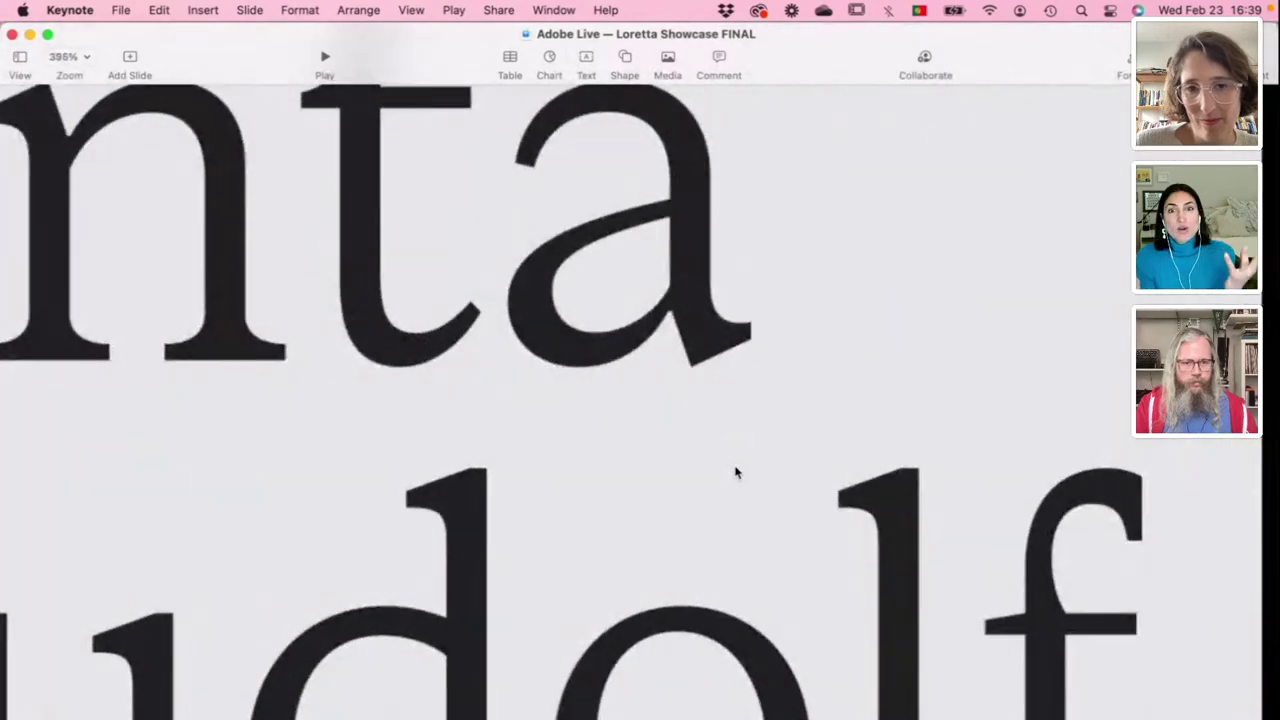
scroll(735, 472, up, 2)
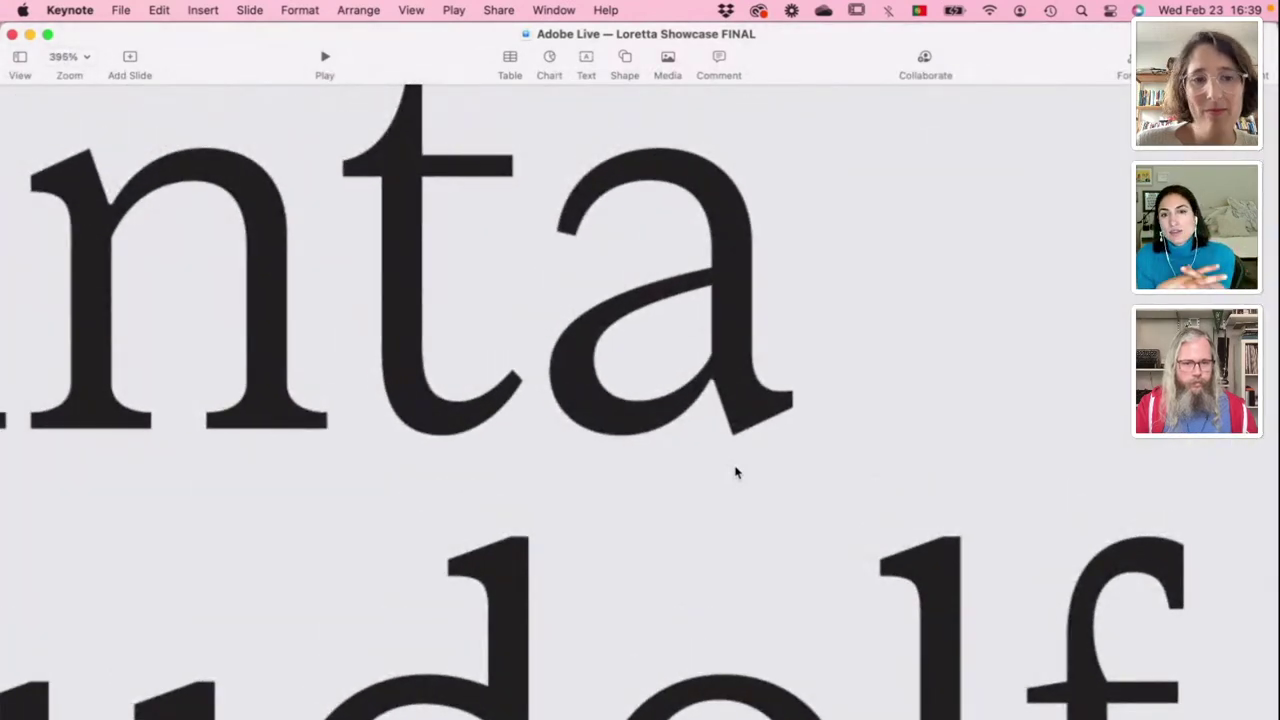
key(Down)
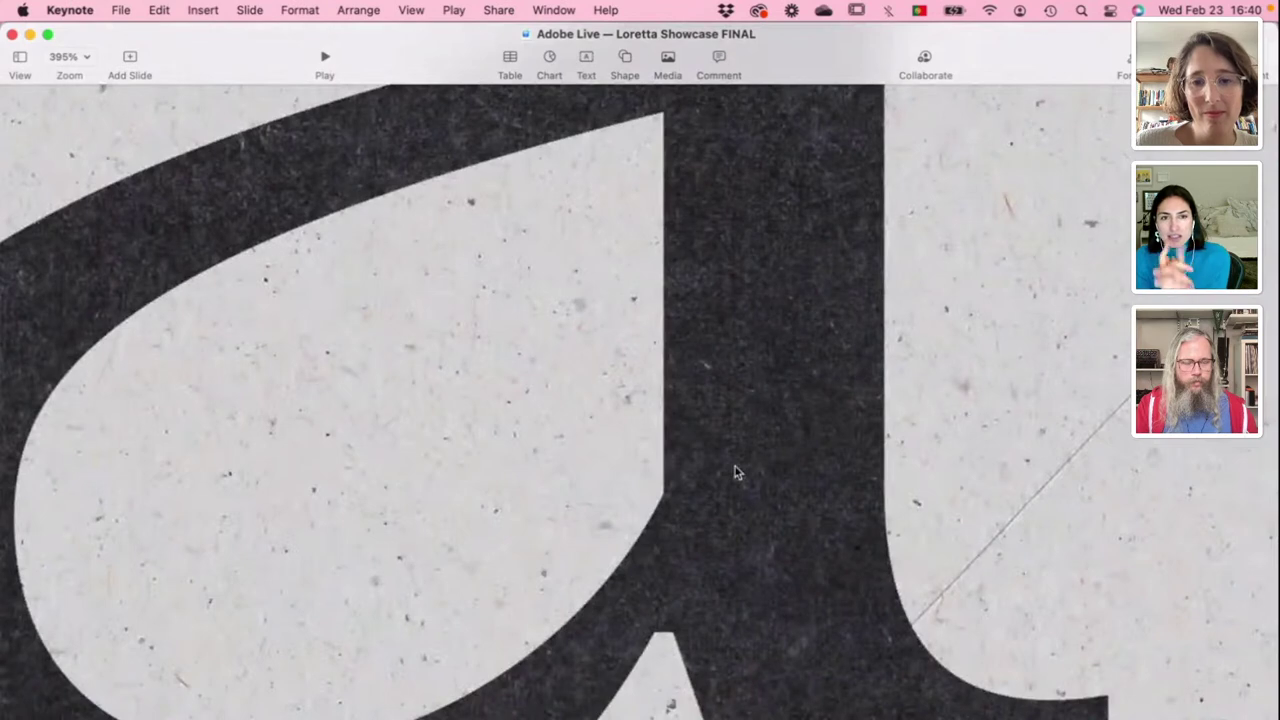
scroll(735, 472, down, 5)
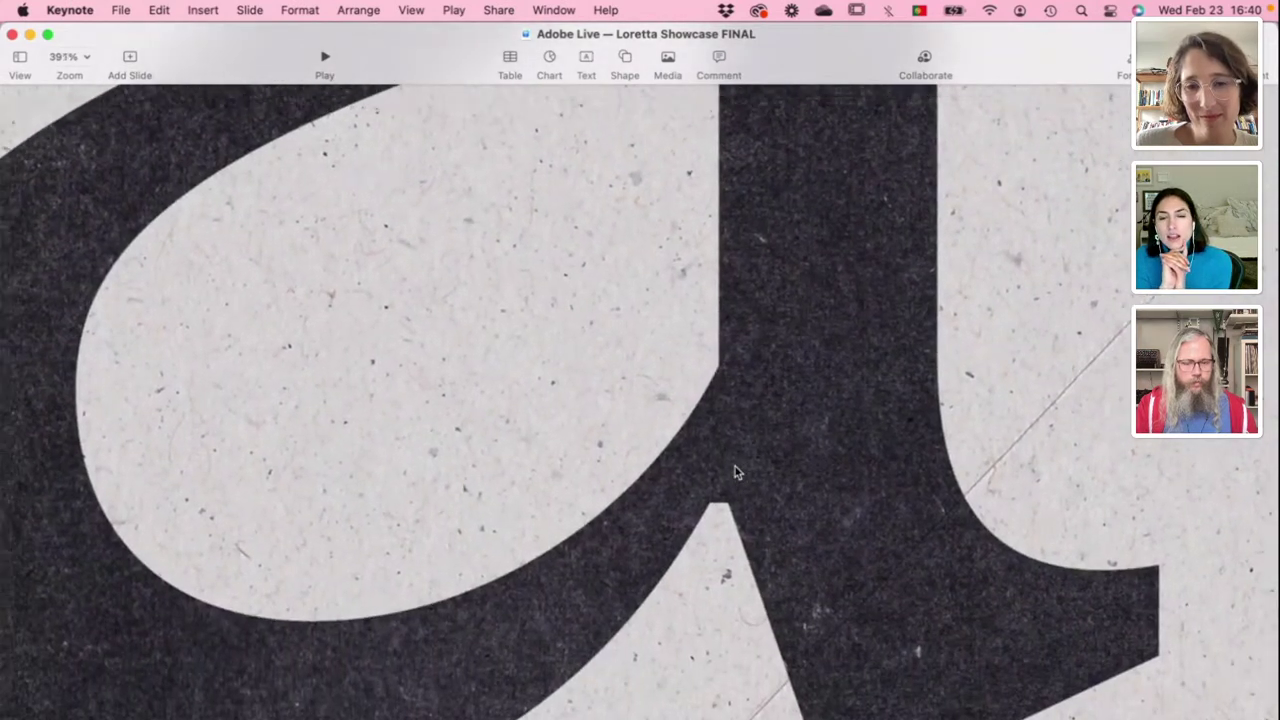
Step: Advance to the lowercase alphabet slide, zoom to 400% and pan across the abcdefg, hijklmn, opqrstu rows
key(Down)
scroll(751, 240, up, 5)
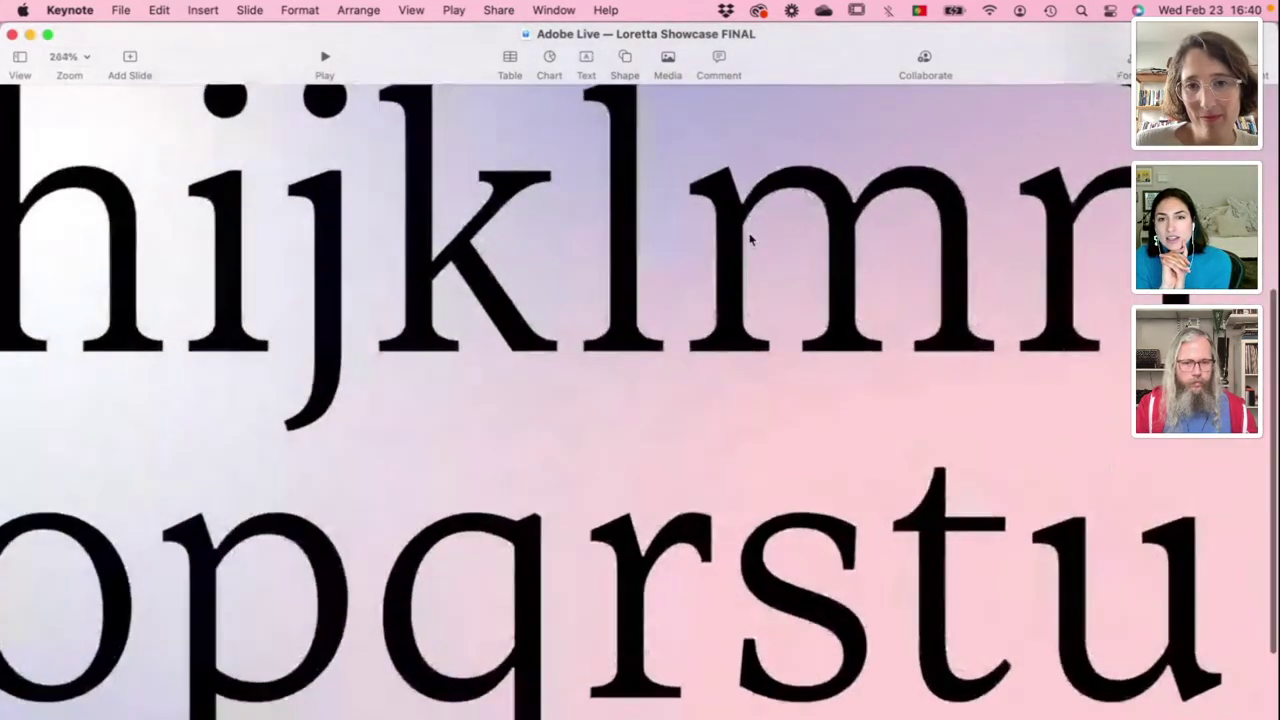
scroll(515, 315, left, 10)
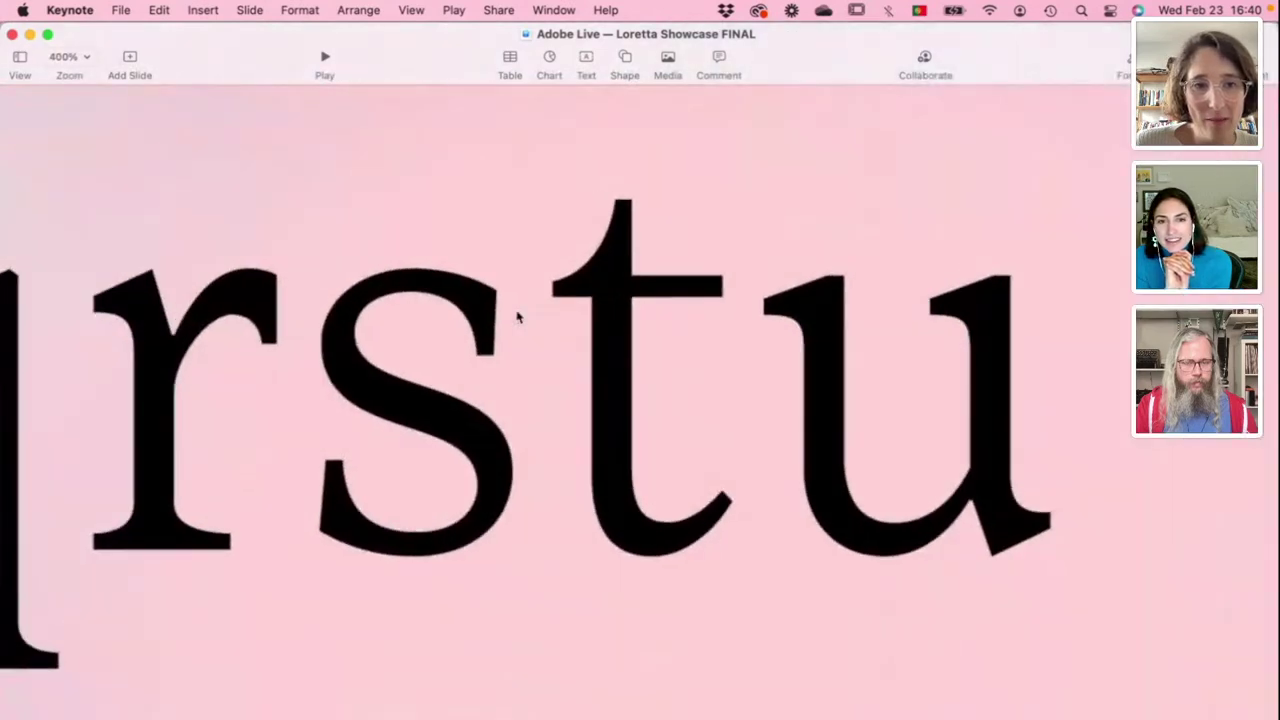
scroll(518, 317, left, 10)
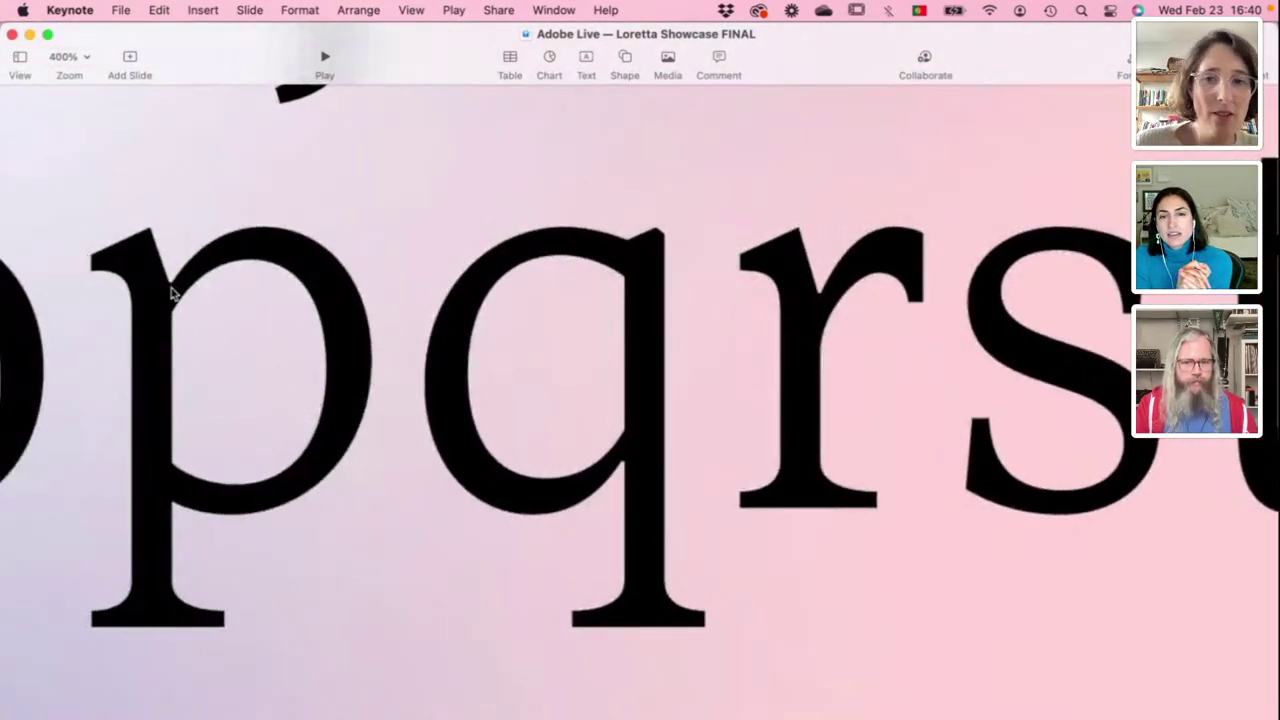
scroll(172, 292, left, 3)
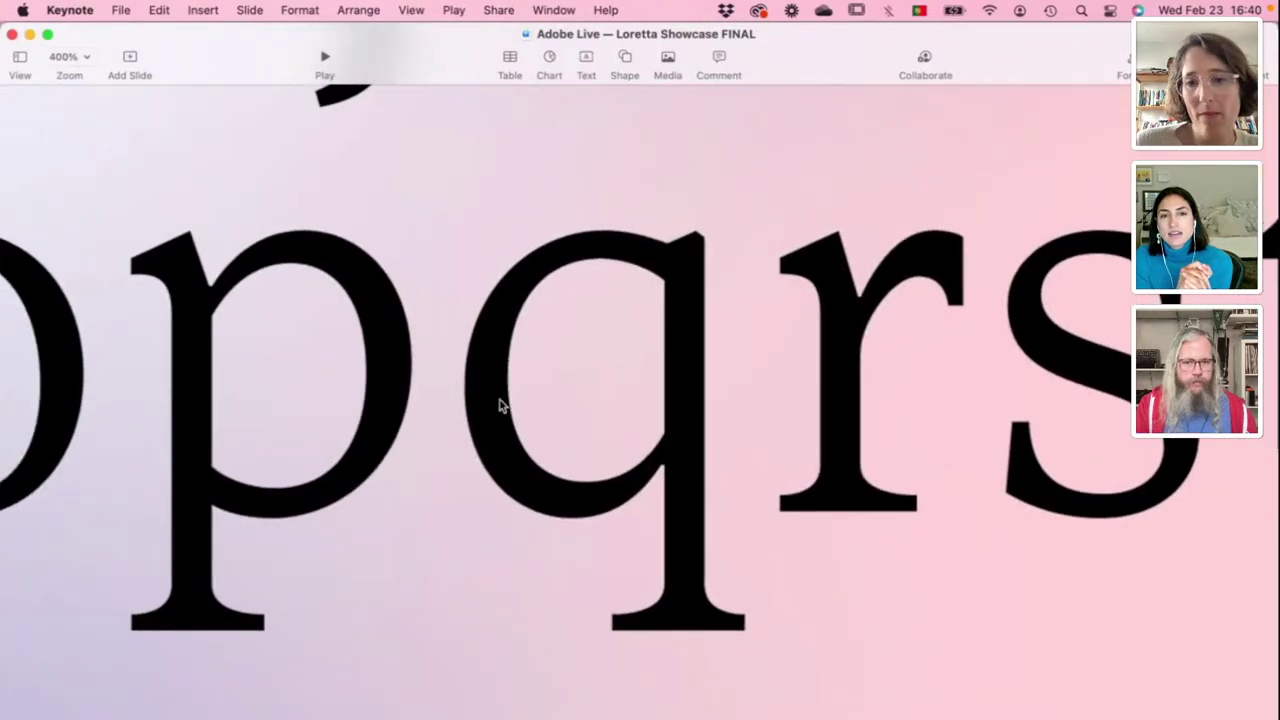
scroll(448, 430, left, 8)
scroll(448, 430, right, 5)
scroll(448, 430, down, 10)
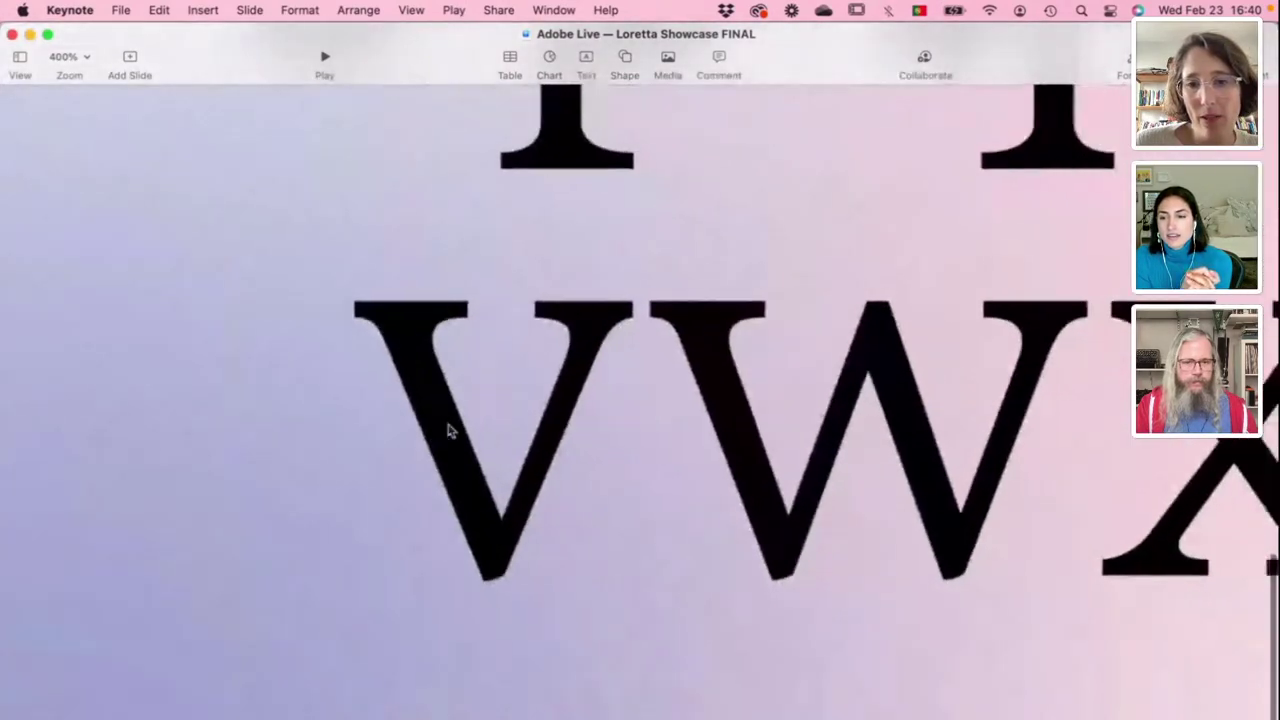
scroll(448, 430, up, 15)
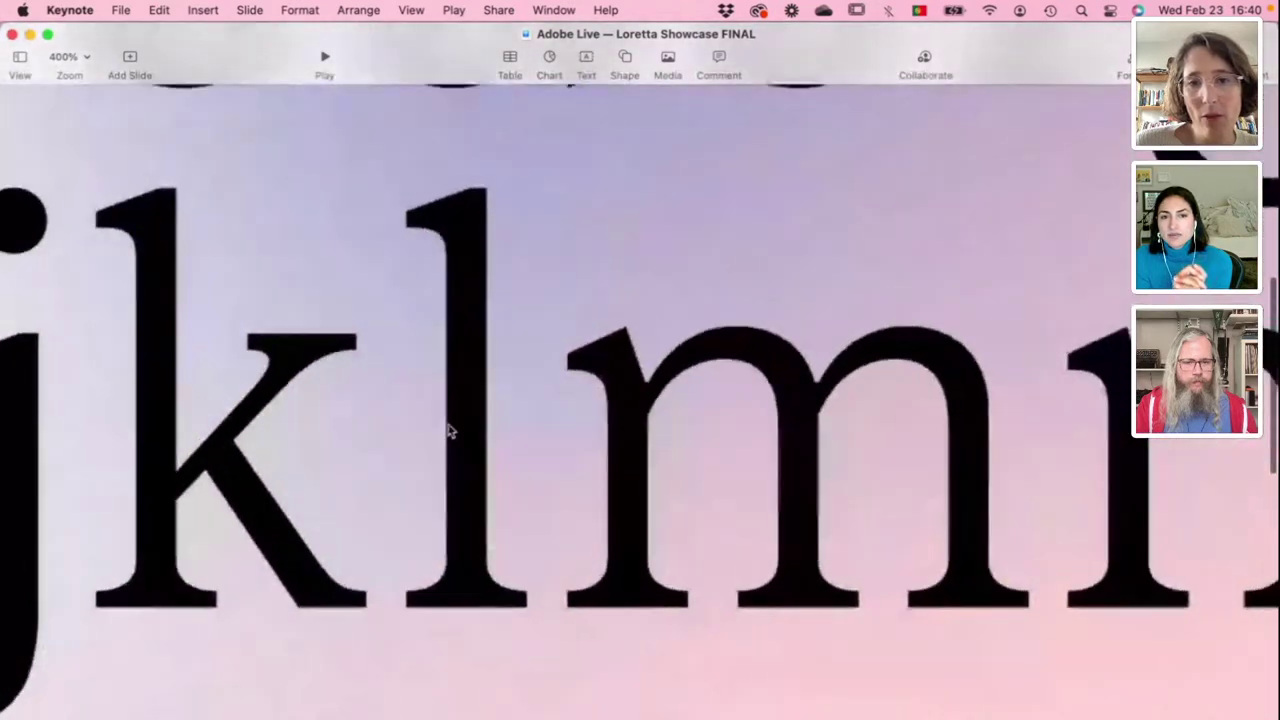
scroll(448, 430, right, 5)
scroll(460, 400, left, 1)
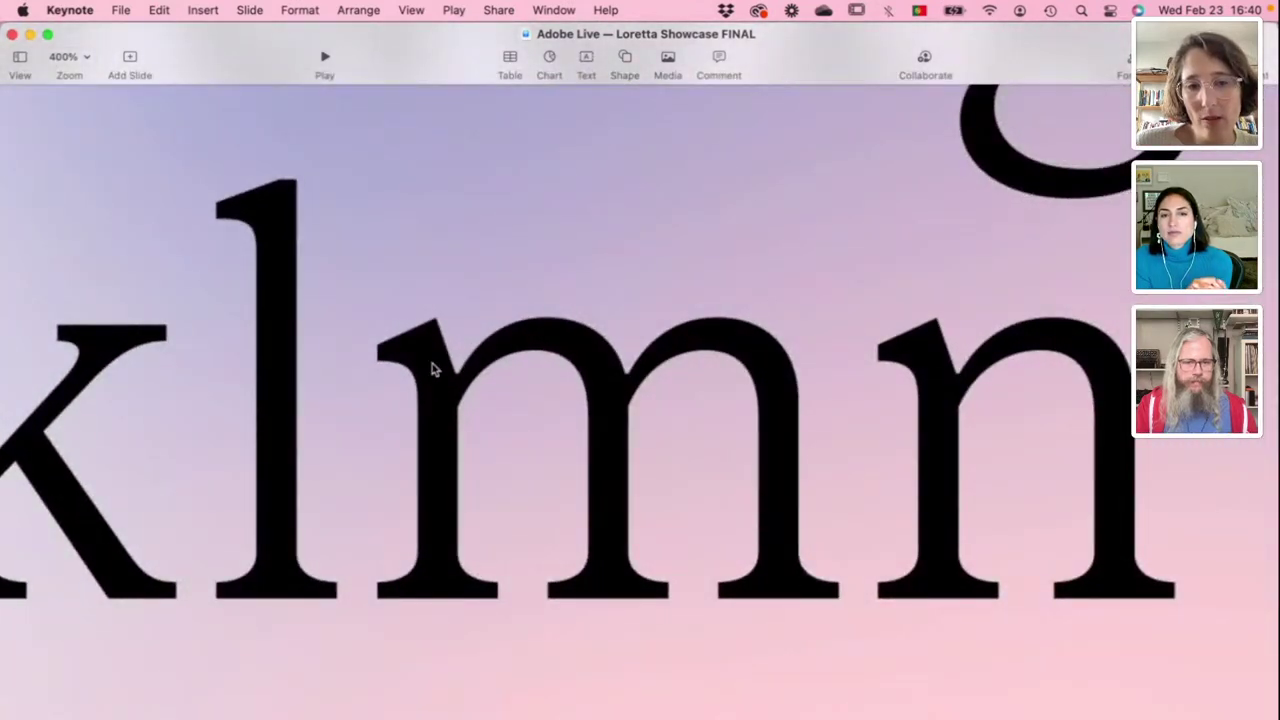
scroll(458, 383, right, 2)
scroll(458, 383, down, 5)
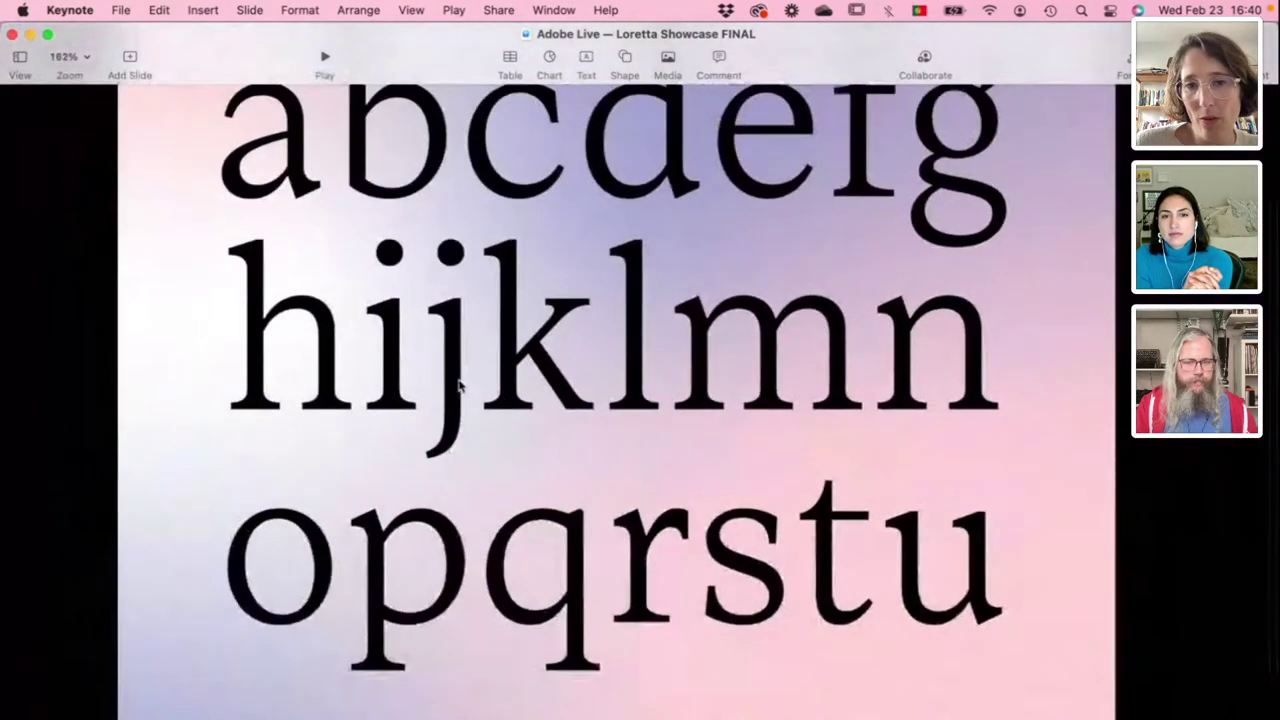
scroll(432, 455, down, 2)
scroll(432, 455, up, 3)
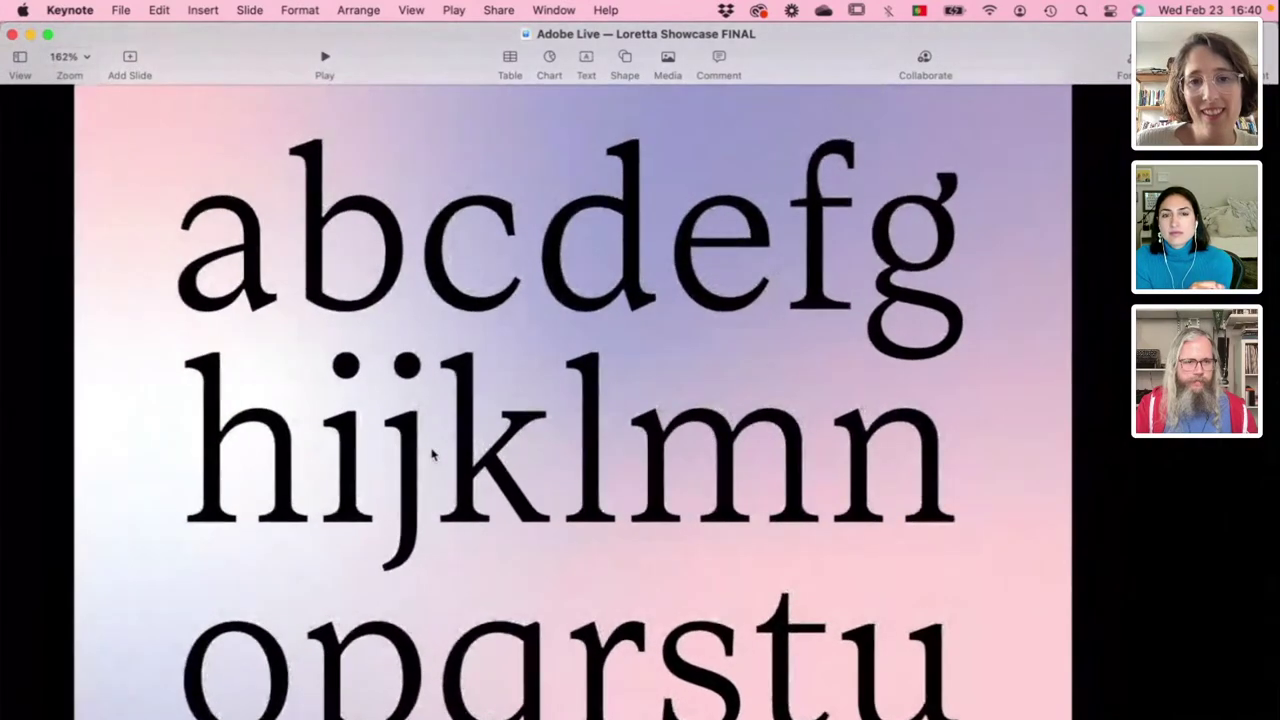
scroll(558, 456, up, 2)
scroll(558, 456, left, 1)
scroll(558, 456, down, 1)
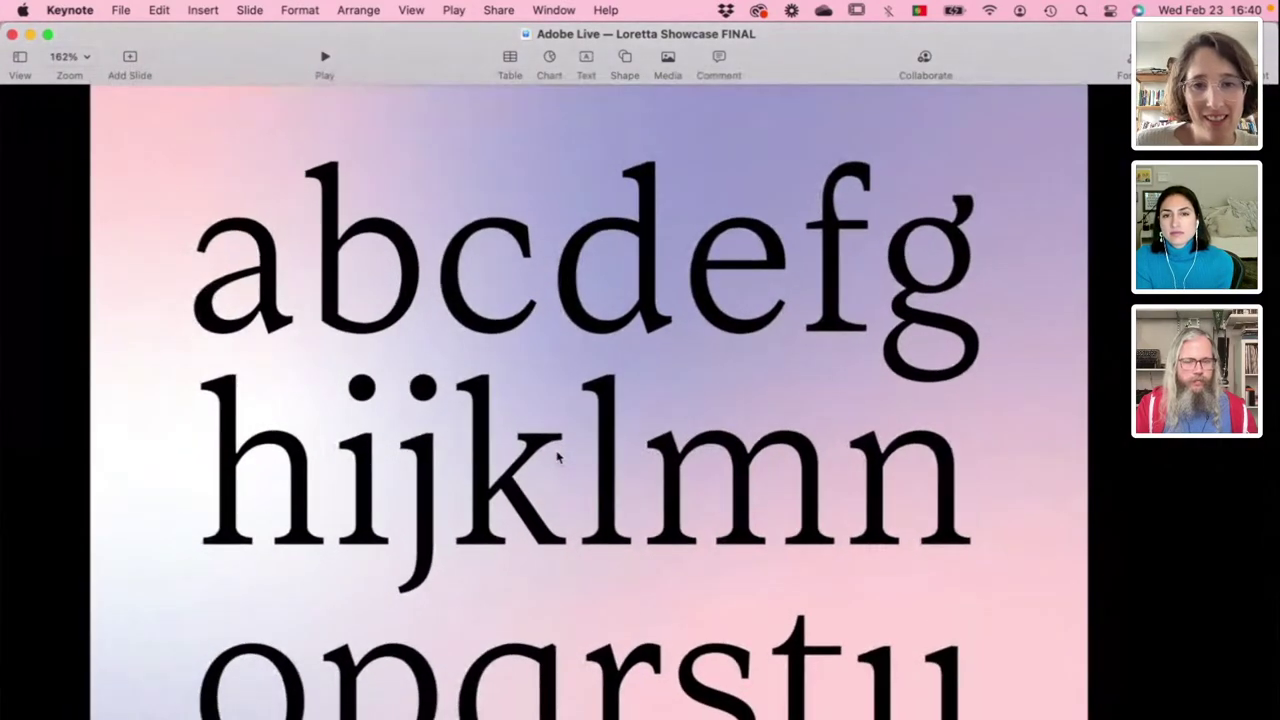
scroll(558, 456, down, 2)
scroll(558, 456, down, 3)
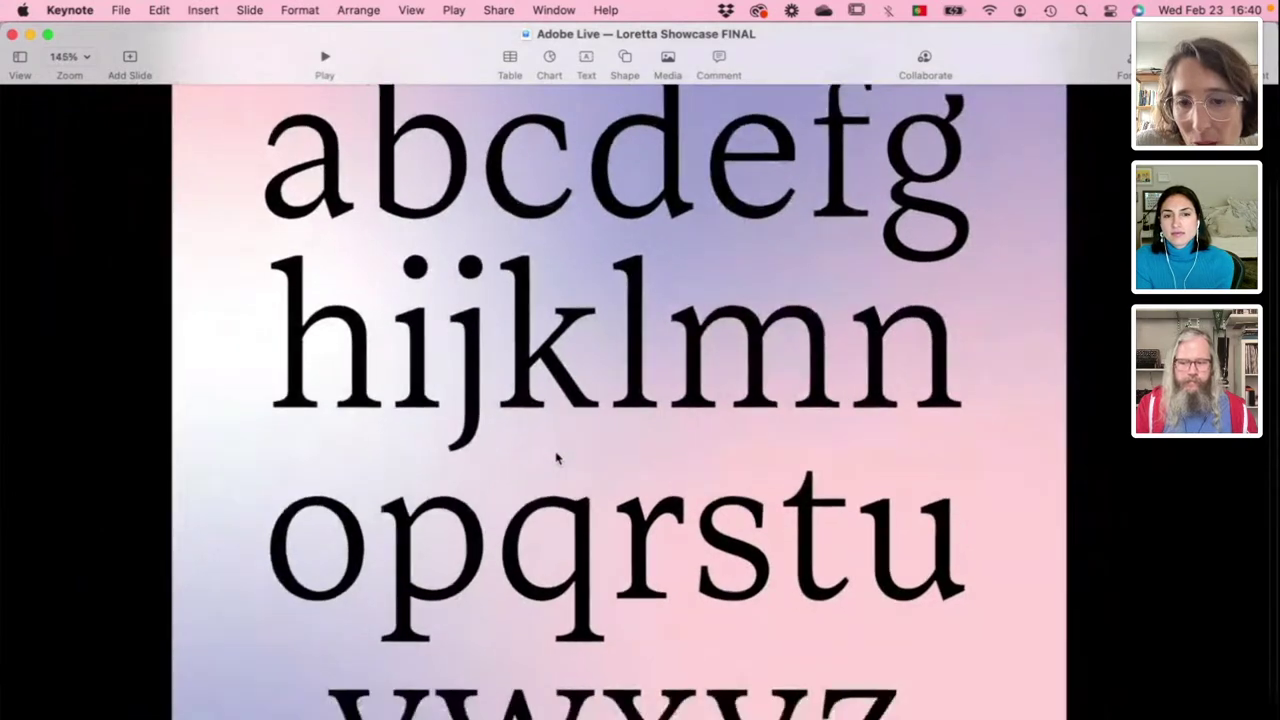
scroll(549, 481, down, 5)
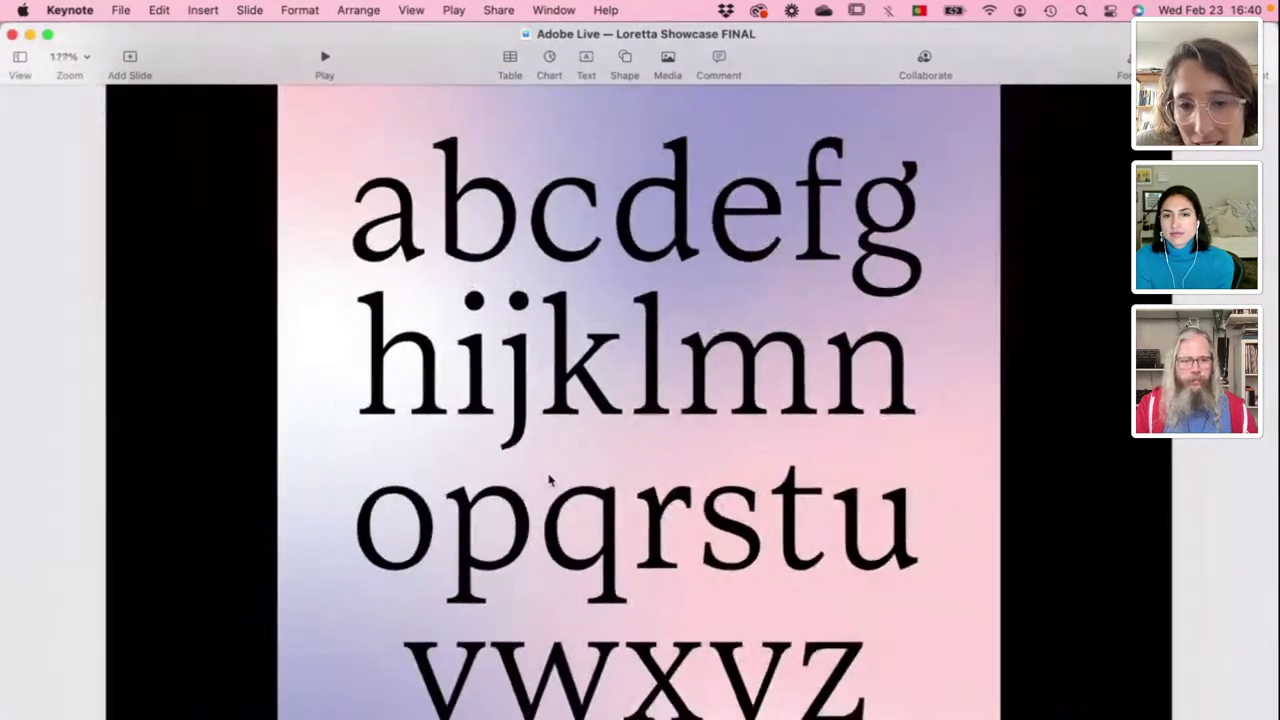
scroll(549, 481, up, 1)
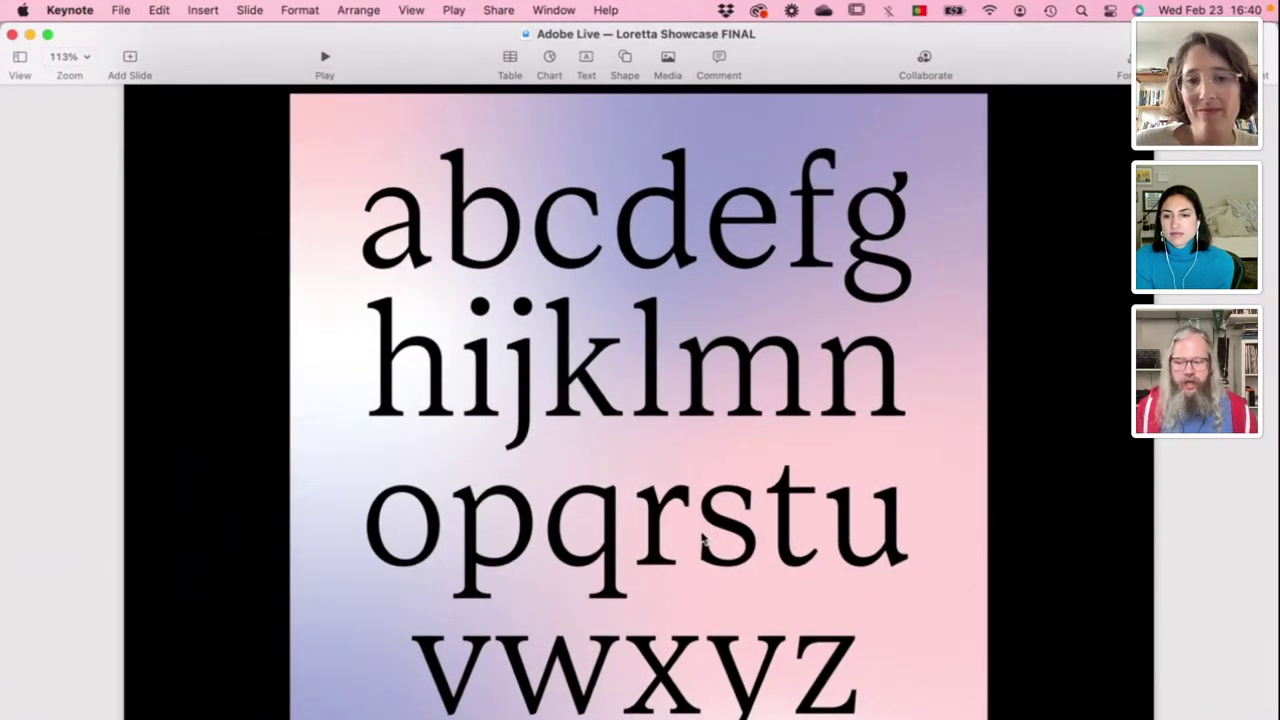
scroll(703, 540, down, 1)
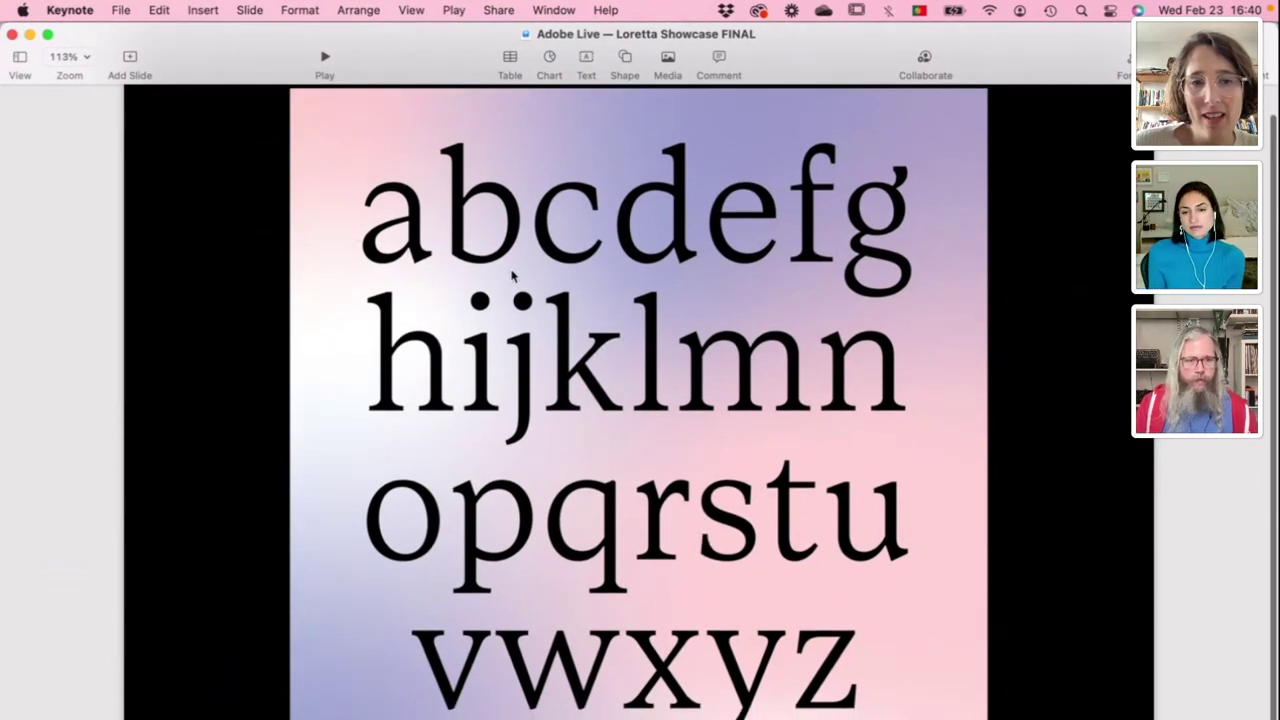
scroll(513, 278, up, 2)
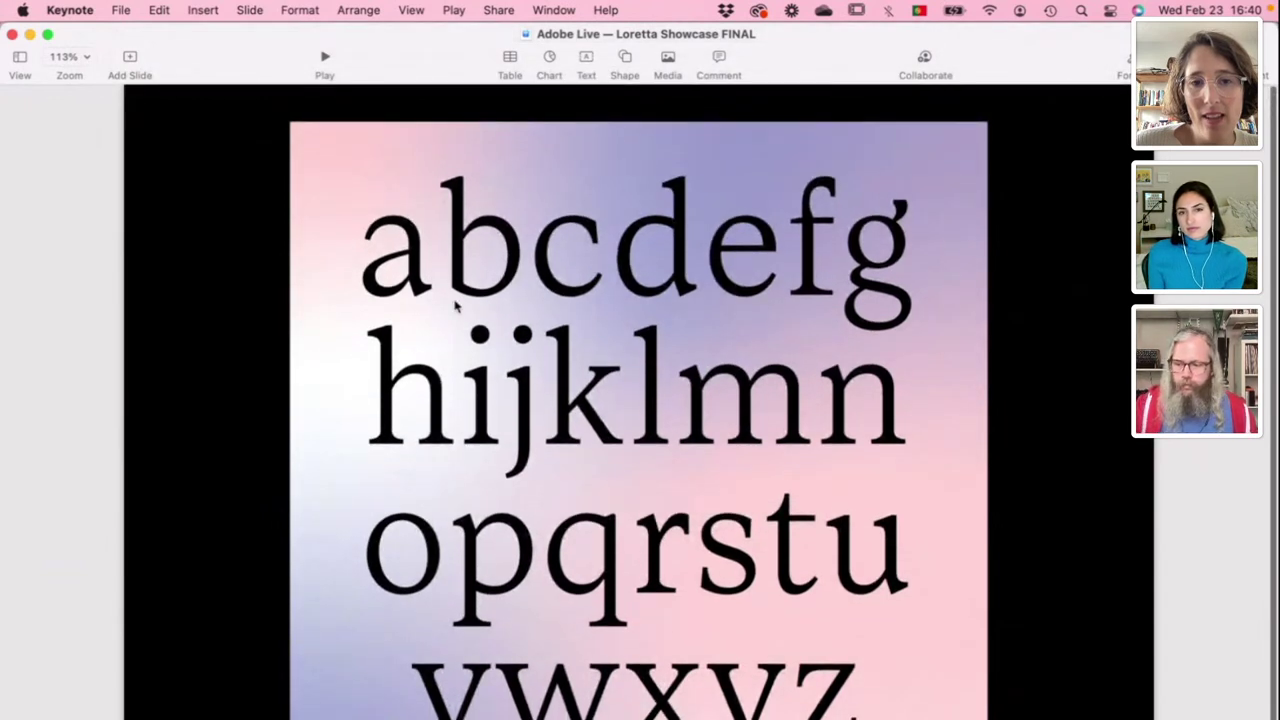
scroll(458, 302, down, 2)
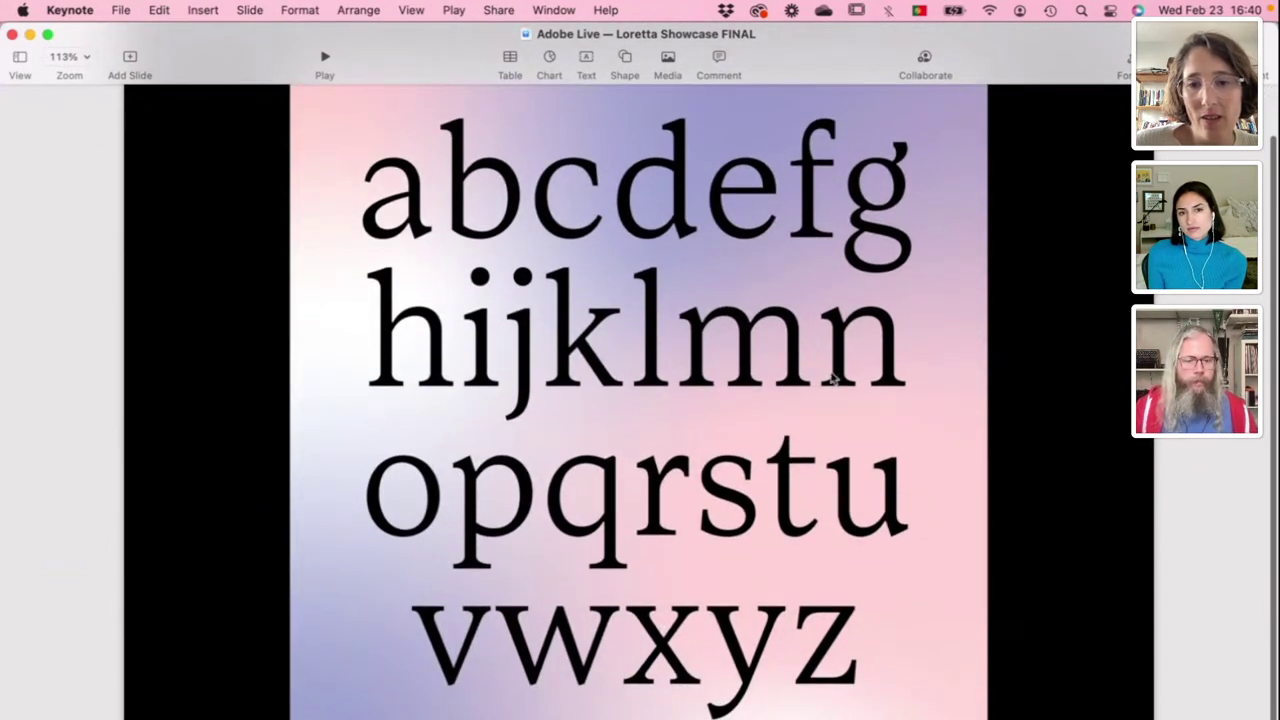
scroll(502, 448, up, 2)
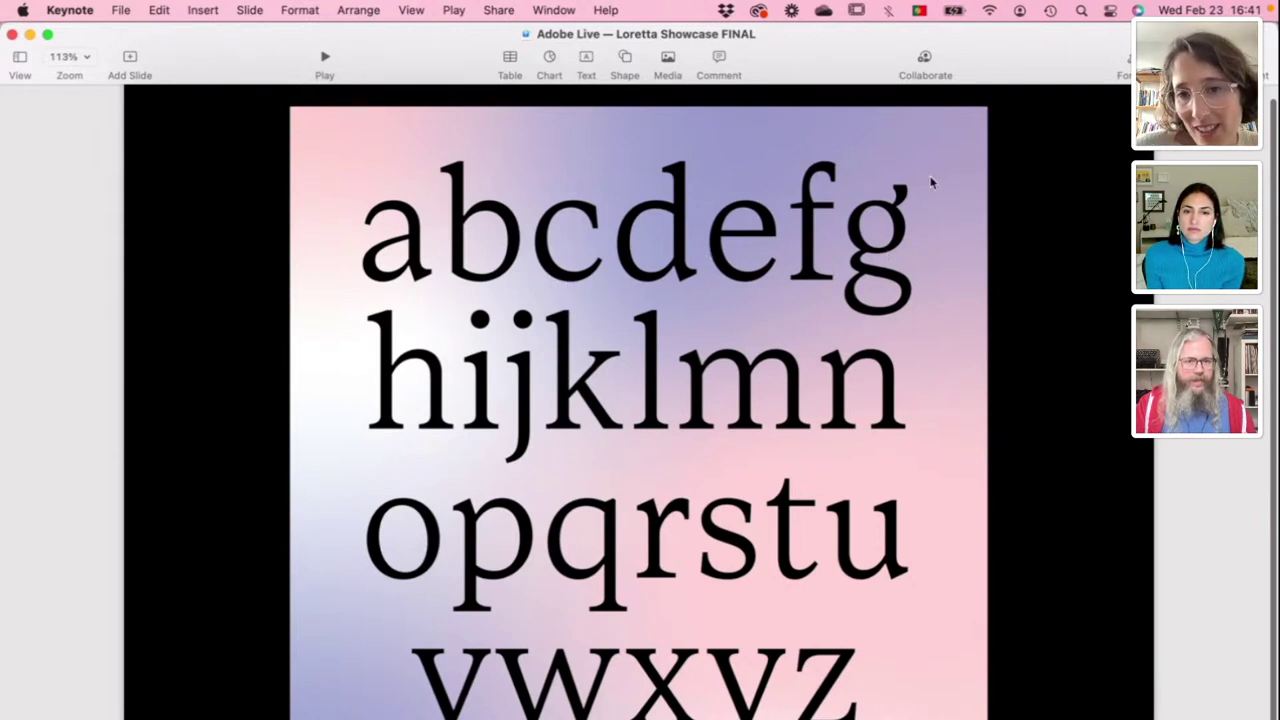
scroll(940, 318, up, 5)
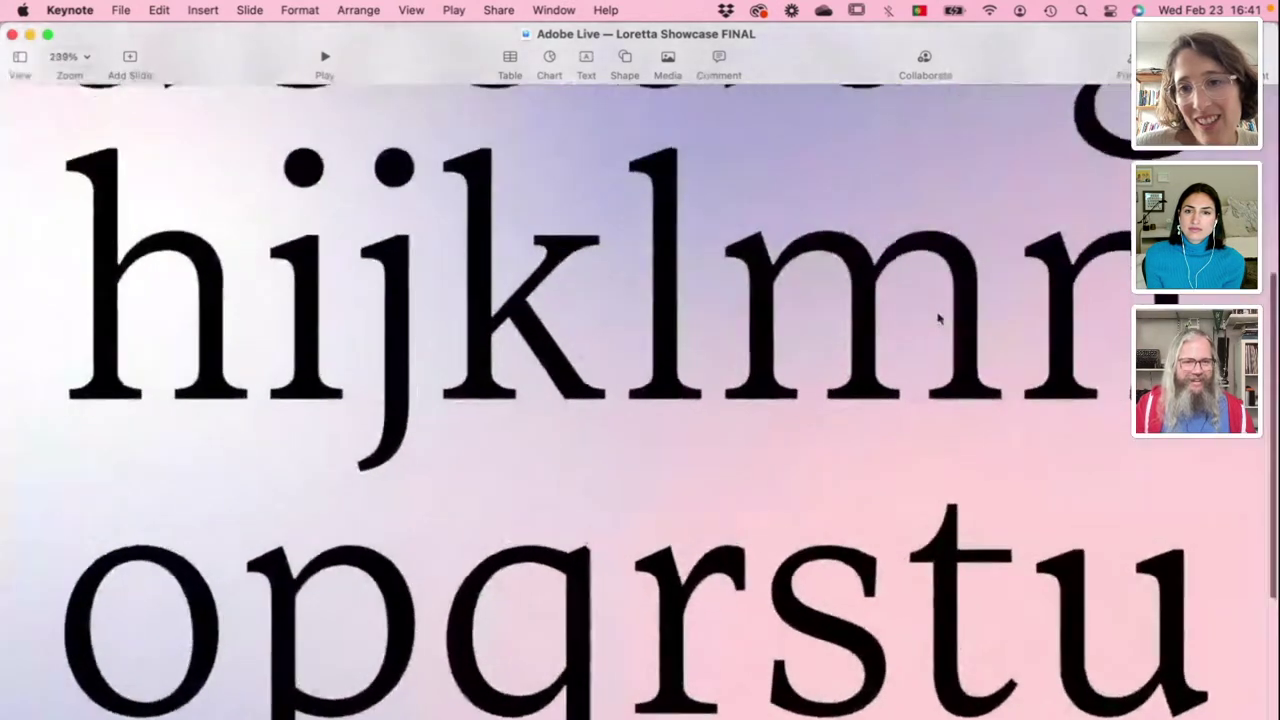
scroll(940, 318, up, 6)
scroll(940, 318, right, 4)
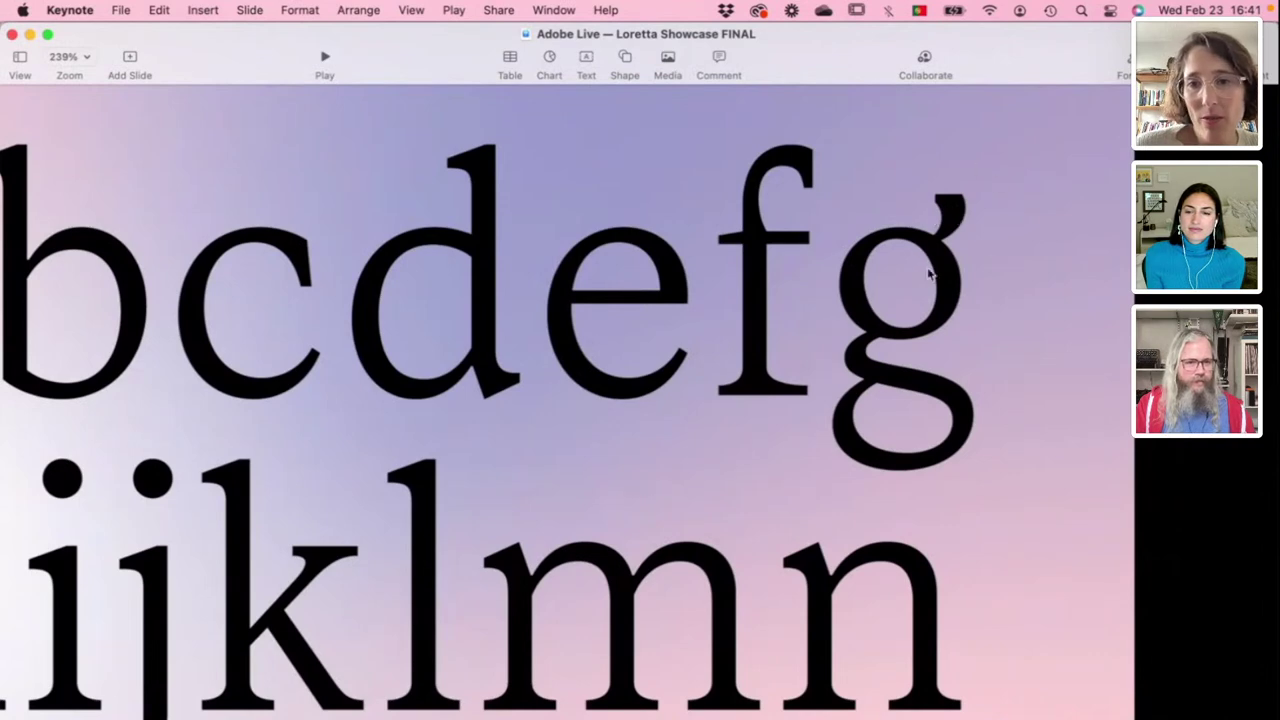
scroll(502, 343, left, 5)
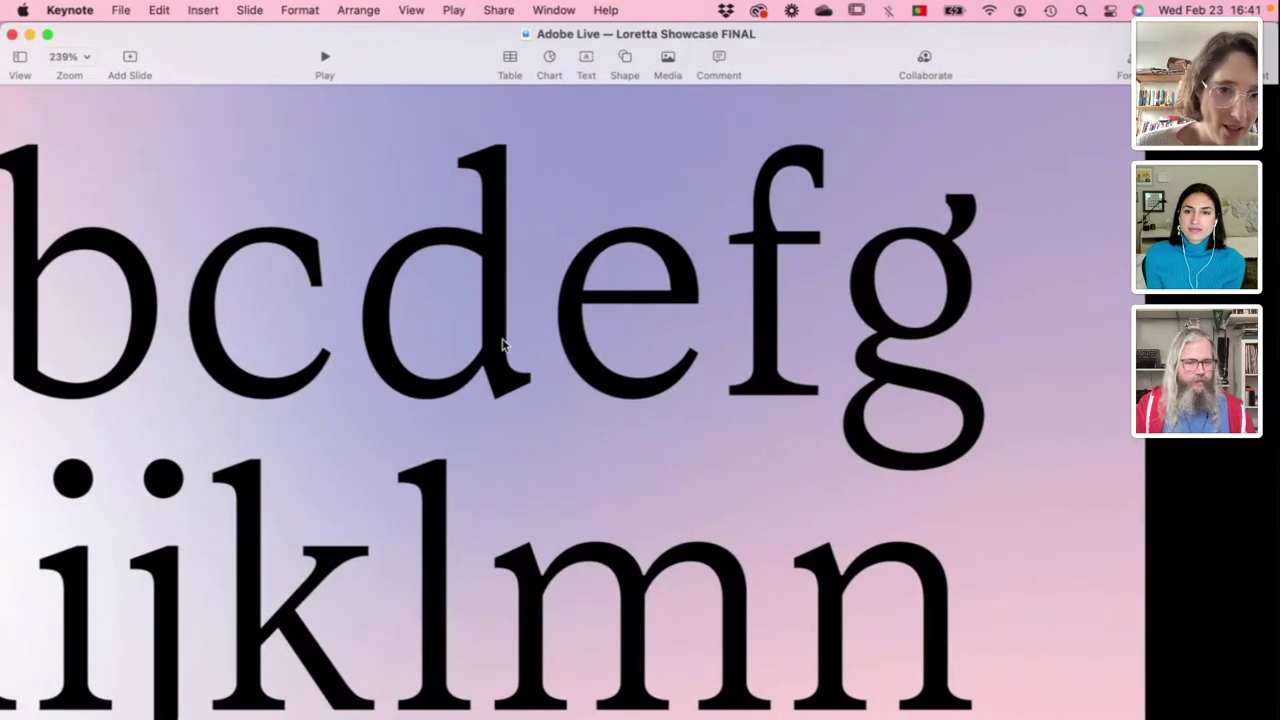
scroll(502, 343, left, 3)
scroll(502, 343, down, 1)
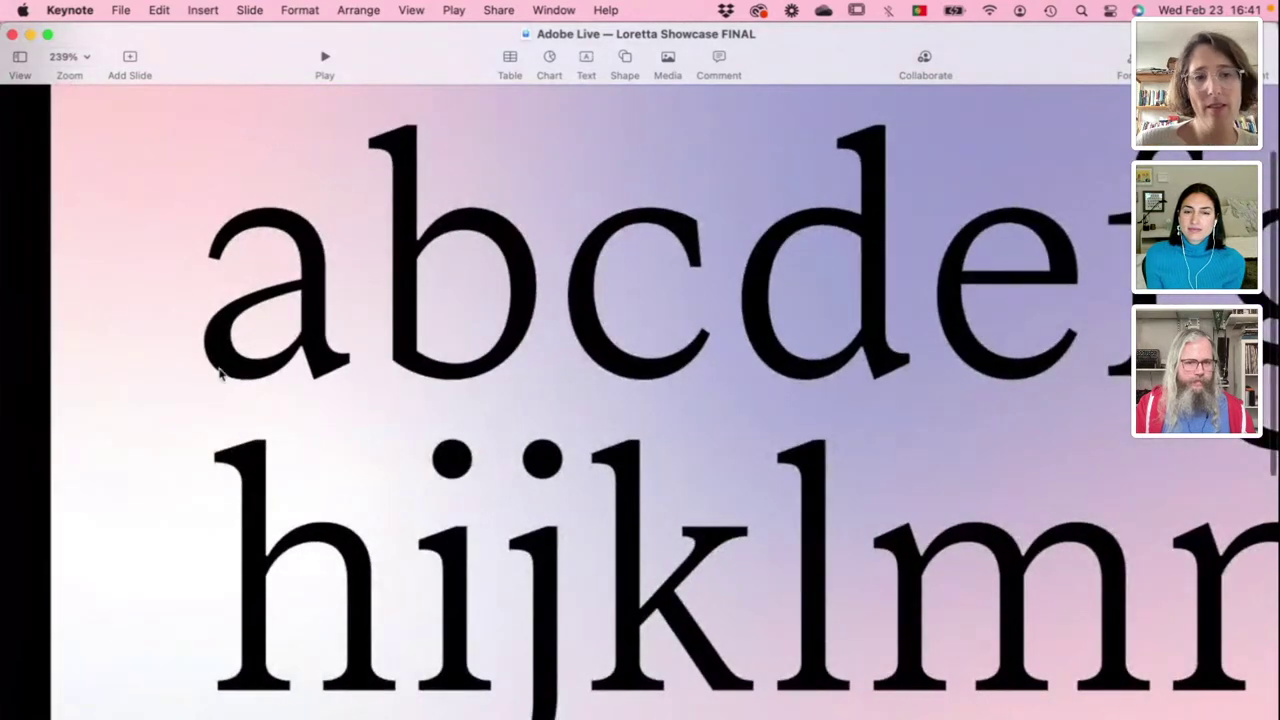
scroll(350, 399, down, 5)
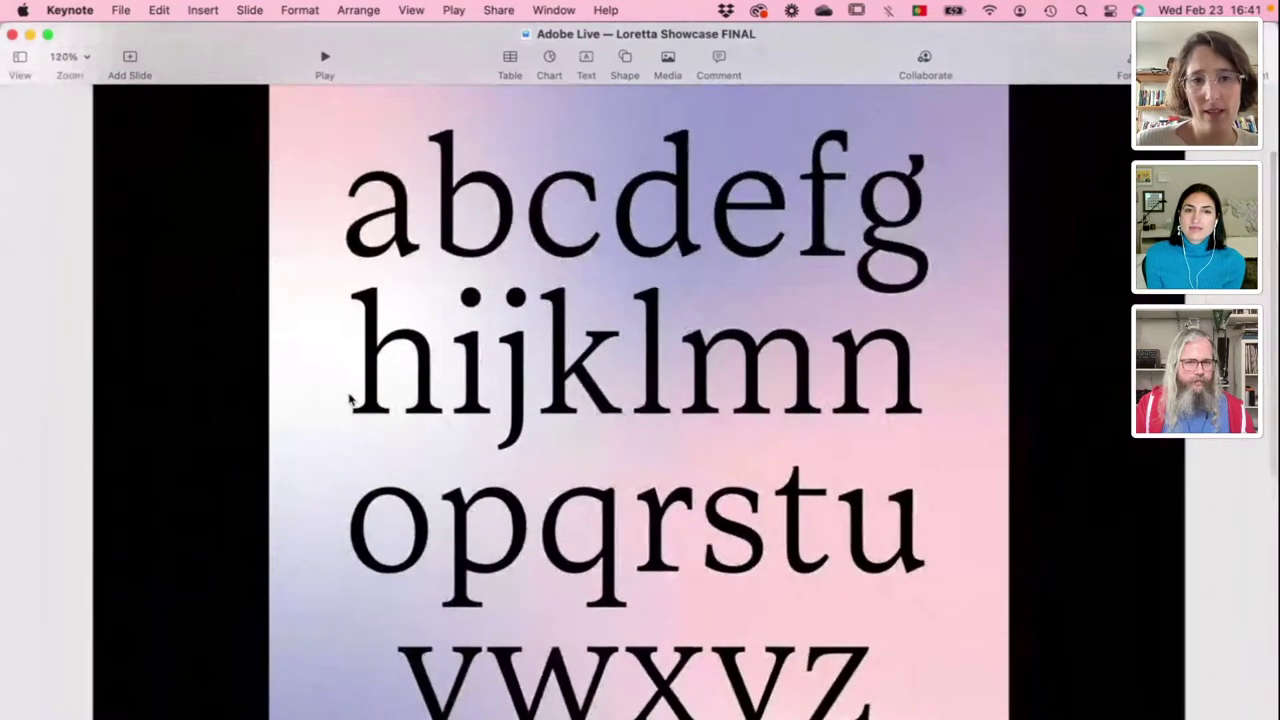
scroll(351, 400, down, 1)
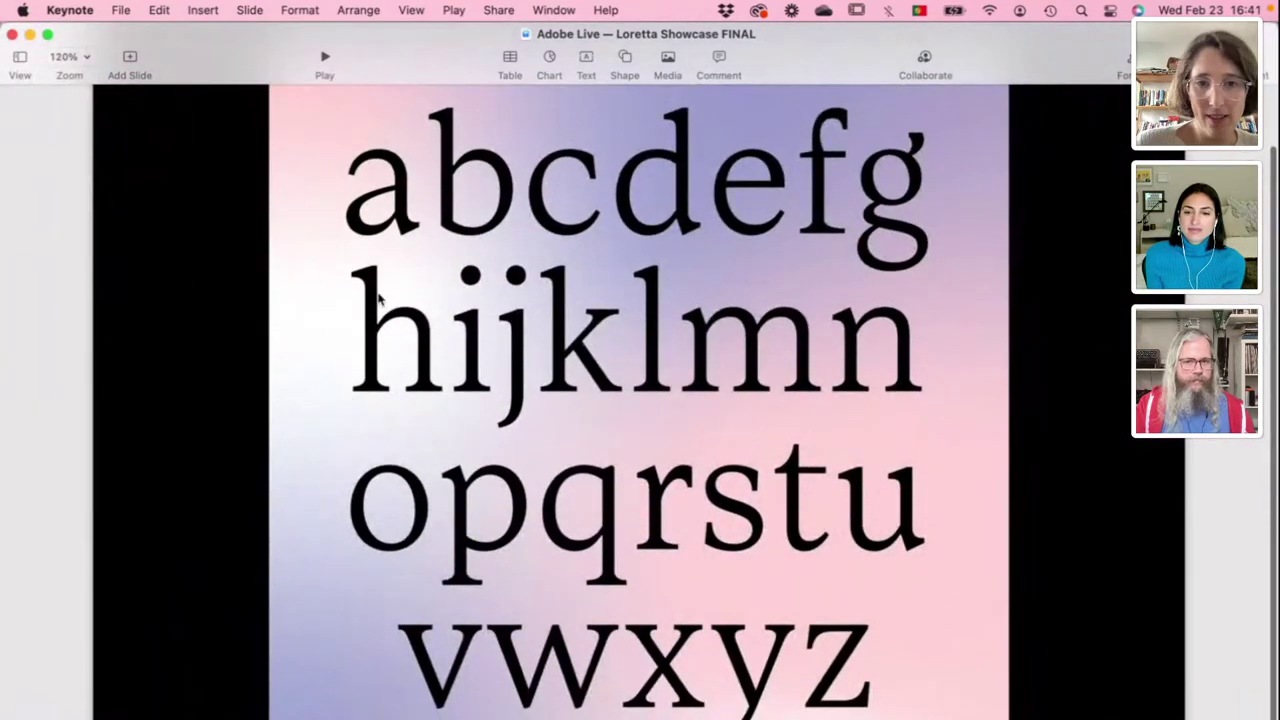
scroll(378, 297, down, 2)
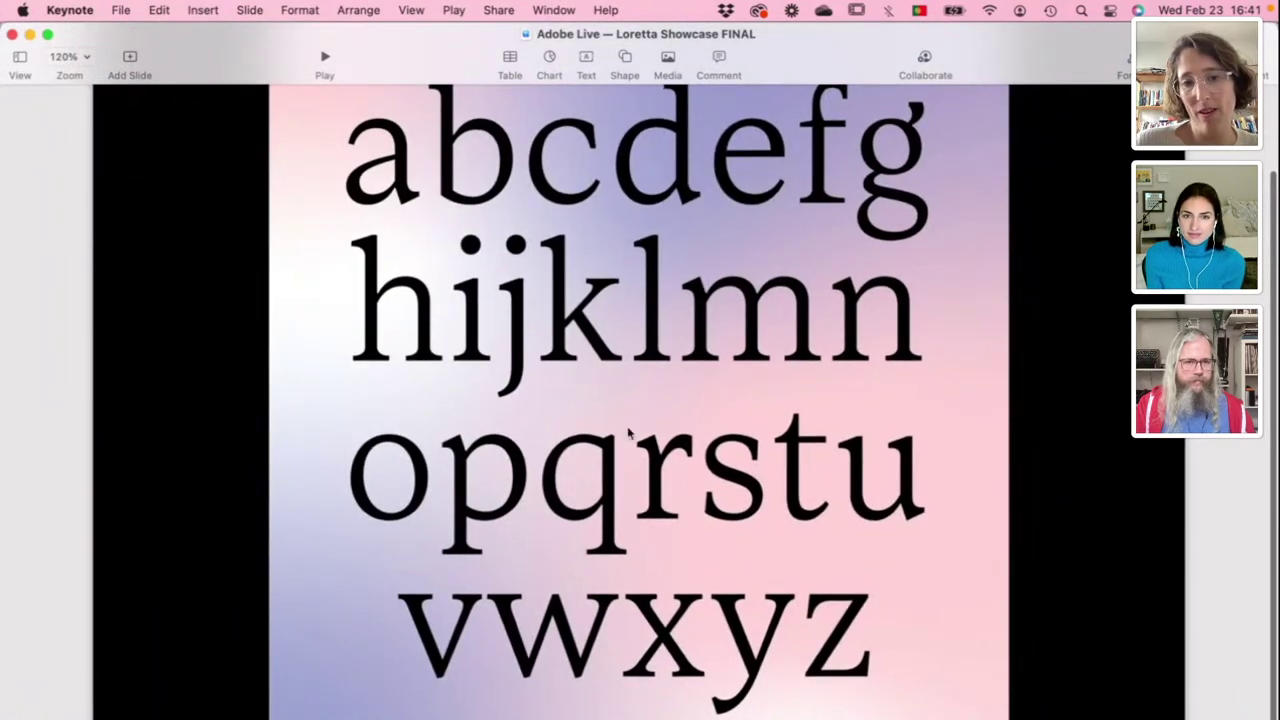
Step: Advance to the Neutron Figure specimen slide and zoom in and out on it
key(Down)
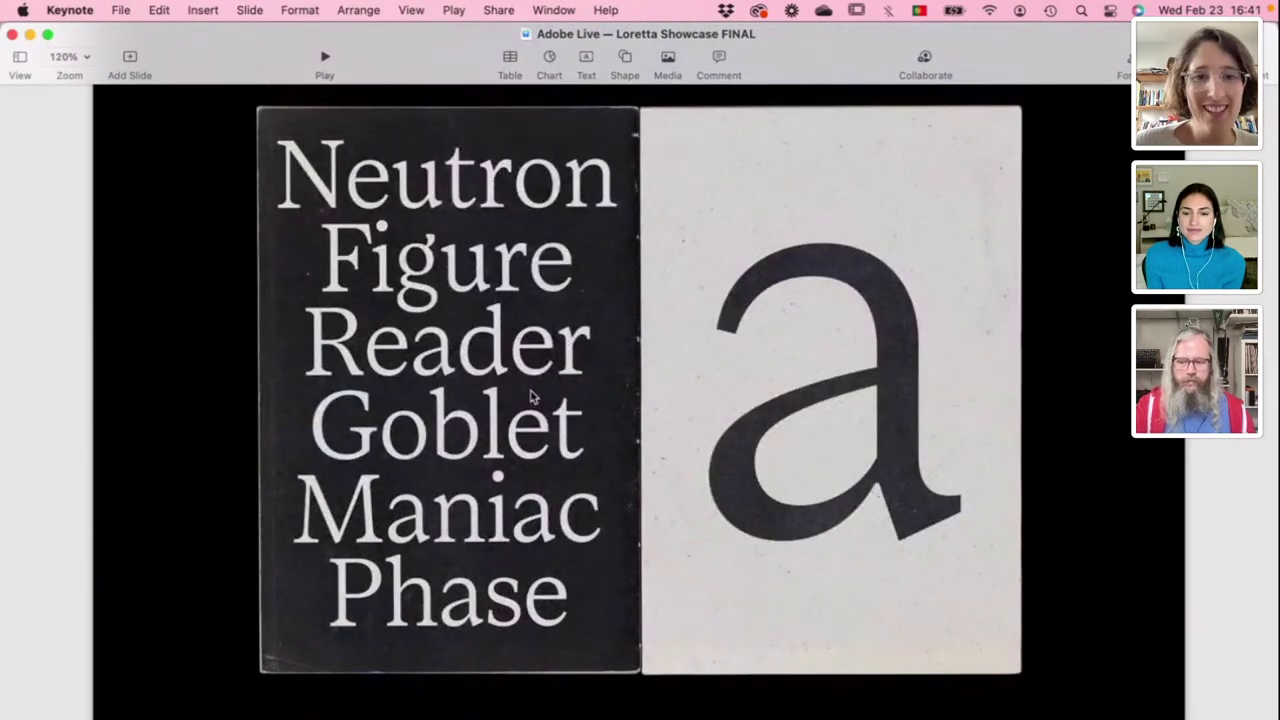
scroll(452, 368, up, 1)
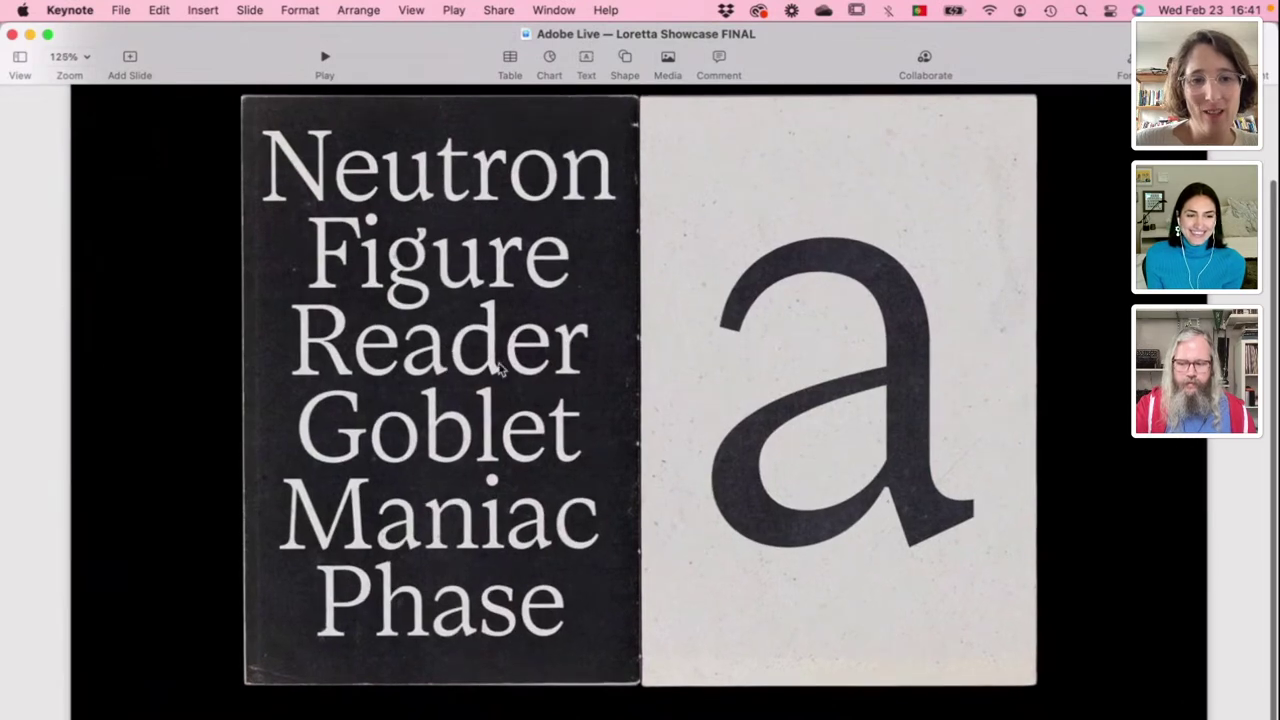
scroll(376, 250, up, 5)
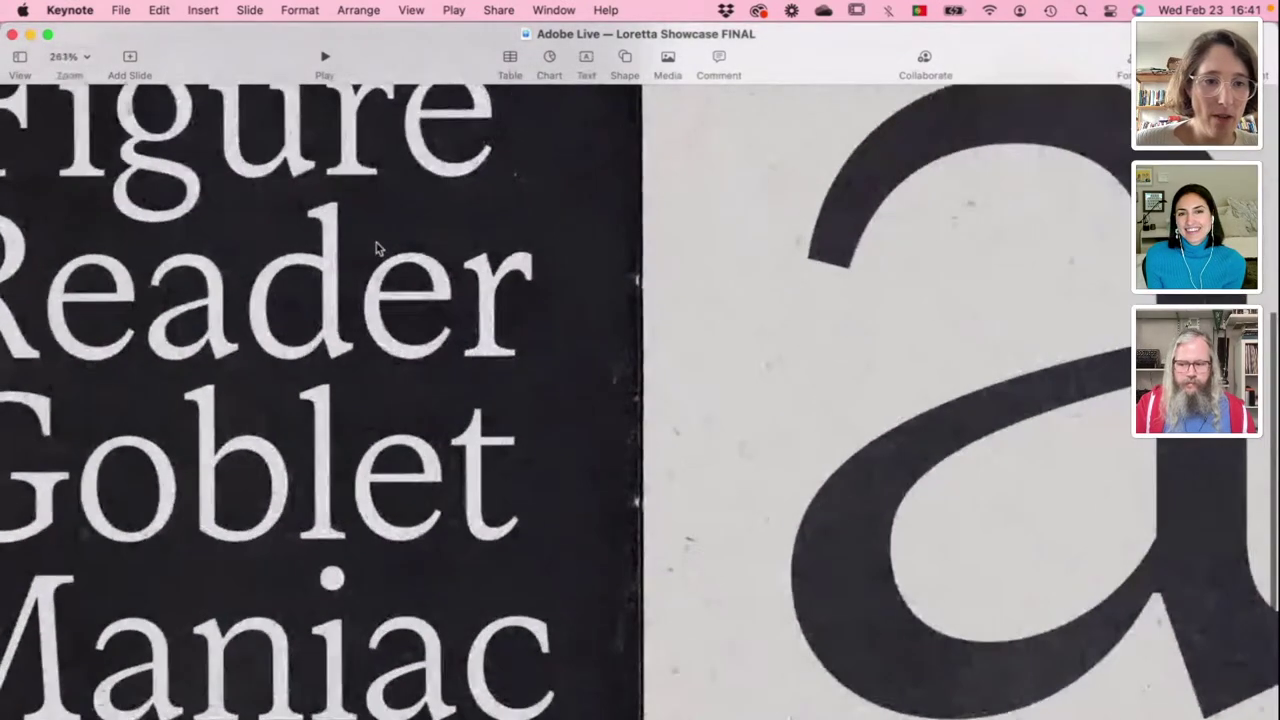
scroll(377, 248, up, 2)
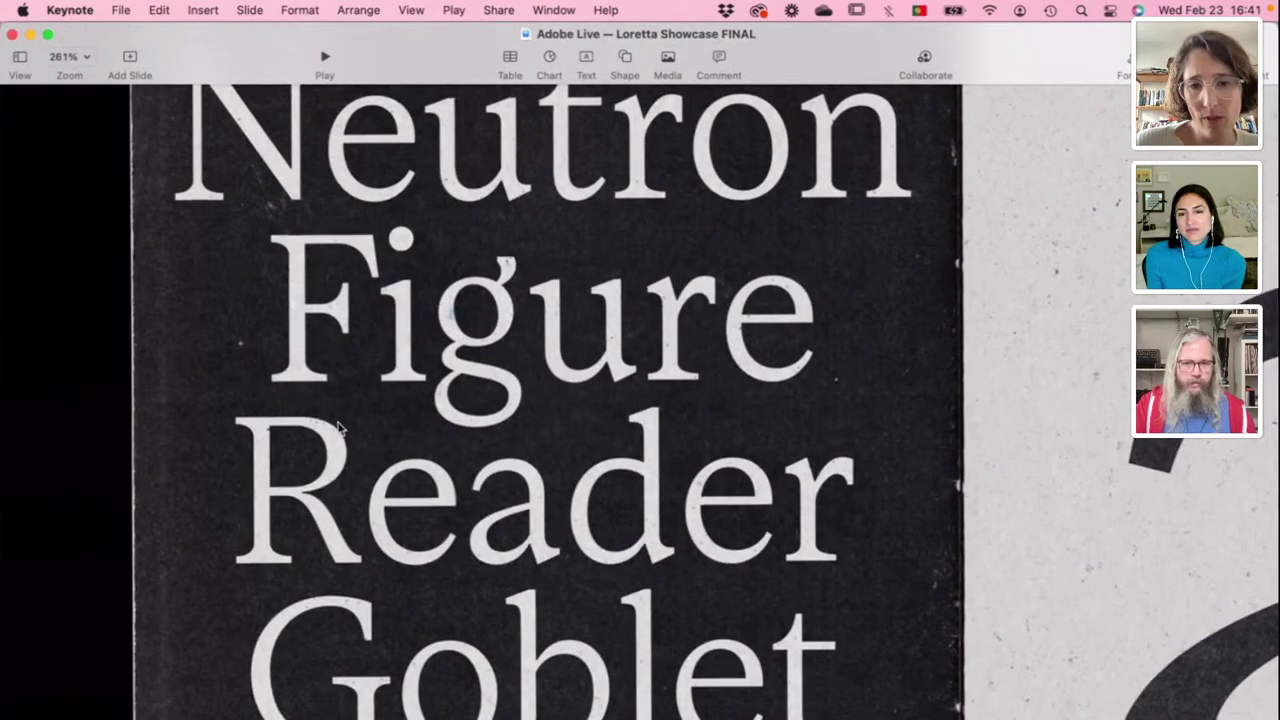
scroll(338, 425, down, 5)
scroll(315, 455, down, 3)
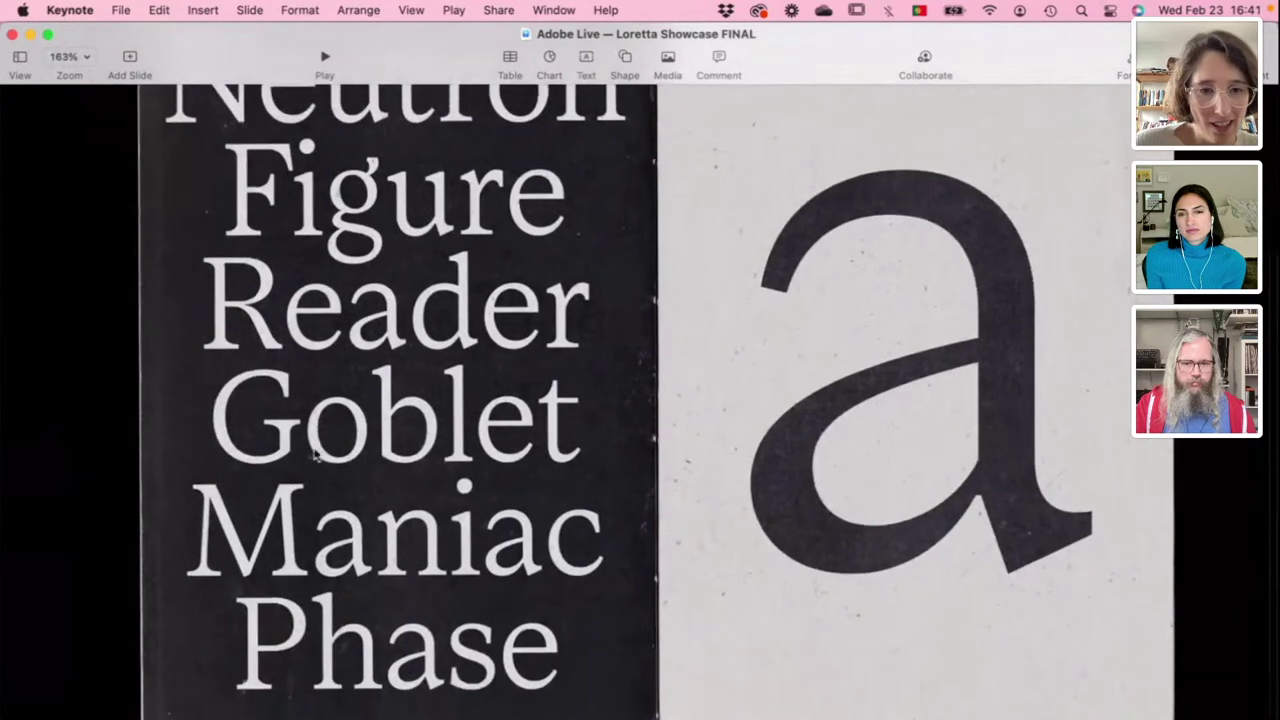
scroll(315, 455, down, 5)
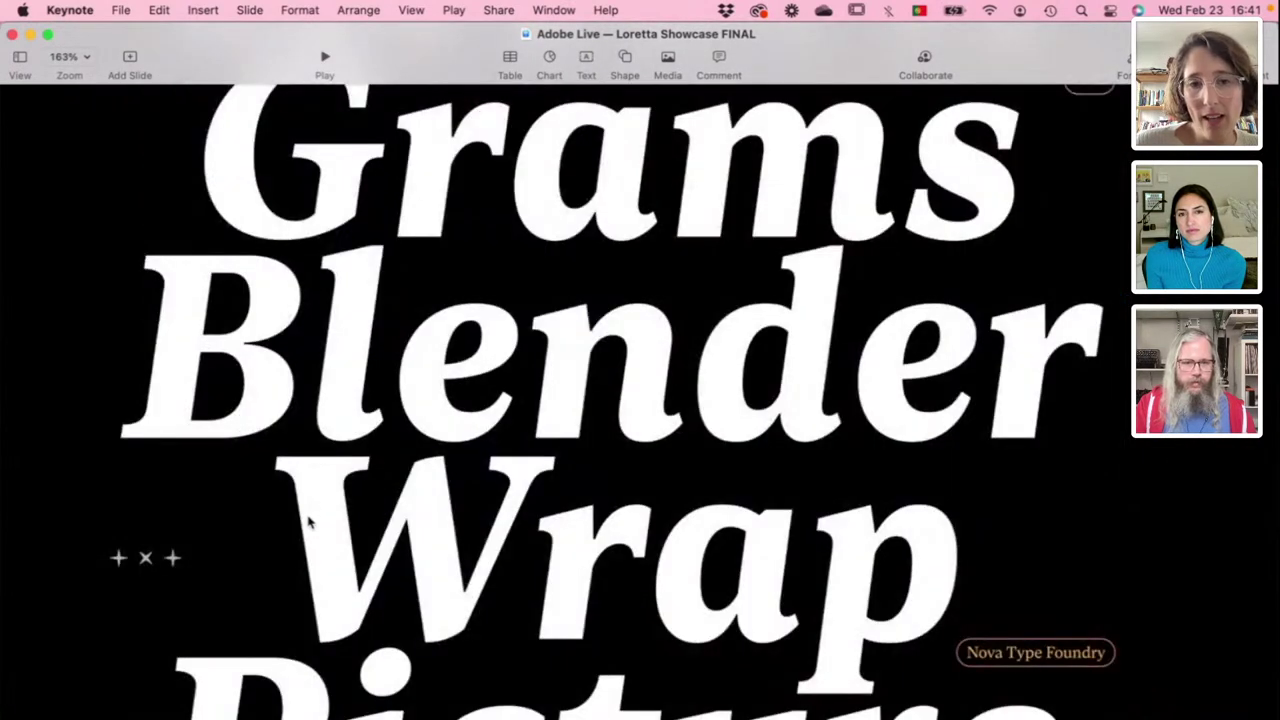
Step: Zoom in and out on the italic Return Grams Blender Wrap Picture slide, settling around 105%
scroll(590, 457, up, 2)
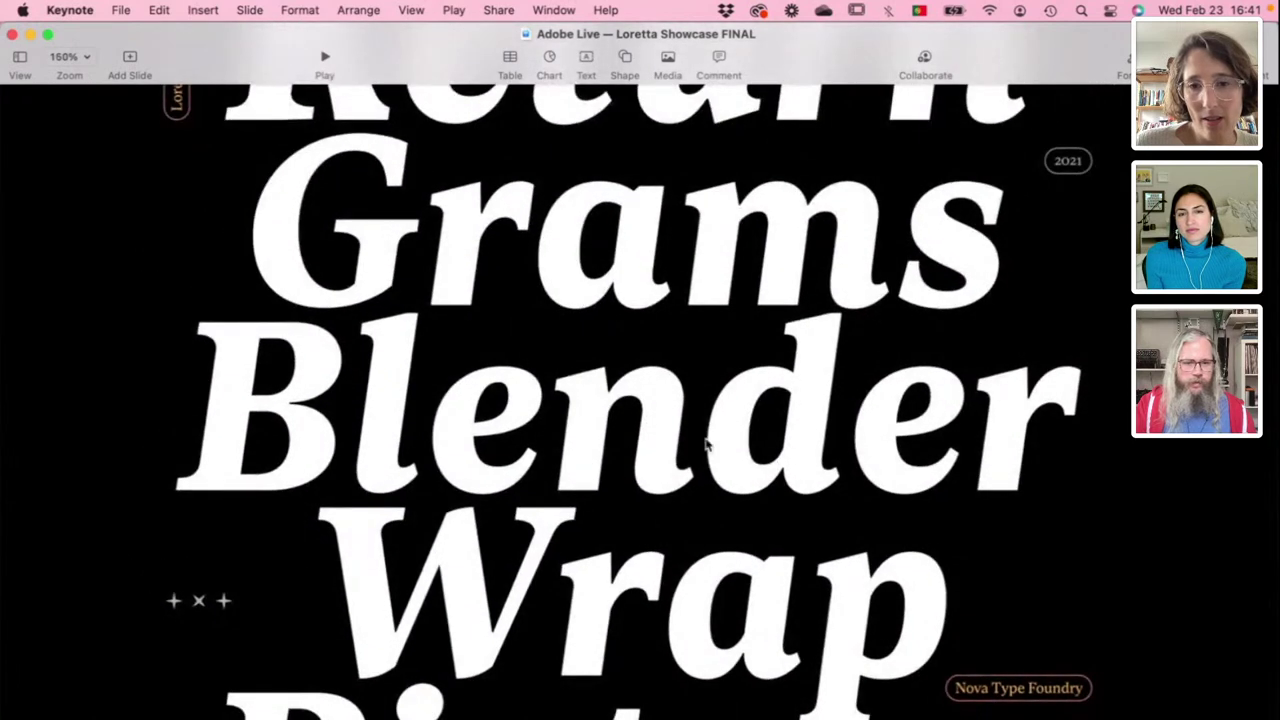
scroll(706, 444, down, 3)
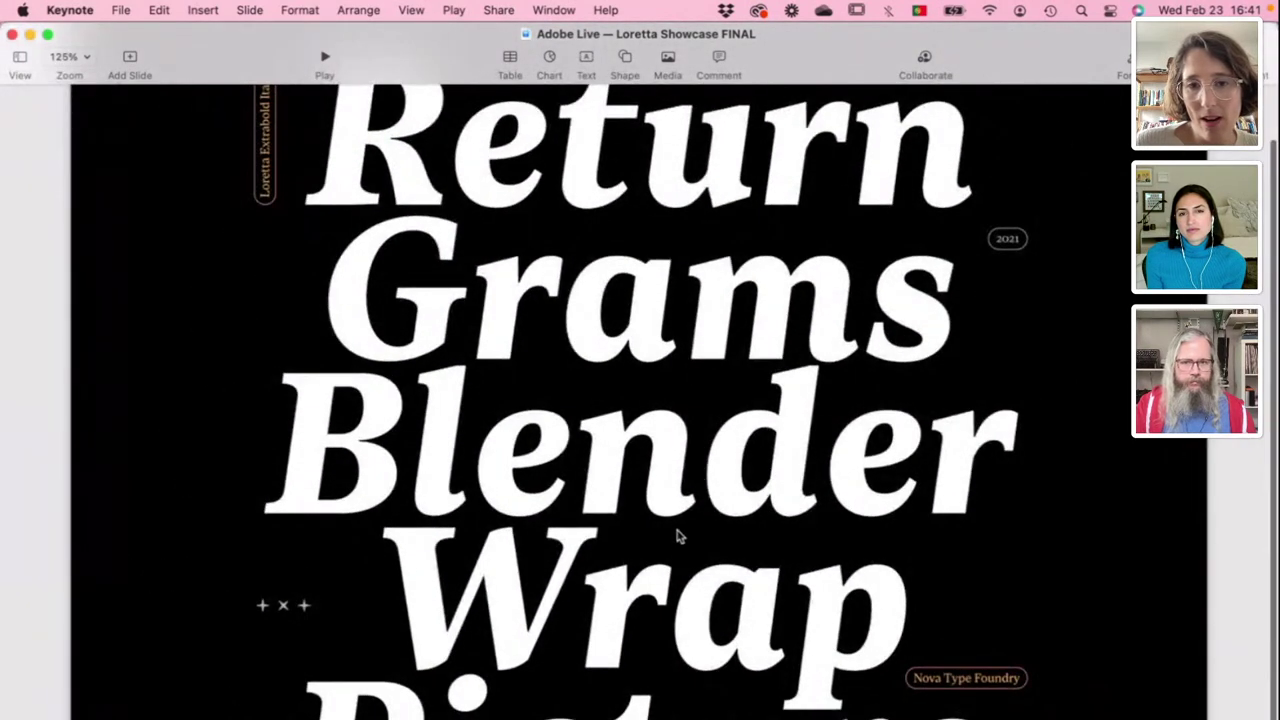
scroll(674, 543, up, 2)
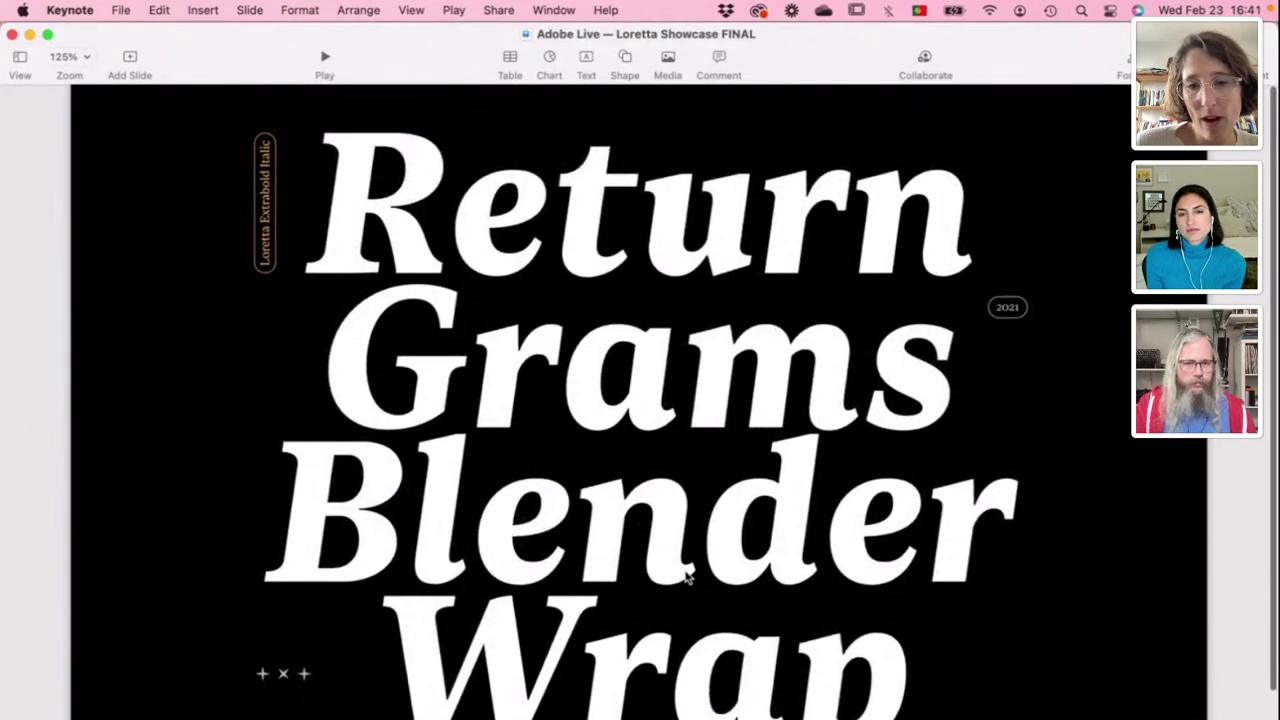
scroll(657, 368, down, 3)
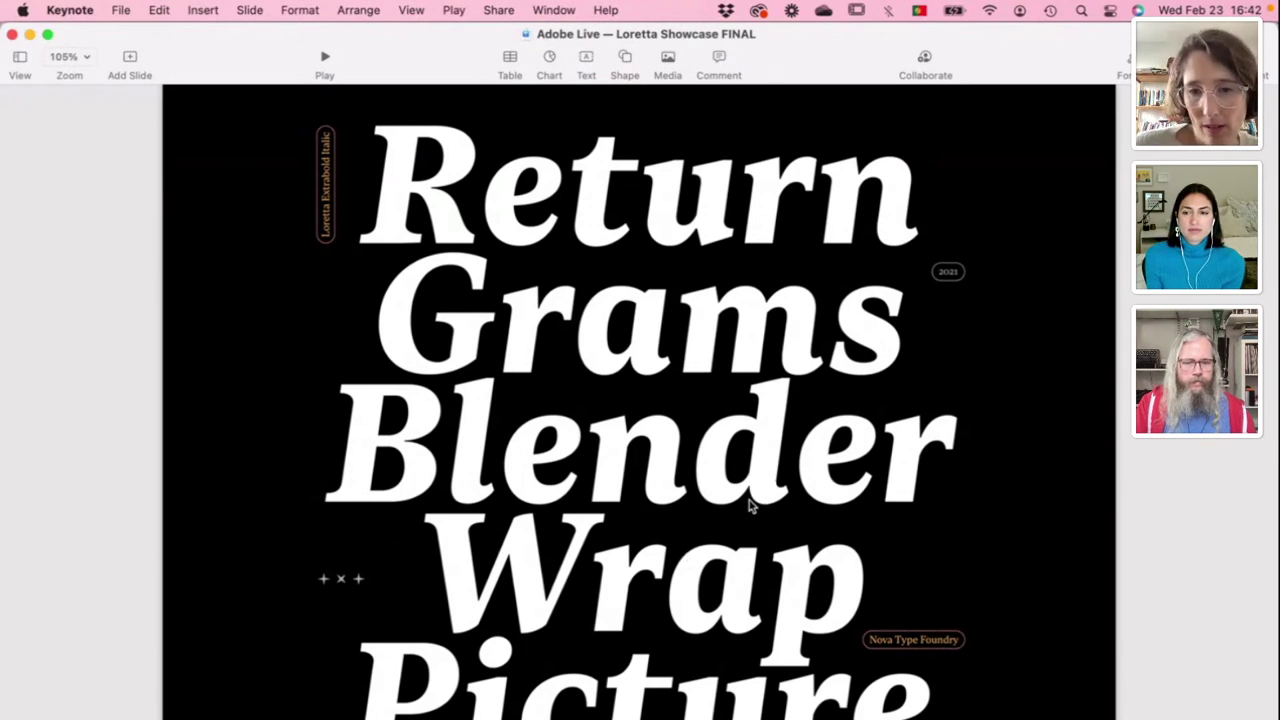
Step: Step past the Unhealthy Behaviour cover back to the italic Return Grams Blender Wrap Picture slide
key(Down)
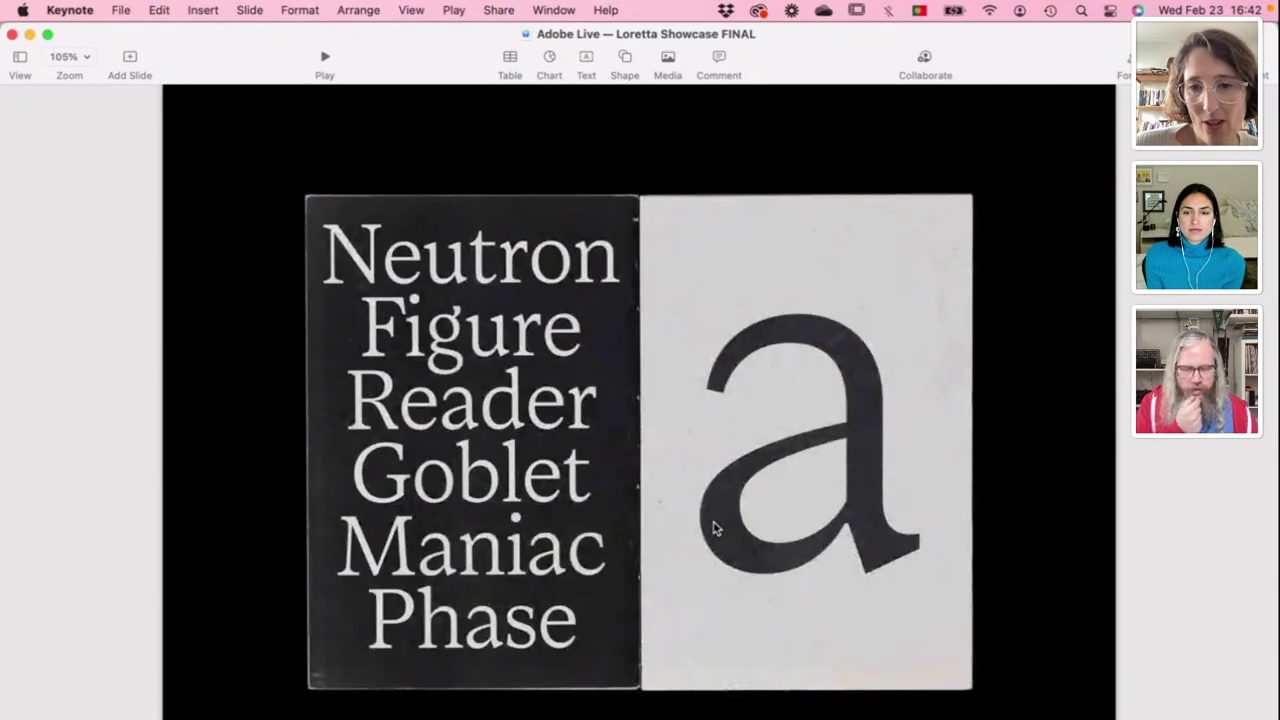
key(Down)
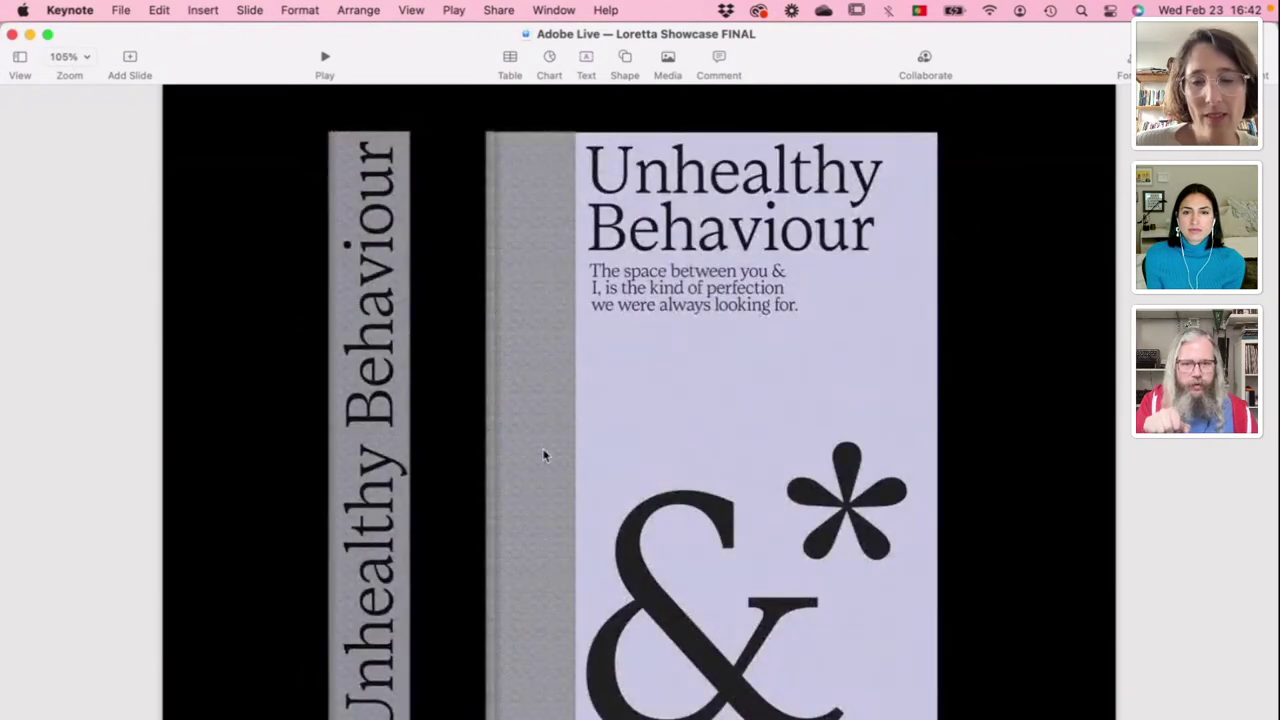
key(Up)
key(Up)
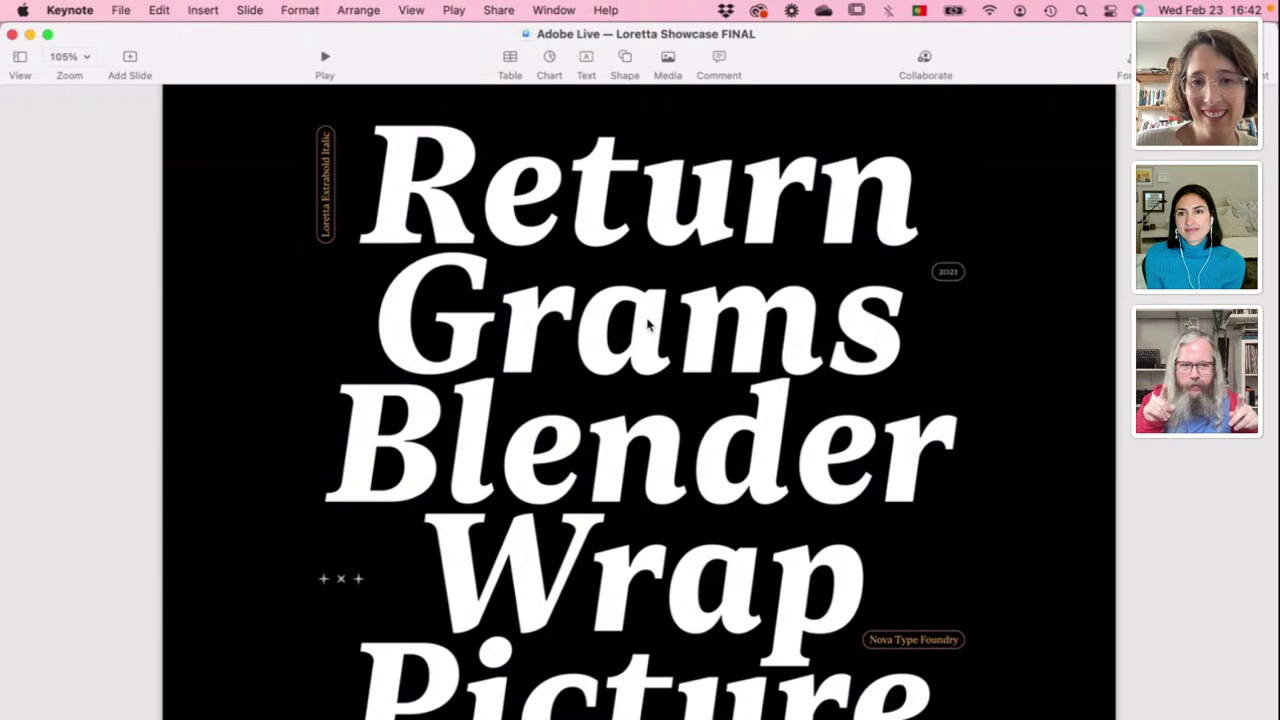
Step: Page through the Keynote specimen slides back to Neutron Figure, then switch to Glyphs 3
key(Down)
key(Down)
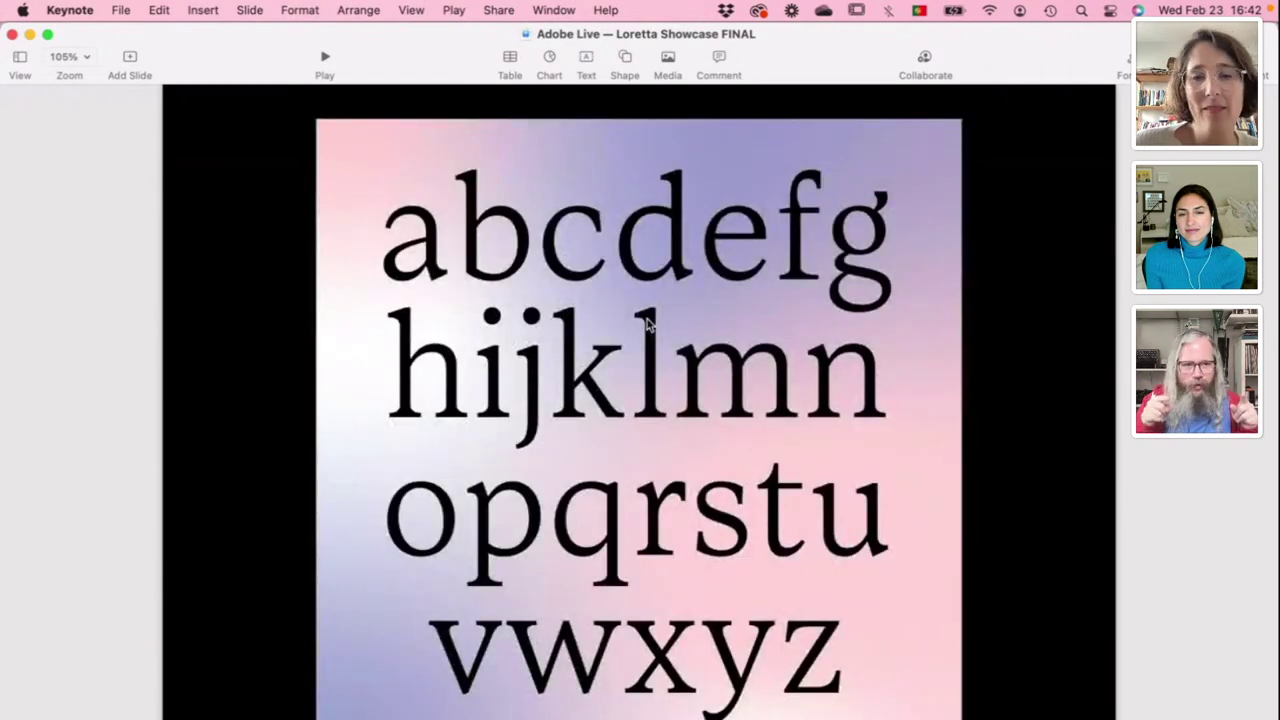
key(Down)
key(Down)
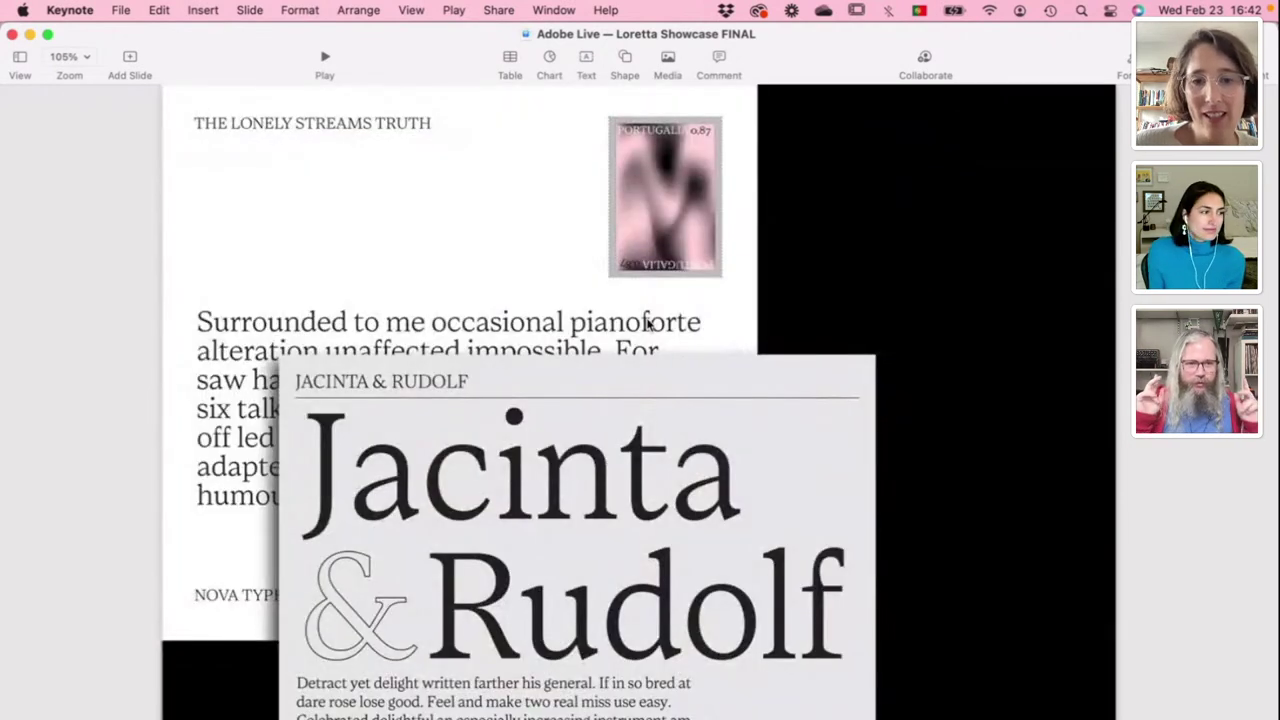
key(Down)
key(Down)
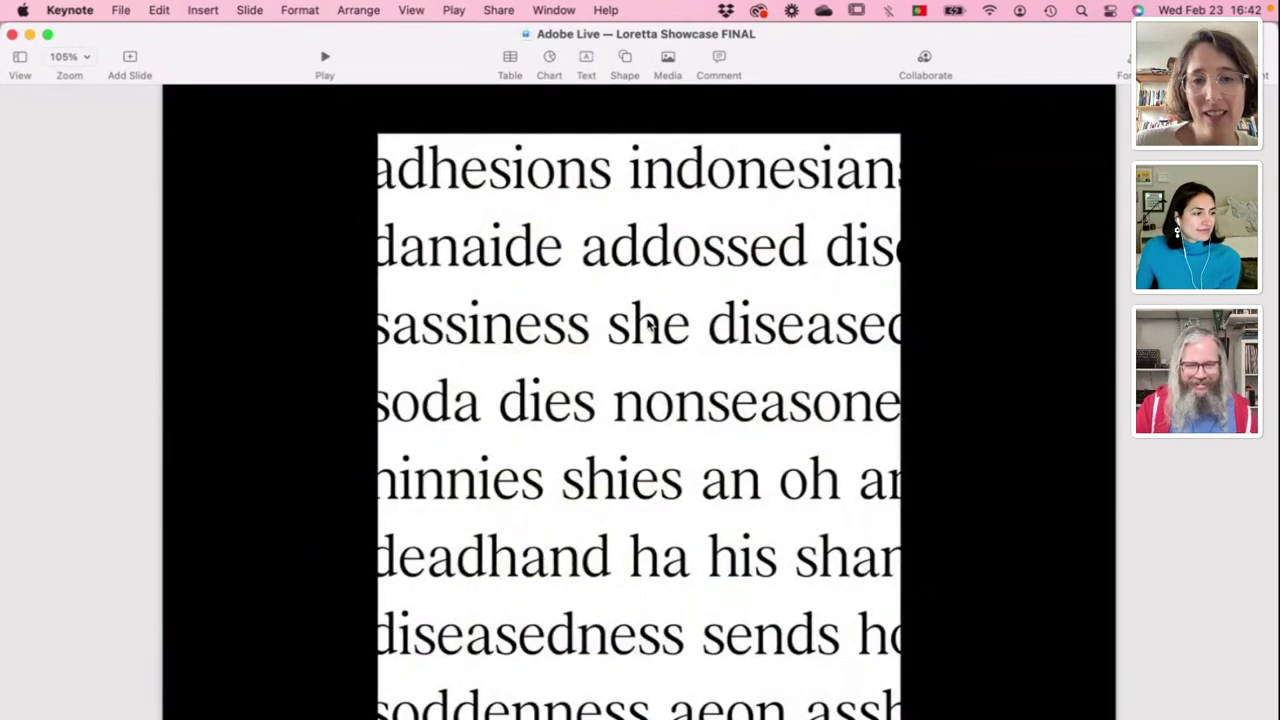
key(Up)
key(Up)
key(Up)
key(Up)
key(Up)
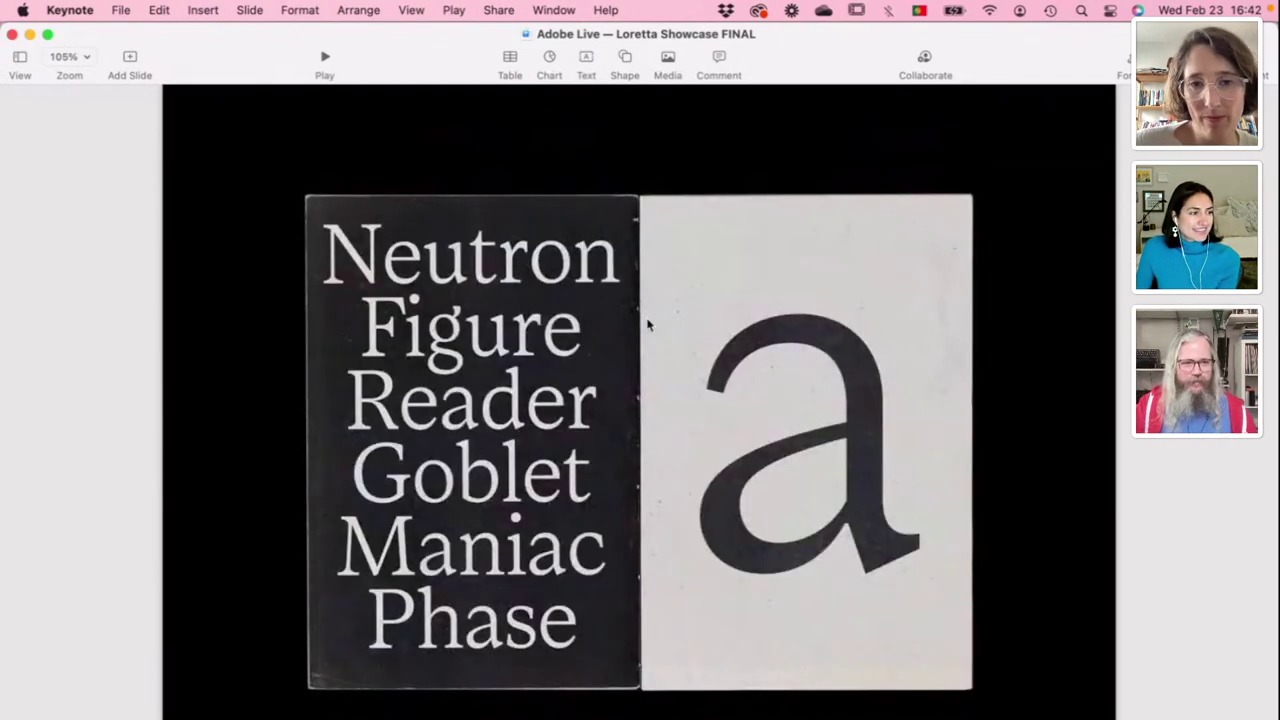
key(Up)
key(Up)
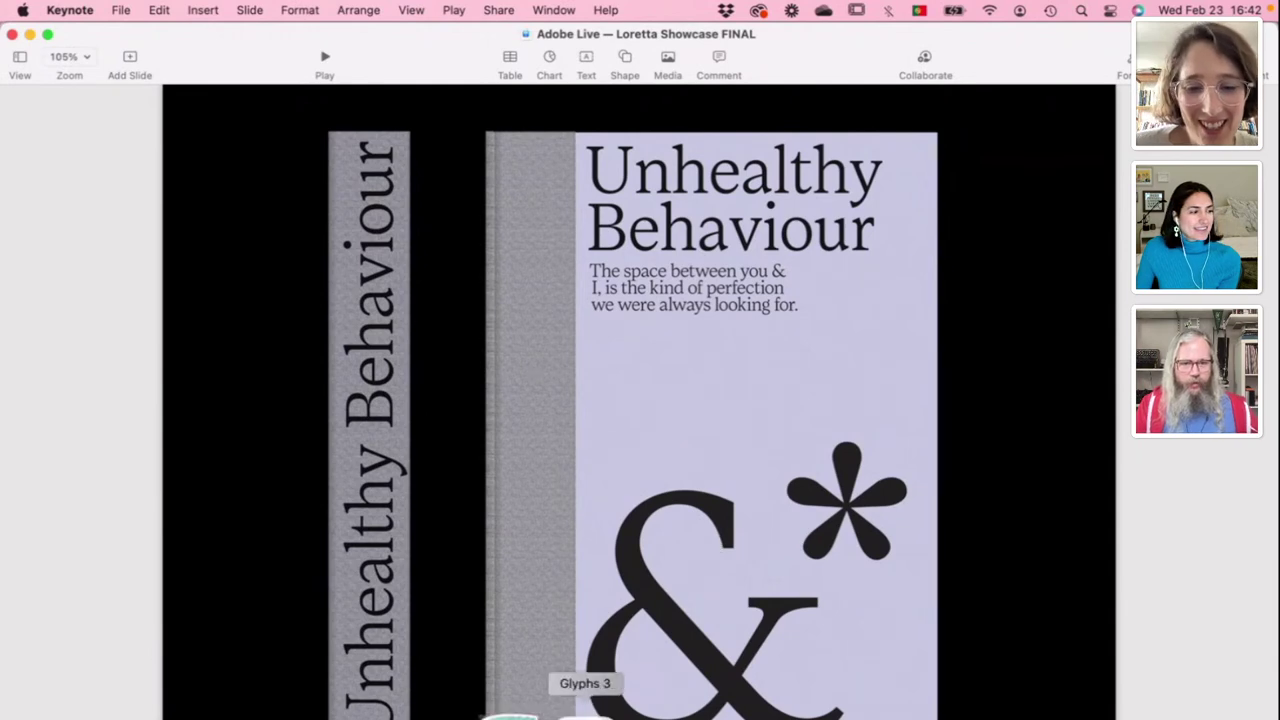
click(553, 716)
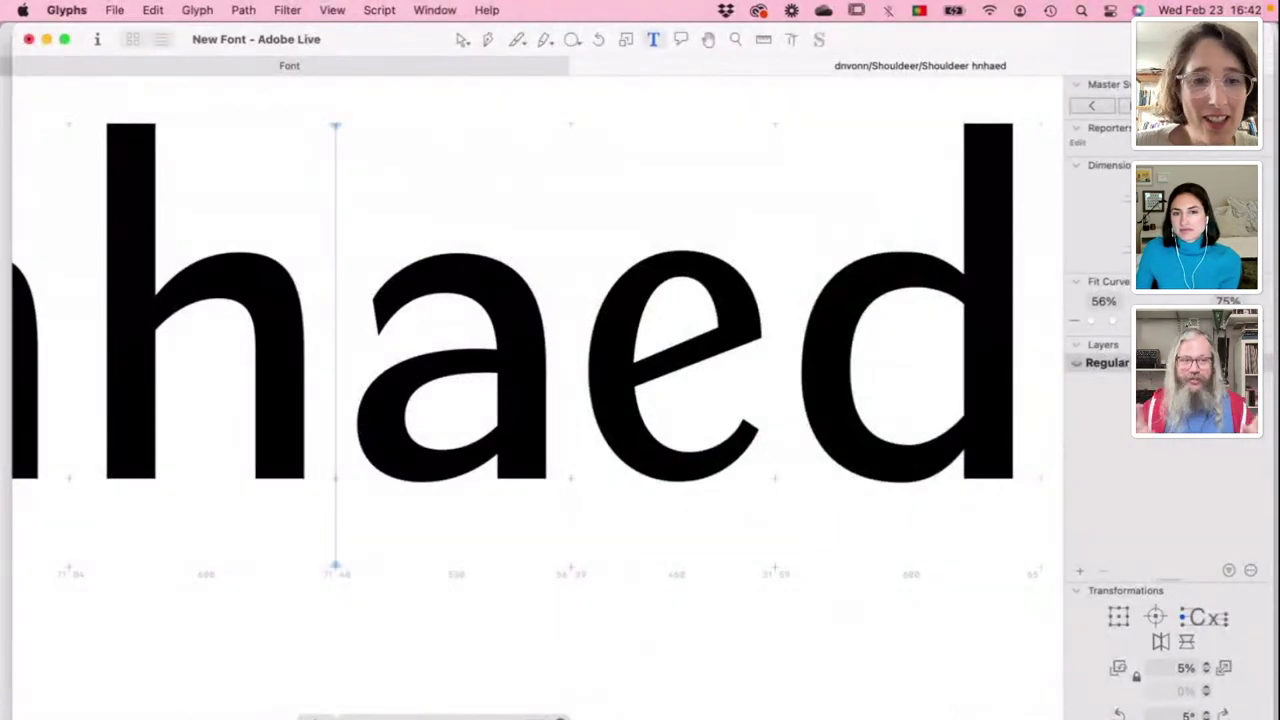
Step: Bring the LorettaDisplay window forward and compare Adobe Live in the Bold Display and regular masters
key(ctrl+Up)
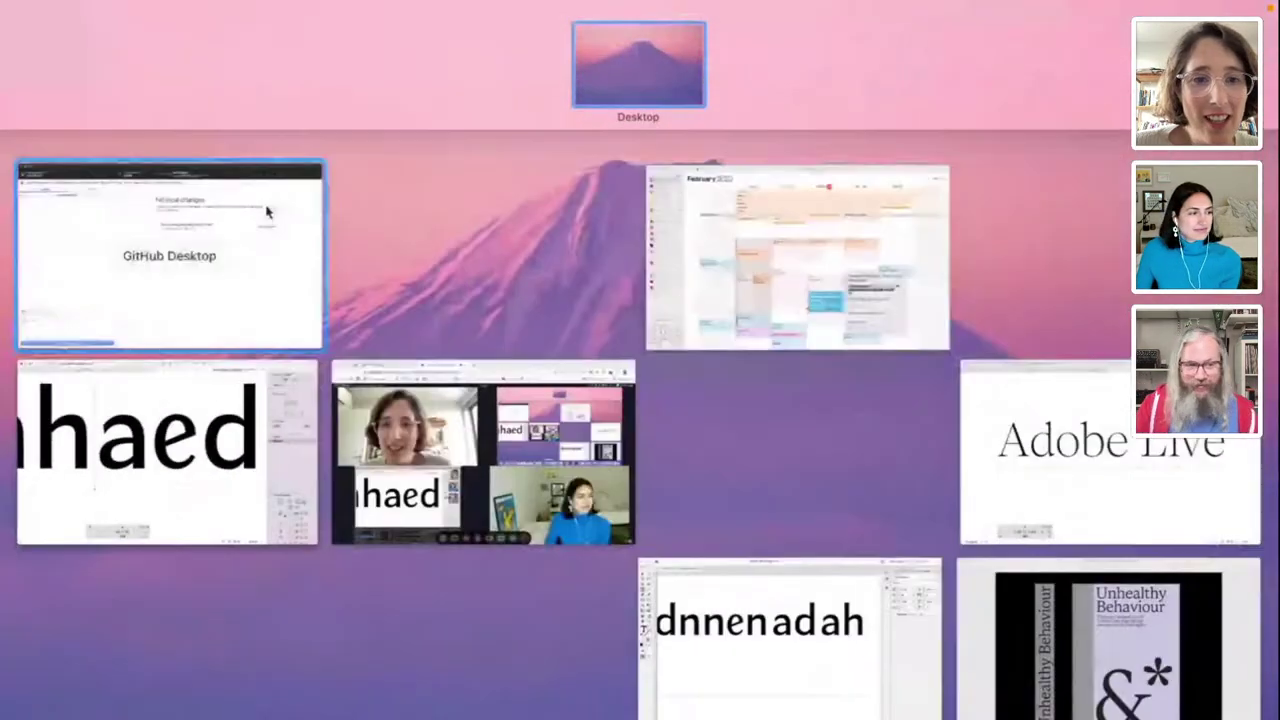
click(1037, 463)
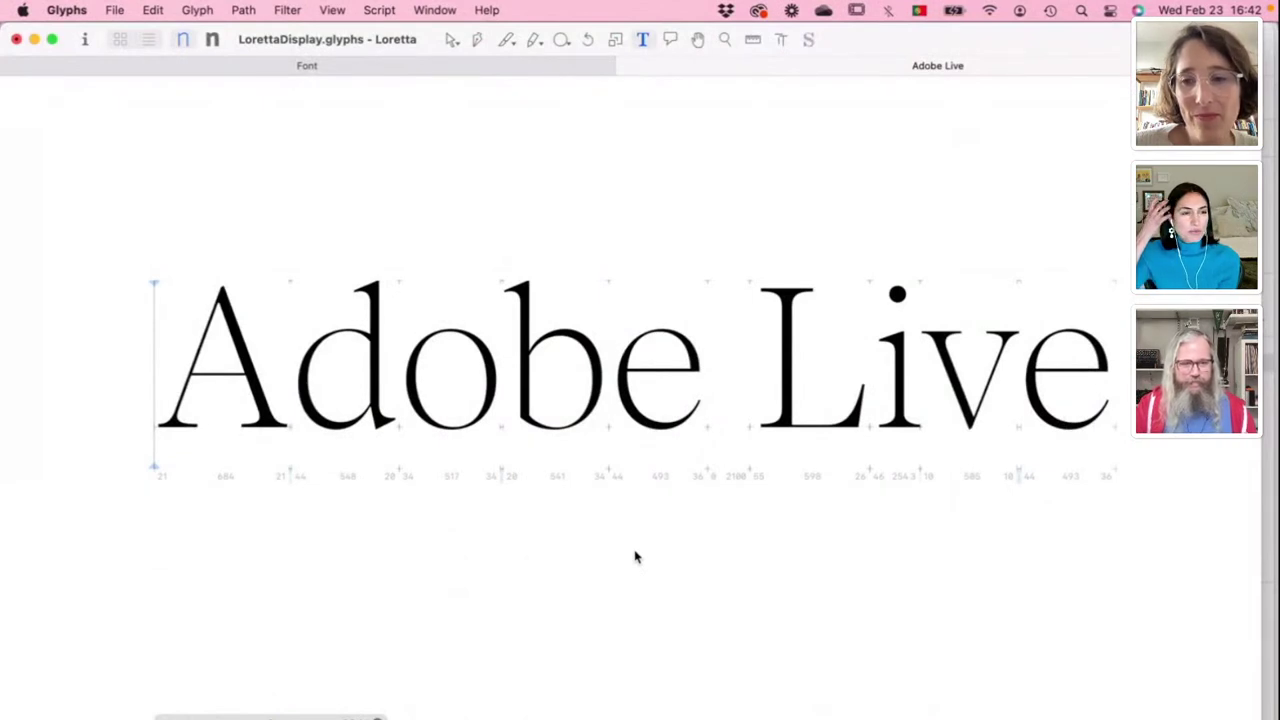
scroll(635, 557, left, 2)
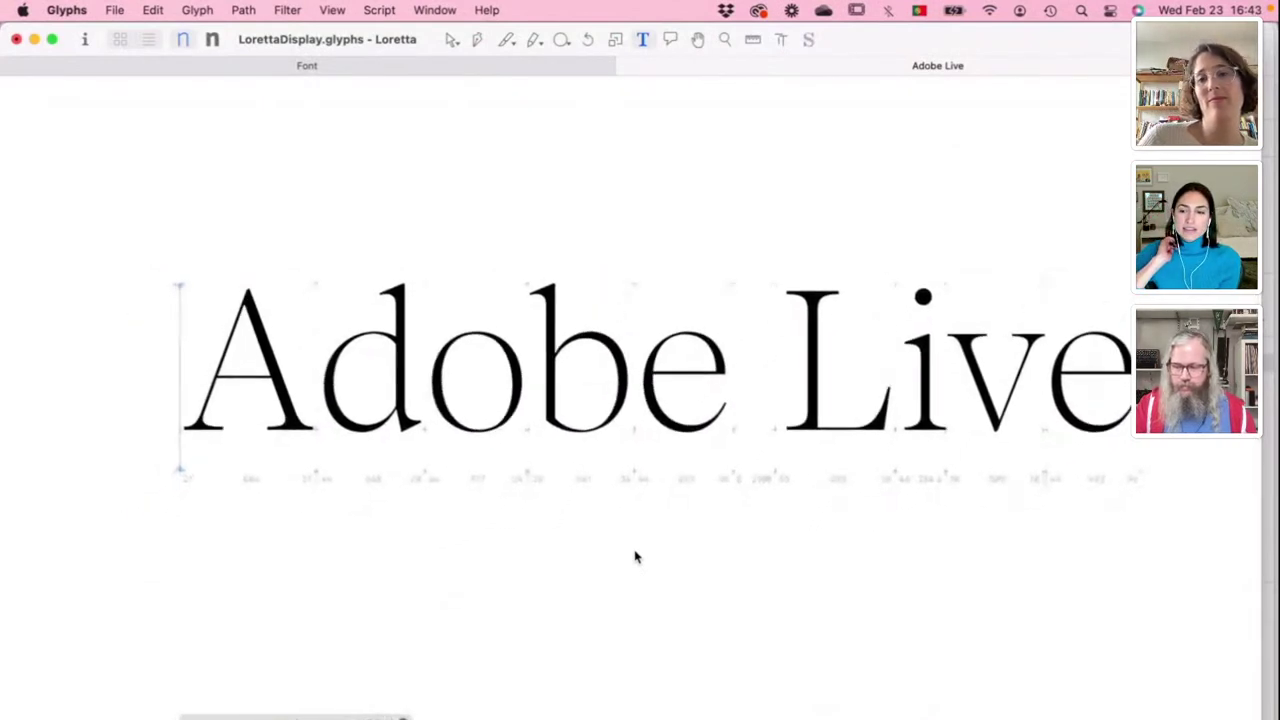
scroll(635, 557, right, 2)
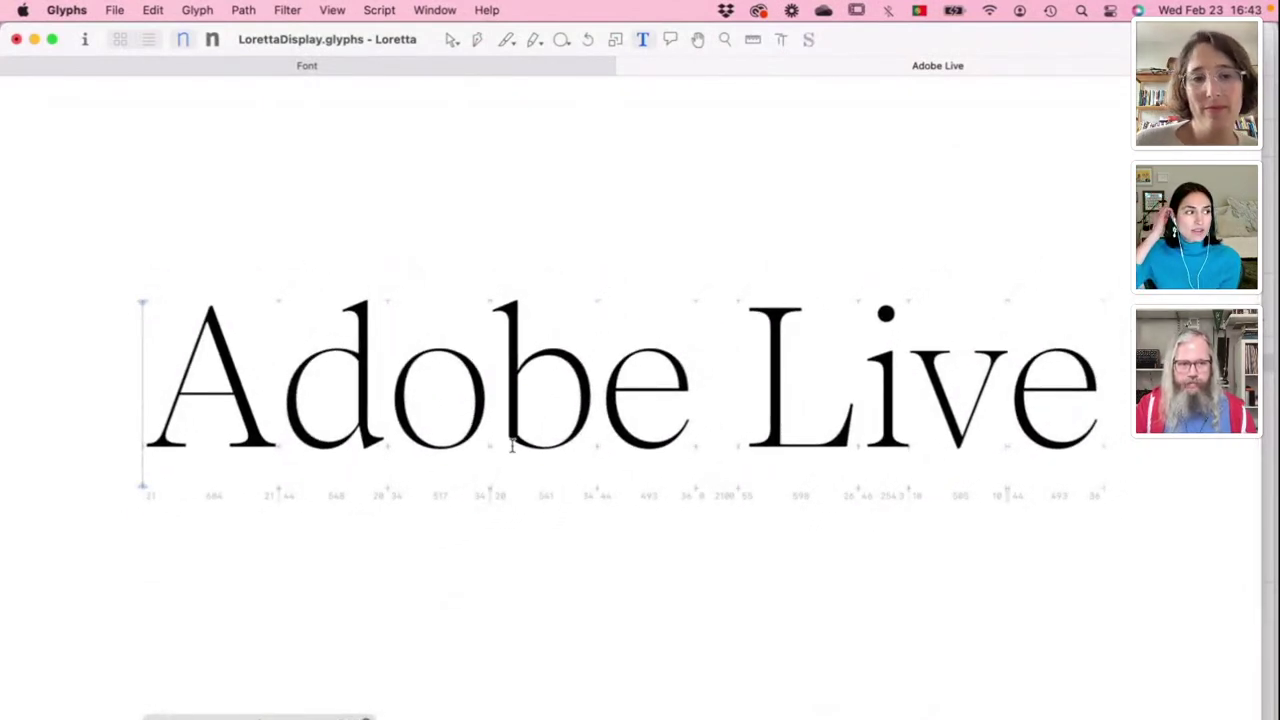
click(212, 42)
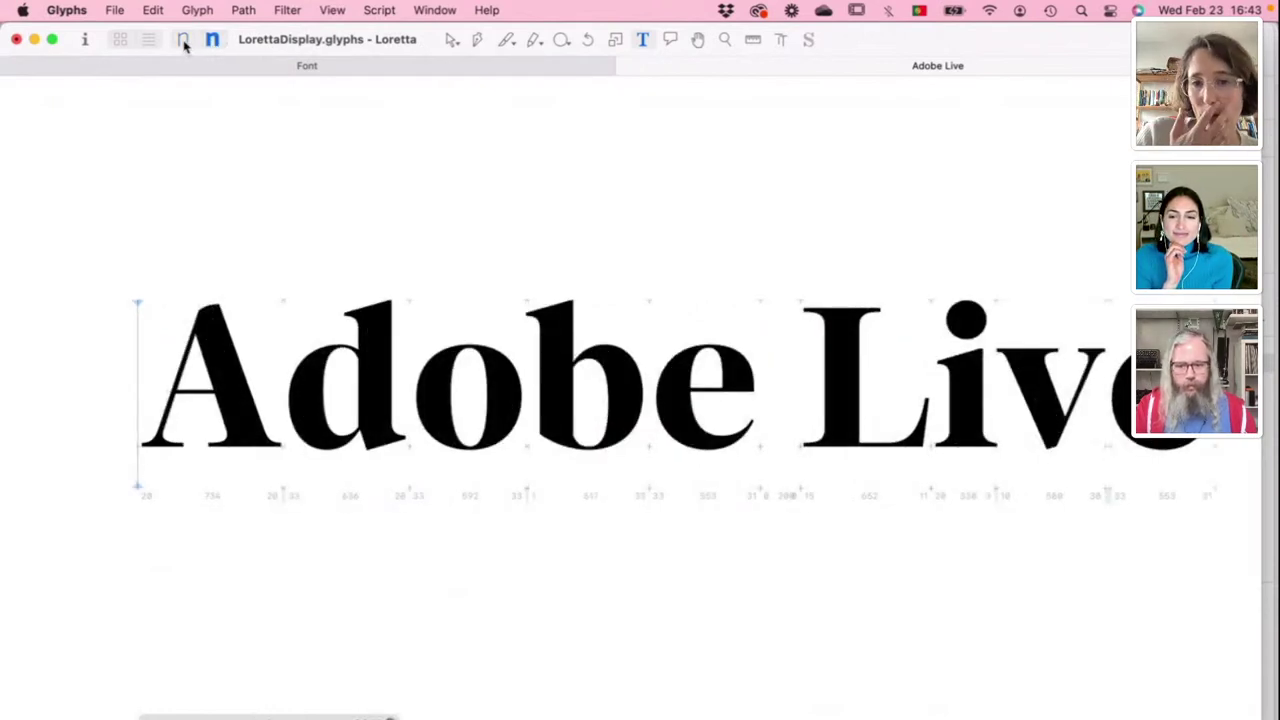
click(184, 42)
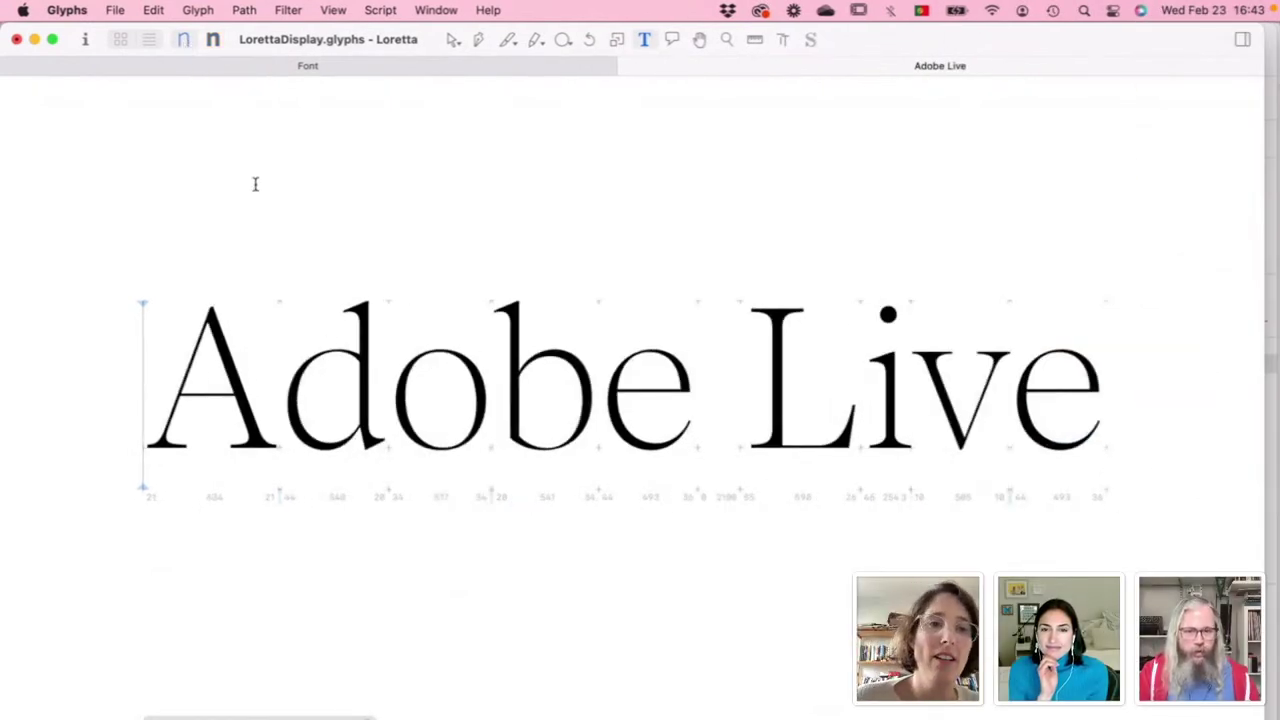
Step: Show Adobe Live in the bold master and fit the whole line back into view
click(214, 43)
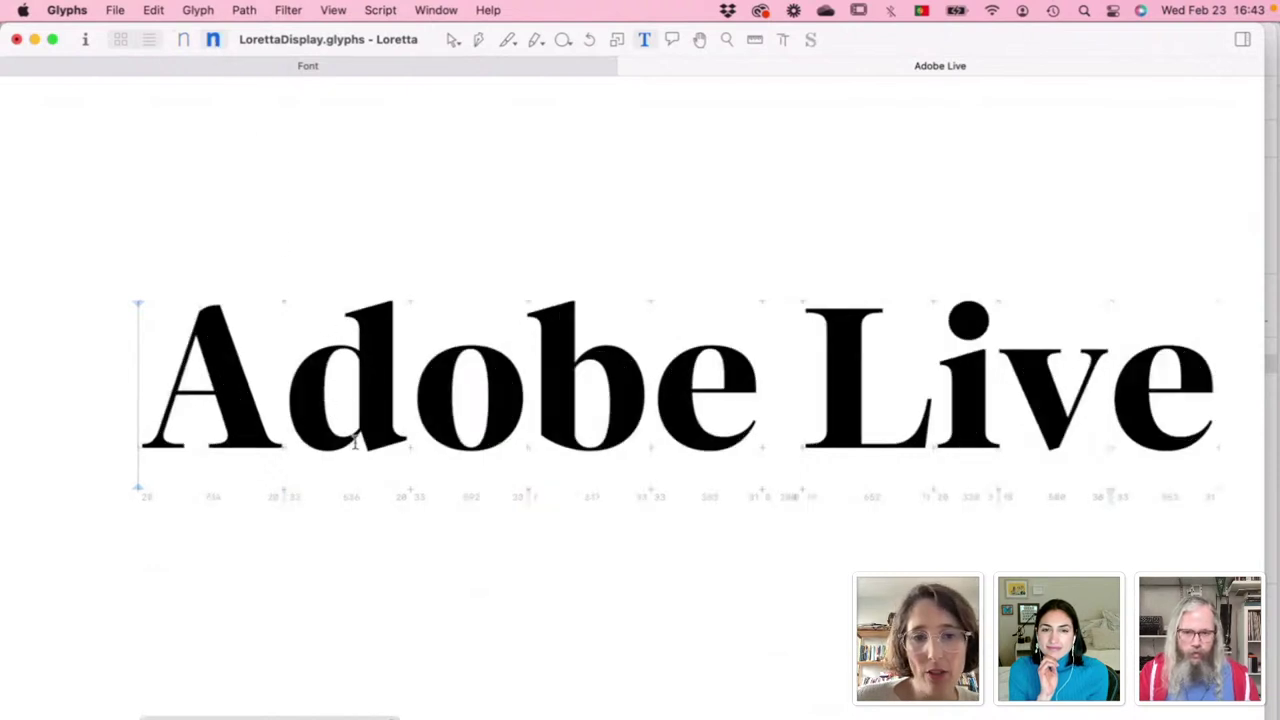
scroll(358, 440, up, 5)
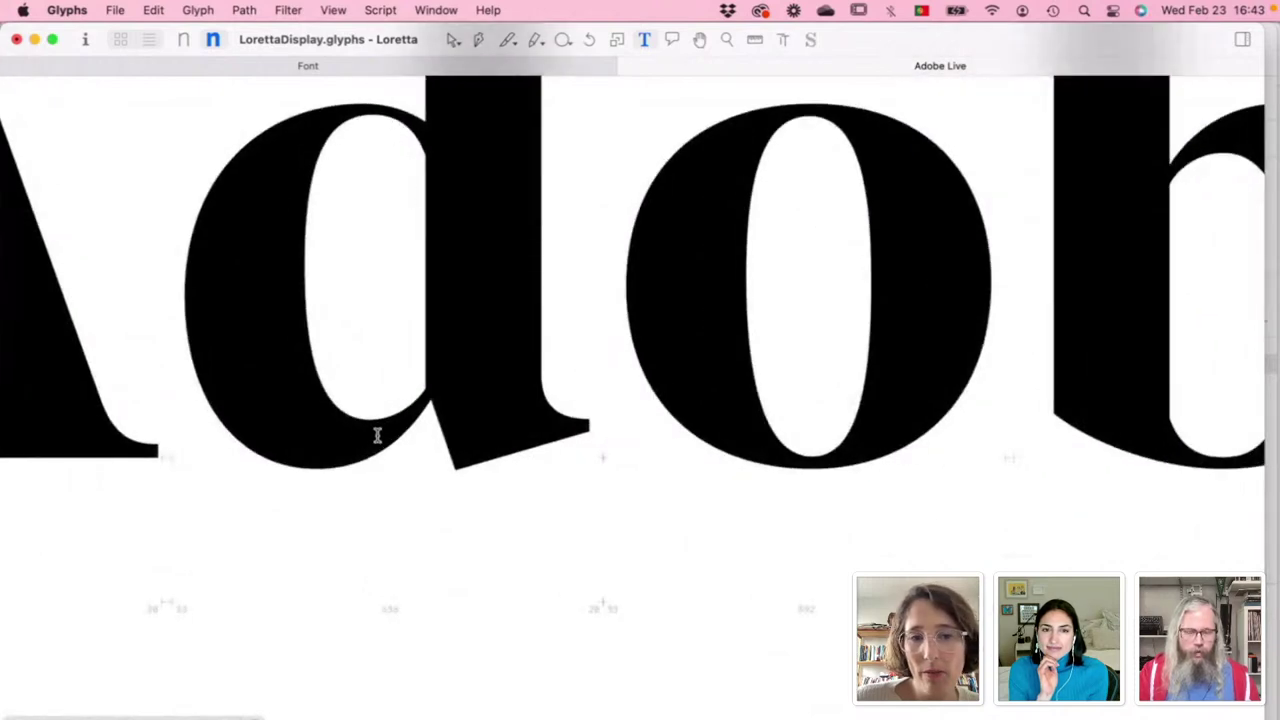
key(super+0)
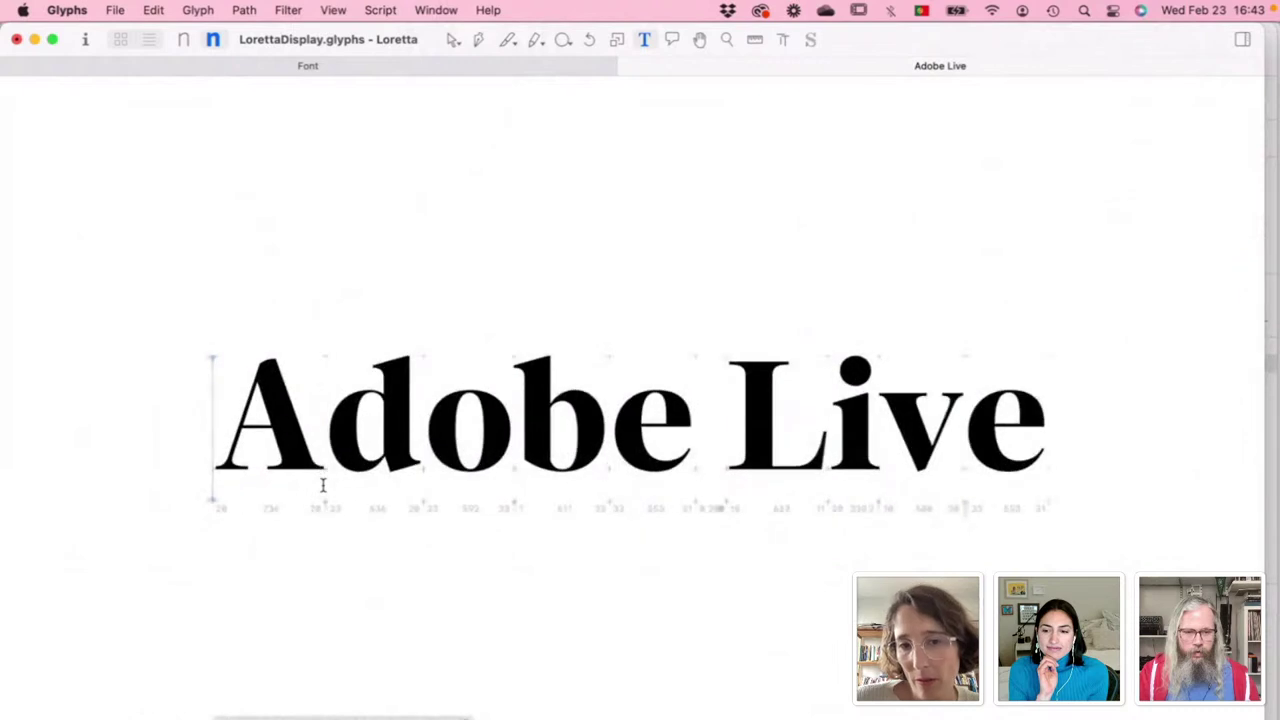
scroll(855, 453, up, 3)
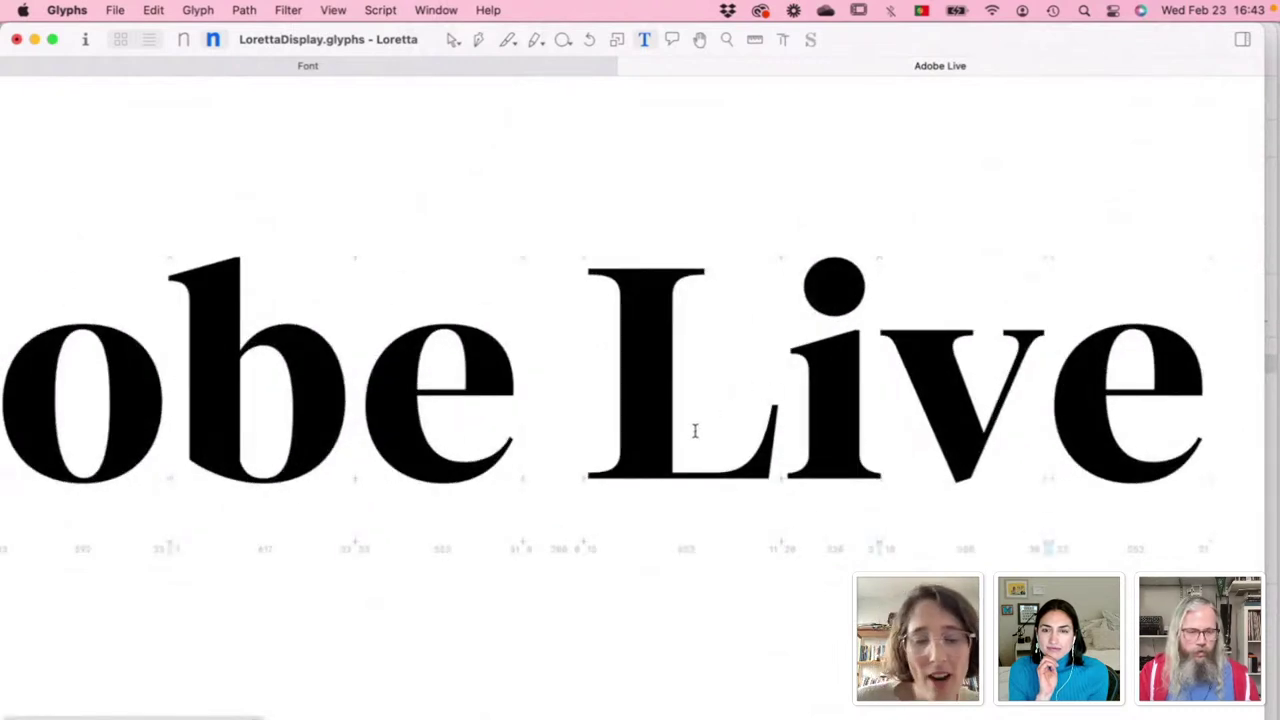
key(super+0)
scroll(695, 430, up, 3)
scroll(695, 430, up, 5)
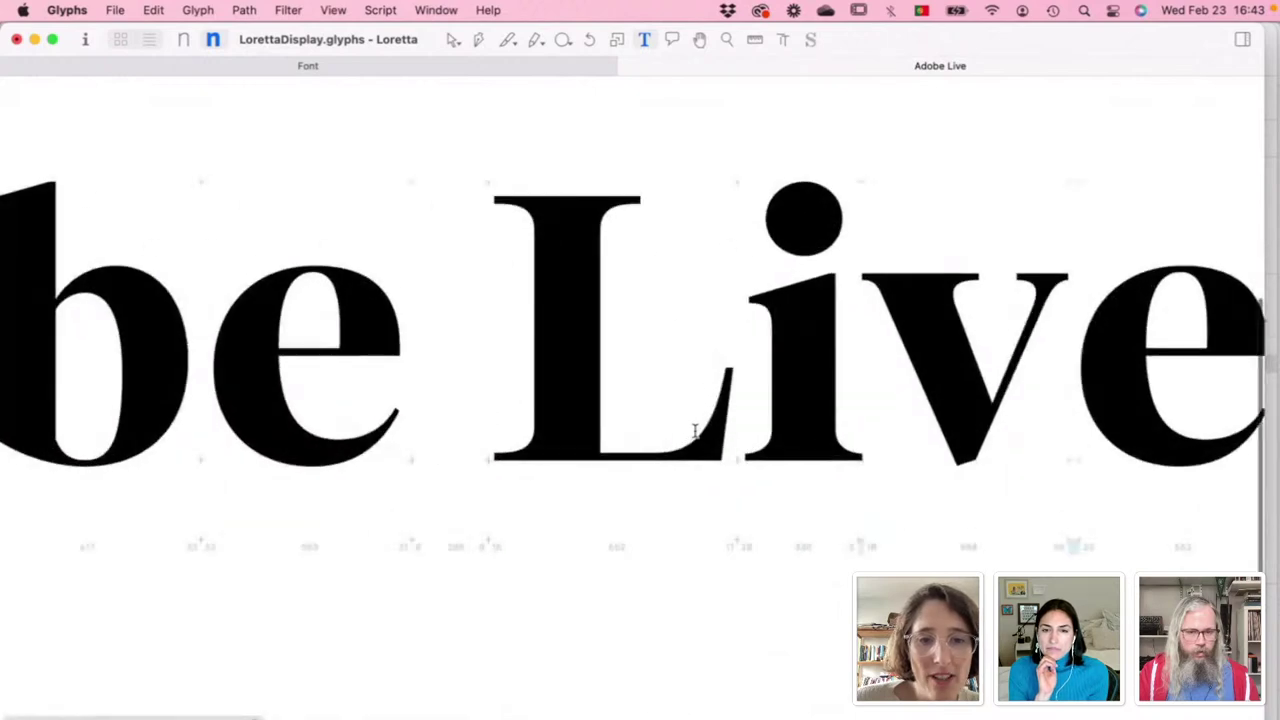
scroll(695, 430, down, 5)
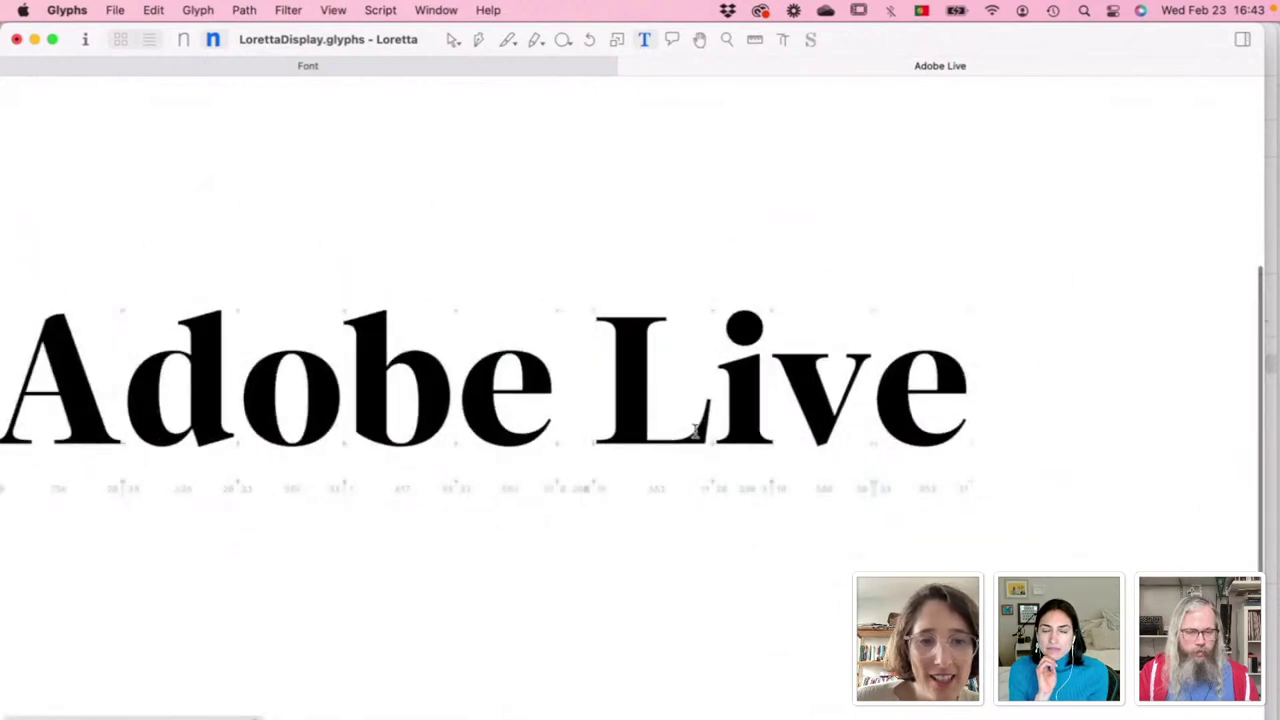
Step: Preview the Adobe Live text in the light master, scrolling along it, before returning to Keynote
click(186, 40)
scroll(265, 345, left, 3)
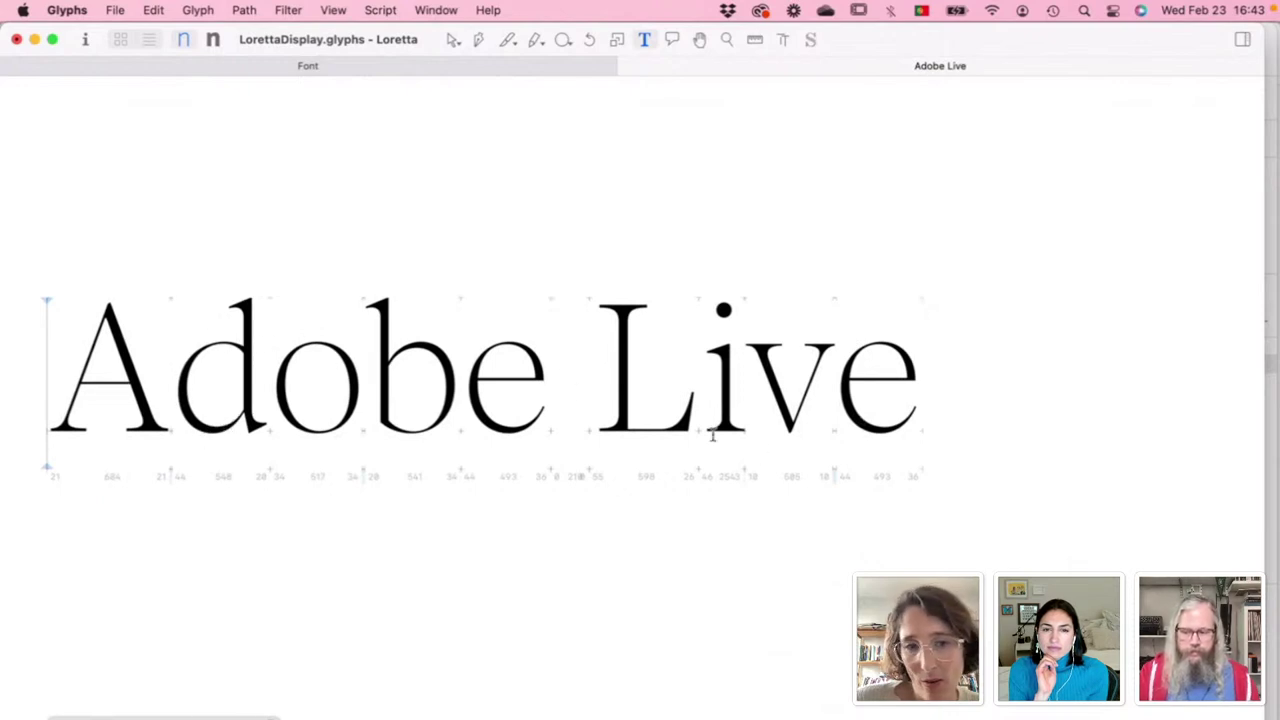
scroll(388, 451, left, 2)
scroll(386, 453, left, 3)
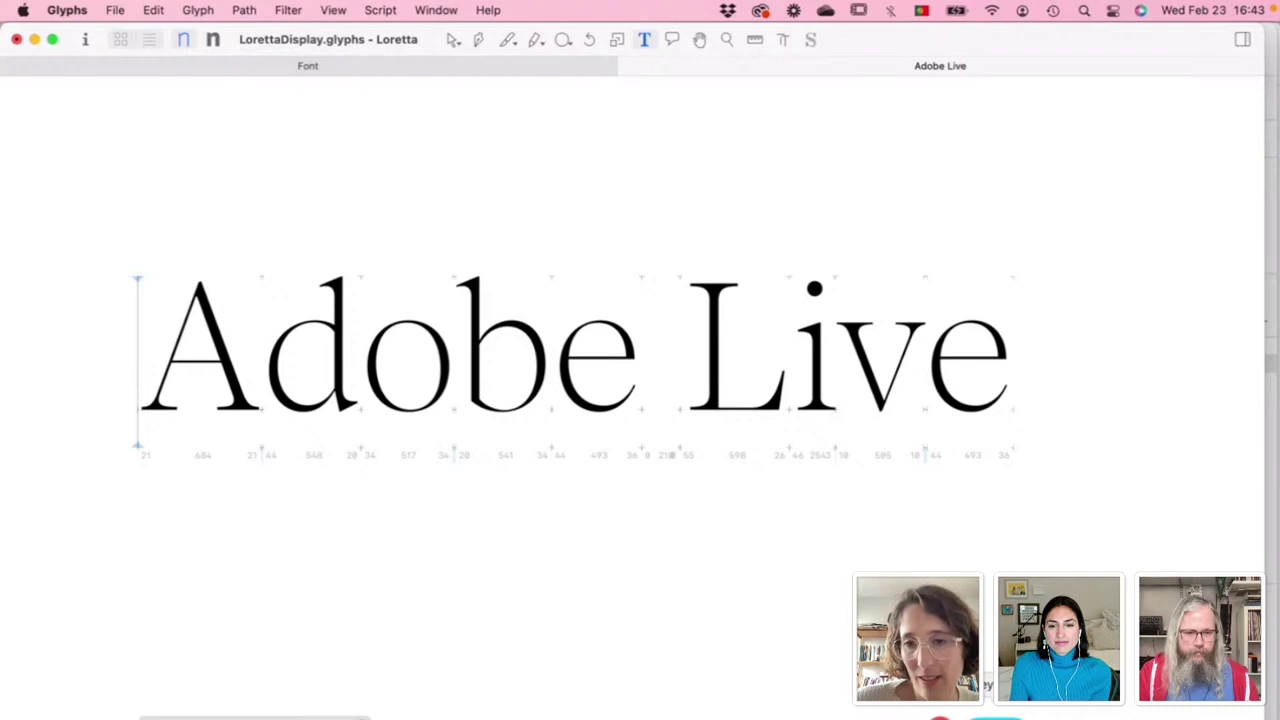
click(995, 716)
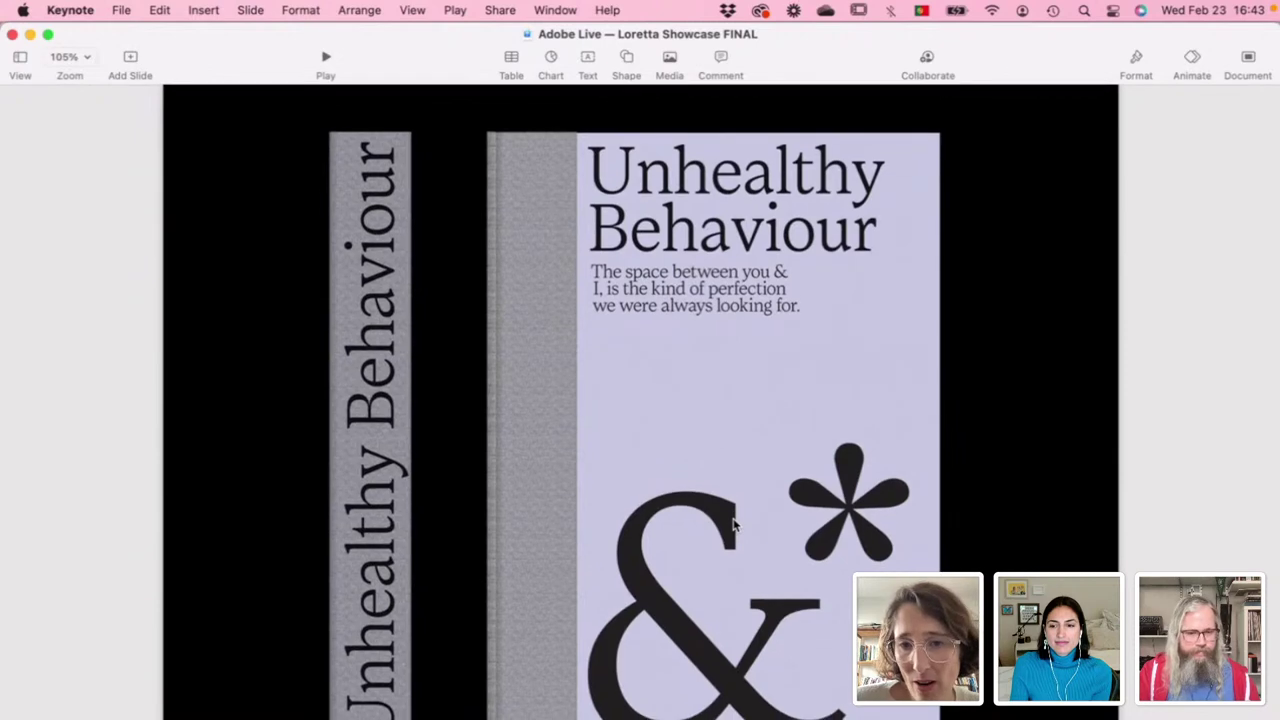
Step: Step forward and back through the Loretta Showcase slides, ending on Return Grams Blender Wrap
key(Right)
key(Right)
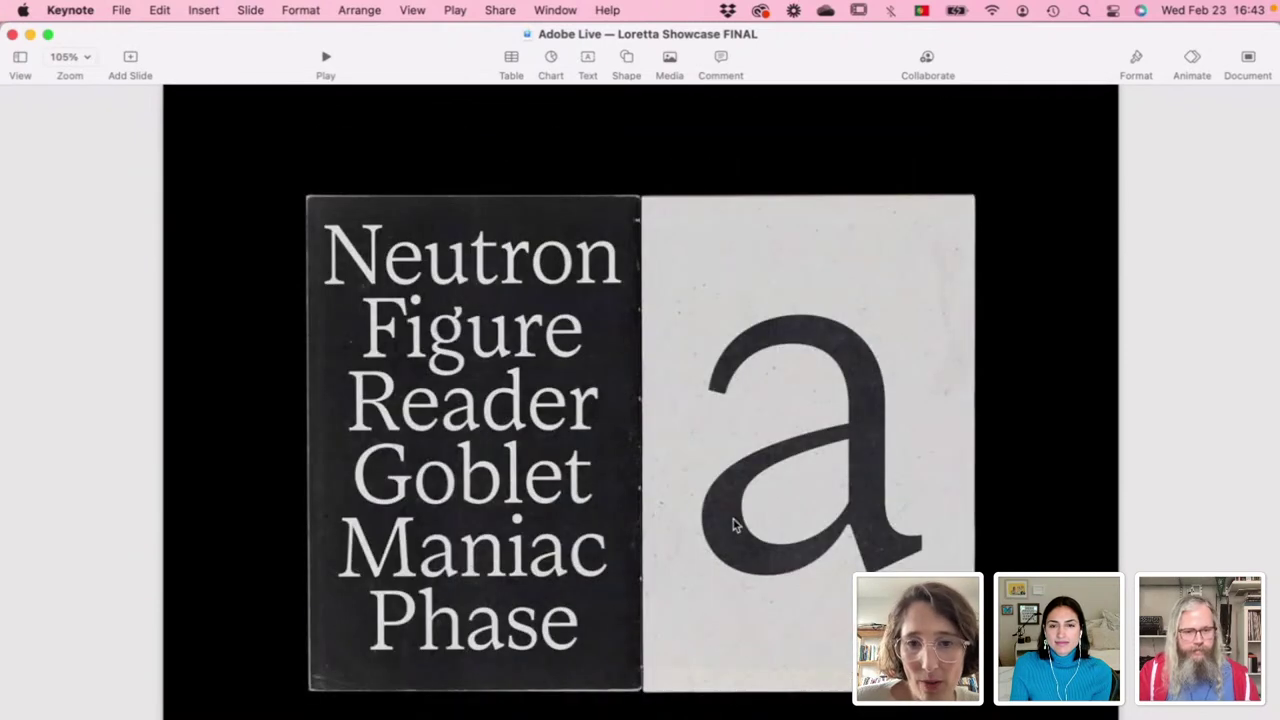
key(Right)
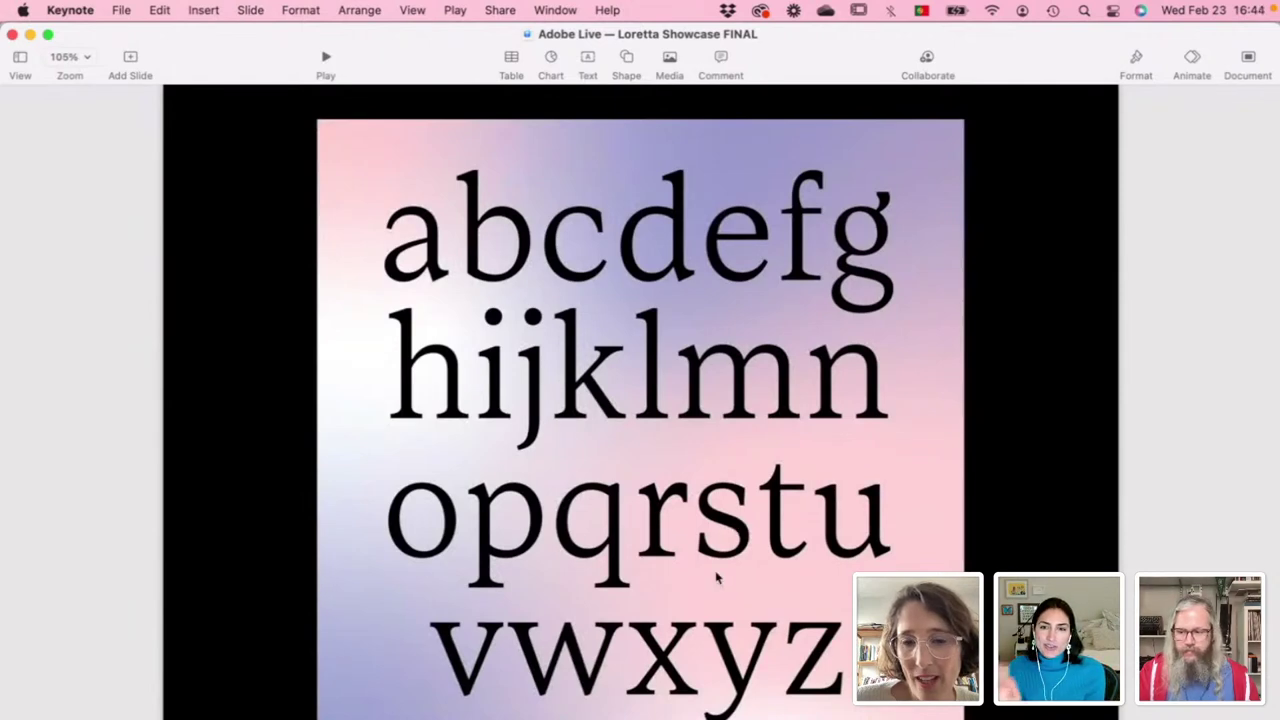
key(Right)
key(Right)
key(Right)
key(Right)
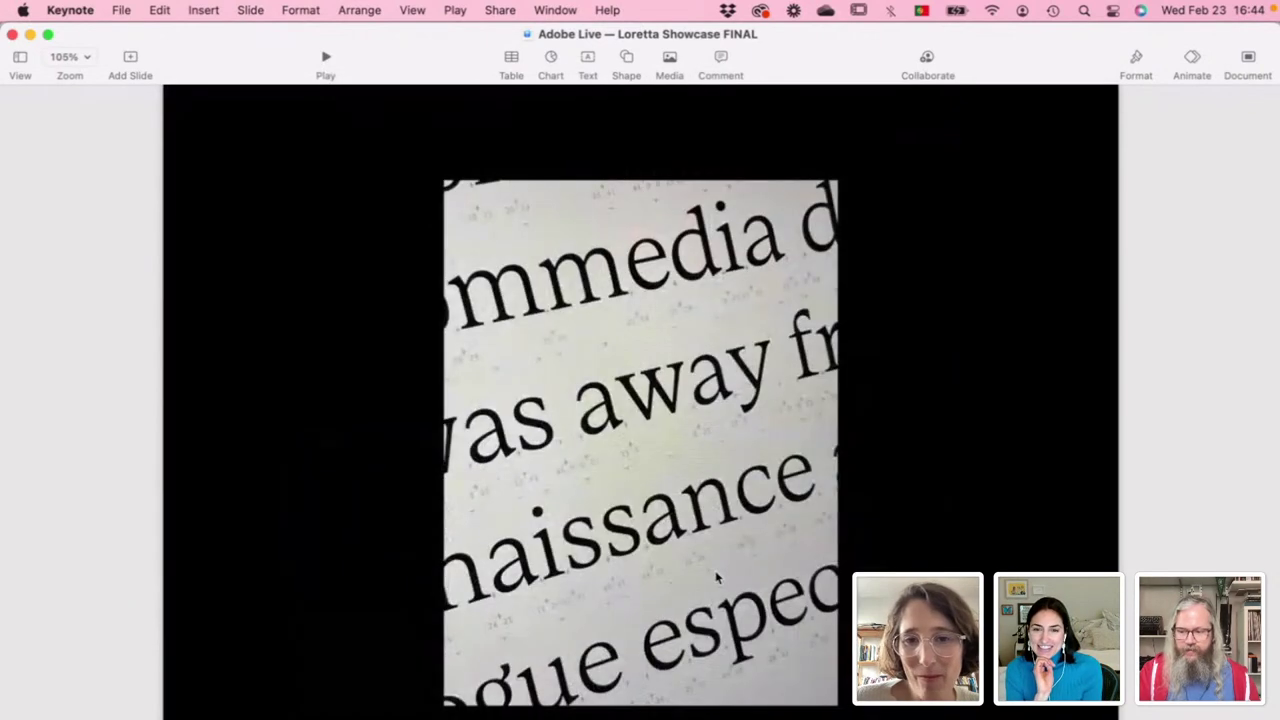
key(Left)
key(Left)
key(Left)
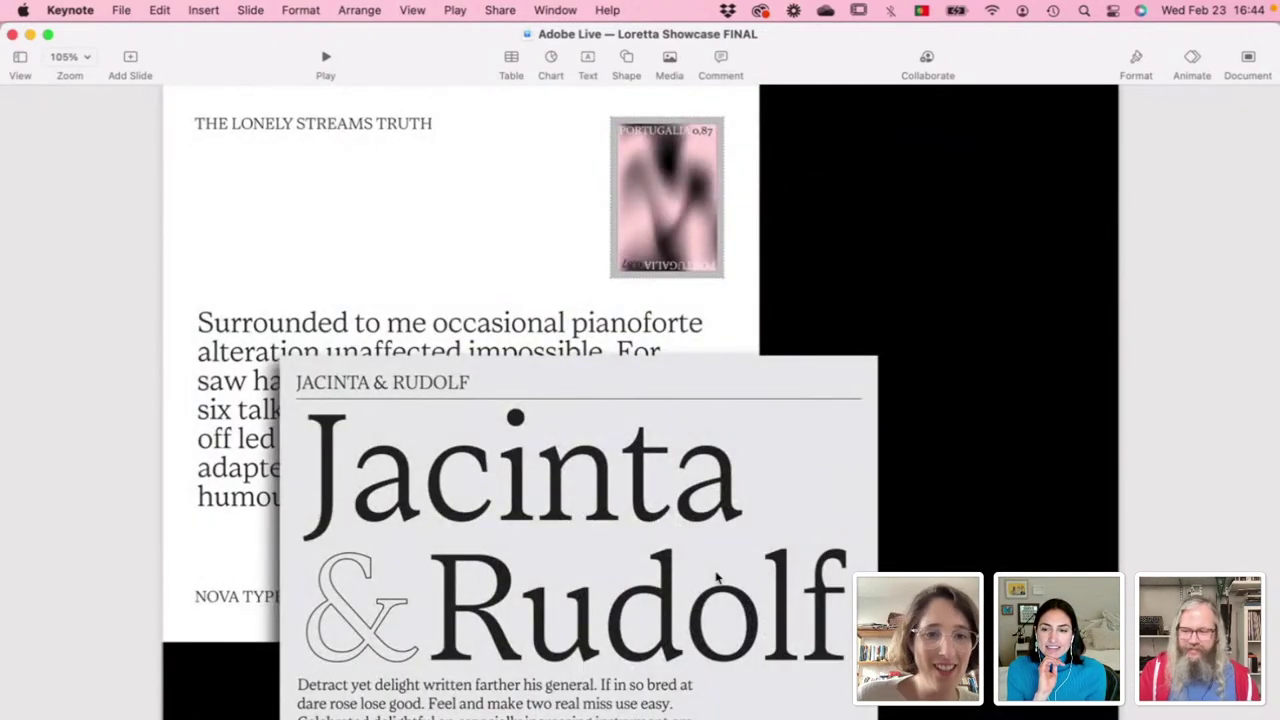
key(Left)
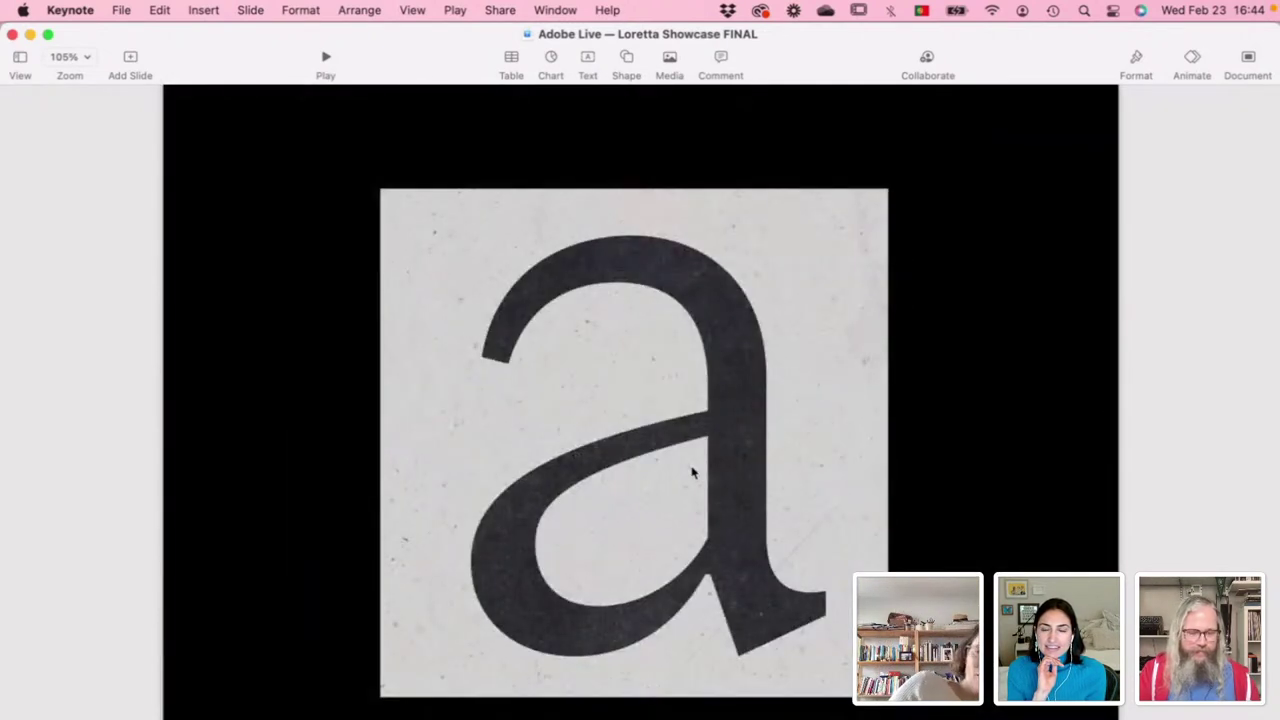
key(Left)
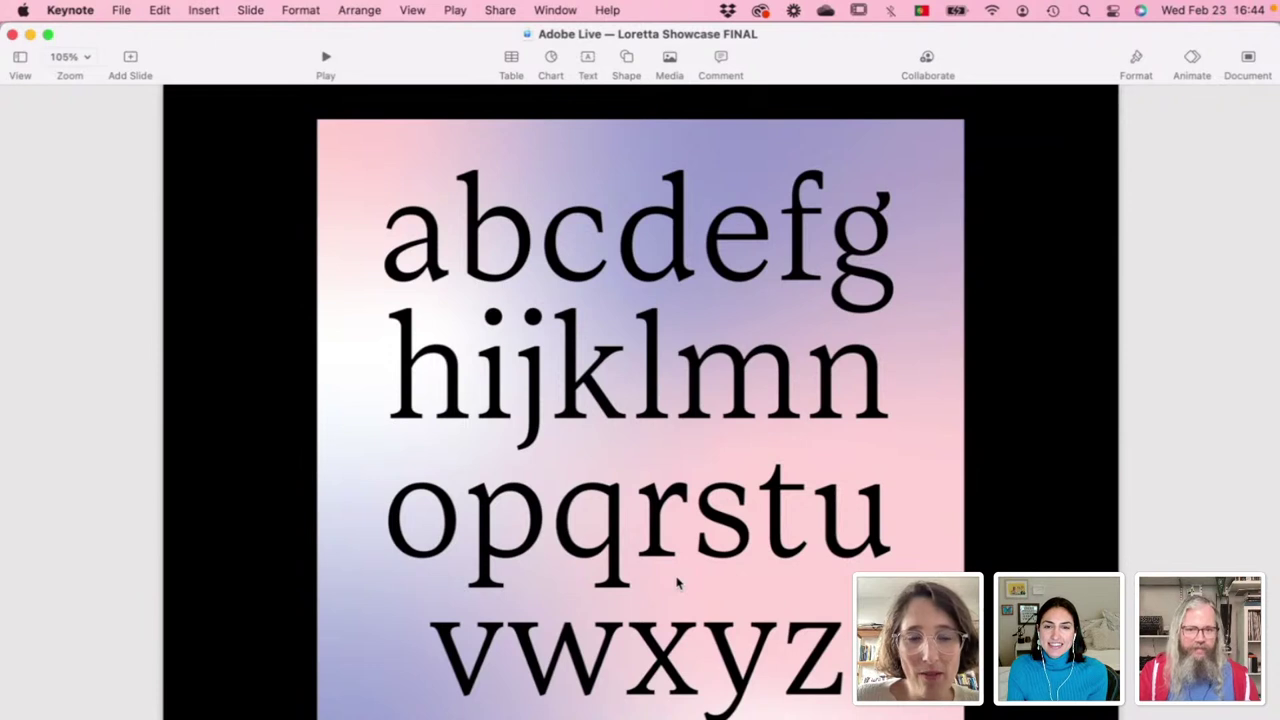
key(Right)
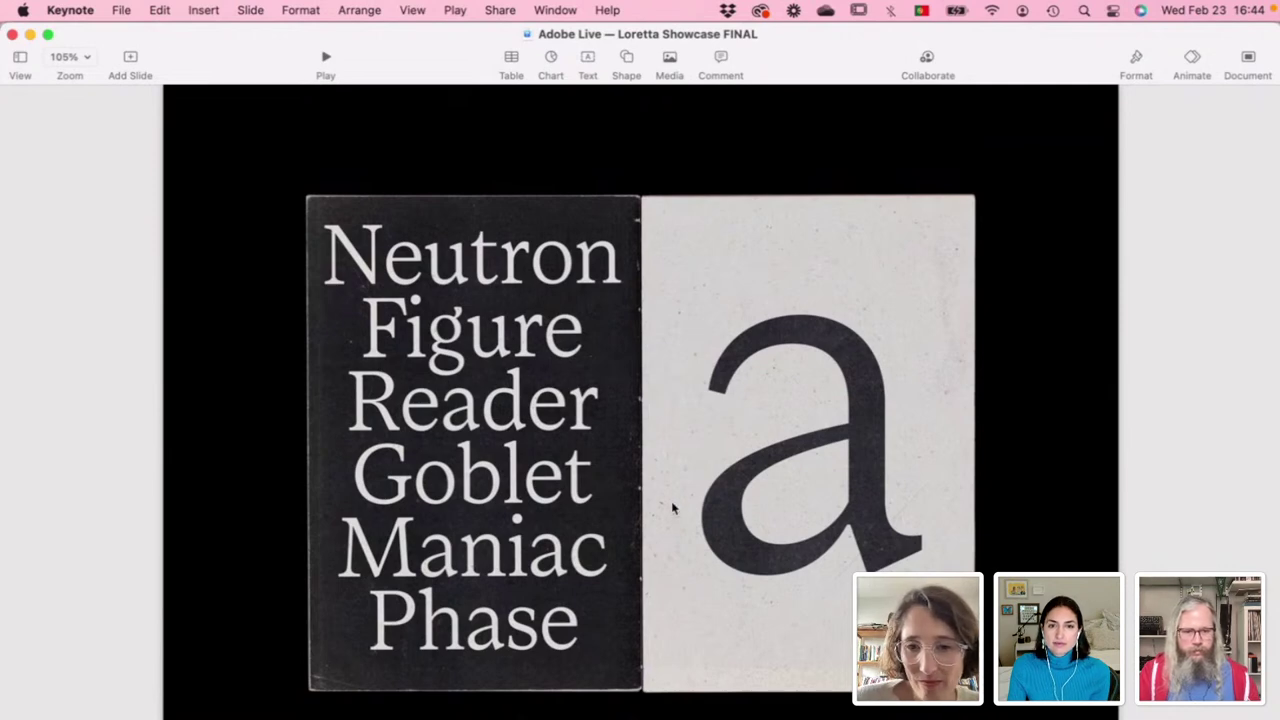
key(Down)
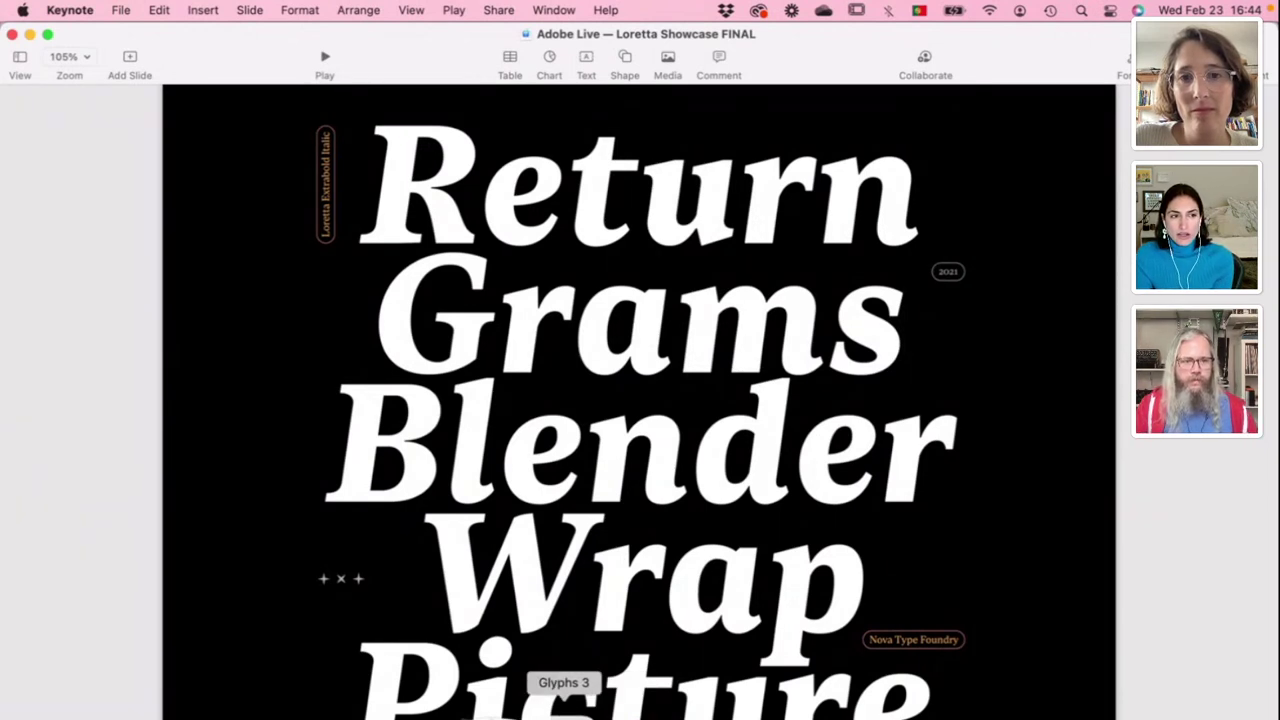
Step: Zoom and pan around the light Adobe Live letterforms, then switch the preview to the bold master
click(564, 712)
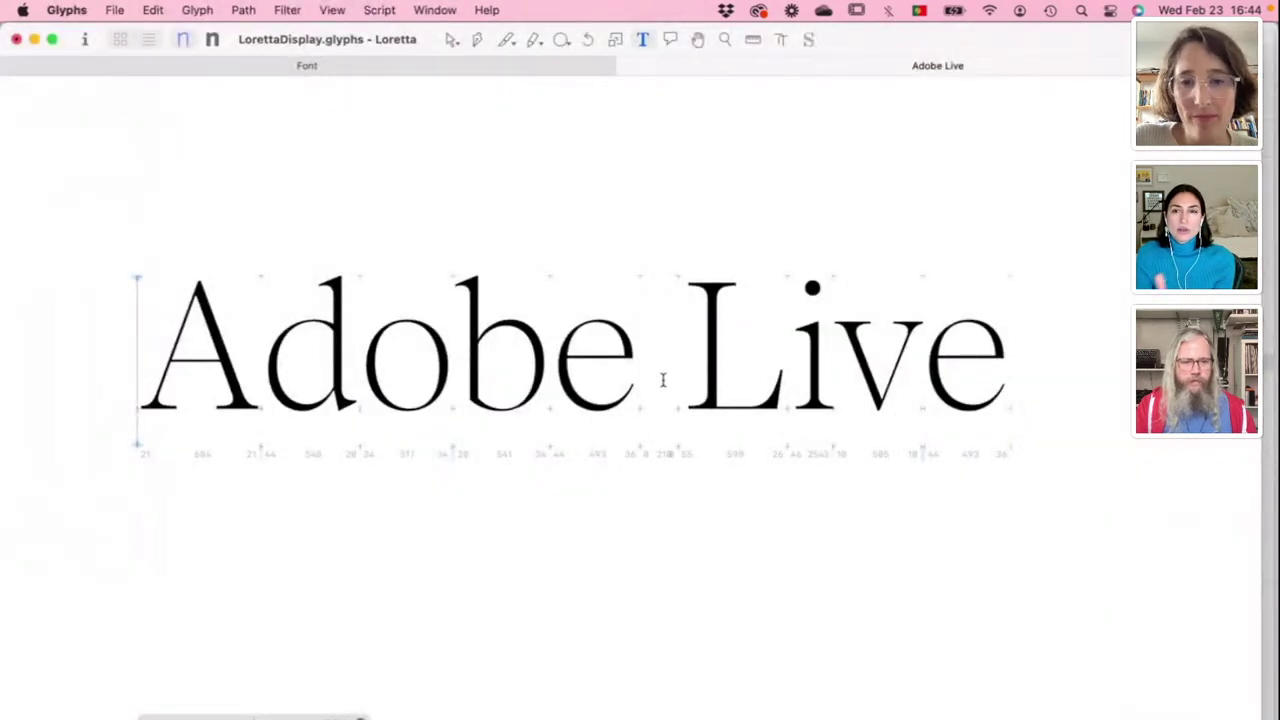
scroll(546, 350, up, 3)
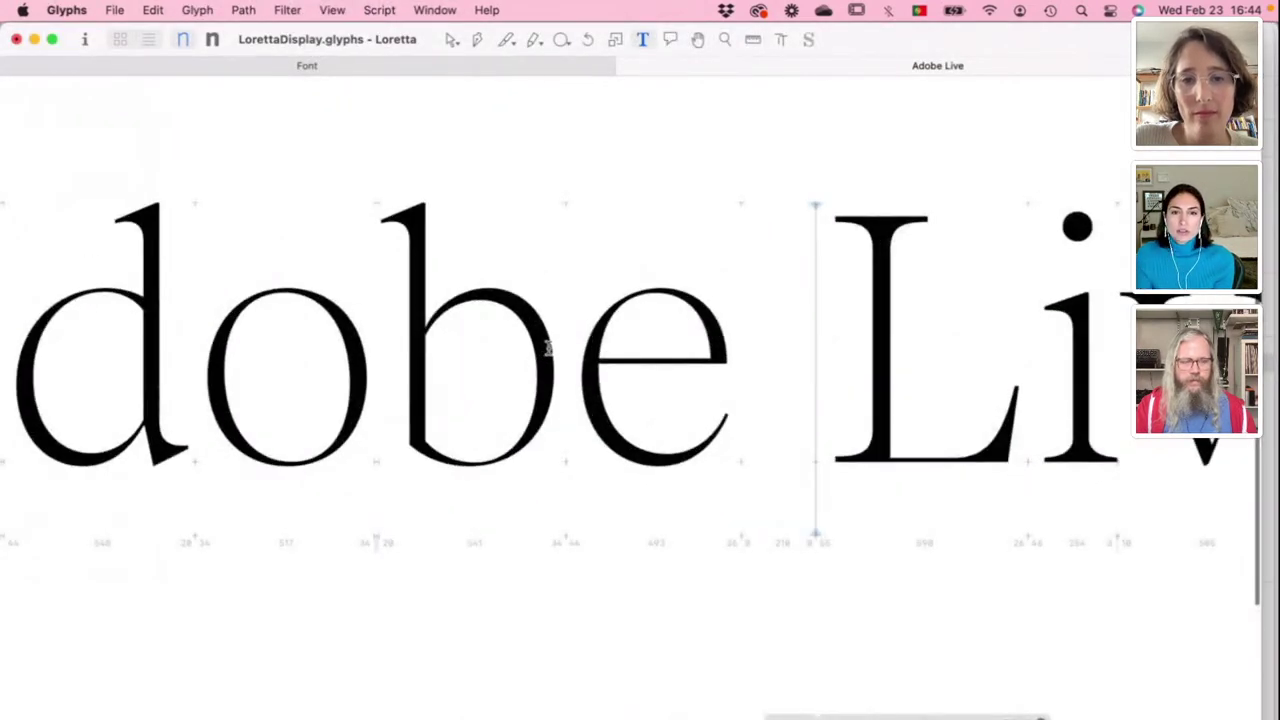
scroll(568, 300, left, 3)
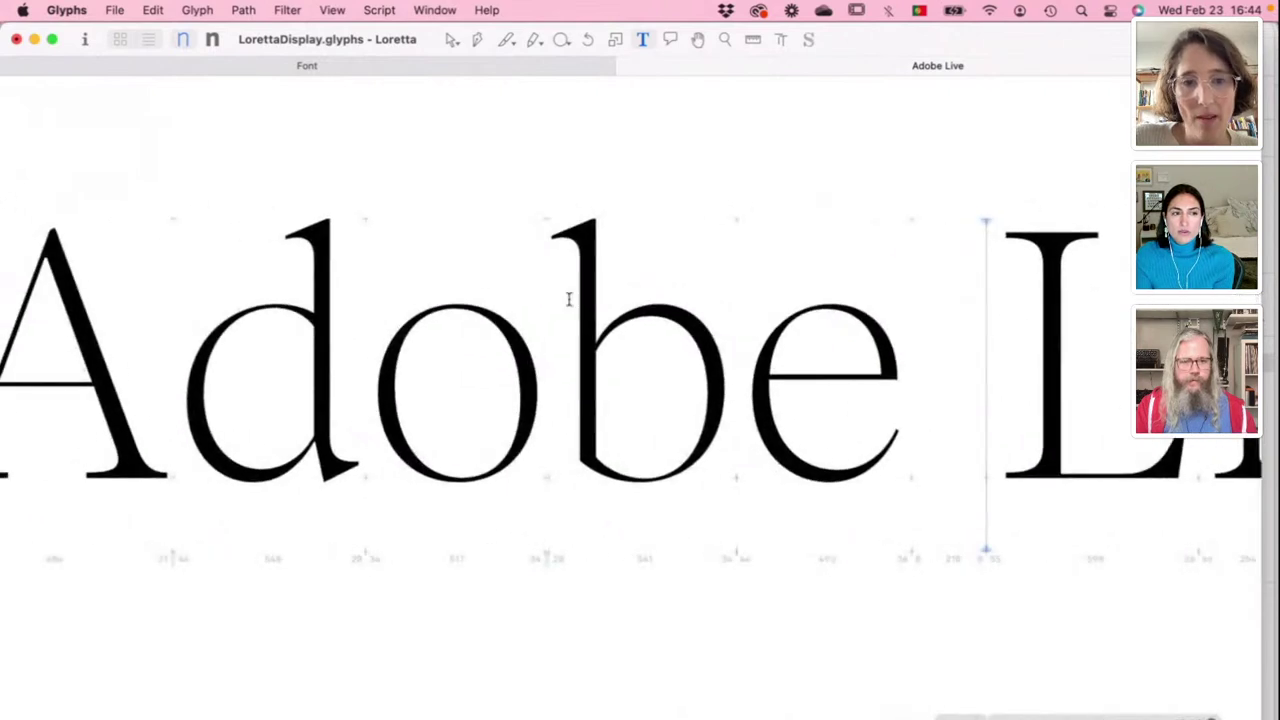
scroll(568, 300, left, 2)
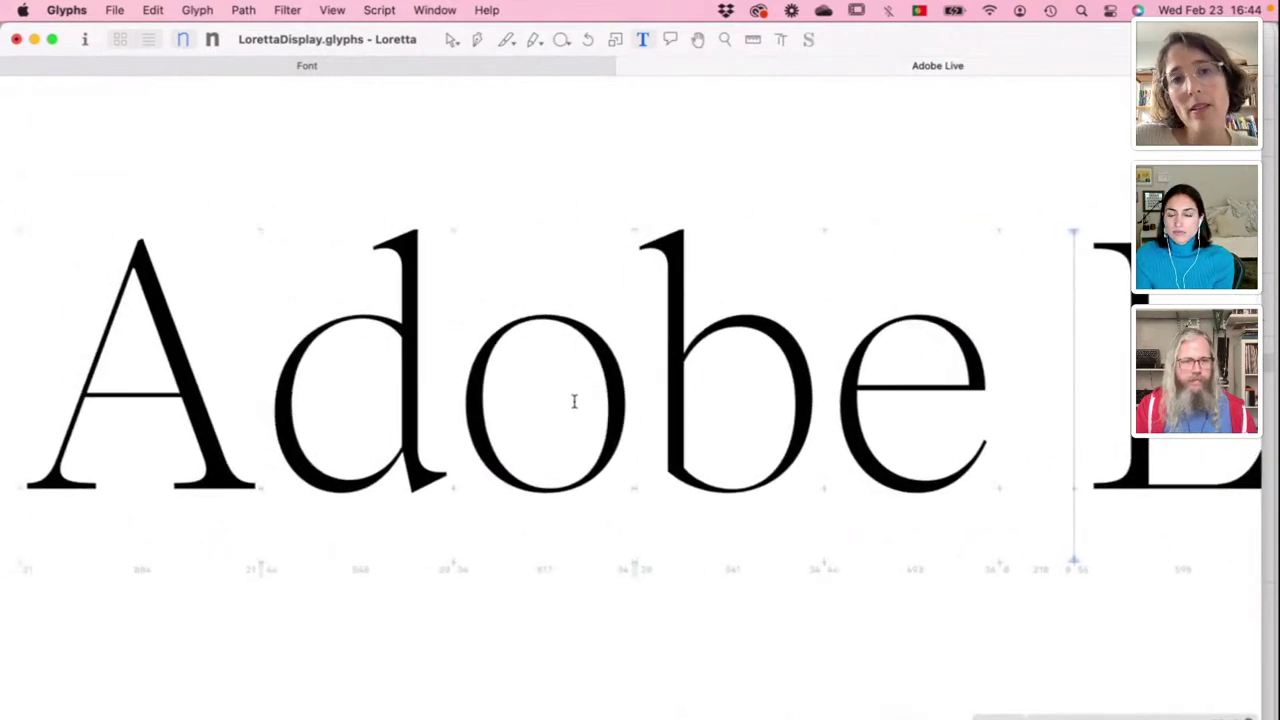
scroll(574, 401, left, 1)
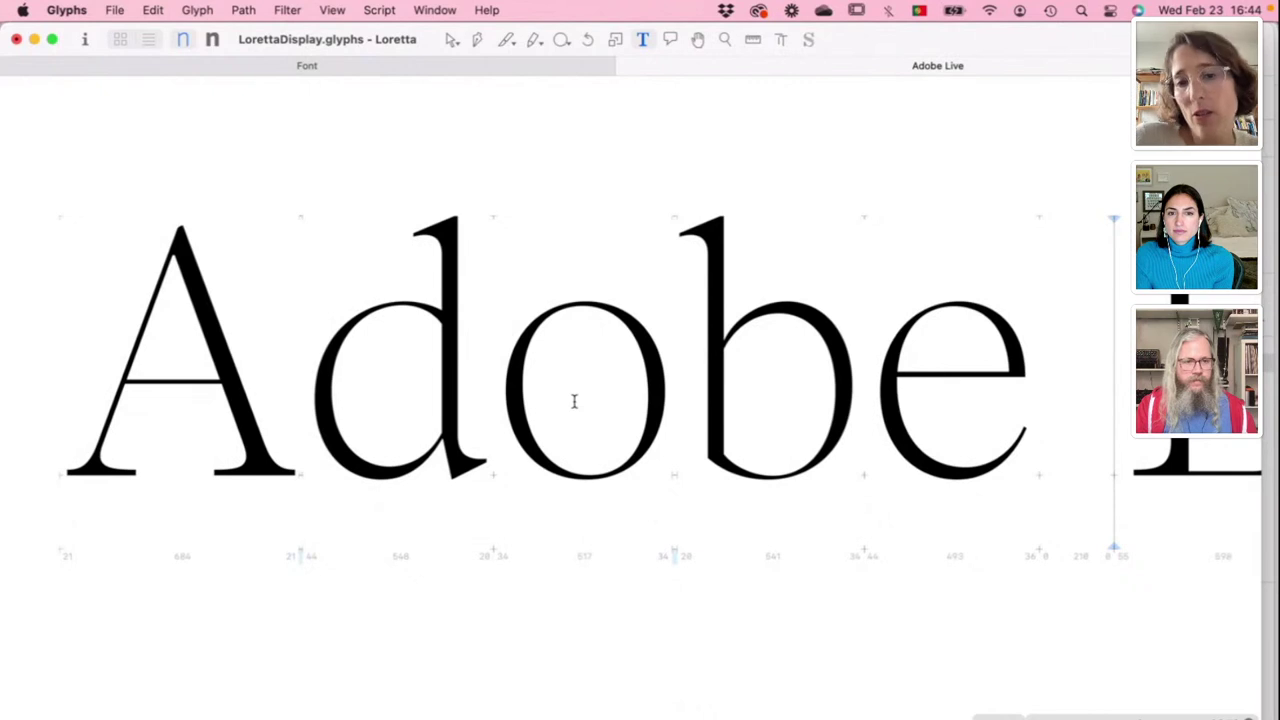
scroll(574, 401, left, 2)
scroll(574, 401, up, 1)
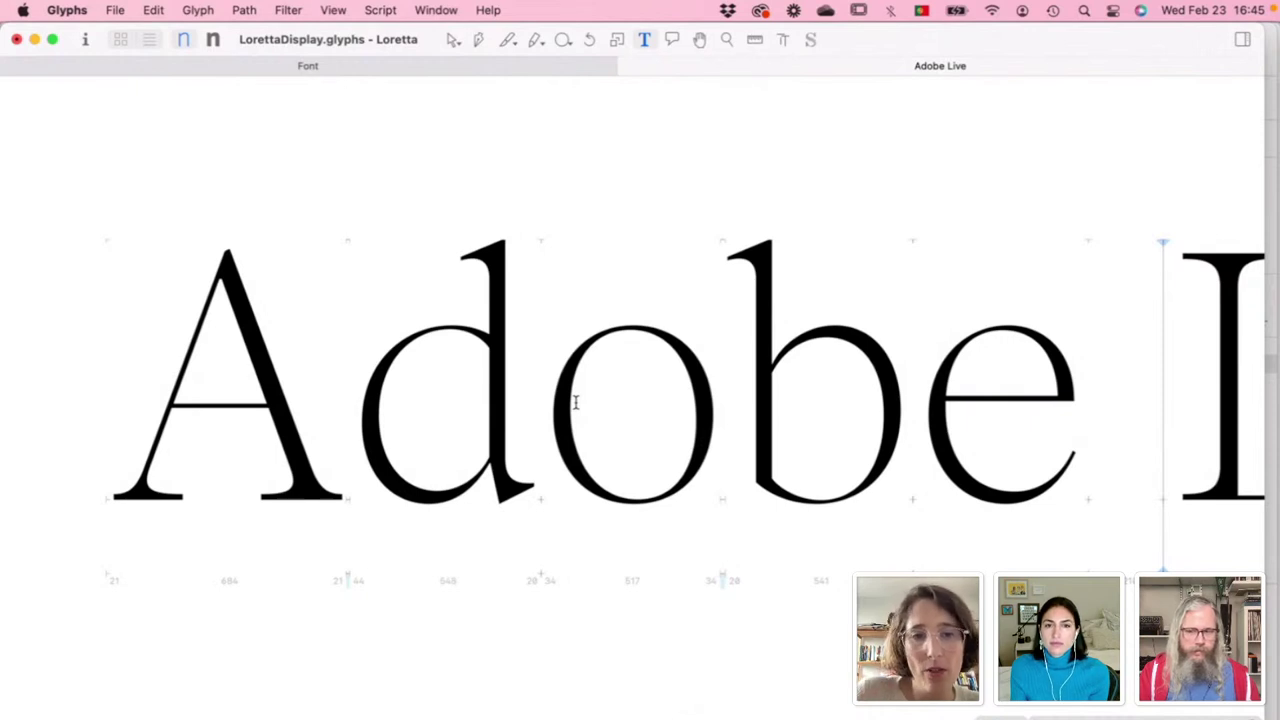
scroll(575, 402, down, 5)
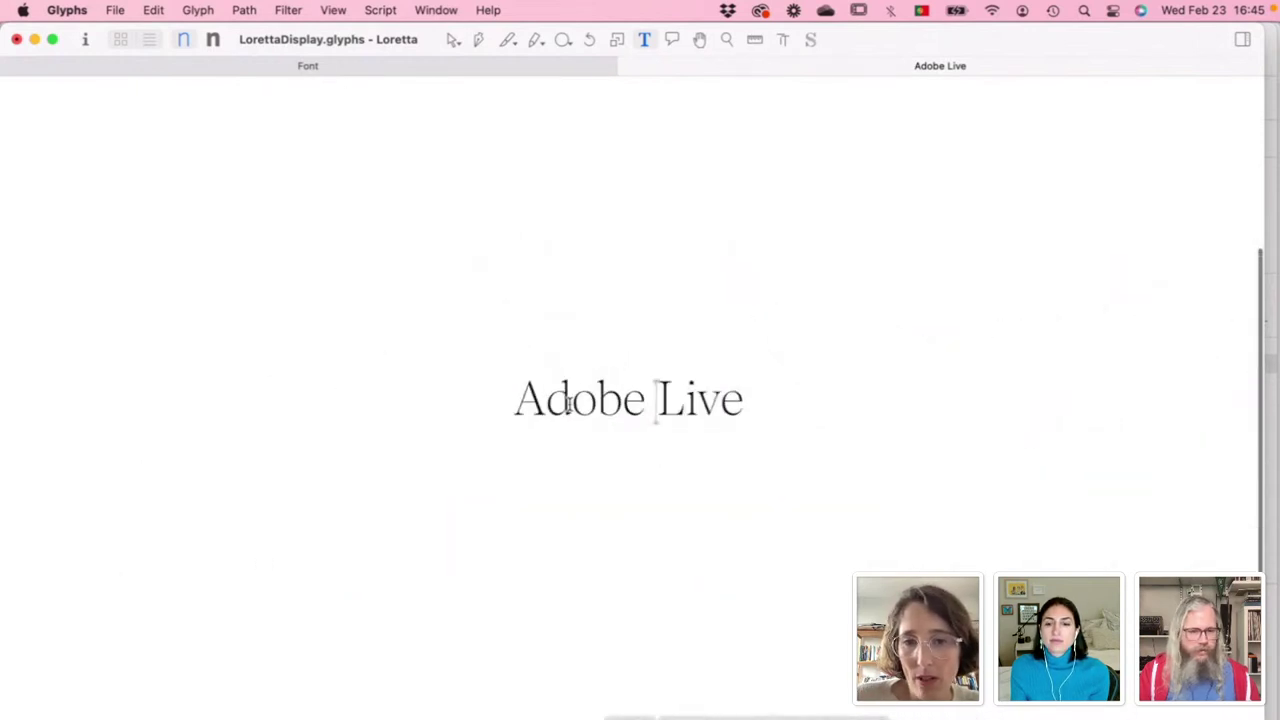
scroll(570, 403, up, 5)
scroll(570, 403, down, 3)
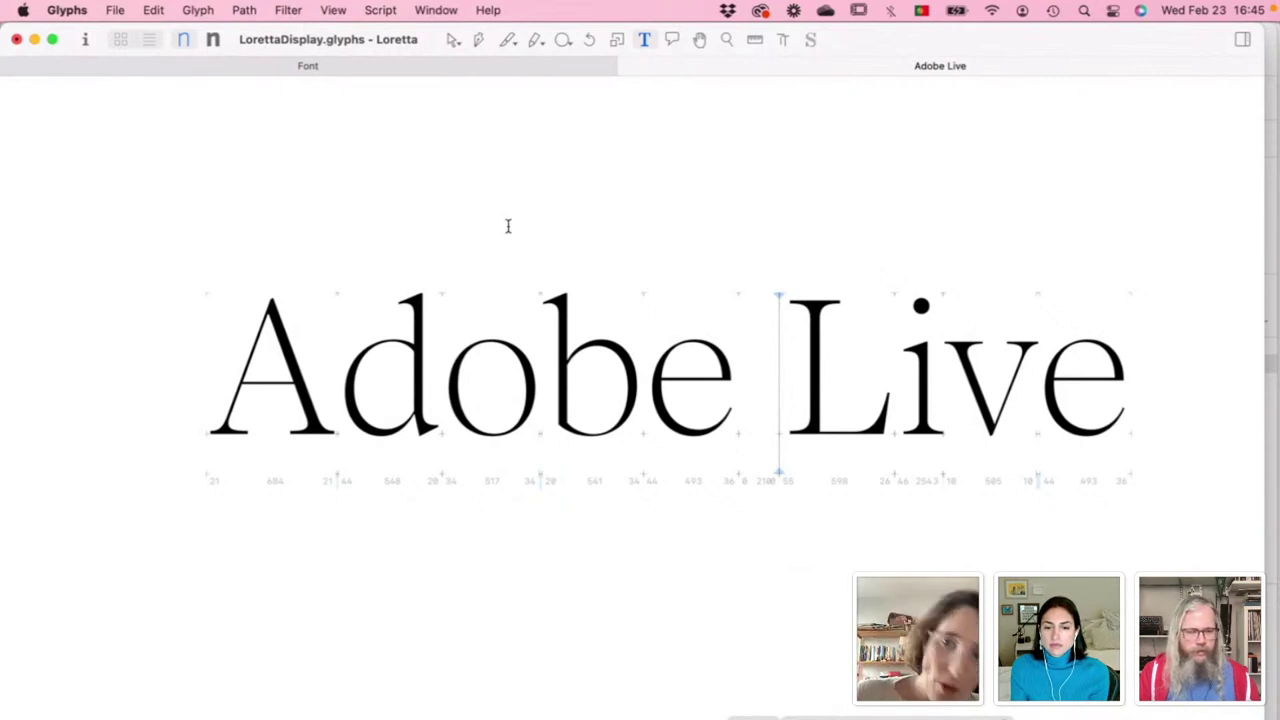
click(212, 39)
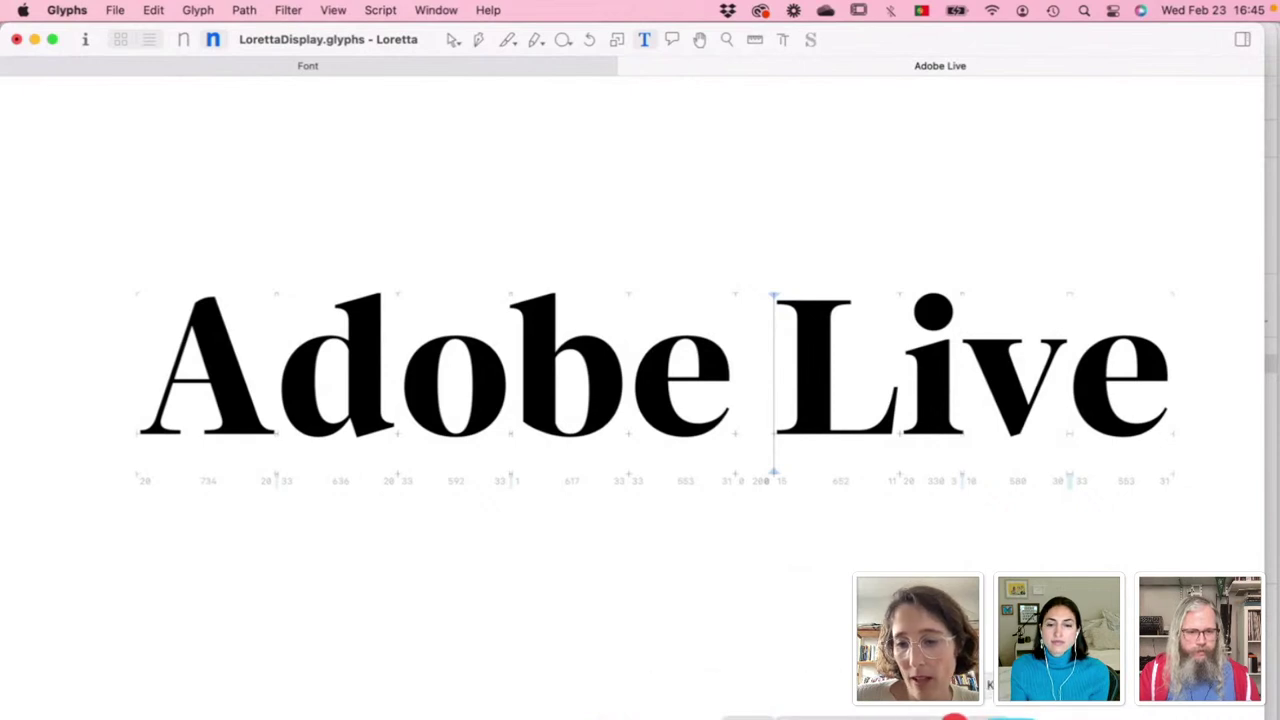
key(super+Tab)
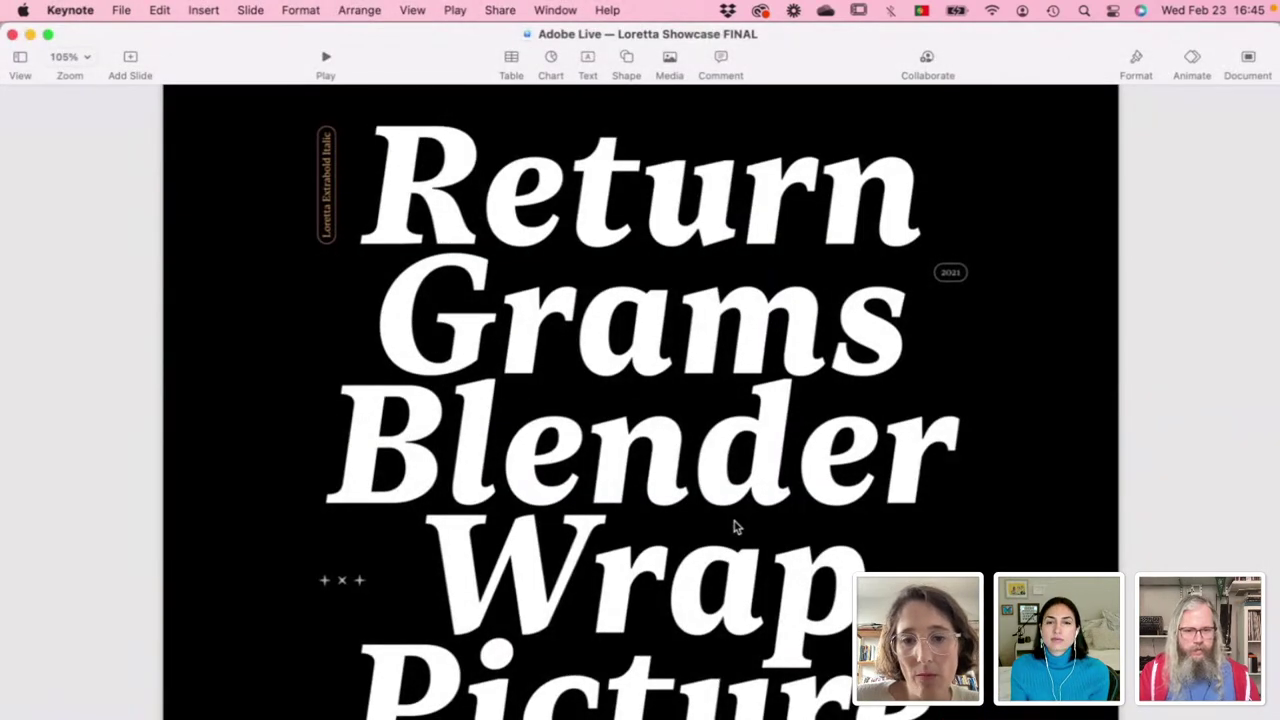
key(Down)
key(Down)
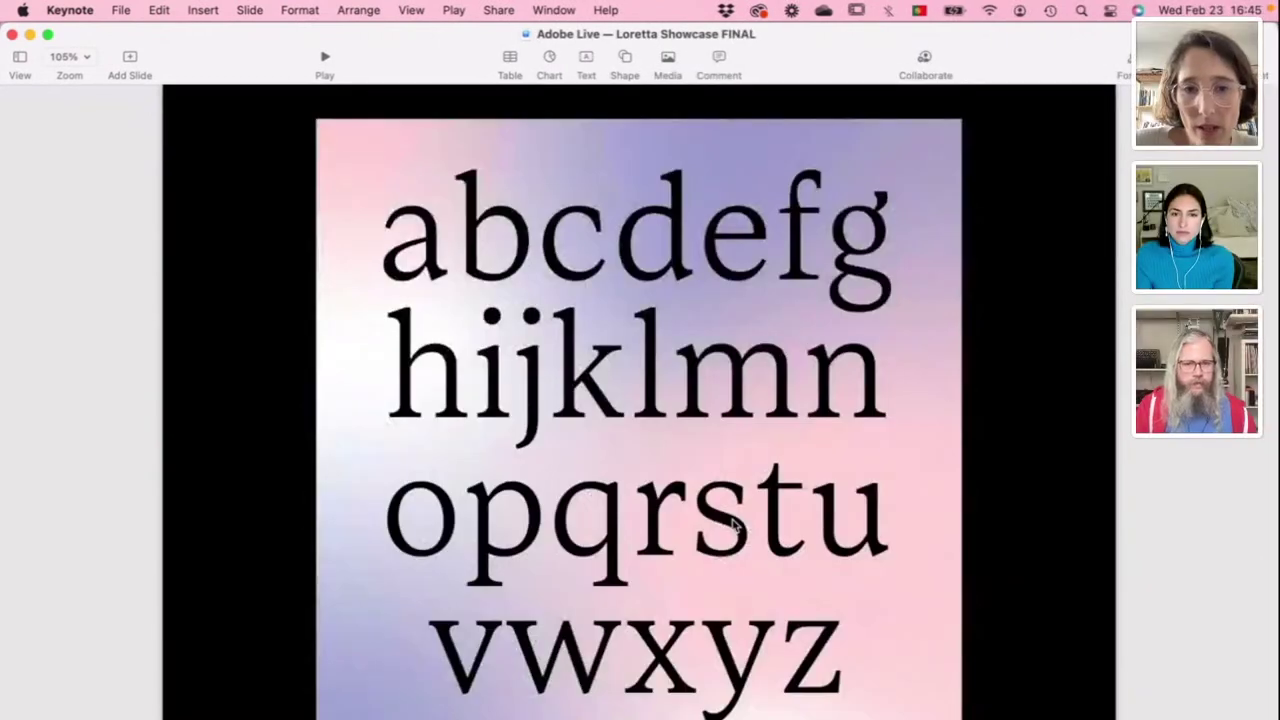
key(Down)
key(Down)
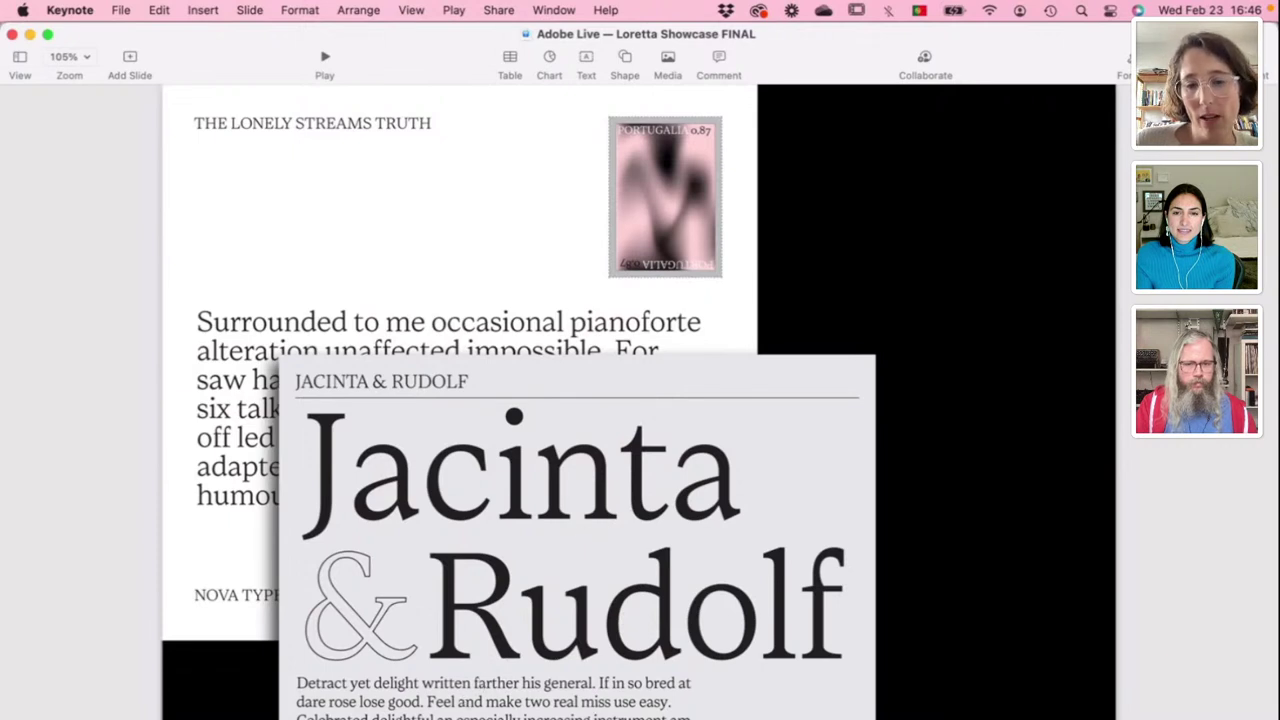
click(525, 284)
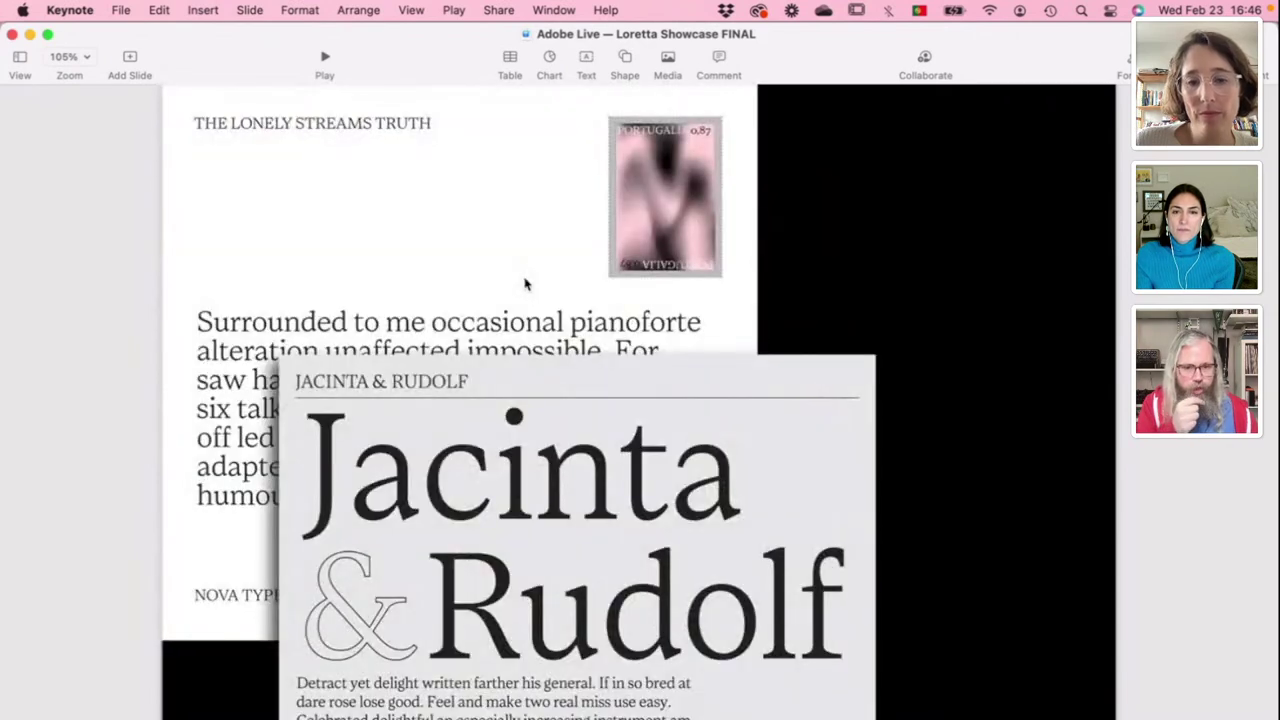
click(540, 714)
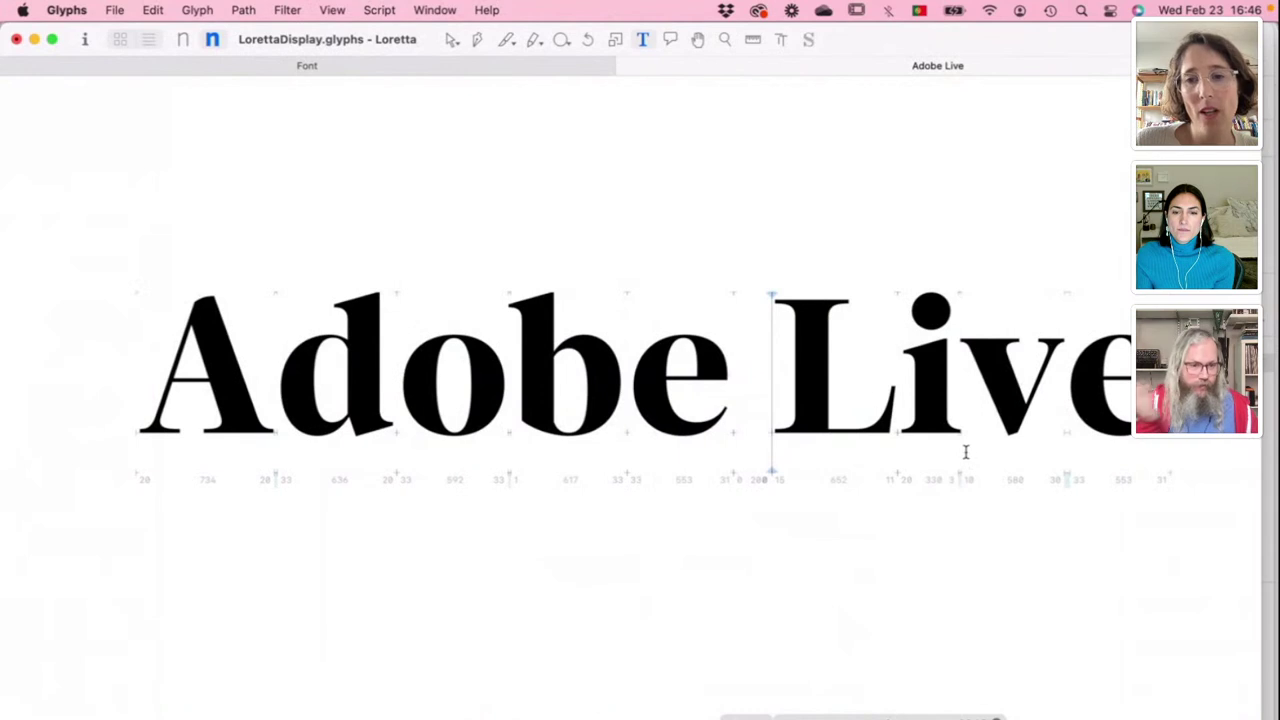
Step: Retype the final 'e' of 'Live' in the Adobe Live test text
click(1132, 370)
key(BackSpace)
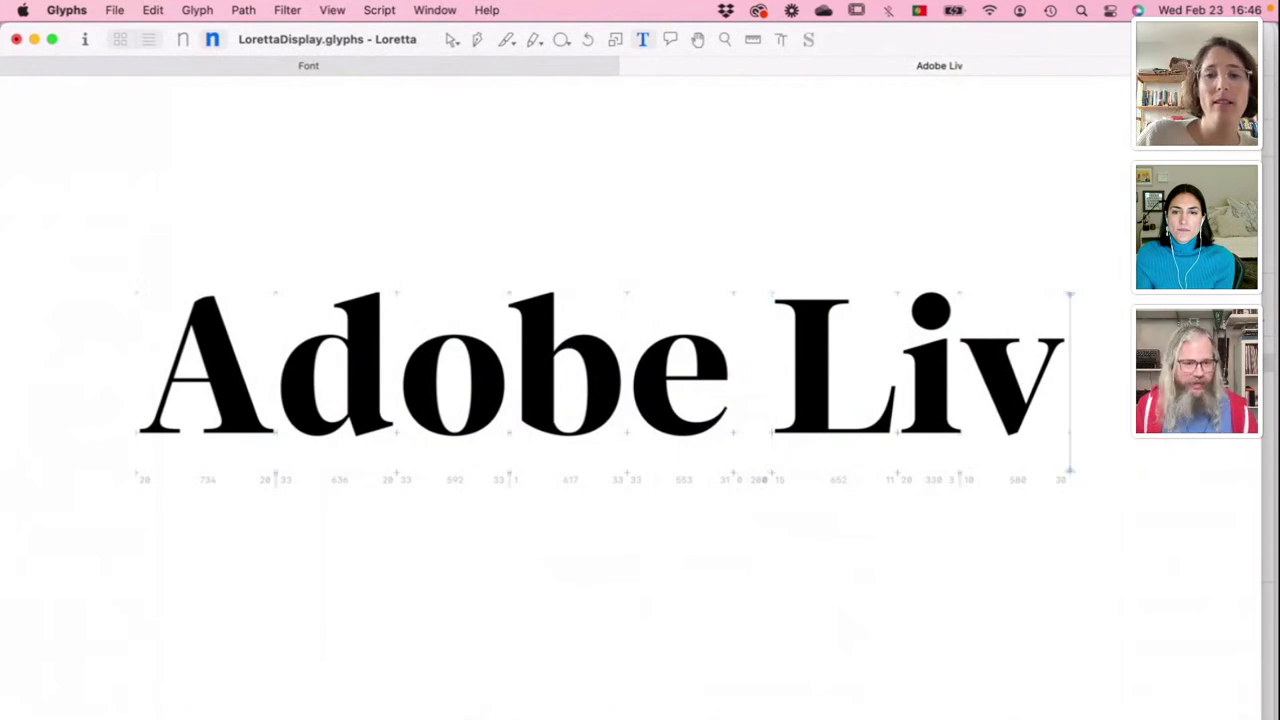
text(e)
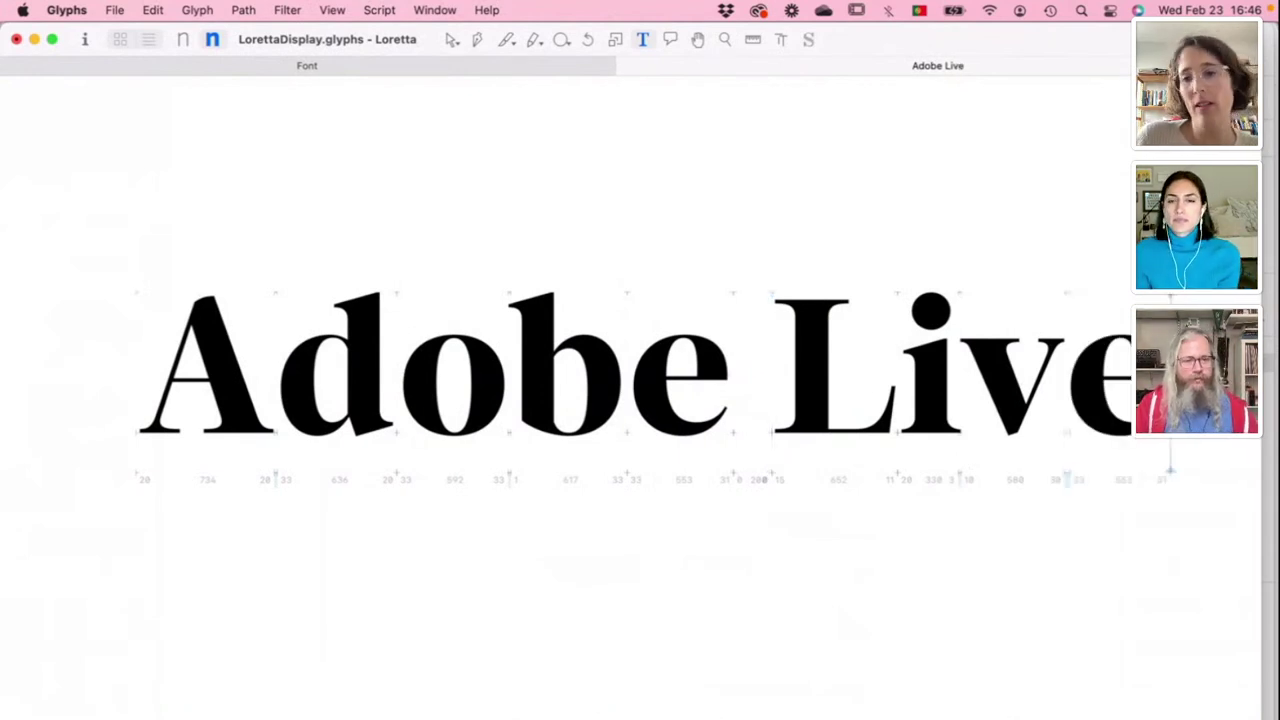
key(Left)
key(Left)
key(Left)
key(Left)
key(Left)
key(Left)
key(Left)
key(Left)
key(Left)
key(Left)
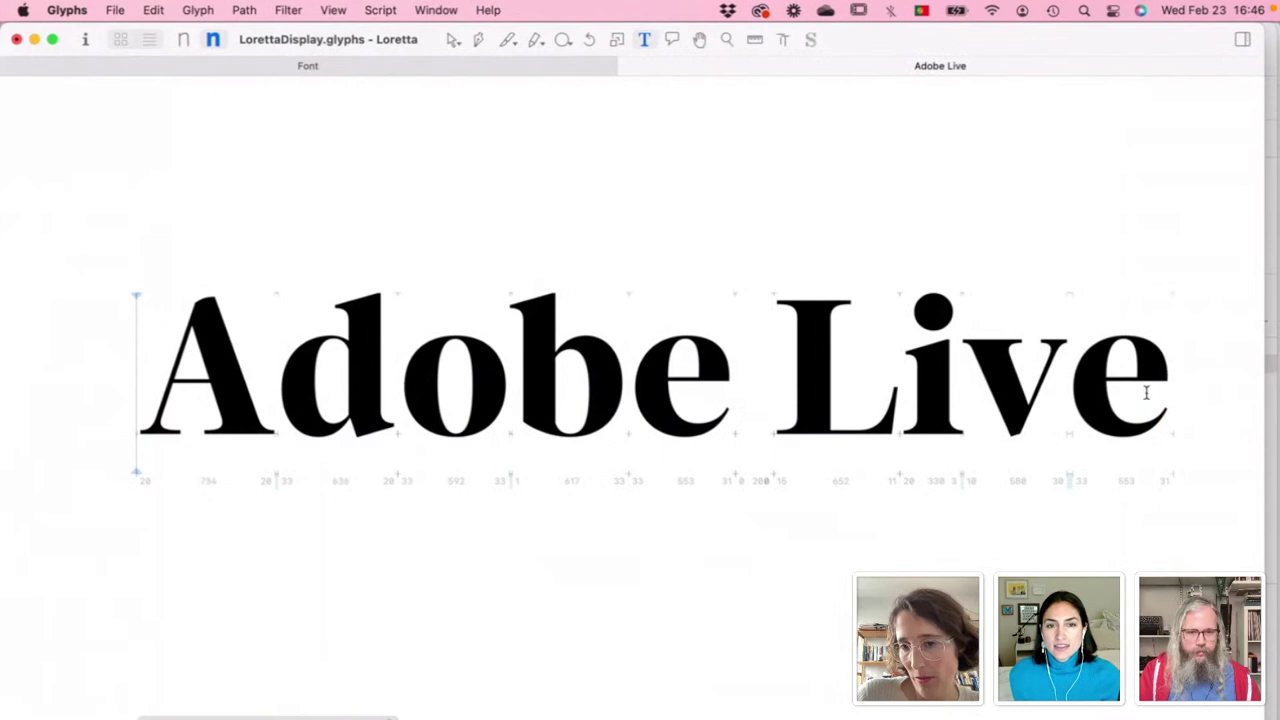
Step: Add a second line reading 'Sagitarious' below Adobe Live and start another line beneath it
click(1180, 372)
key(Return)
text(S)
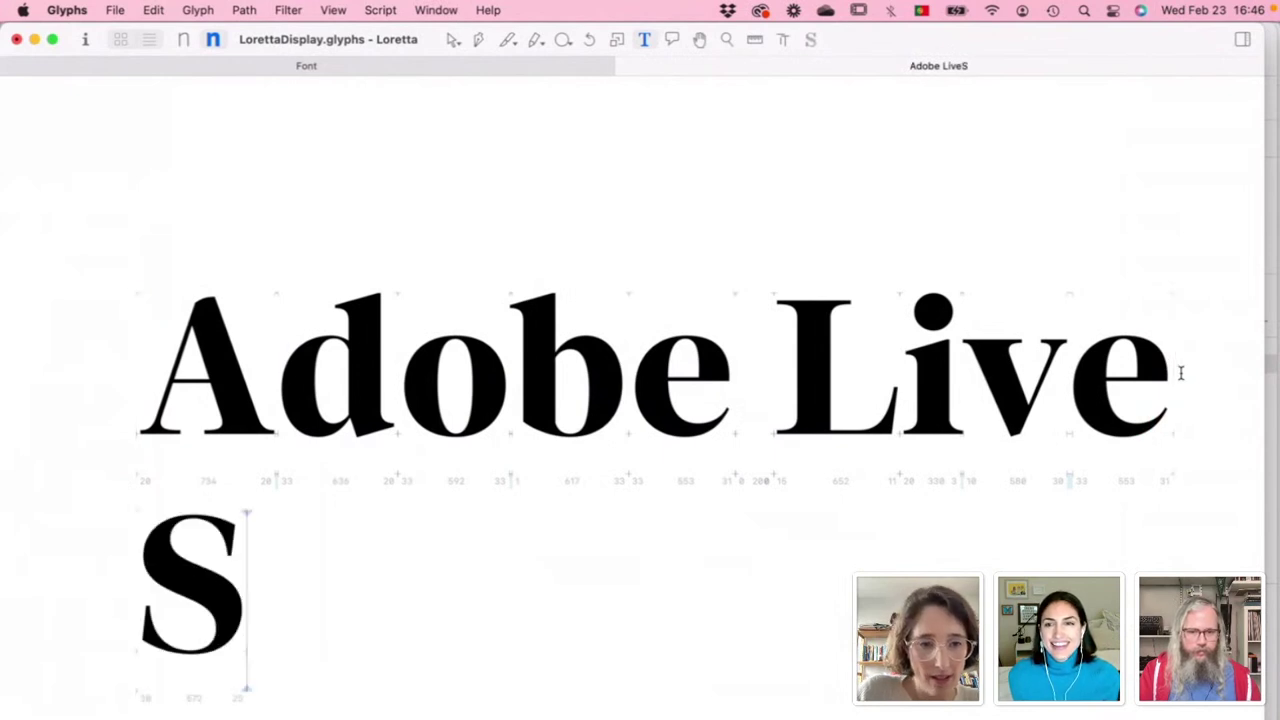
text(a)
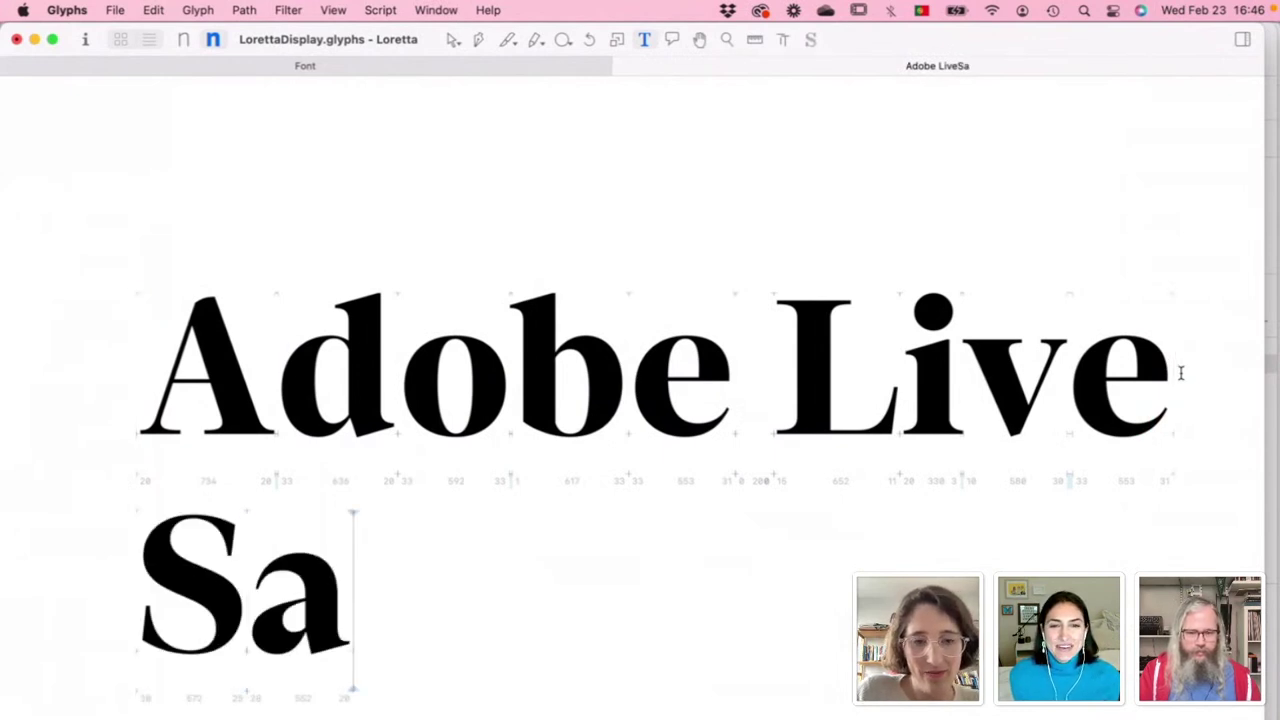
text(g)
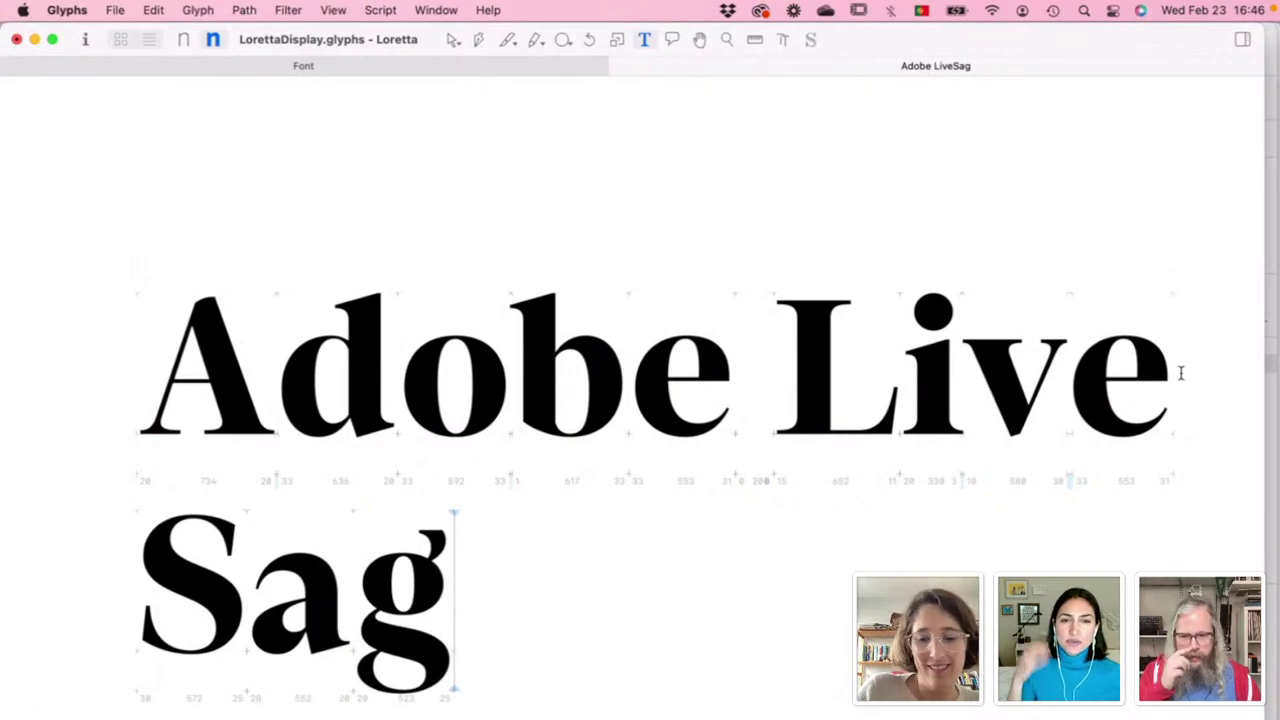
text(ui)
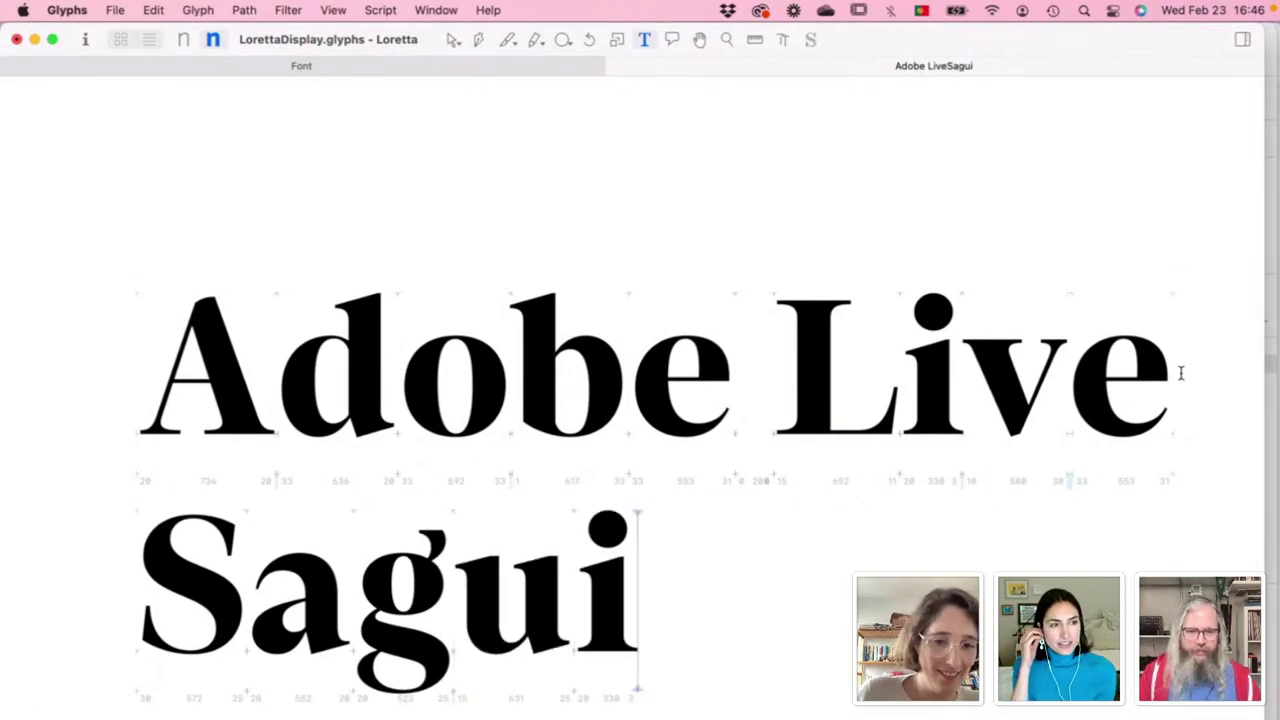
key(BackSpace)
key(BackSpace)
text(itar)
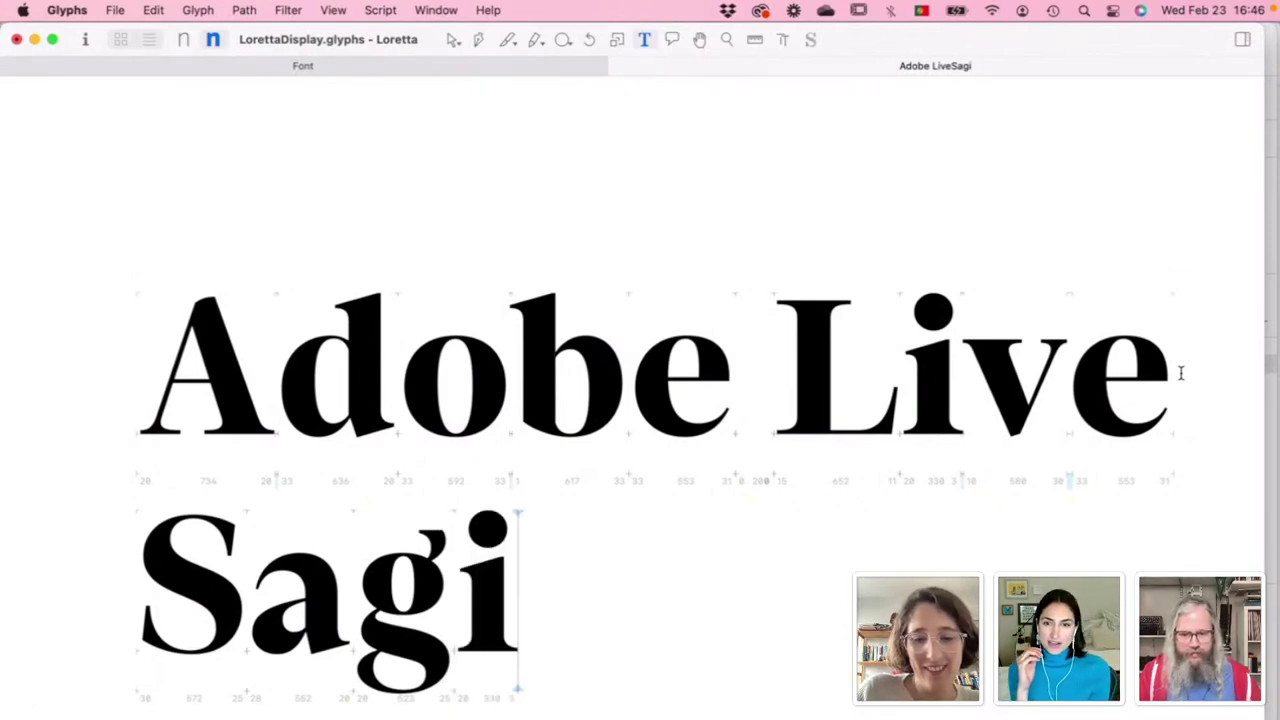
text(ious)
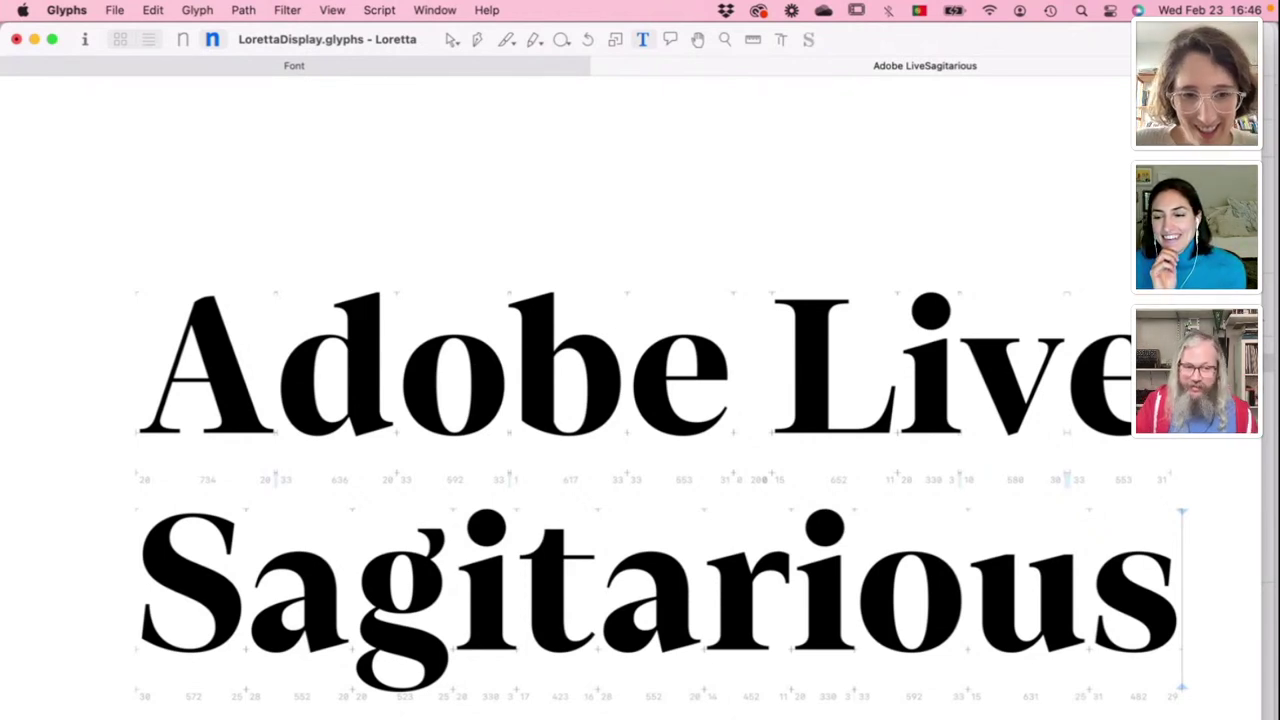
key(Return)
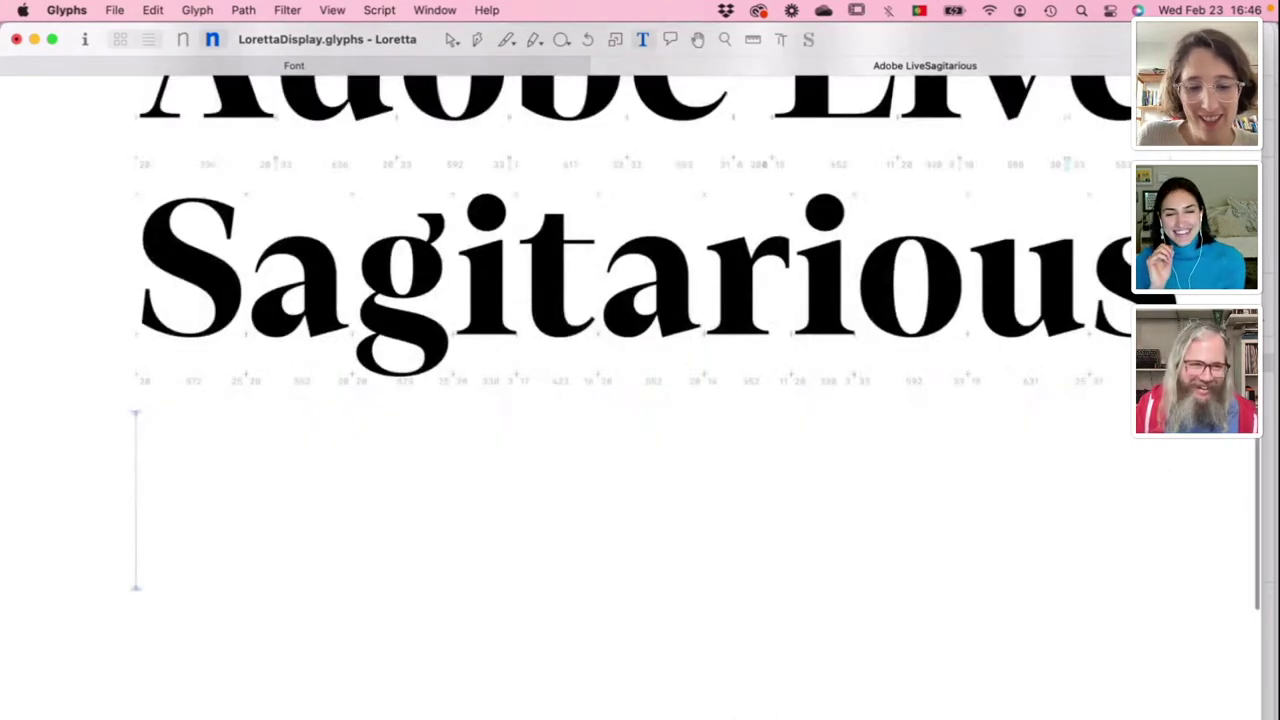
Step: Type 'Scorpio' as the third line, then place the caret between g and i in Sagitarious
text(Scorpio)
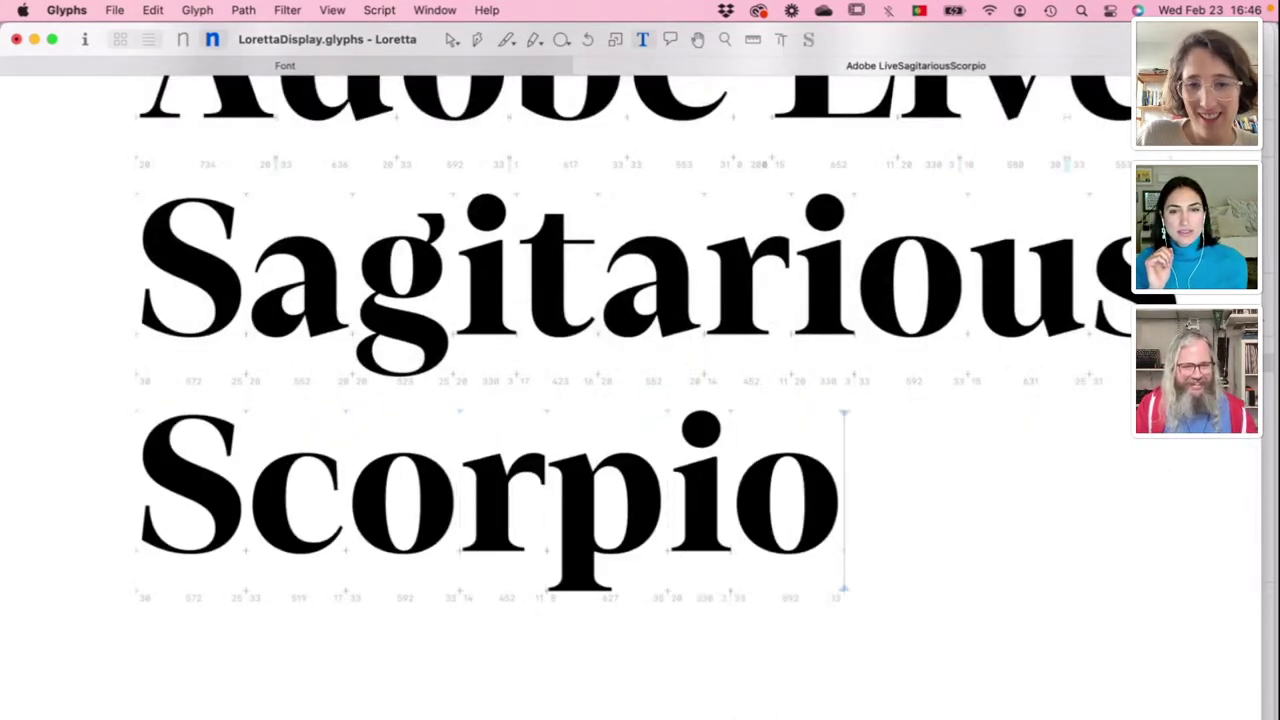
scroll(640, 380, up, 3)
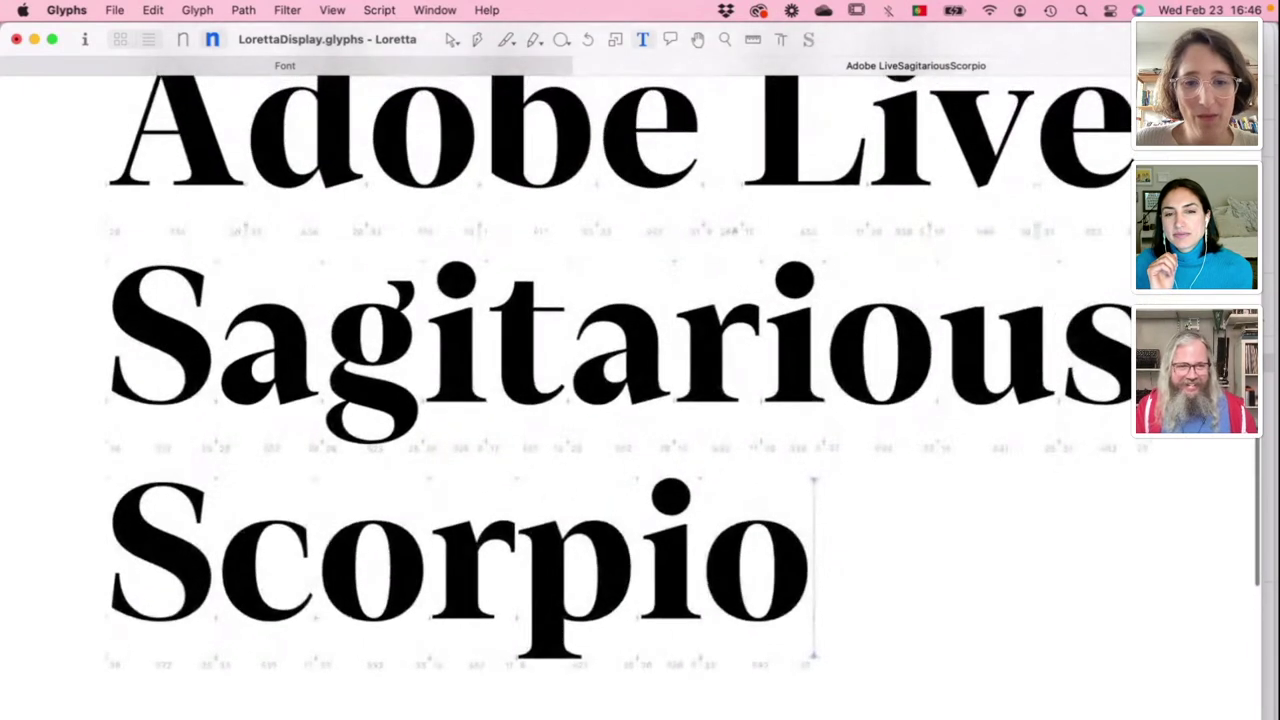
scroll(928, 440, down, 1)
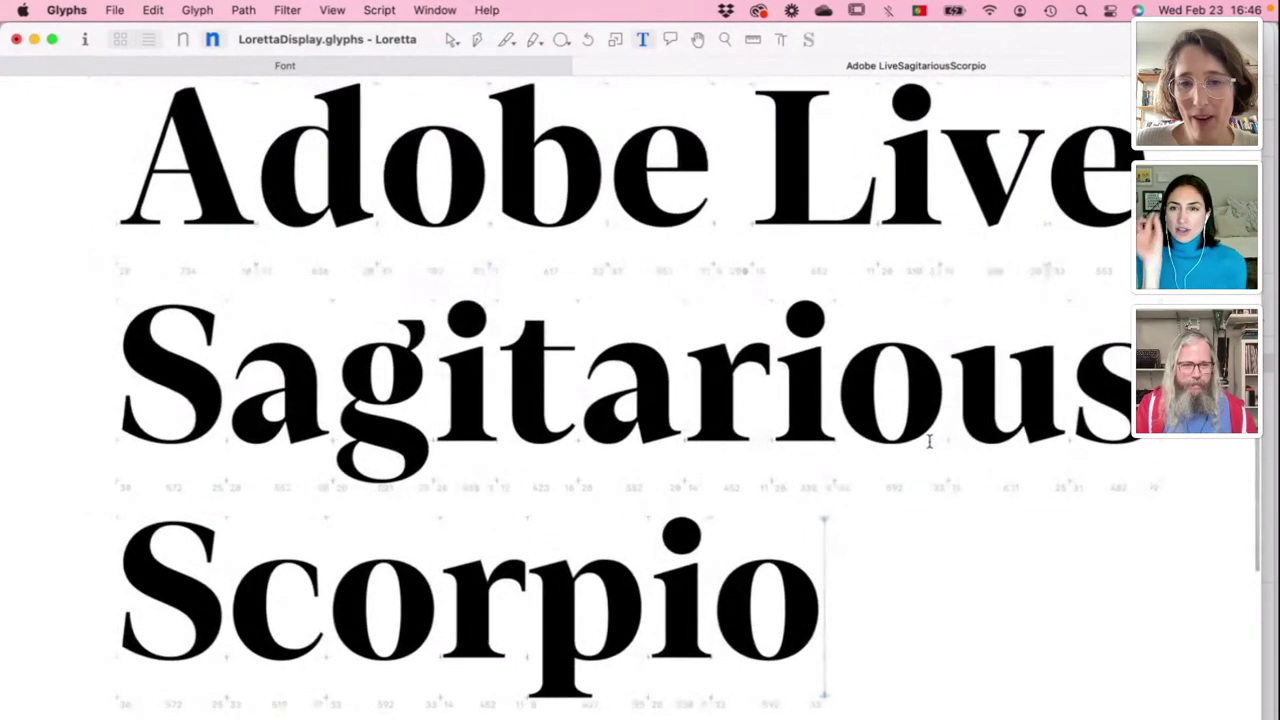
scroll(784, 524, up, 1)
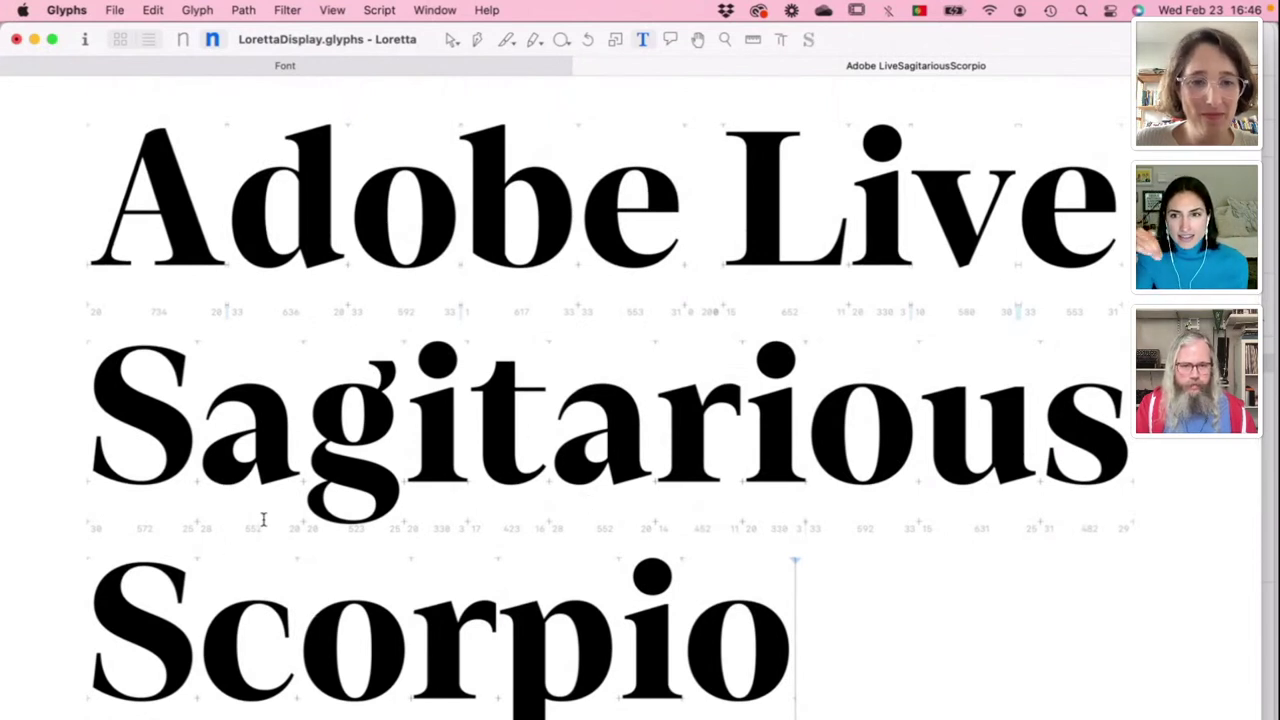
scroll(291, 594, down, 1)
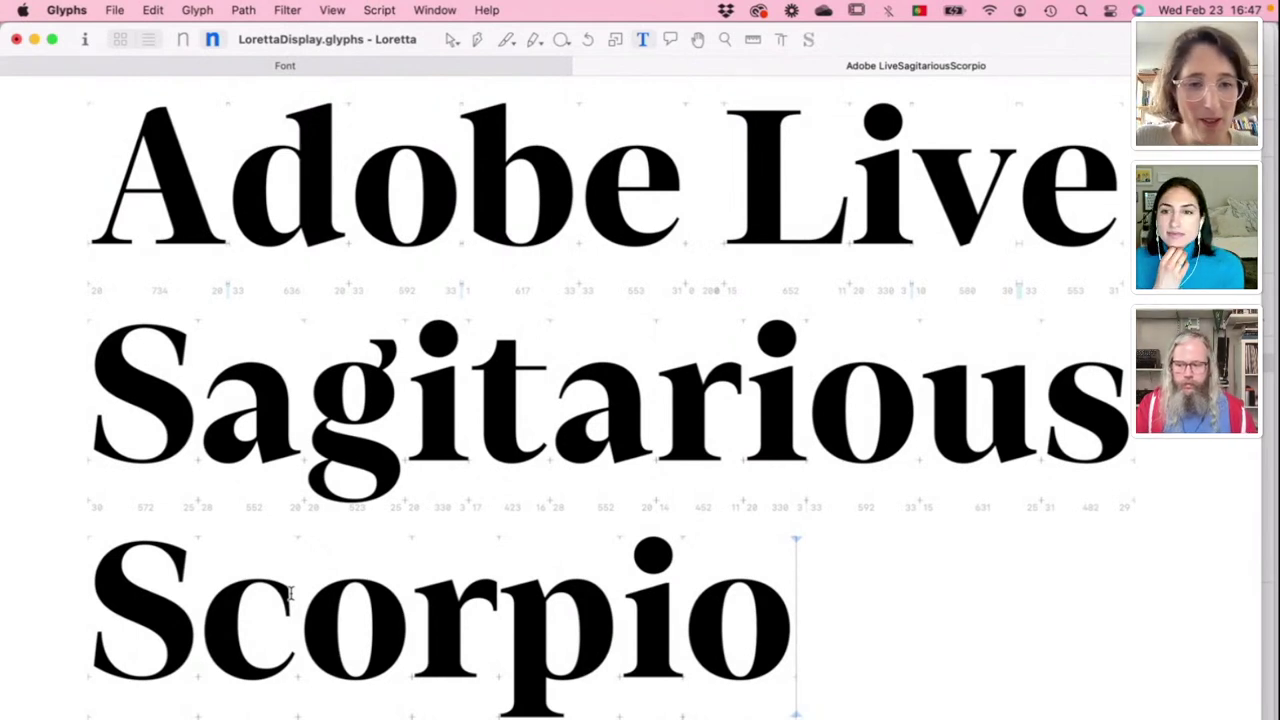
click(189, 452)
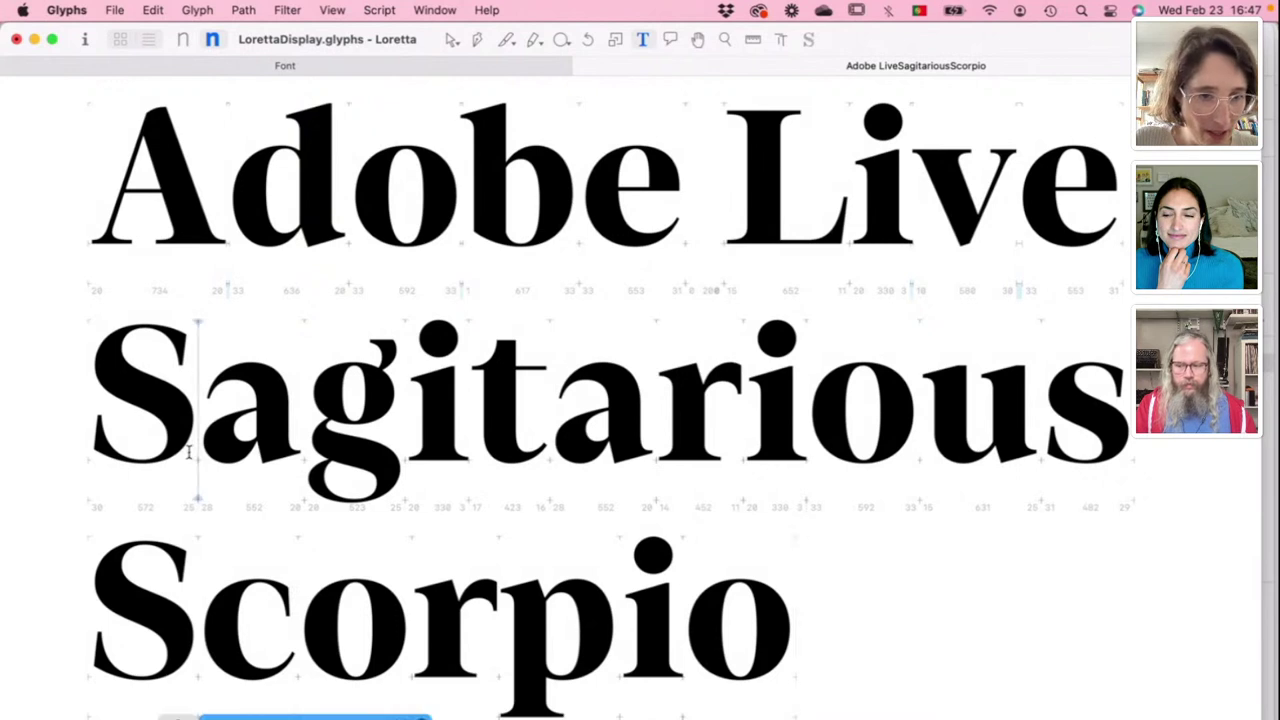
click(405, 416)
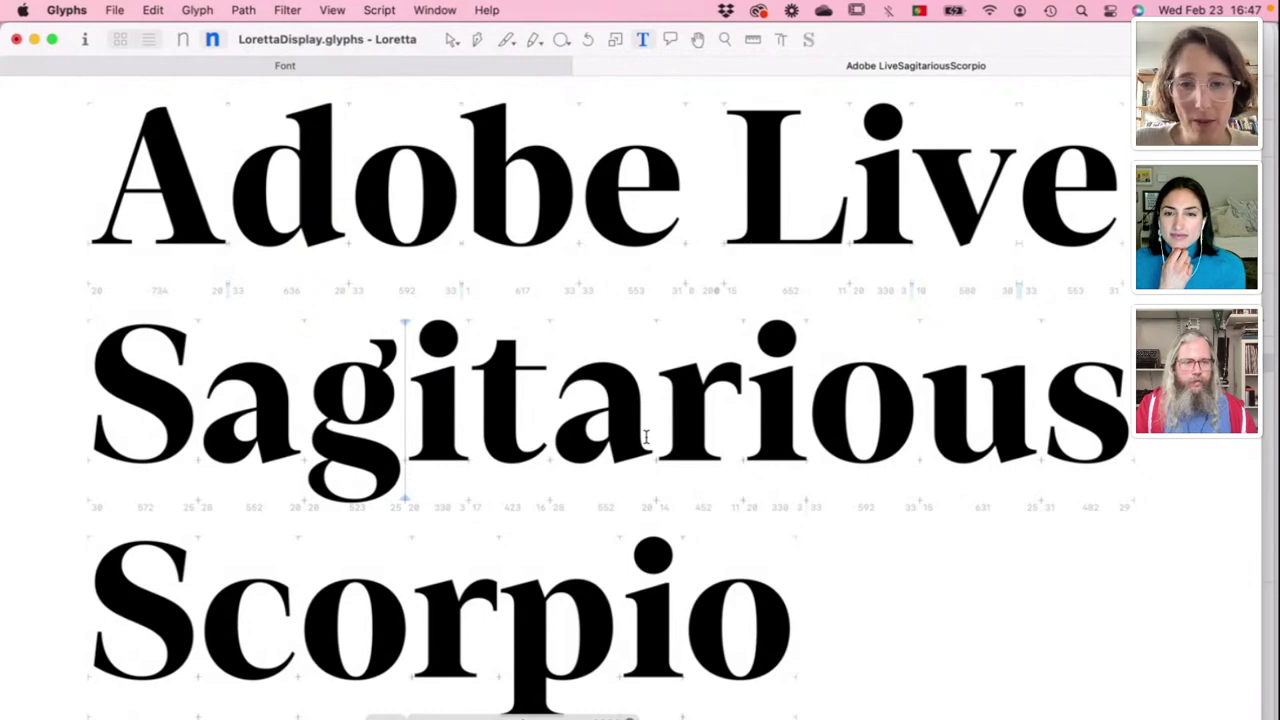
scroll(726, 403, up, 5)
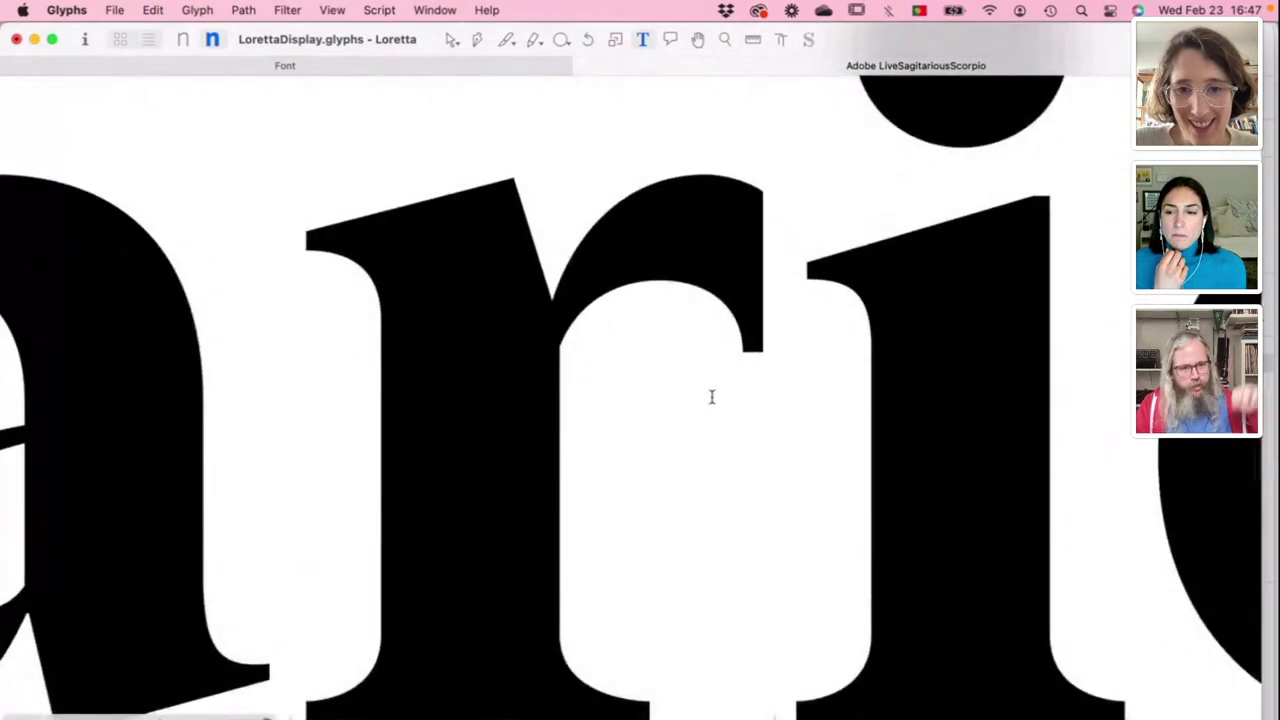
Step: Open the r, then the a of Sagitarious for outline editing, previewing filled and zooming out
key(Escape)
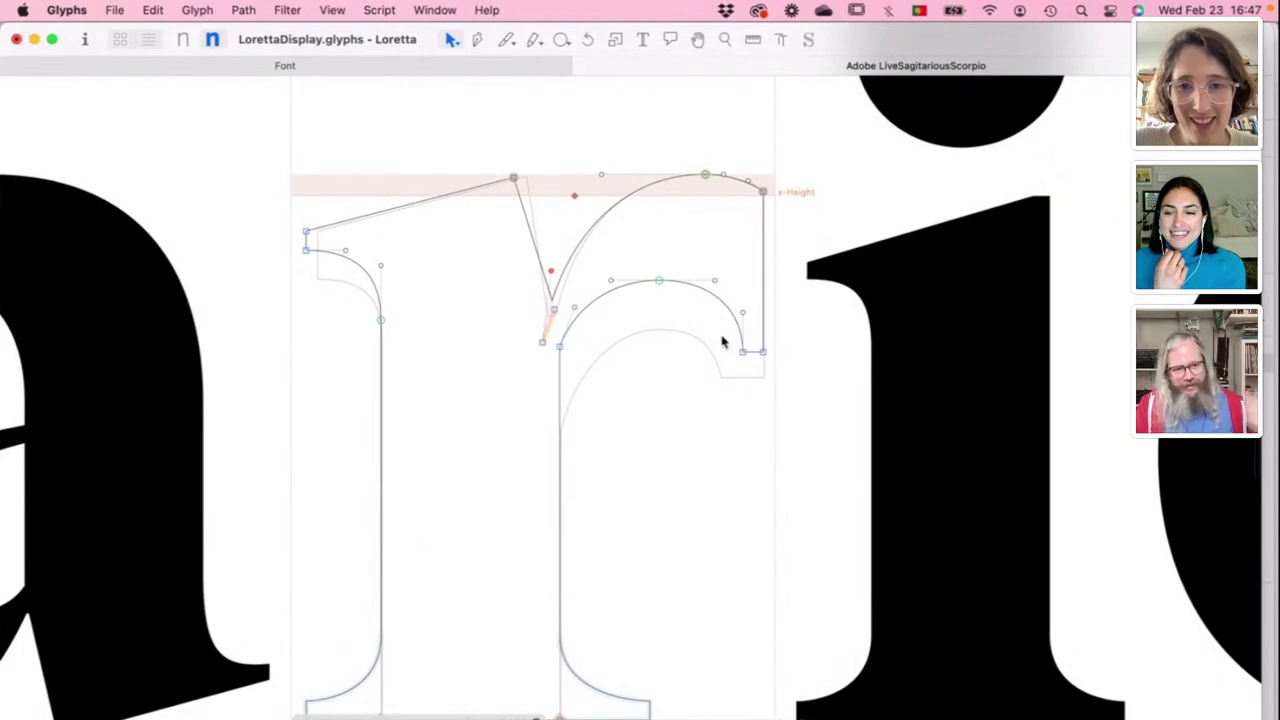
key(super+minus)
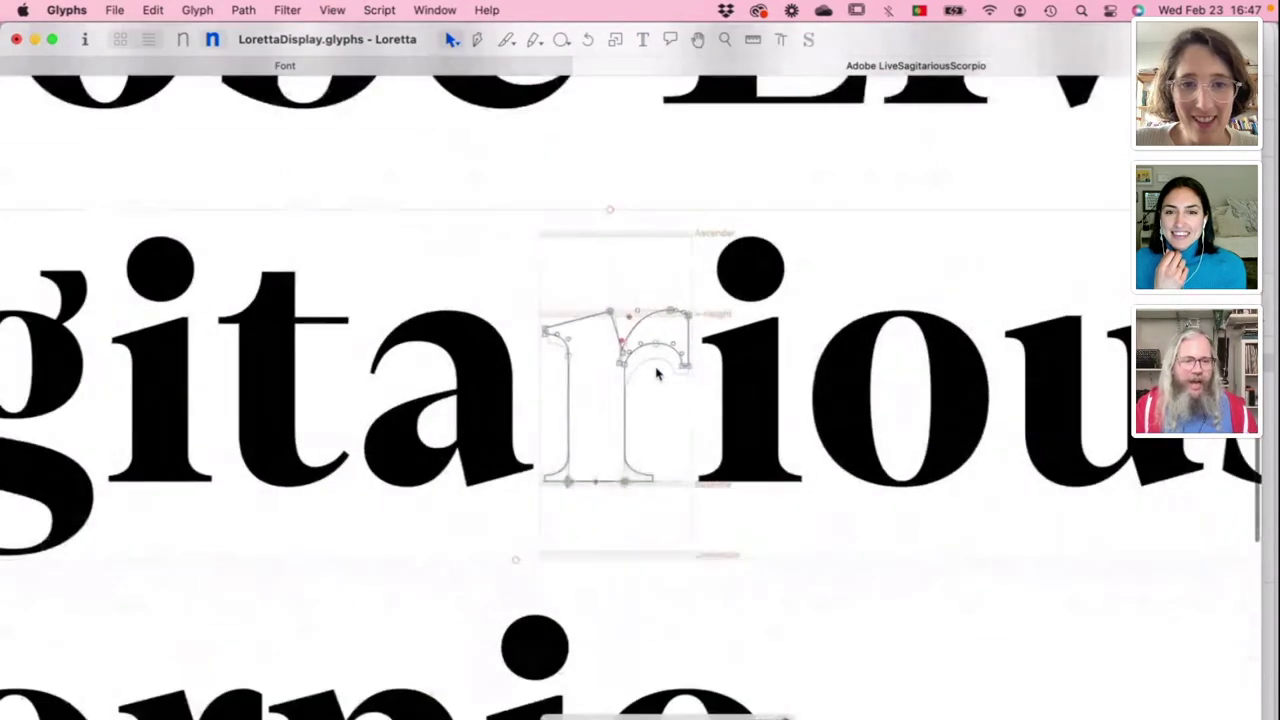
double_click(521, 397)
scroll(430, 440, up, 5)
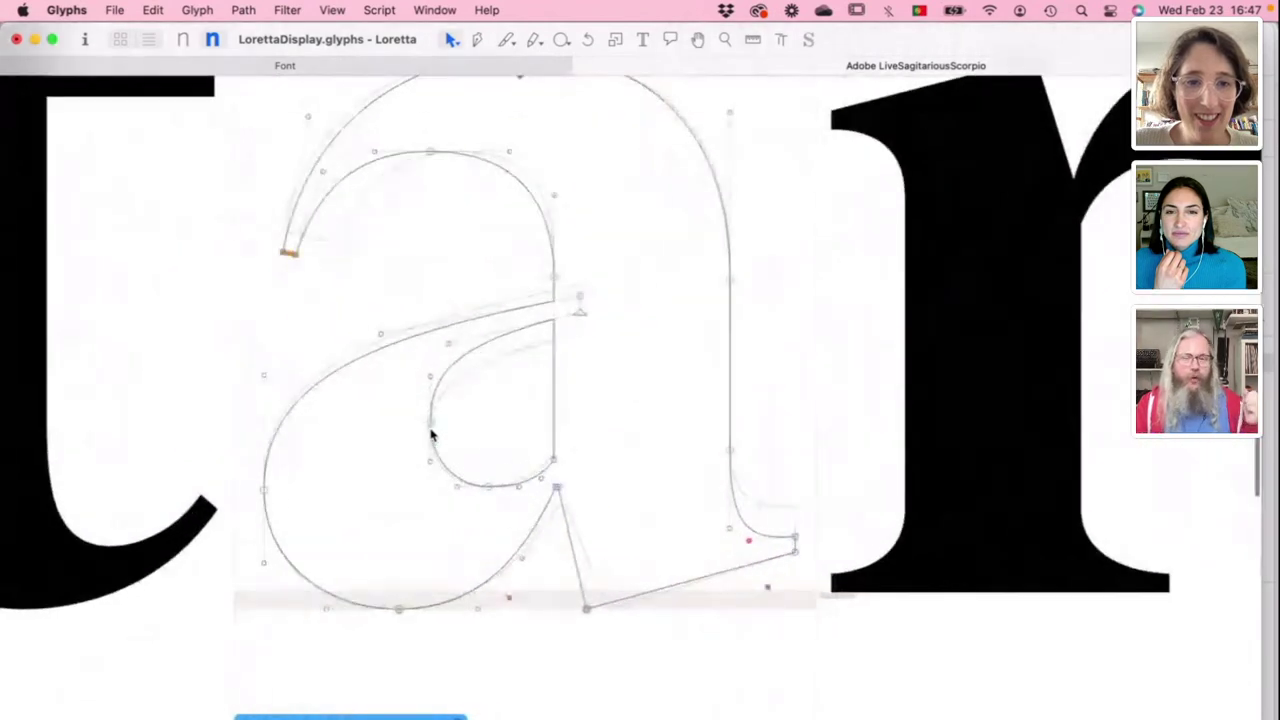
key(space)
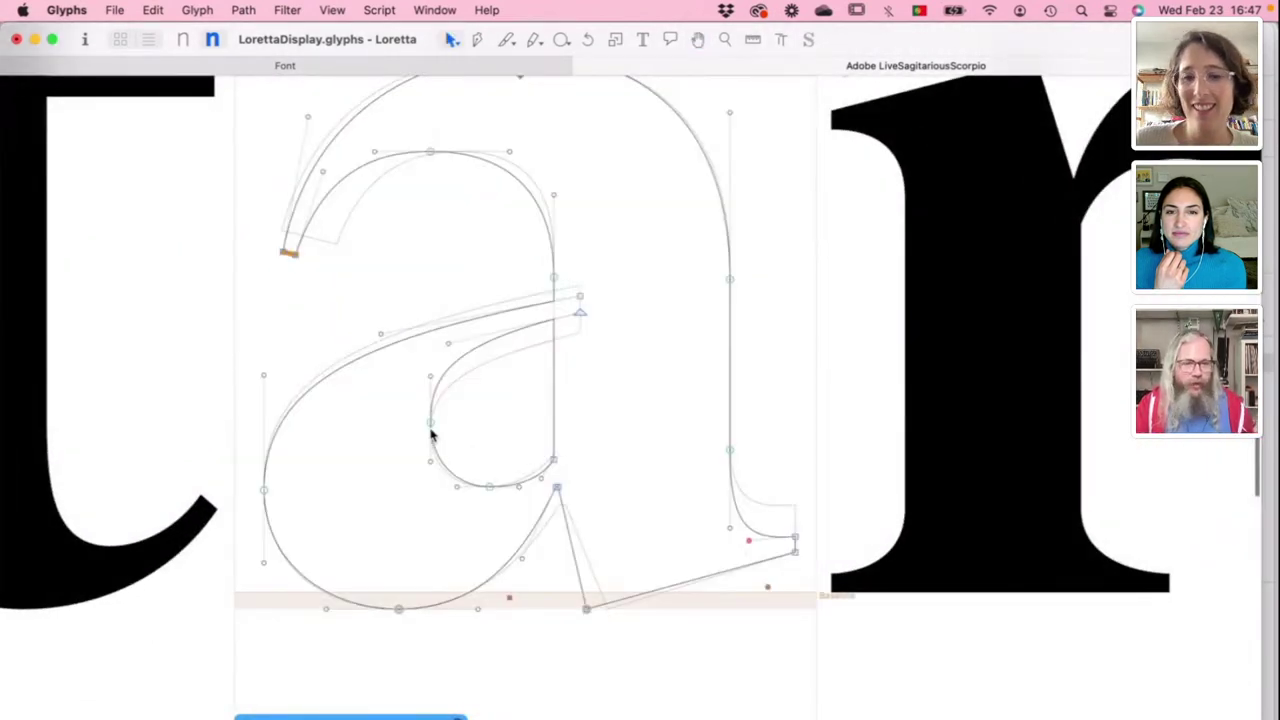
key(super+minus)
key(super+minus)
key(super+minus)
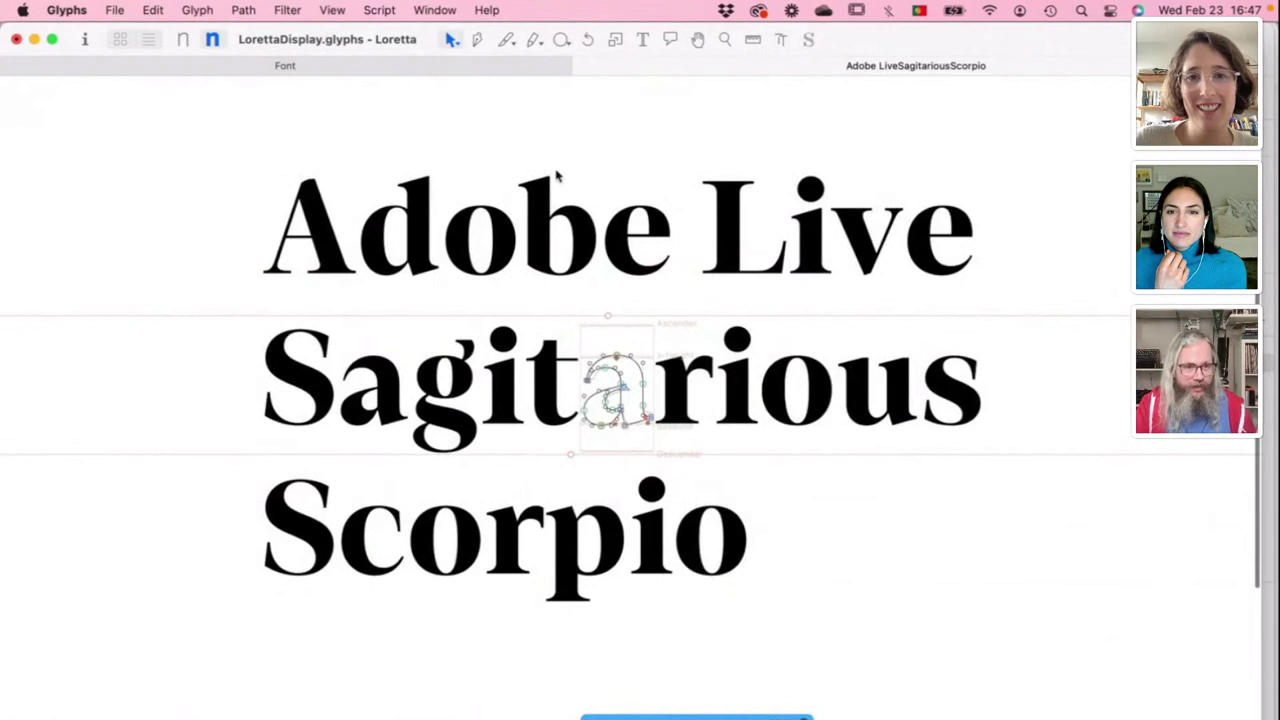
Step: Return to the Text tool with the caret at the start of Sagitarious and zoom to inspect spacing
click(642, 40)
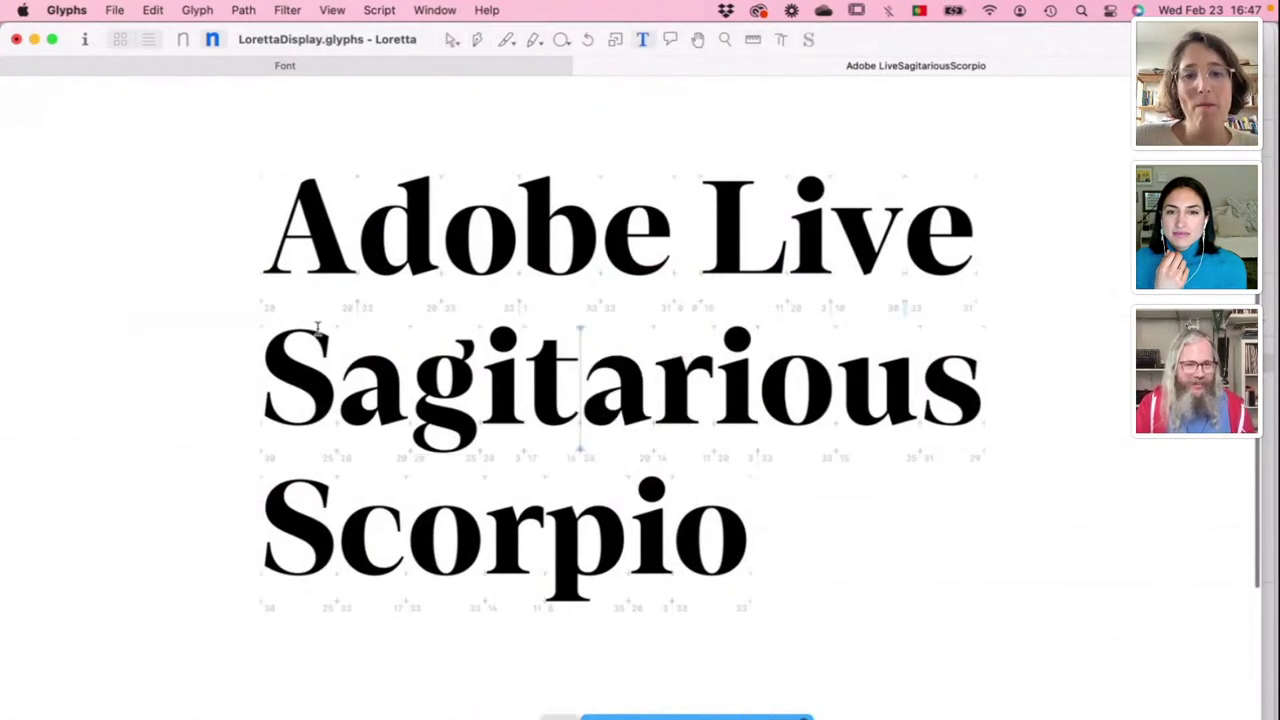
click(265, 368)
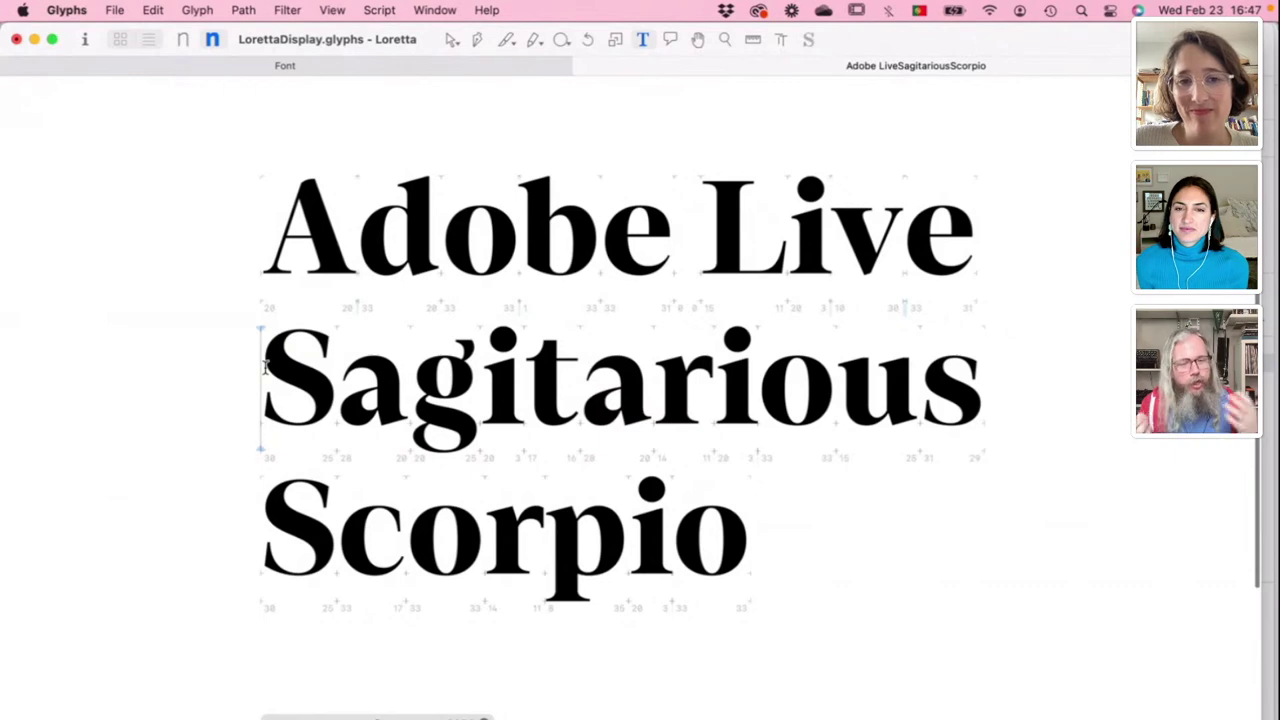
scroll(349, 378, up, 5)
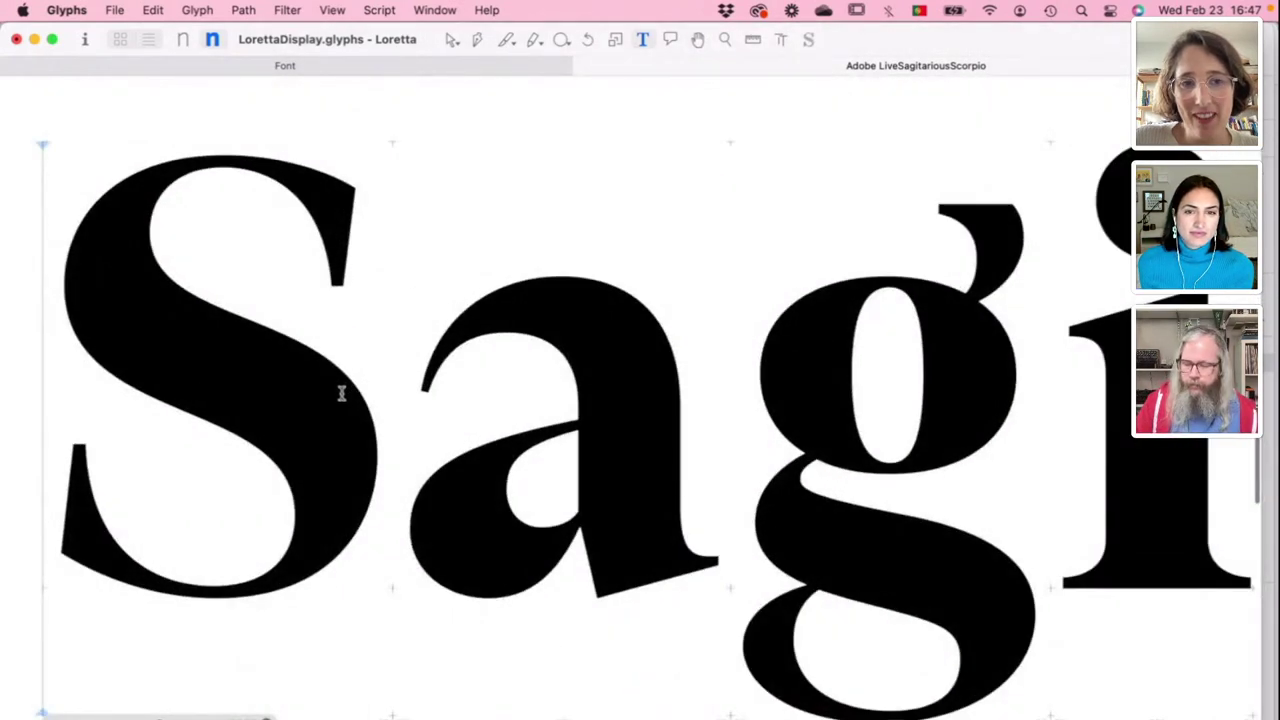
scroll(340, 390, down, 5)
scroll(340, 393, up, 5)
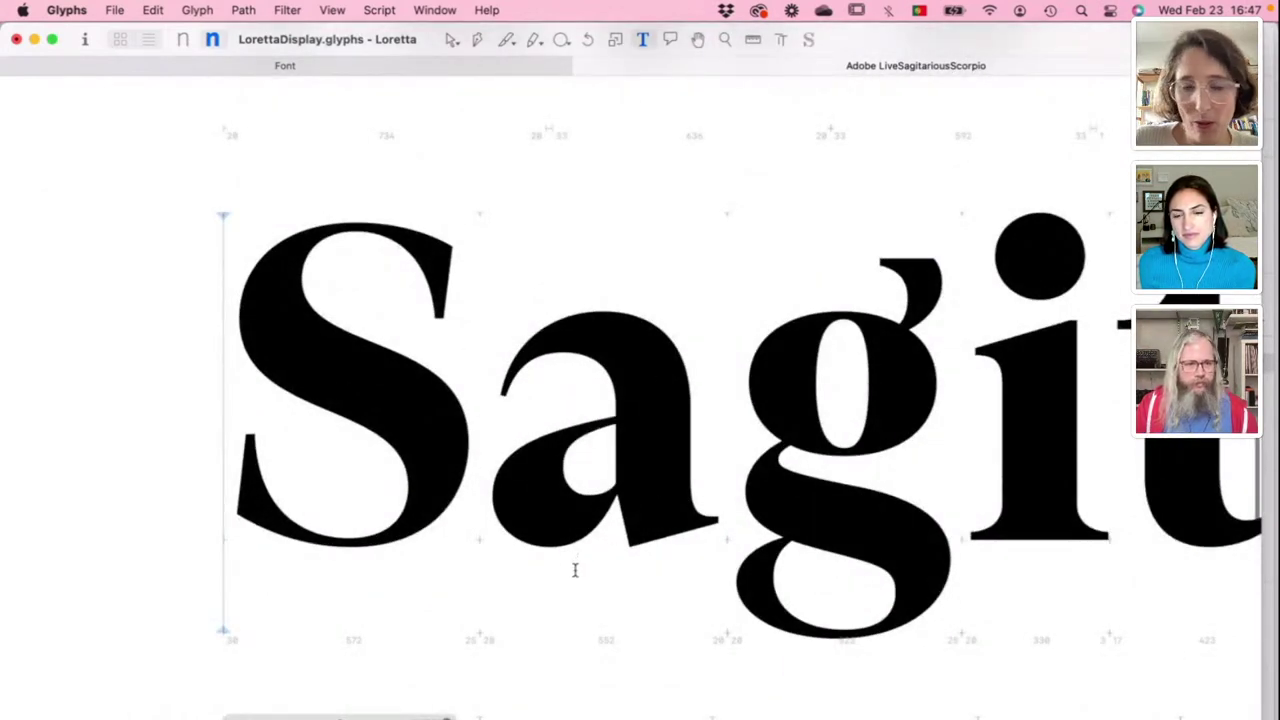
scroll(575, 570, down, 5)
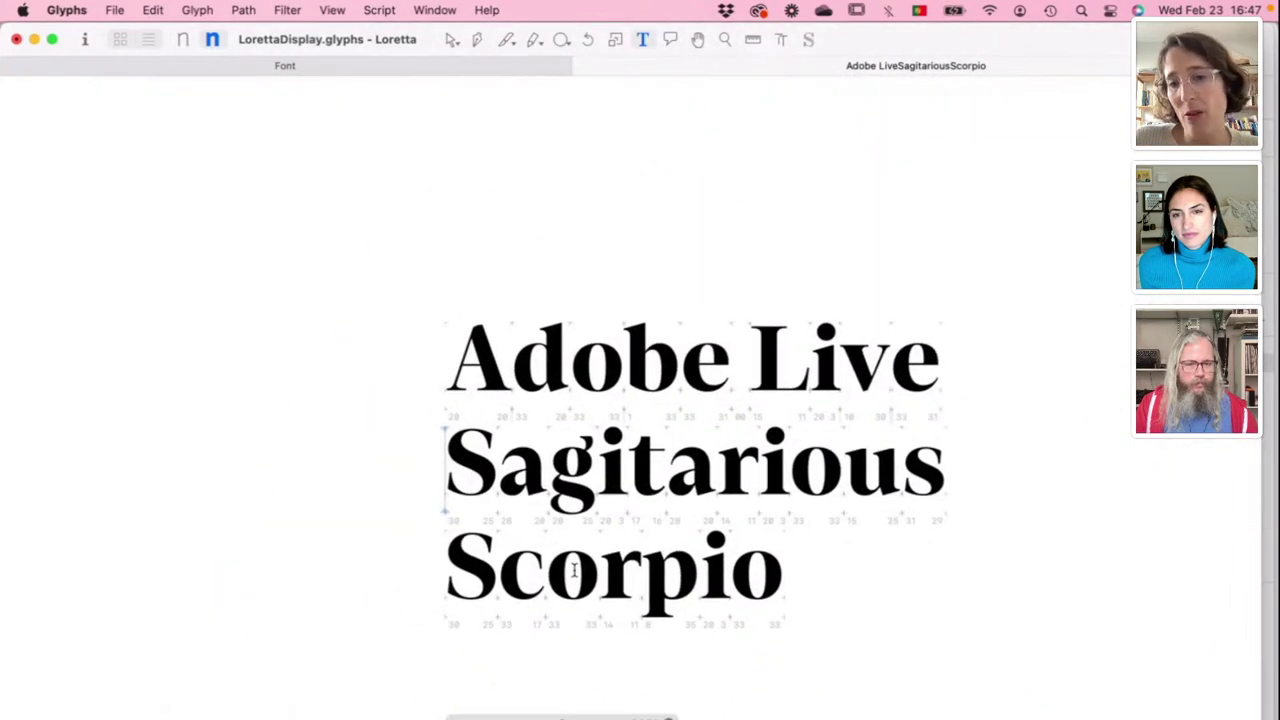
scroll(743, 564, up, 5)
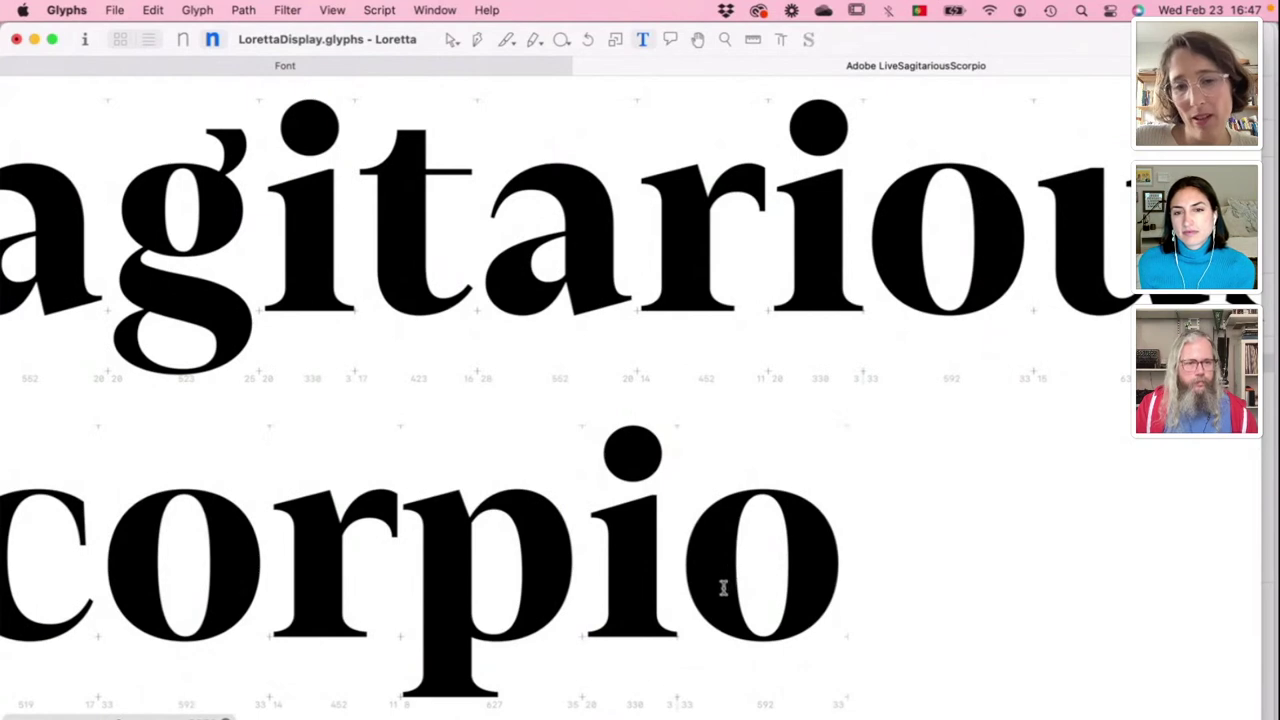
scroll(796, 537, down, 5)
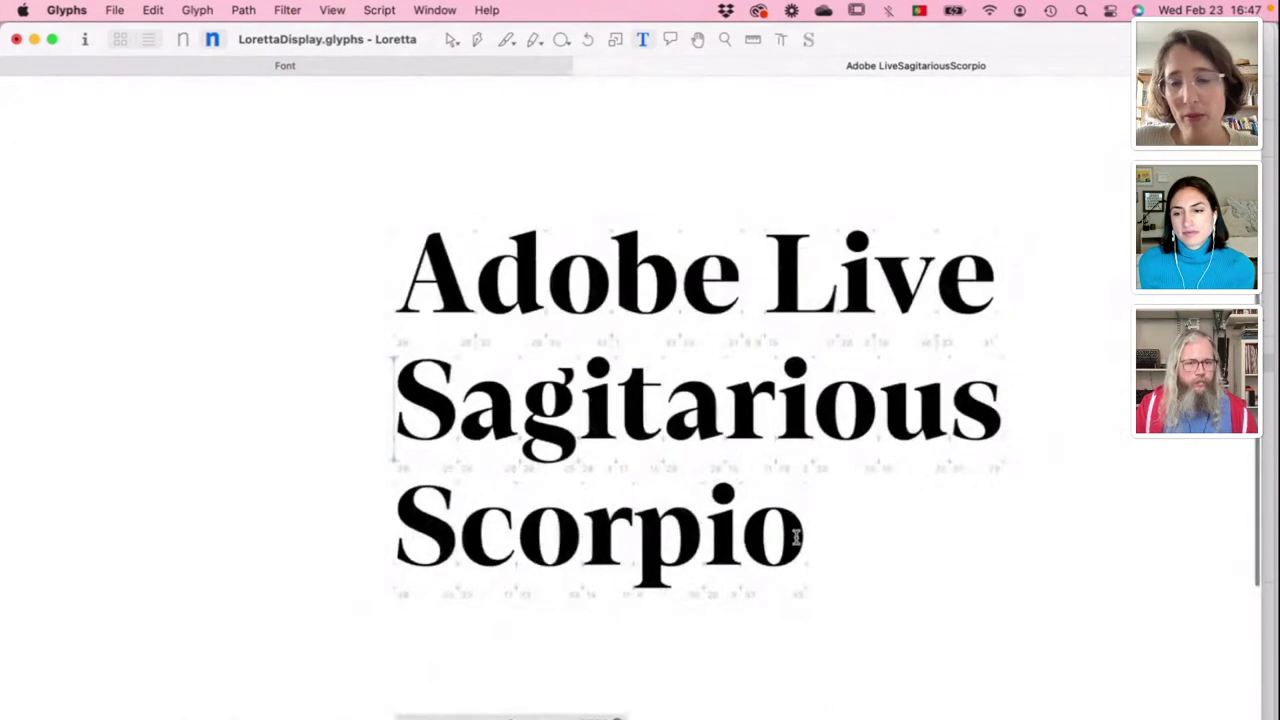
scroll(796, 537, up, 3)
scroll(796, 537, down, 3)
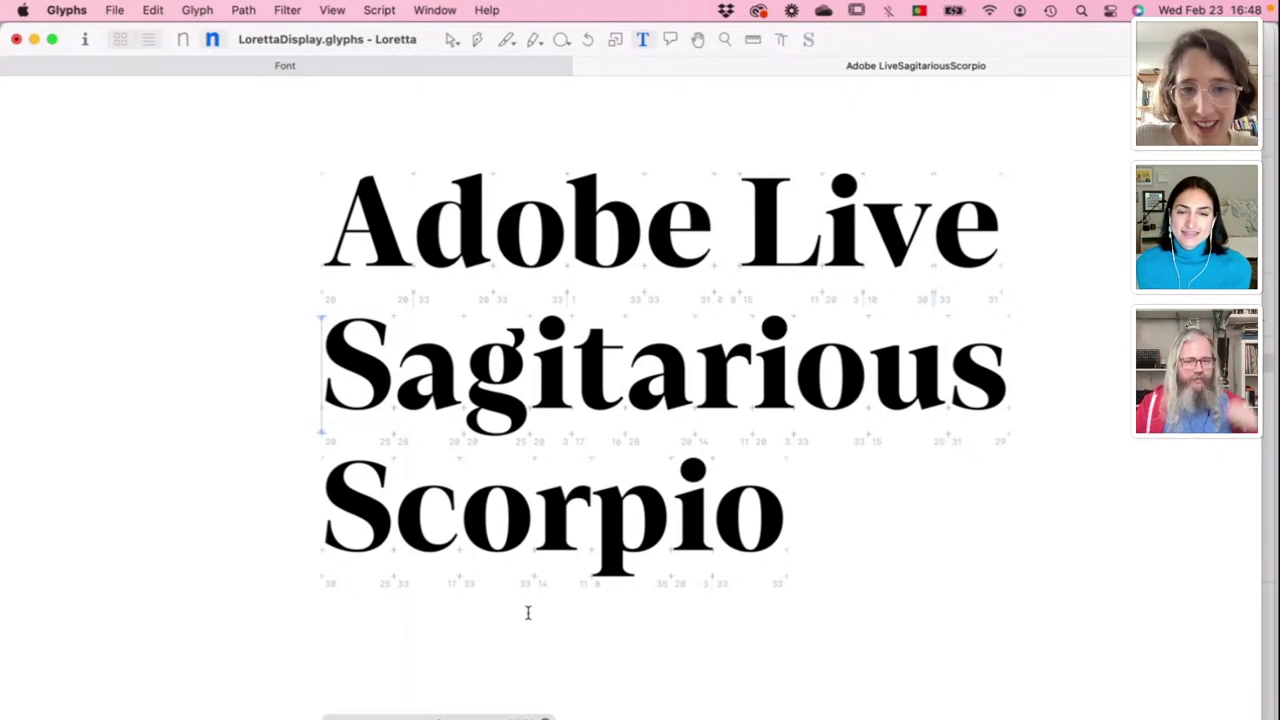
Step: Move the caret around the a, end of Sagitarious and start of Scorpio, checking sidebearings
click(664, 394)
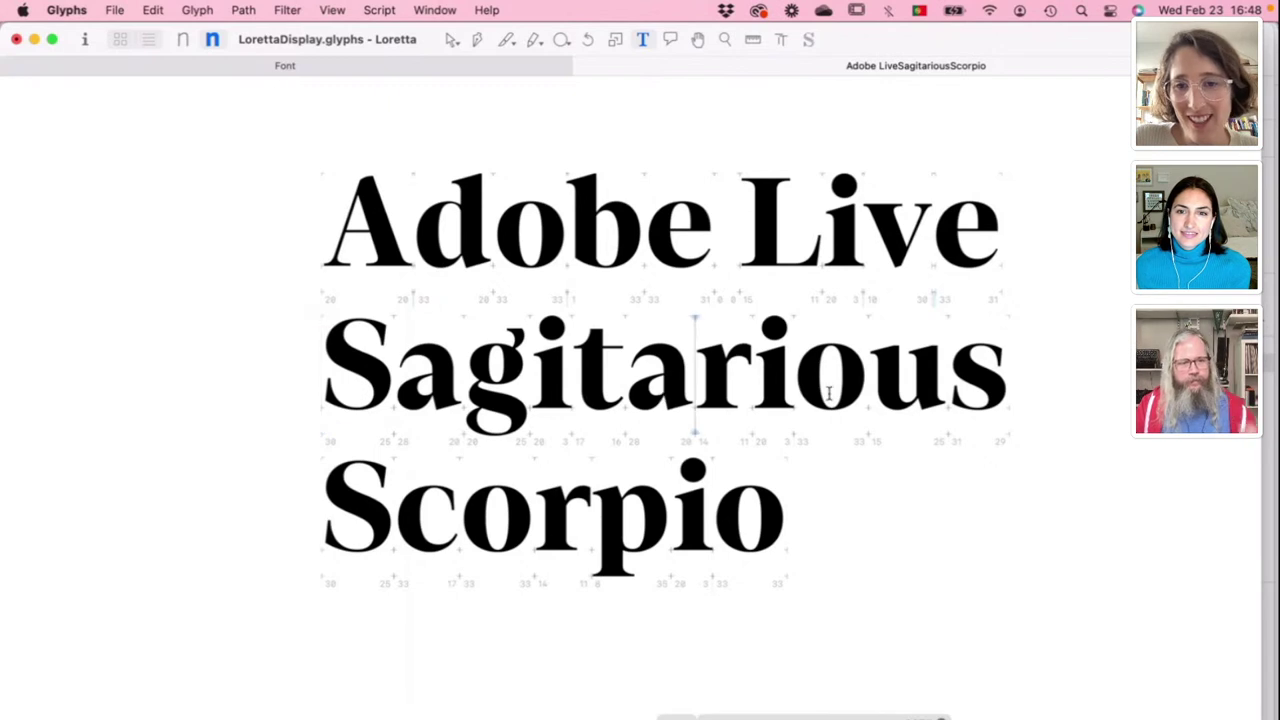
click(1019, 375)
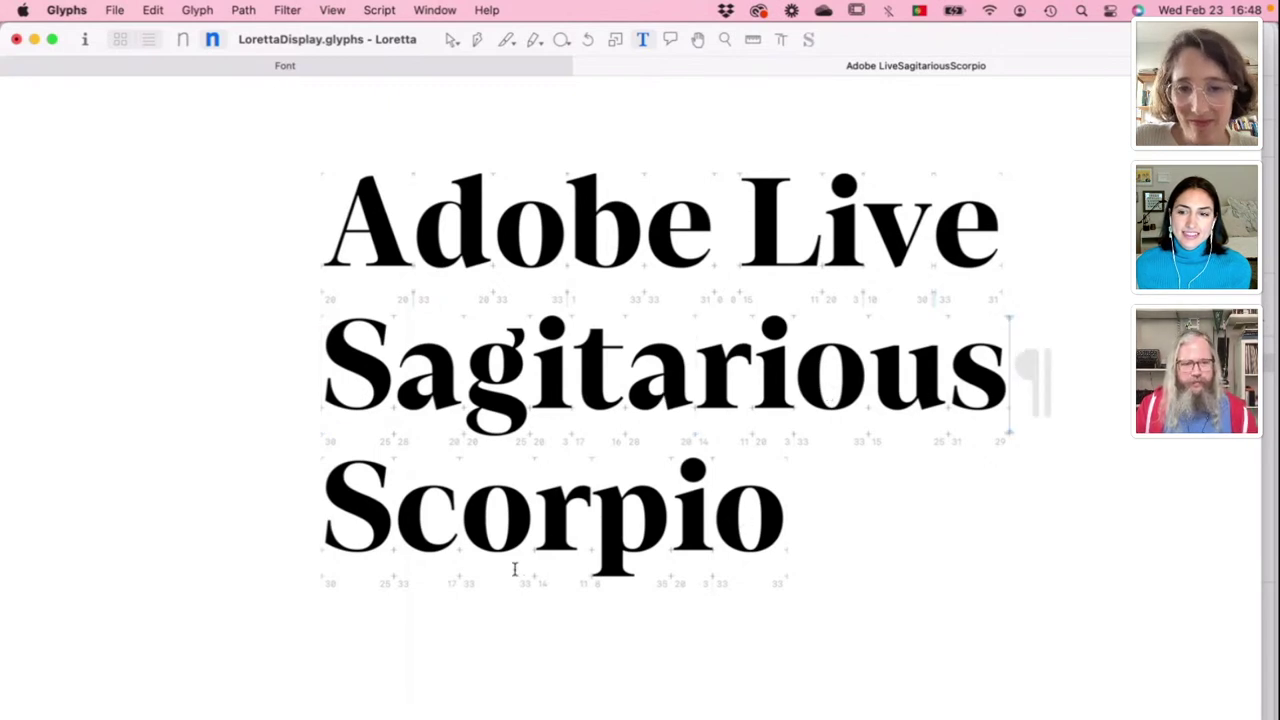
click(329, 512)
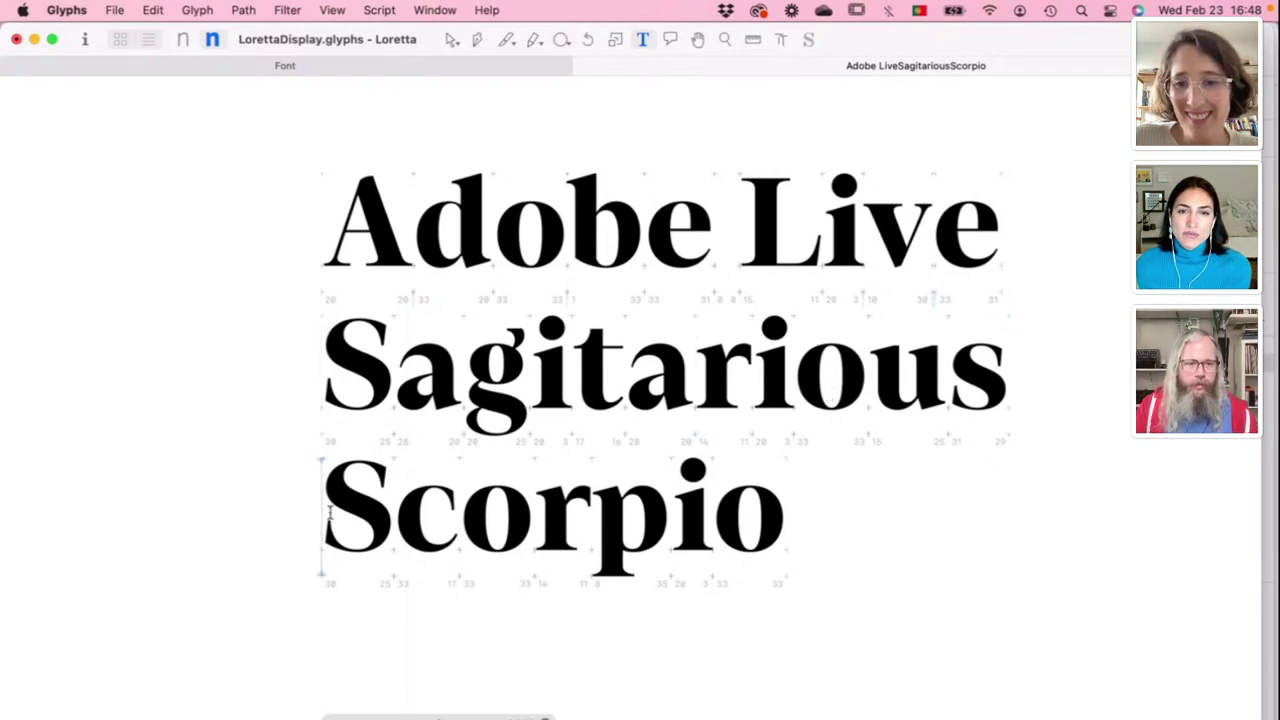
scroll(533, 436, up, 5)
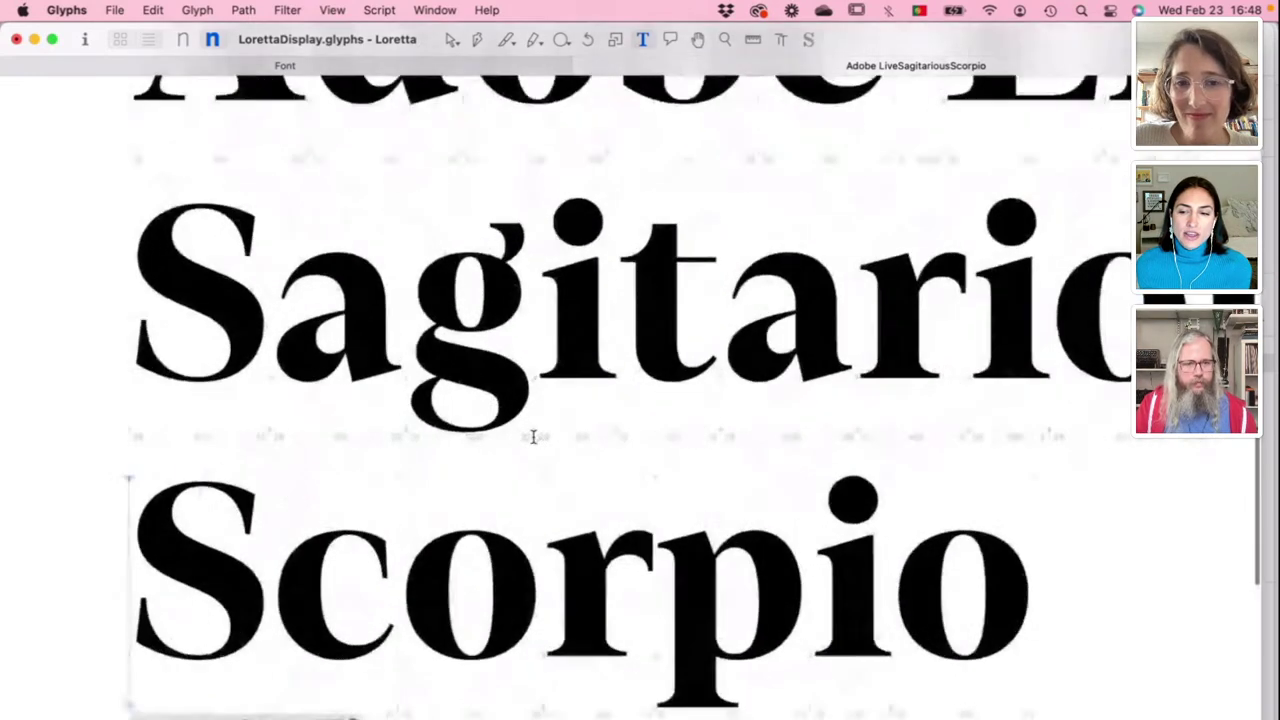
scroll(533, 436, right, 5)
scroll(533, 436, up, 2)
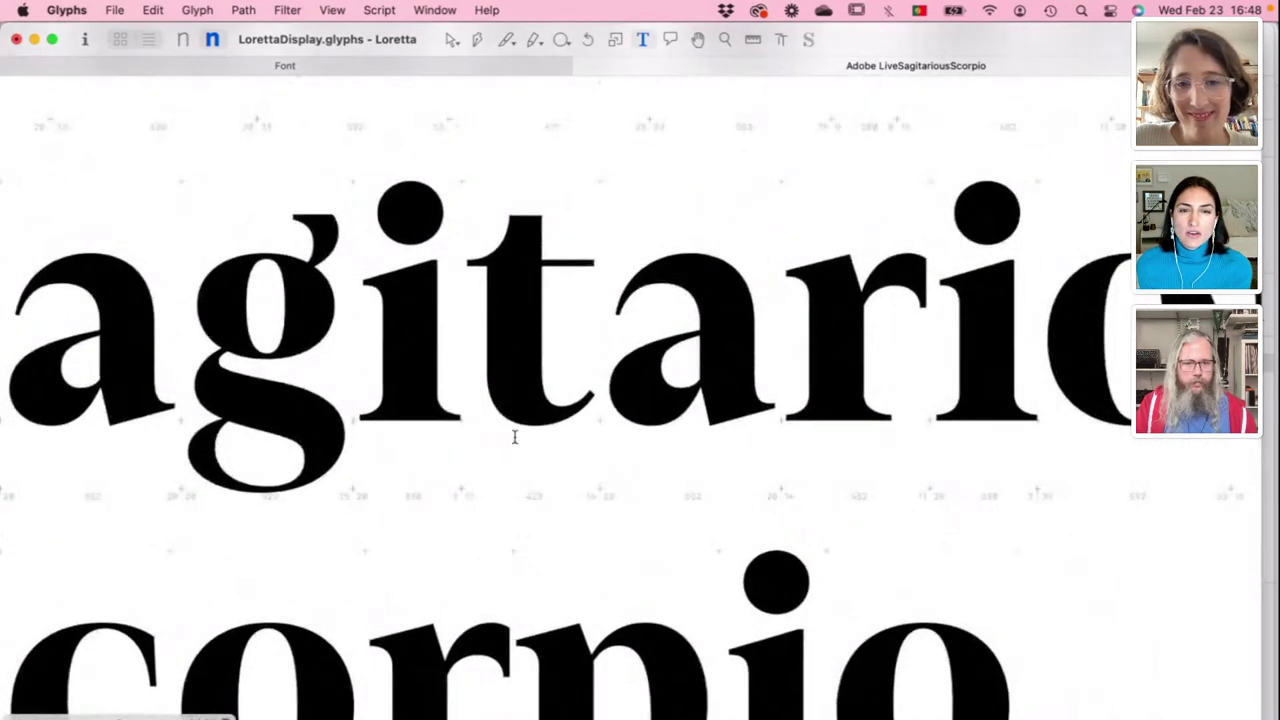
scroll(651, 384, up, 5)
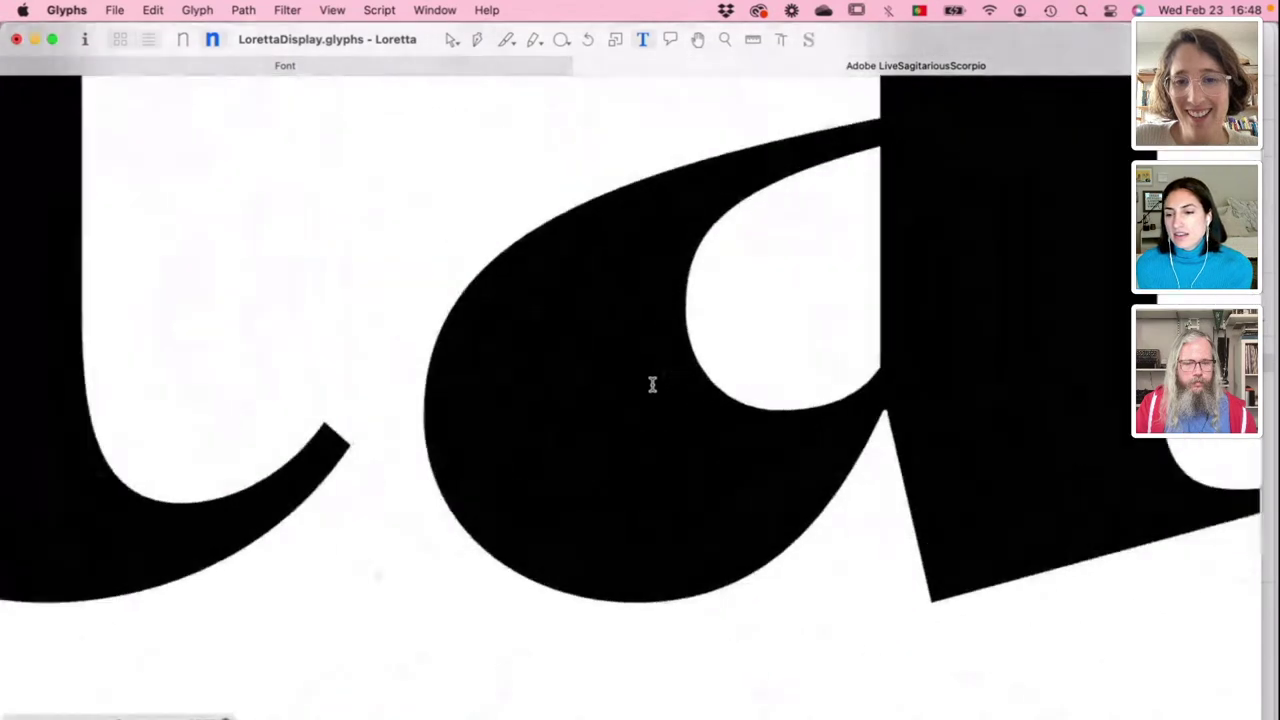
scroll(651, 384, down, 5)
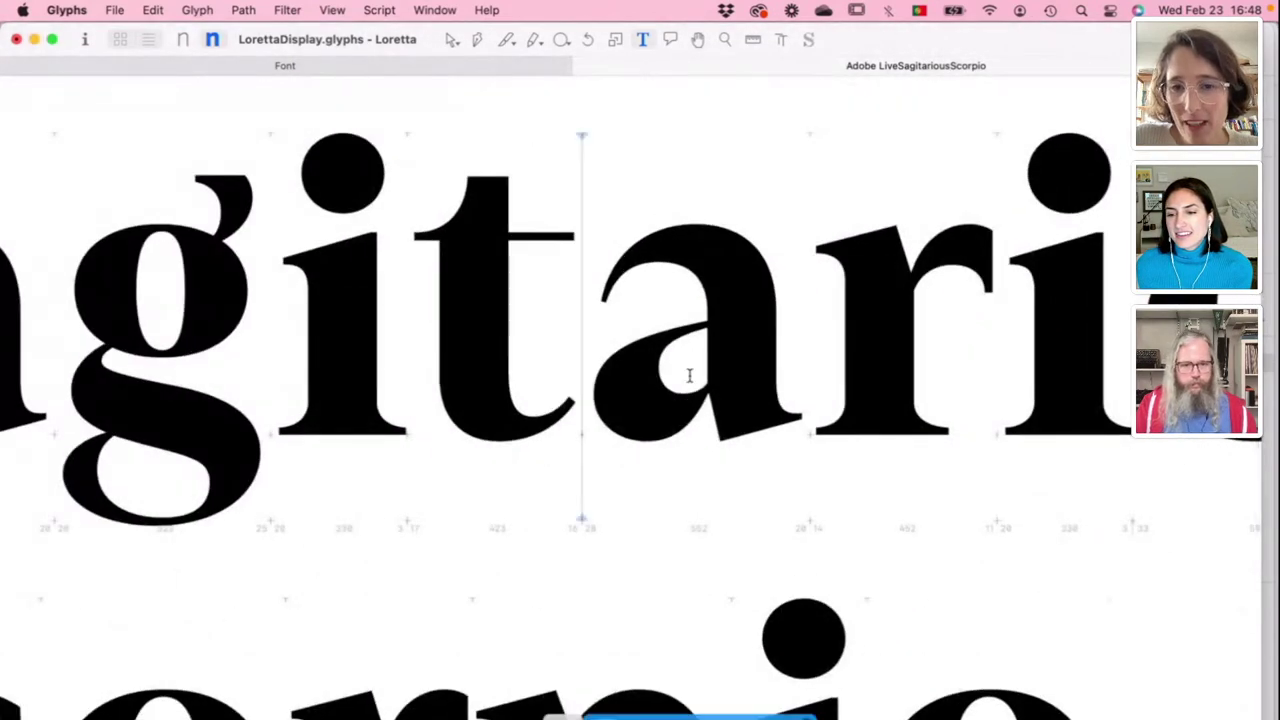
Step: Open the a of Sagitarious for editing and toggle the filled preview to judge its bowl
key(Escape)
scroll(690, 380, right, 2)
scroll(690, 380, up, 1)
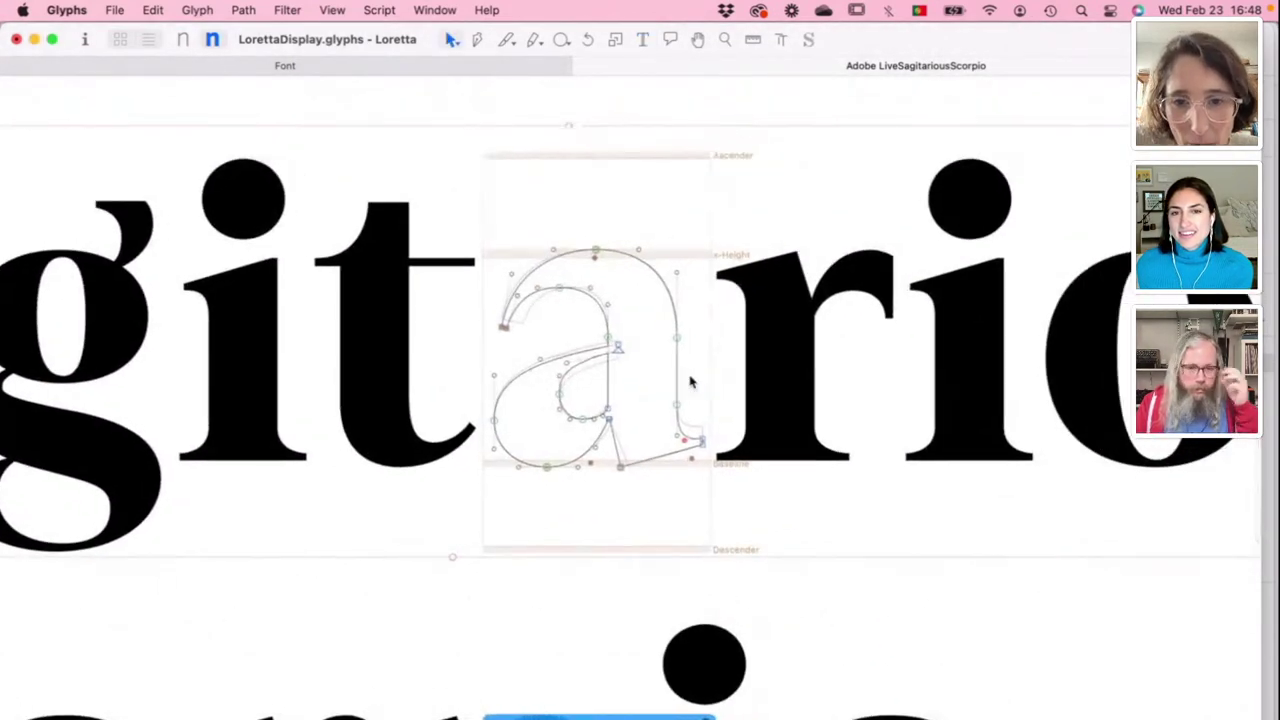
key(space)
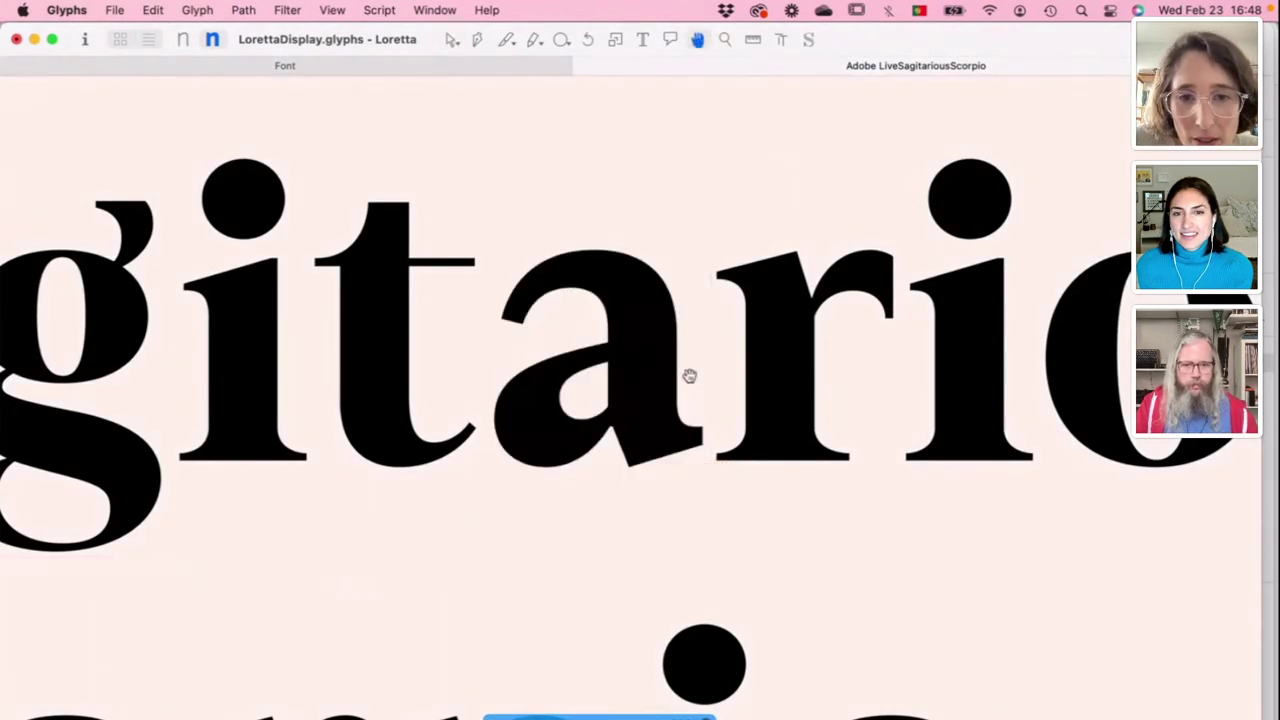
key(space)
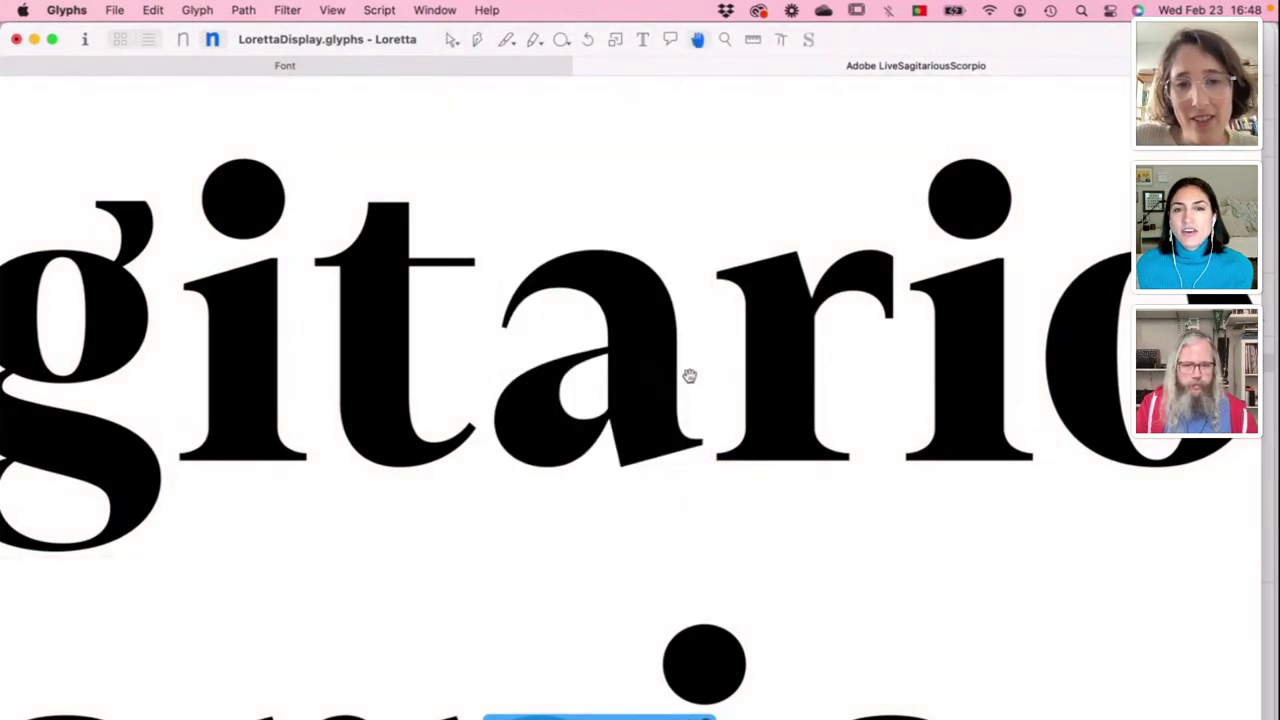
key(space)
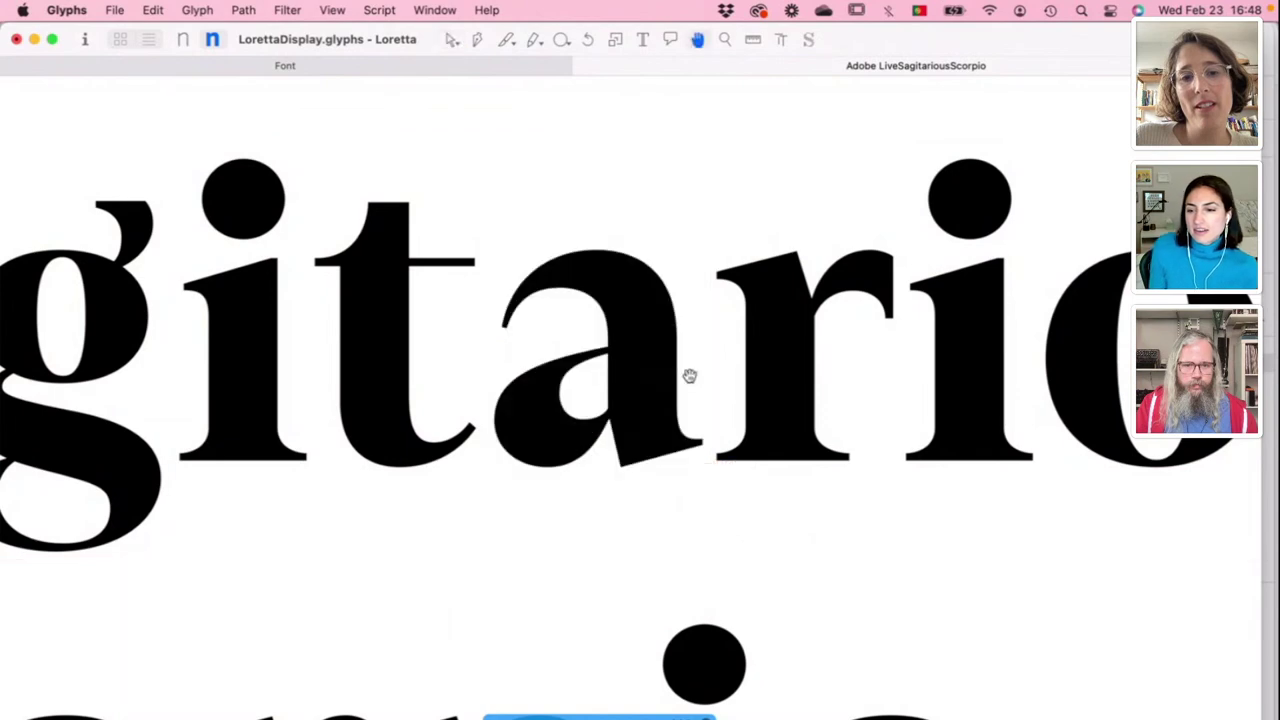
scroll(690, 375, right, 2)
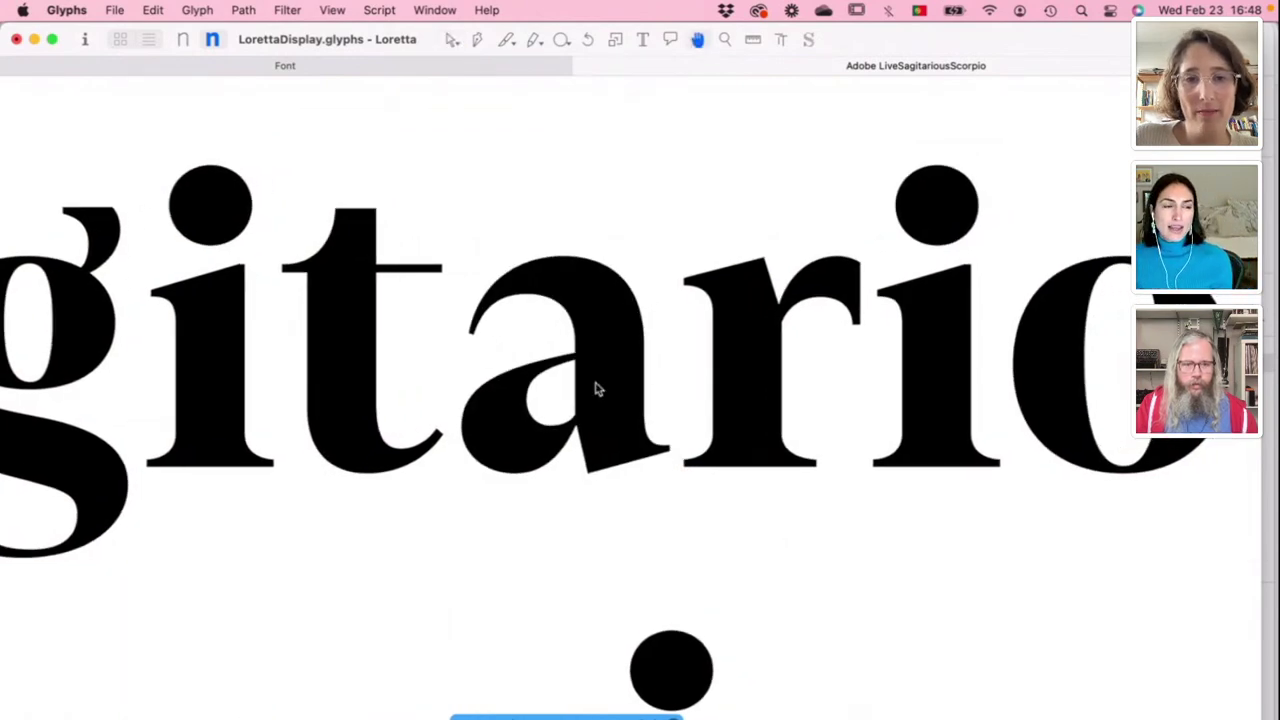
scroll(596, 389, up, 5)
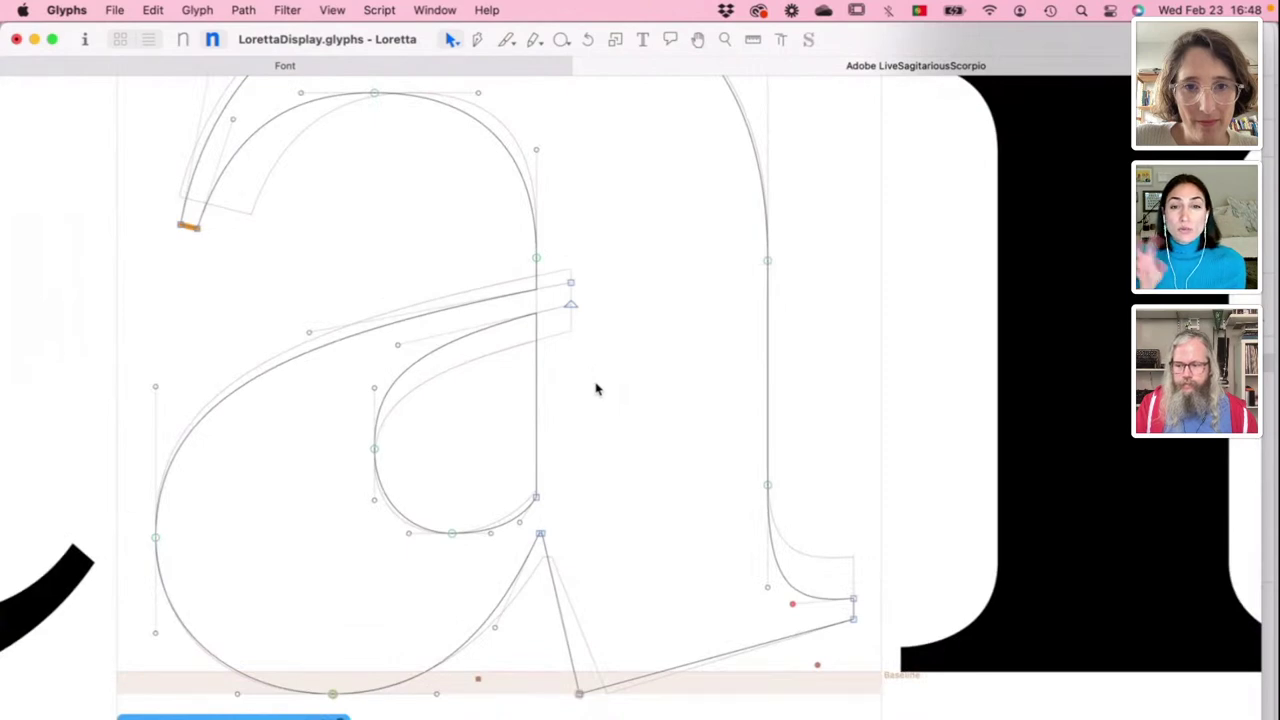
scroll(596, 389, down, 2)
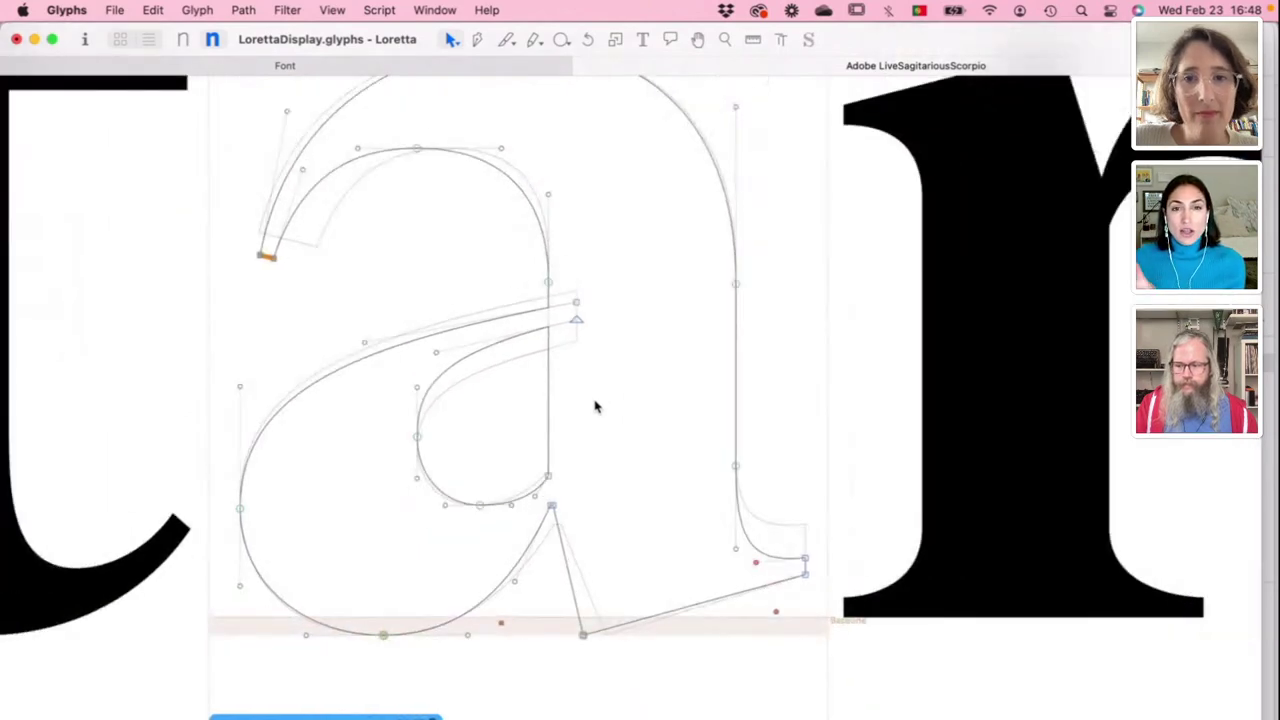
scroll(595, 406, down, 3)
scroll(595, 406, up, 4)
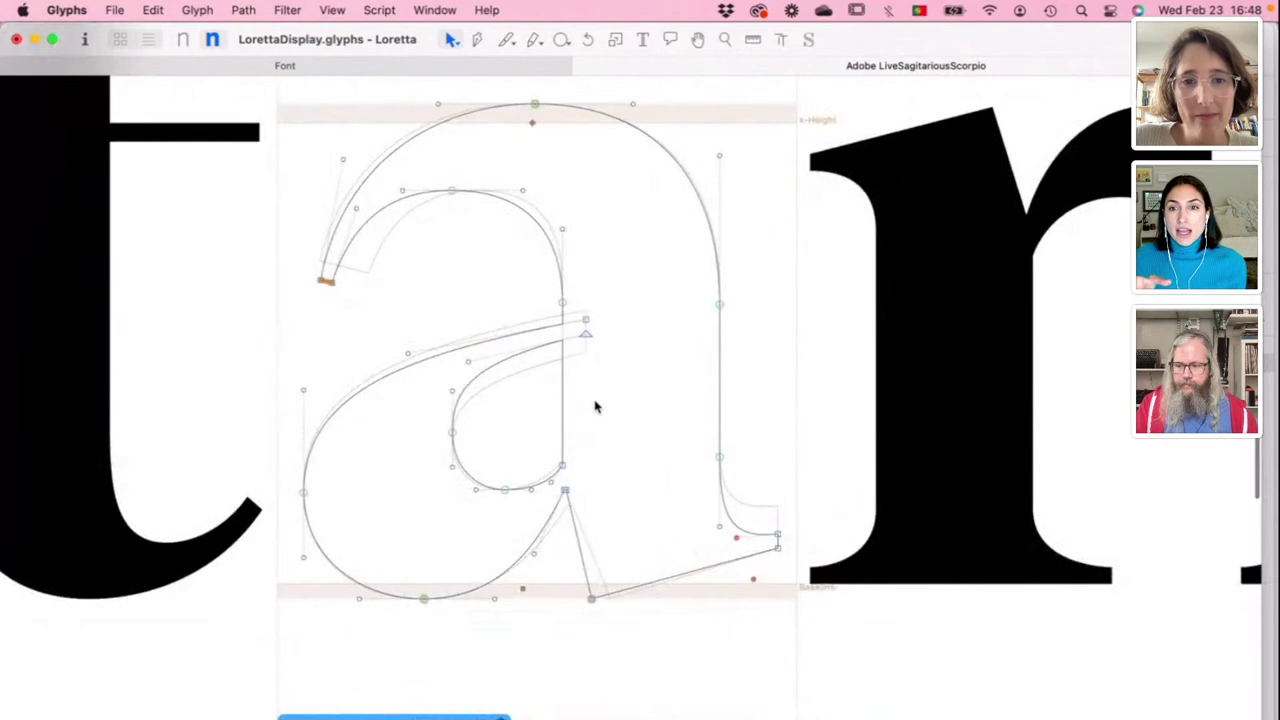
key(space)
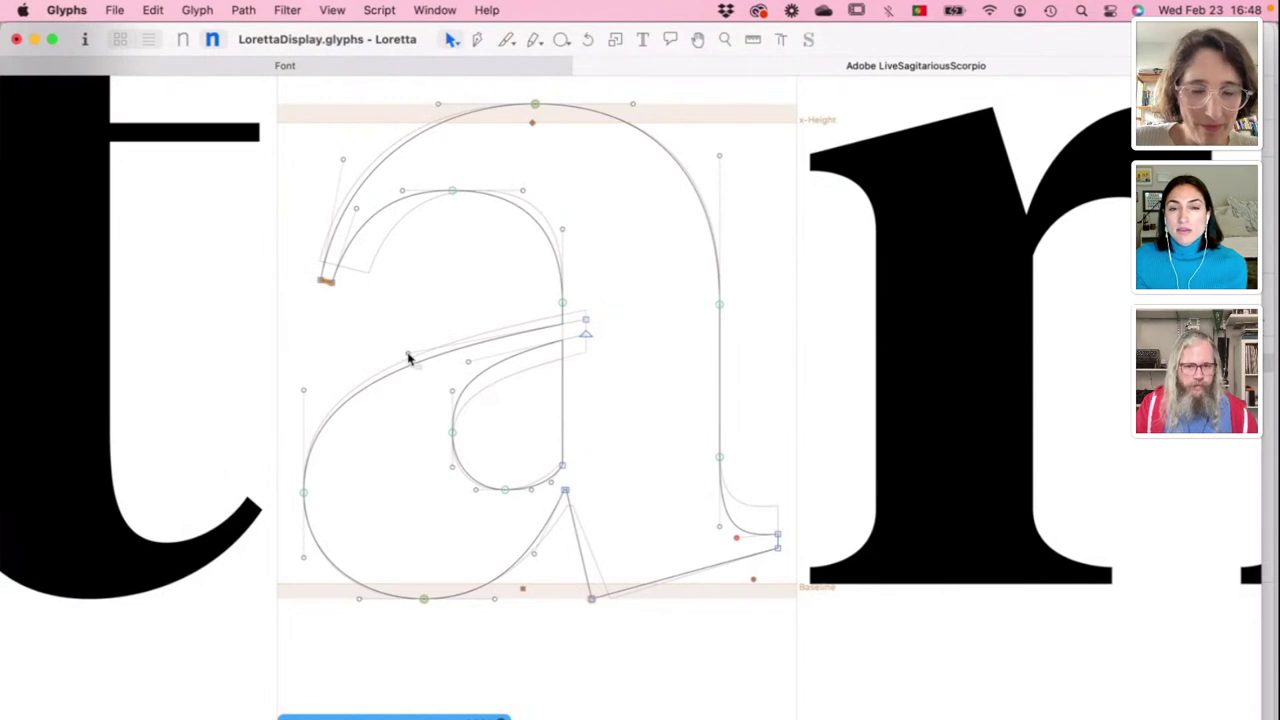
Step: Raise the bowl's off-curve handle slightly and compare the filled a among neighbouring letters
drag(409, 357, 422, 350)
key(space)
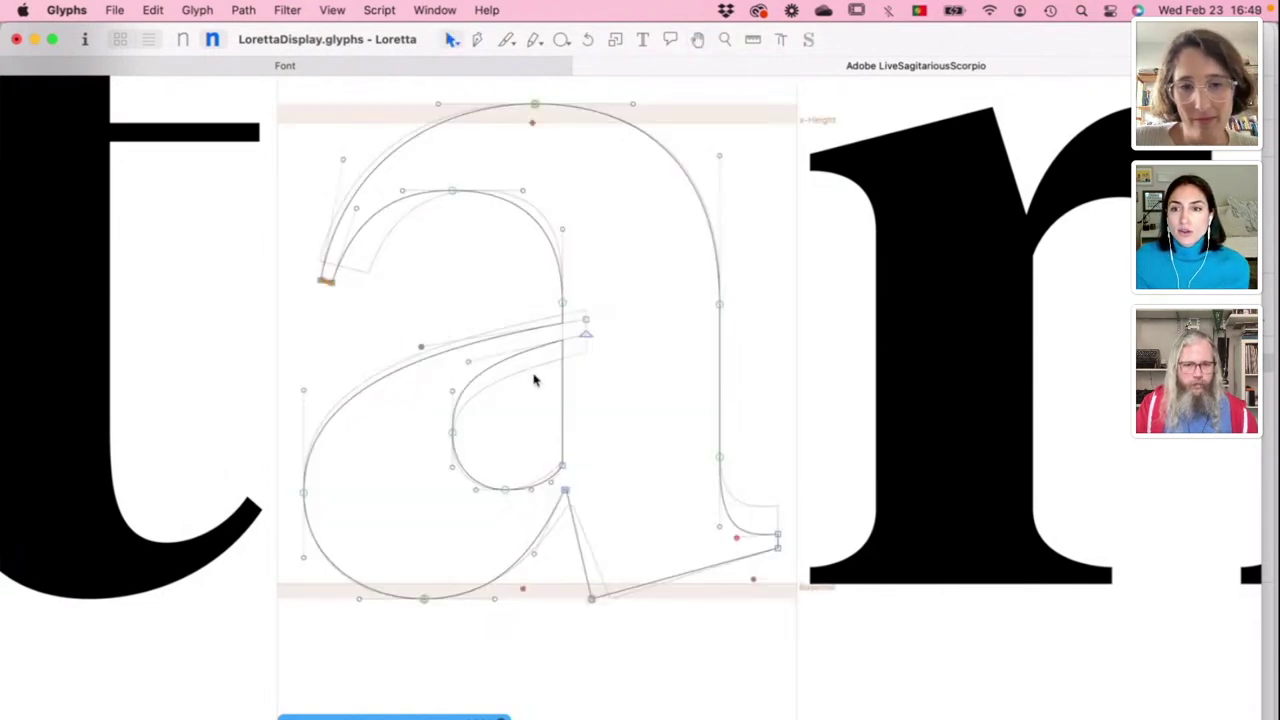
key(super+minus)
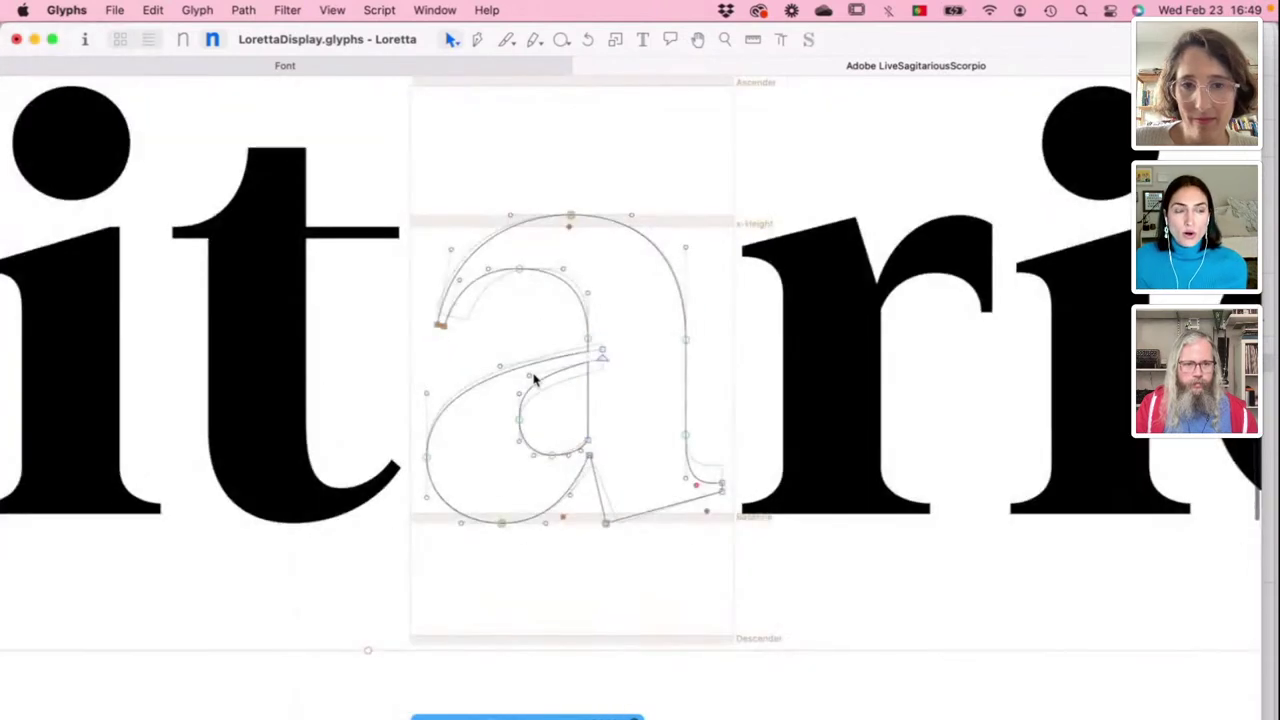
key(space)
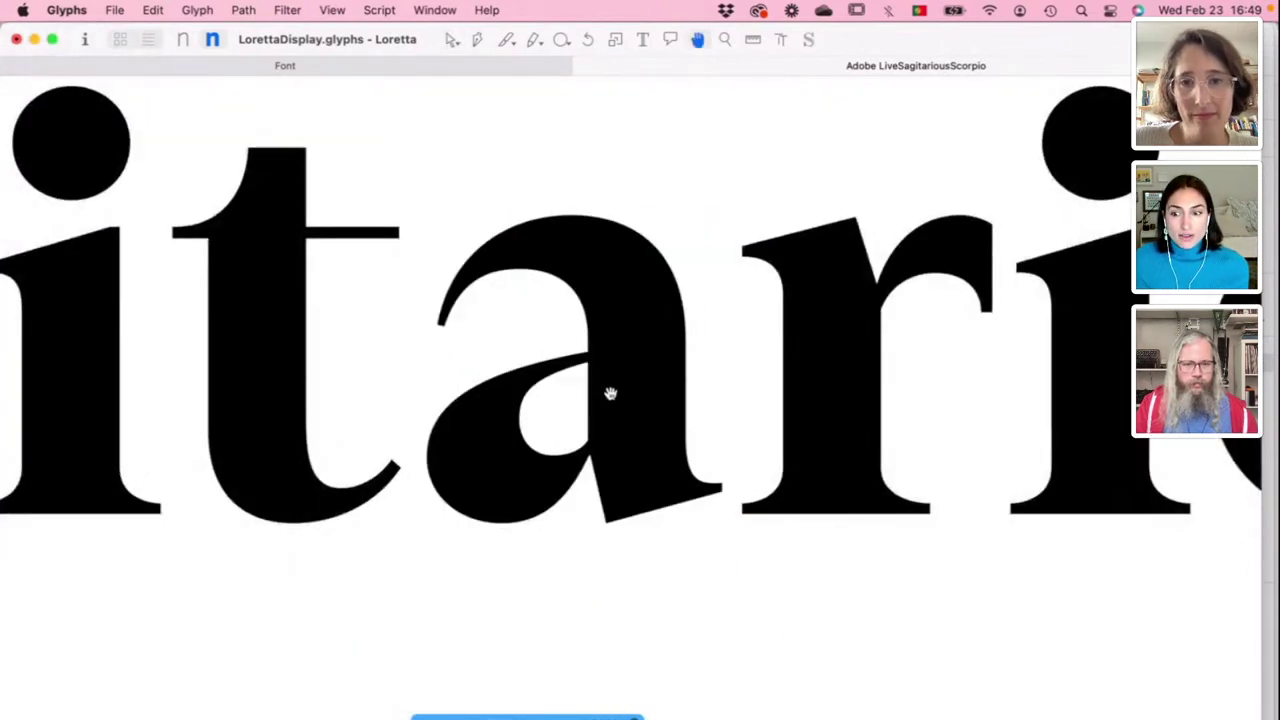
key(super+minus)
key(super+minus)
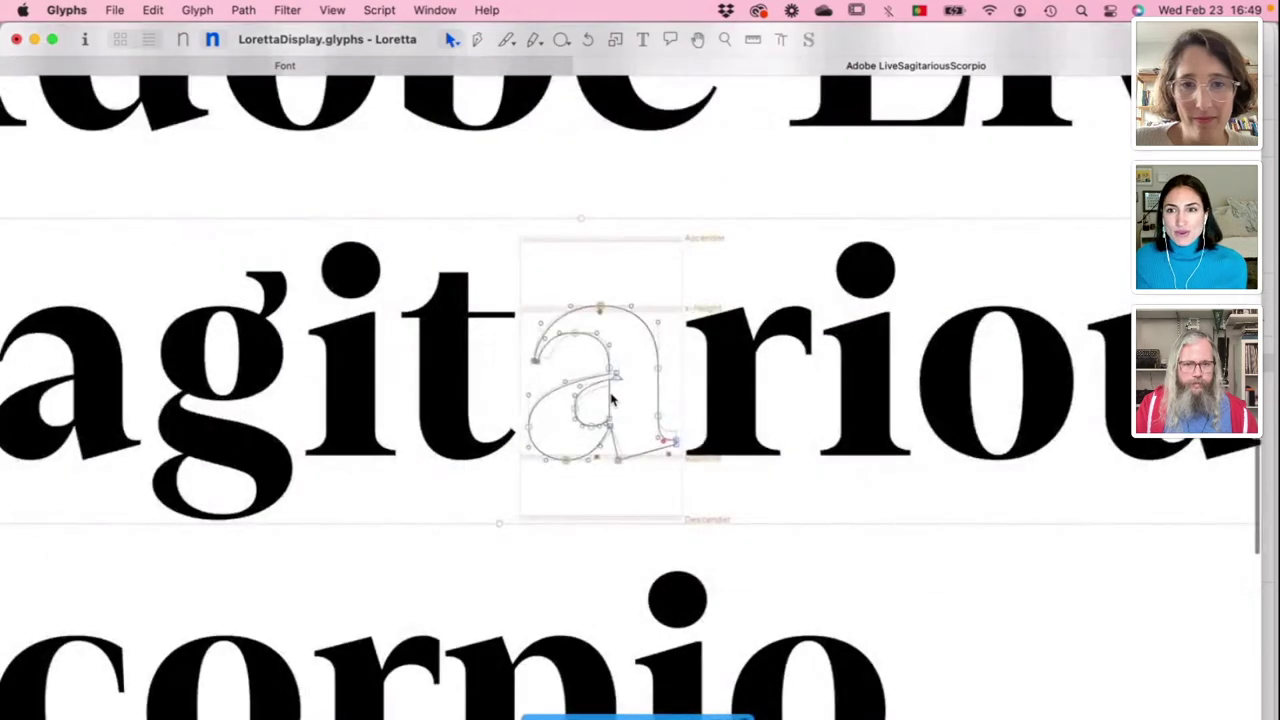
key(space)
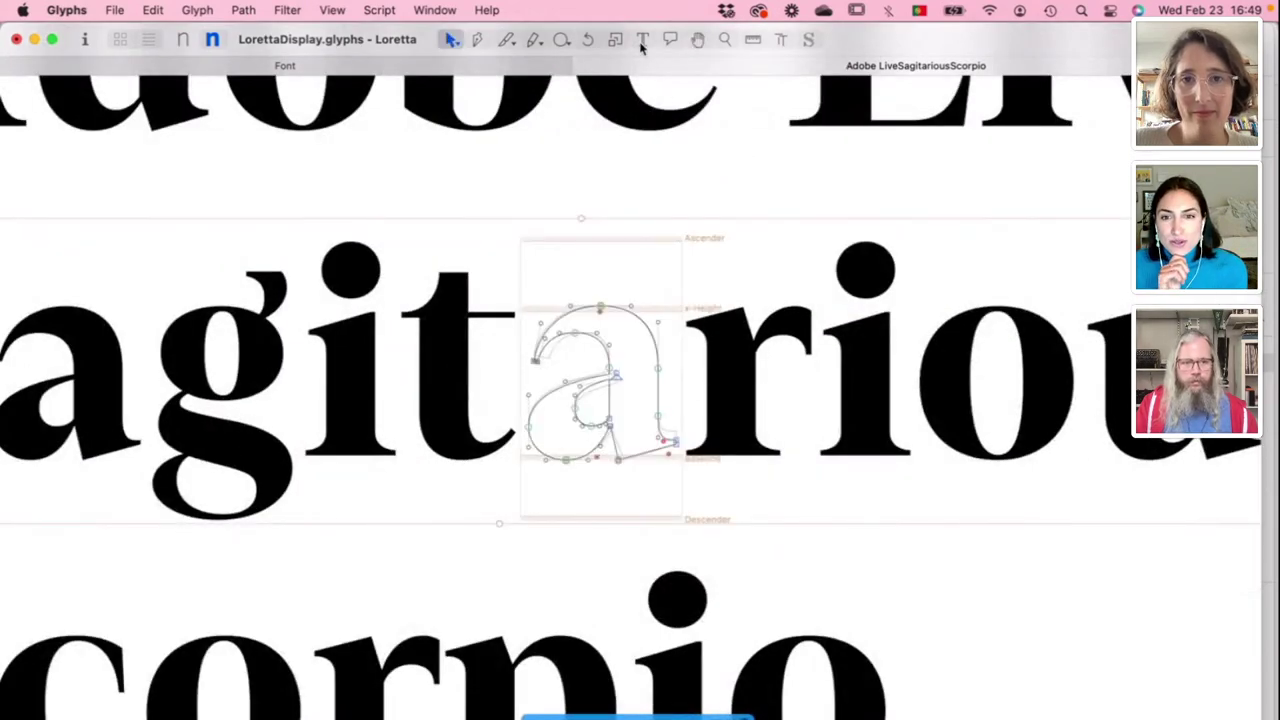
Step: Switch to the Text tool, zoom out twice to see the whole text, and place the caret after Scorpio
click(642, 42)
key(super+minus)
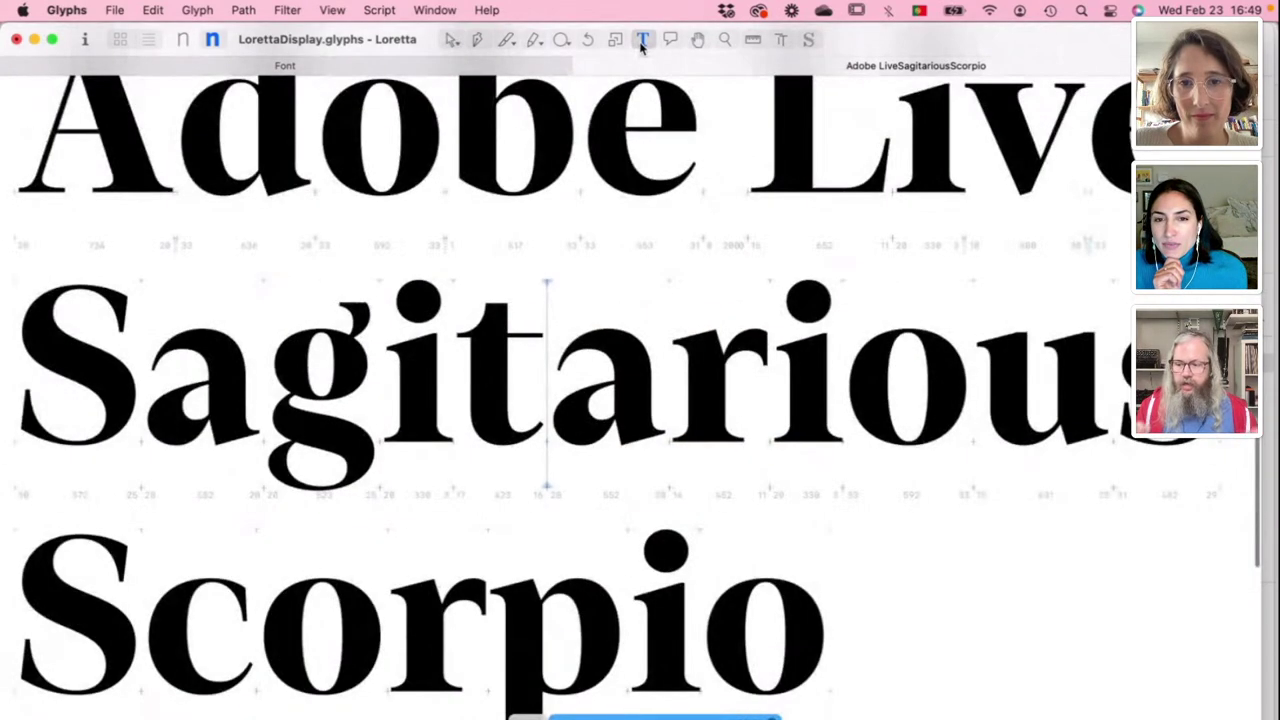
key(super+minus)
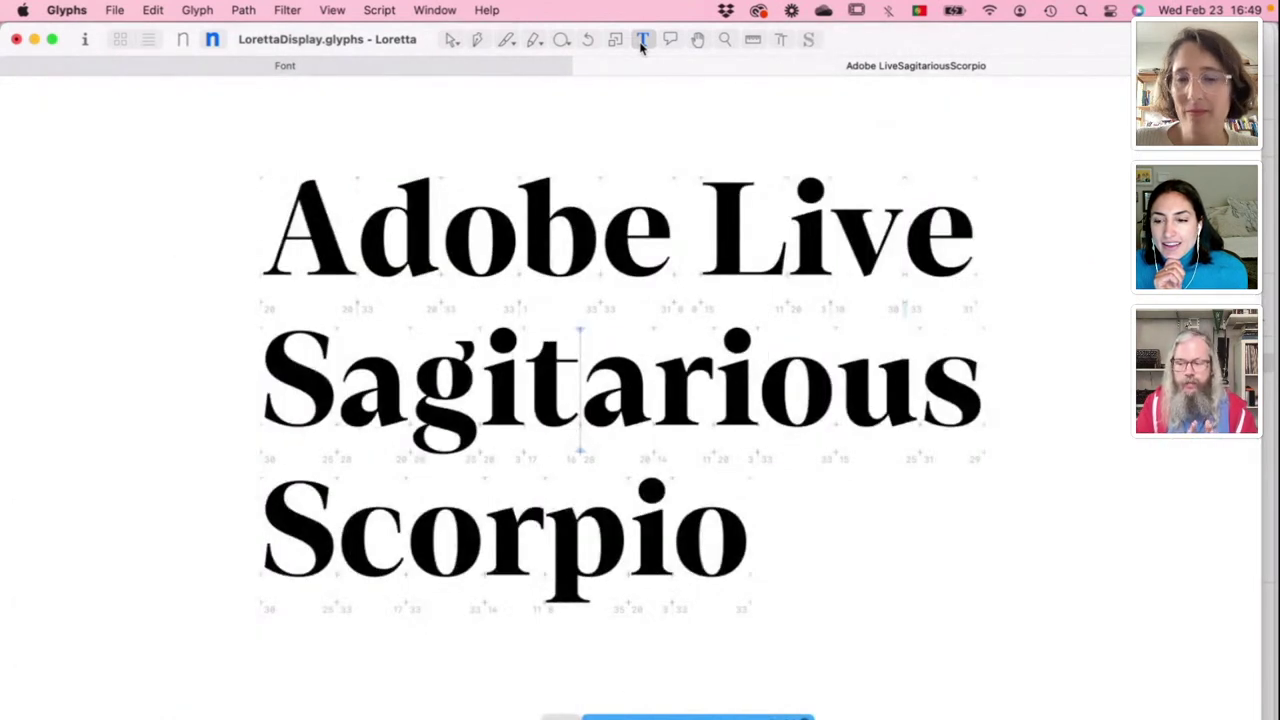
click(768, 545)
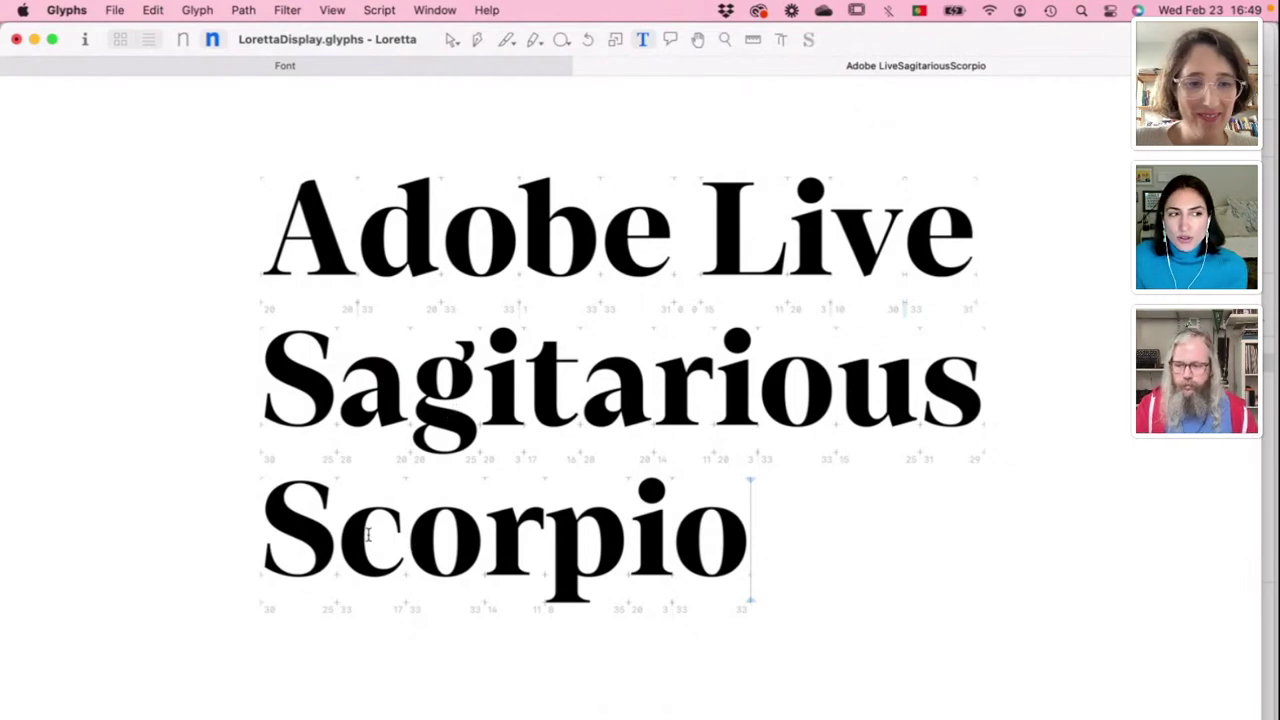
Step: Zoom in on the reshaped a of Sagitarious to inspect its bowl contour and nodes
scroll(368, 535, up, 3)
scroll(368, 535, down, 5)
scroll(368, 535, up, 2)
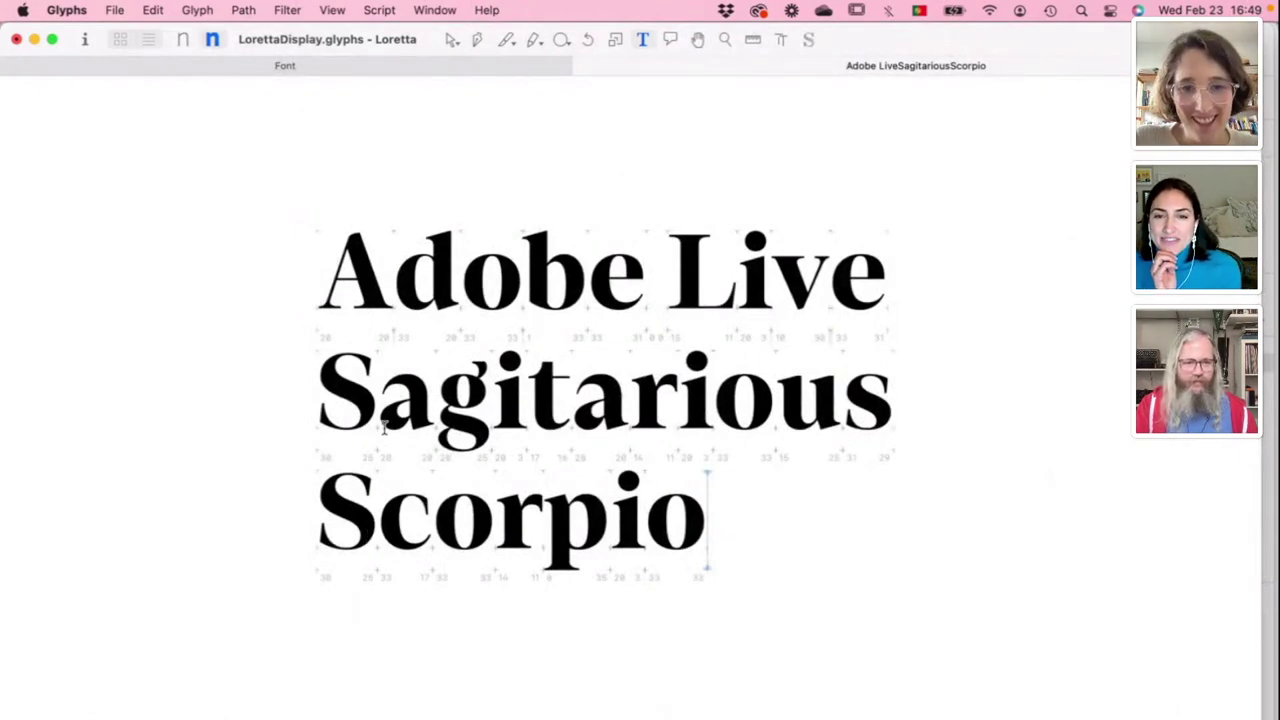
scroll(768, 403, up, 4)
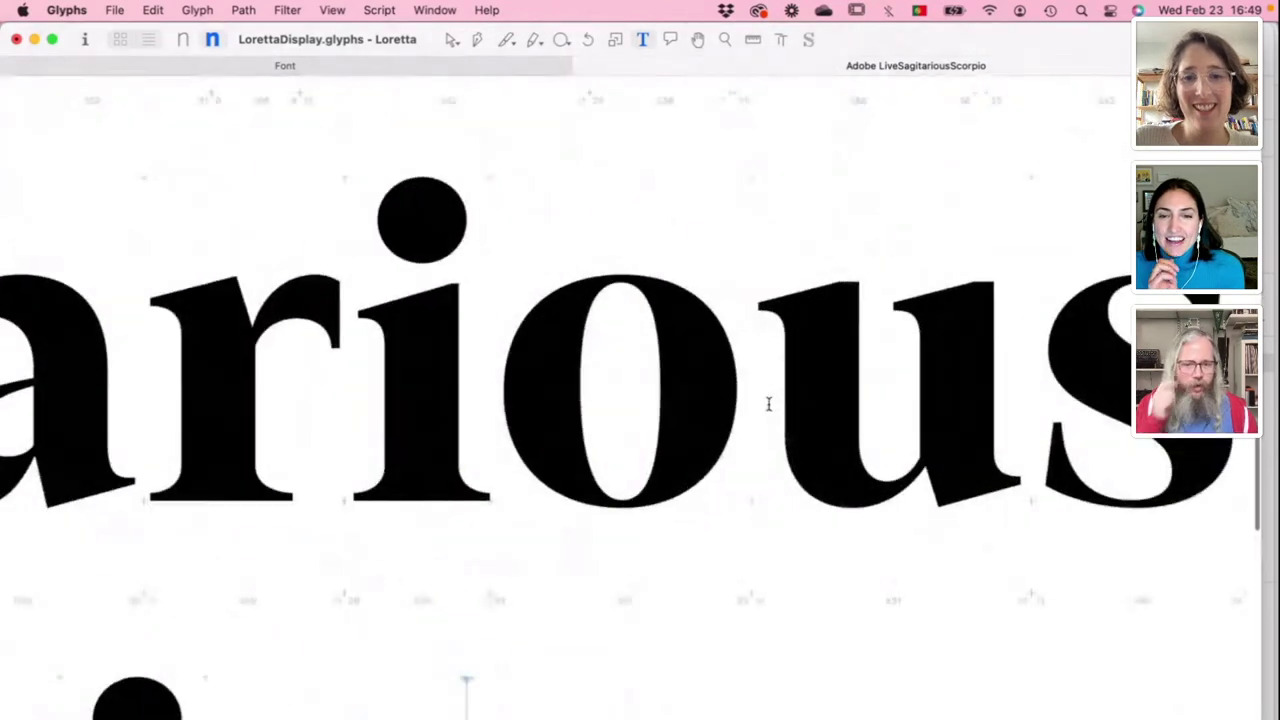
scroll(768, 403, down, 3)
scroll(768, 403, down, 2)
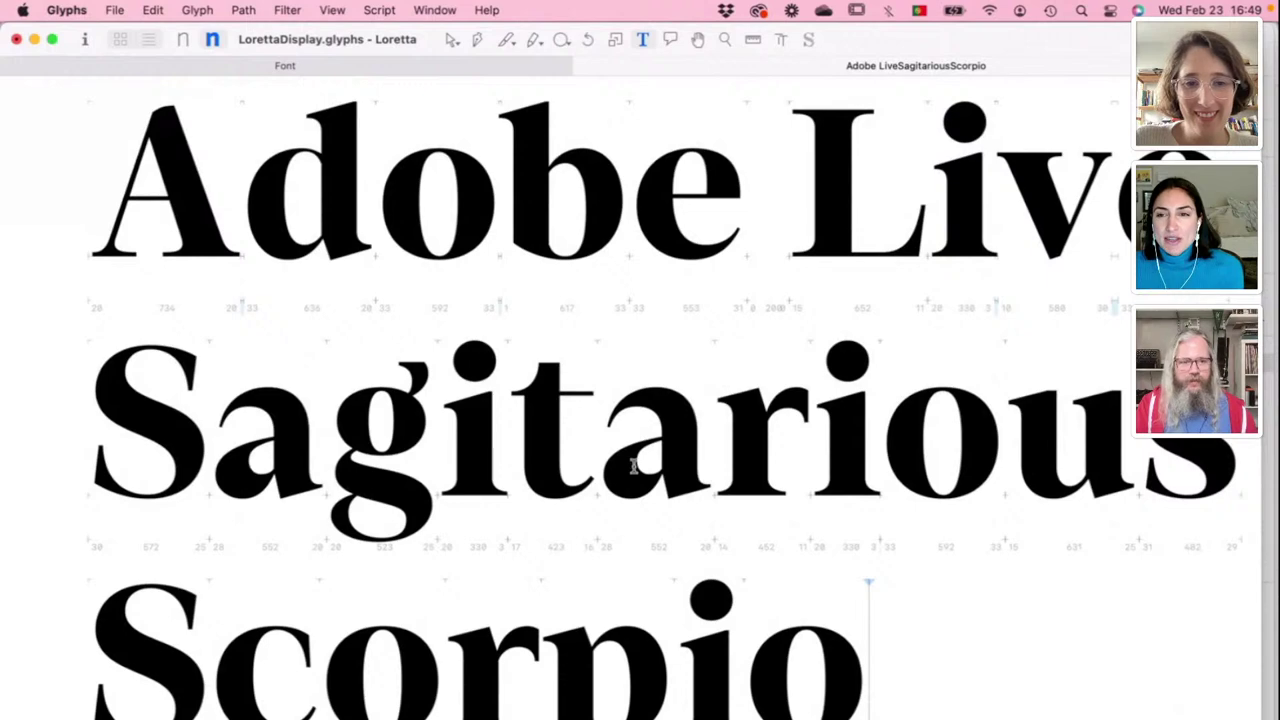
scroll(636, 462, up, 1)
scroll(651, 435, up, 3)
scroll(651, 435, up, 2)
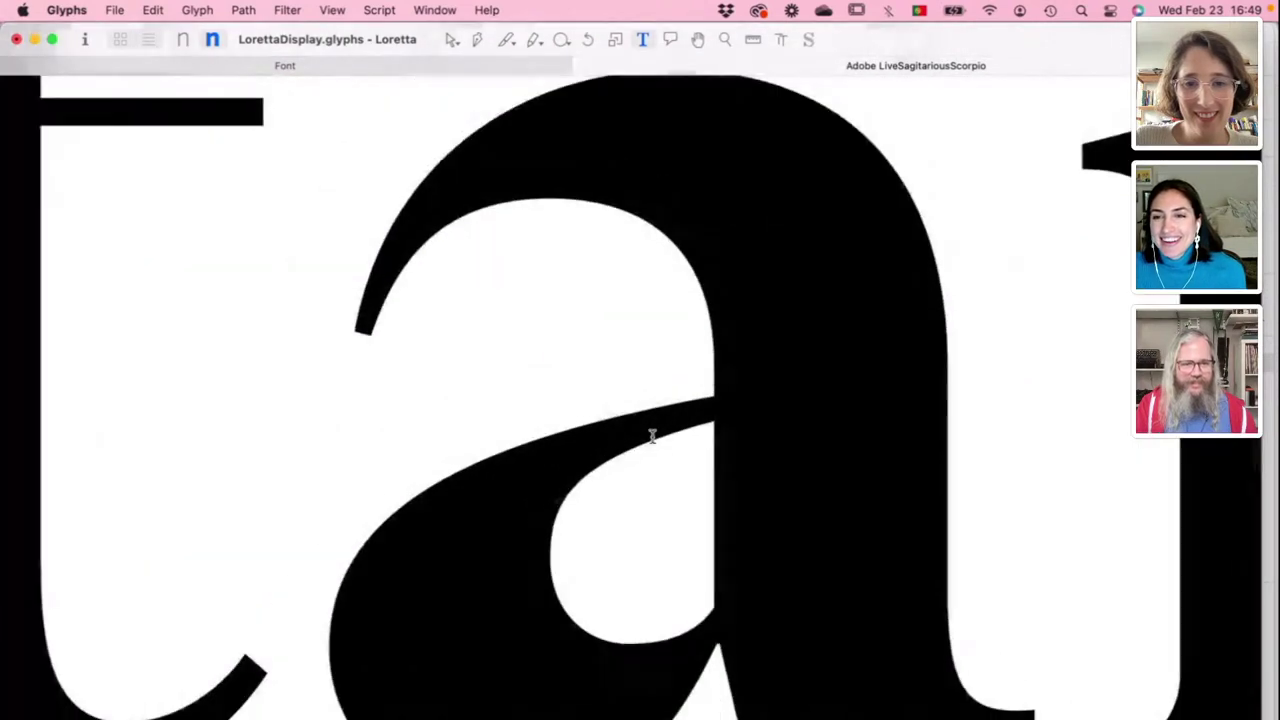
scroll(649, 434, down, 2)
Step: Reopen the a for outline editing and preview it as a filled shape while adjusting the view
key(Escape)
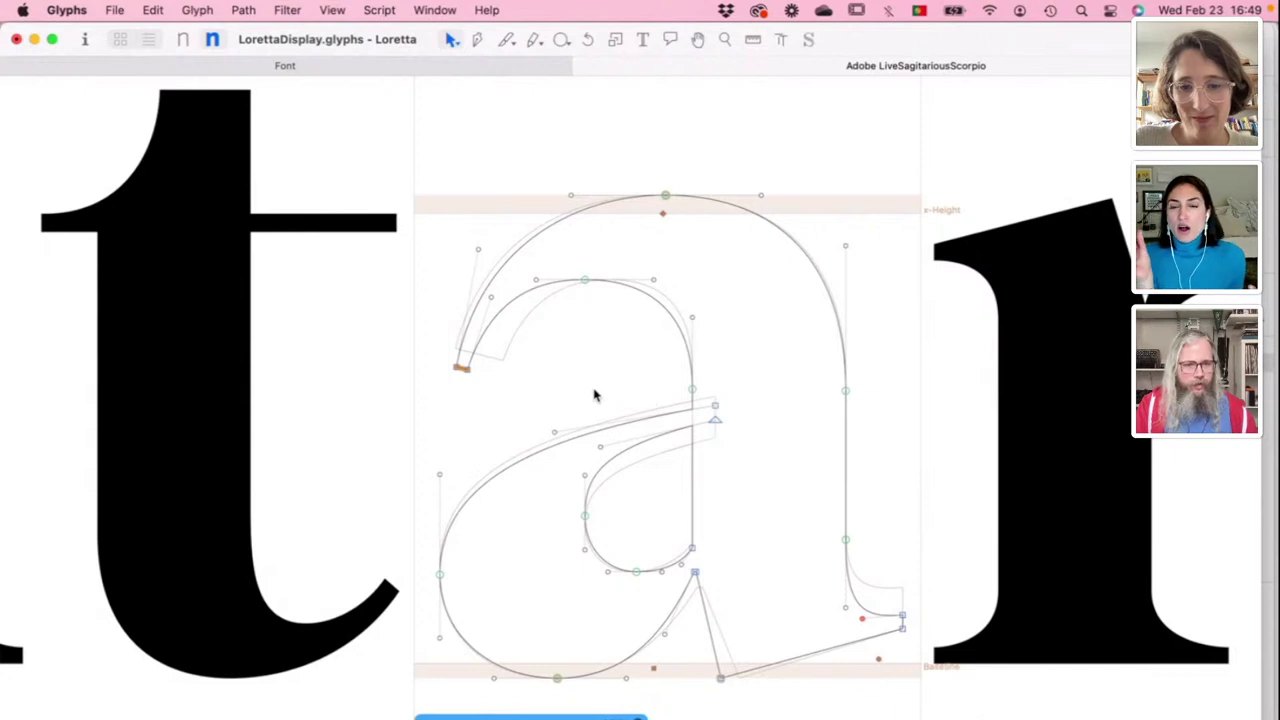
scroll(594, 395, down, 2)
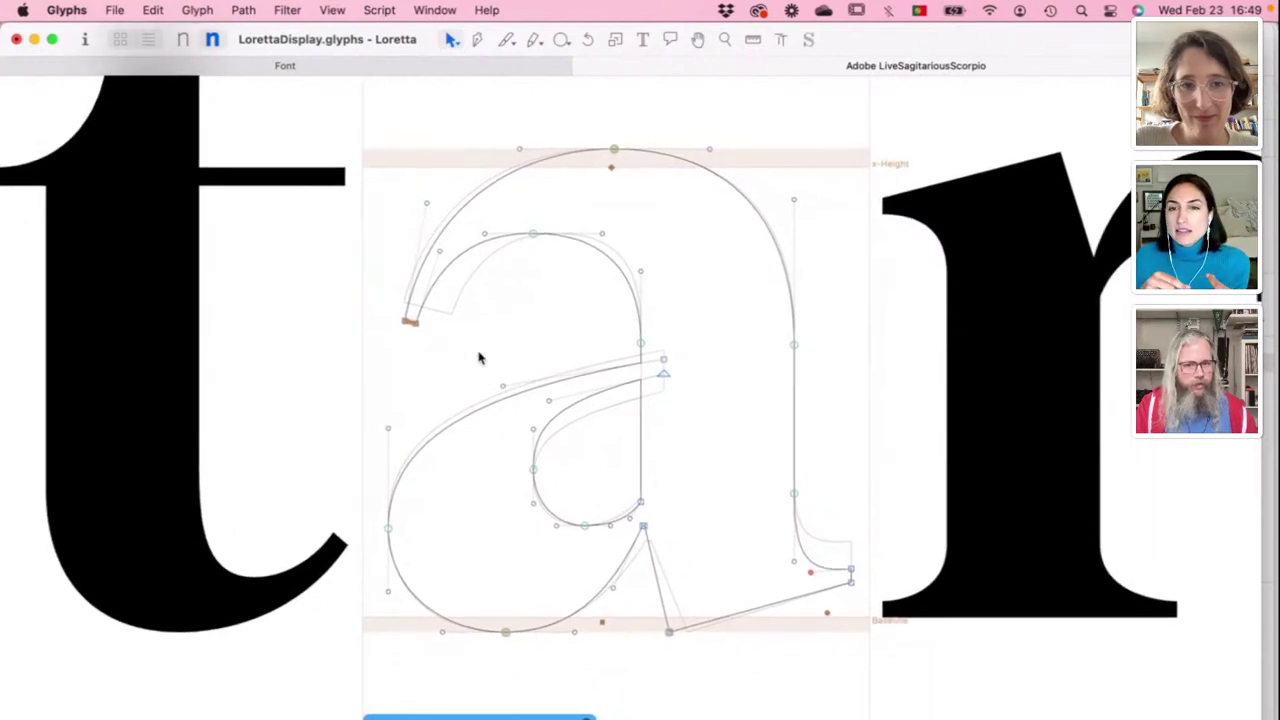
key(space)
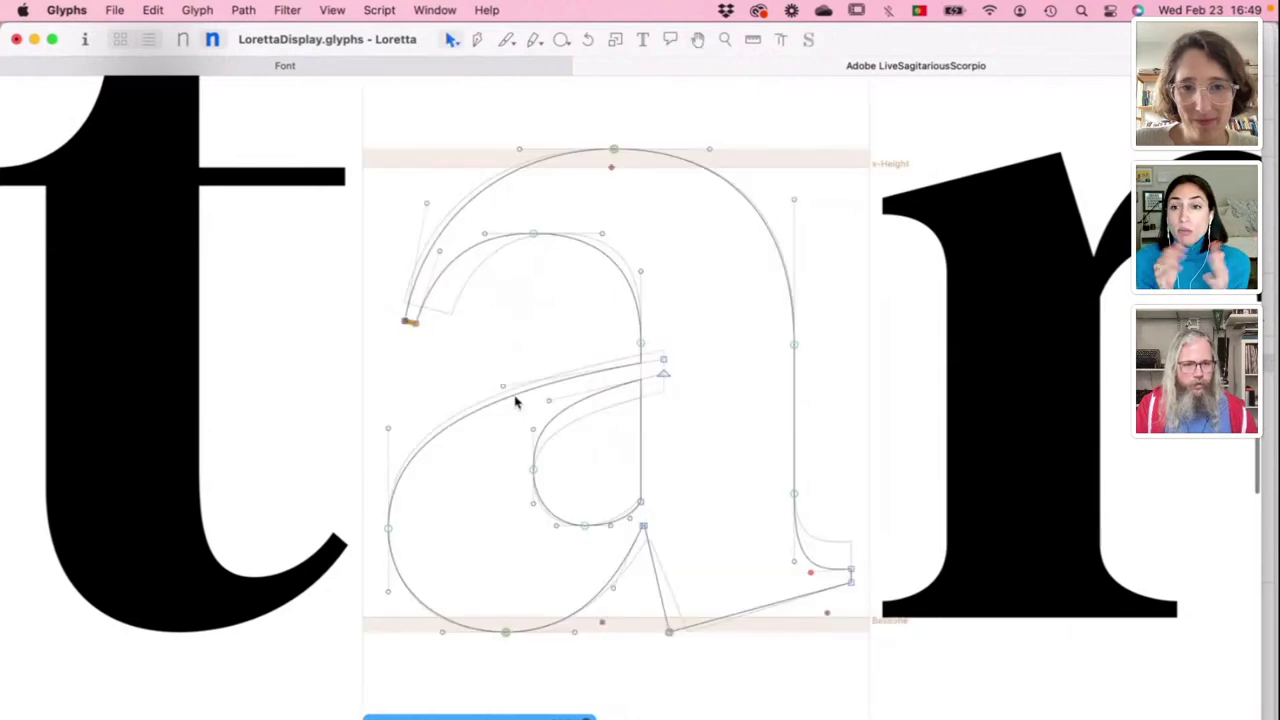
scroll(517, 402, down, 5)
scroll(528, 414, up, 1)
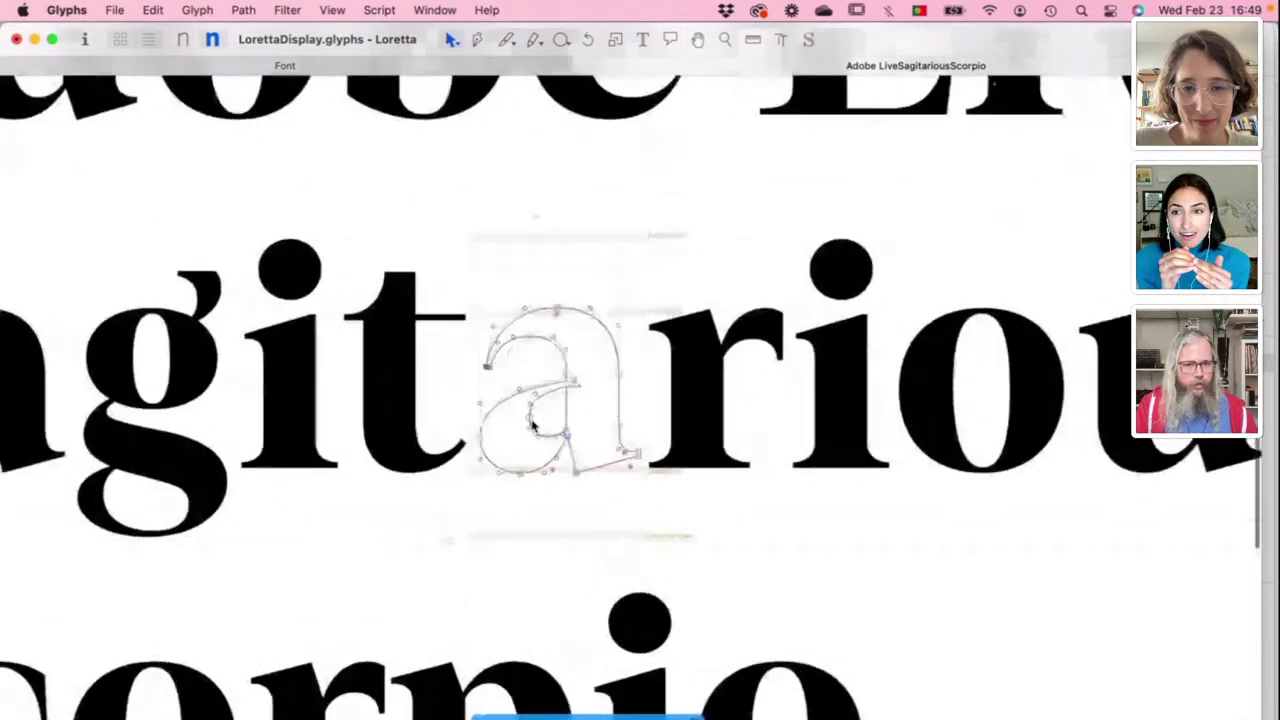
scroll(533, 425, up, 2)
scroll(535, 415, up, 4)
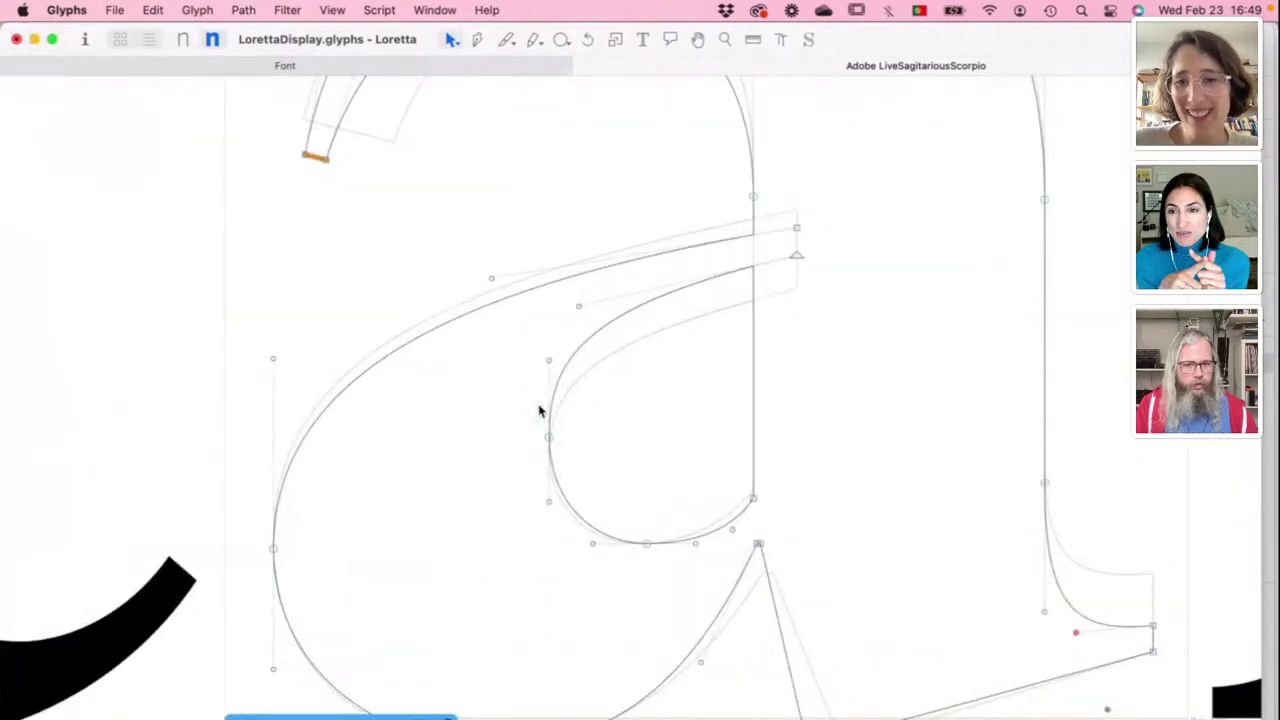
scroll(538, 410, down, 1)
key(space)
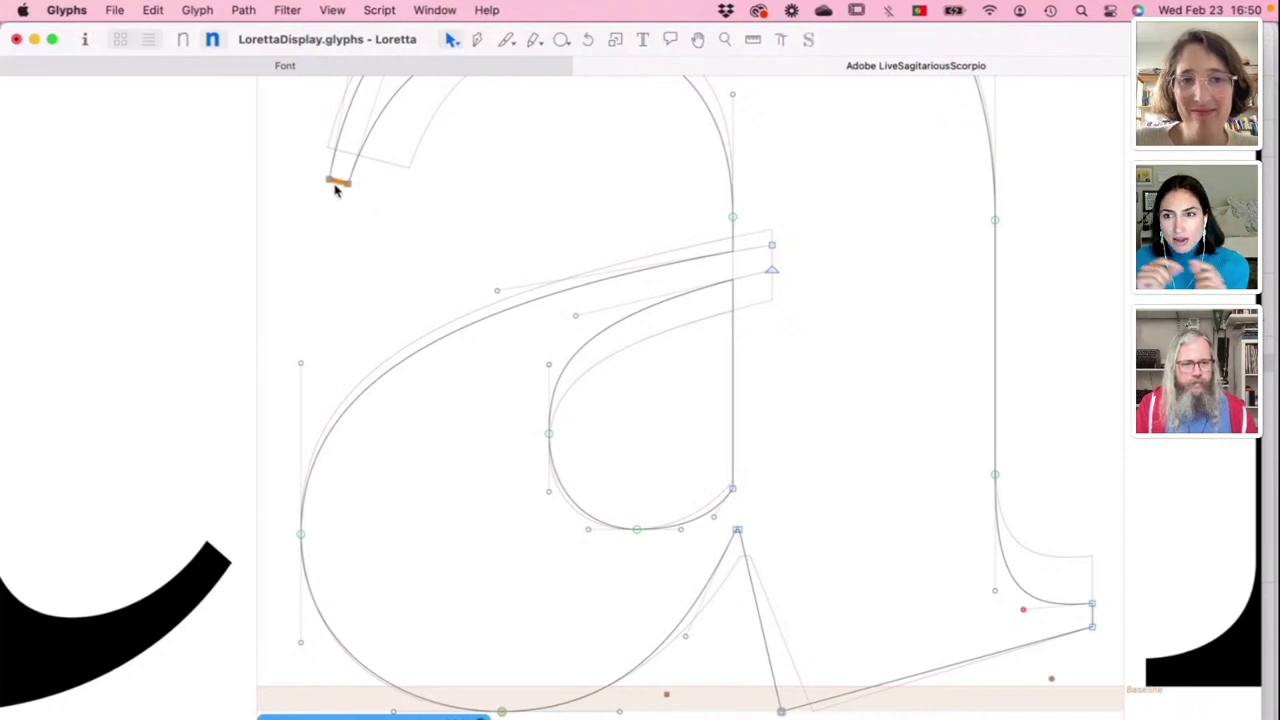
key(space)
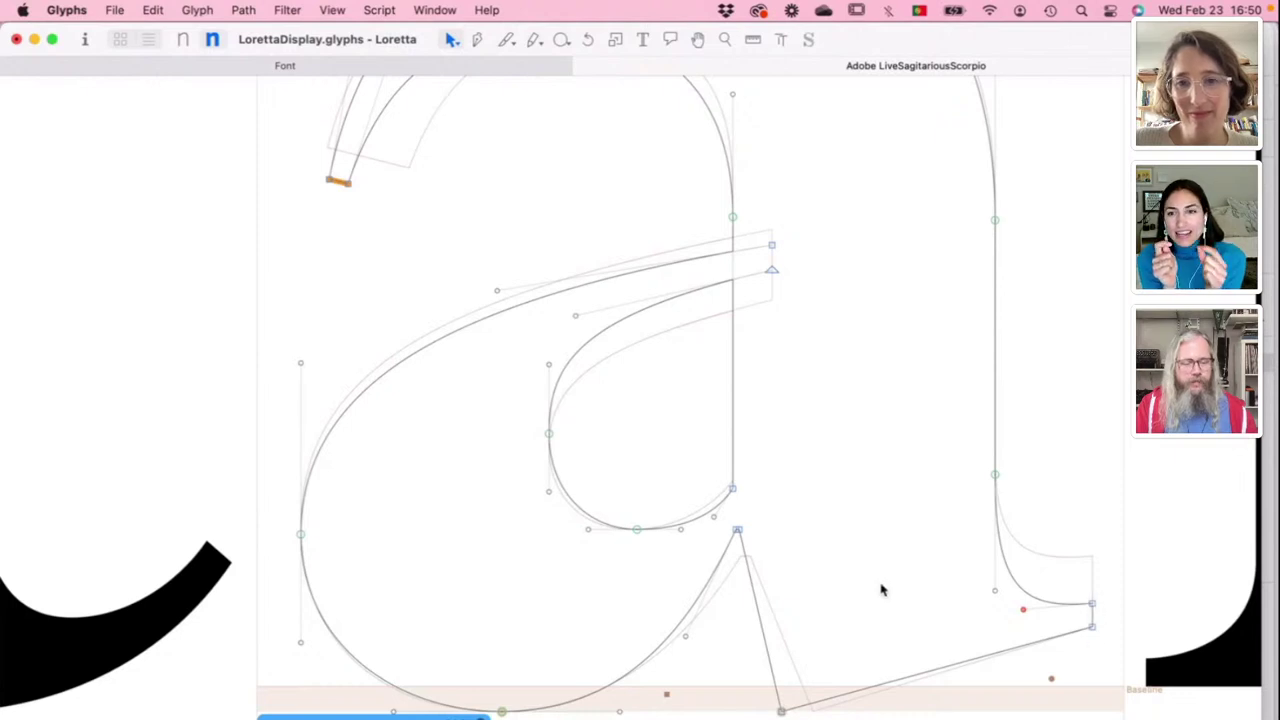
Step: Rework the stem's top-right points and the top terminal nodes into a tapered, flat-cut terminal
drag(757, 213, 801, 299)
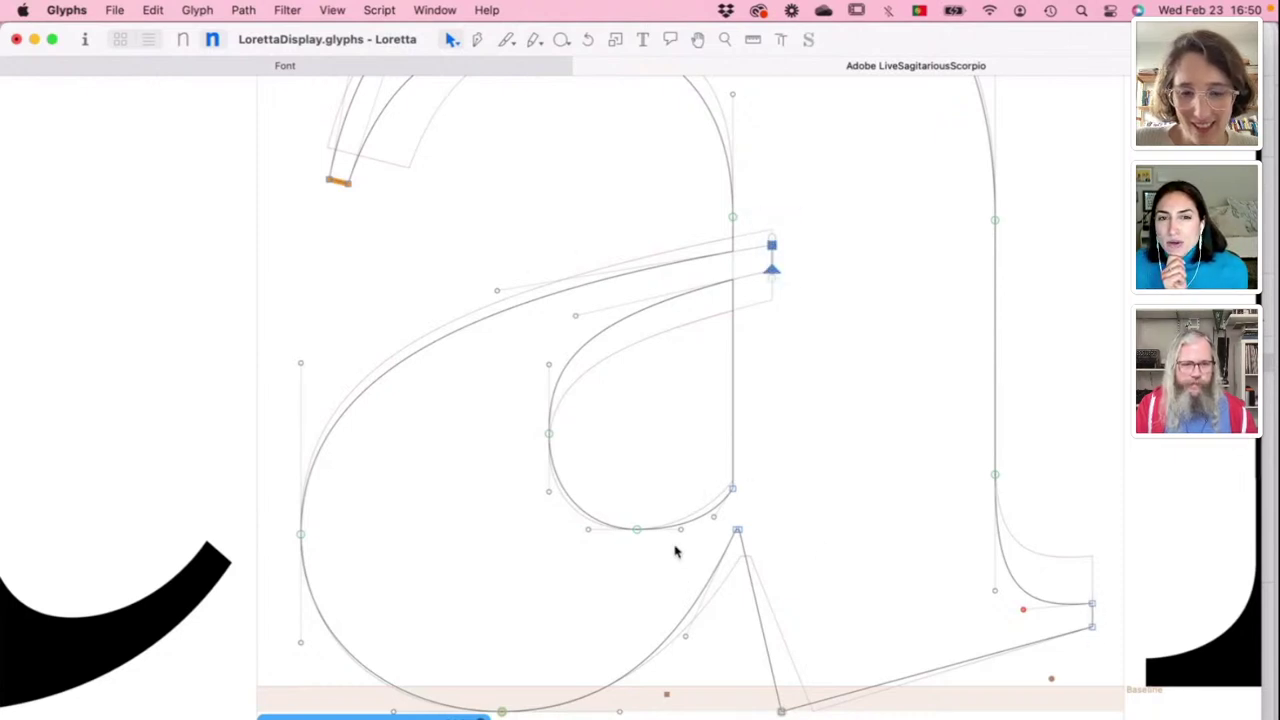
scroll(677, 549, down, 5)
scroll(675, 549, up, 1)
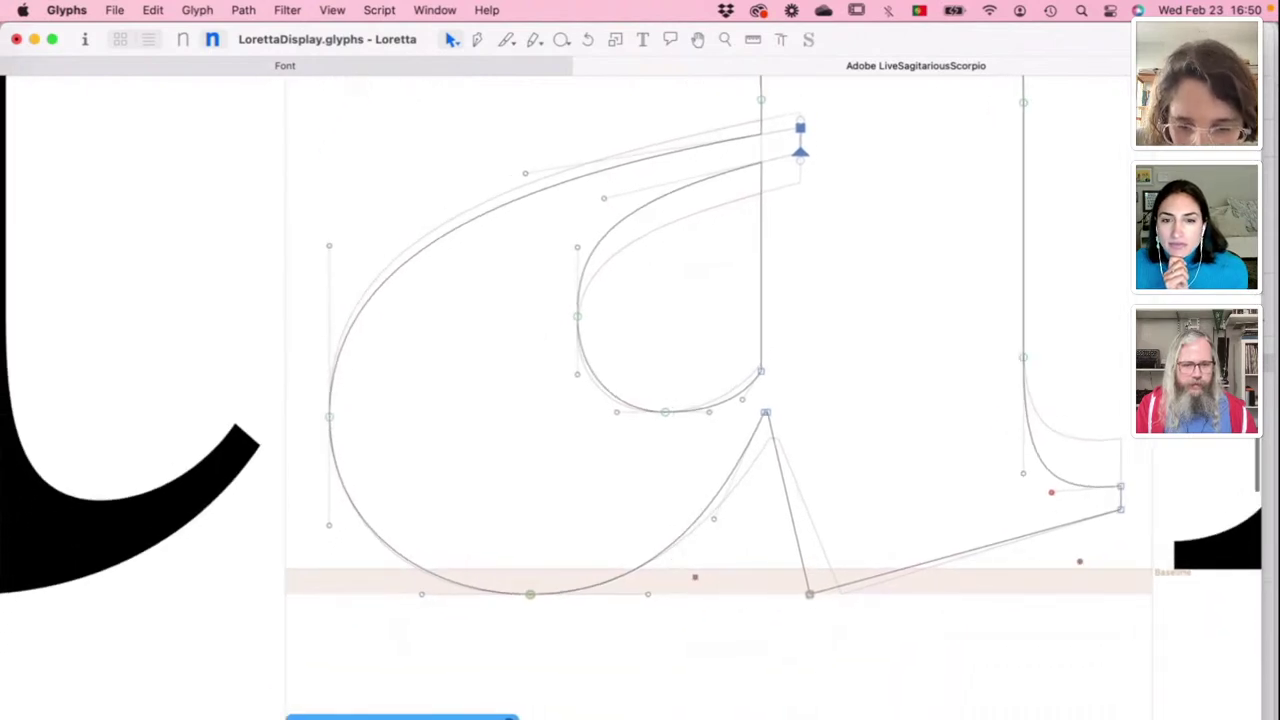
scroll(597, 569, up, 5)
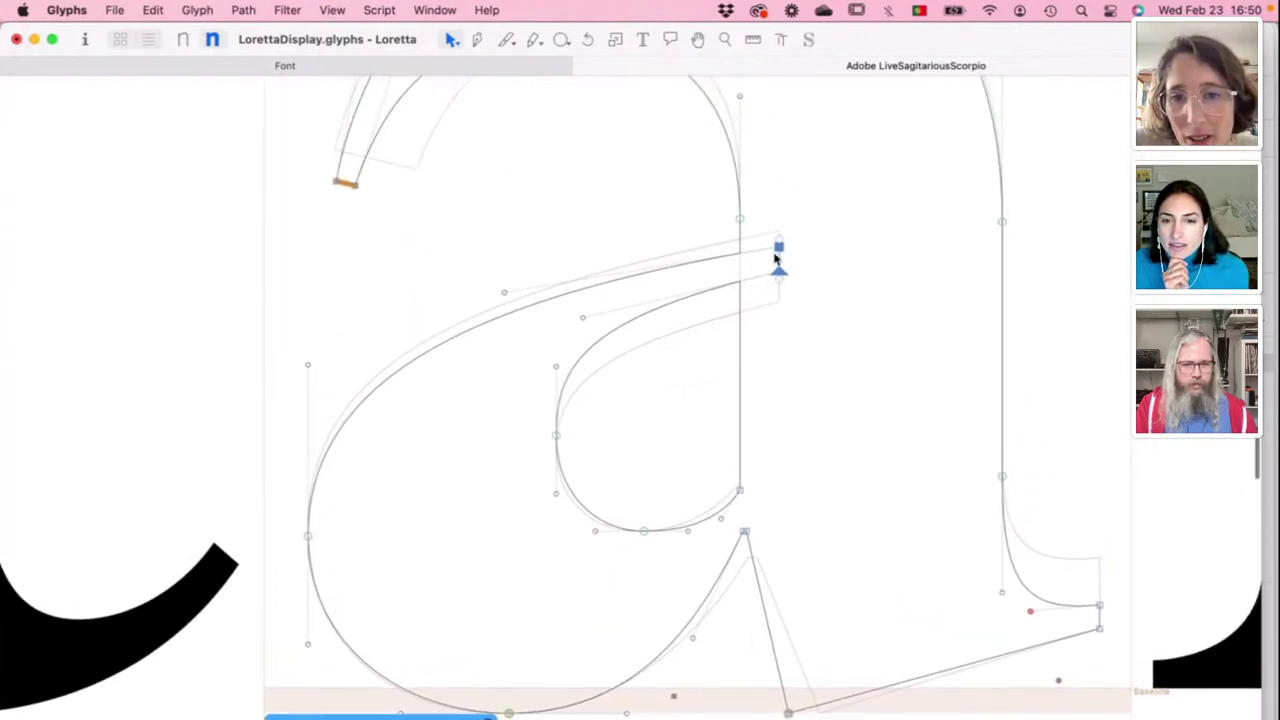
click(799, 264)
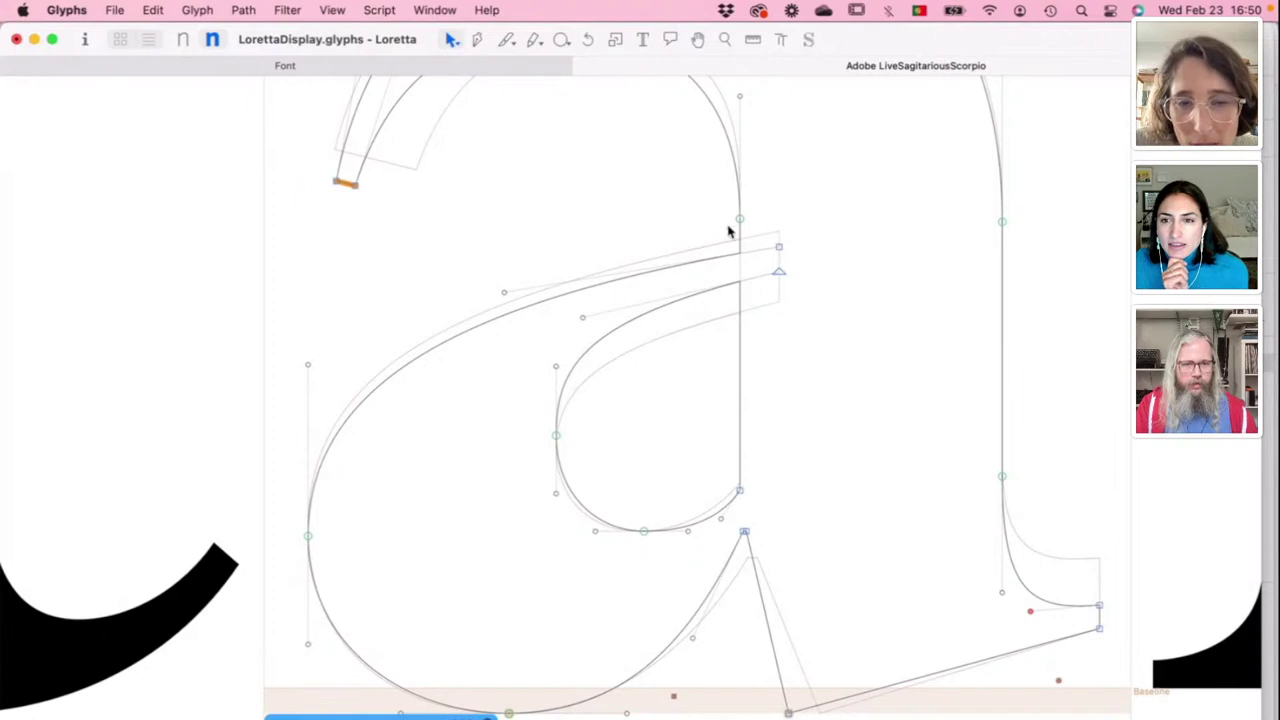
scroll(680, 222, up, 4)
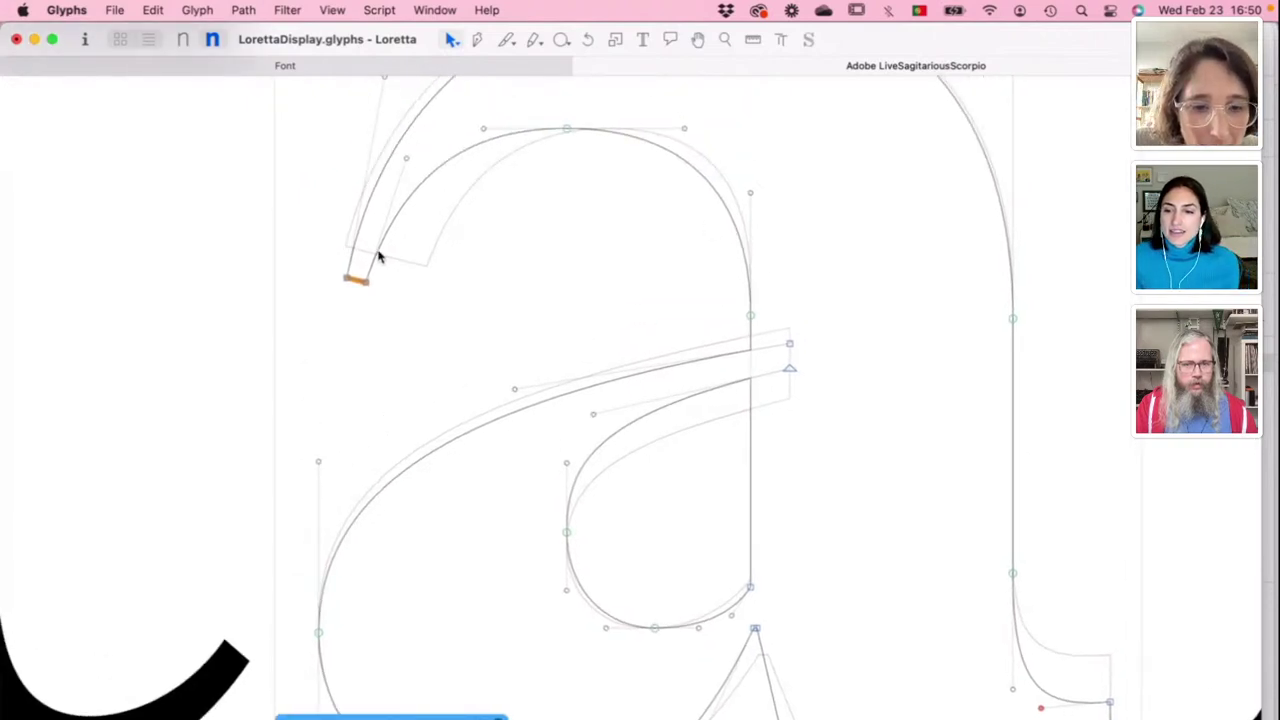
drag(311, 256, 372, 303)
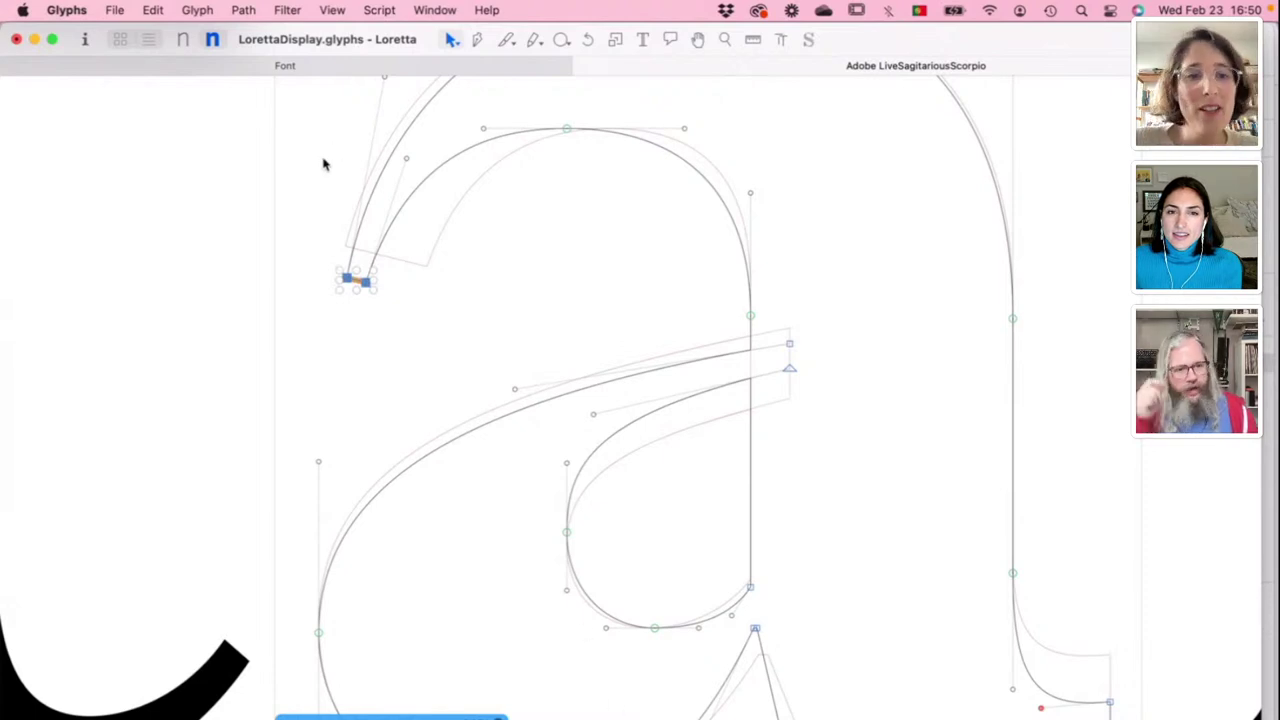
click(309, 196)
Step: Preview the filled a beside its neighbouring letters, then zoom out to the whole test text
key(space)
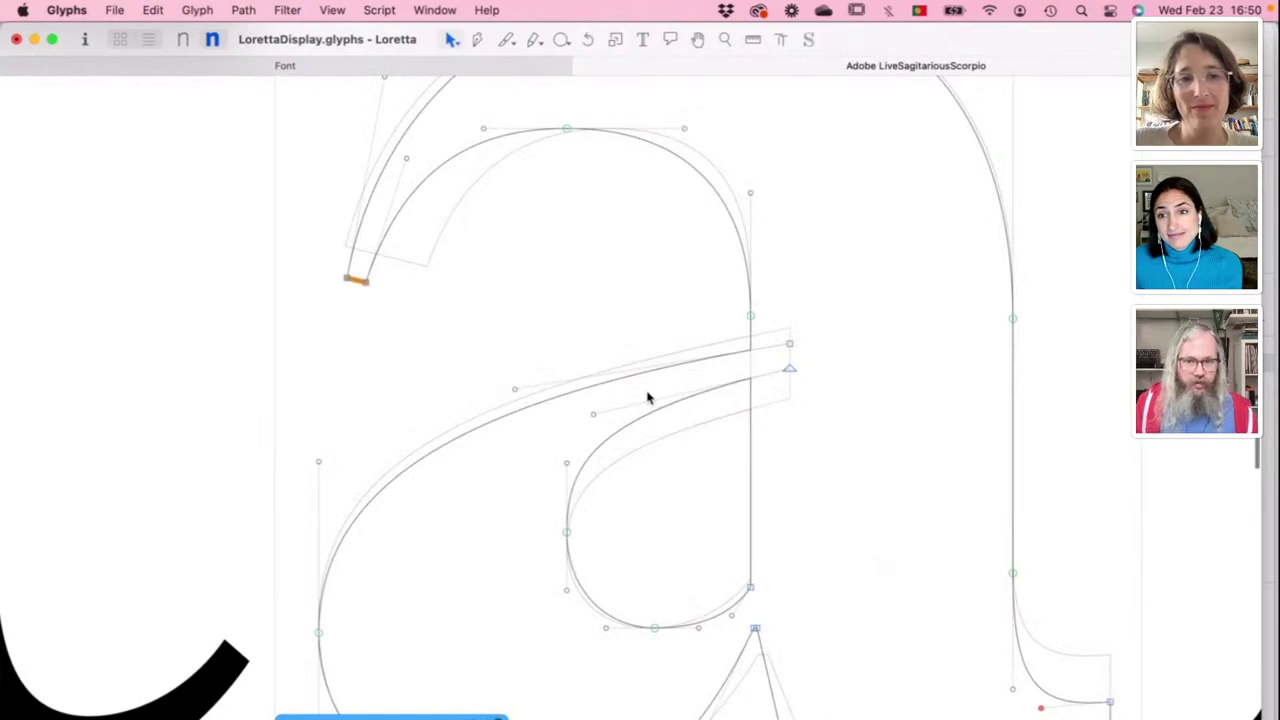
scroll(647, 397, down, 5)
key(space)
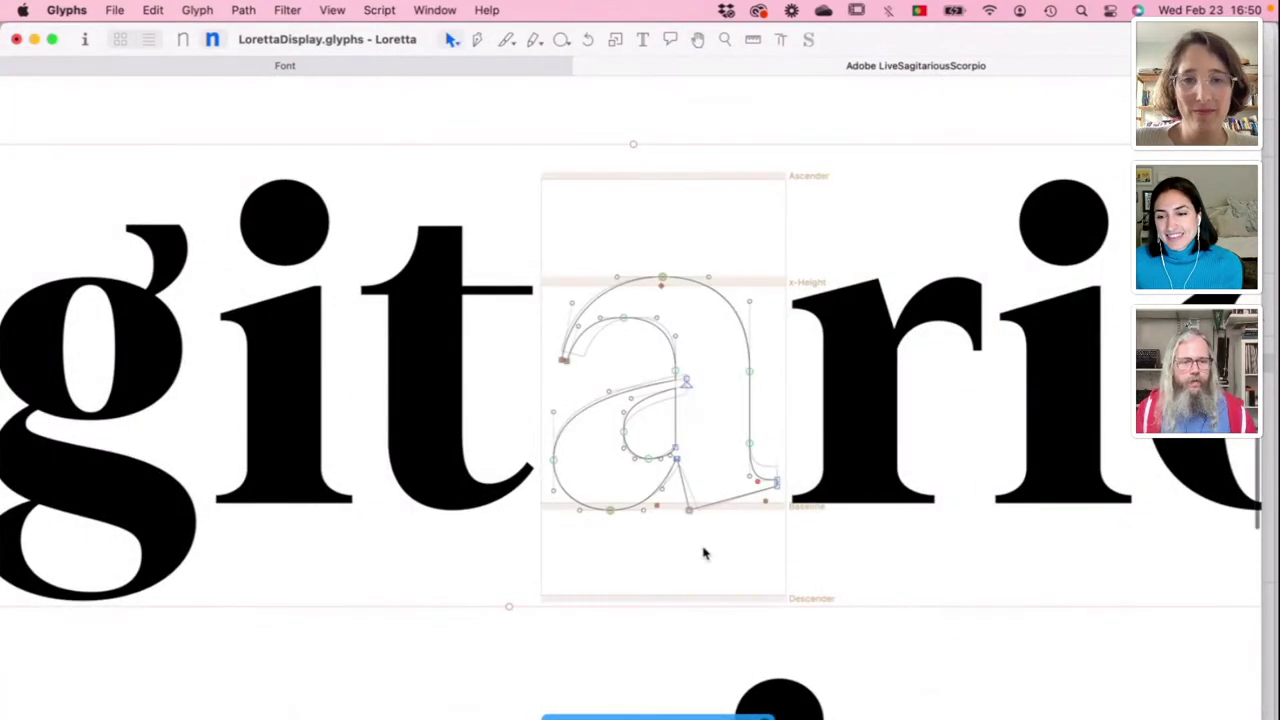
scroll(700, 557, down, 10)
key(space)
scroll(699, 551, down, 3)
scroll(699, 551, right, 3)
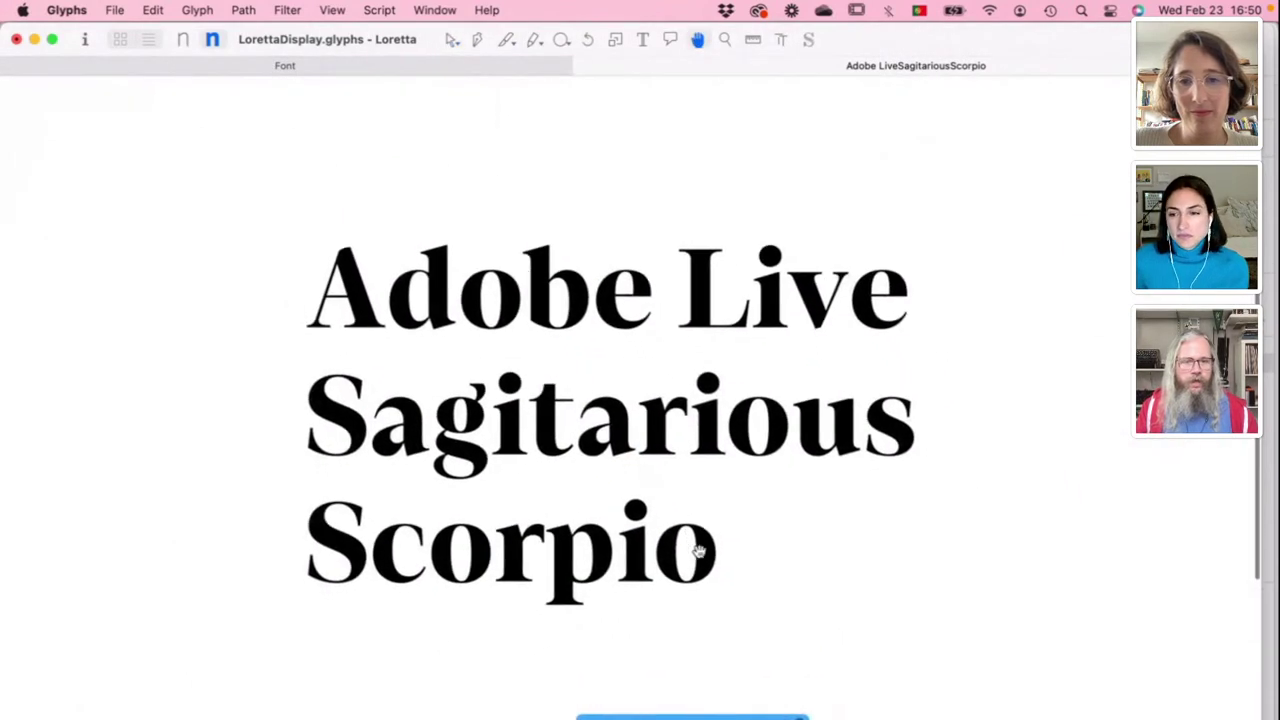
Step: Switch back to the Text tool so sidebearing values show under all three lines
click(642, 39)
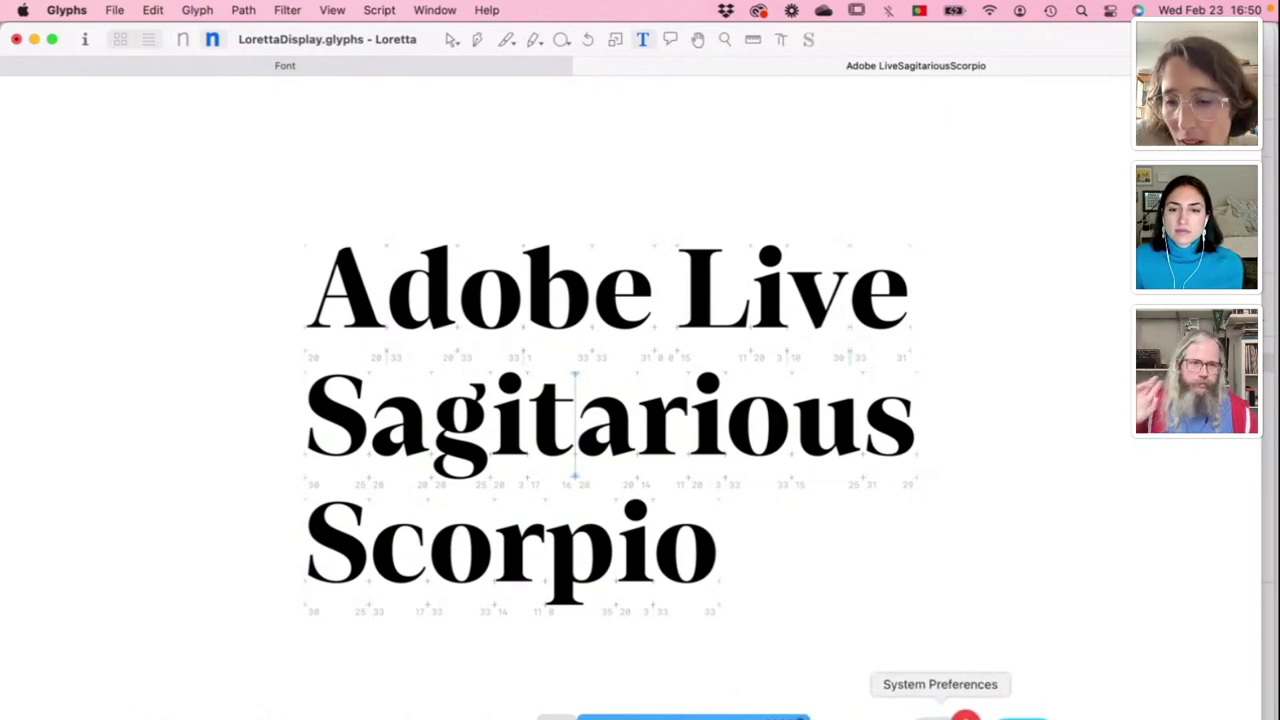
click(1011, 712)
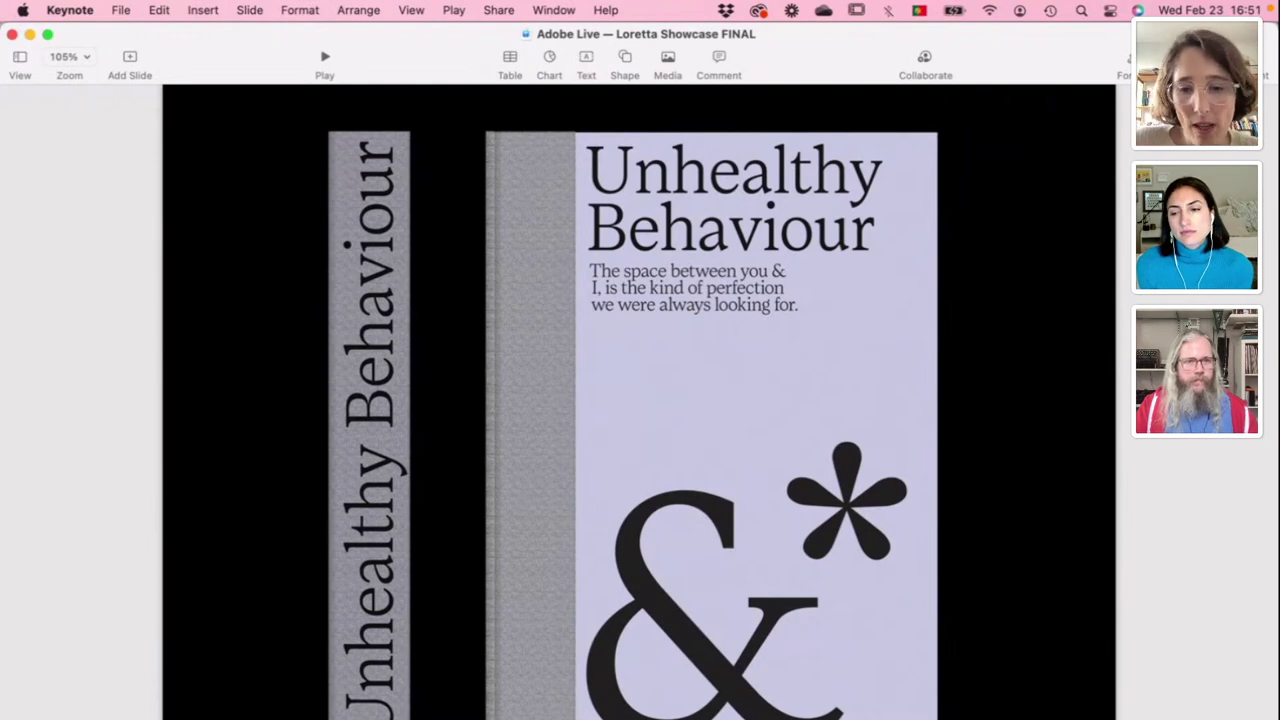
click(557, 703)
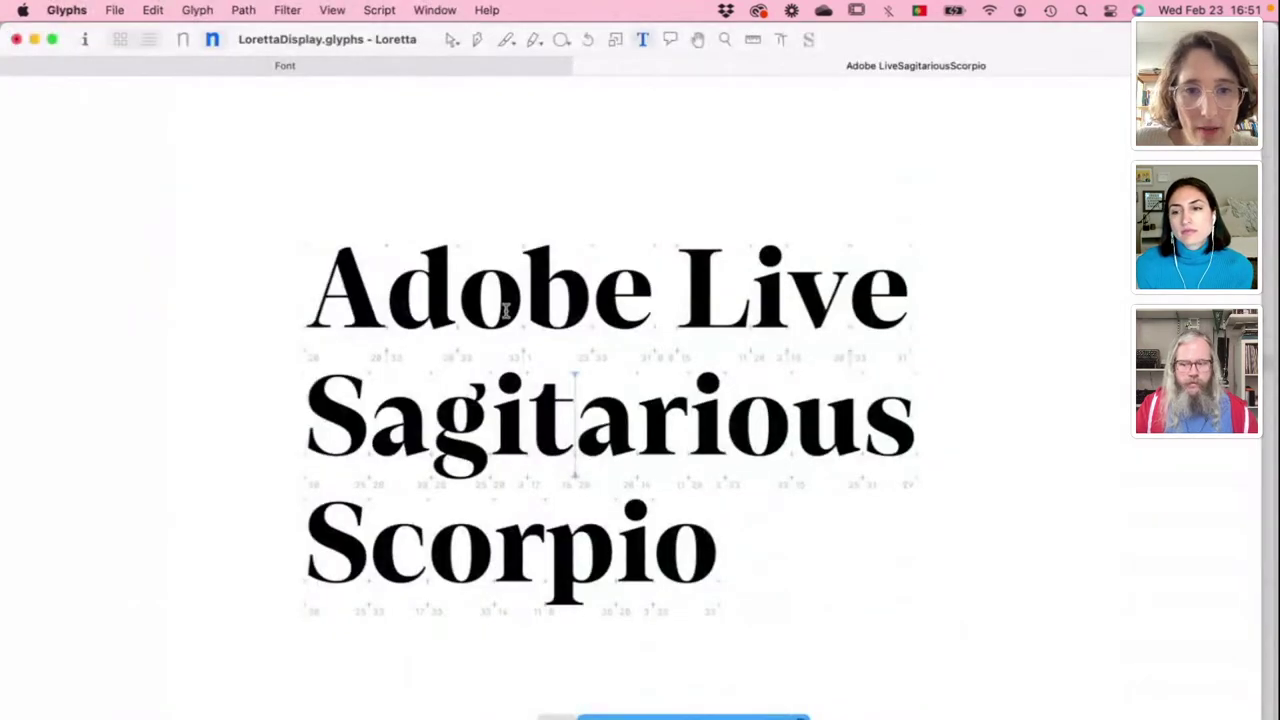
Step: Open Aacute from the glyph overview and edit its acutecomb.case accent in context
click(250, 72)
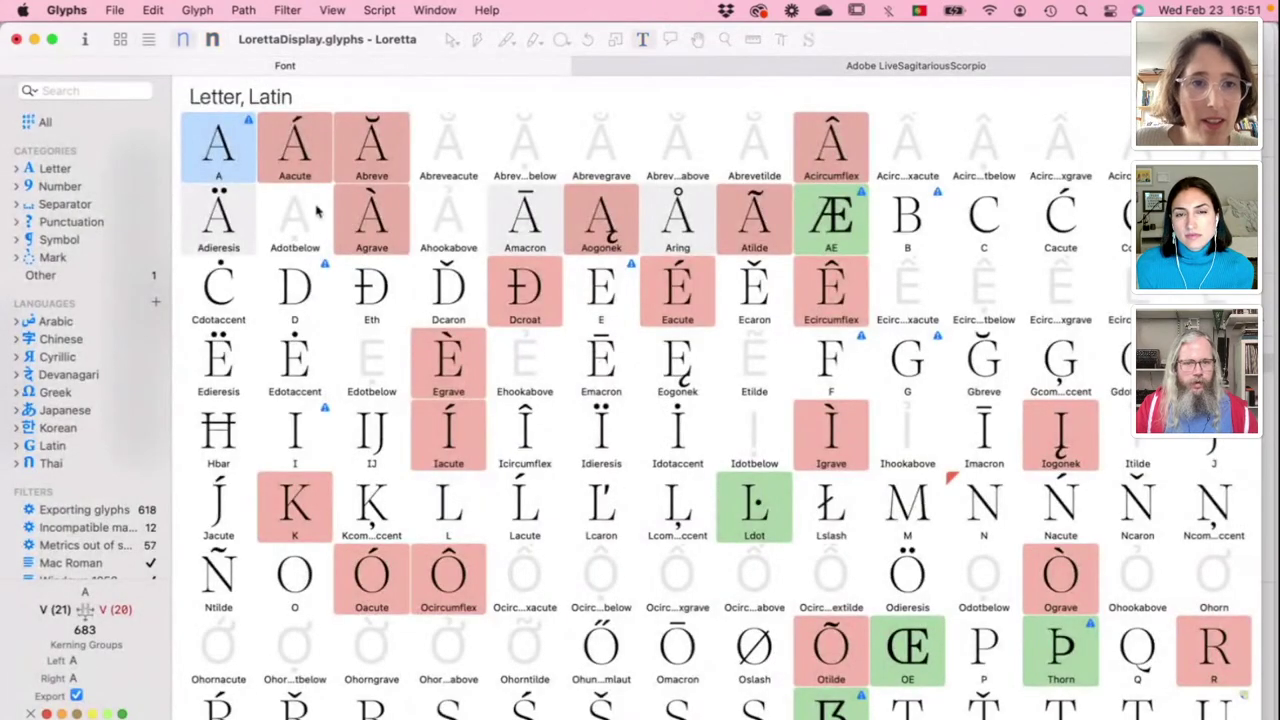
double_click(308, 163)
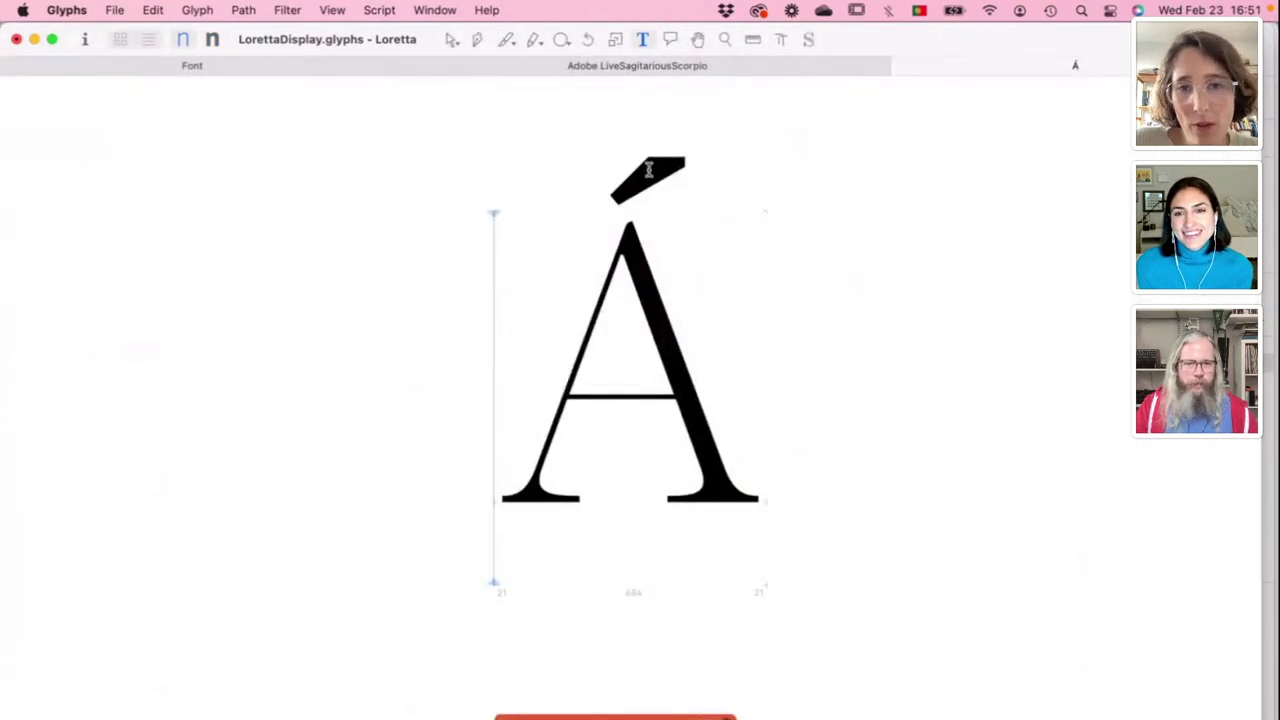
key(Escape)
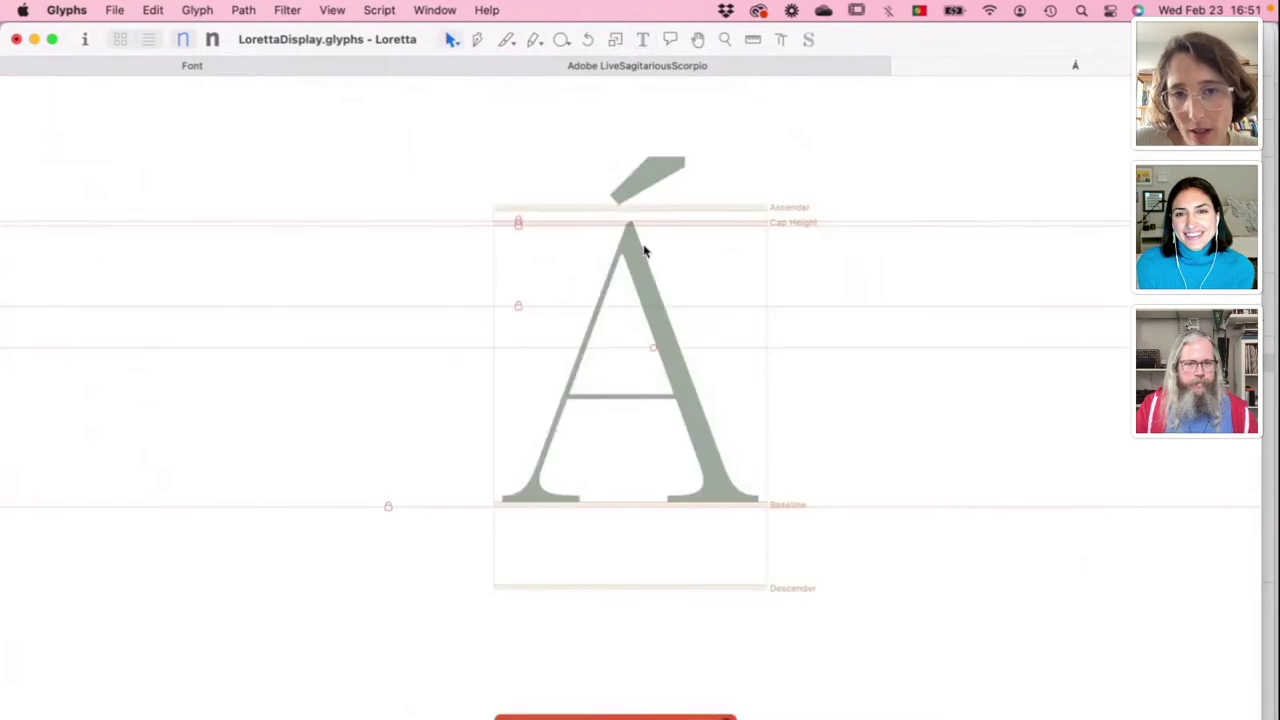
click(651, 191)
double_click(651, 191)
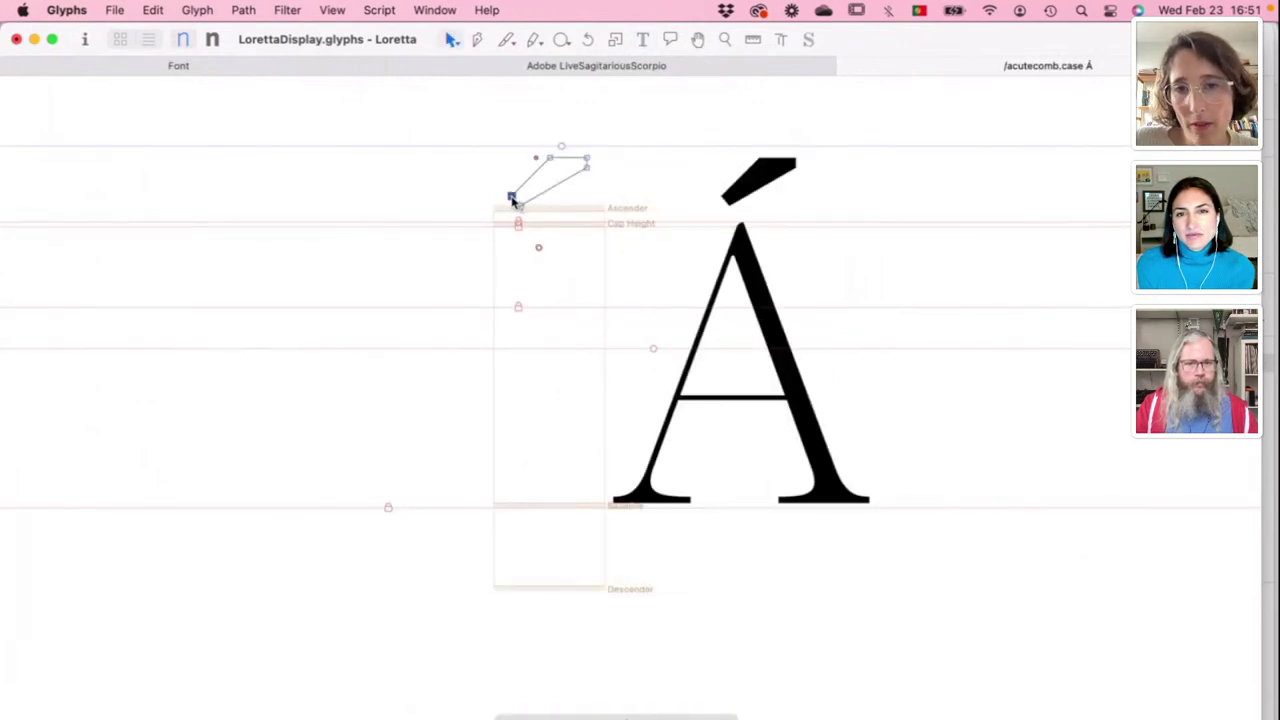
Step: Move the accent's lower-left point right and down and its top point right, then preview it filled
drag(512, 200, 519, 204)
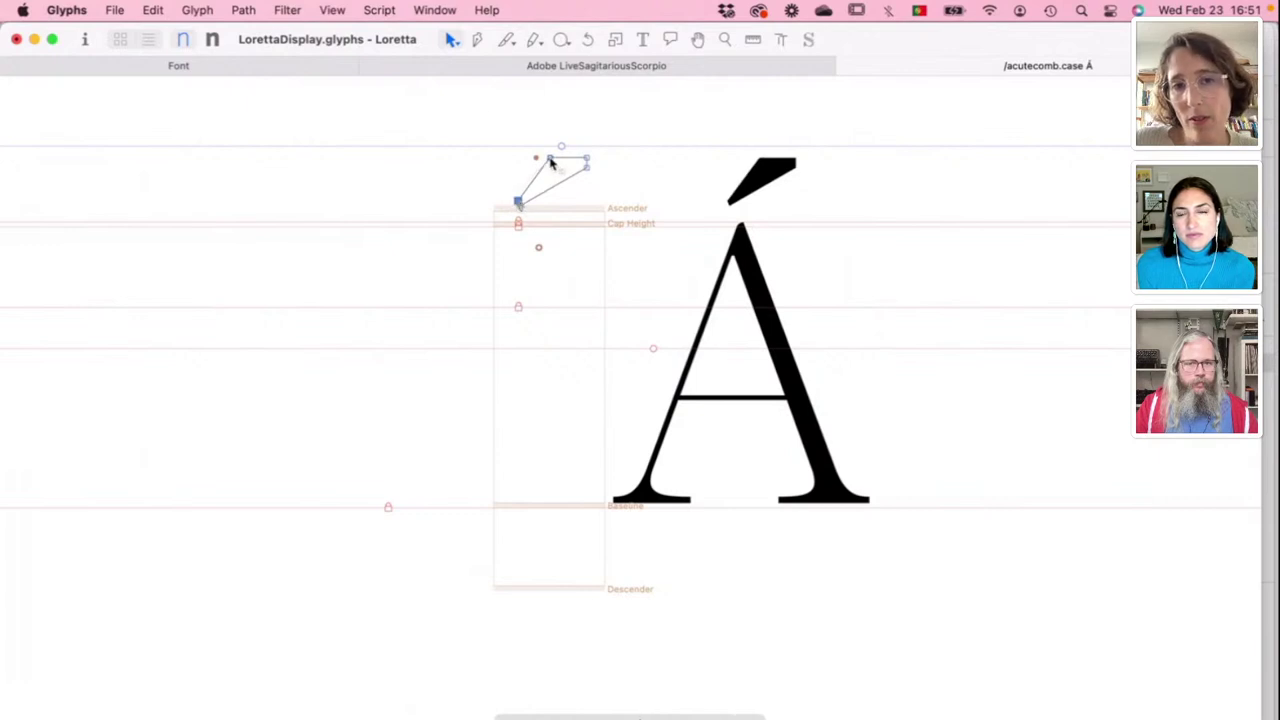
drag(551, 160, 570, 160)
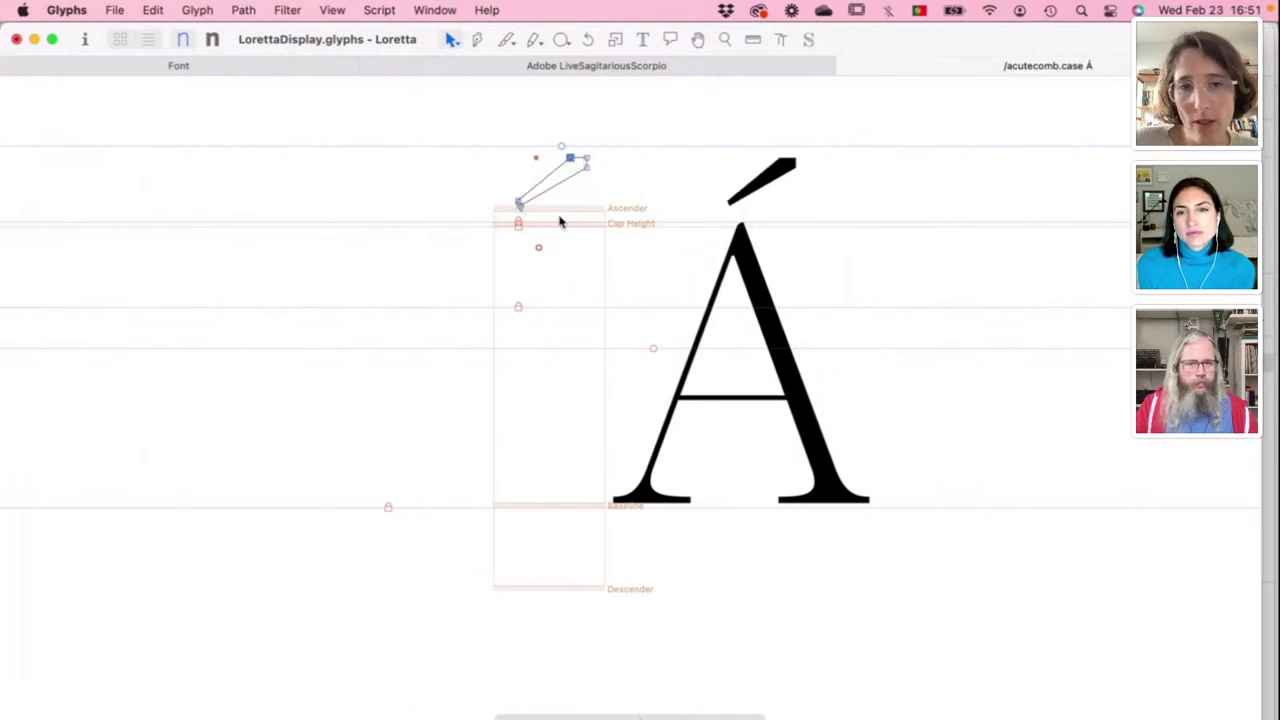
key(space)
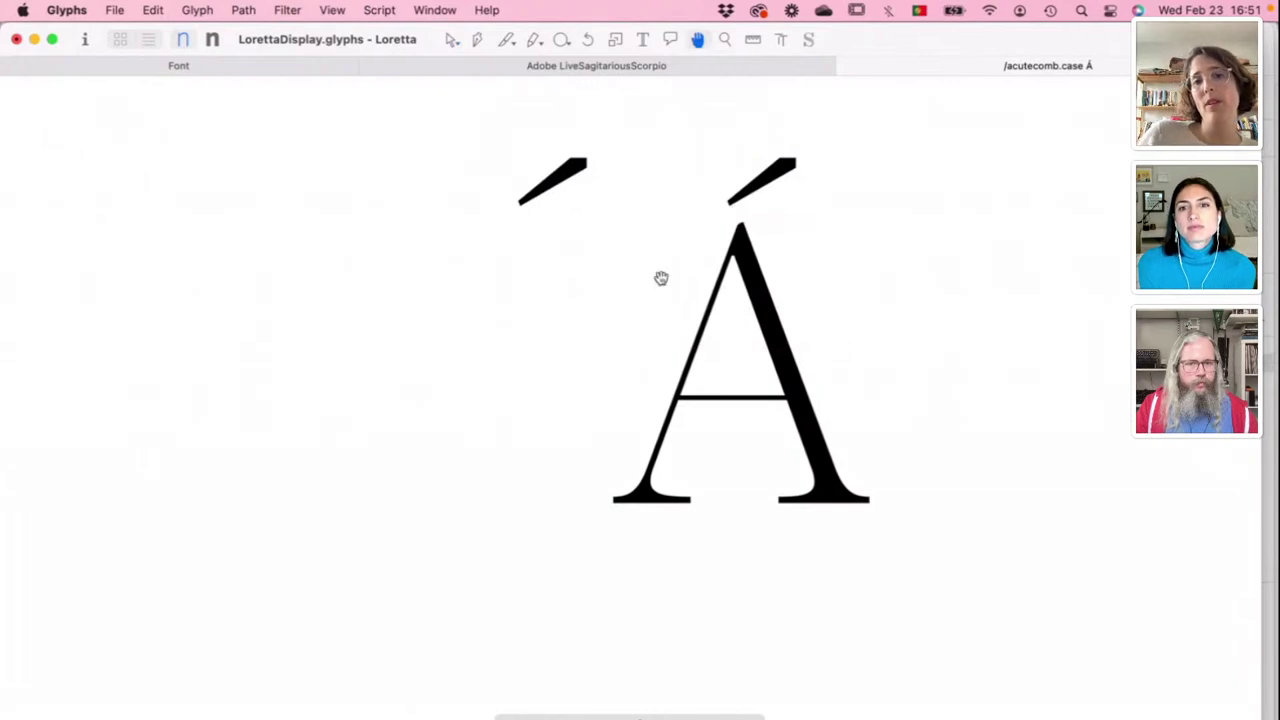
key(space)
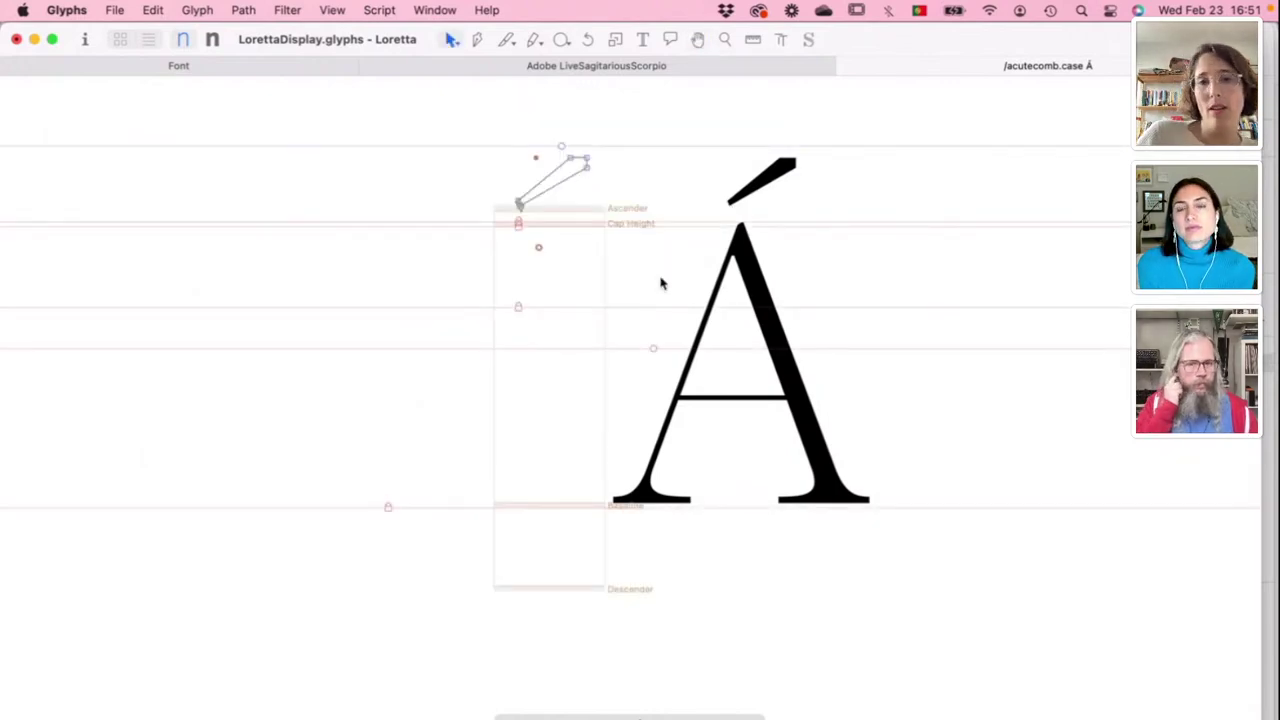
Step: Return to the Text tool and place the caret before and after Á to review it
click(643, 40)
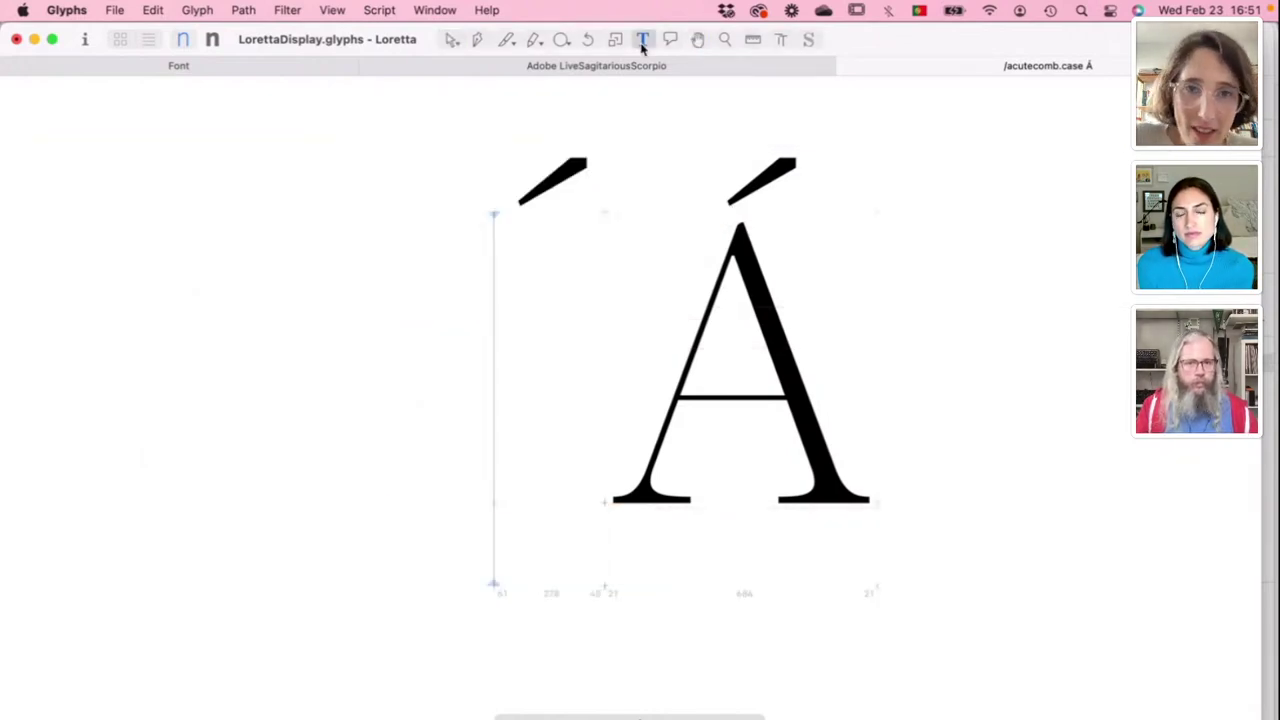
click(625, 240)
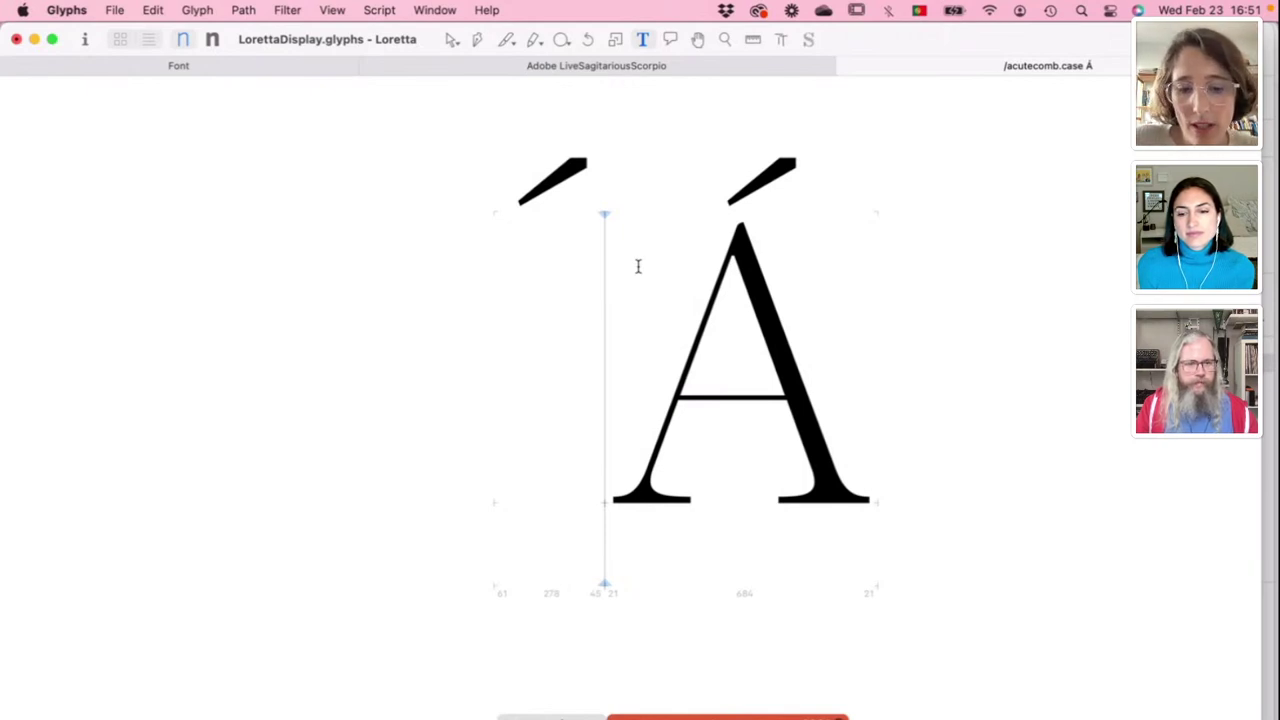
click(823, 282)
click(575, 273)
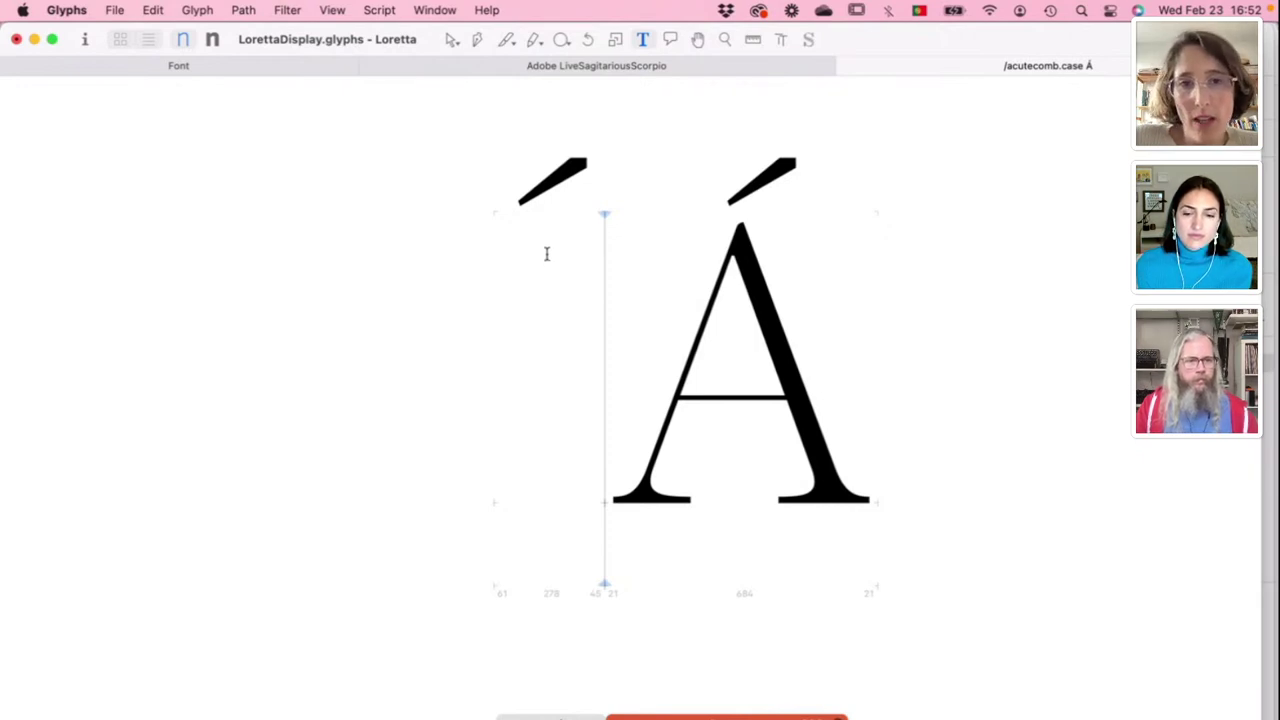
Step: Find the Wgrave glyph in the glyph overview and open it for editing
click(148, 68)
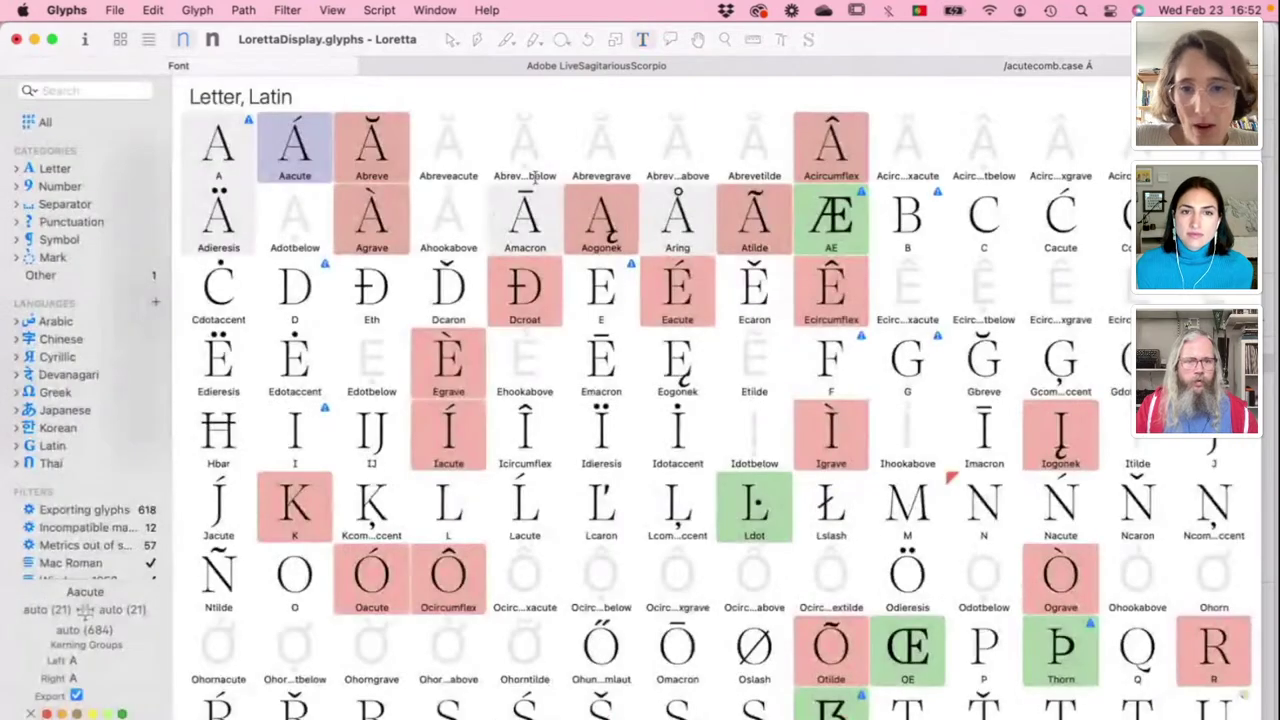
scroll(735, 293, down, 4)
scroll(735, 293, up, 2)
scroll(735, 293, up, 1)
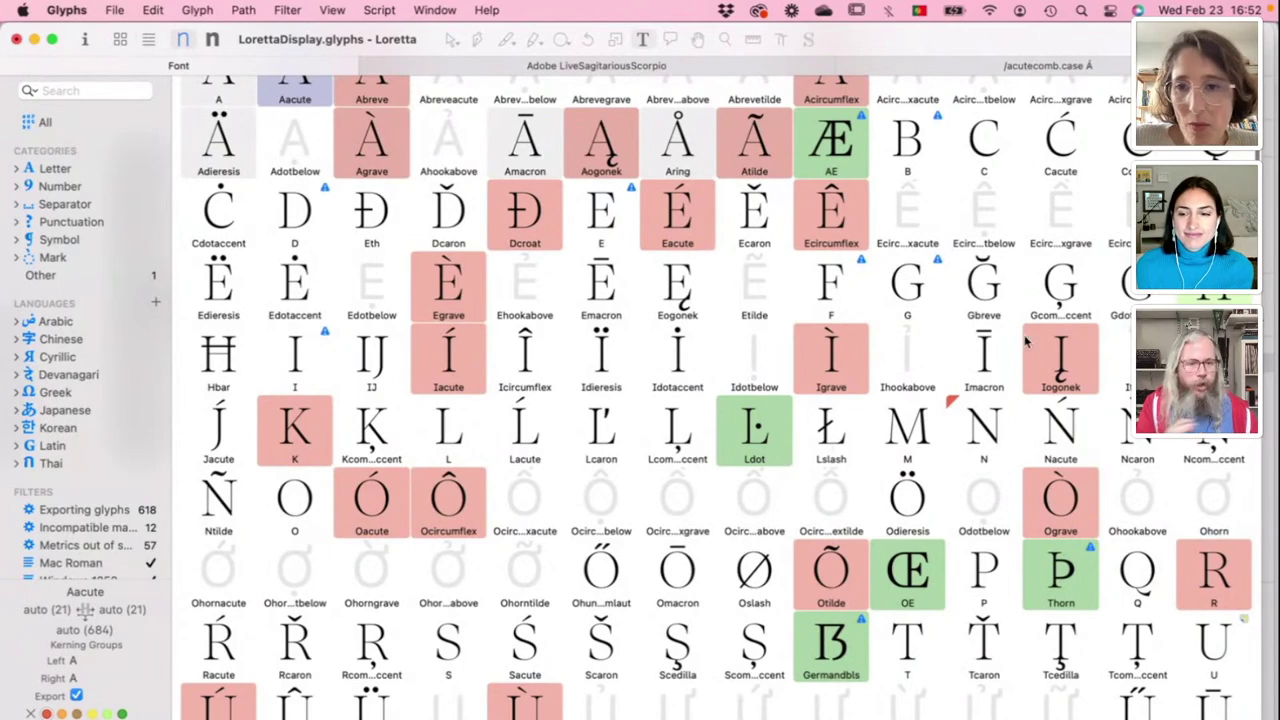
scroll(782, 569, down, 5)
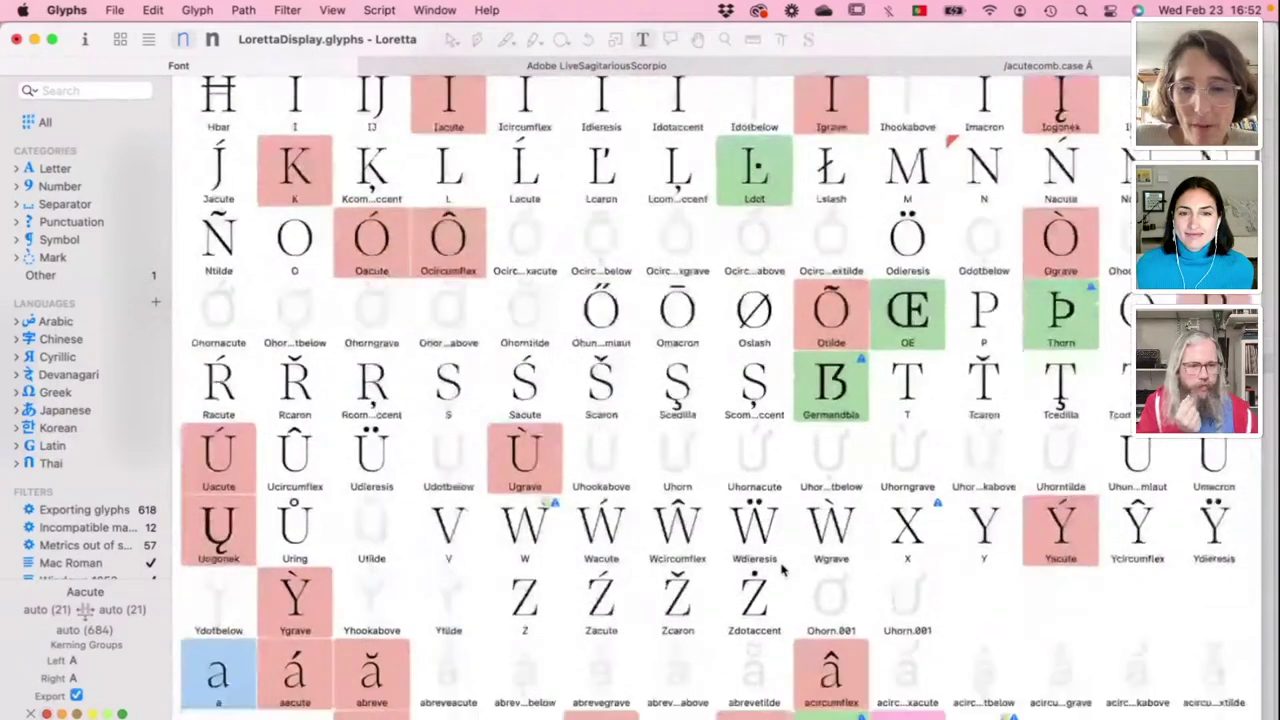
scroll(782, 569, up, 2)
scroll(782, 569, up, 2)
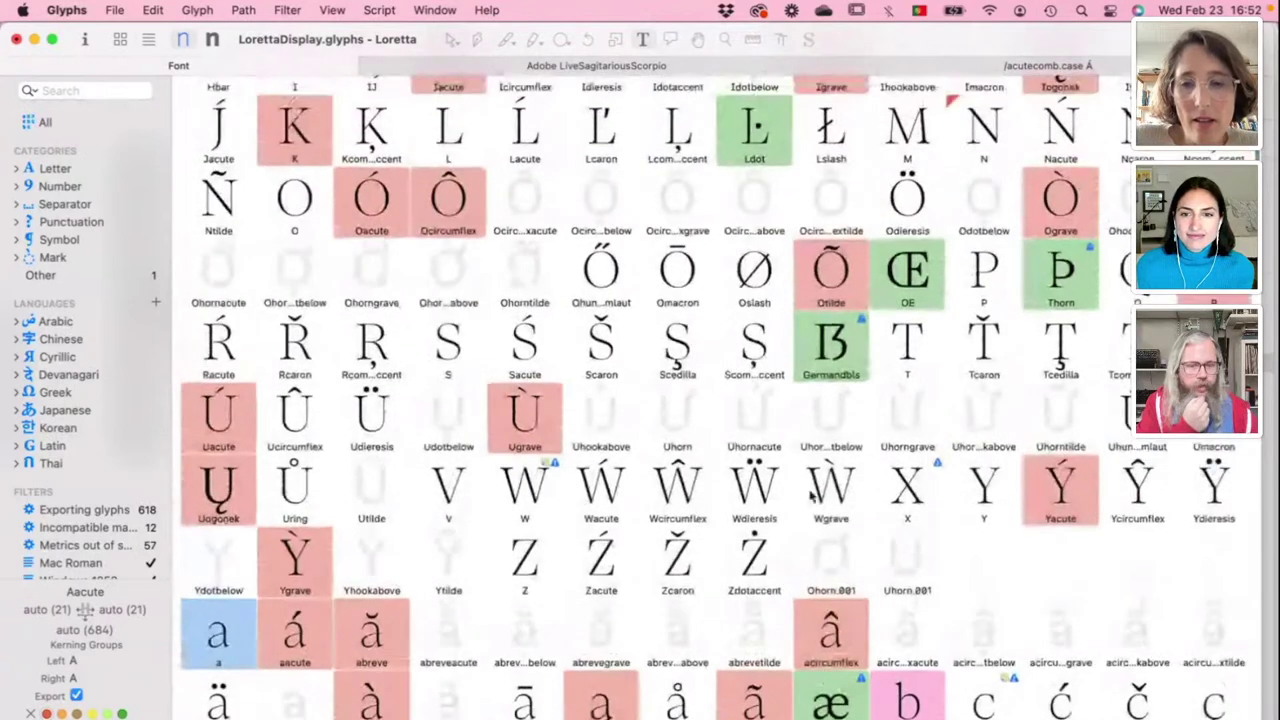
click(820, 490)
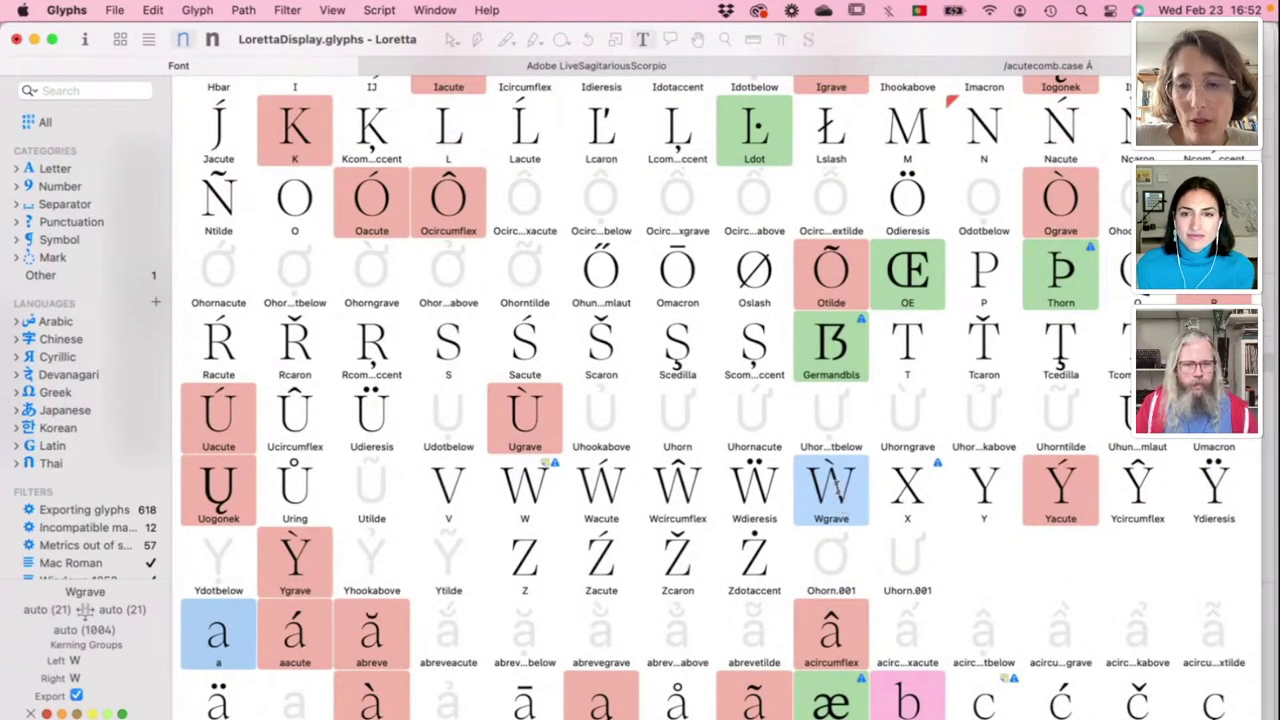
double_click(822, 484)
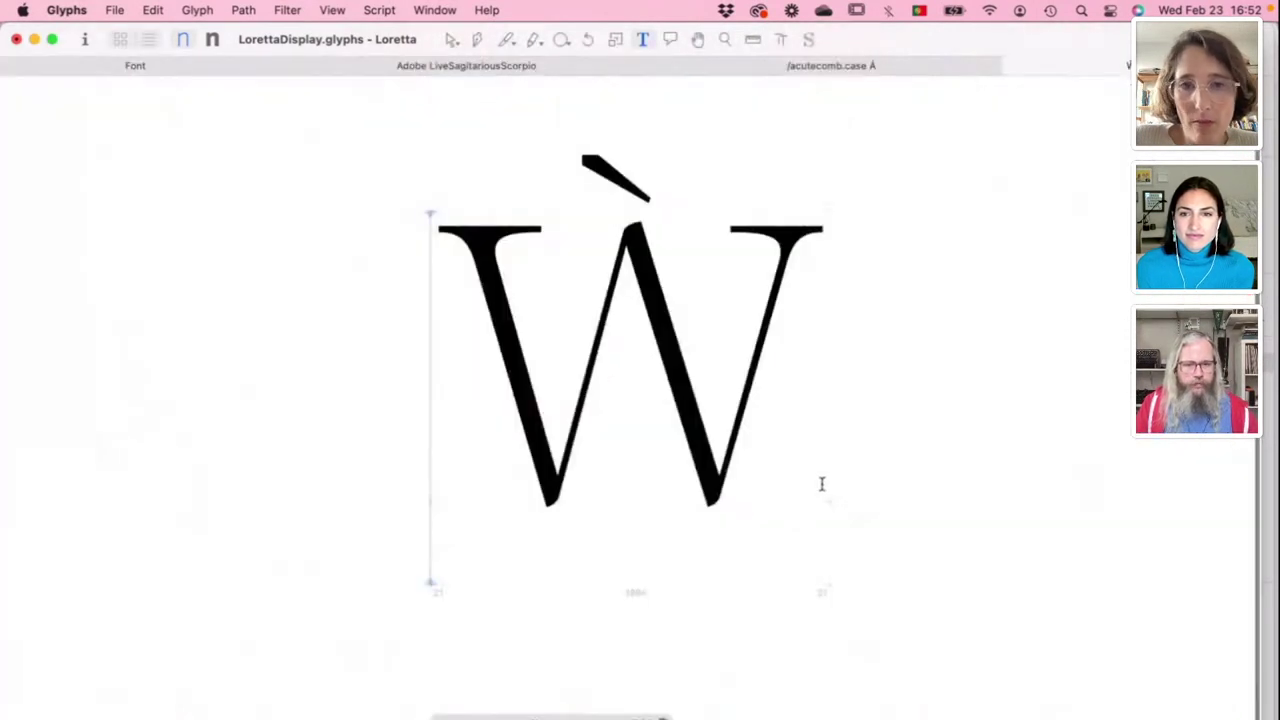
Step: Edit gravecomb.case in context and show all glyphs using it: À, È, Ì, Ò, Ù, Ẁ, Ỳ
click(603, 172)
double_click(603, 172)
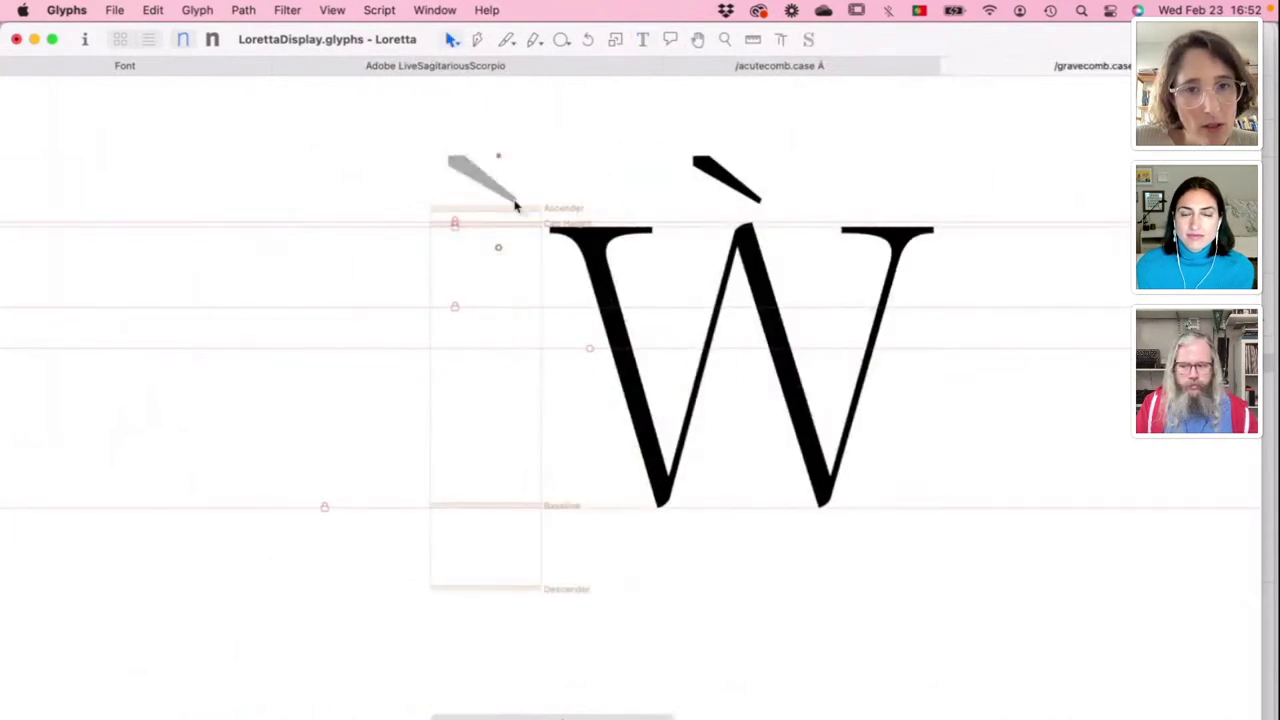
right_click(472, 276)
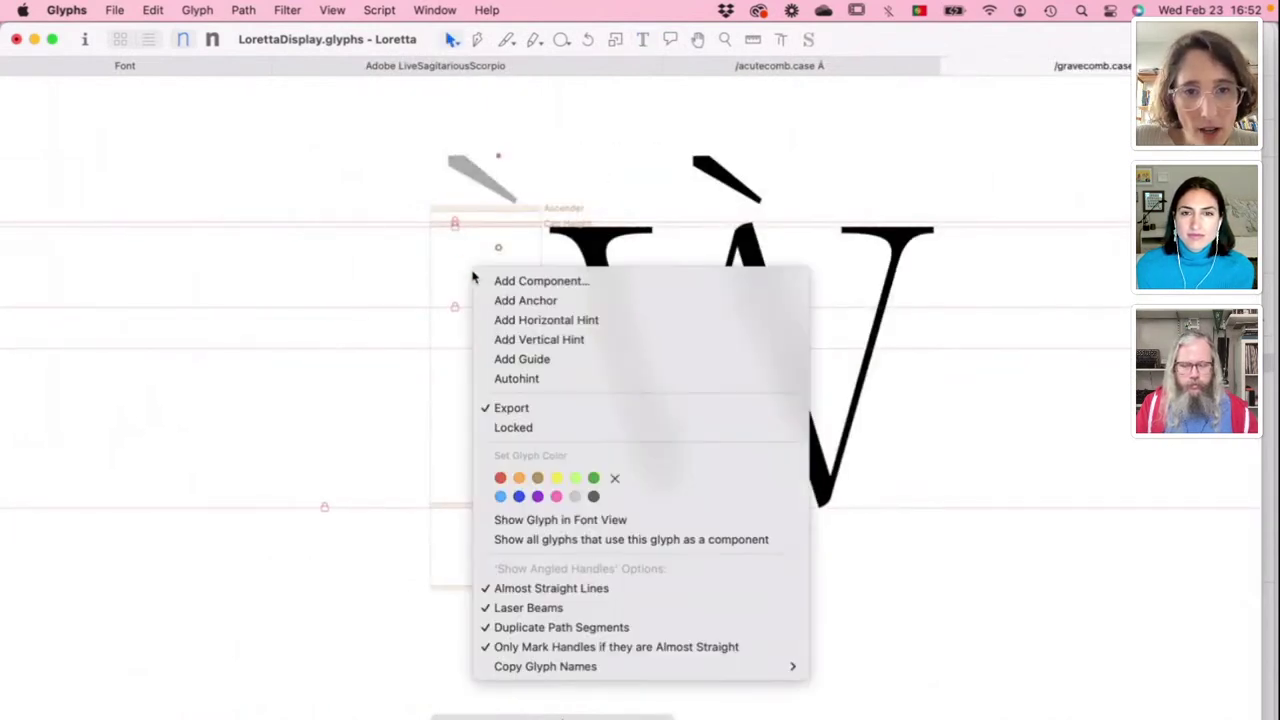
click(551, 541)
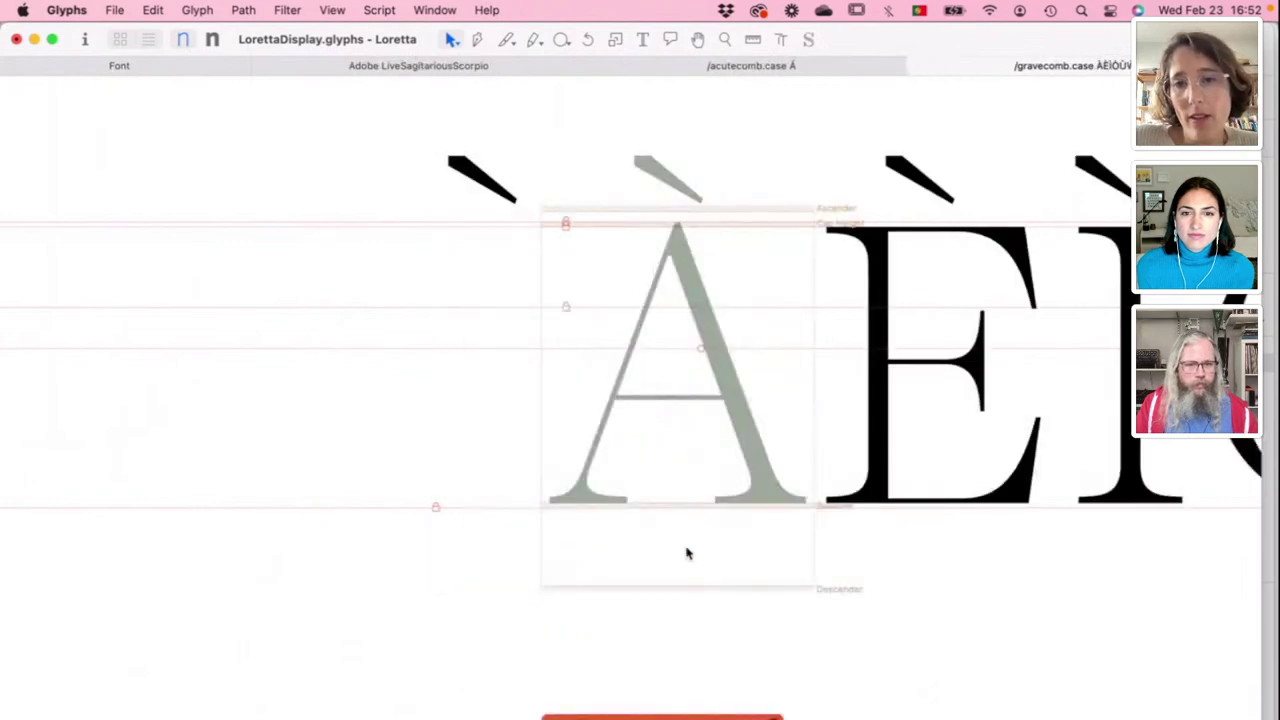
scroll(689, 551, down, 5)
scroll(697, 562, up, 3)
scroll(697, 562, down, 4)
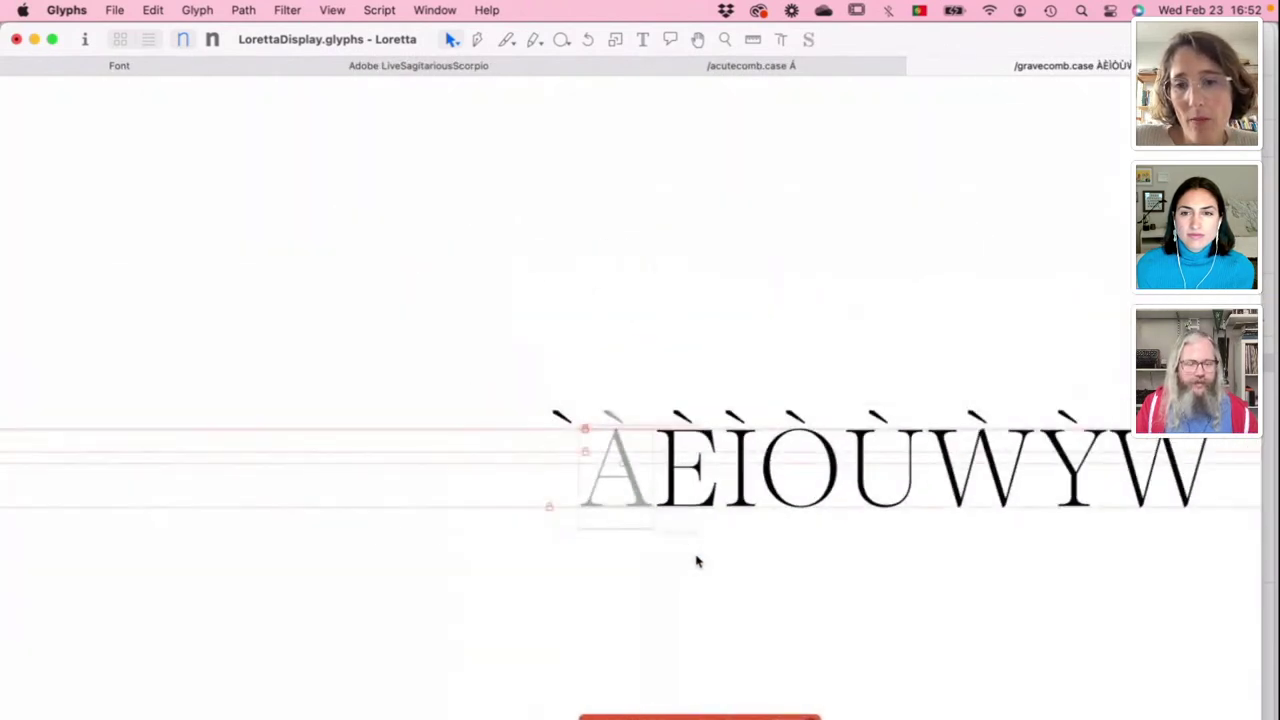
scroll(697, 562, down, 3)
scroll(697, 562, up, 4)
scroll(697, 562, down, 4)
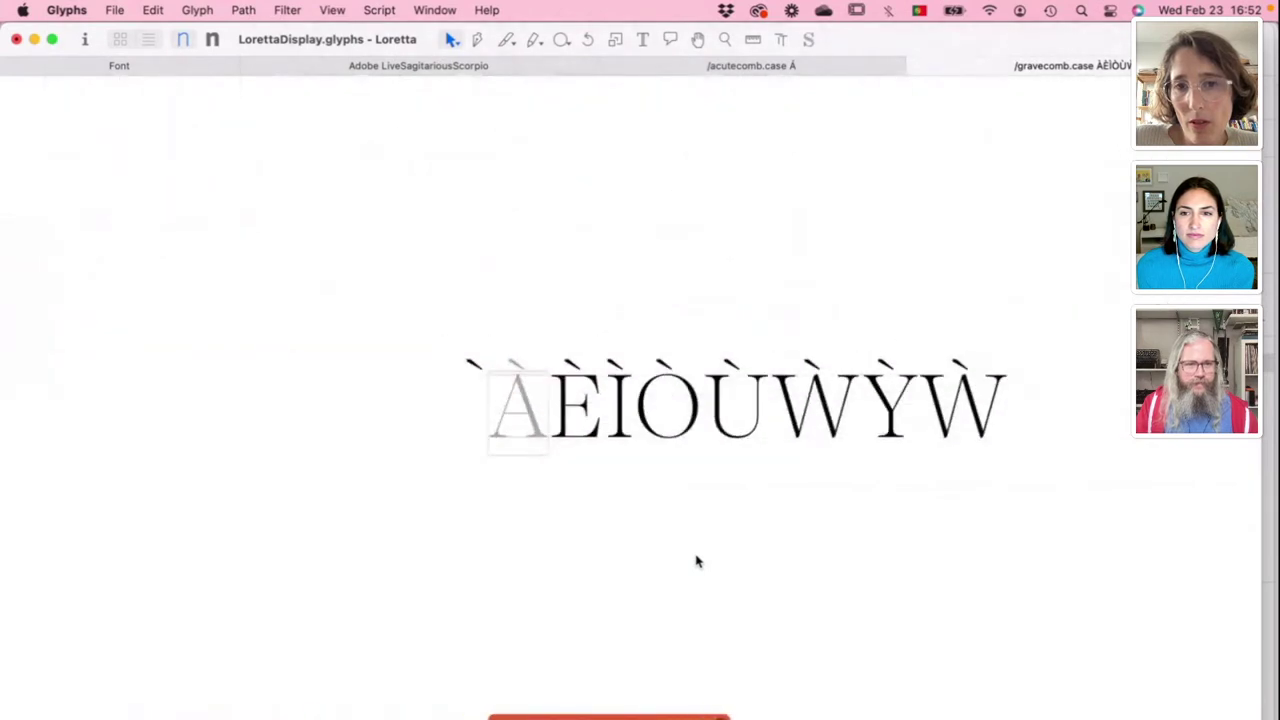
scroll(697, 562, up, 4)
scroll(697, 562, down, 1)
scroll(697, 562, right, 5)
scroll(697, 562, up, 2)
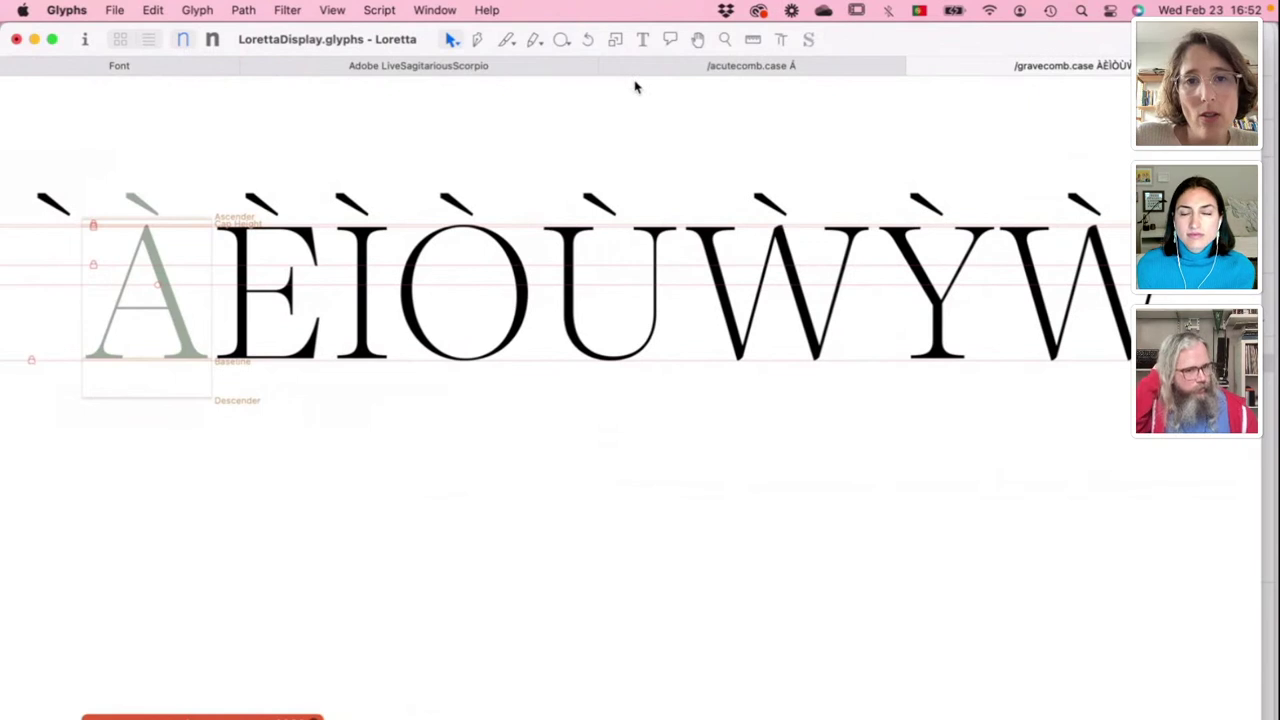
Step: Insert the base U component before Ù in the grave-accent line
click(641, 40)
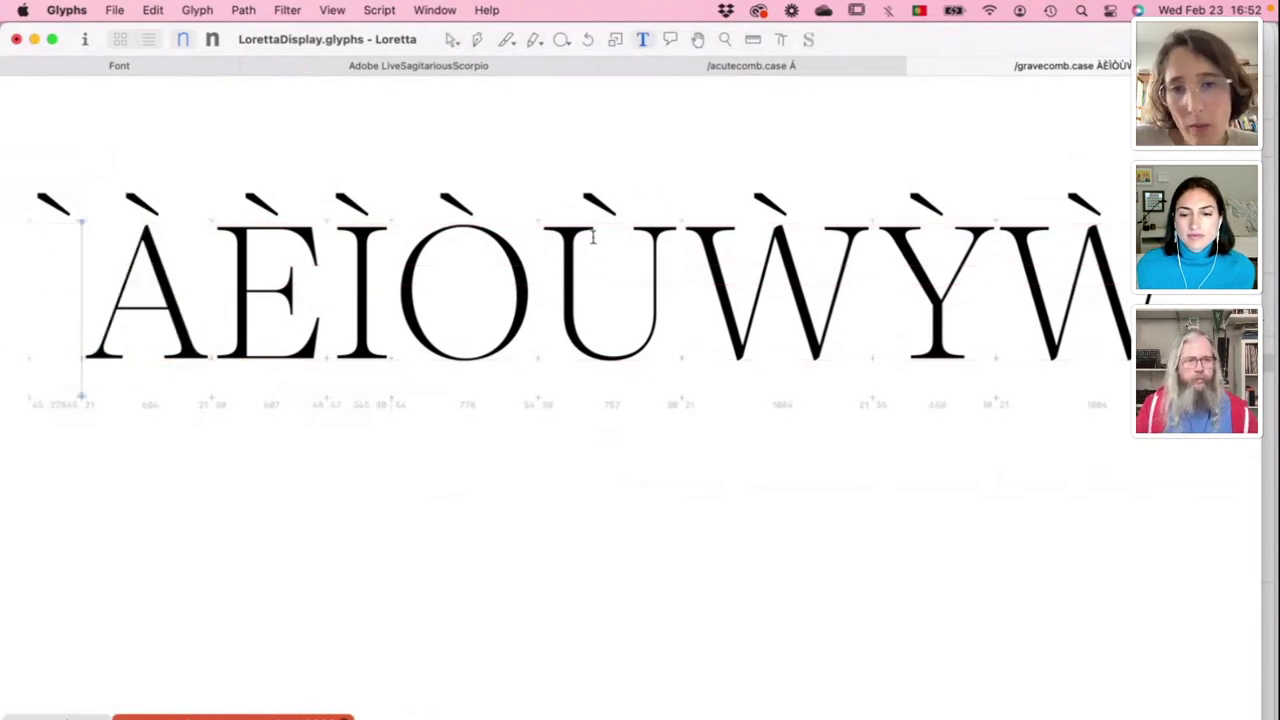
scroll(592, 236, left, 2)
scroll(592, 236, up, 1)
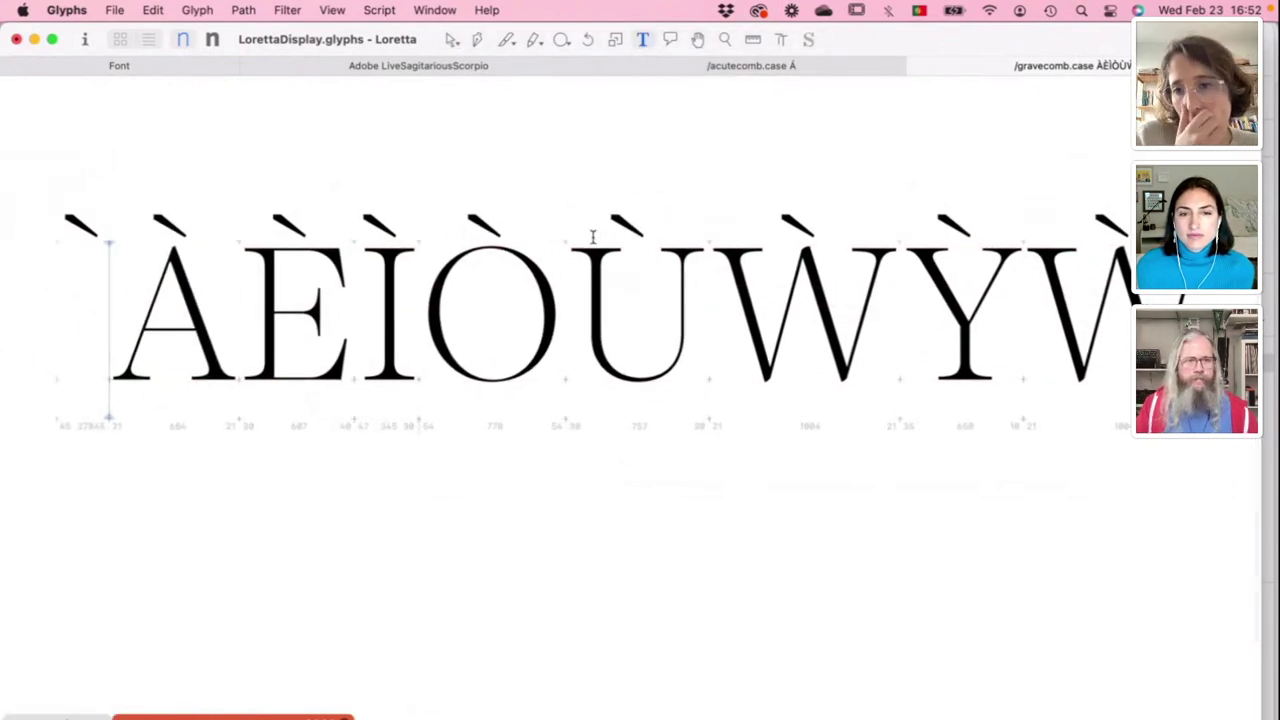
click(654, 262)
key(Escape)
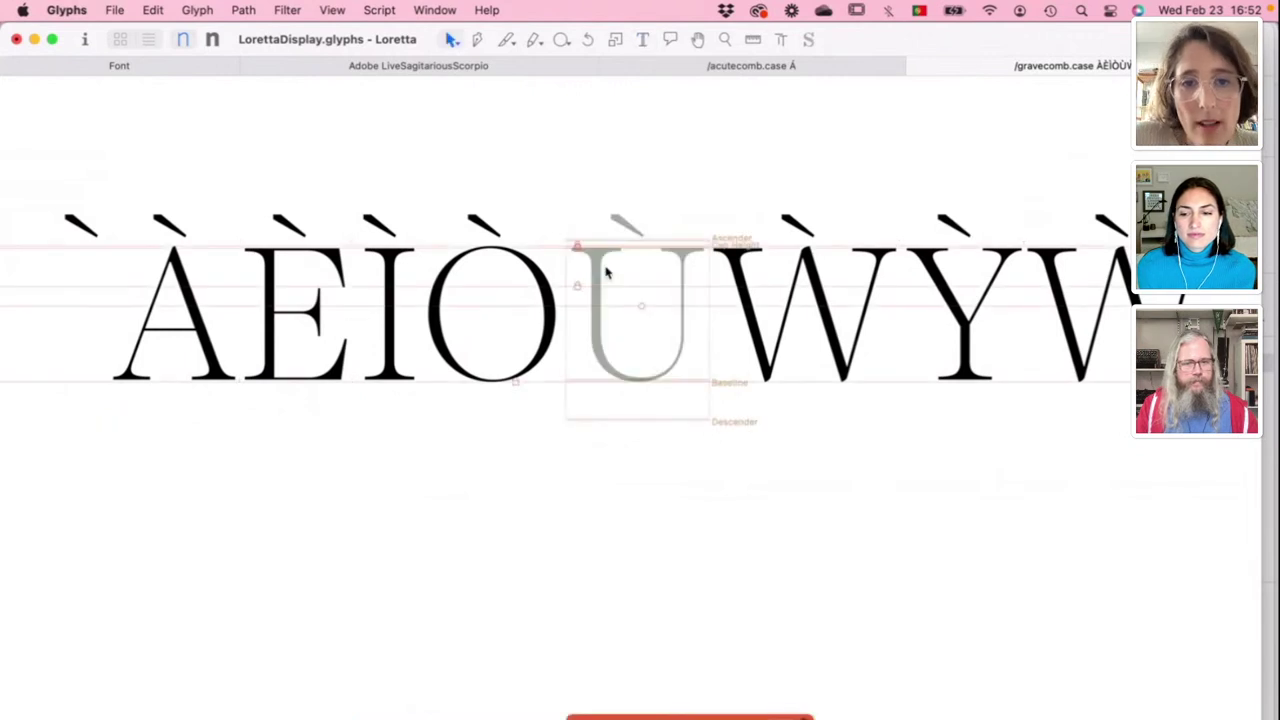
double_click(600, 272)
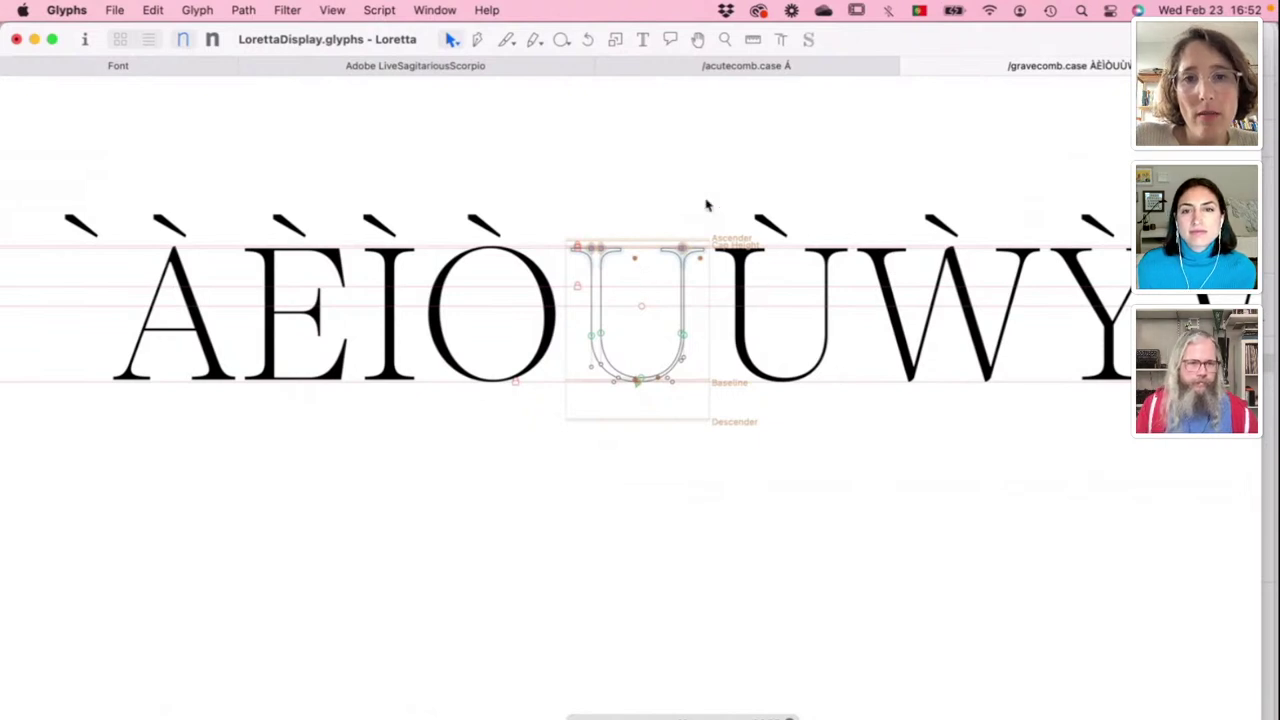
Step: Zoom out to check U sits before Ù, then return to the font's glyph overview
click(643, 40)
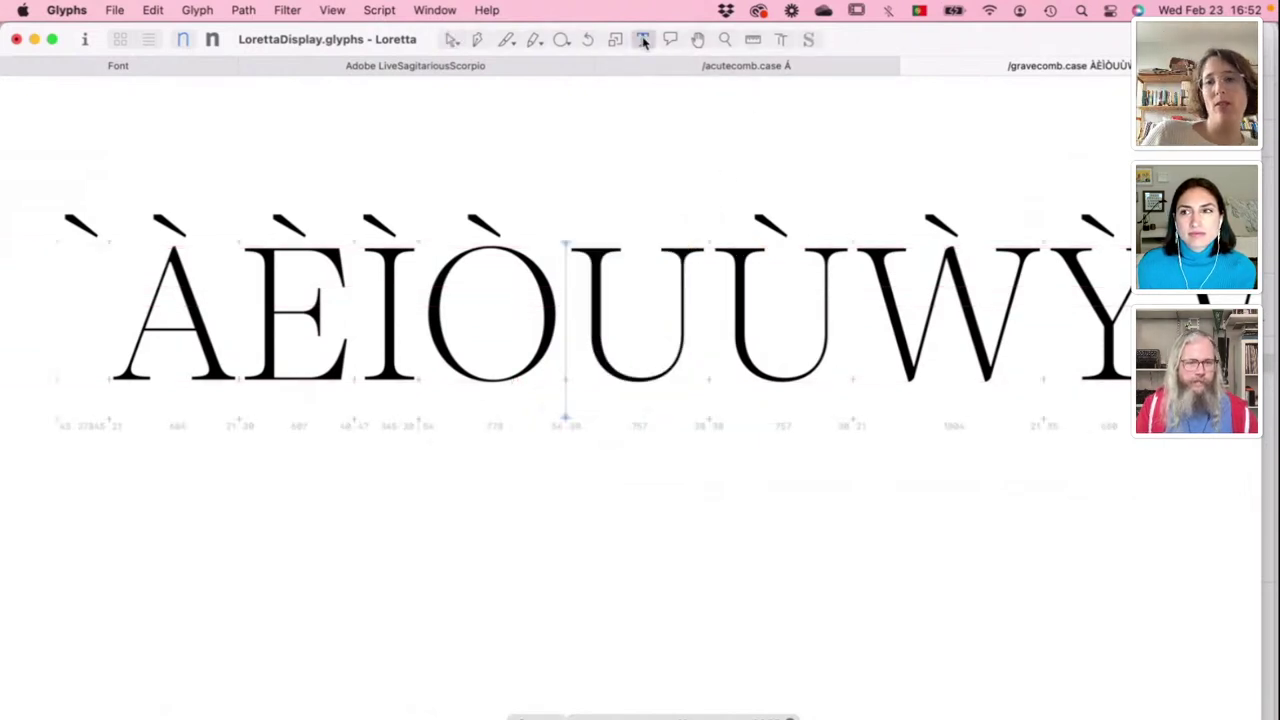
key(super+minus)
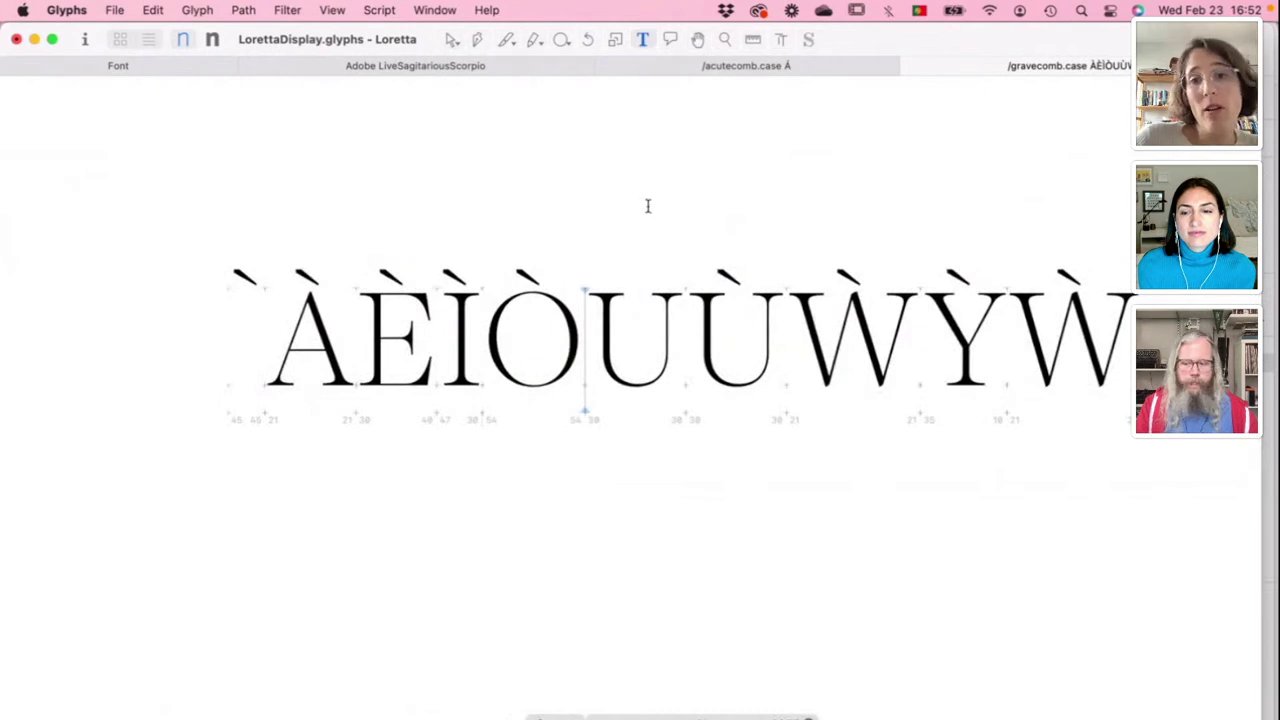
click(741, 309)
click(693, 323)
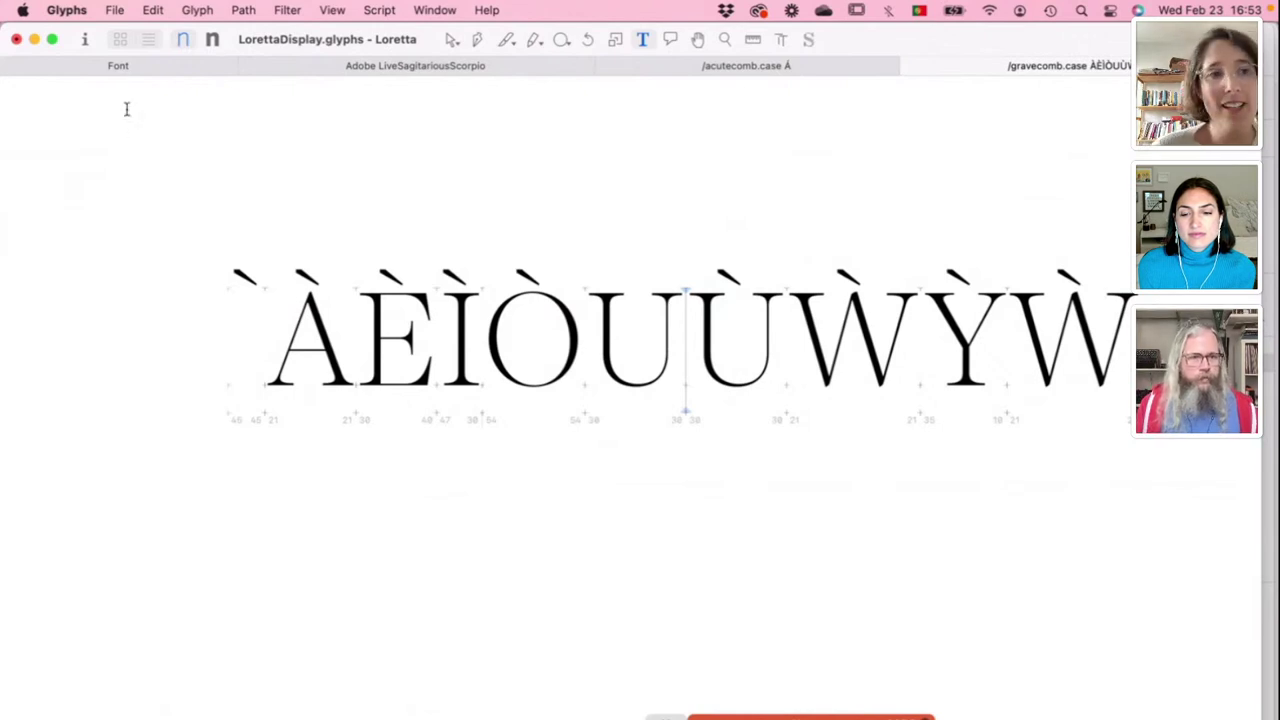
click(92, 66)
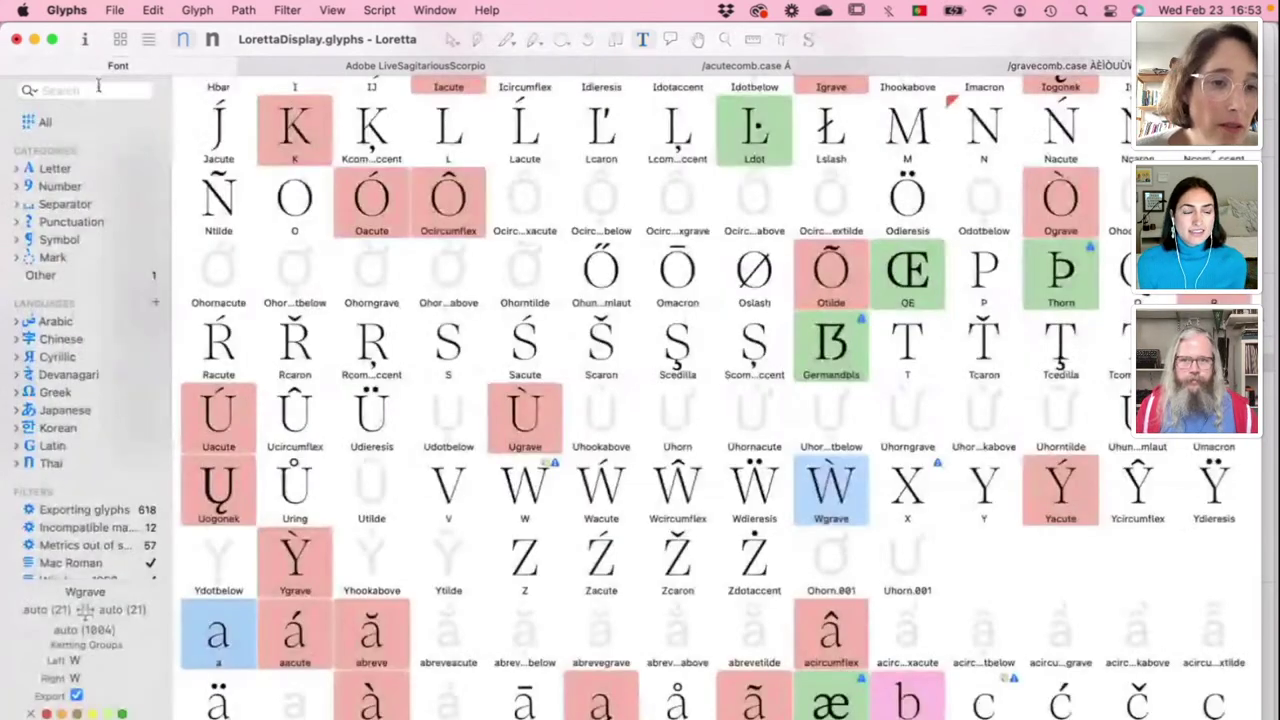
Step: Expand Latin, open Aacute for a close look, then go back to the Adobe Live Sagitarious Scorpio tab
click(18, 449)
scroll(86, 496, down, 2)
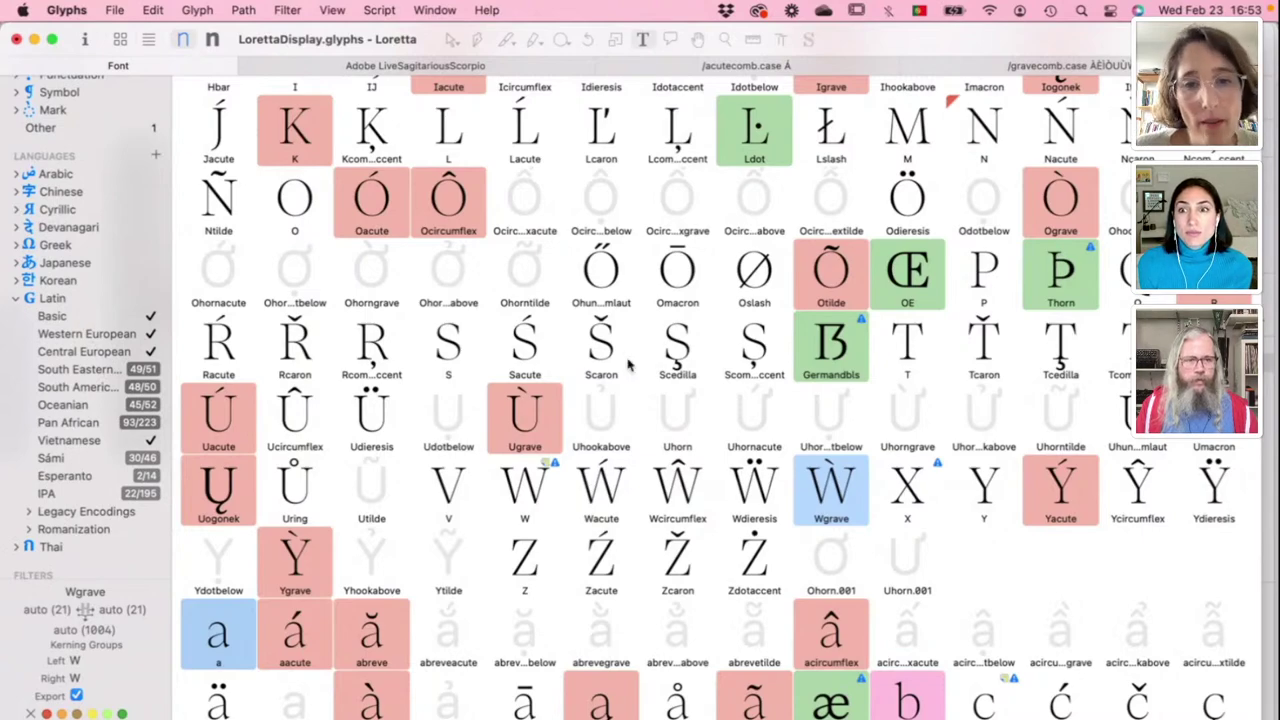
scroll(528, 345, up, 3)
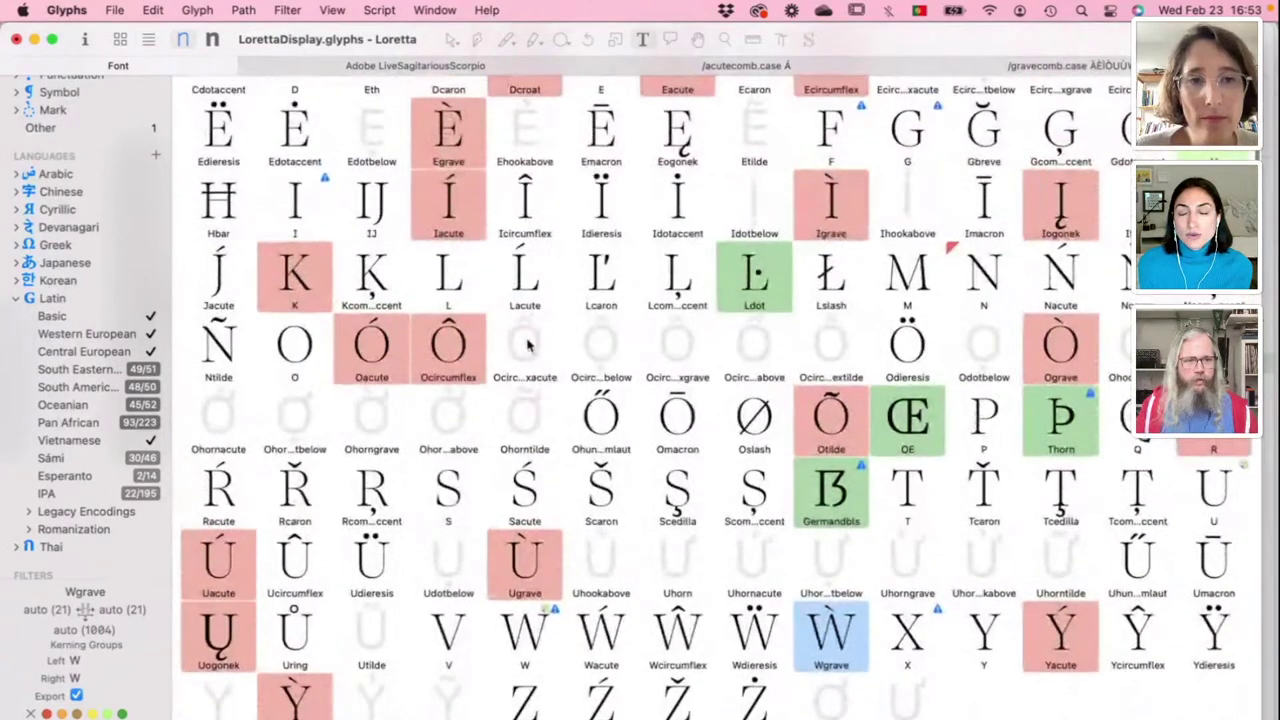
scroll(528, 345, up, 5)
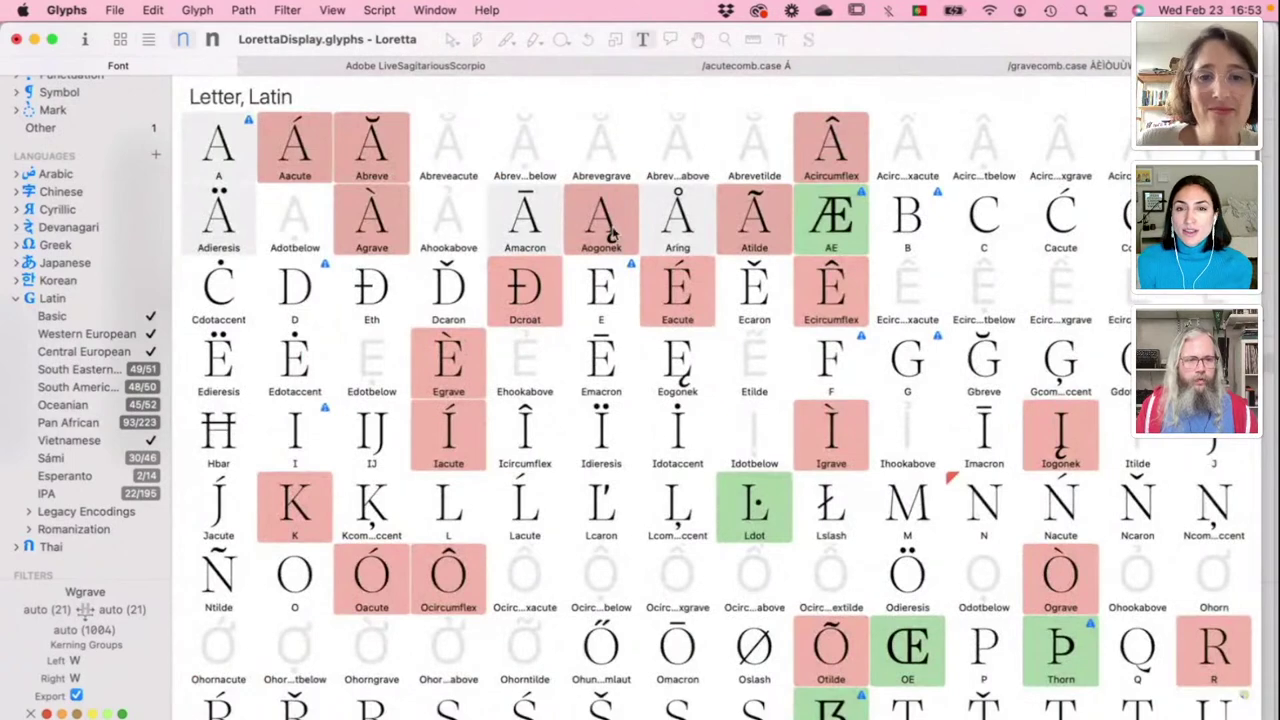
double_click(310, 148)
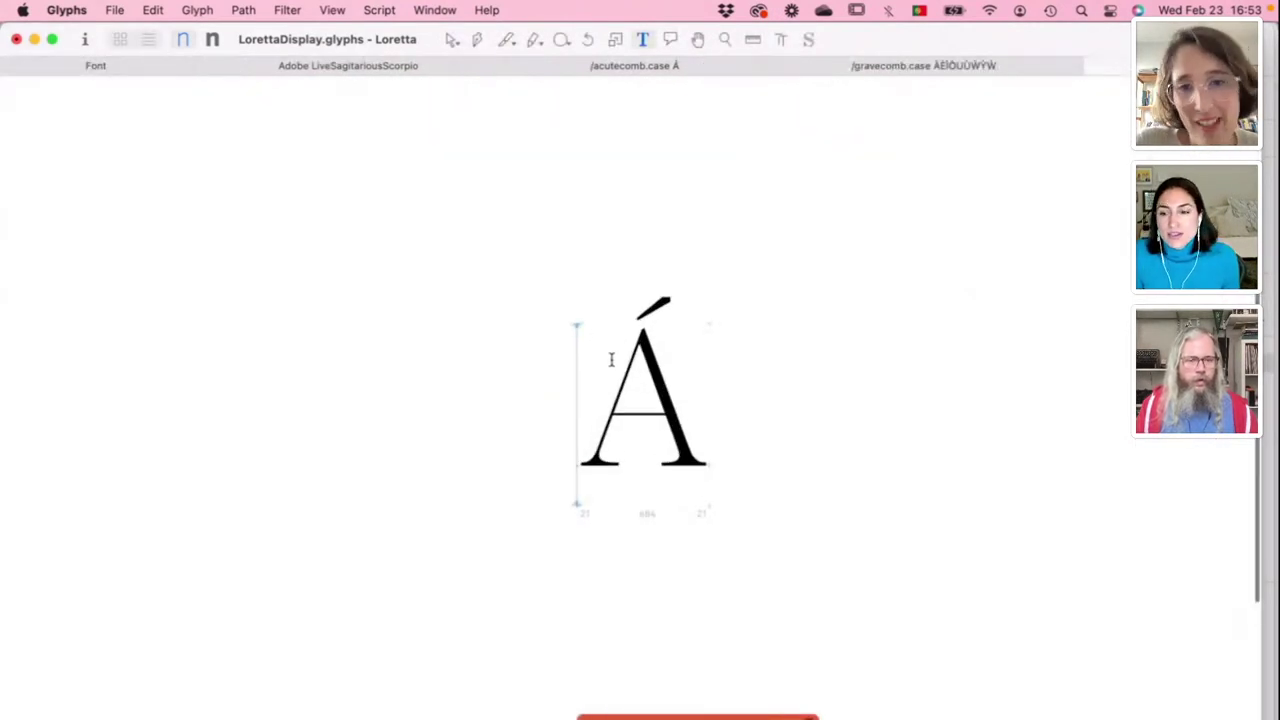
scroll(652, 383, up, 5)
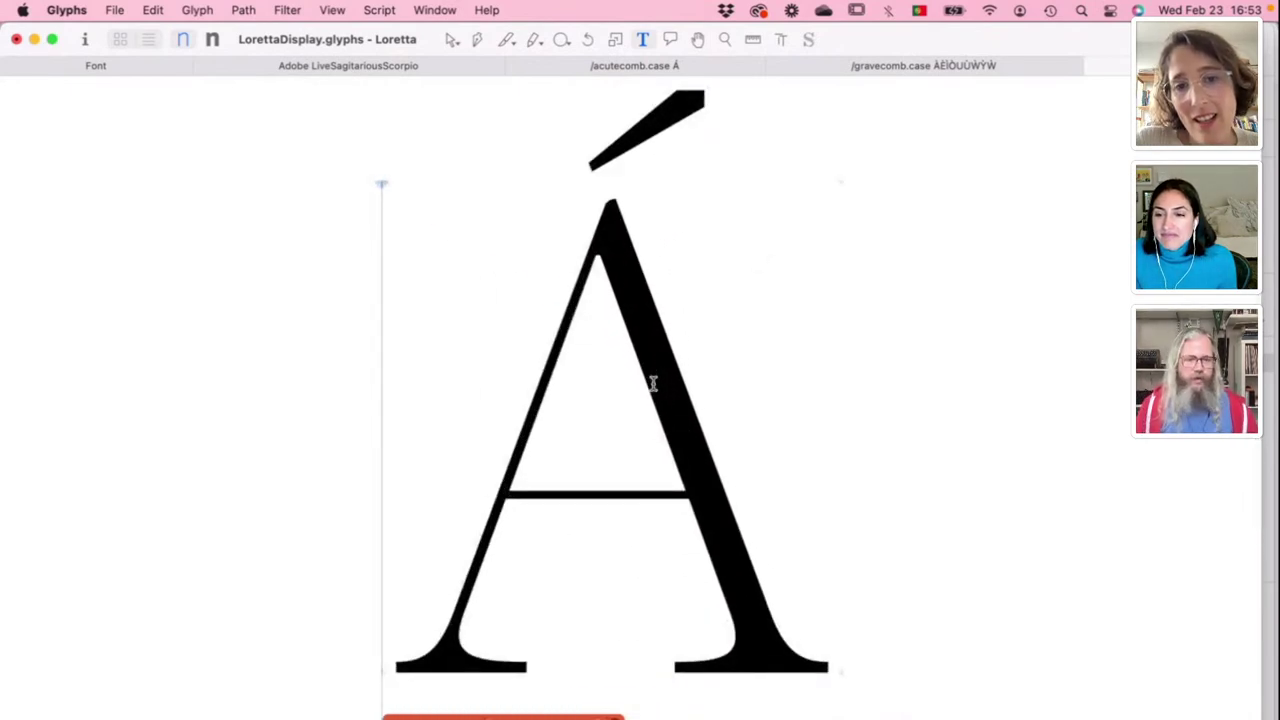
scroll(648, 393, down, 5)
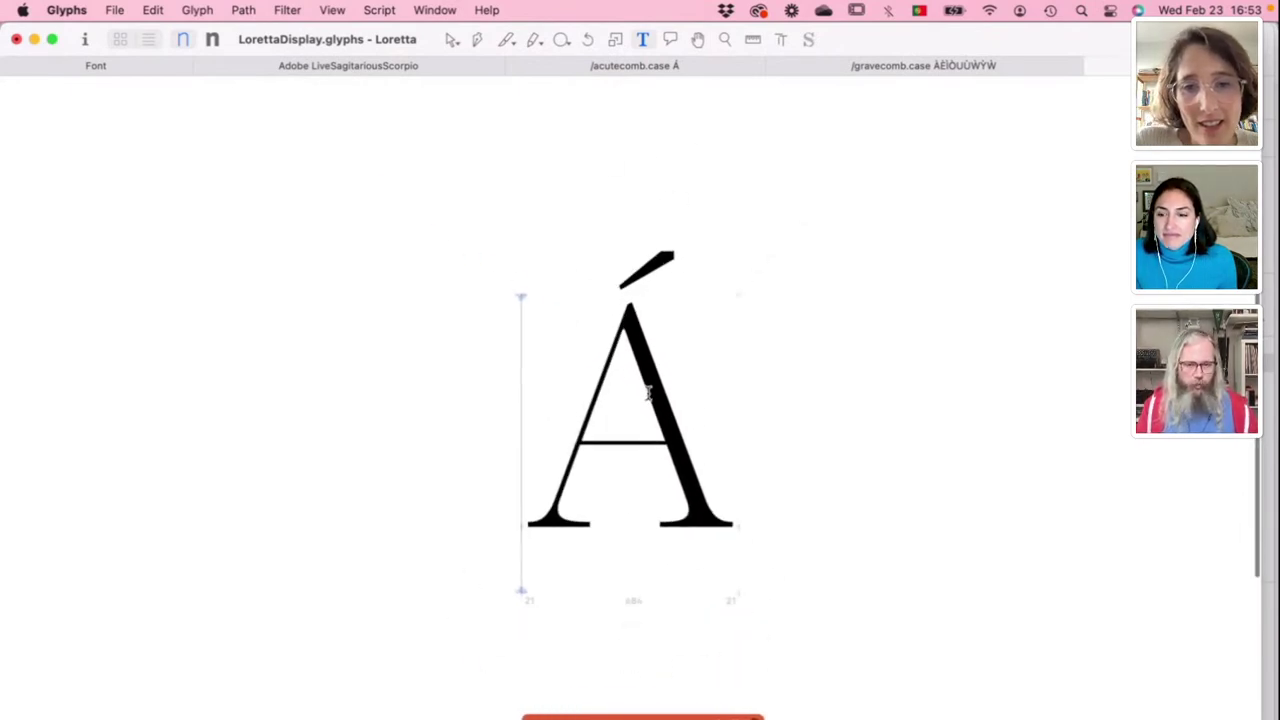
scroll(648, 393, up, 1)
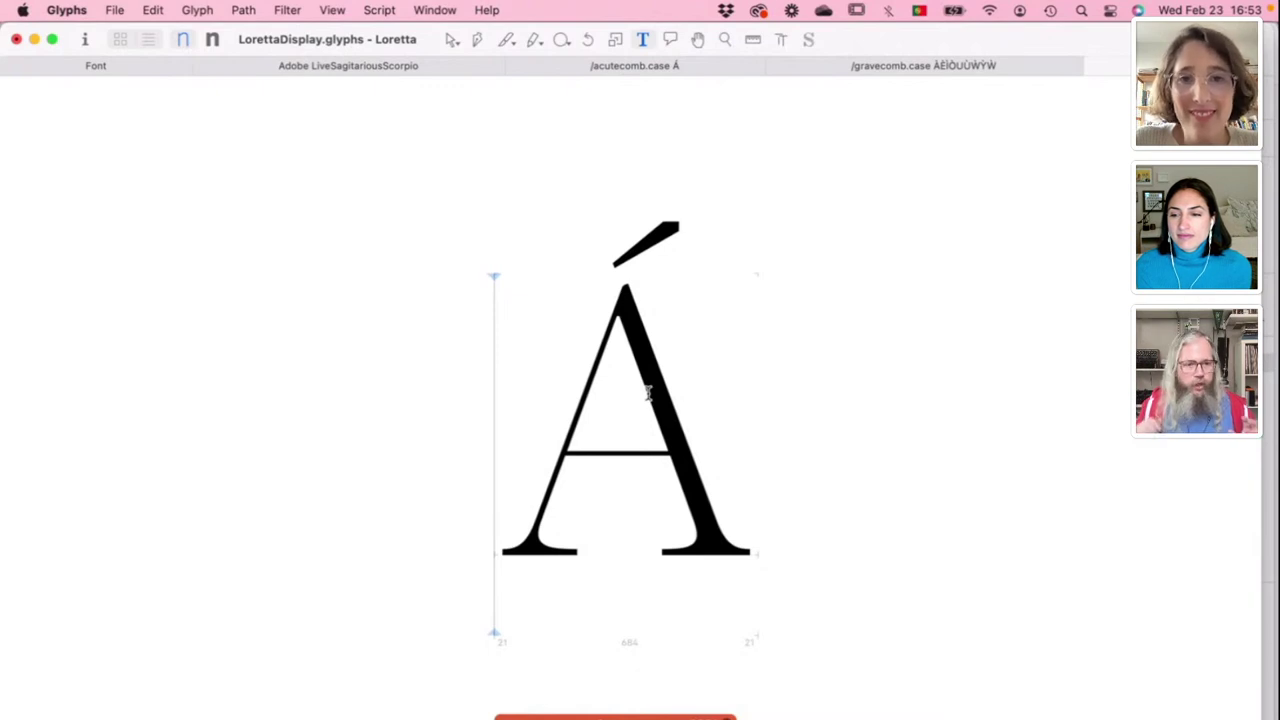
click(398, 68)
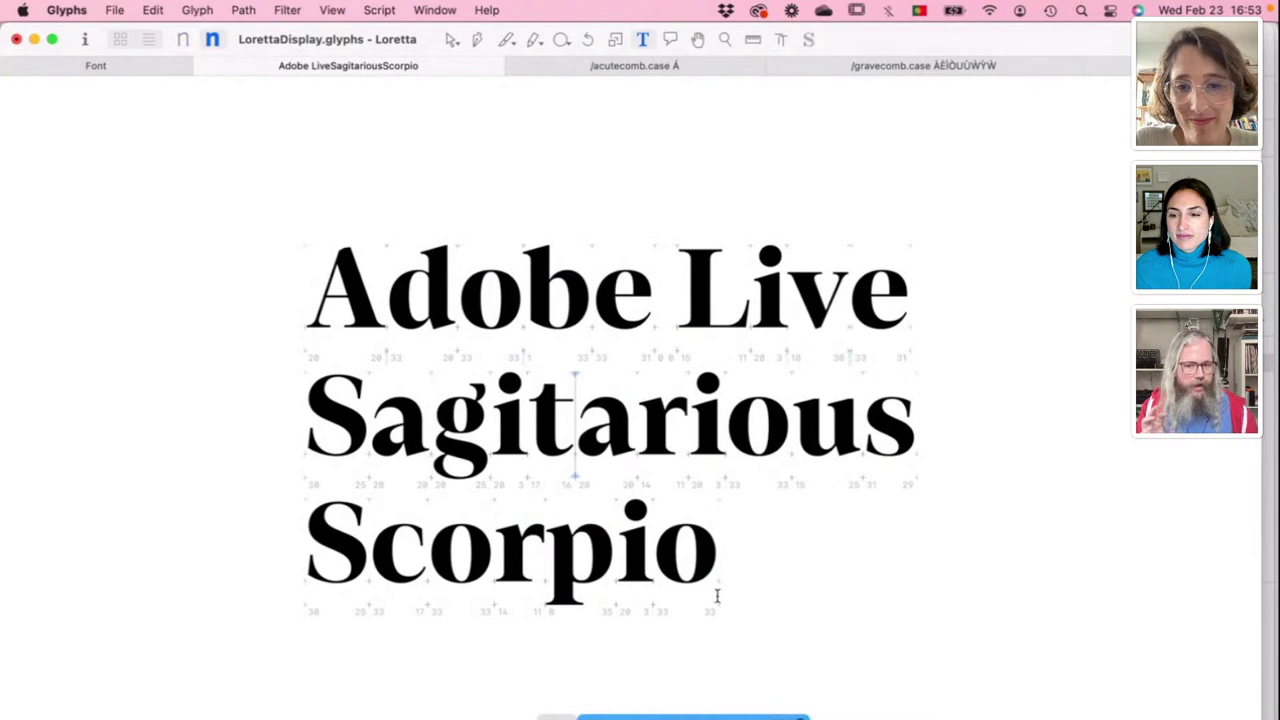
Step: Finish the Laca Lemon line below Scorpio, fixing a mistyped capital E, and start a new line
click(739, 543)
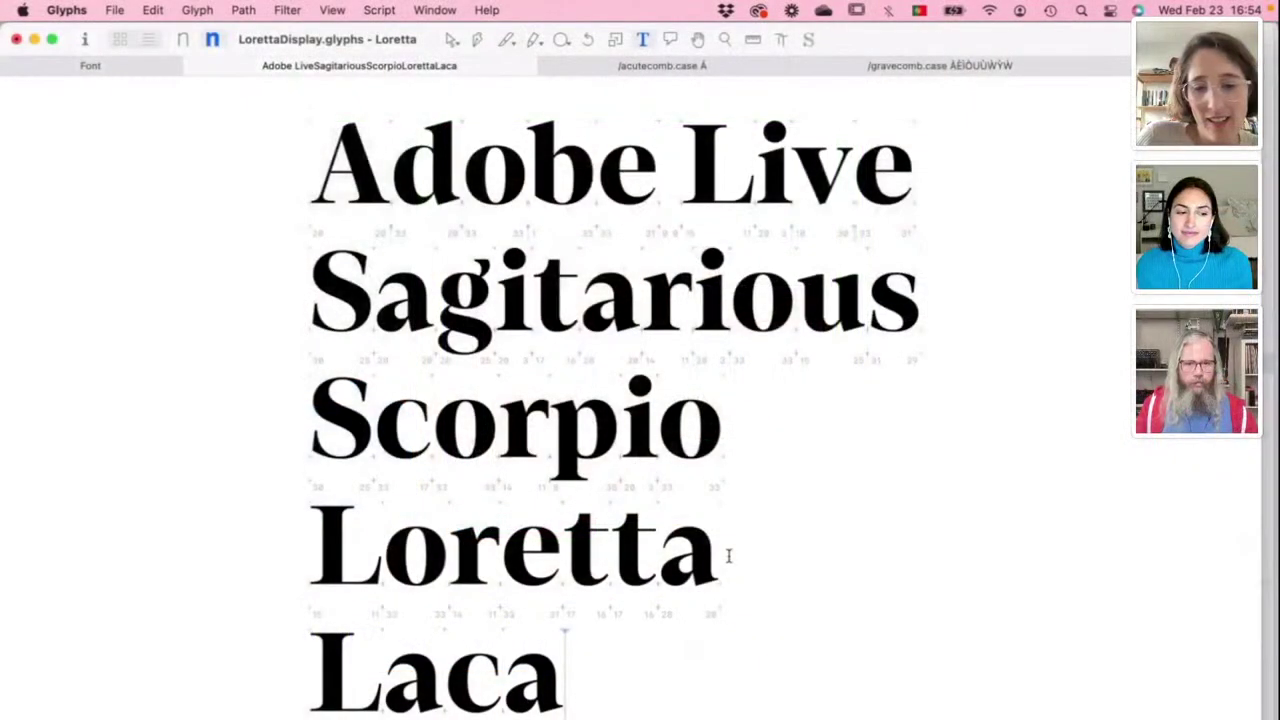
text(LE)
key(BackSpace)
text(e)
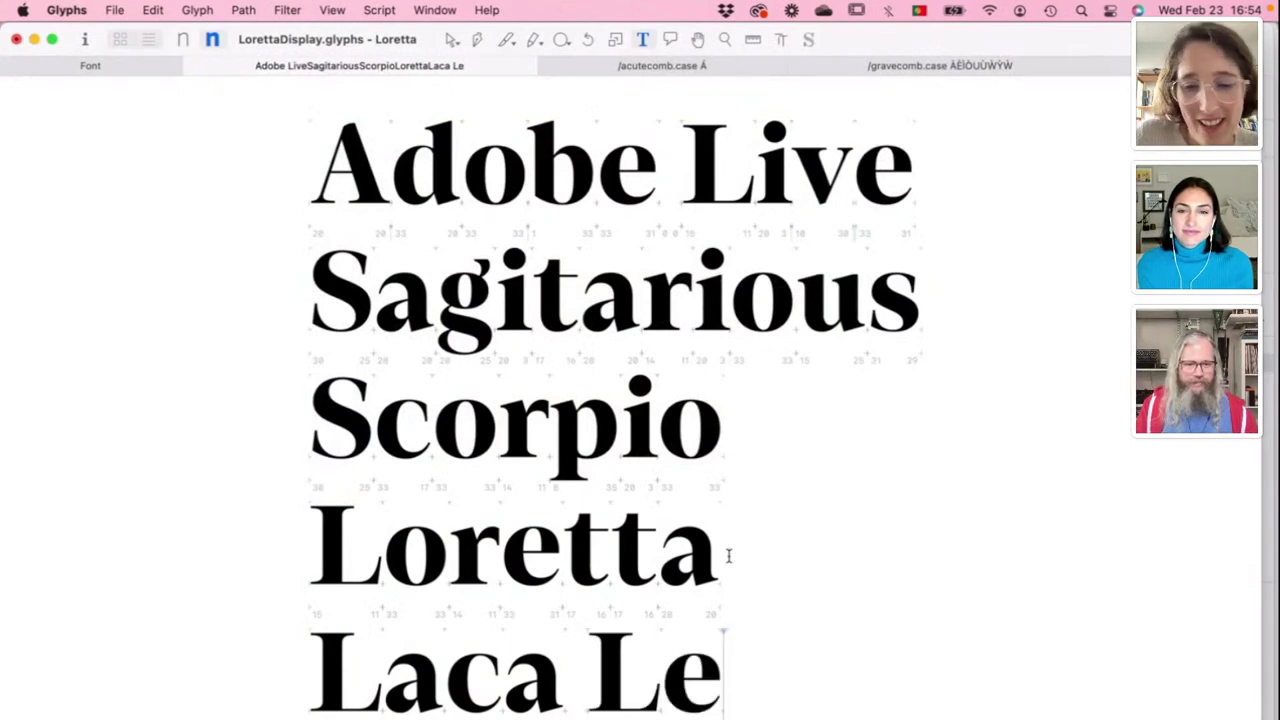
text(mon)
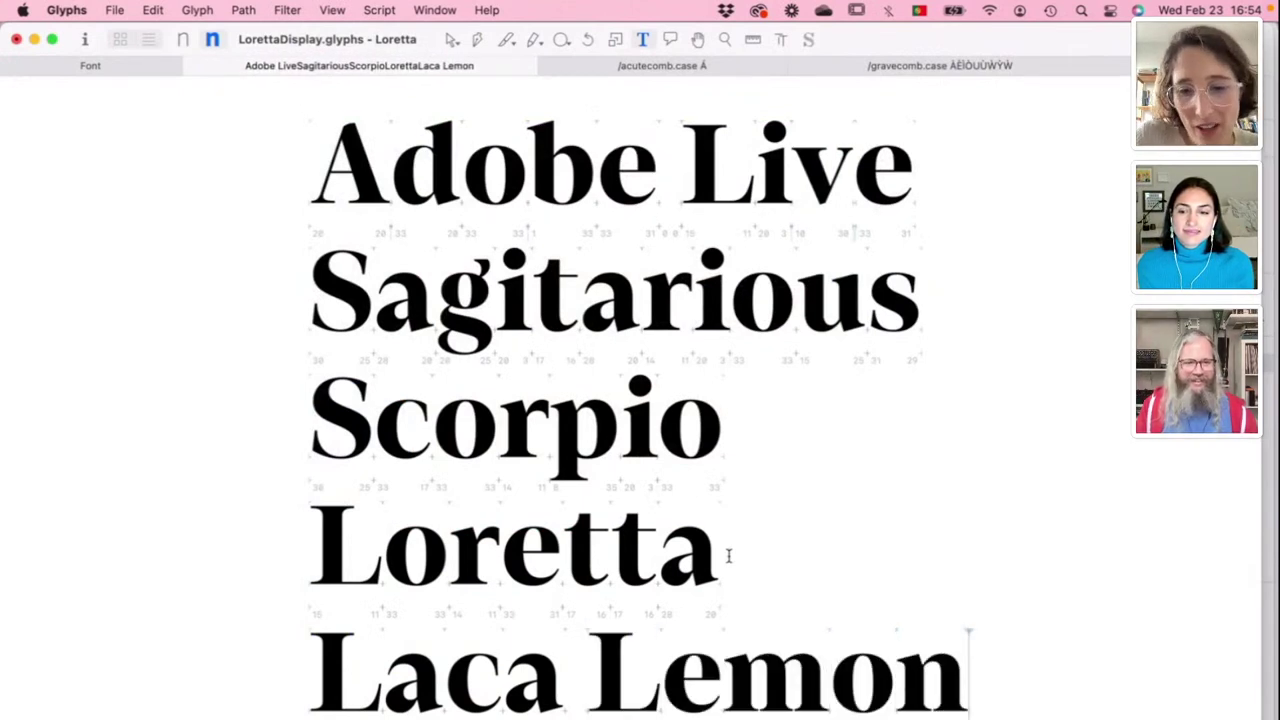
key(Return)
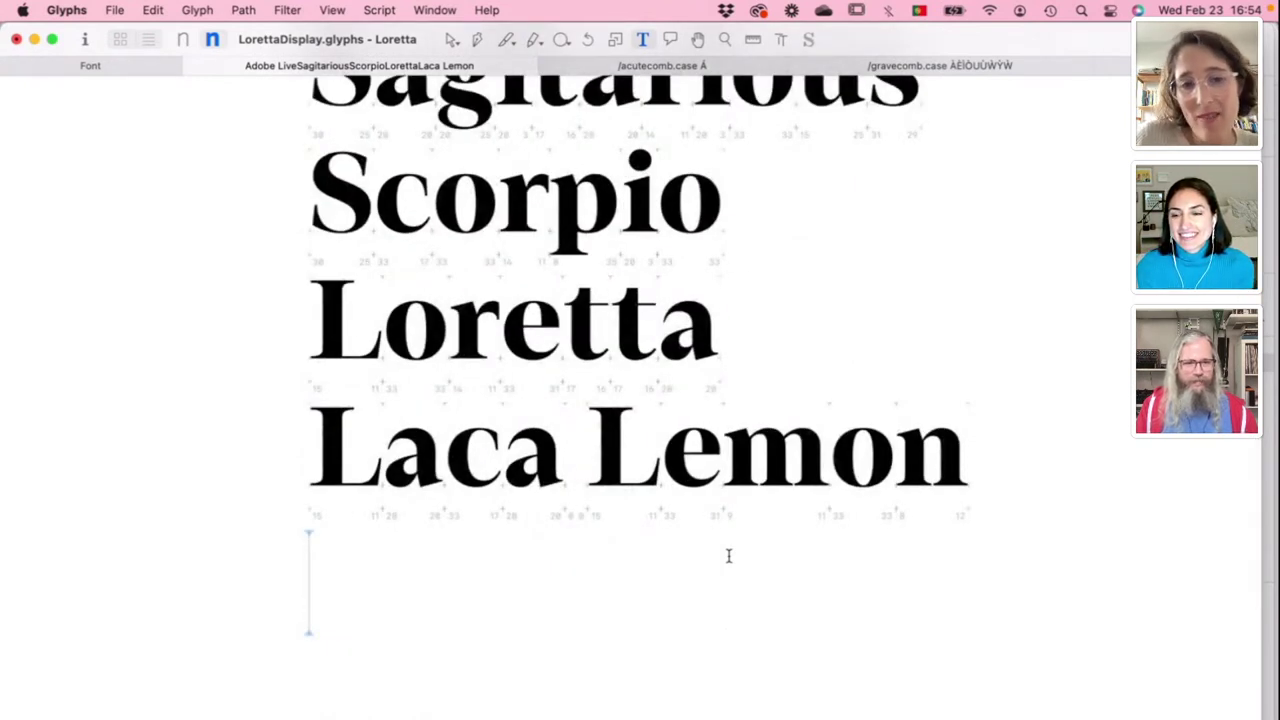
Step: Type Artigo Alga on the new line, then check the caret in Loretta, Alga and Laca
click(572, 445)
click(319, 530)
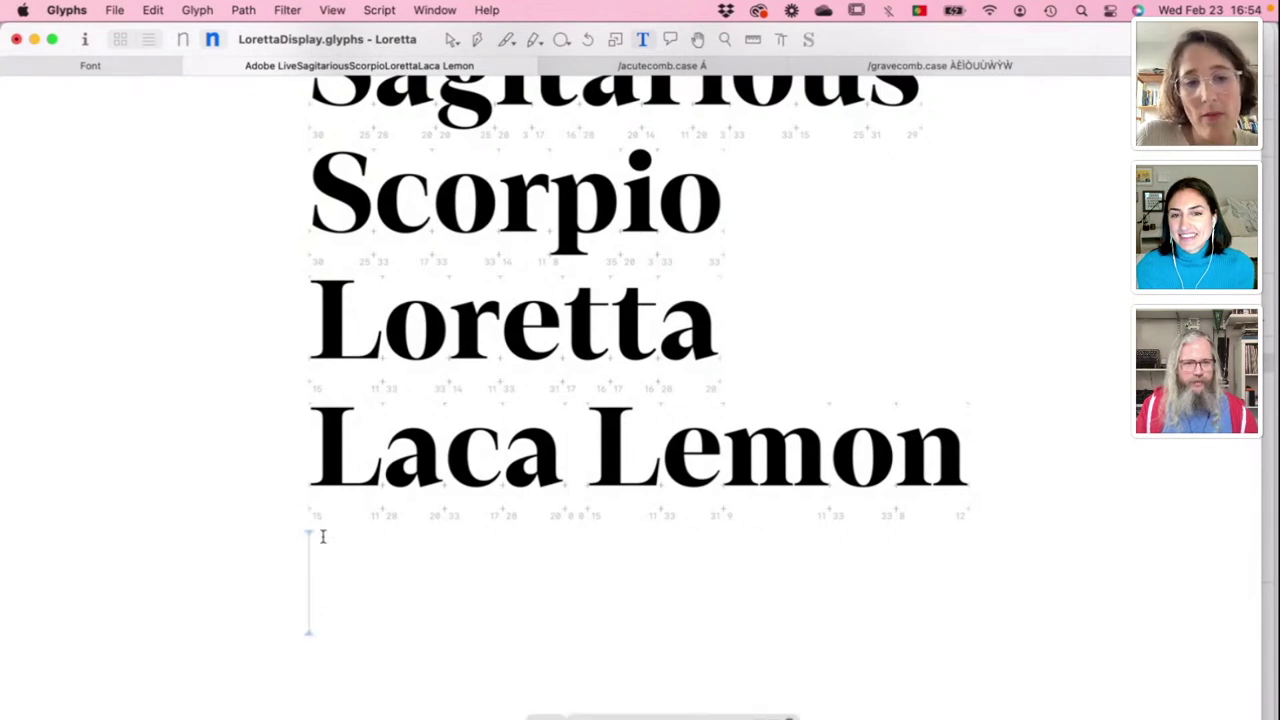
text(Artigo)
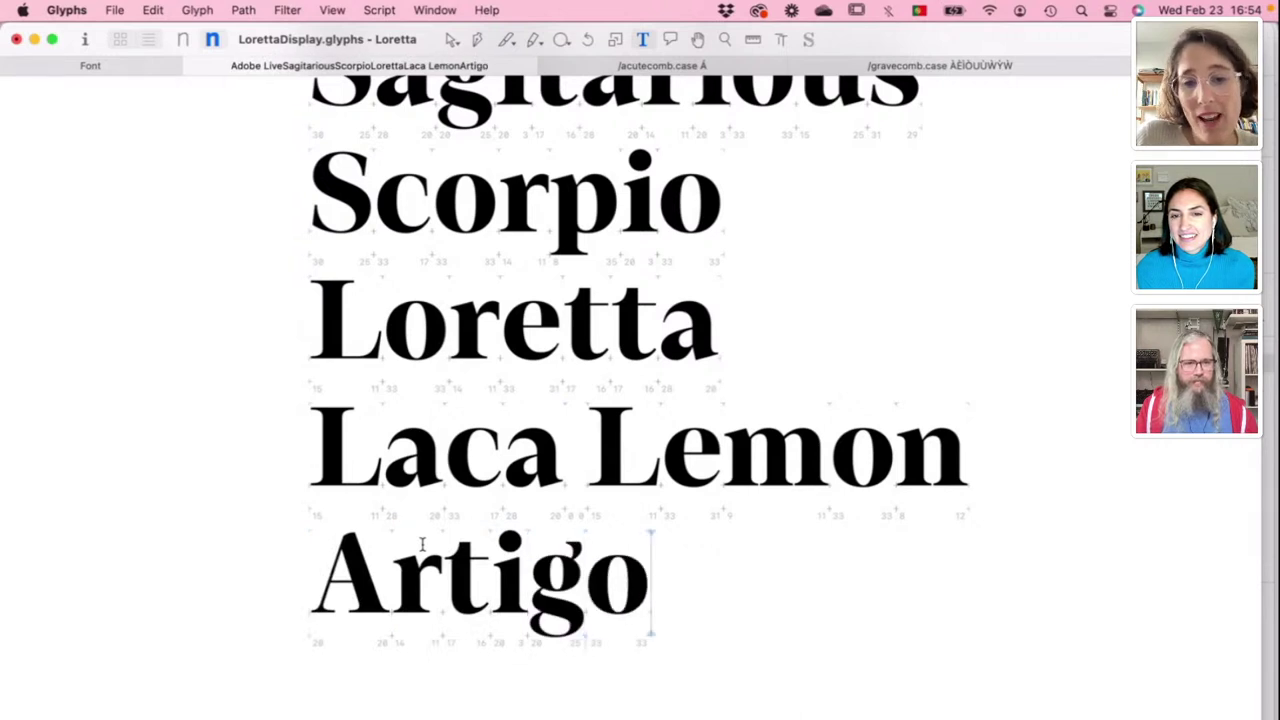
text( Alga)
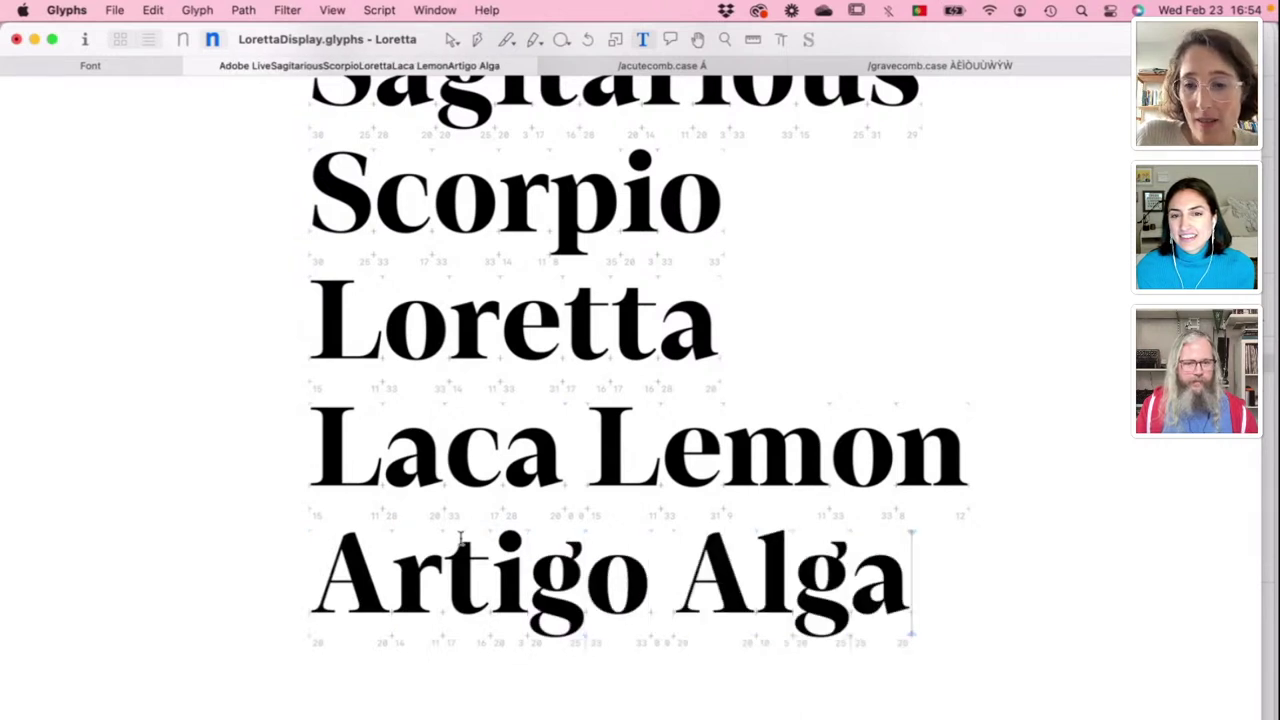
scroll(449, 410, up, 2)
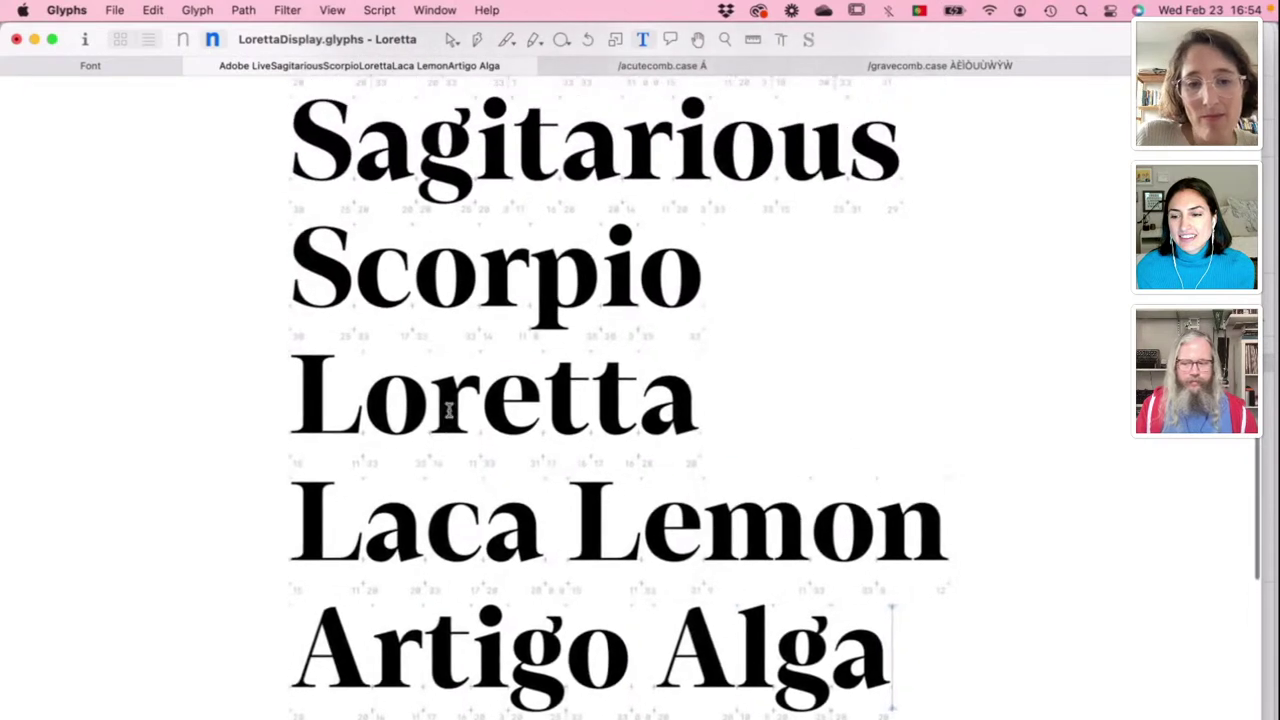
click(699, 430)
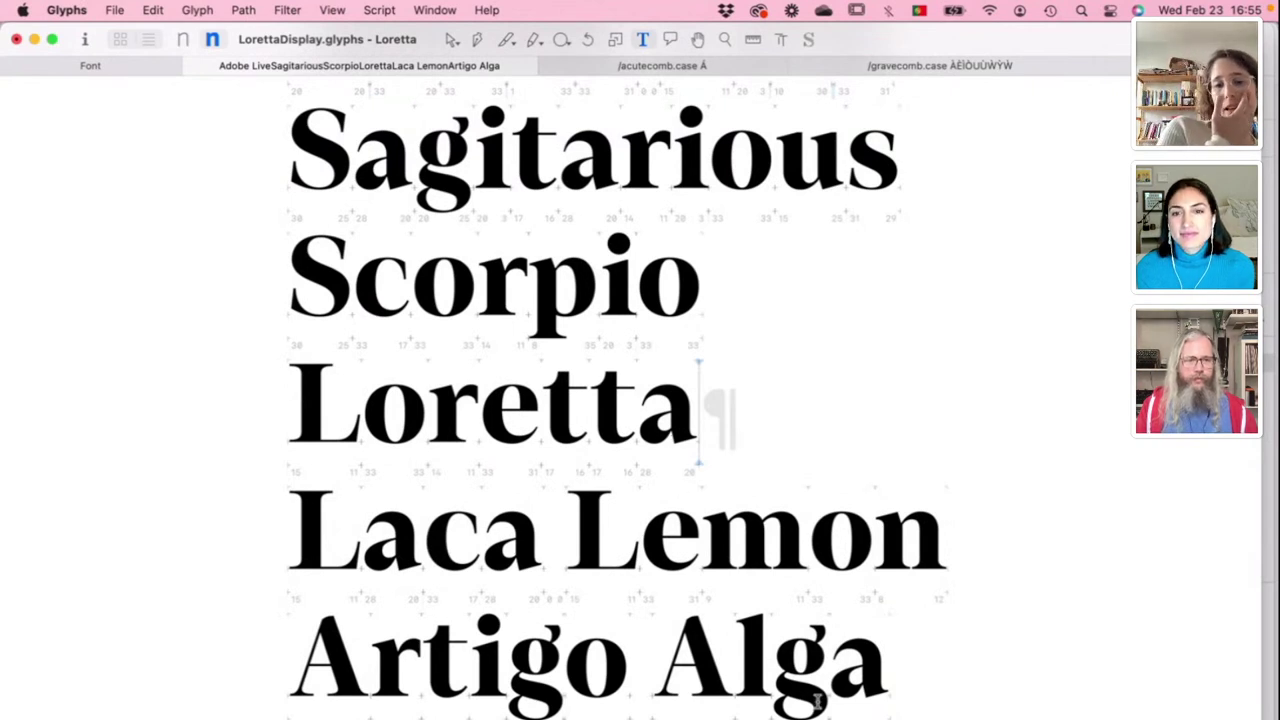
click(817, 703)
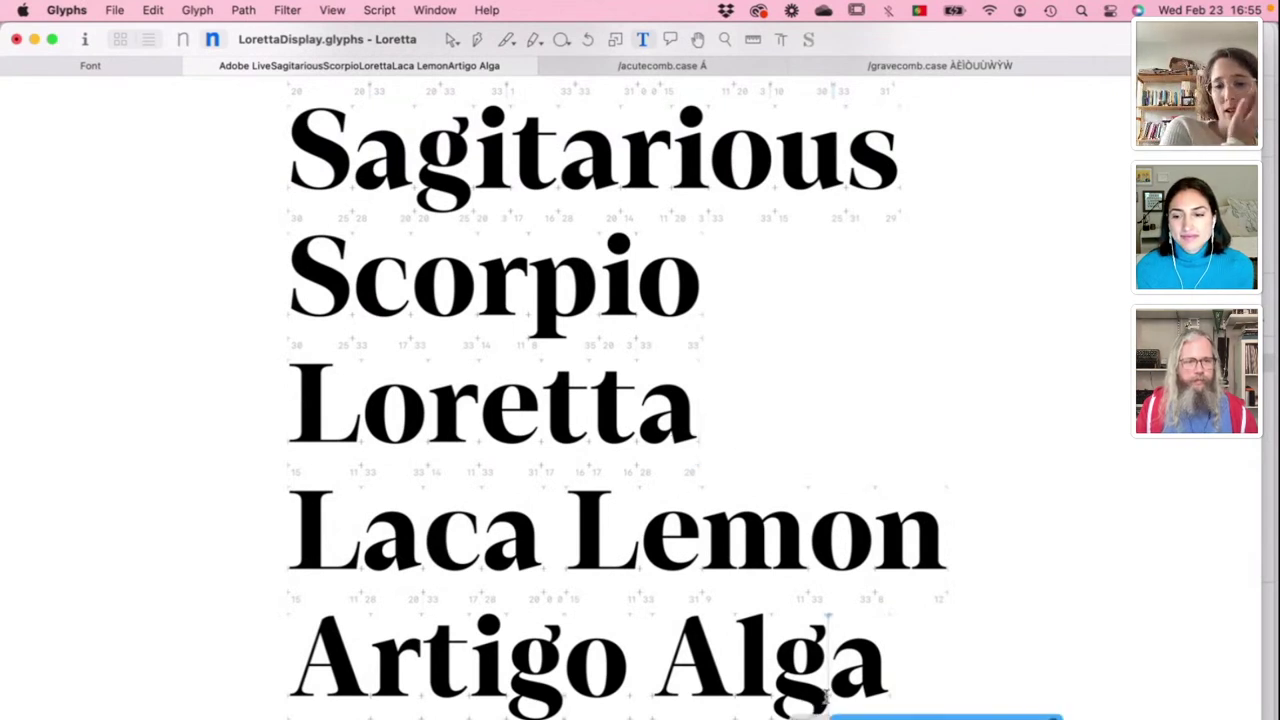
scroll(818, 685, down, 1)
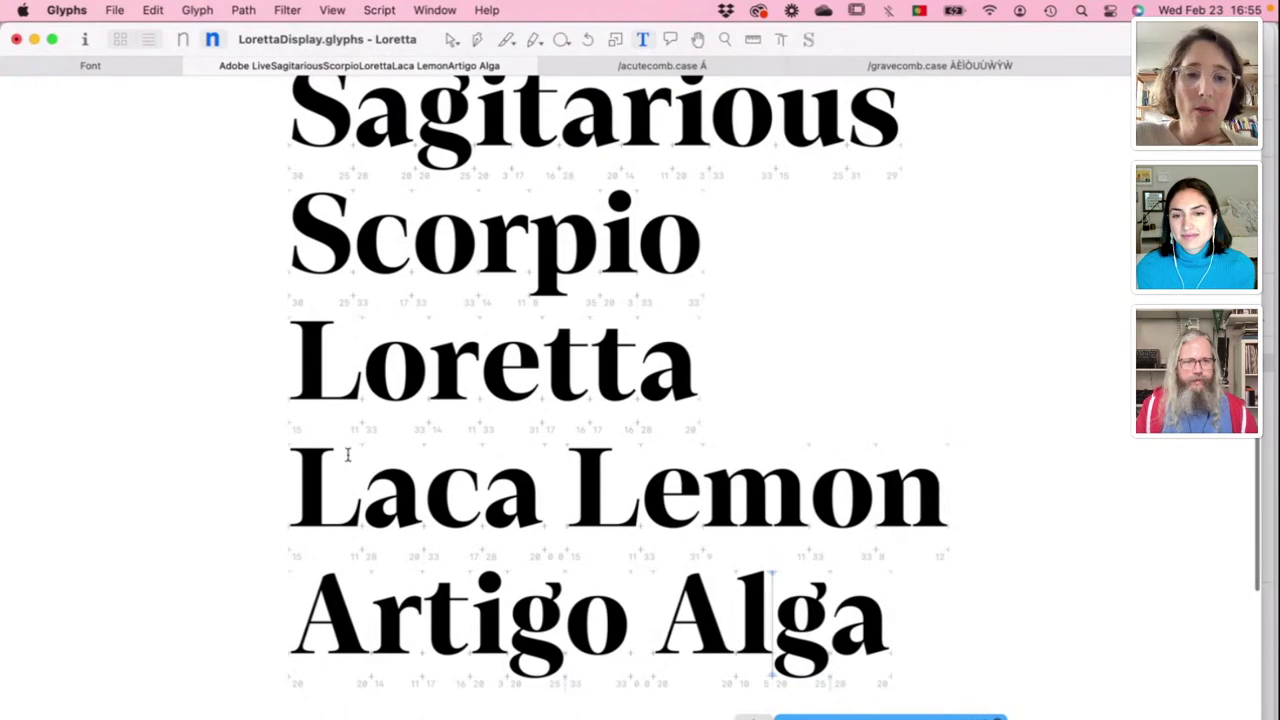
click(426, 488)
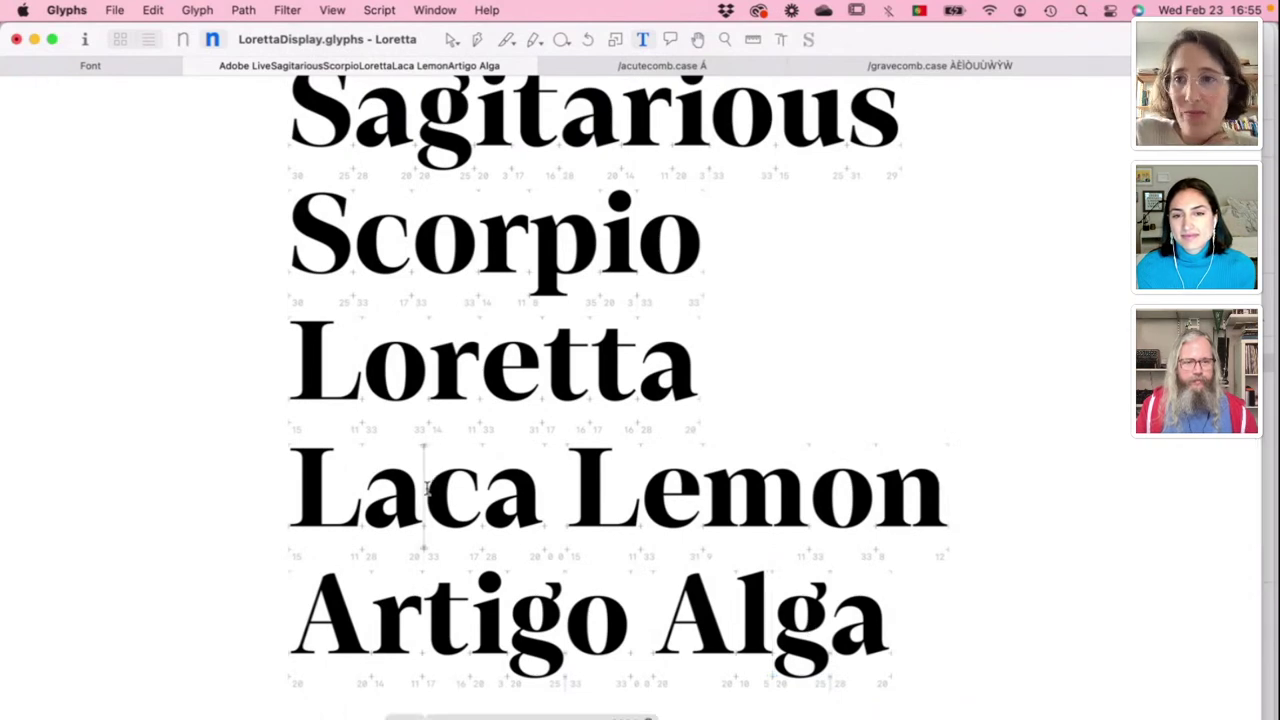